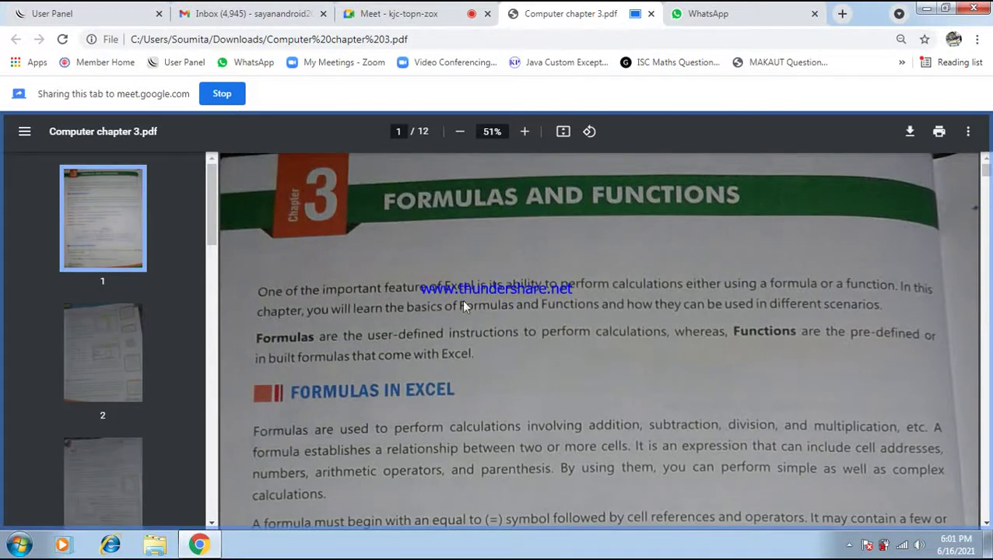
Step: Glance at the Meet call, then return to the chapter PDF and dismiss the presenting notification
left_click(424, 16)
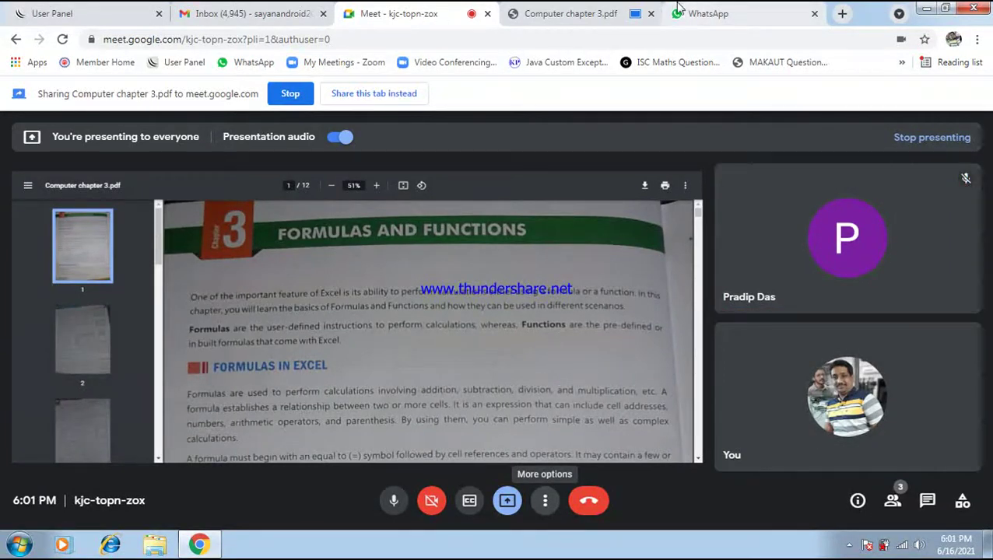
left_click(619, 15)
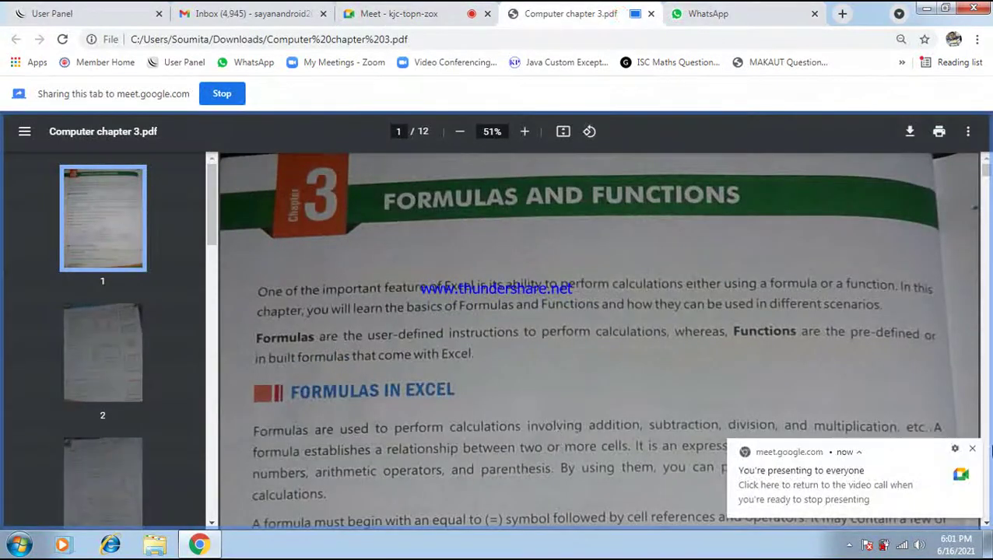
left_click(972, 450)
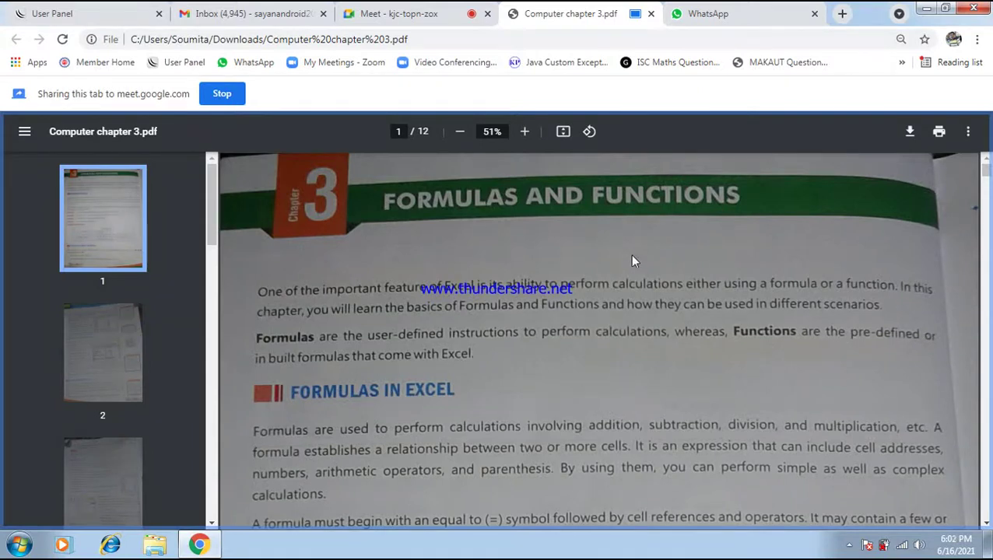
Step: Scroll the PDF, then open the class group chat in WhatsApp and view its posted photo
scroll(632, 259, "down", 1)
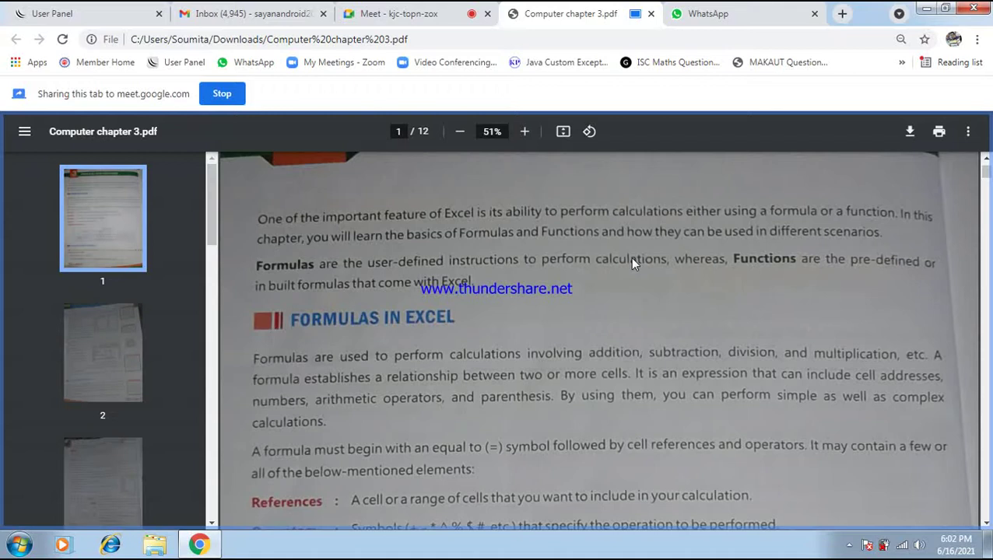
left_click(751, 17)
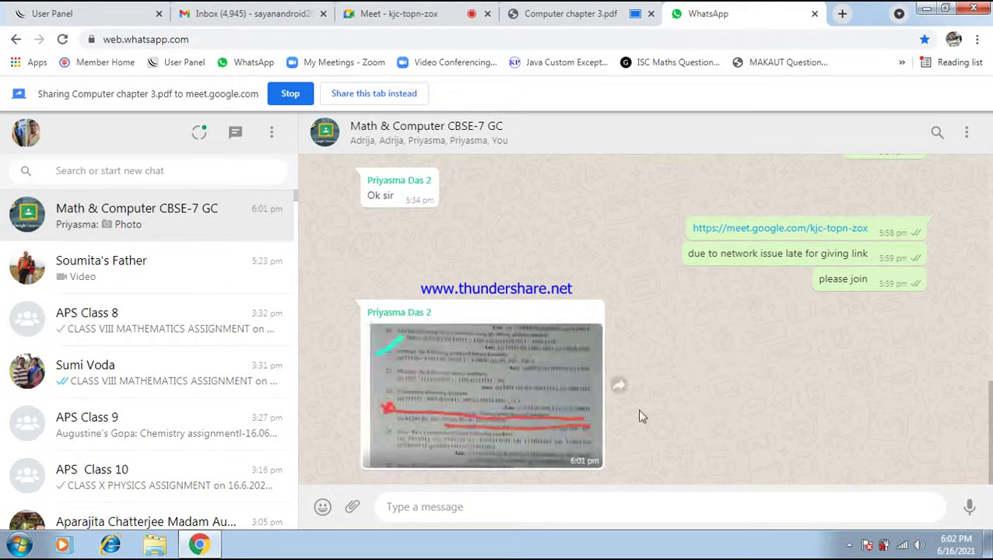
left_click(517, 383)
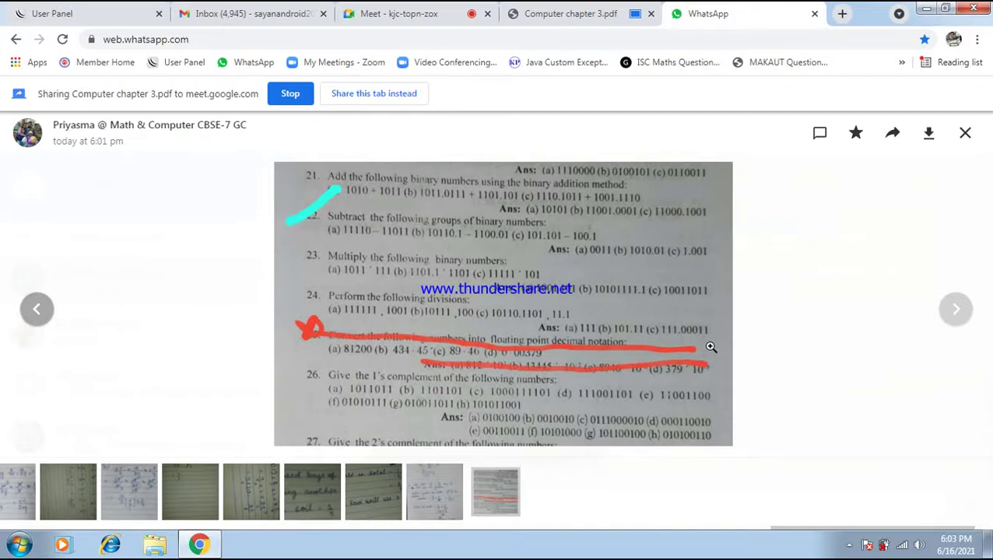
Step: Return to the Computer chapter 3 PDF tab and scroll down its Formulas in Excel page
left_click(556, 13)
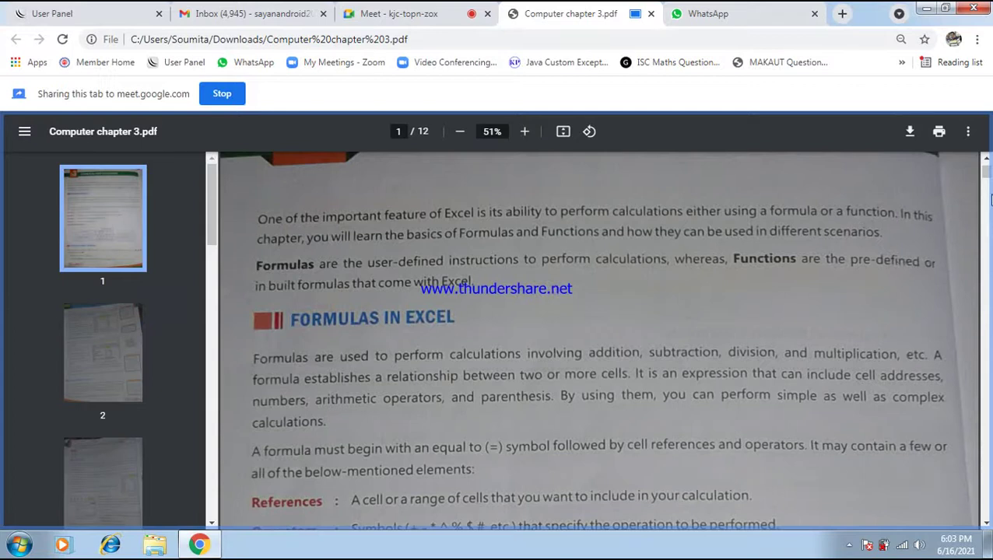
scroll(990, 201, "down", 1)
Step: Scroll down the PDF to page 2's Using Compound Formula section with the =B2*B3*B4/100 example
scroll(988, 194, "down", 1)
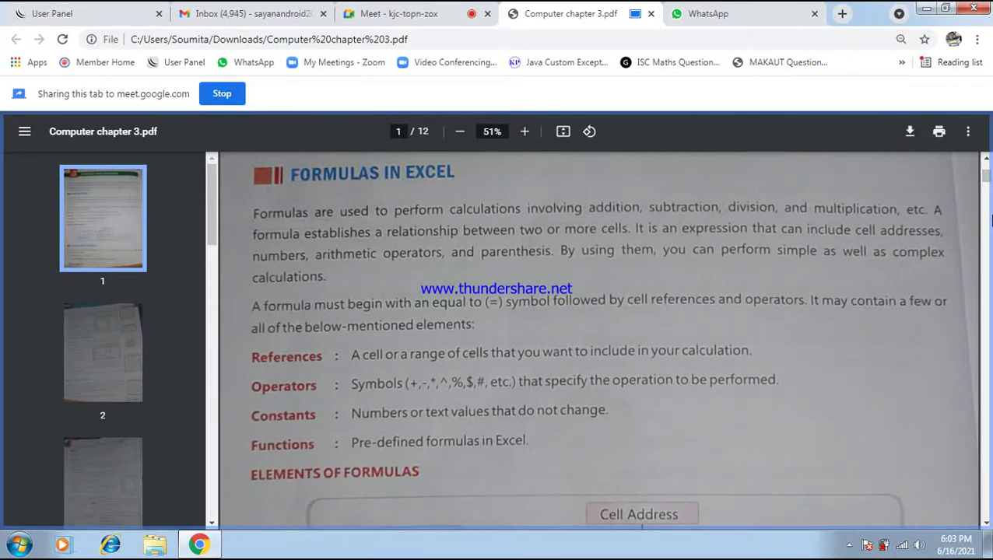
scroll(955, 243, "down", 1)
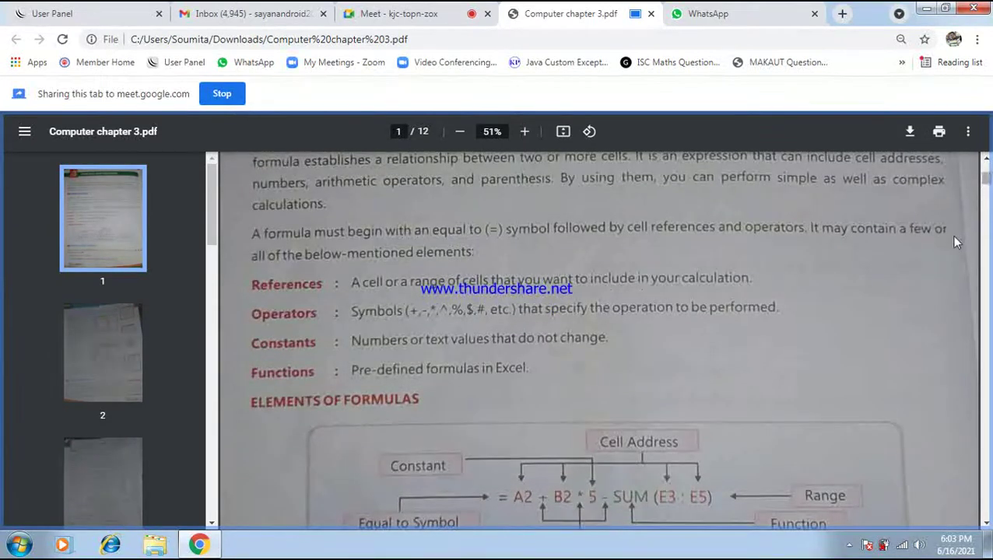
scroll(956, 243, "down", 1)
scroll(956, 243, "down", 1)
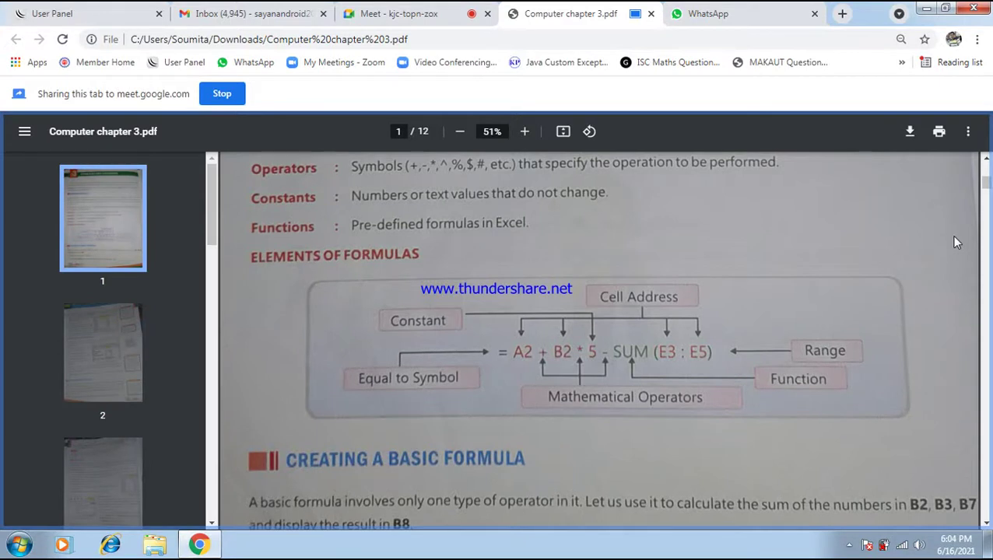
scroll(984, 257, "down", 1)
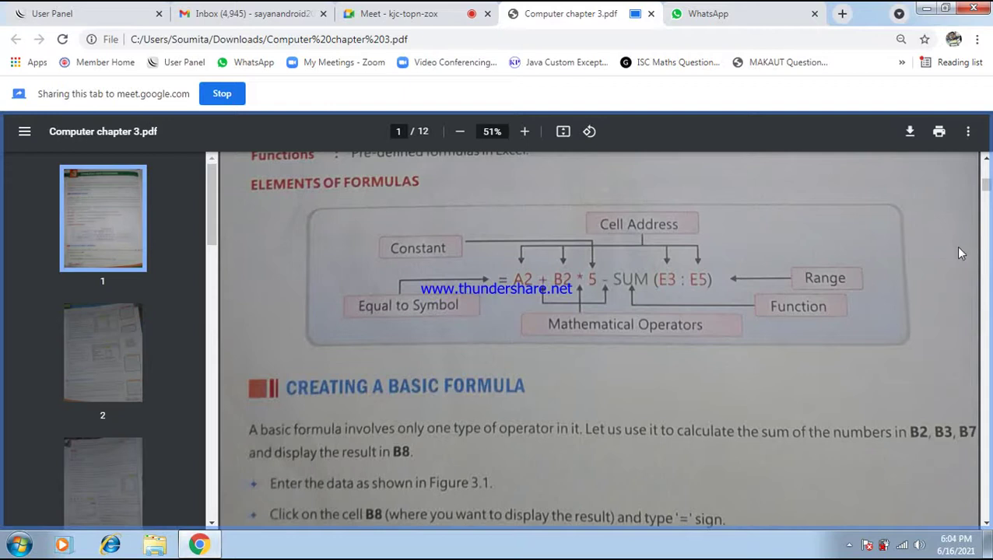
scroll(959, 249, "down", 1)
scroll(959, 256, "down", 1)
scroll(959, 255, "down", 1)
scroll(961, 256, "down", 1)
scroll(961, 257, "down", 1)
scroll(962, 257, "down", 1)
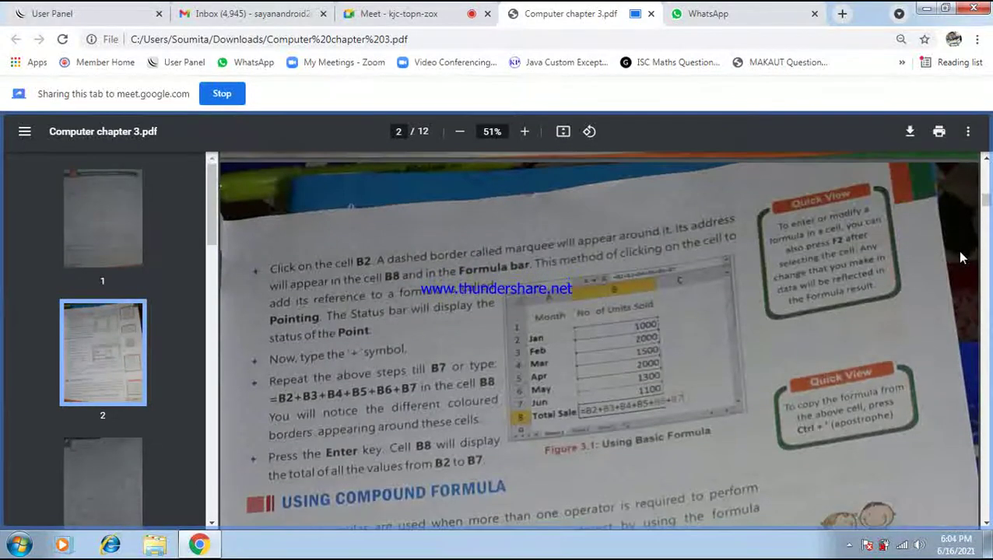
scroll(961, 258, "down", 1)
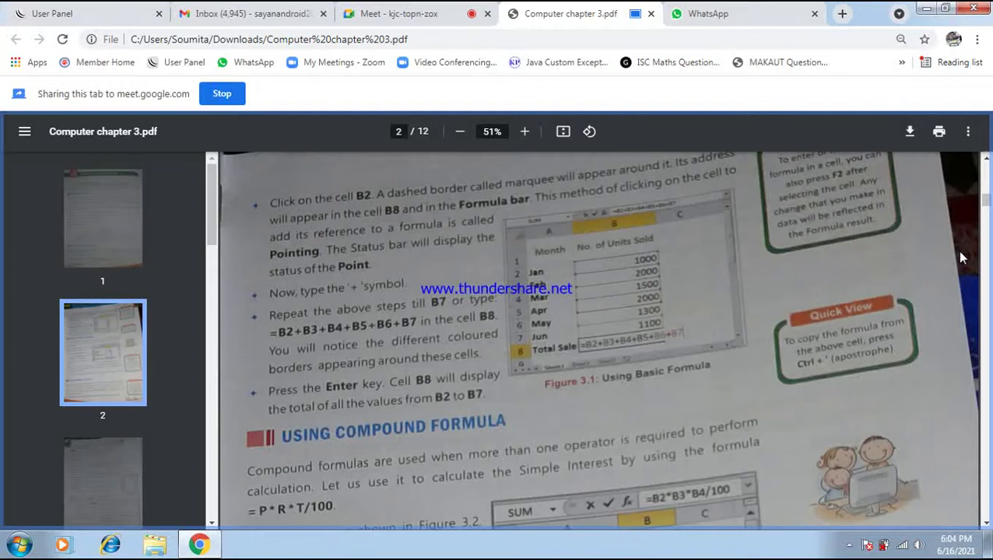
scroll(961, 260, "down", 1)
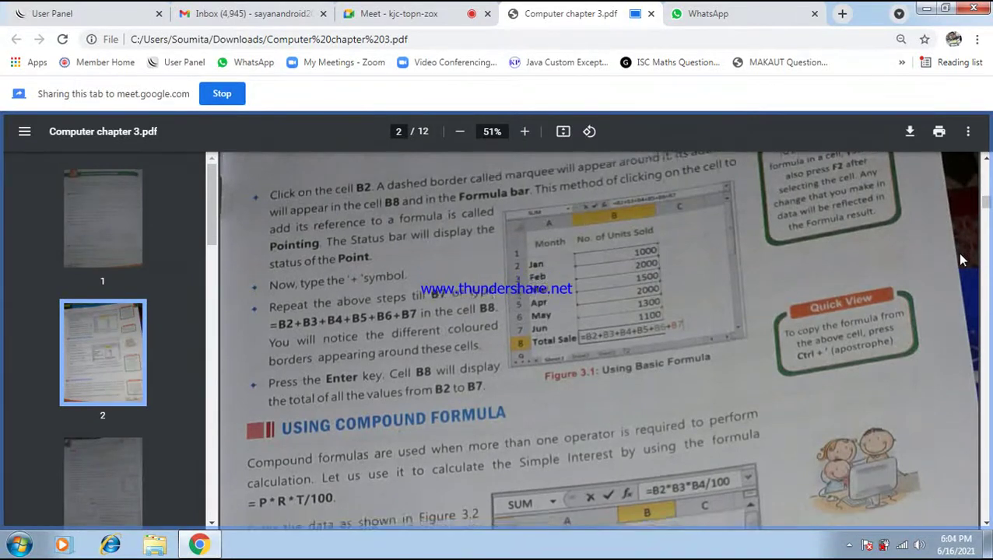
scroll(962, 260, "down", 1)
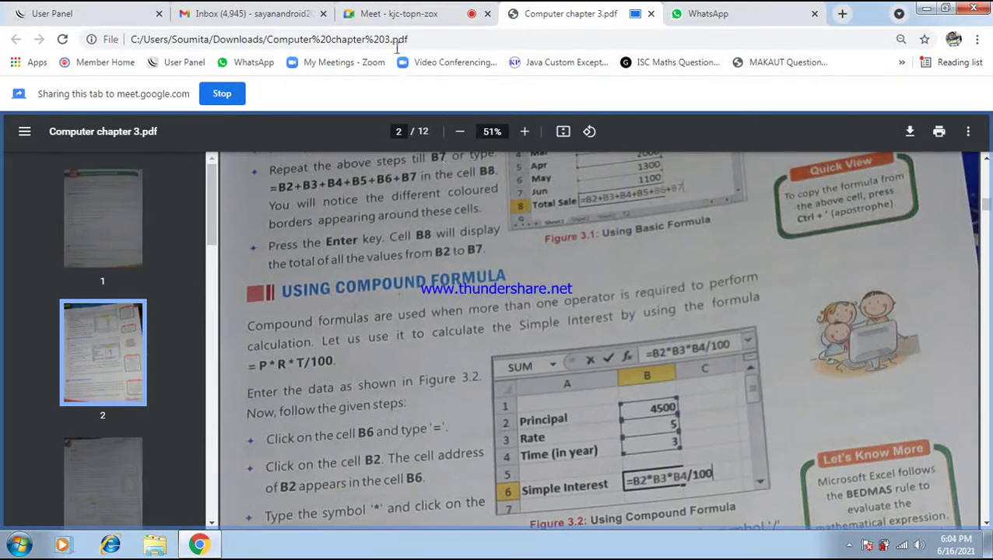
Step: In the Meet call, stop presenting the PDF tab and turn the camera on
left_click(415, 24)
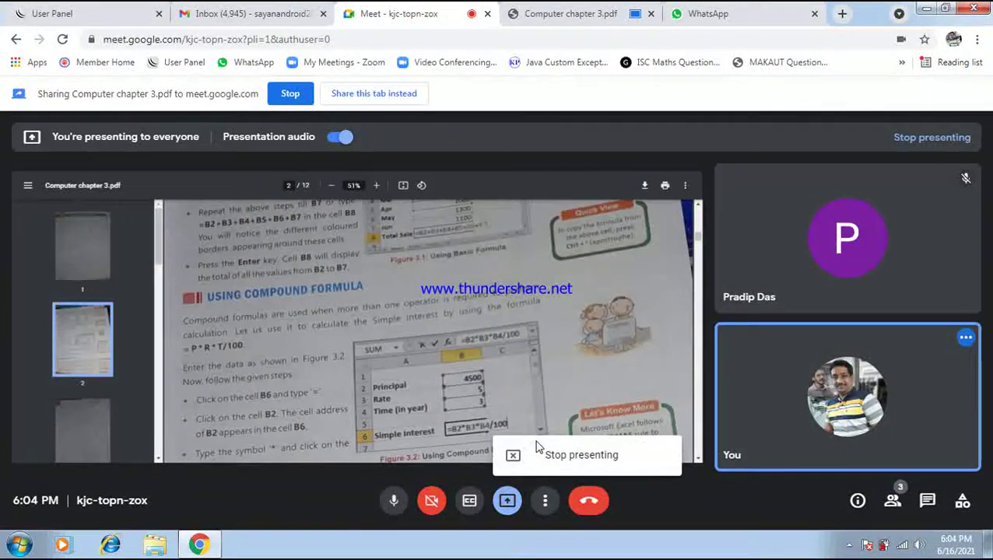
left_click(540, 454)
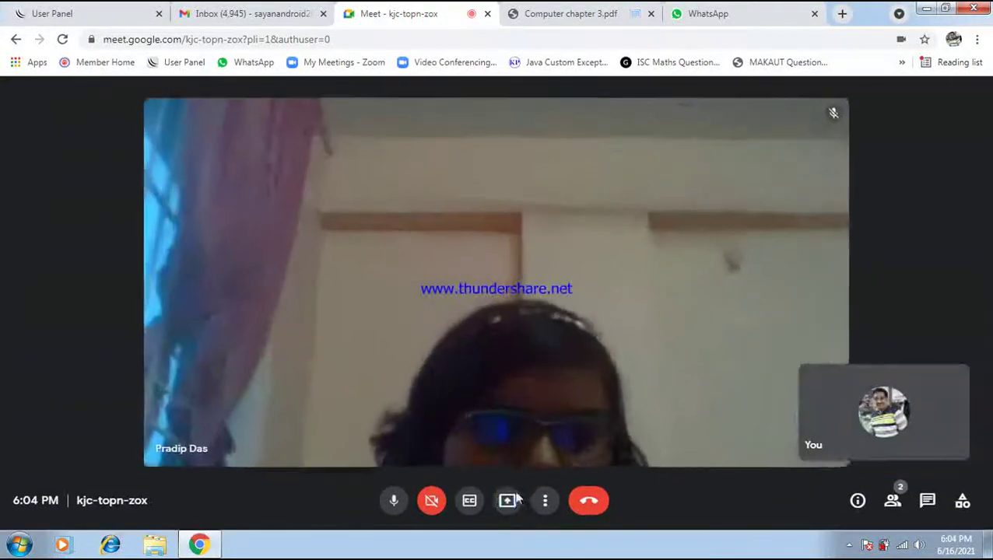
left_click(436, 503)
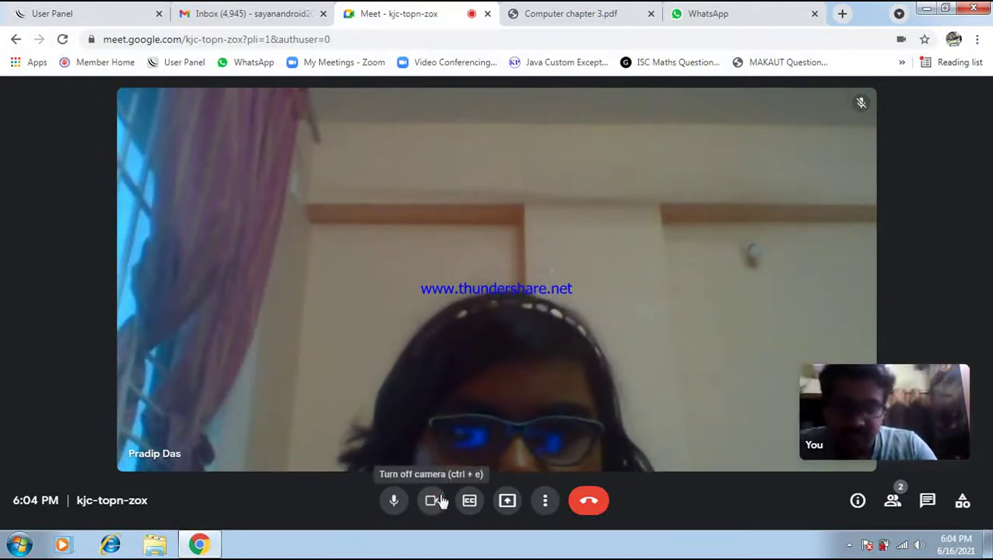
Step: Present the entire screen, hide the sharing notice, turn the camera off, and minimize Chrome
left_click(506, 502)
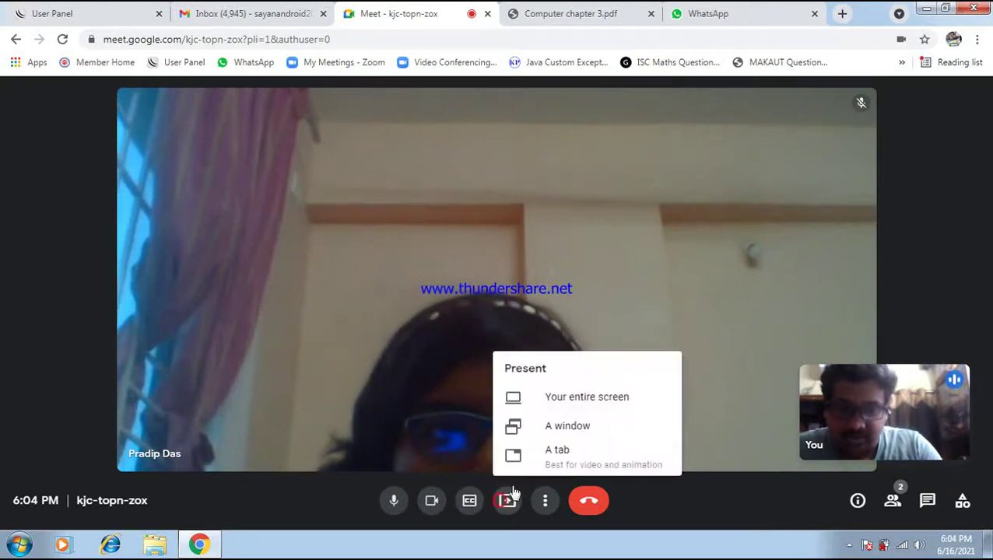
left_click(581, 406)
left_click(469, 294)
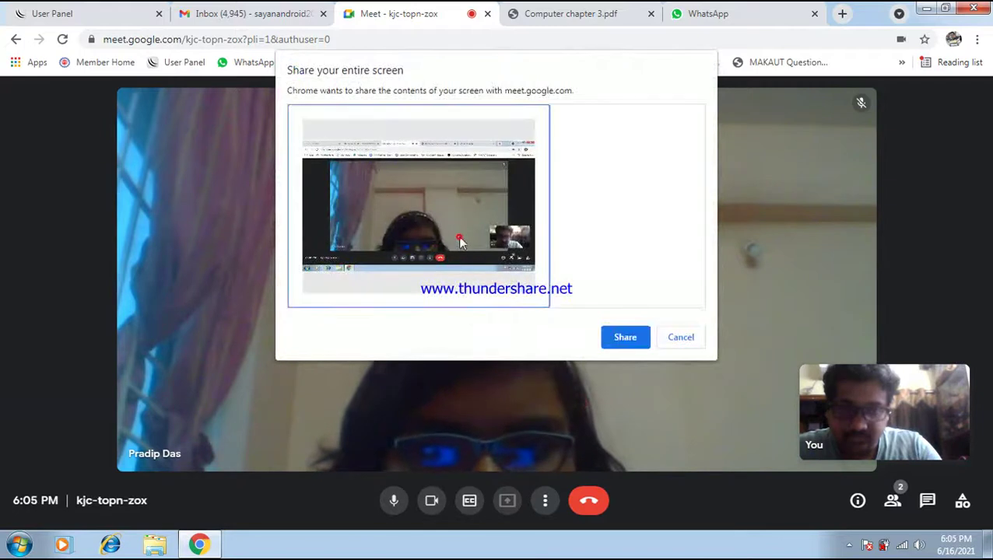
left_click(632, 337)
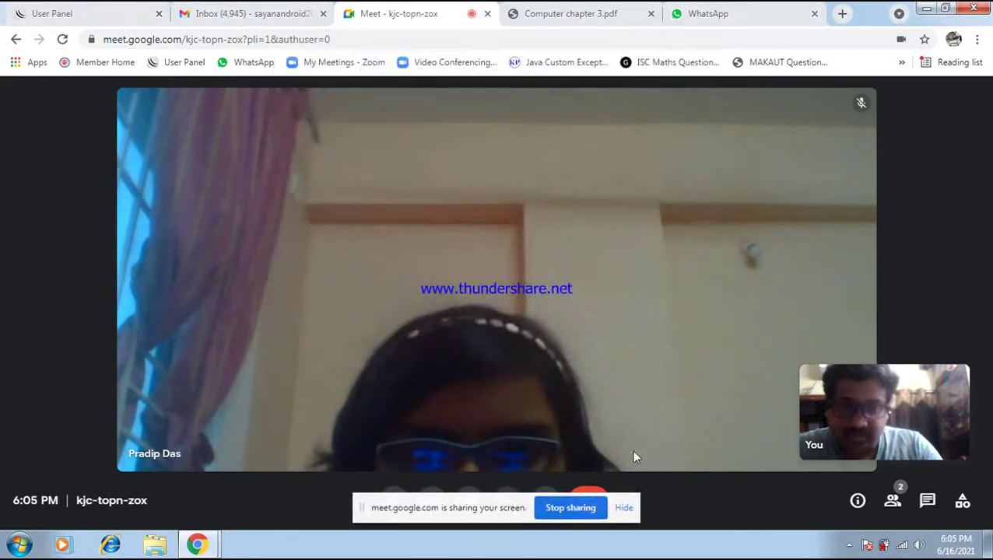
left_click(624, 508)
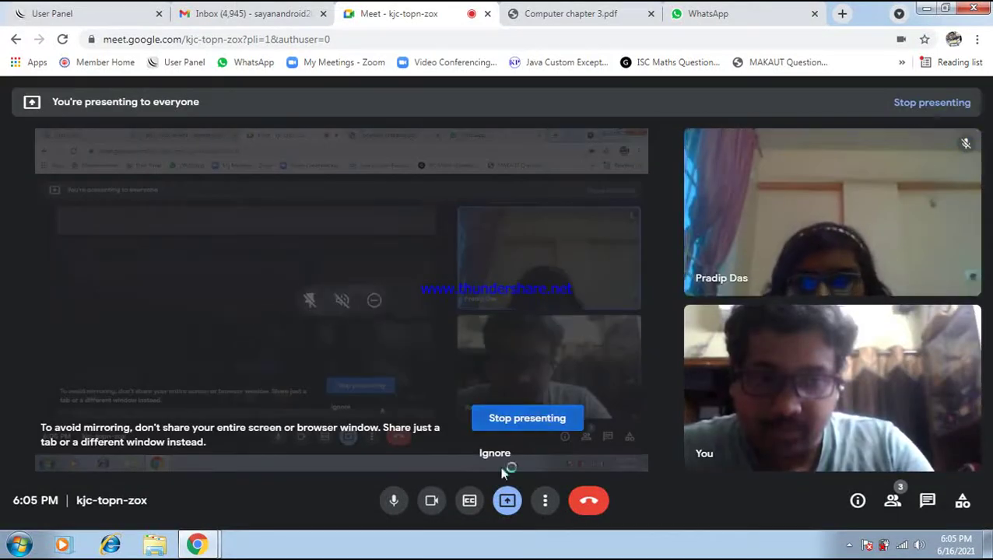
left_click(432, 501)
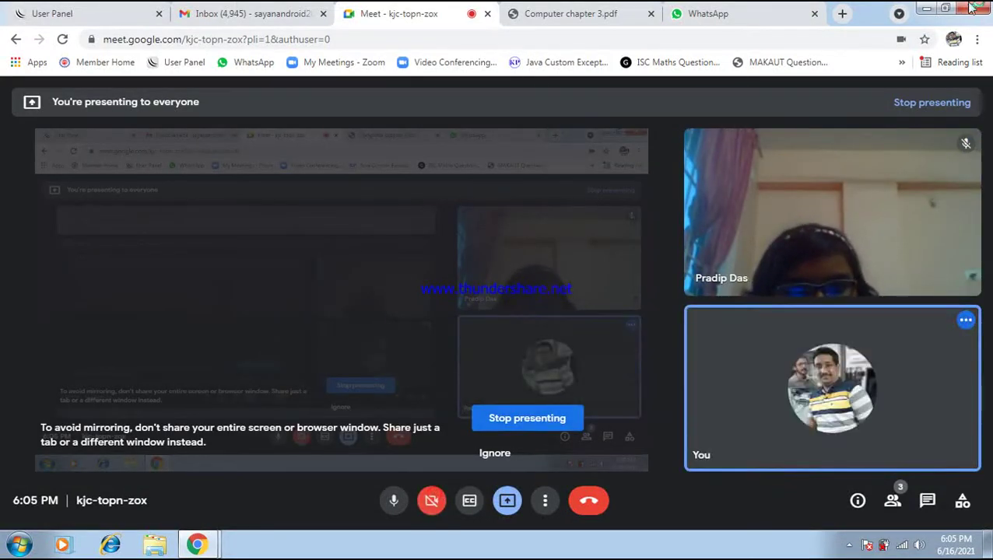
left_click(926, 8)
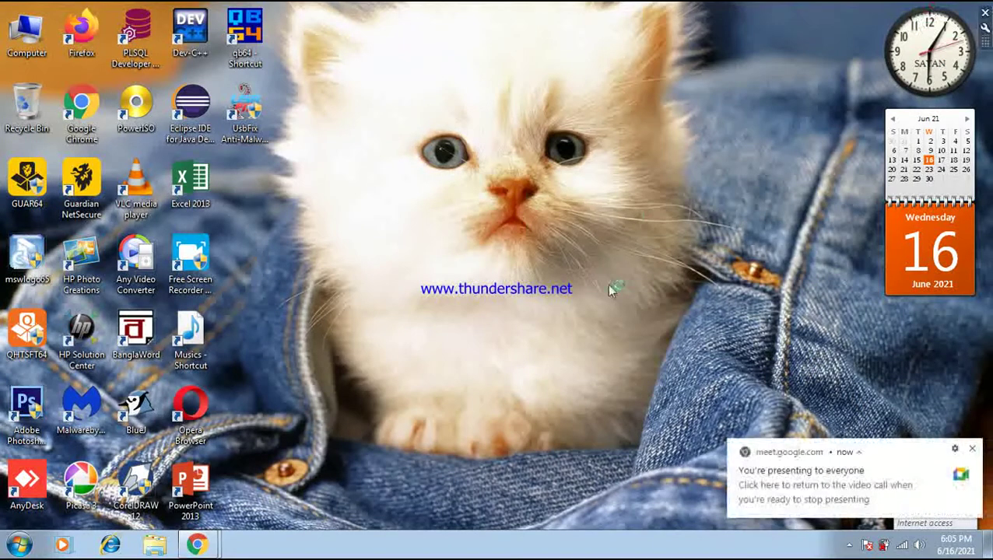
Step: Launch Excel 2013 from Microsoft Office 2013, declining the default-program and activation prompts
left_click(16, 546)
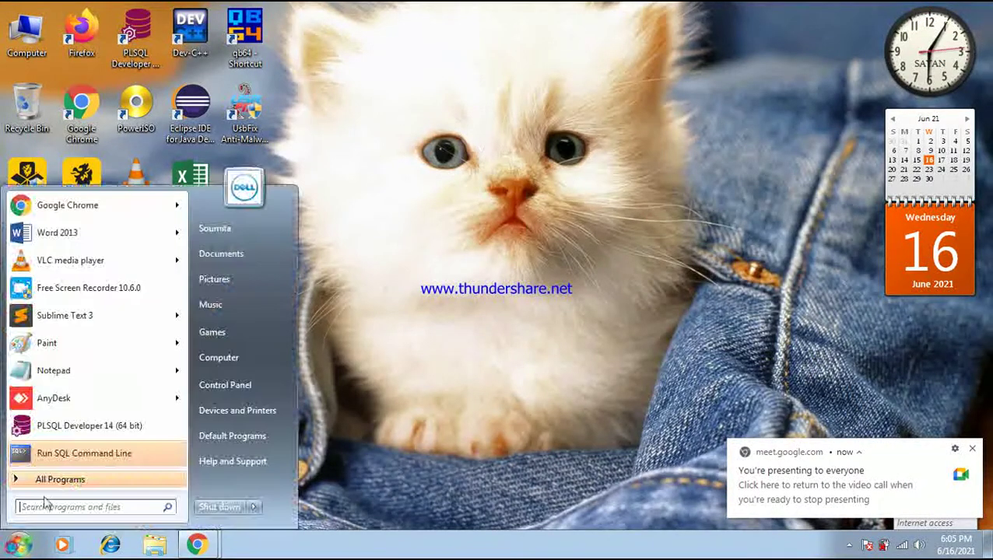
left_click(82, 481)
left_click_drag(184, 274, 181, 392)
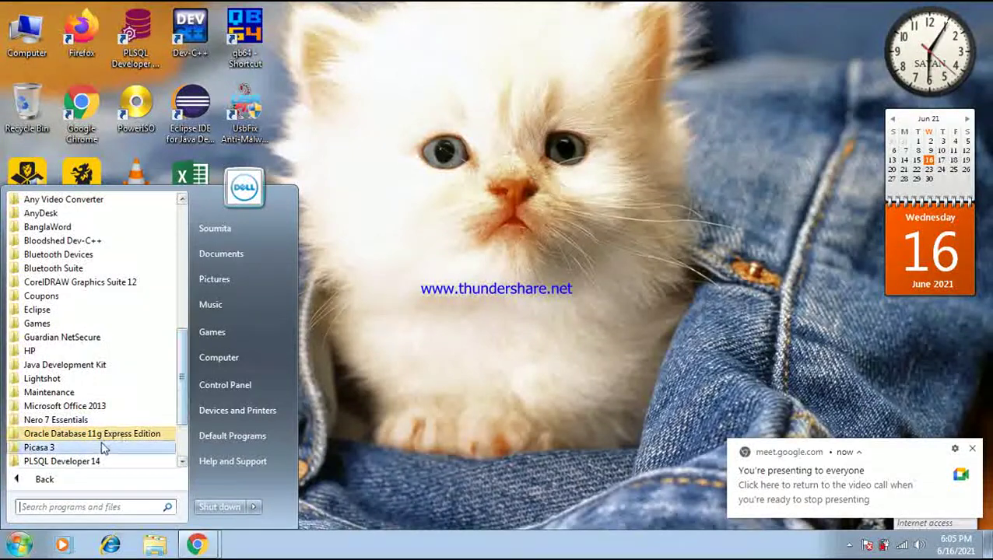
left_click(97, 406)
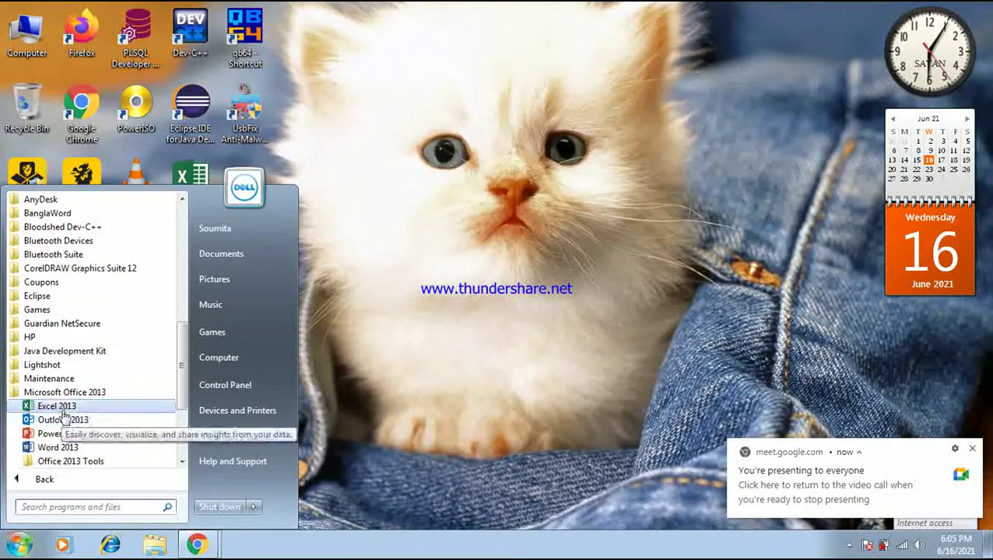
left_click(62, 411)
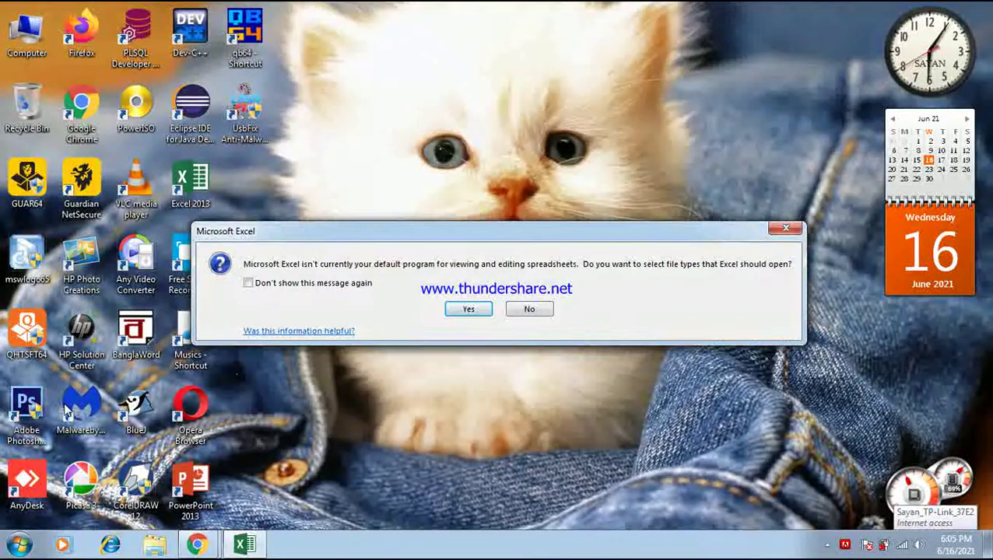
left_click(537, 310)
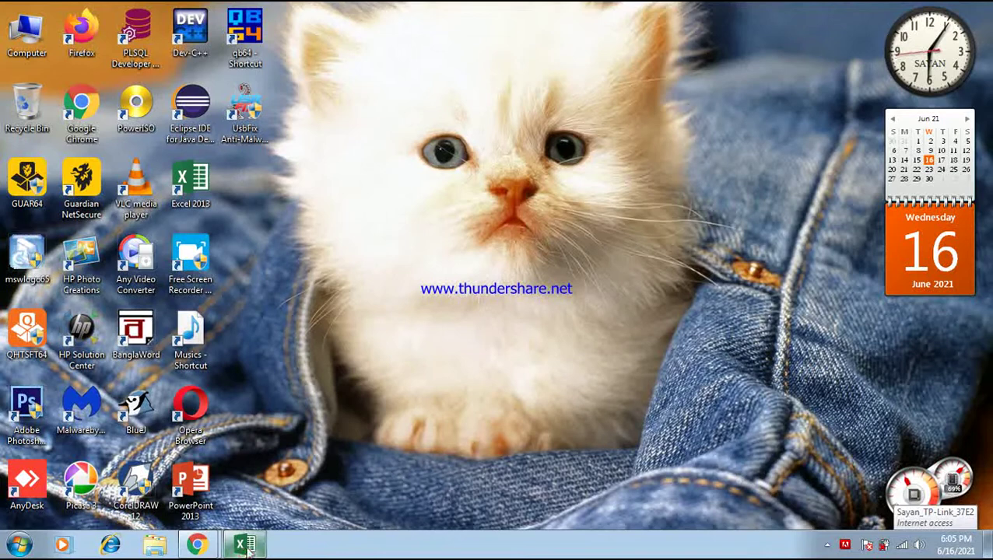
left_click(643, 408)
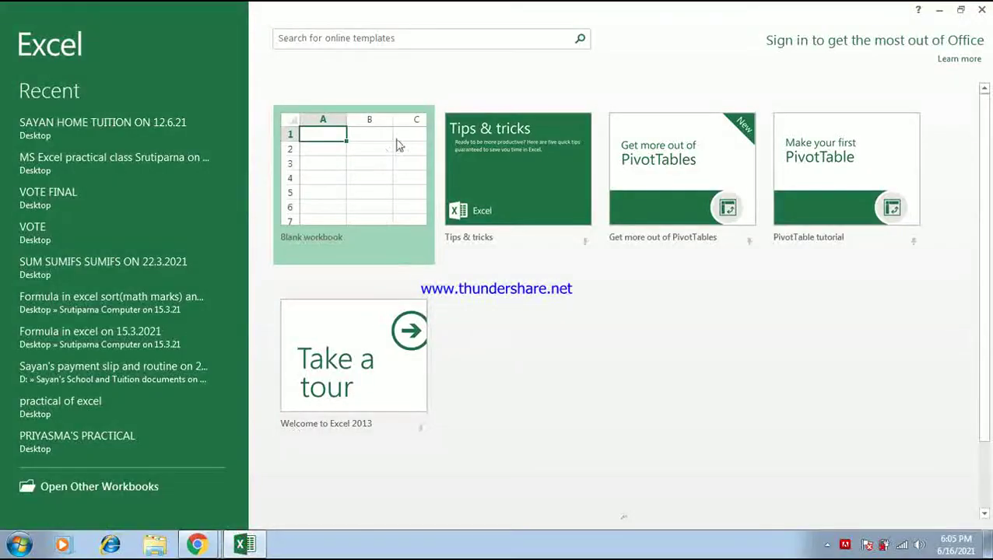
Step: Create a blank workbook, name its sheet TOTAL YEAR 2019-2020, and start typing SESSION in A1
left_click(372, 162)
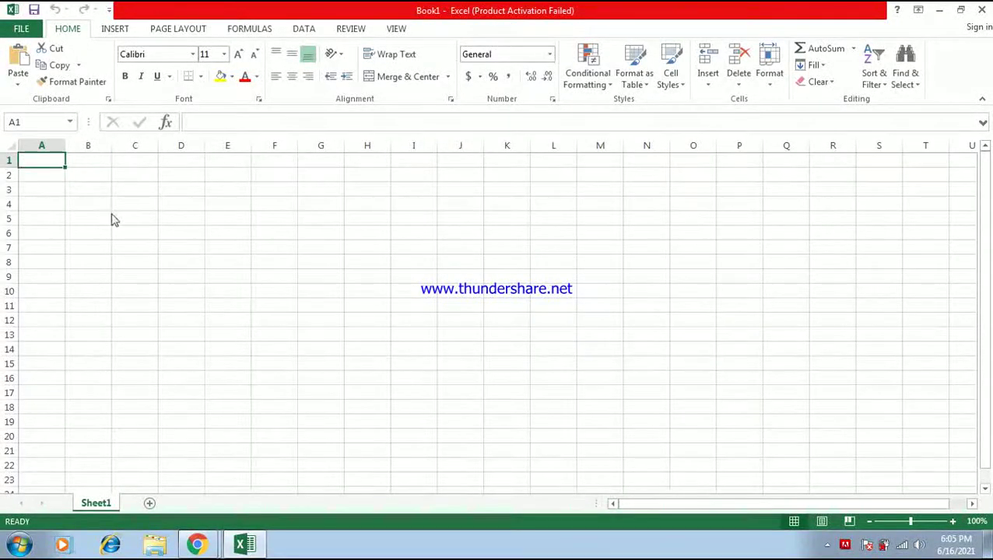
right_click(88, 506)
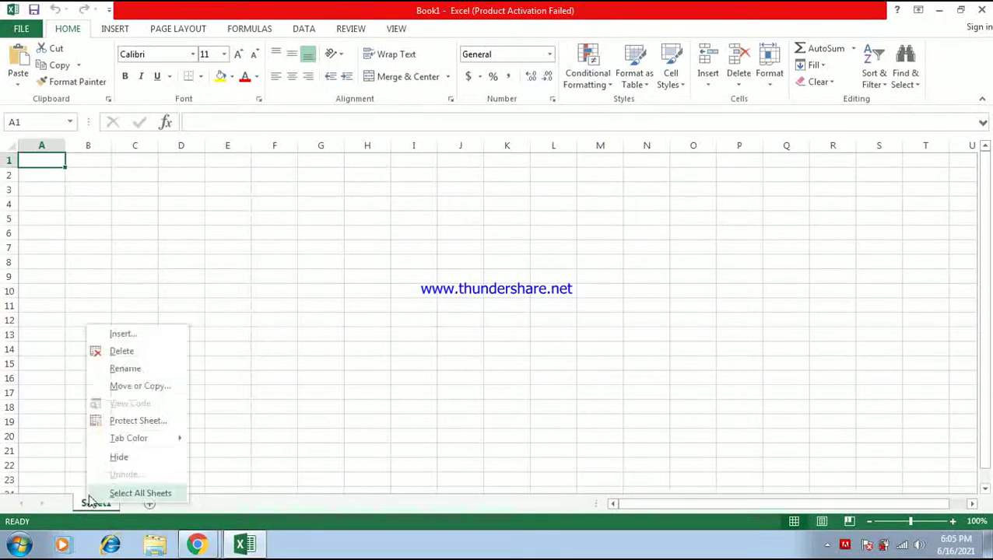
left_click(118, 367)
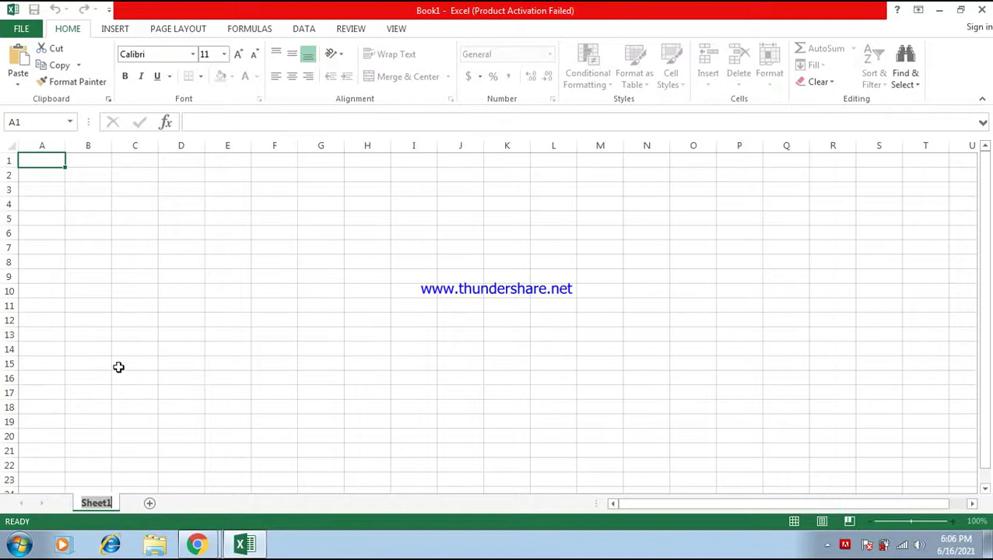
type("TOTAL IN")
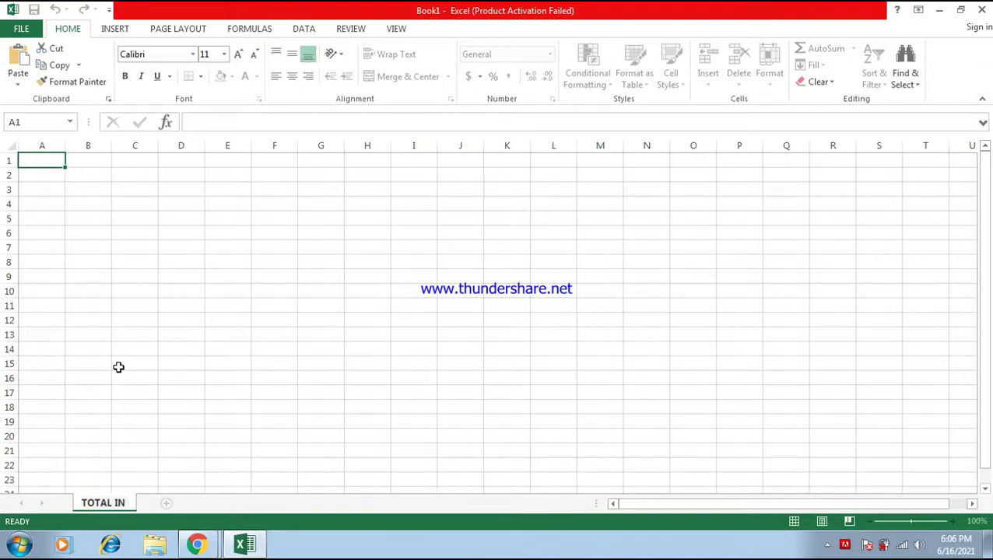
key("BackSpace")
type("YEAR 20")
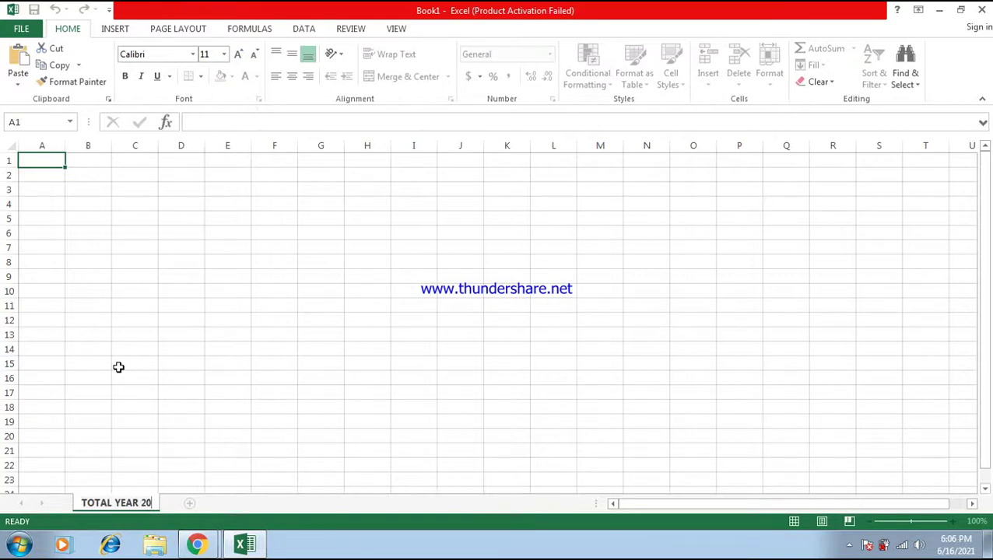
type("9-2020")
left_click(196, 277)
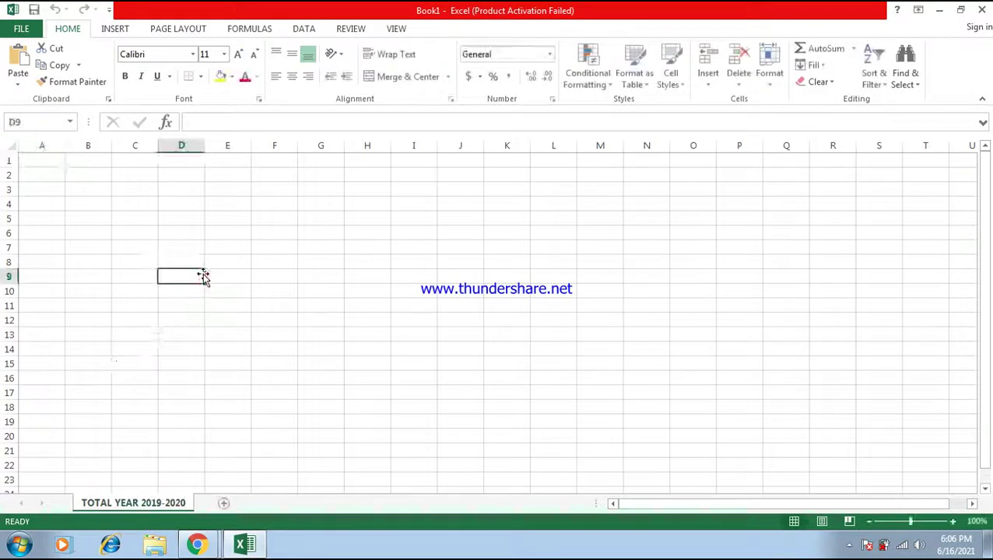
left_click(37, 159)
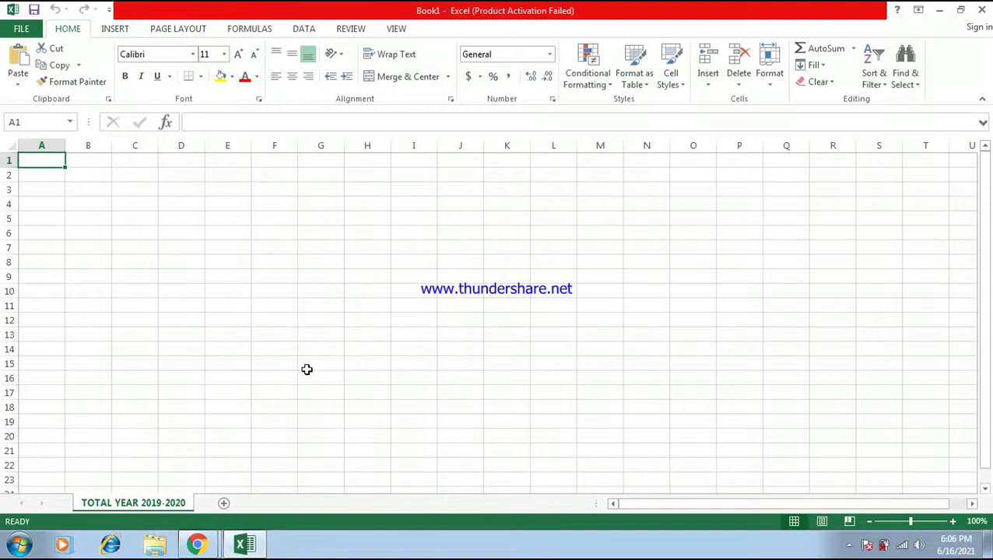
type("SESSION 2019-2020")
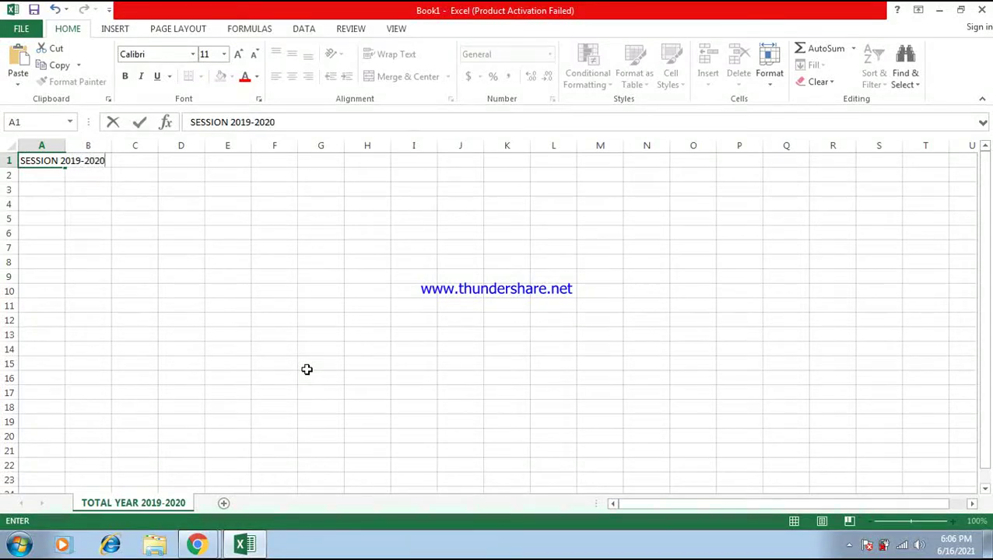
Step: Finish the SESSION 2019-2020 title and enter NAME OF PRODUCT in A2, autofitting column A
left_click(68, 190)
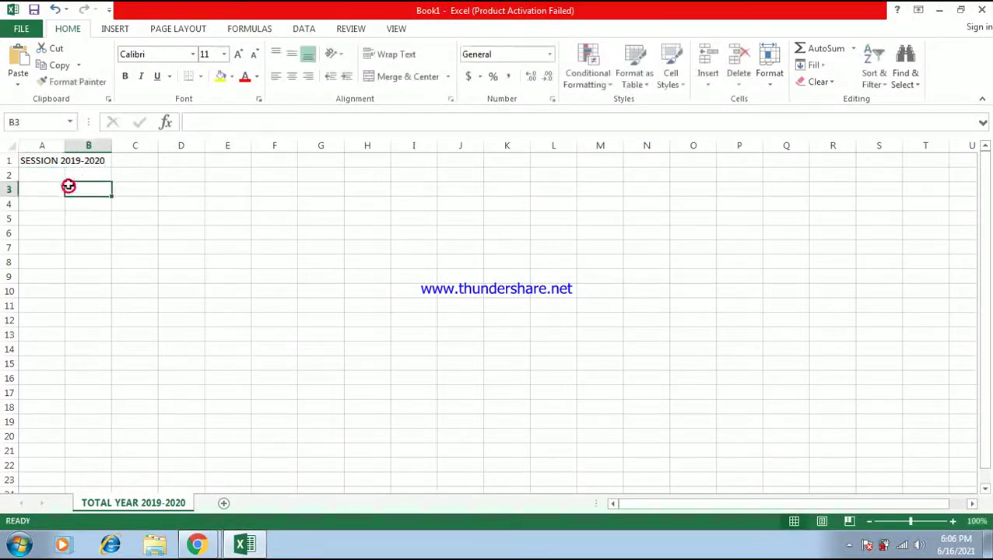
left_click(49, 174)
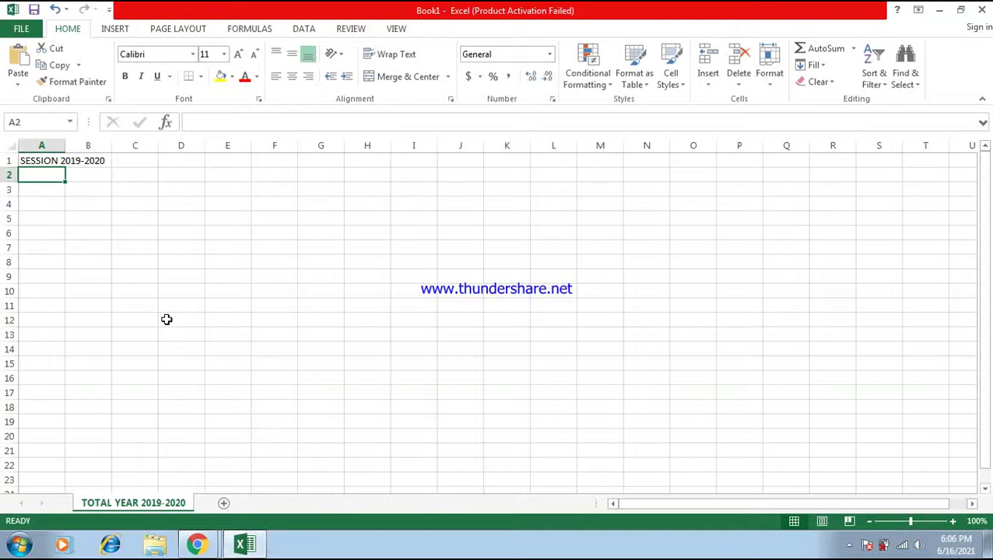
type("NAME ")
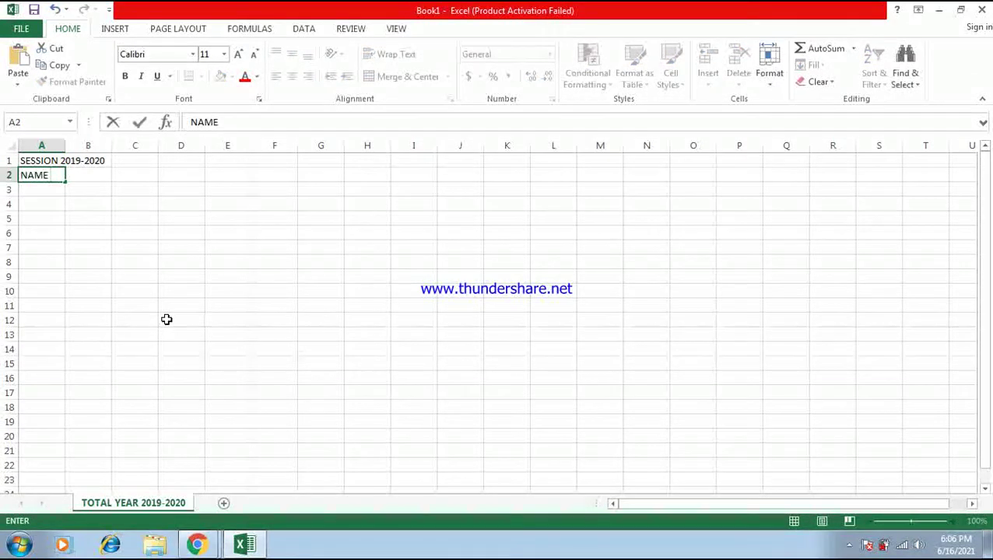
type("OF PRODUCT")
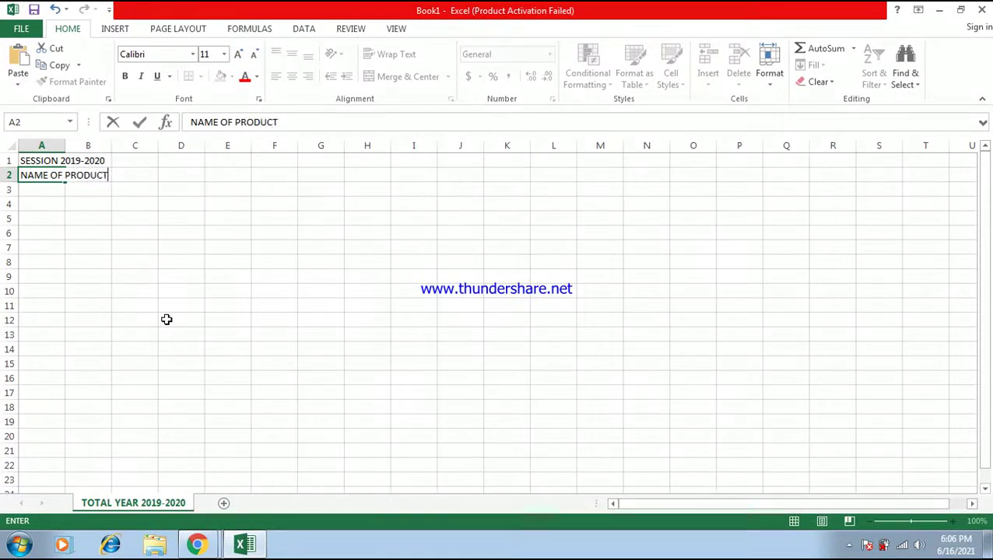
left_click(139, 274)
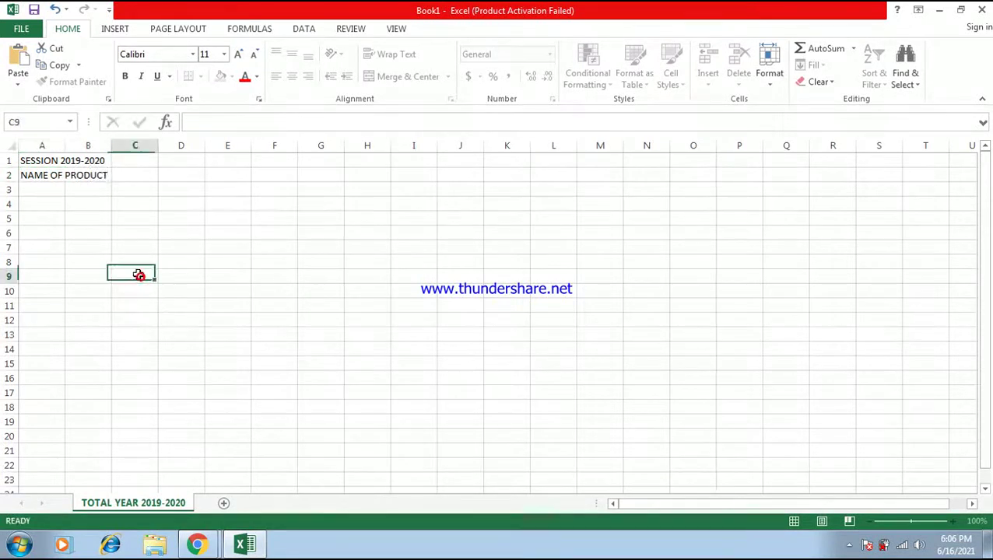
double_click(63, 146)
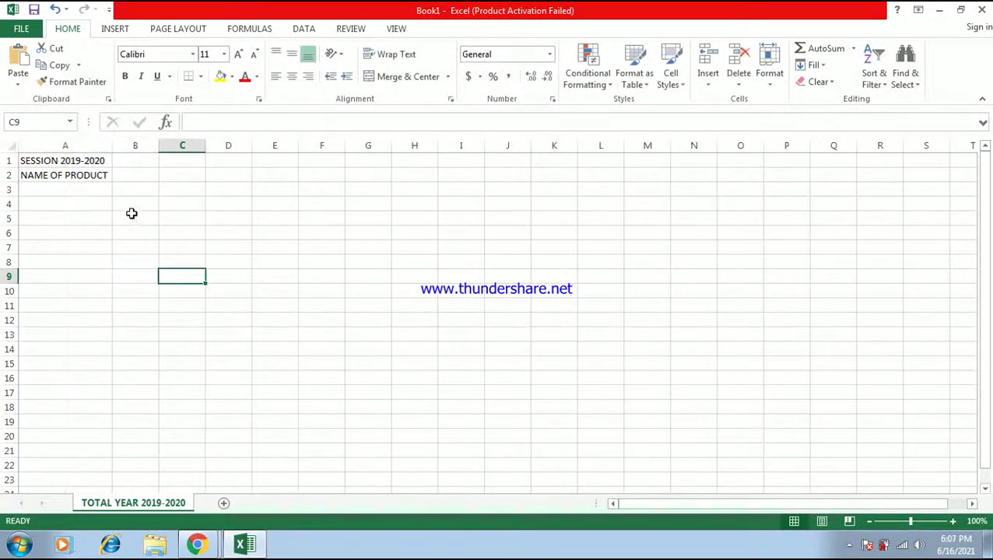
Step: Enter MONTH in B2 and PRICE in C2, then select the title across A1:C1
left_click(129, 177)
type("M")
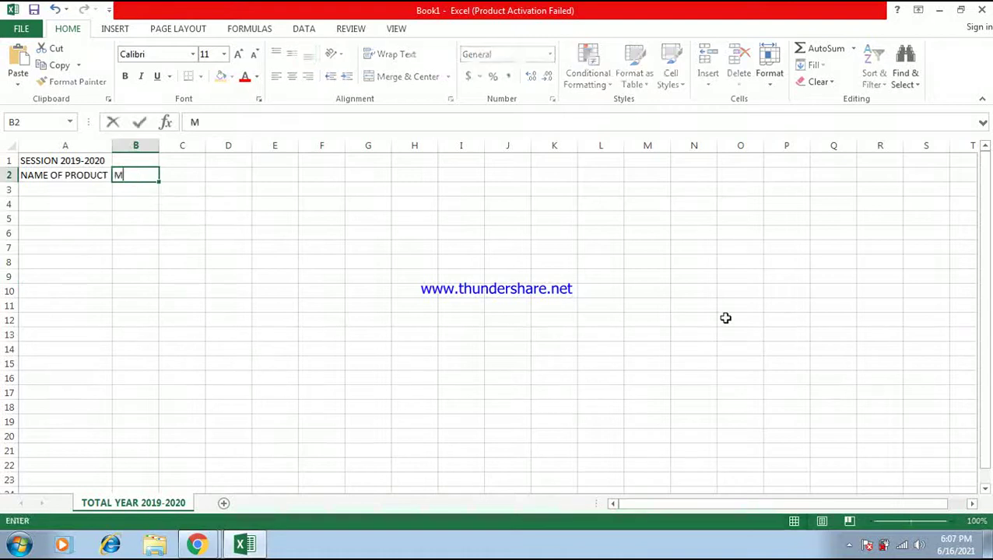
key("BackSpace")
key("BackSpace")
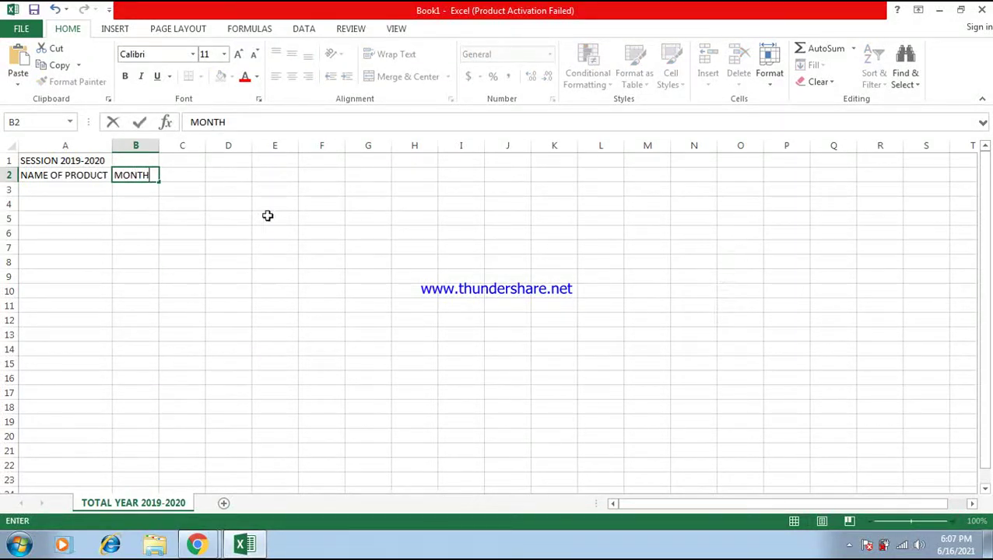
left_click(182, 176)
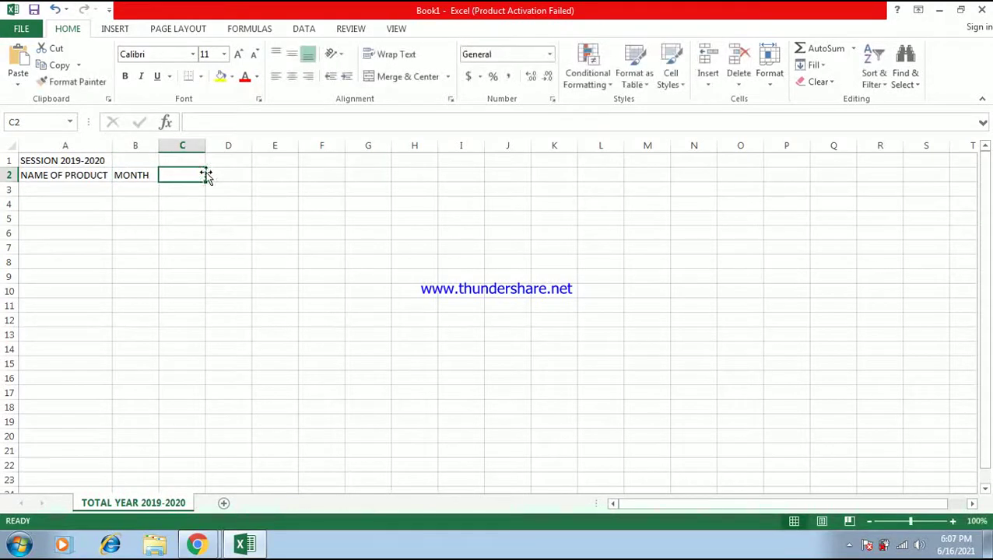
type("PRICE")
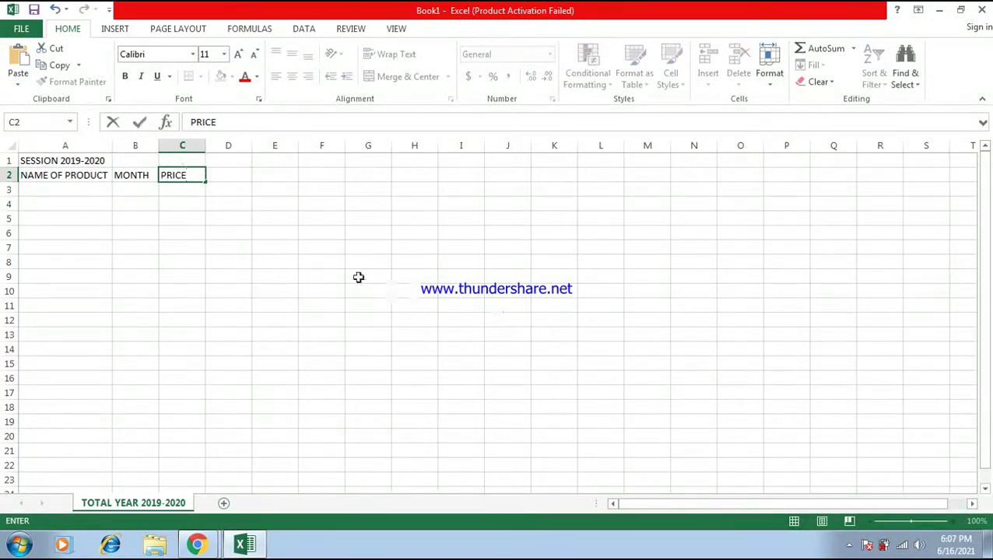
left_click(224, 233)
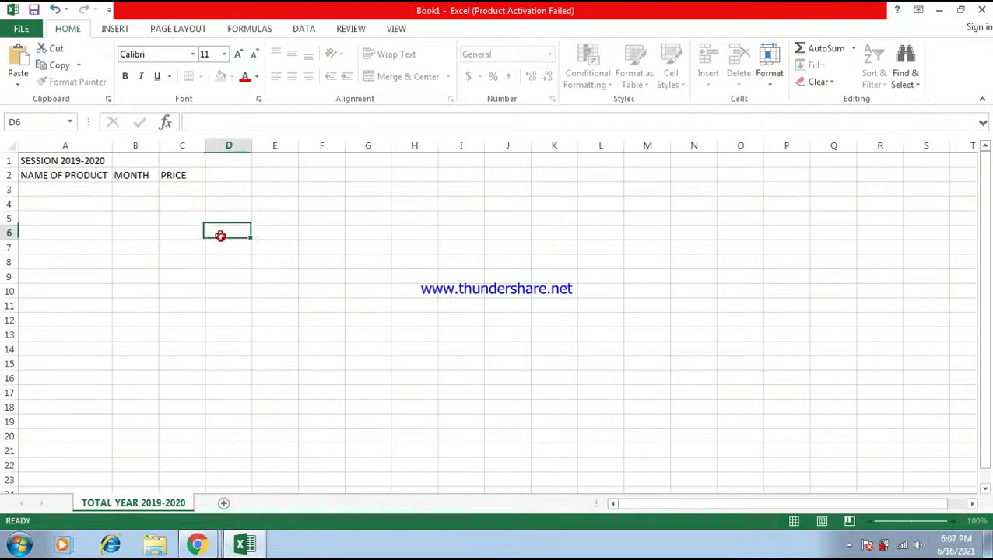
left_click(34, 160)
left_click_drag(35, 160, 177, 161)
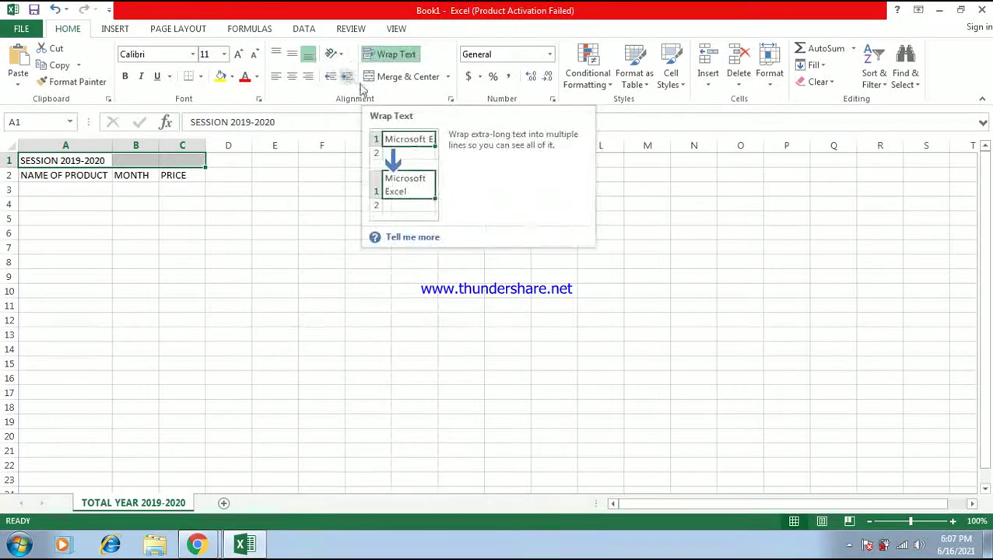
Step: Merge and center the title across A1:C1 and enlarge it to 18 point
left_click(390, 79)
left_click(235, 54)
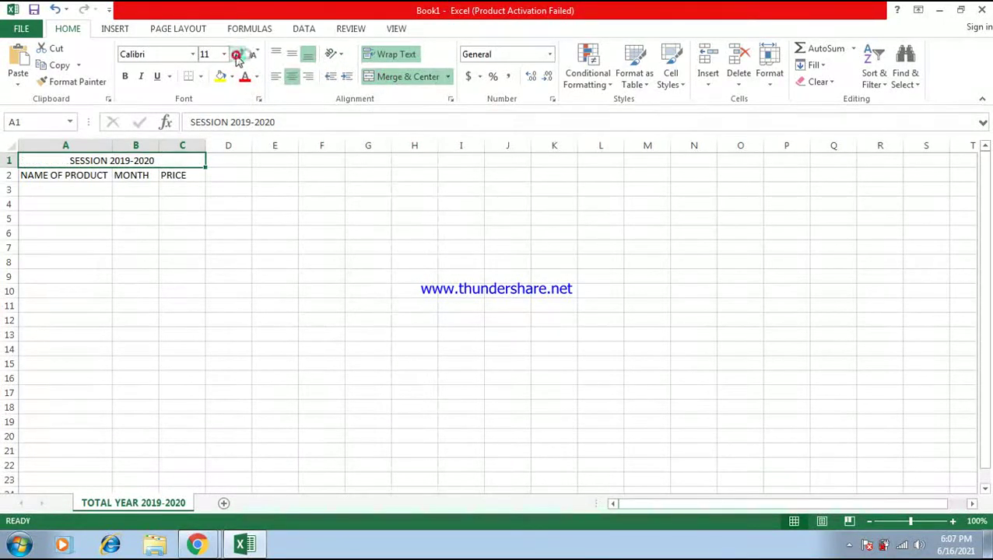
left_click(239, 56)
left_click(239, 56)
left_click(238, 56)
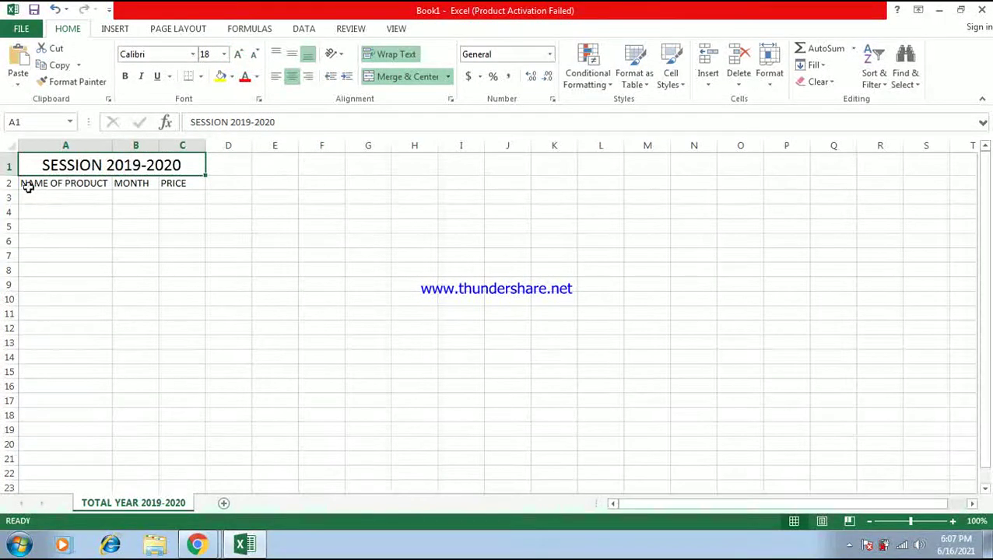
Step: Set the row 2 headers to 18 point and autofit columns A and B to fit
left_click_drag(23, 183, 181, 187)
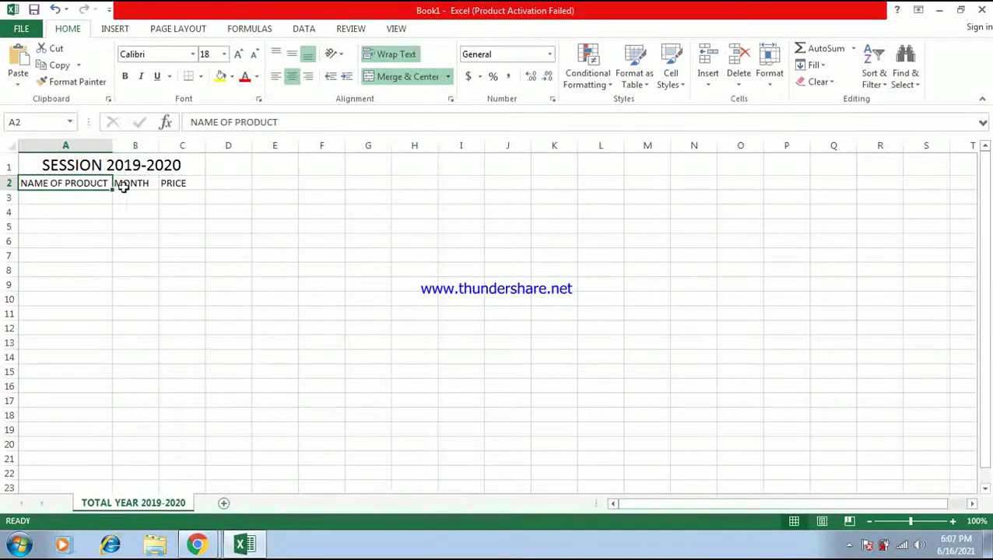
left_click(224, 54)
left_click(205, 168)
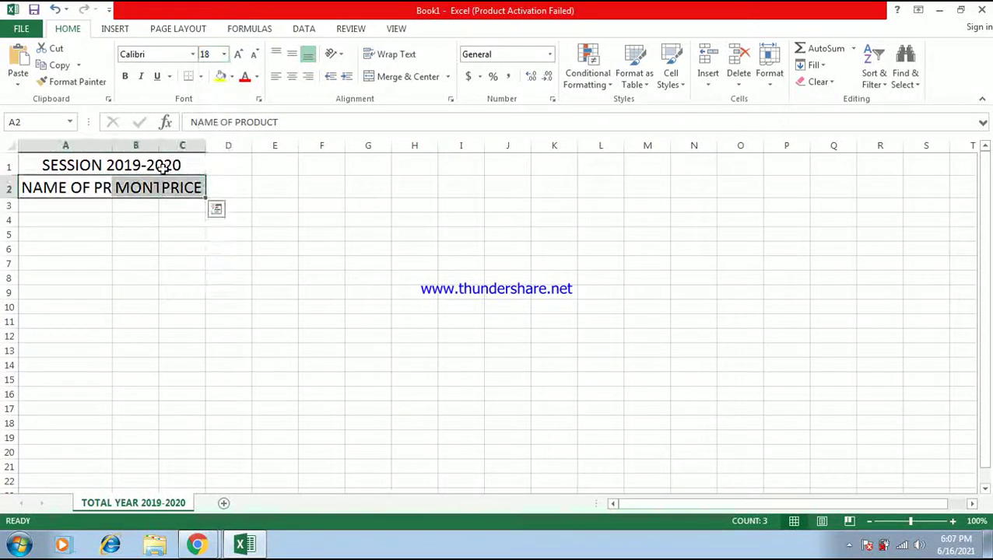
double_click(111, 143)
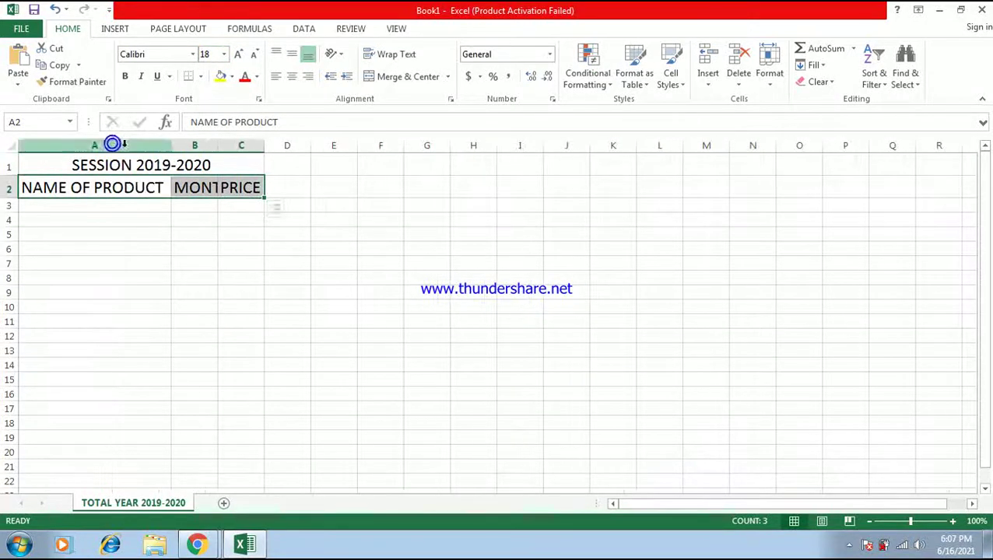
double_click(219, 144)
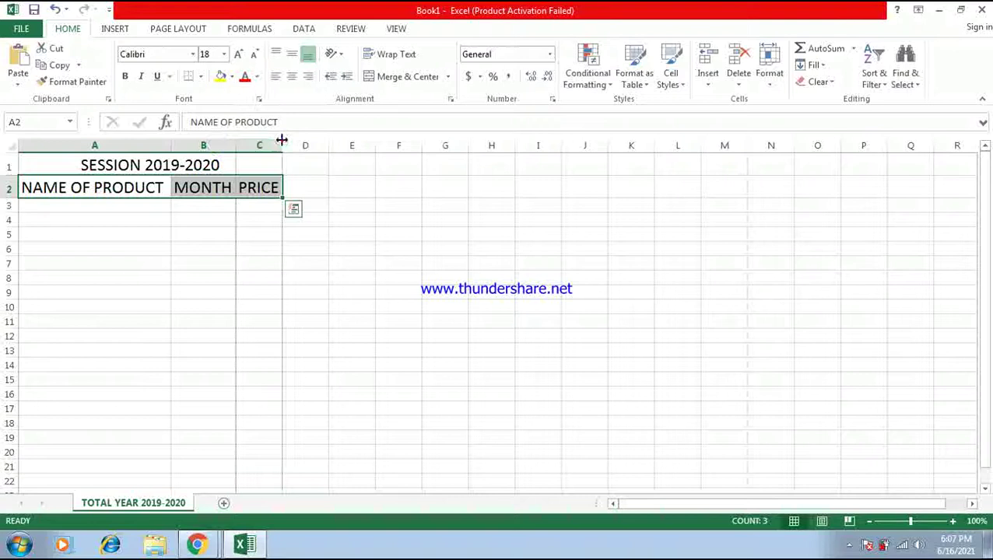
left_click(396, 268)
left_click(81, 203)
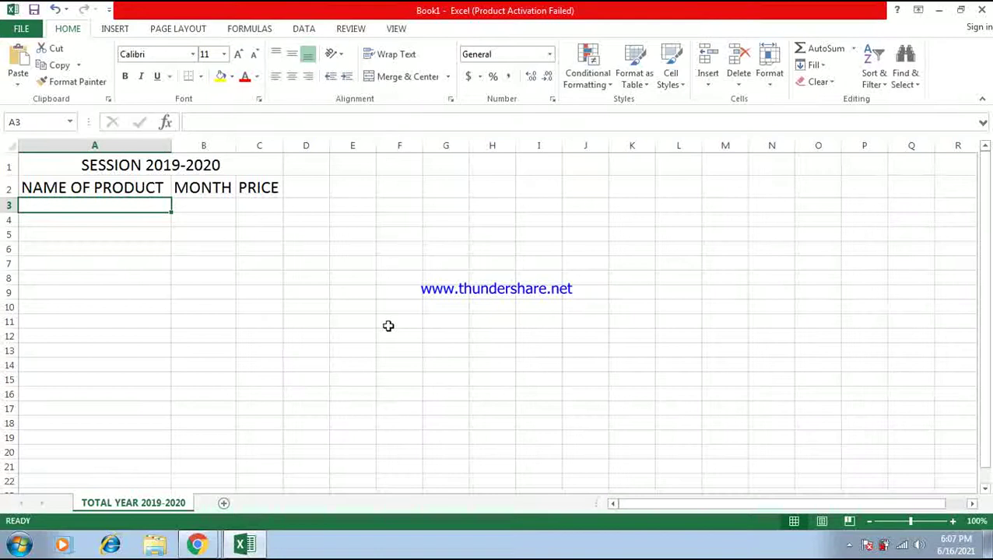
Step: Enter products A, B, C, D and E down A3:A7
type("A")
key("Return")
type("B")
key("Return")
type("C")
key("Return")
type("D")
key("Return")
type("E")
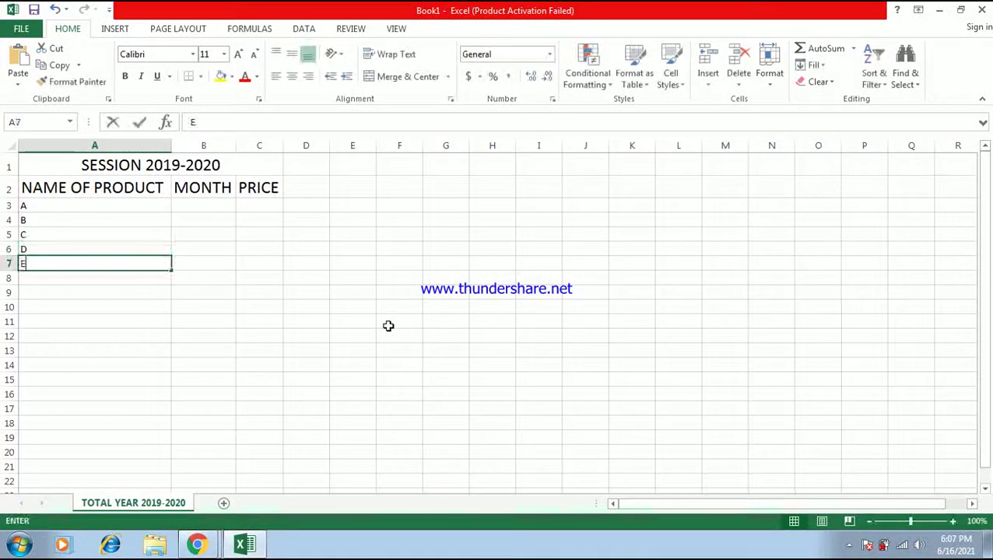
key("Return")
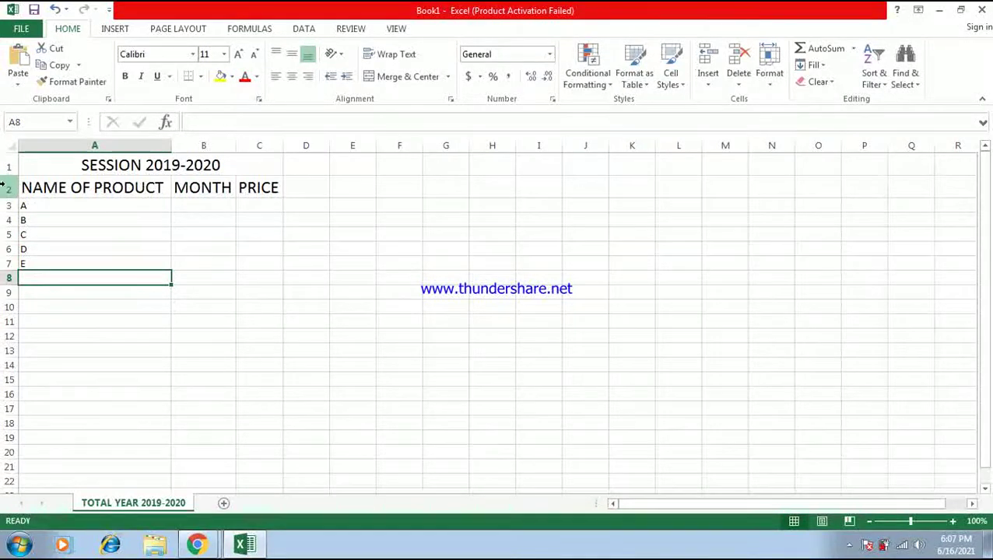
Step: Copy the NAME OF PRODUCT header's formatting onto products A through E with Format Painter
left_click(46, 190)
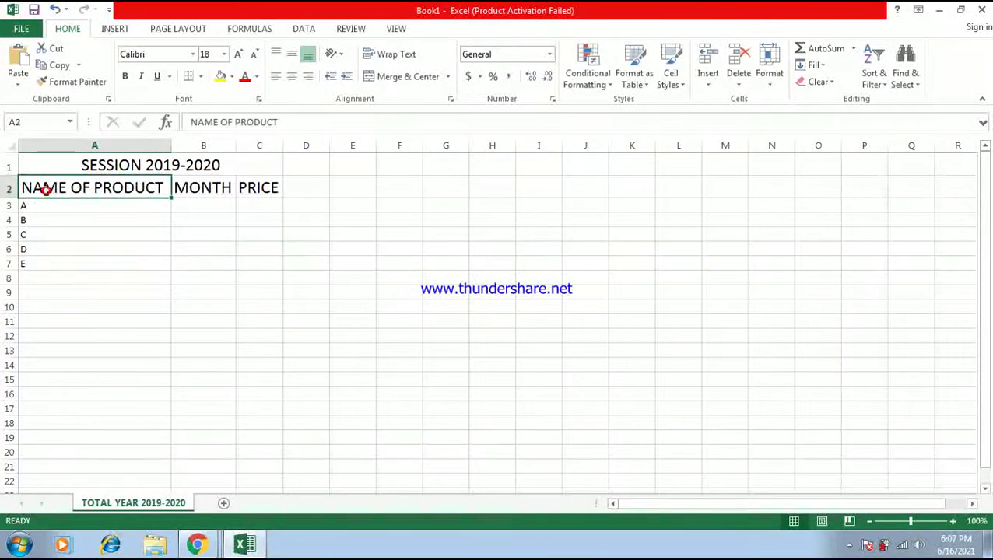
left_click(76, 81)
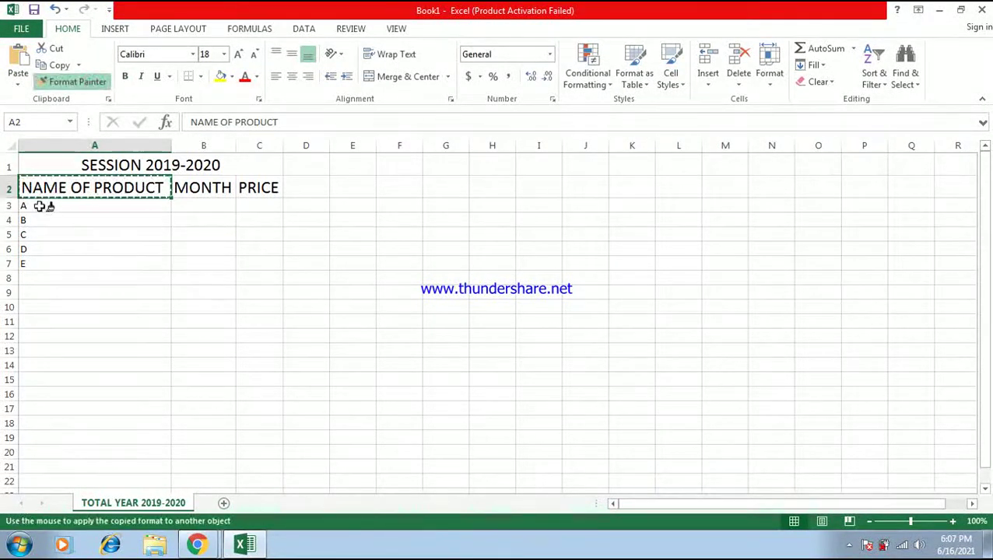
left_click_drag(44, 206, 60, 264)
Step: Bold the row 2 headings and the SESSION 2019-2020 title
left_click_drag(55, 188, 247, 187)
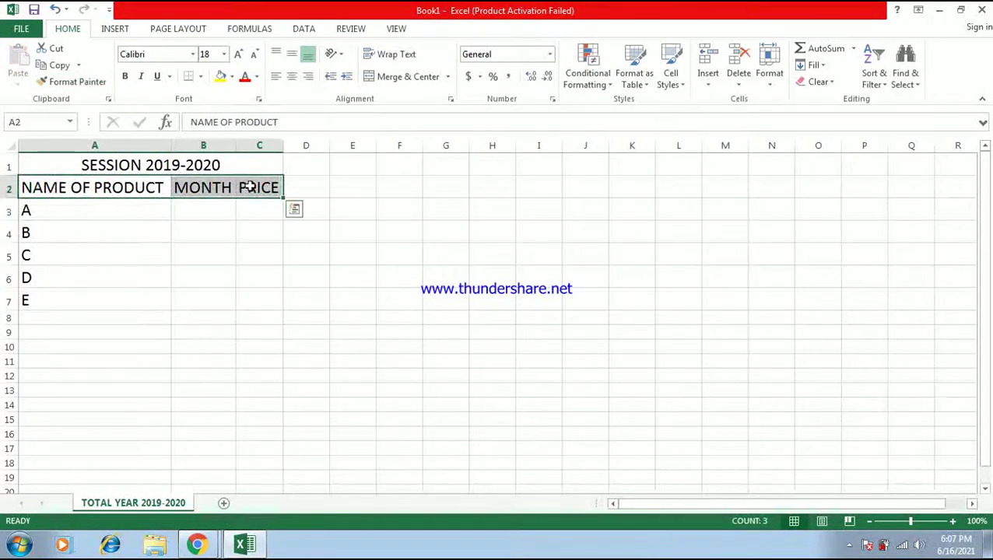
key("ctrl+b")
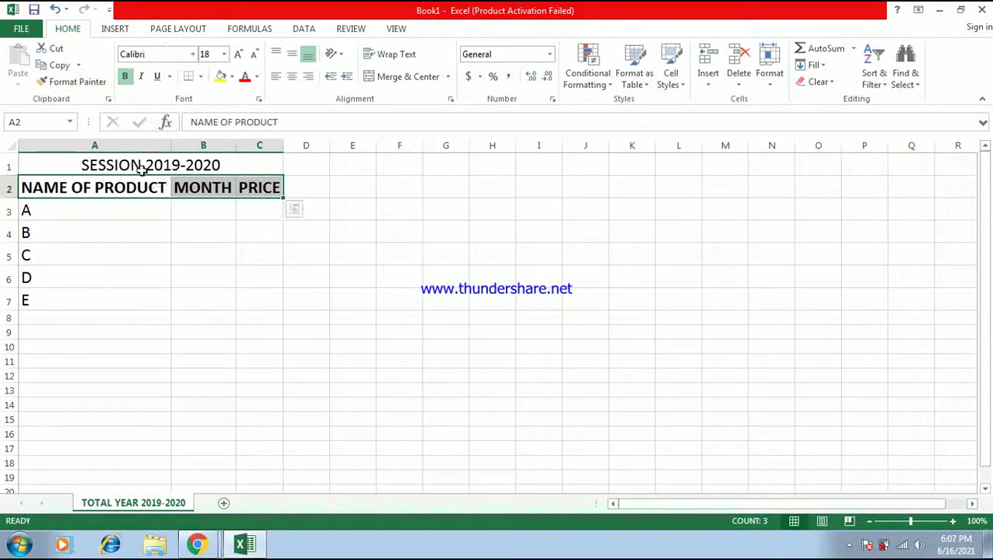
left_click(142, 167)
key("ctrl+b")
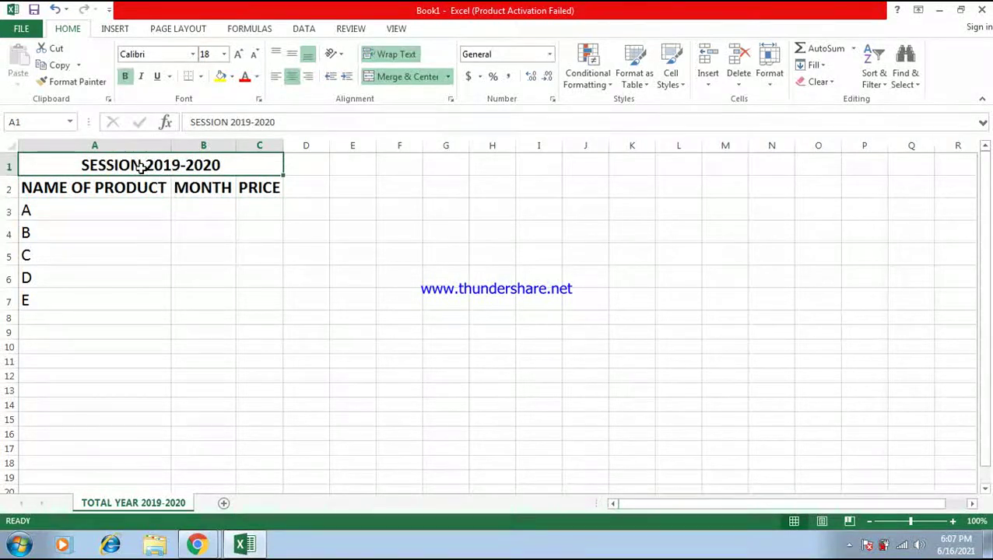
left_click(183, 207)
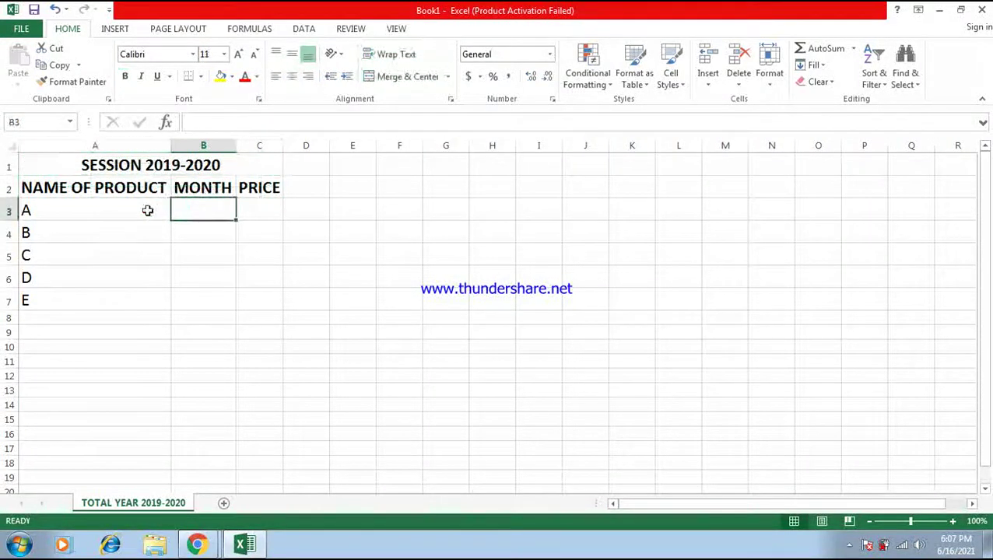
left_click(68, 170)
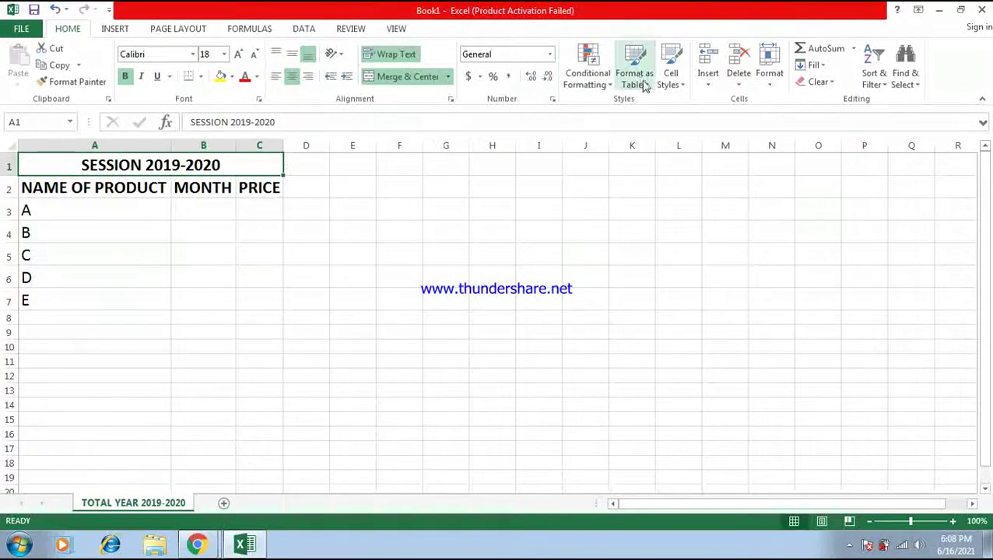
Step: Apply a table style to the title cell as a first attempt
left_click(641, 81)
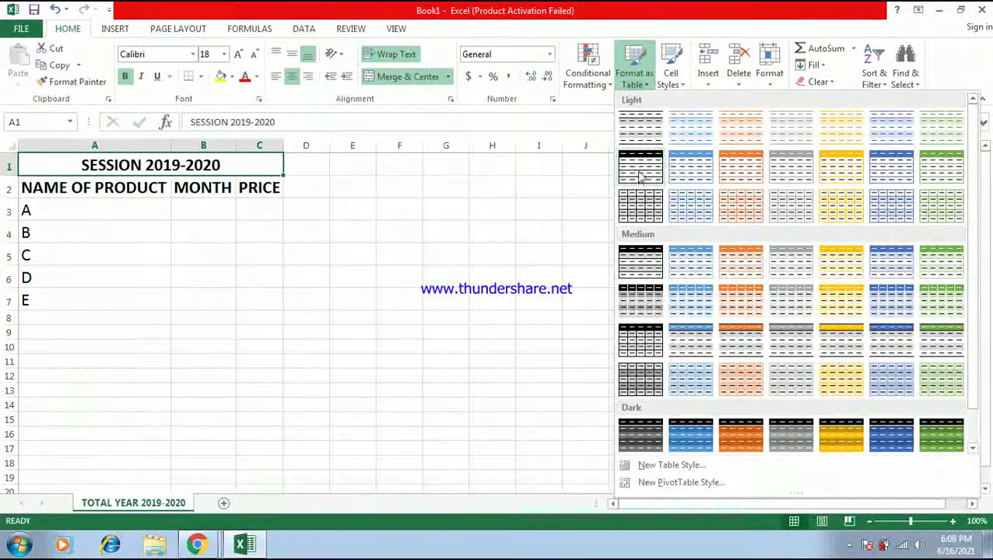
left_click(671, 169)
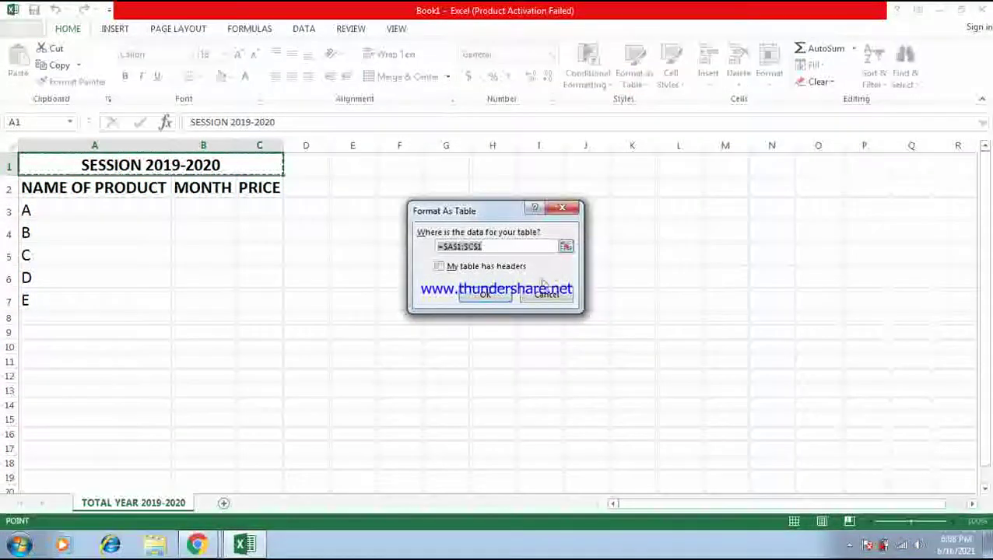
left_click(485, 294)
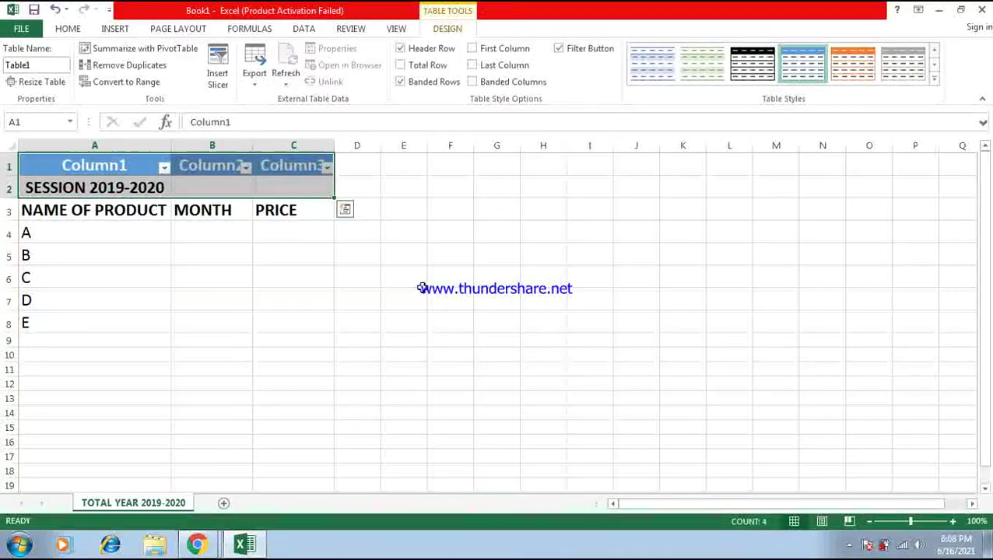
left_click(297, 285)
Step: Format the whole block A1:C7 as a blue table with headers
left_click_drag(78, 162, 184, 295)
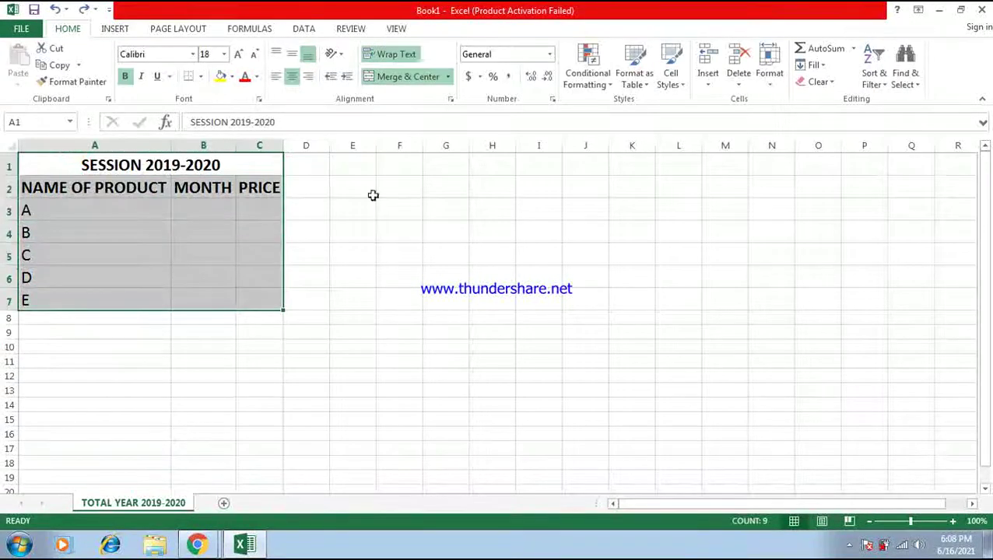
left_click(650, 87)
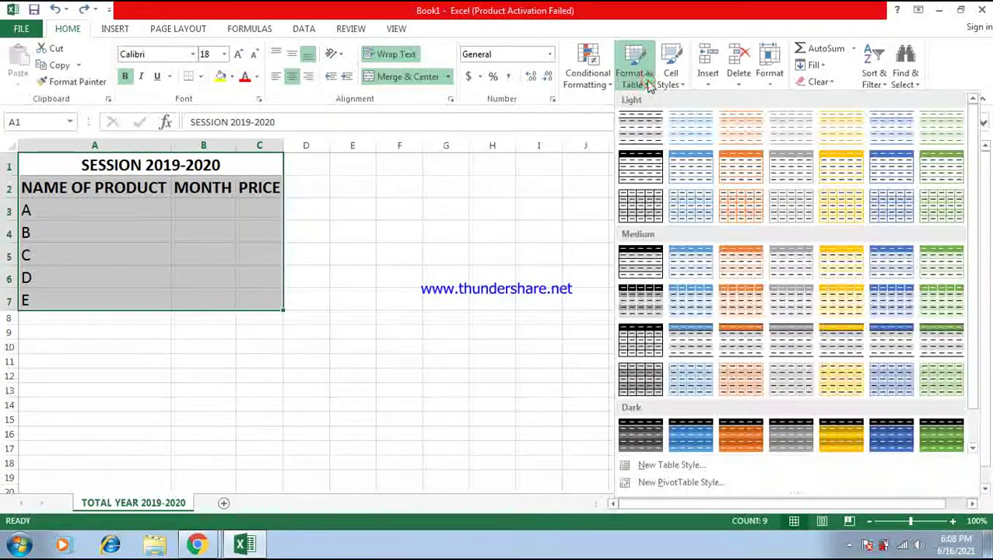
left_click(691, 172)
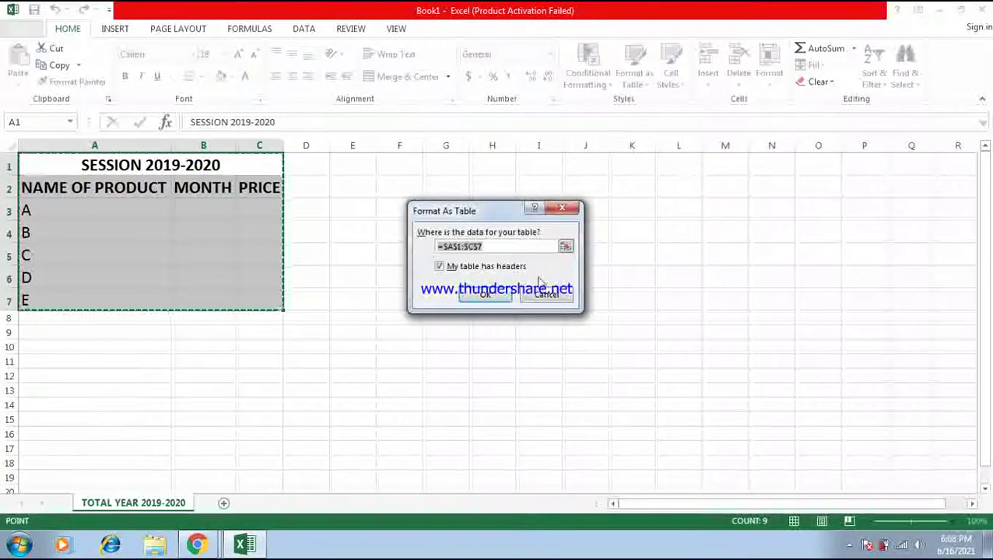
left_click(488, 294)
left_click(501, 286)
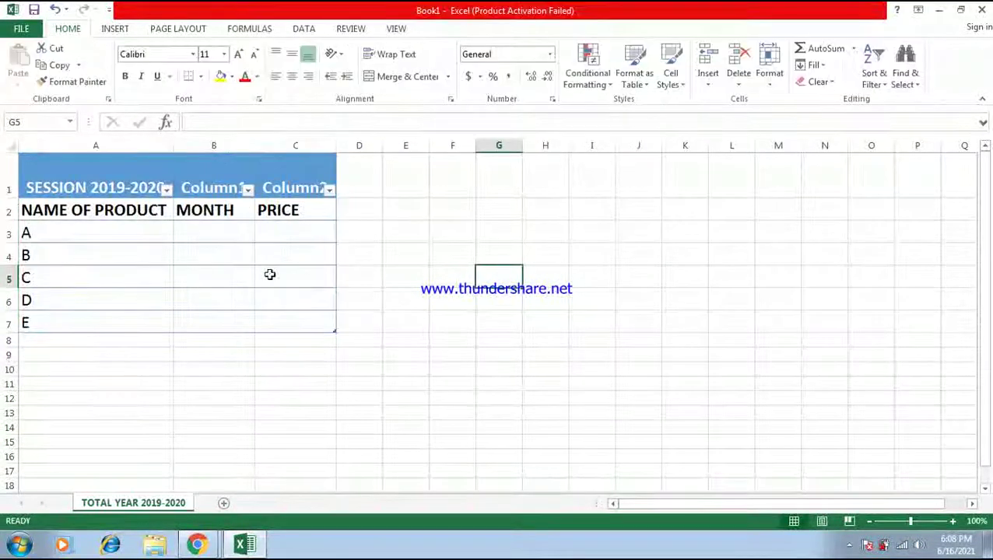
Step: Check the table's header row and Column1 filter, then select B3 for product A's month
left_click(264, 216)
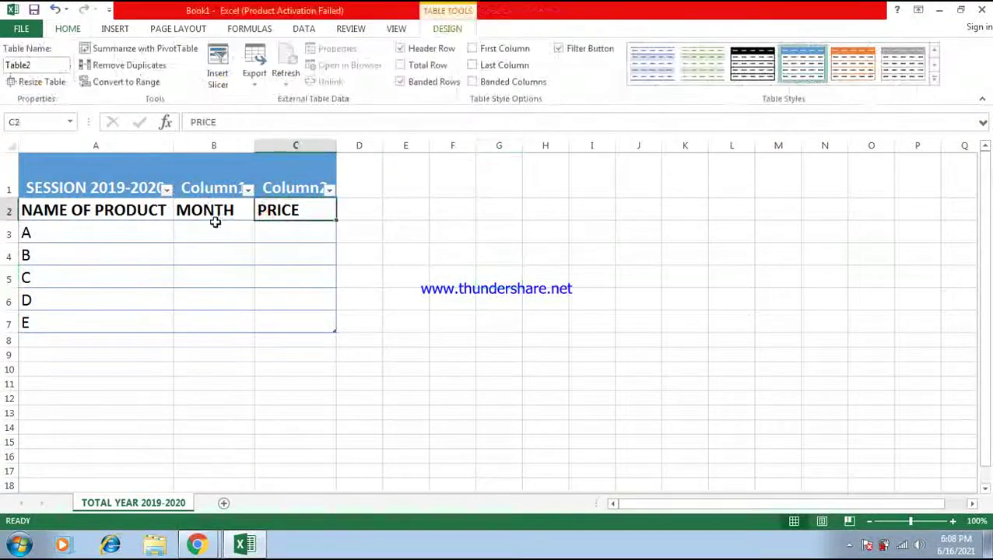
left_click(111, 210)
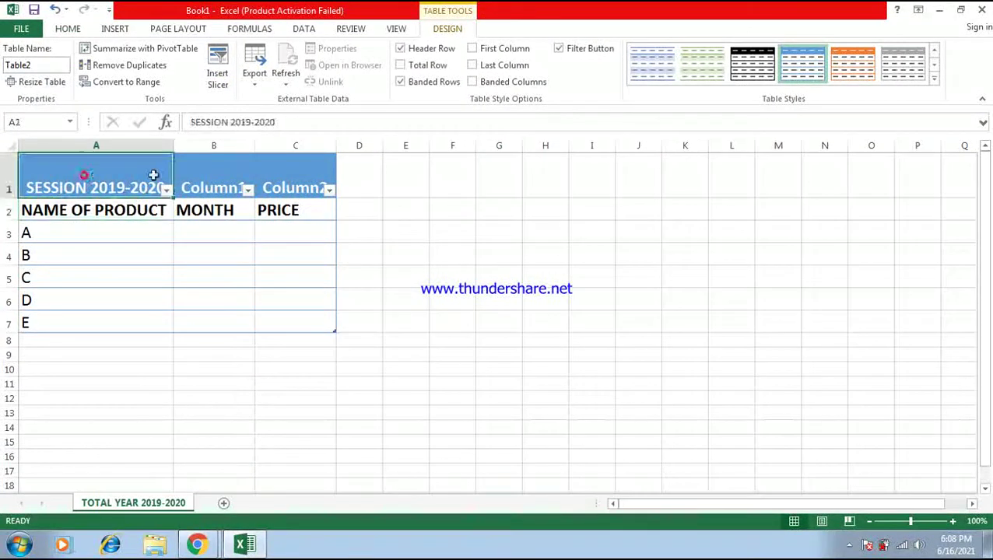
left_click_drag(89, 182, 281, 172)
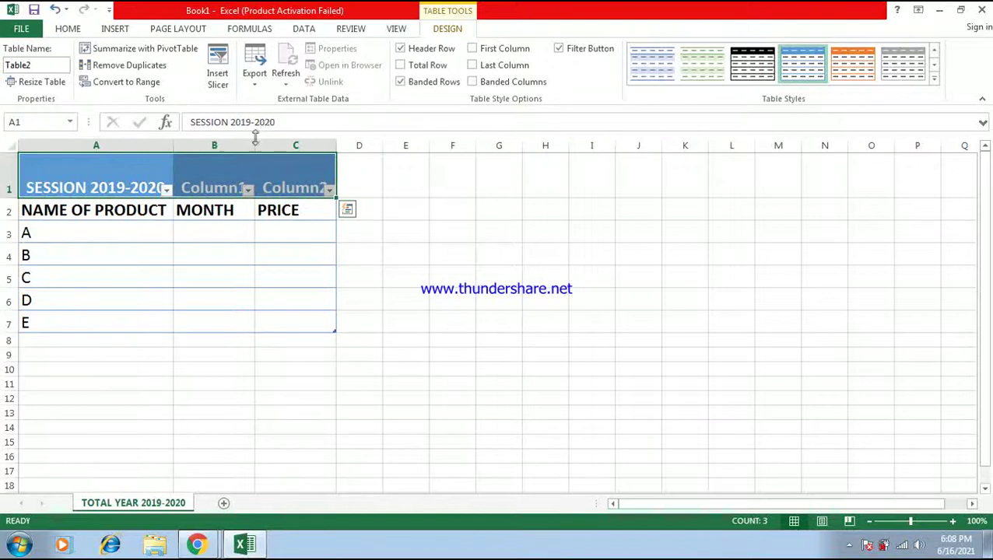
left_click(70, 28)
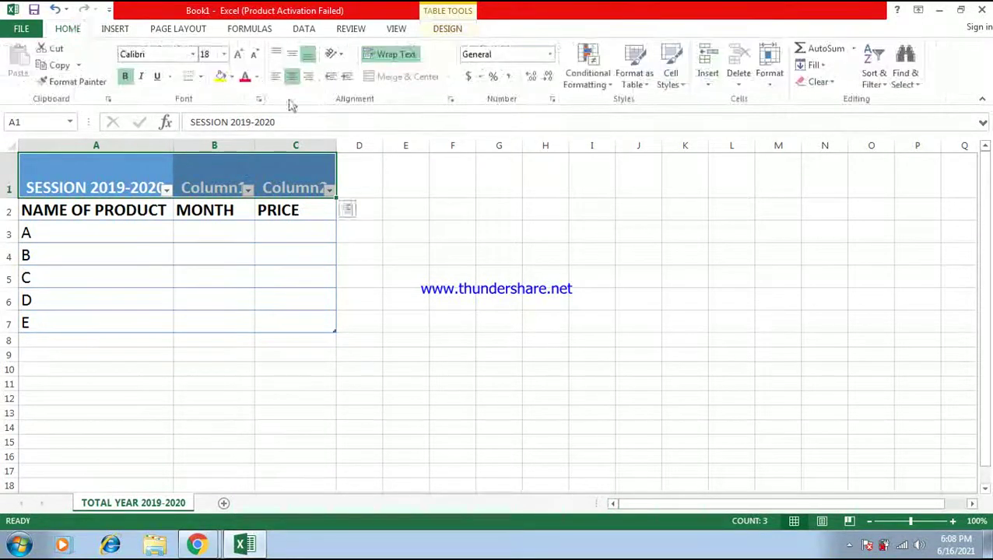
left_click(393, 215)
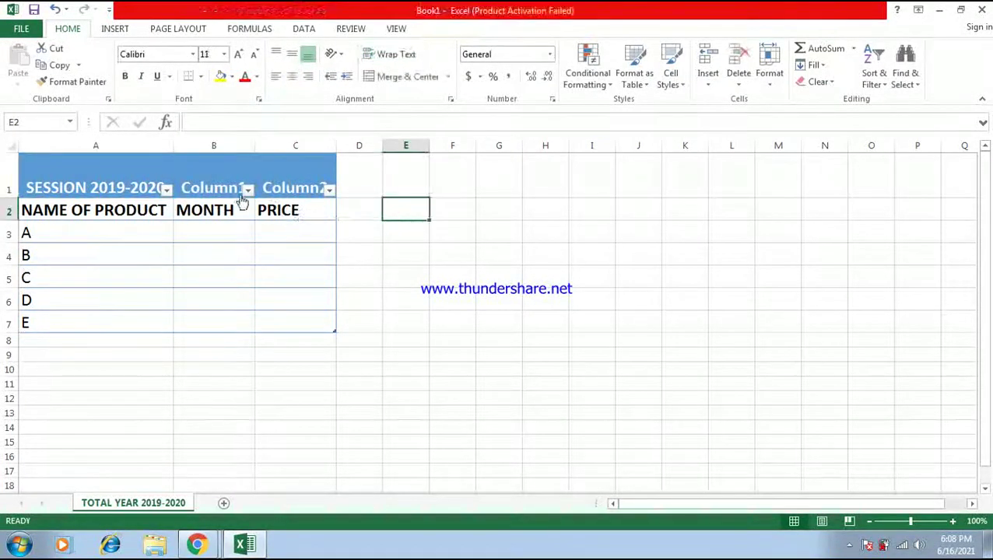
left_click(248, 190)
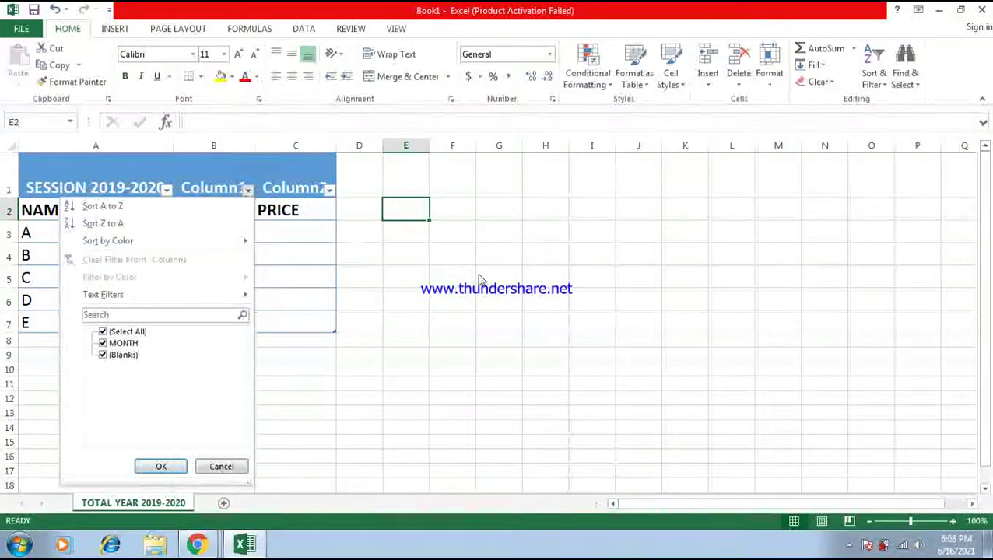
left_click(514, 280)
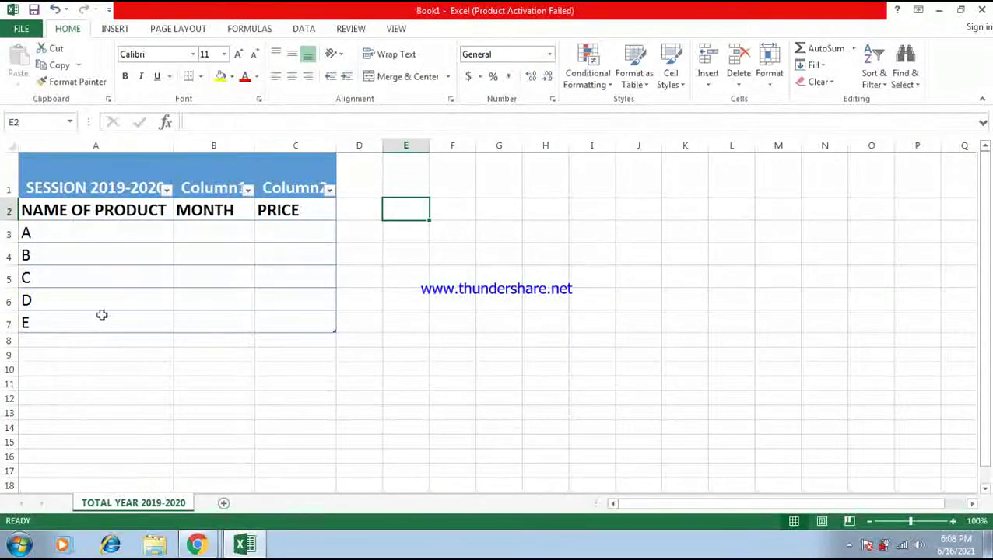
left_click(25, 233)
left_click(201, 233)
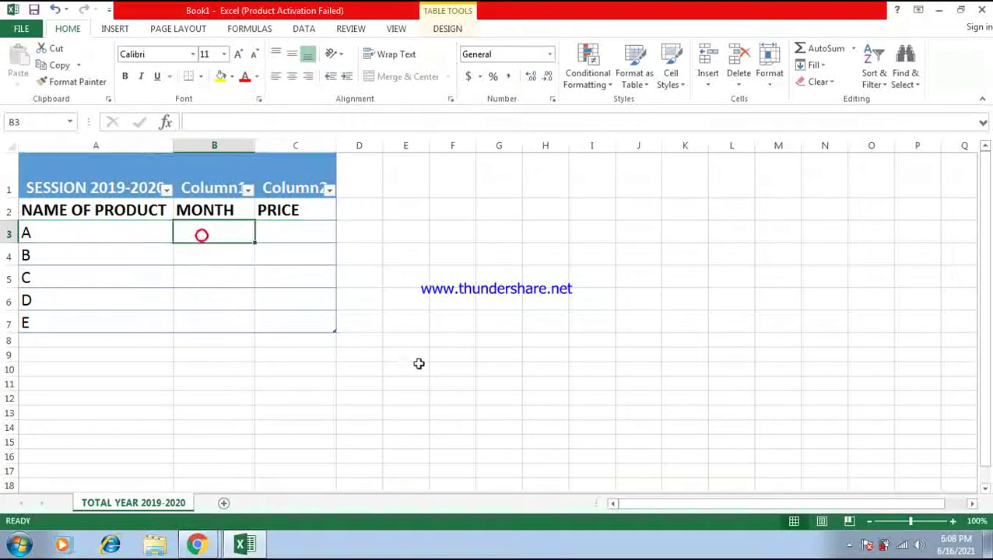
Step: Enter the months JAN, FEB, MAR, APR and MAY down column B from B3
type("JAN")
key("Return")
type("FE")
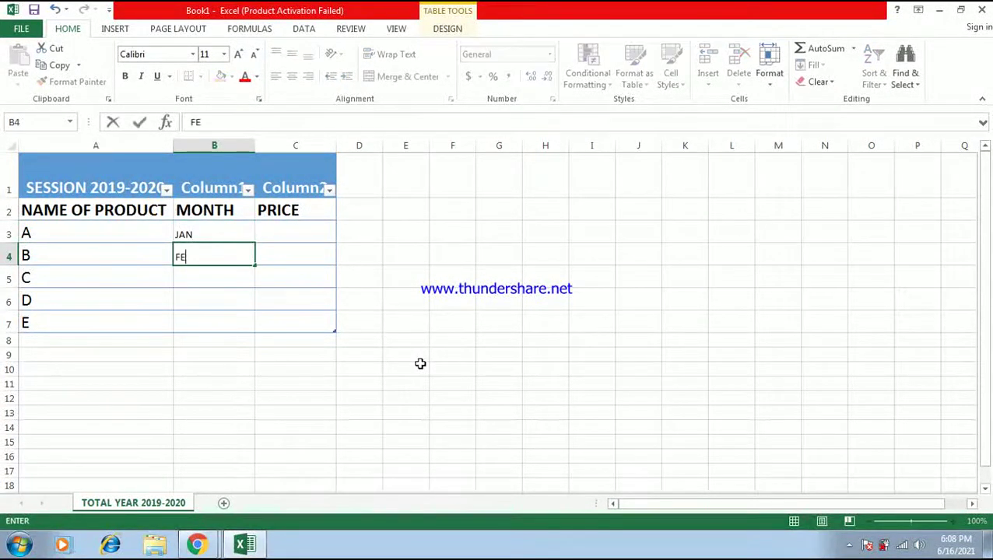
key("Return")
type("MAR")
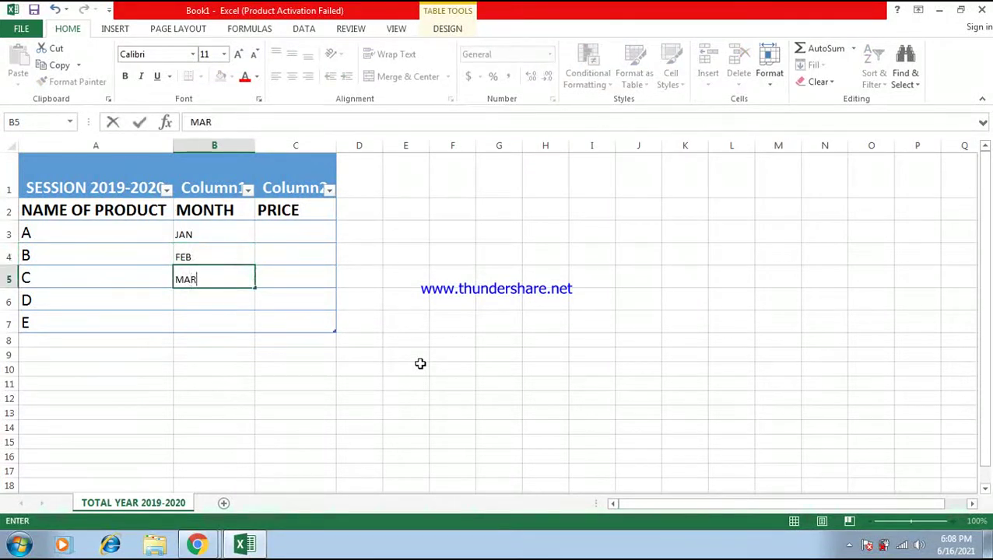
key("Return")
type("APR")
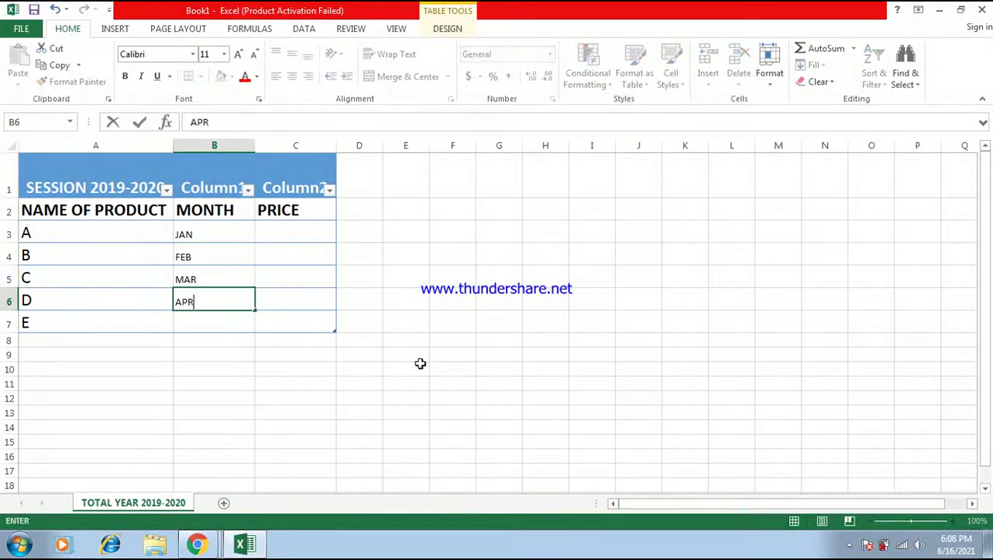
key("Return")
type("MAY")
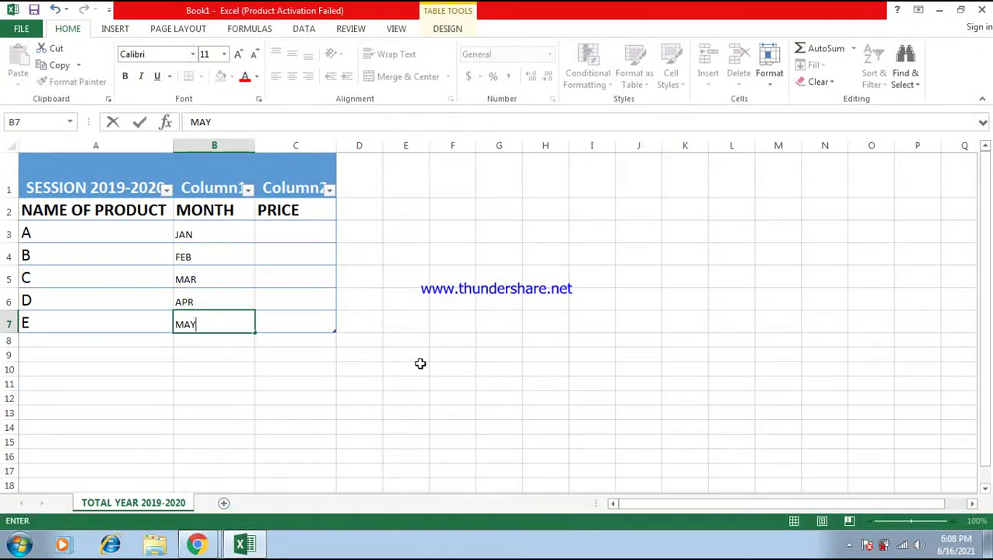
Step: Add product F in A8 and JUNE beside it in B8
left_click(34, 342)
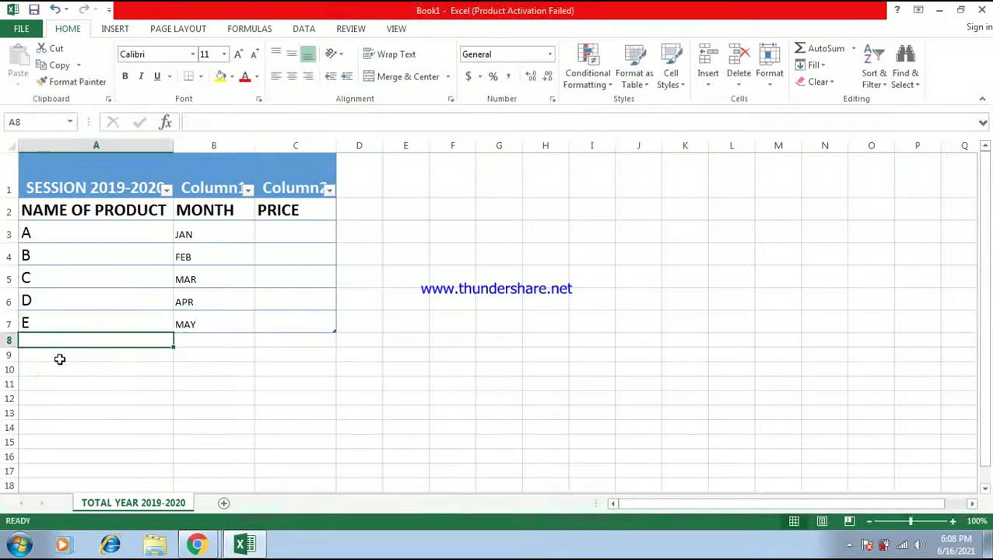
type("F")
left_click(208, 346)
type("JUNE")
left_click(204, 362)
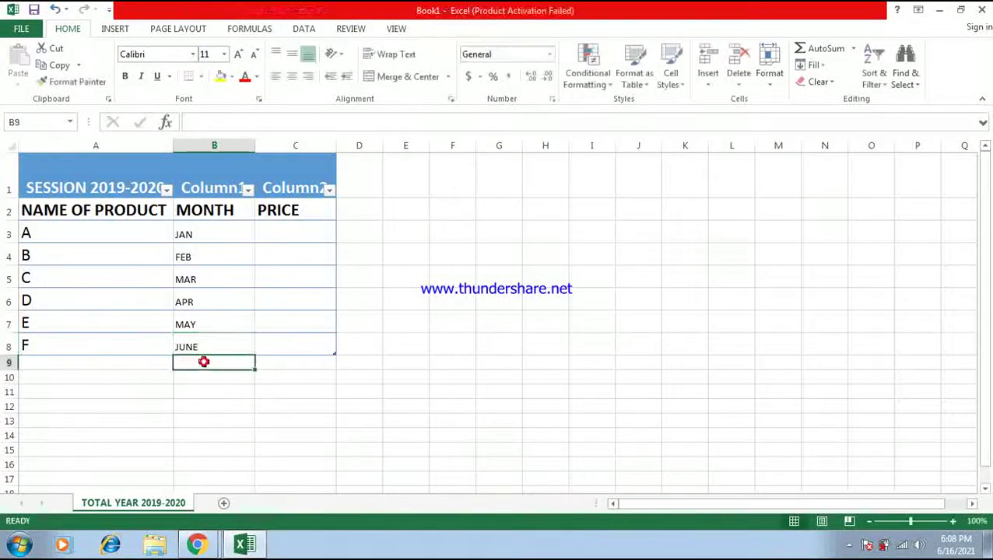
Step: Continue the months JUL, AUG, SEP, OCT, NOV and DEC down to B14
type("JY")
type("UNE")
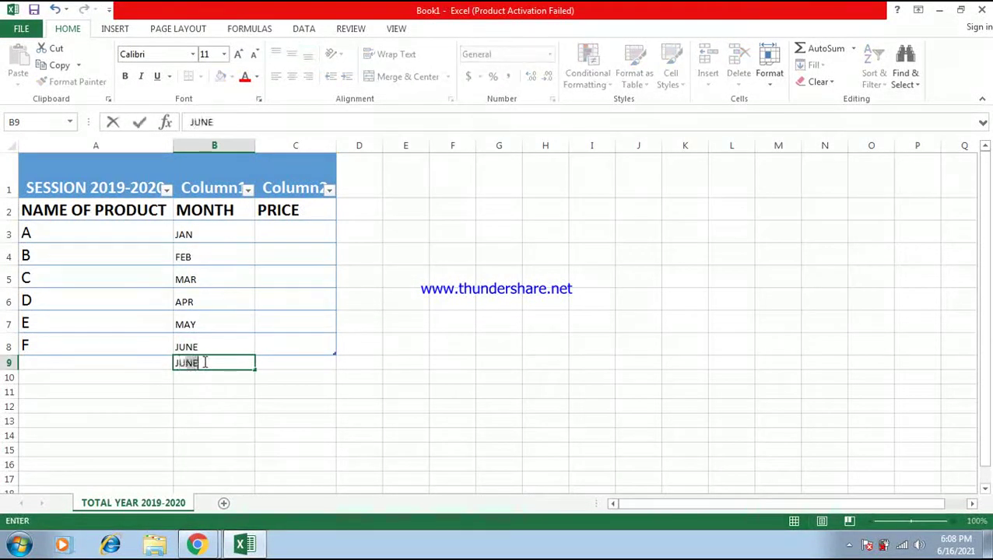
type("LY")
key("Return")
type("AU")
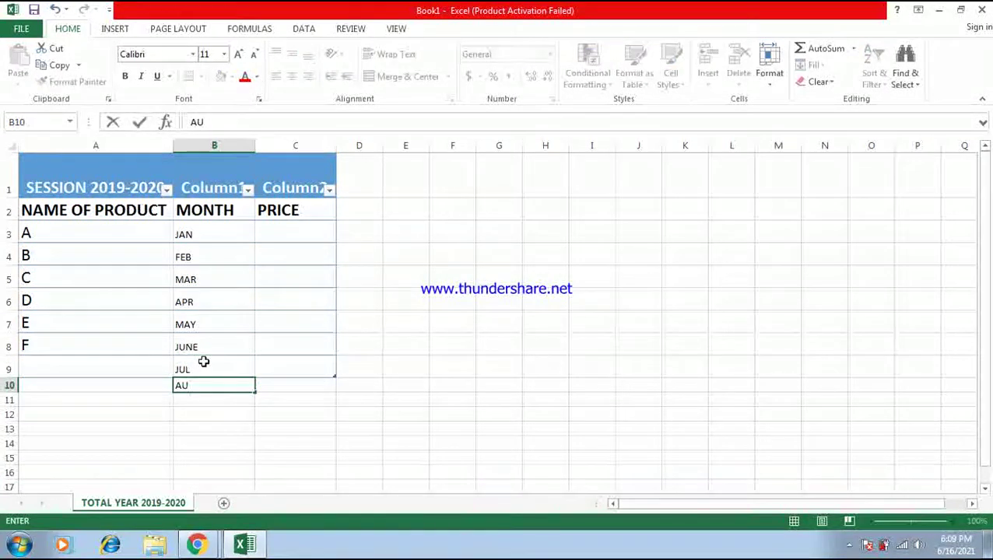
type("G")
key("Return")
type("SEP")
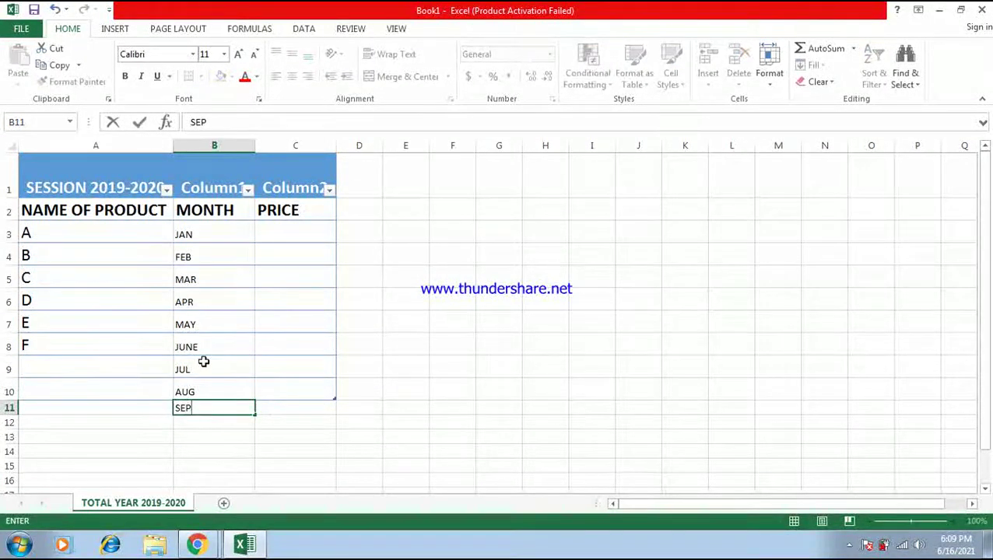
key("Return")
type("OC")
key("Return")
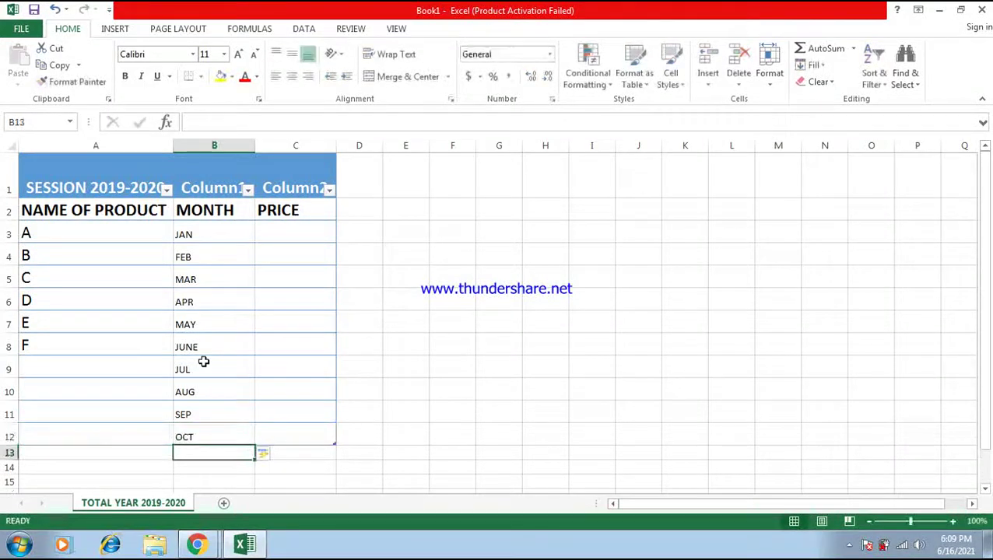
type("NOV")
key("Return")
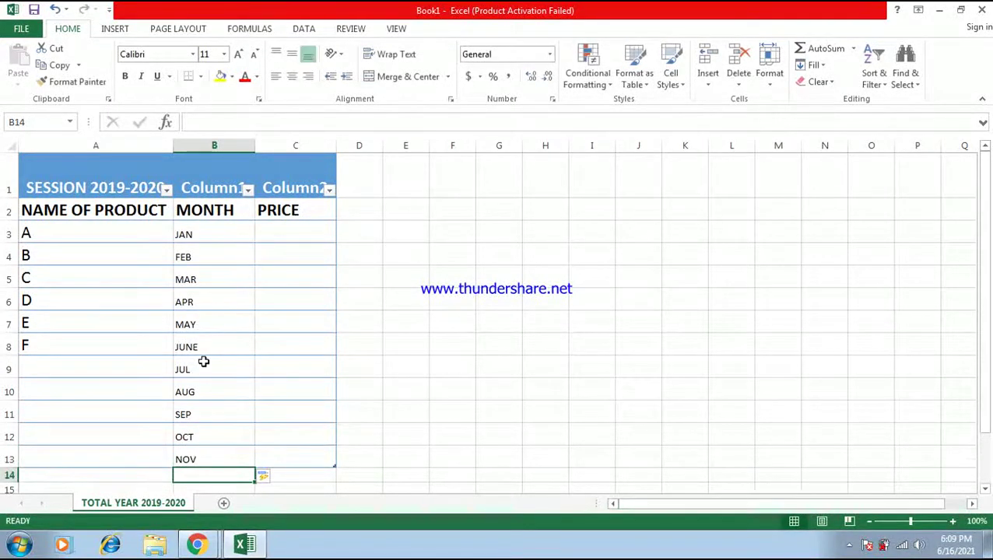
type("DEC")
left_click(421, 312)
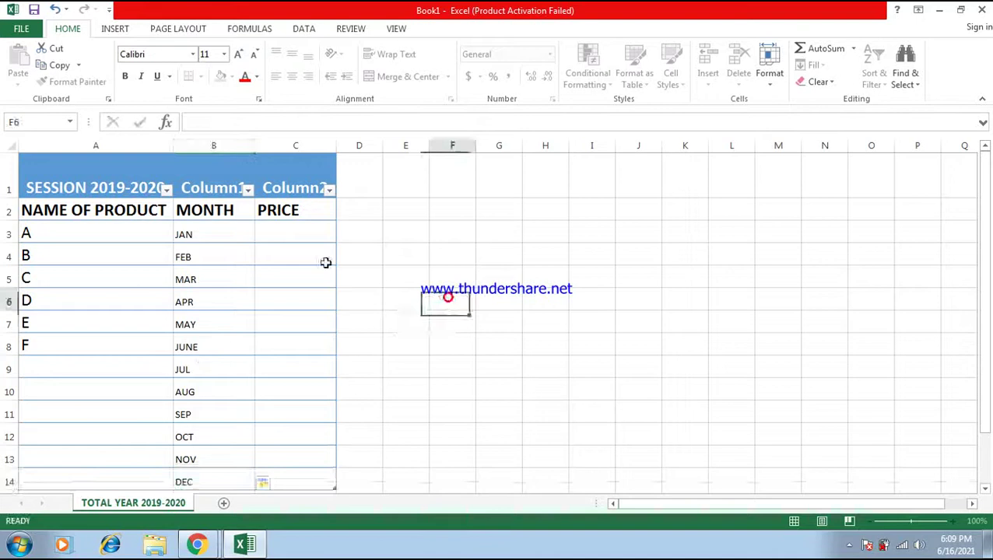
Step: Select the empty product cell A9 below product F
left_click(47, 237)
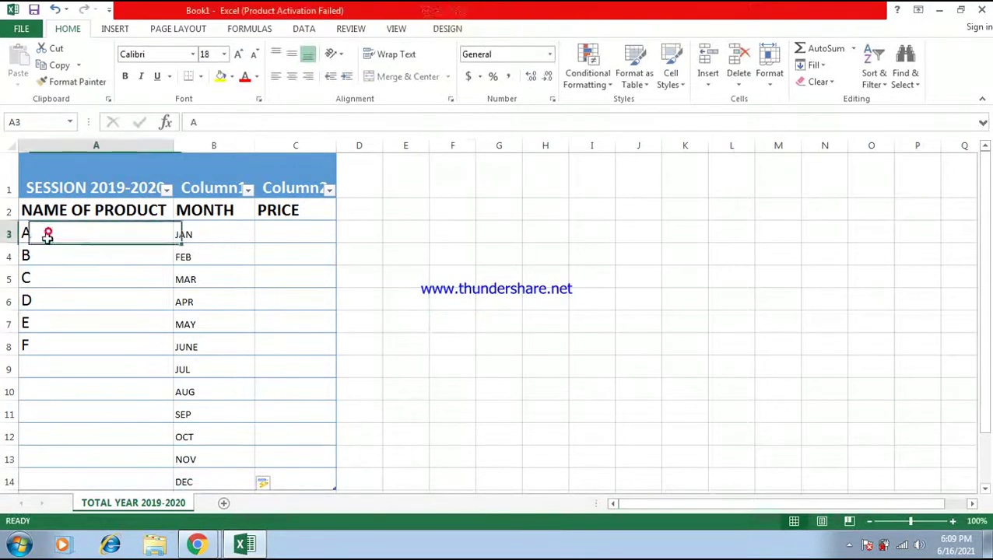
left_click(37, 338)
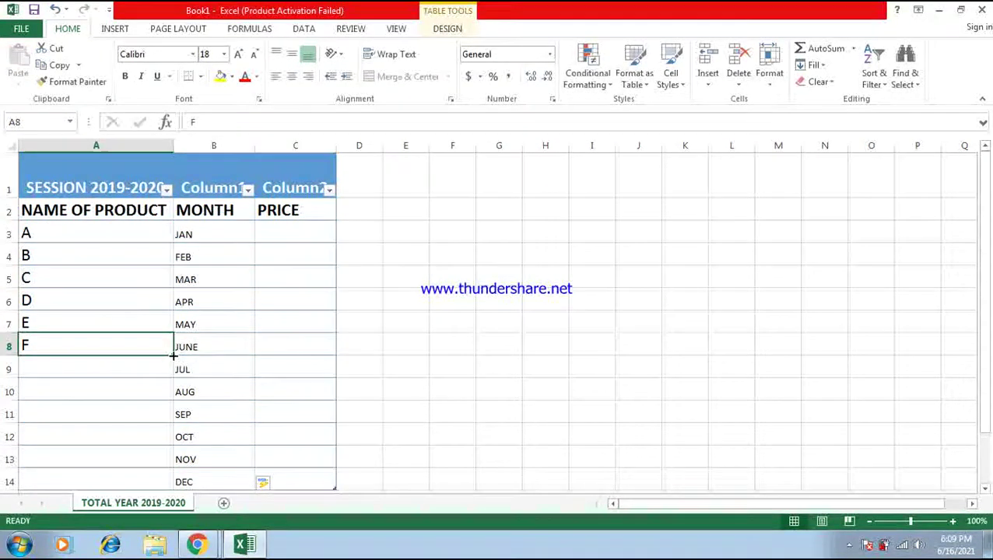
left_click_drag(173, 356, 168, 356)
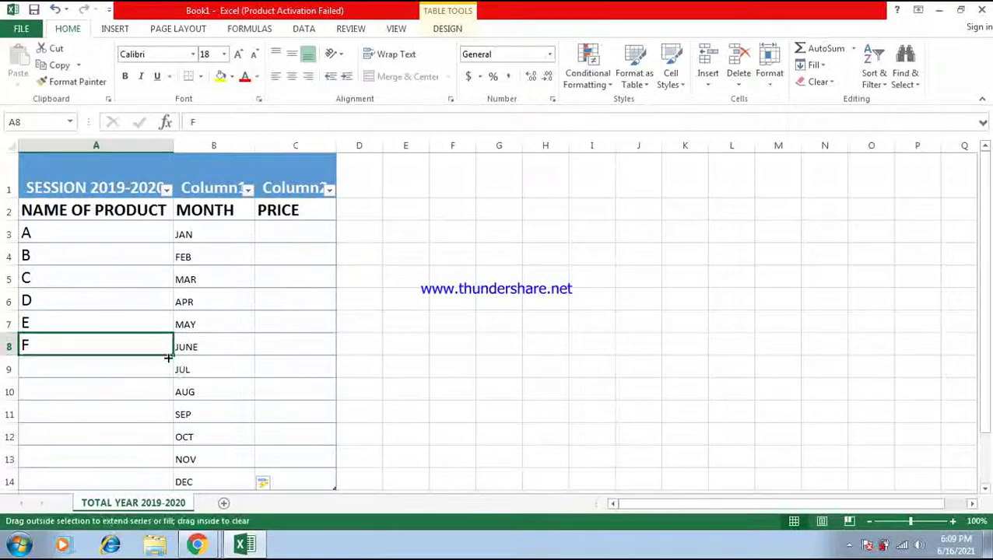
mouse_move(168, 355)
left_mouse_down()
mouse_move(161, 334)
mouse_move(160, 345)
left_mouse_up()
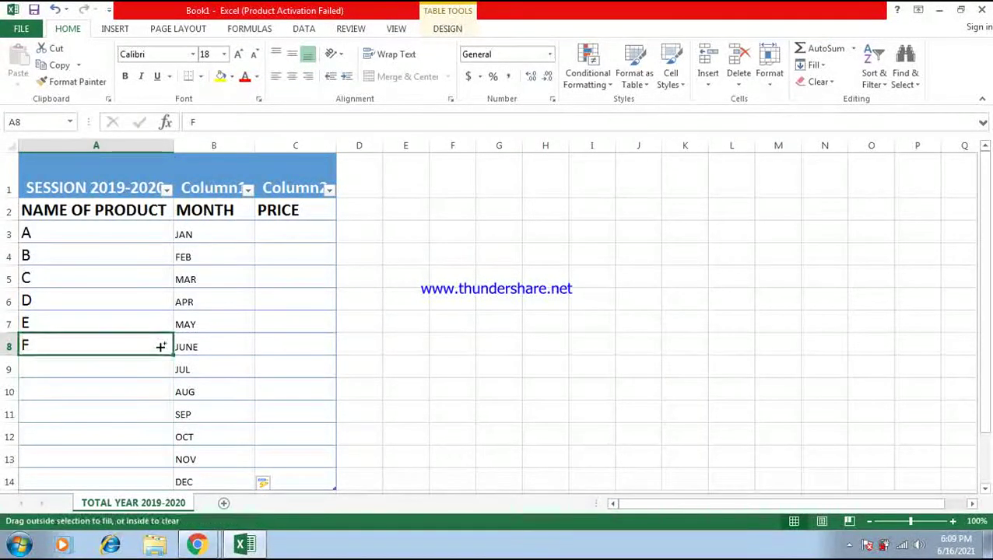
left_click(46, 234)
left_click(42, 345)
left_click(38, 363)
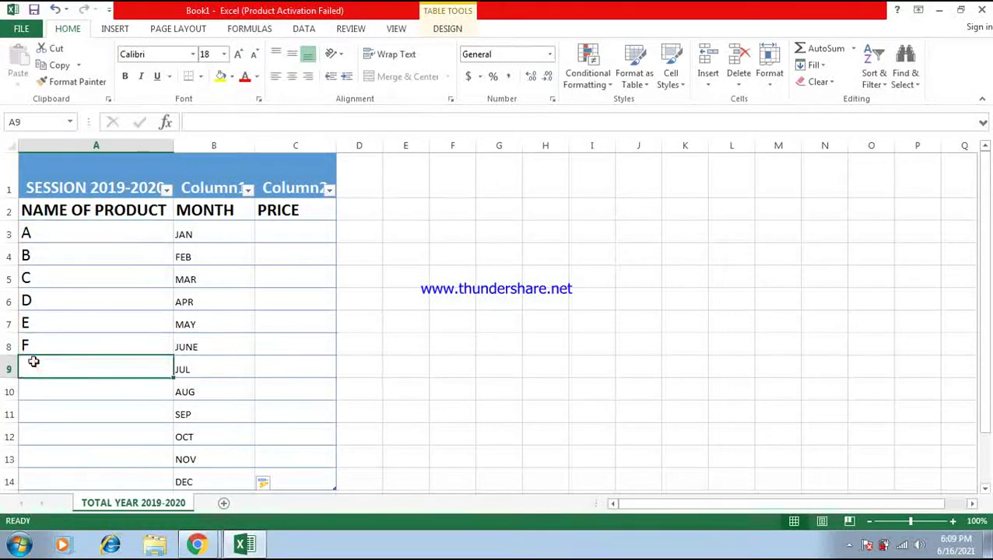
Step: Enter product G in A9 and H in A10, replacing the duplicate G
type("G")
key("Return")
type("G")
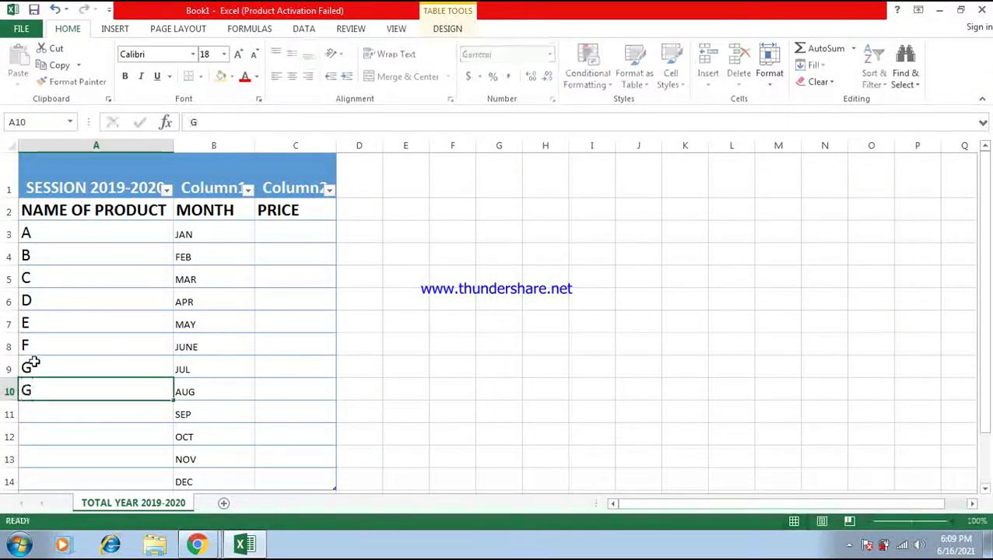
key("Return")
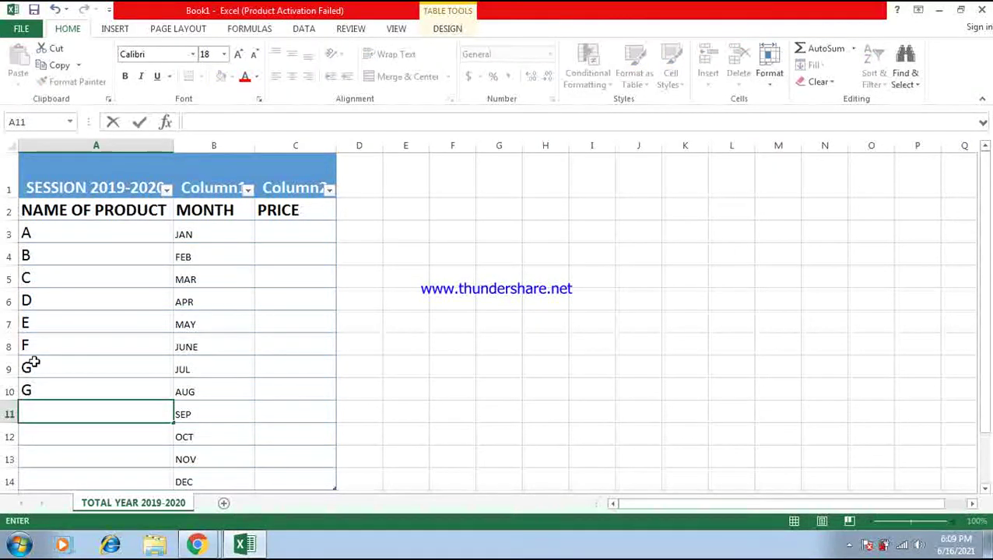
left_click(38, 391)
type("H")
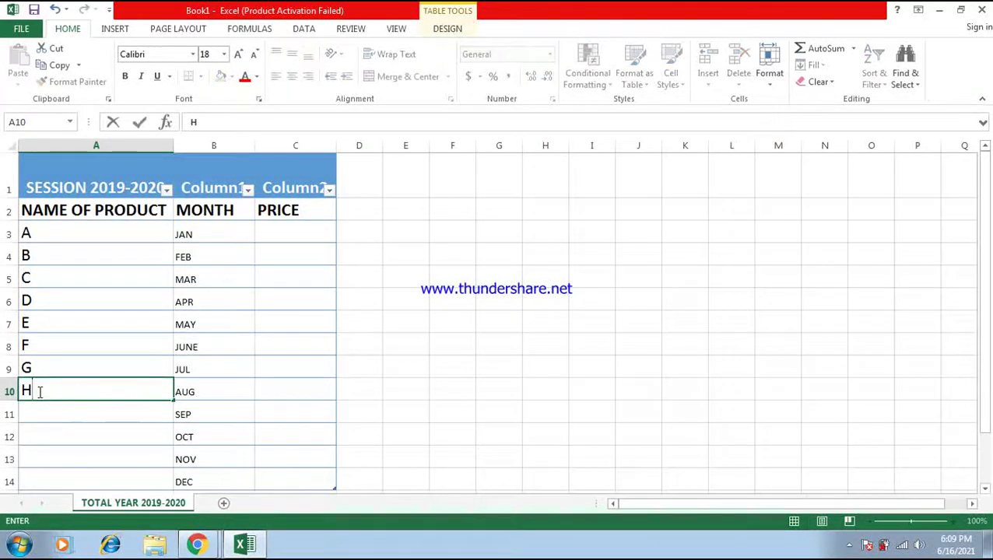
key("Return")
Step: Add products A, A, I and J in A11:A14
type("A")
key("Return")
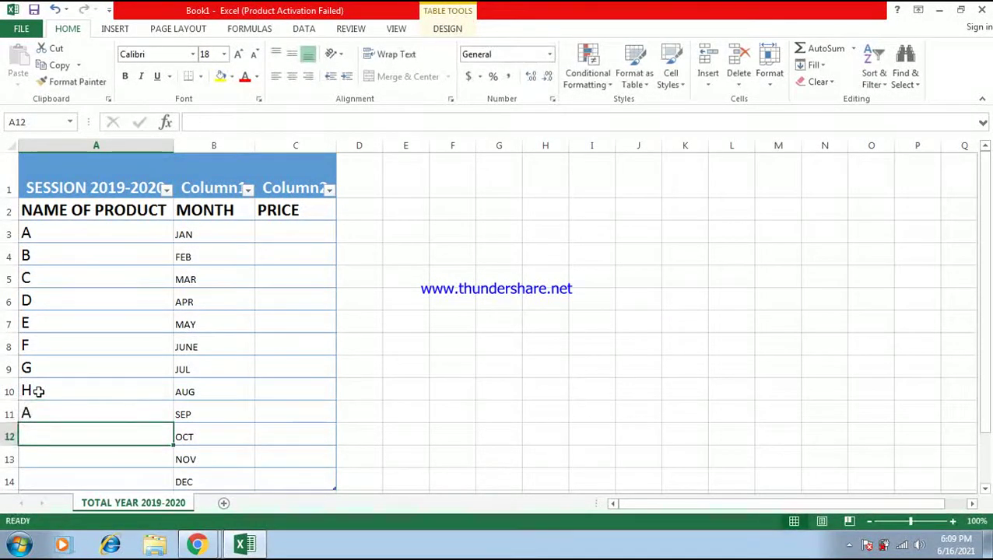
type("A")
key("Return")
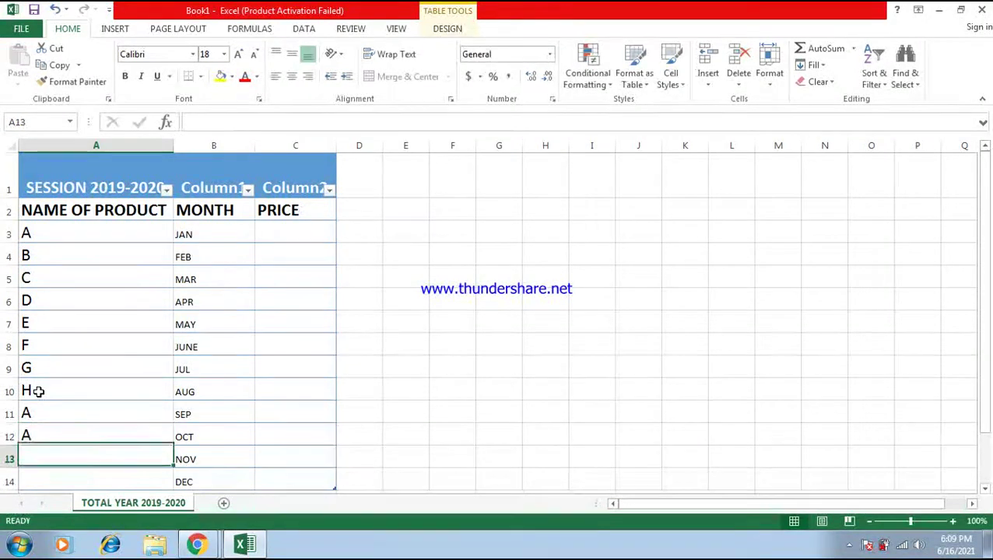
type("I")
key("Return")
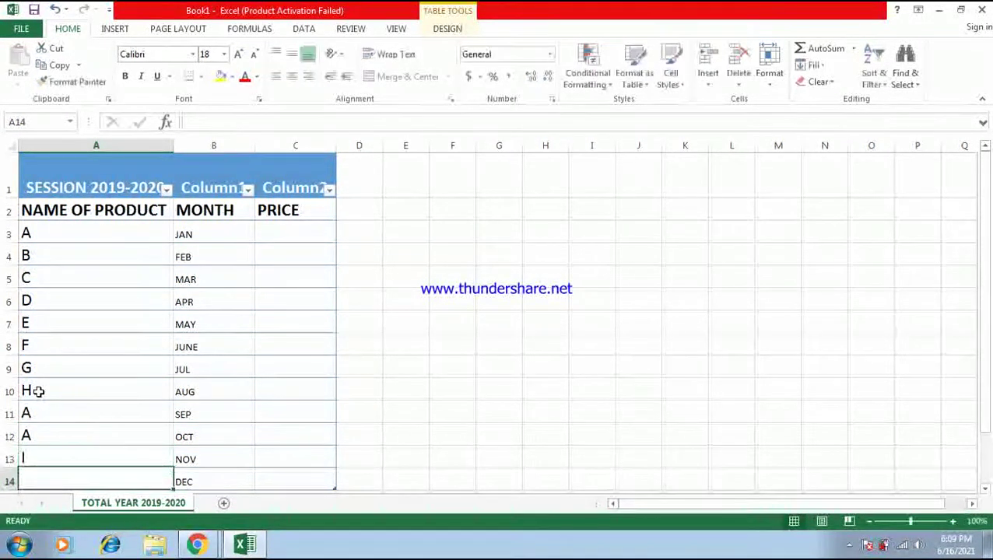
type("J")
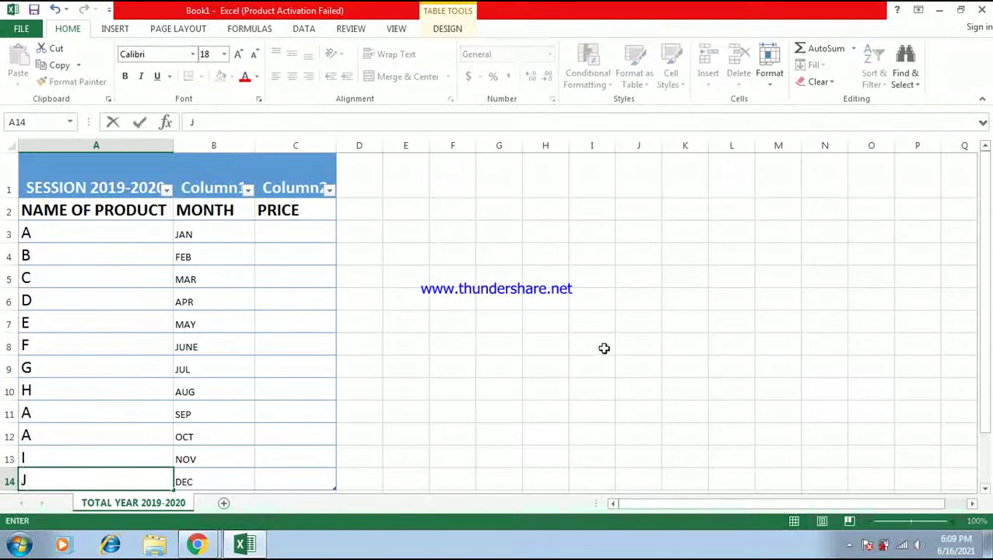
left_click(547, 363)
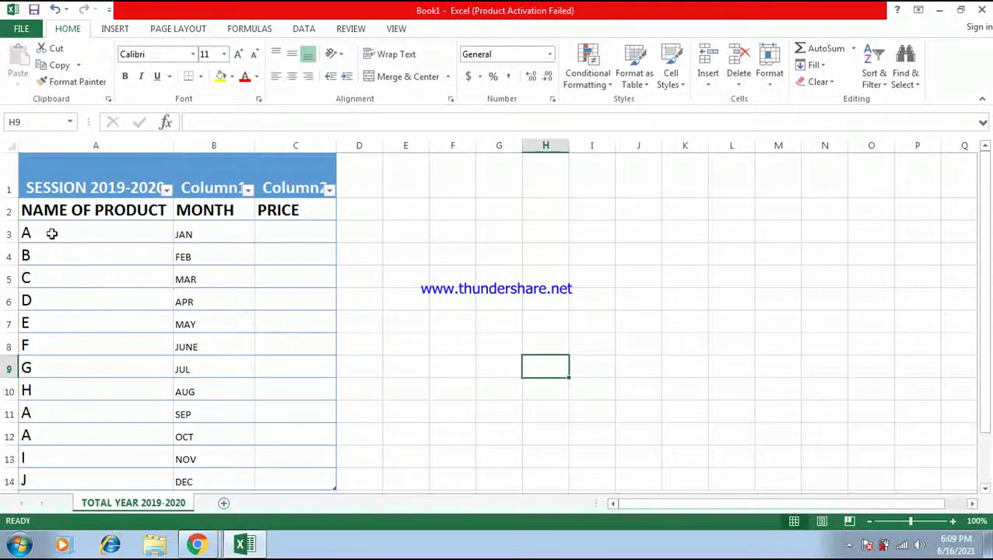
left_click(67, 231)
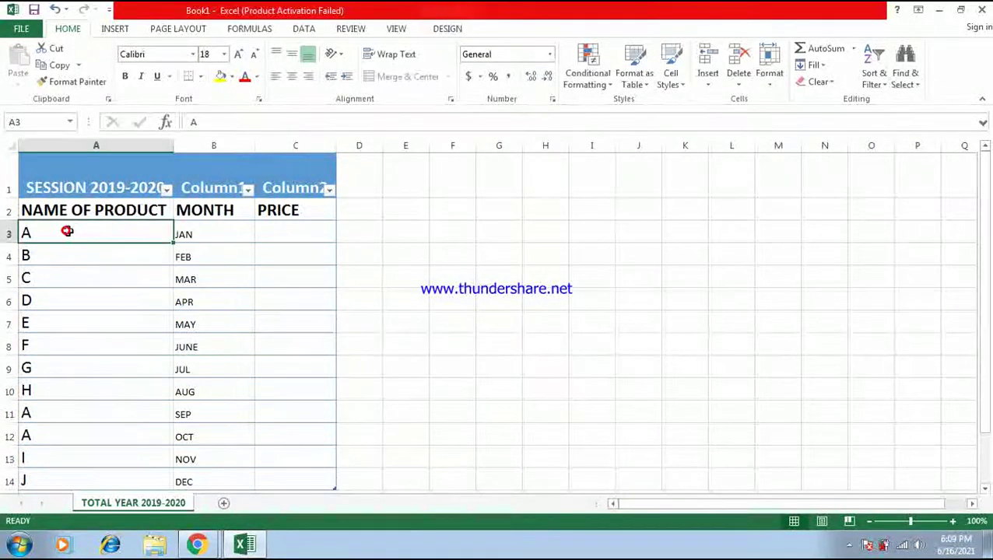
Step: Format Painter the product style onto months B3:B14, then centre A3:C14
left_click(72, 81)
left_click_drag(199, 234, 194, 480)
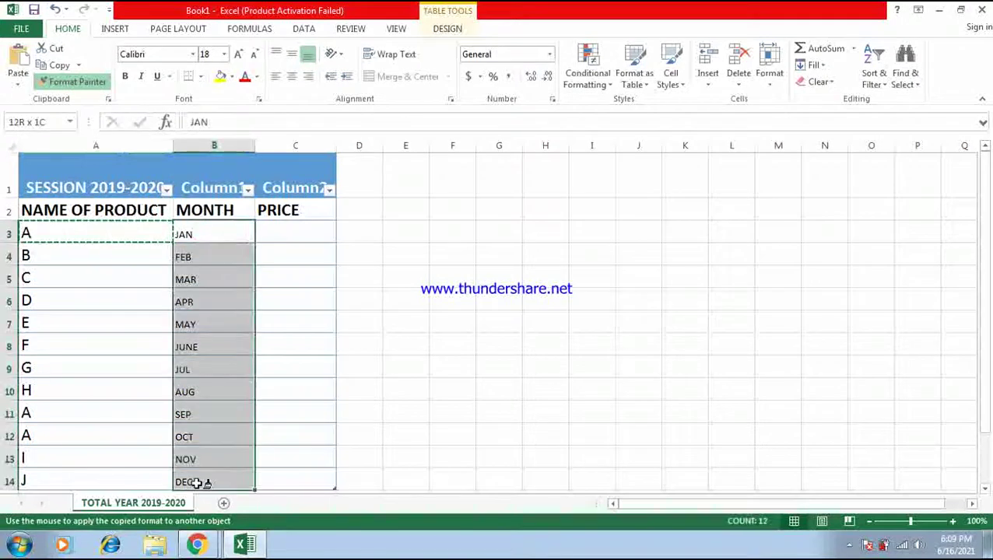
left_click(273, 295)
mouse_move(40, 232)
left_mouse_down()
mouse_move(312, 429)
mouse_move(310, 480)
left_mouse_up()
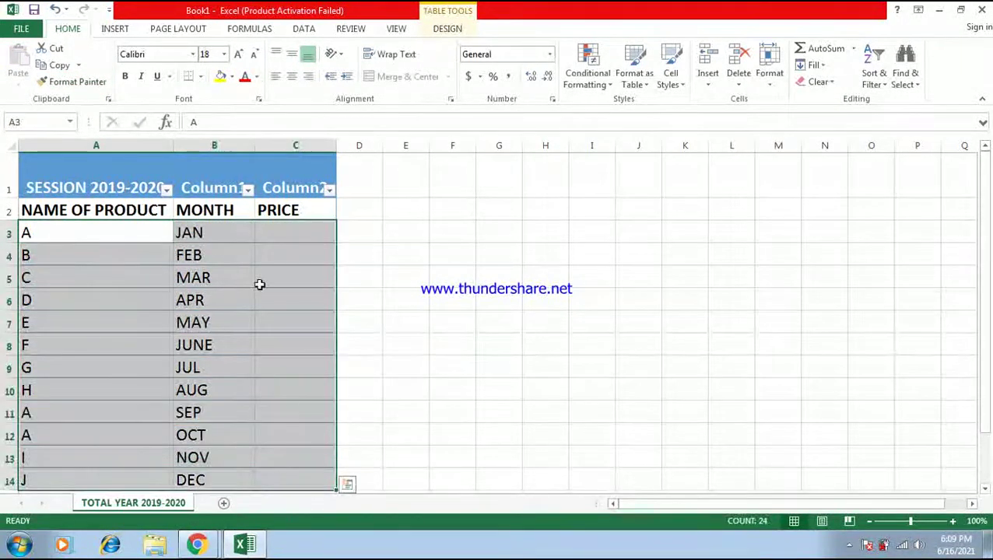
left_click(292, 77)
Step: Widen column A to fit the session title
left_click_drag(173, 146, 189, 146)
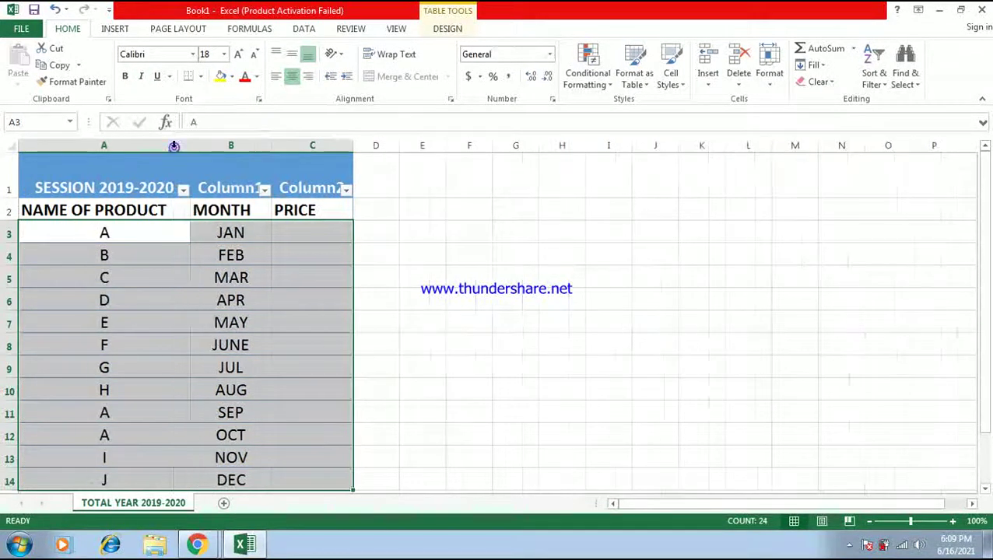
left_click(512, 216)
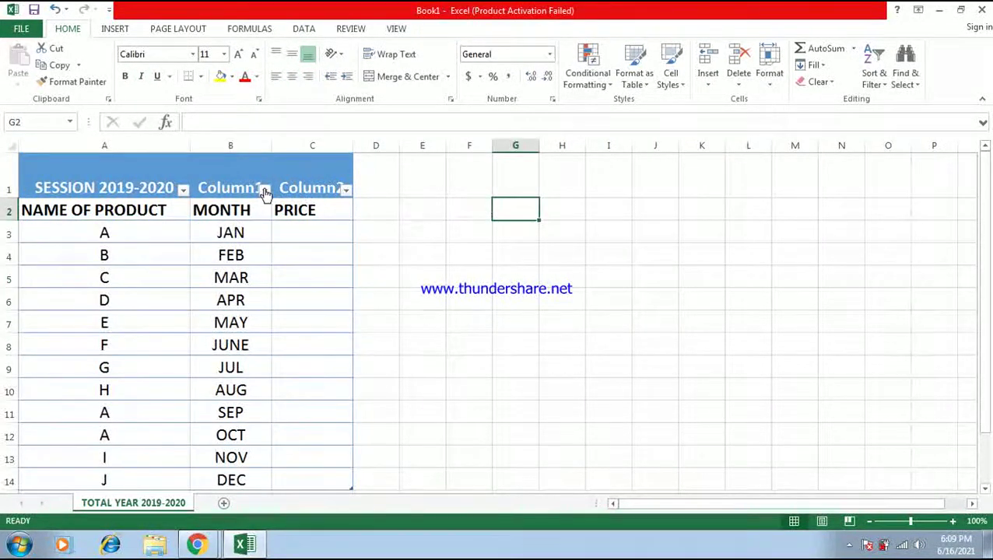
left_click(306, 236)
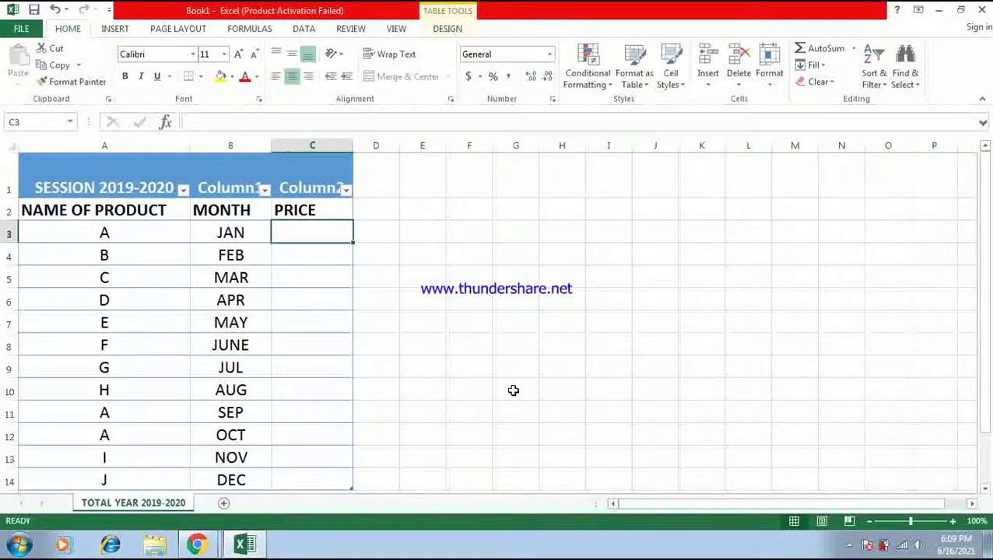
Step: Enter prices 2000, 500, 3000, 2500, 450 and 50 for JAN–JUNE in C3:C8
type("2000")
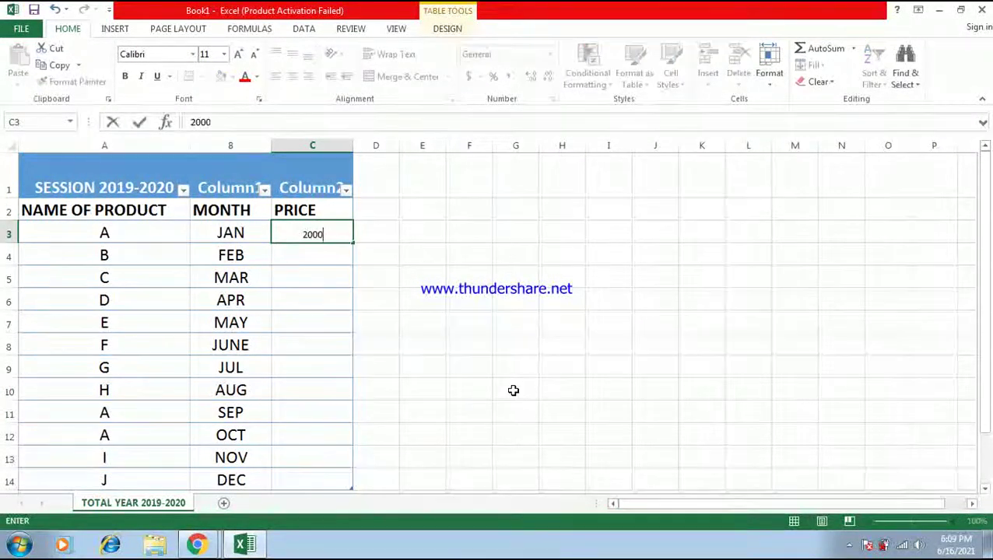
key("Return")
type("500")
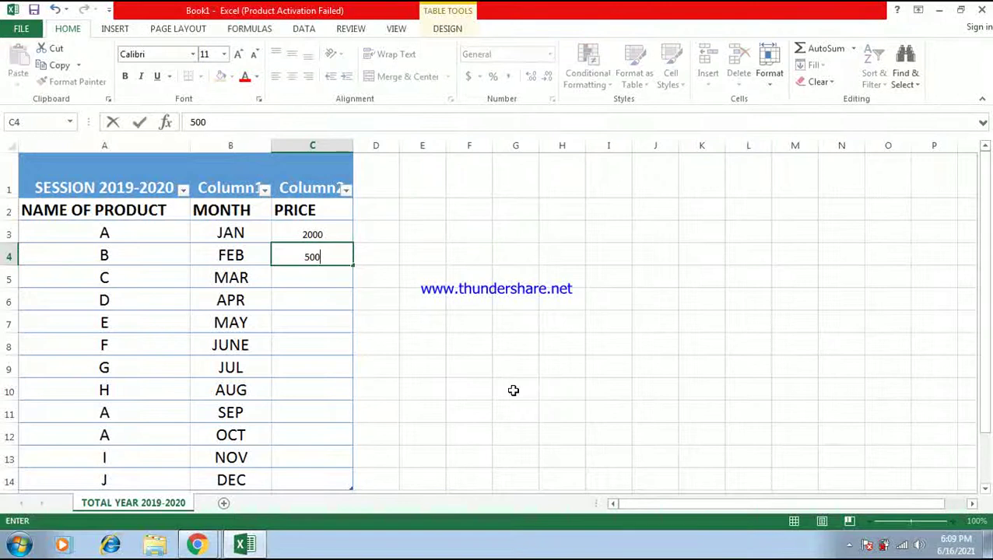
key("Return")
type("3000")
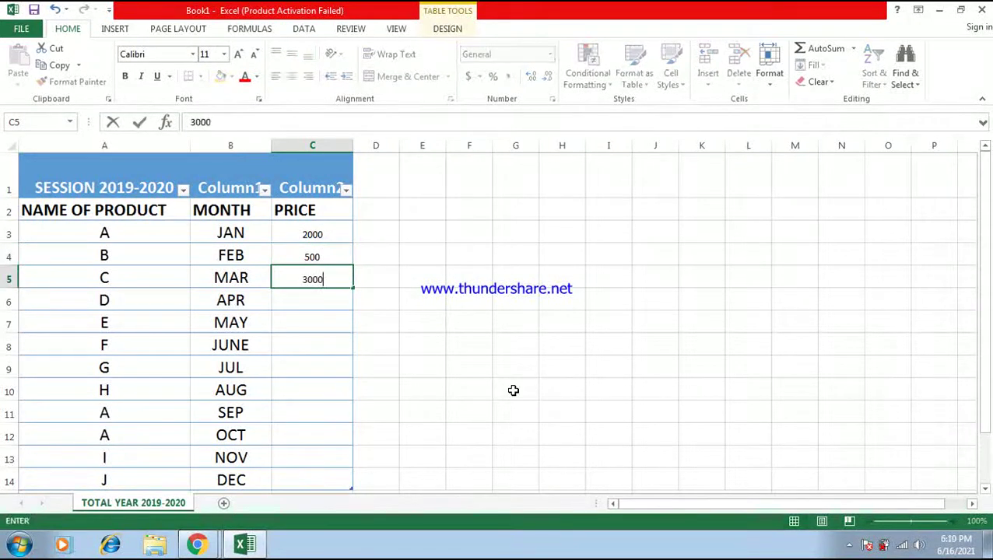
key("Return")
type("2500")
key("Return")
key("Return")
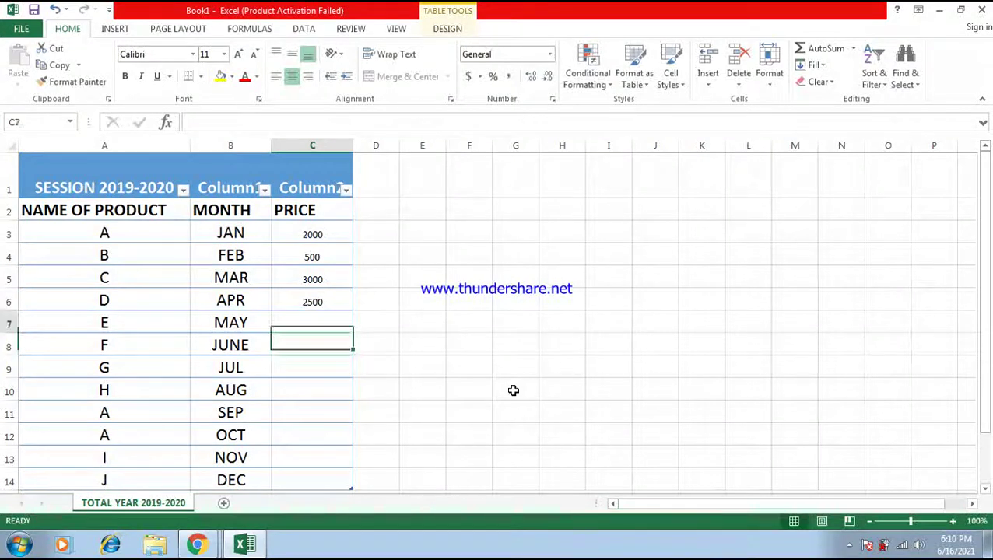
key("Up")
type("45")
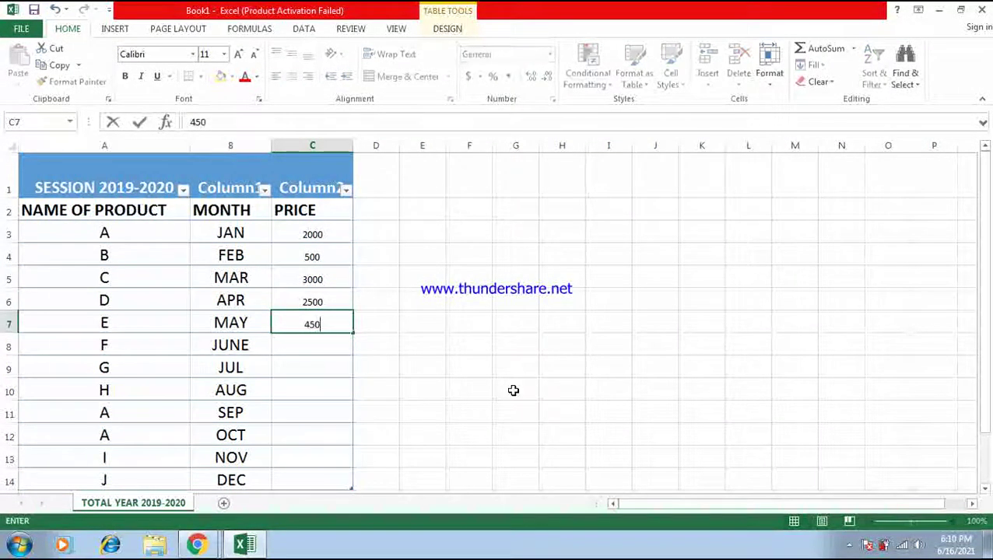
key("Return")
type("50")
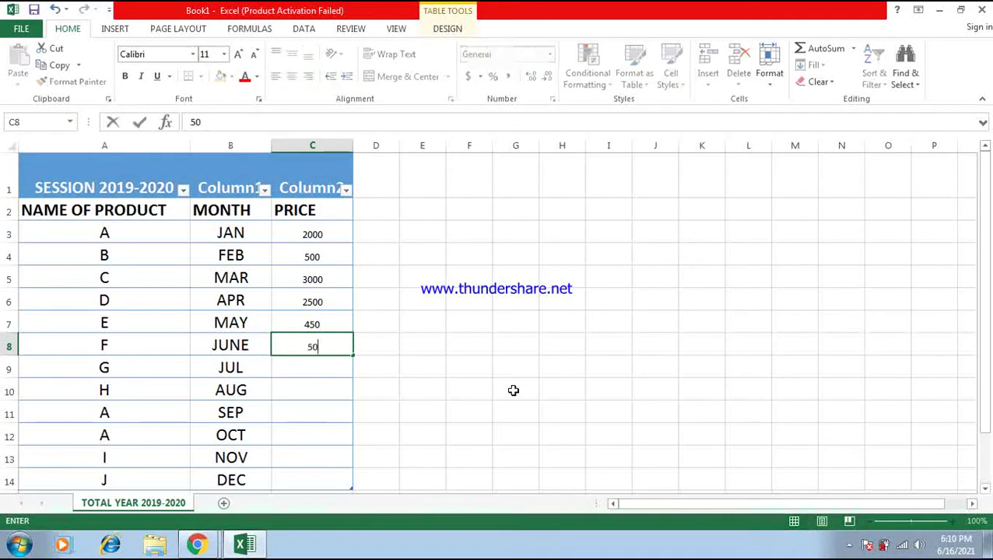
key("Return")
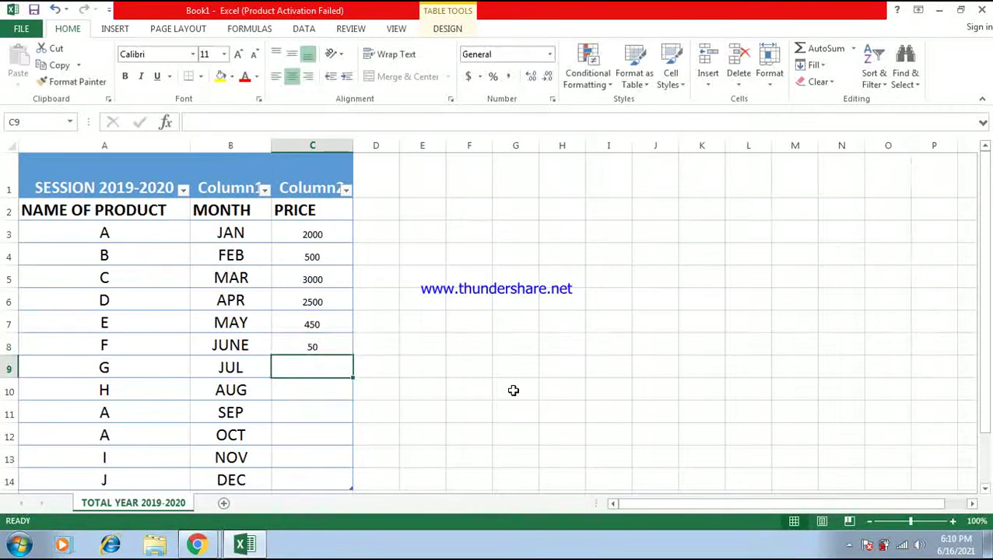
Step: Enter prices 3000, 3200, 2800, 5000, 7000 and 3000 for JUL–DEC in C9:C14
type("3000")
key("Return")
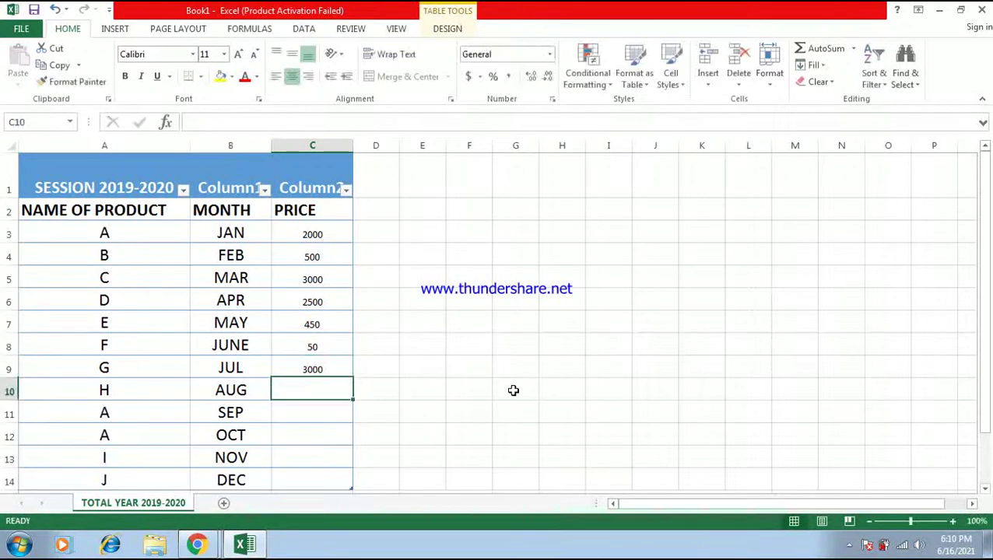
type("3200")
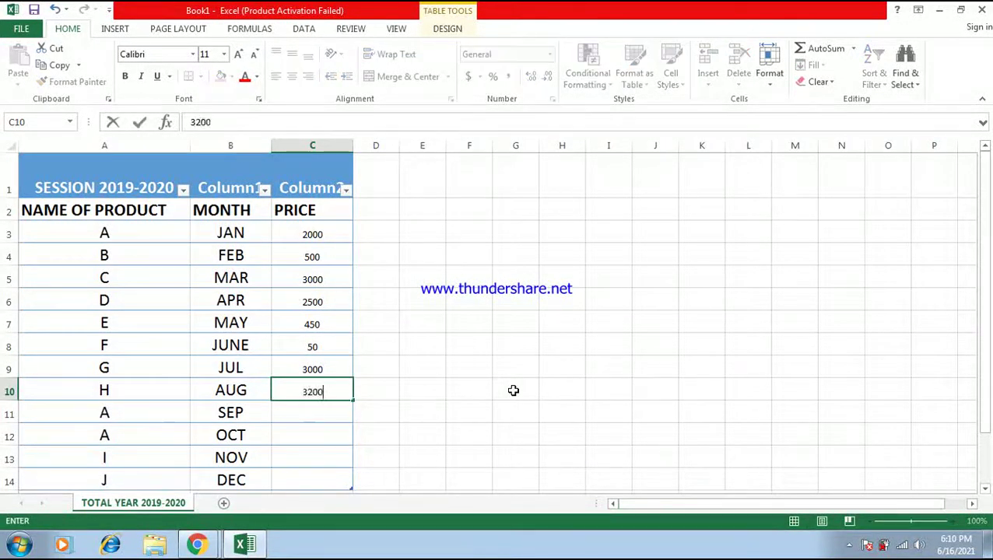
key("Return")
type("2800")
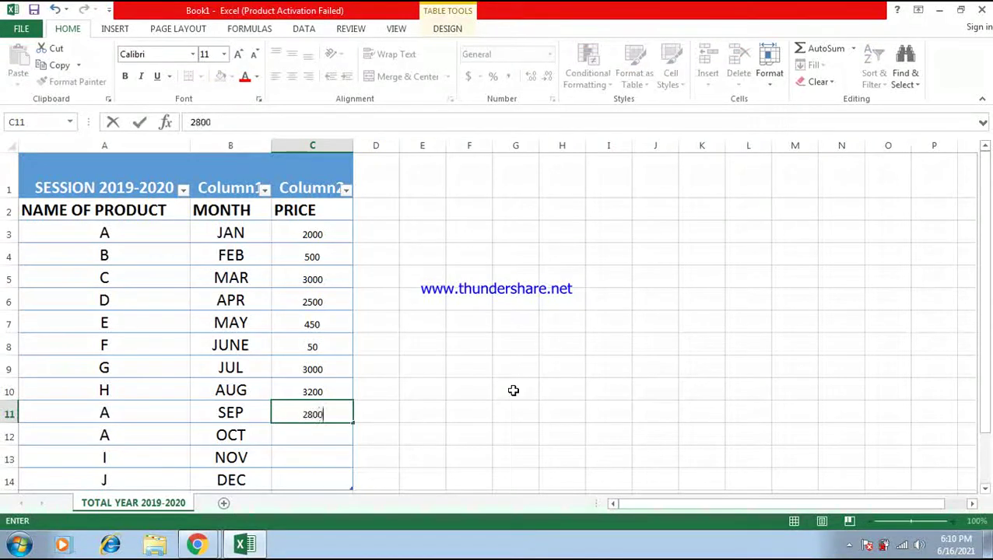
key("Return")
type("5000")
key("Return")
type("7000")
key("Return")
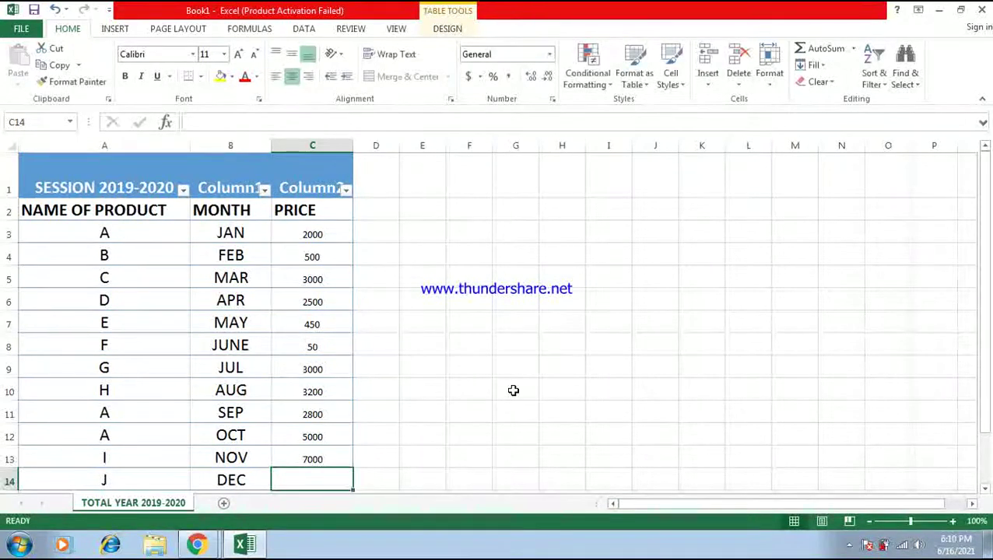
type("3000")
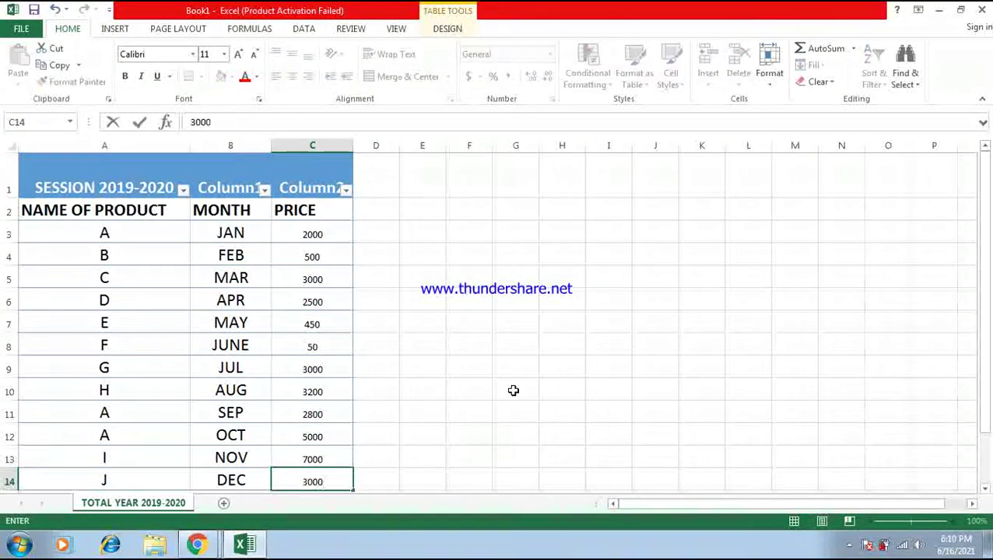
left_click(472, 319)
left_click(77, 230)
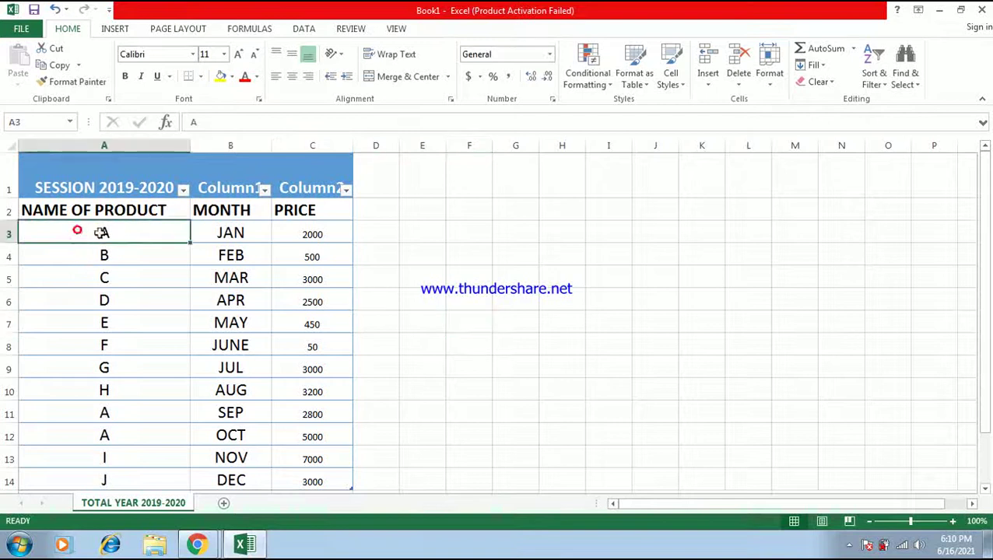
Step: Copy the month cell's formatting onto the prices in C3:C14
left_click_drag(101, 233, 303, 480)
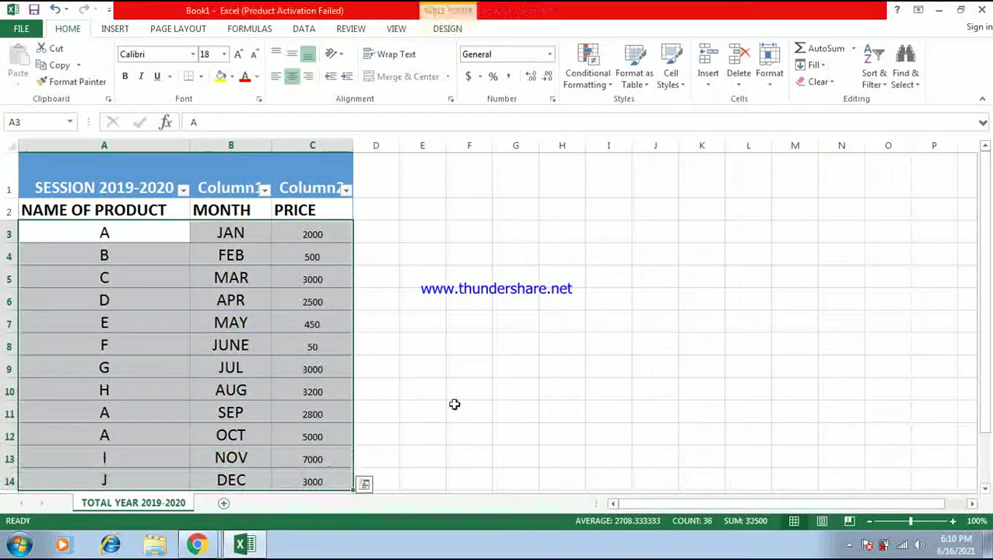
left_click(469, 391)
left_click(230, 233)
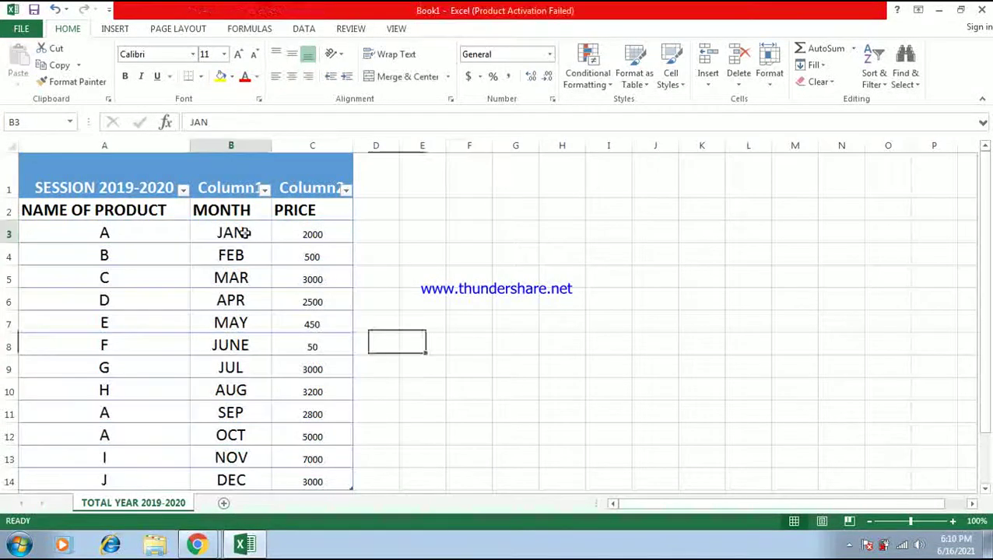
left_click(78, 83)
left_click_drag(311, 230, 327, 487)
left_click(413, 394)
Step: Apply All Borders to the whole table A1:C14
mouse_move(46, 162)
left_mouse_down()
mouse_move(283, 390)
mouse_move(278, 369)
left_mouse_up()
left_click(199, 76)
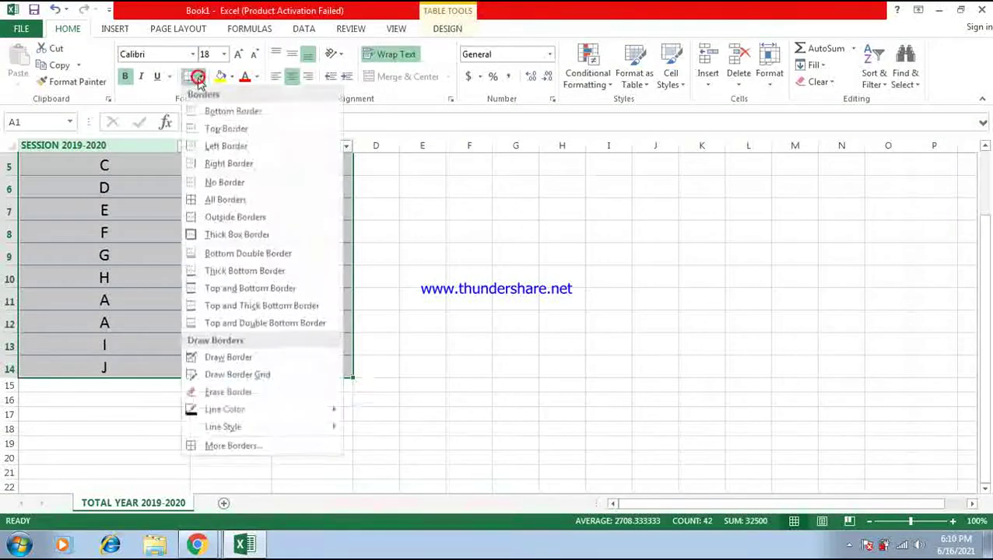
left_click(196, 199)
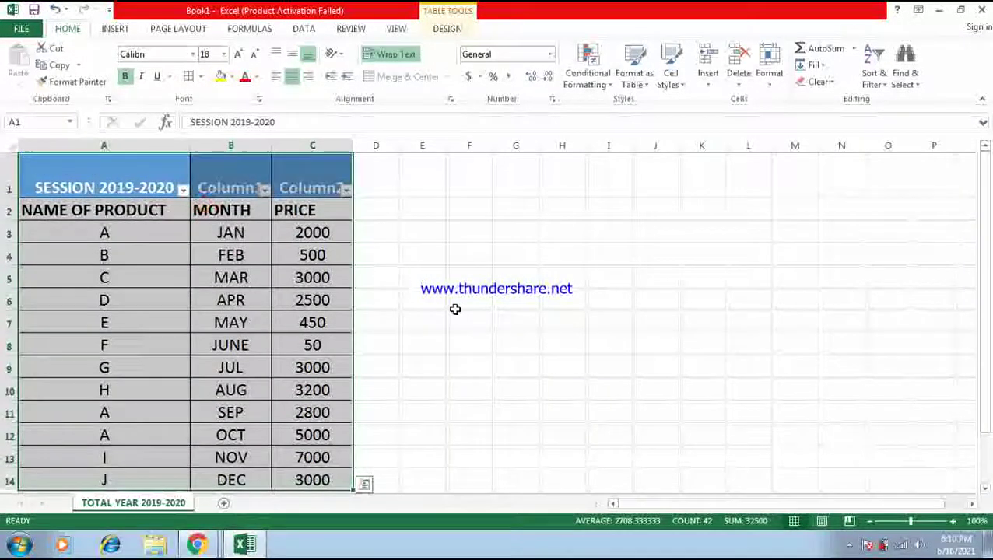
left_click(482, 342)
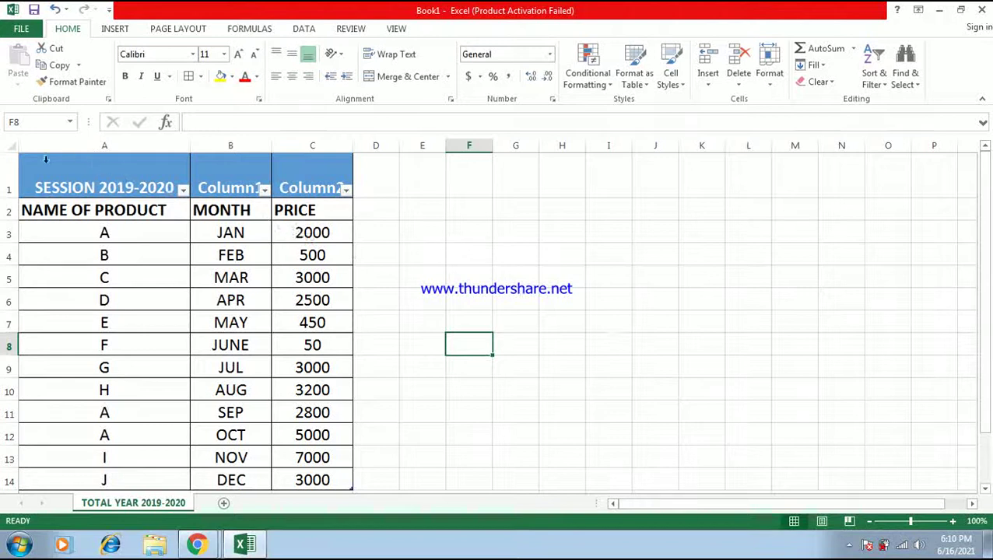
left_click(871, 523)
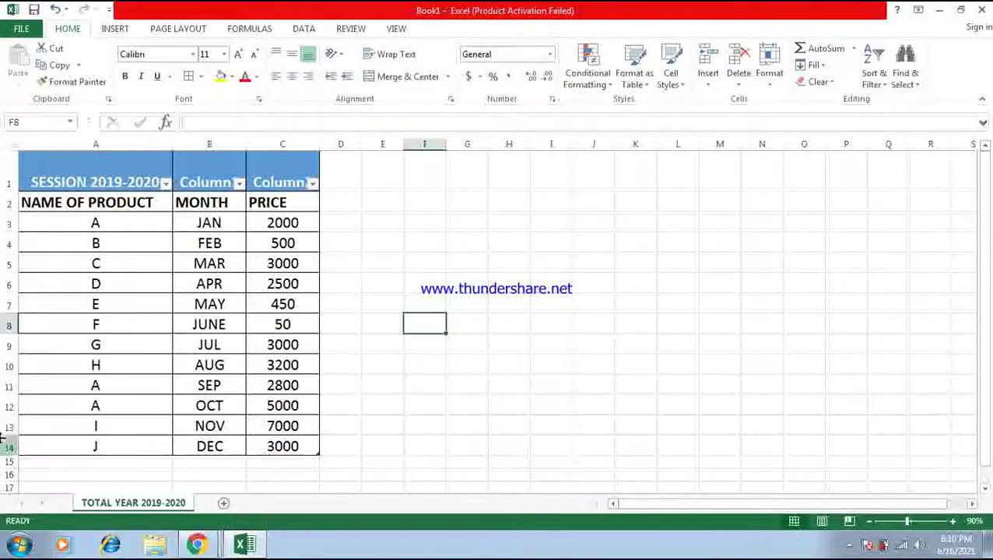
Step: Label A15 'YEARLY SELL TOTAL PRICE' and autofit column A to it
left_click(42, 462)
type("AN")
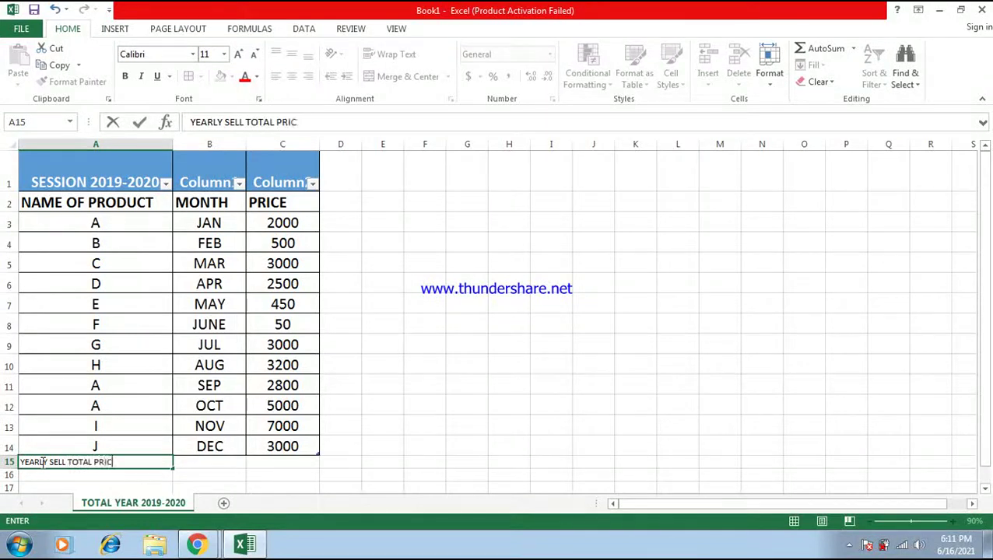
left_click(395, 465)
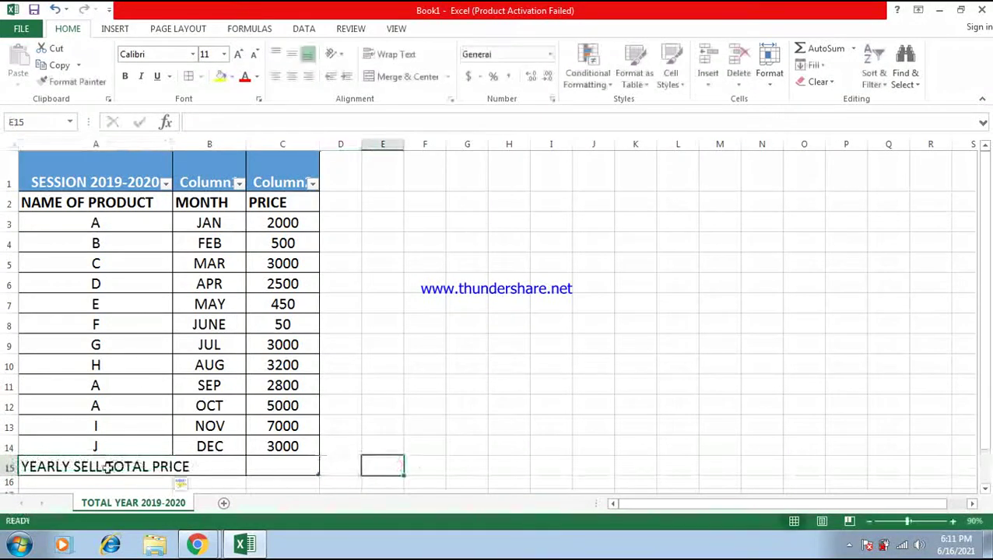
double_click(172, 146)
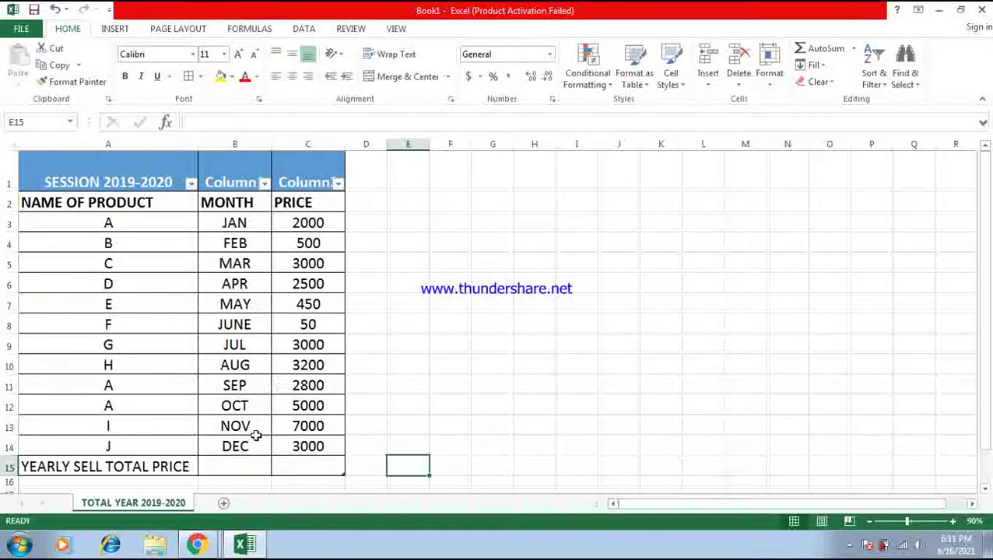
Step: Enter JAN-DEC in B15, formatted like the DEC cell
left_click(244, 466)
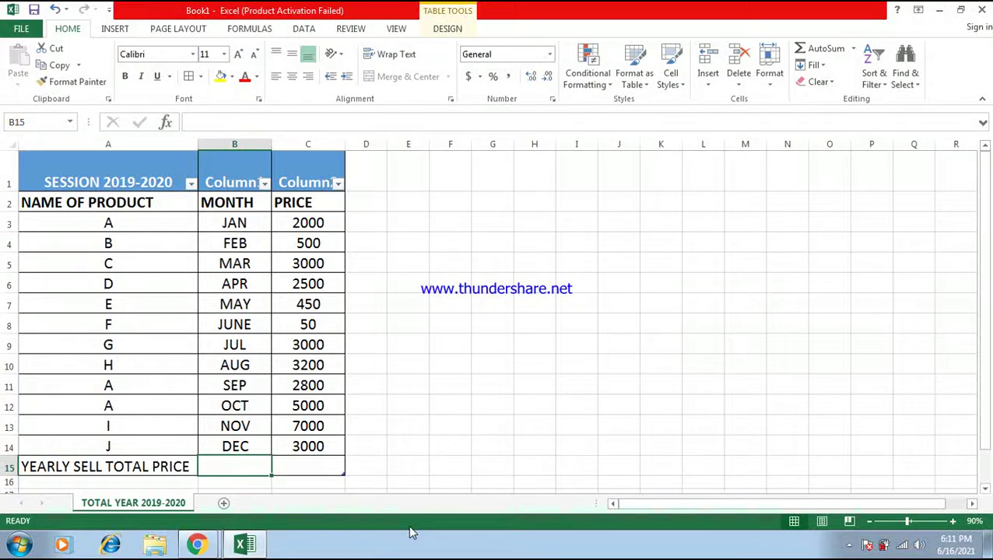
type("JAN-DEC")
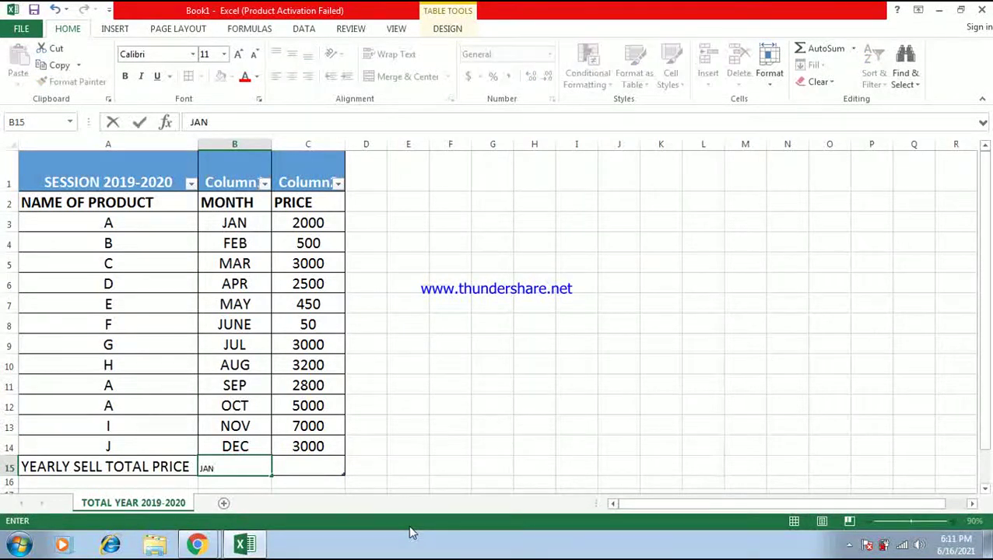
left_click(486, 401)
left_click(240, 444)
left_click(78, 82)
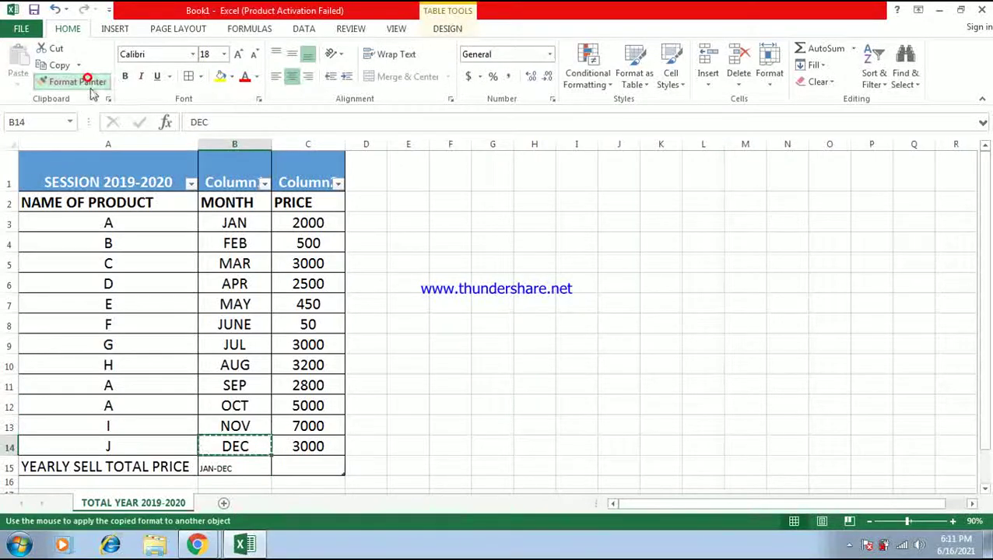
left_click(233, 469)
left_click(318, 471)
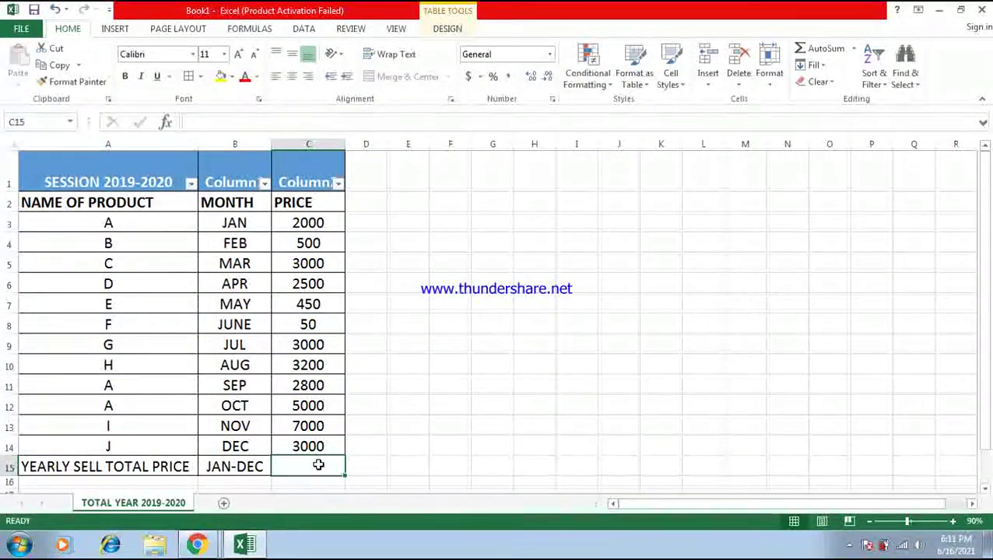
type("=SUM(")
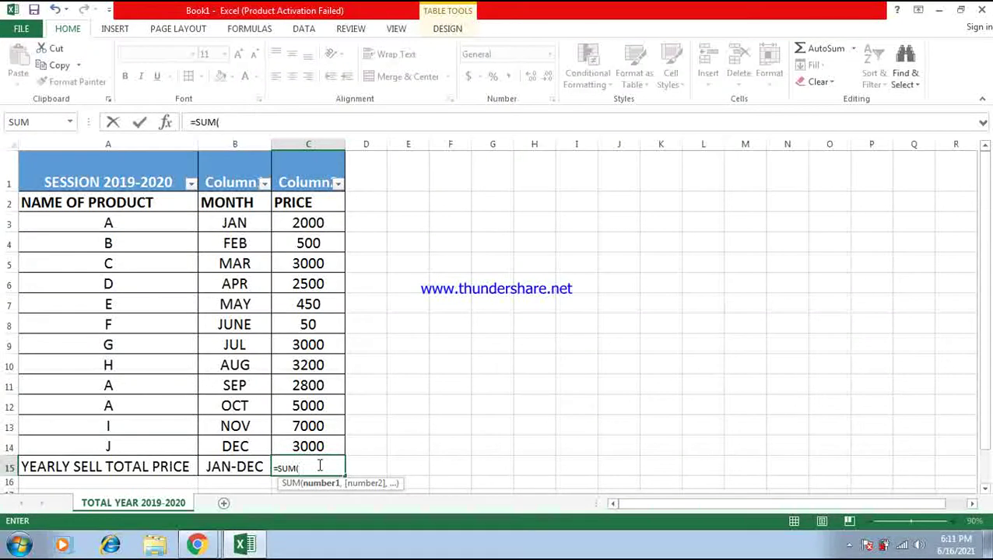
Step: Finish =SUM(C3:C14) in C15 for 32500, enlarge it to 18 point and centre it
left_click_drag(303, 222, 303, 444)
type(")")
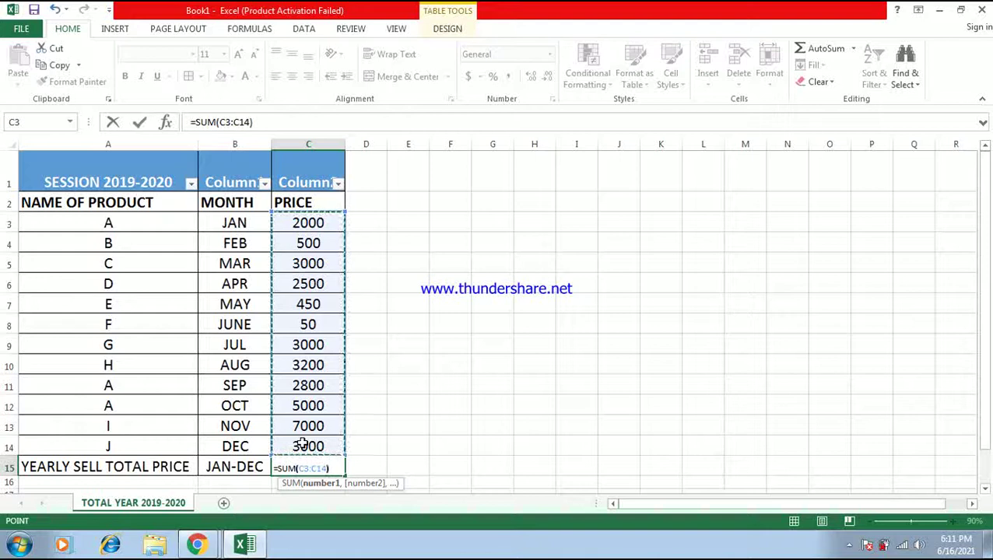
key("Return")
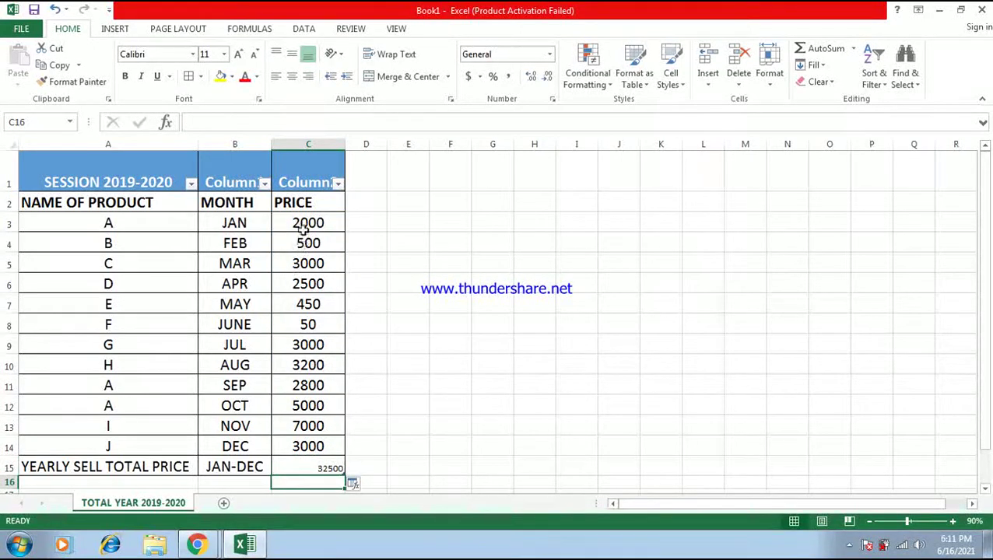
left_click(309, 463)
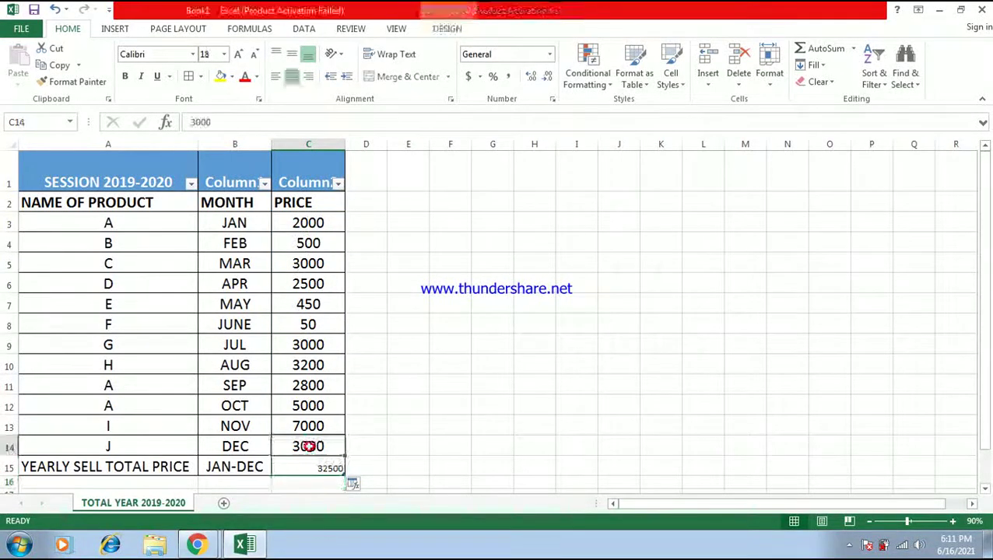
left_click(238, 54)
left_click(238, 53)
left_click(238, 53)
left_click(239, 53)
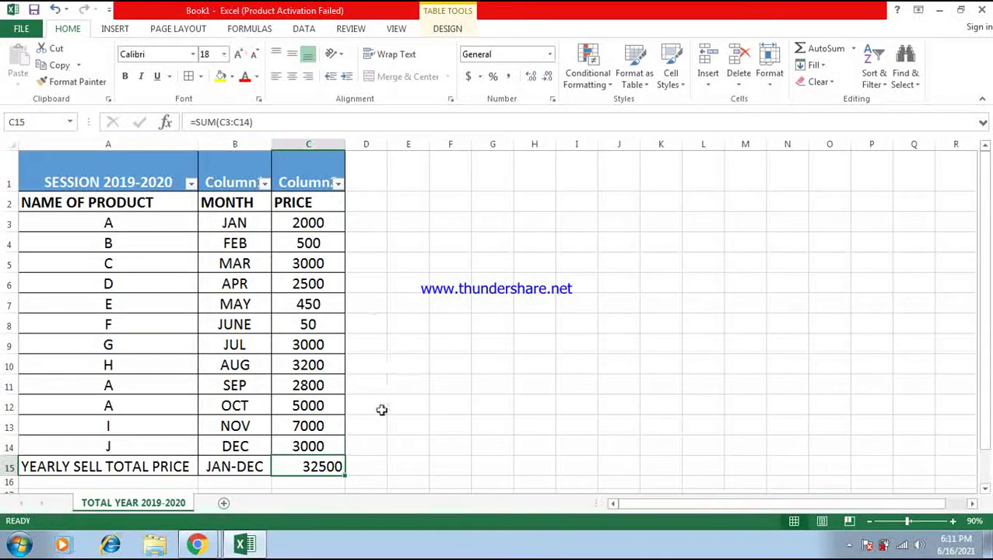
left_click(293, 77)
Step: Give A15:C15 the Calculation cell style and raise its font size to 18
left_click_drag(78, 467, 296, 467)
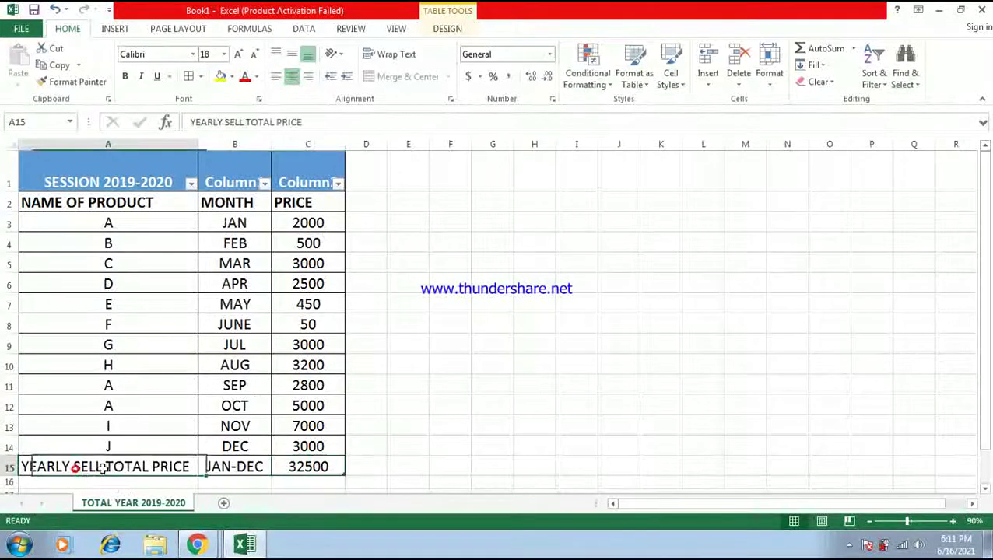
left_click(634, 78)
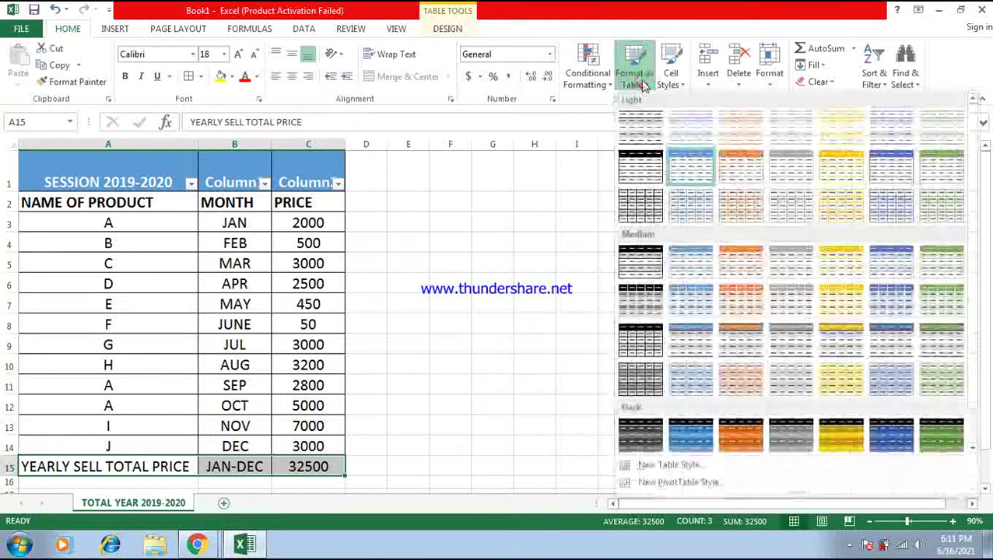
left_click(671, 78)
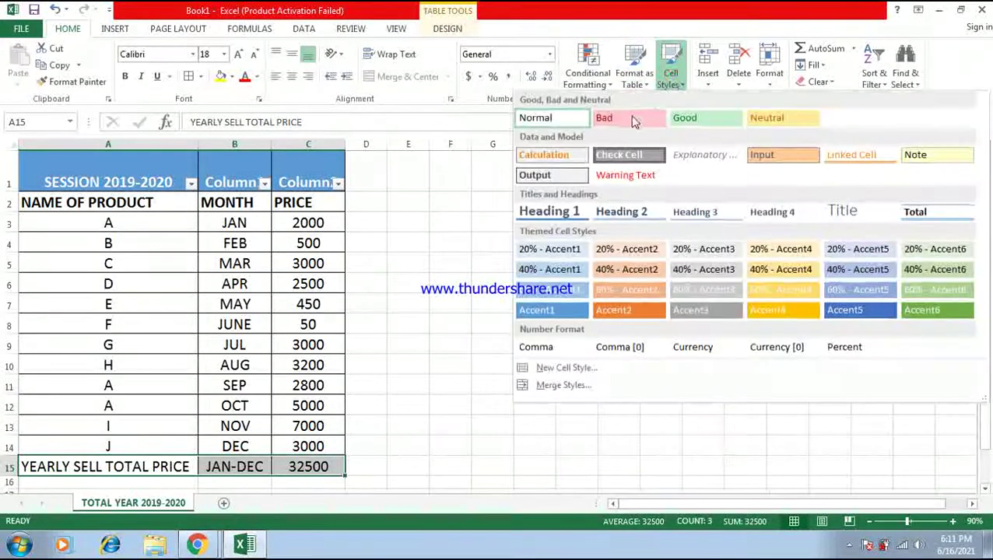
left_click(559, 157)
left_click(238, 54)
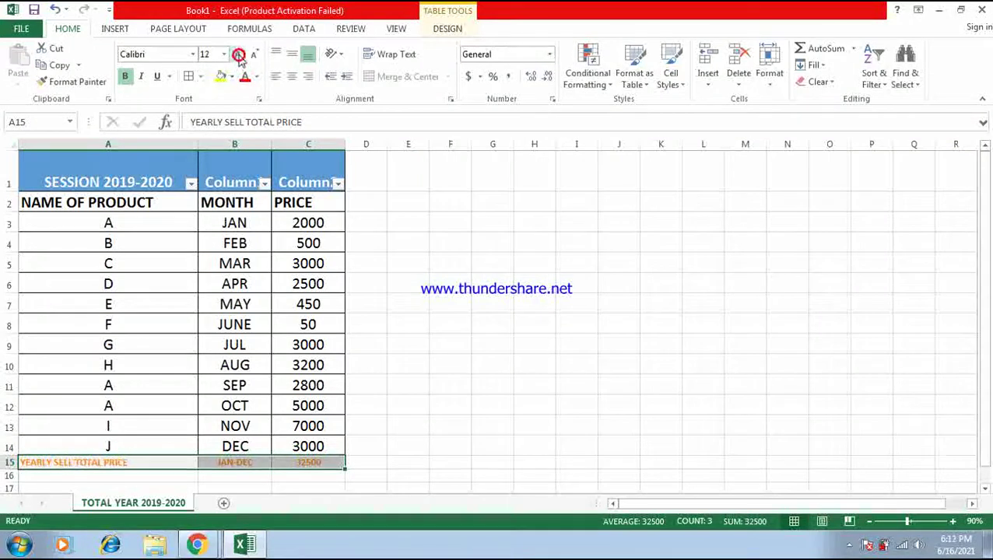
left_click(238, 54)
left_click(239, 54)
left_click(238, 54)
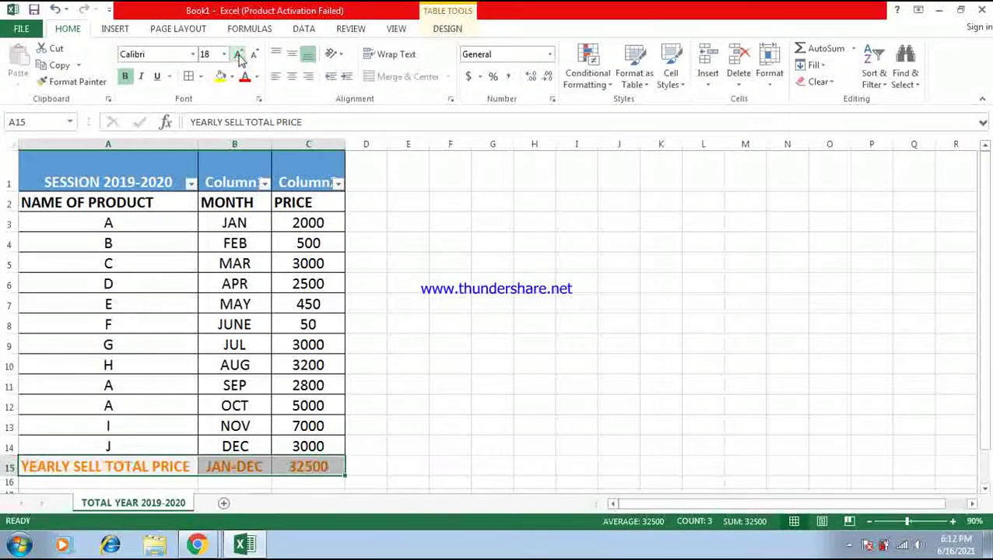
Step: Review the finished table and check C15's =SUM formula
left_click(423, 276)
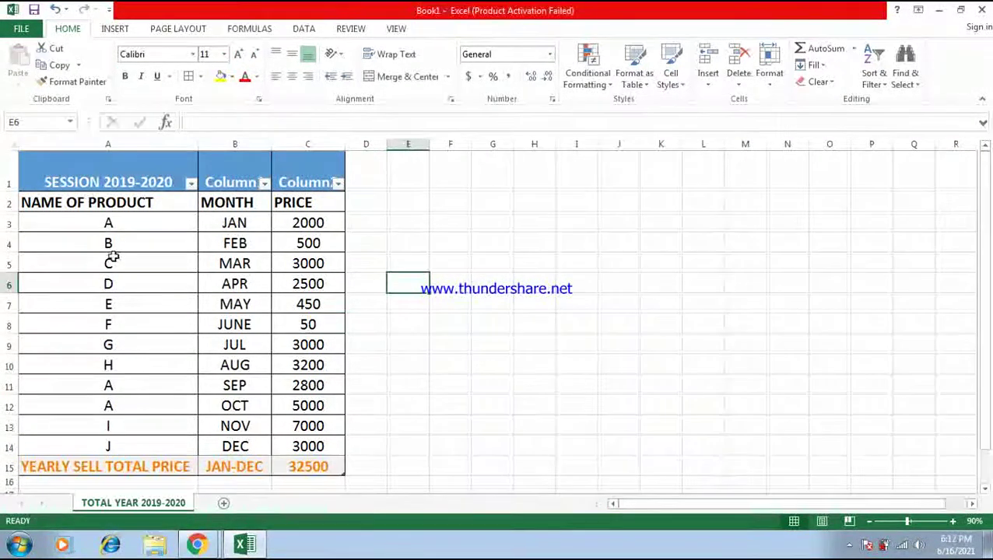
left_click_drag(78, 162, 337, 464)
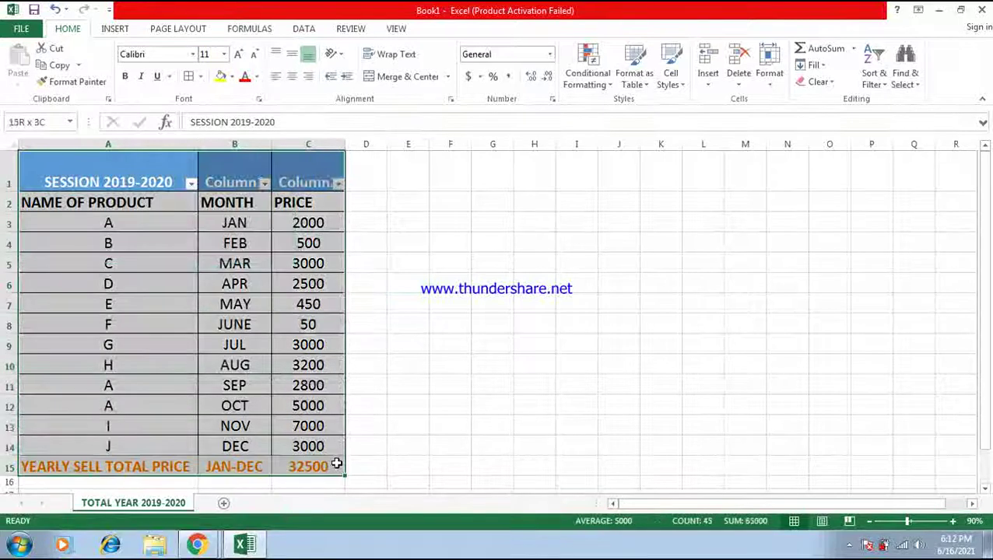
left_click(481, 318)
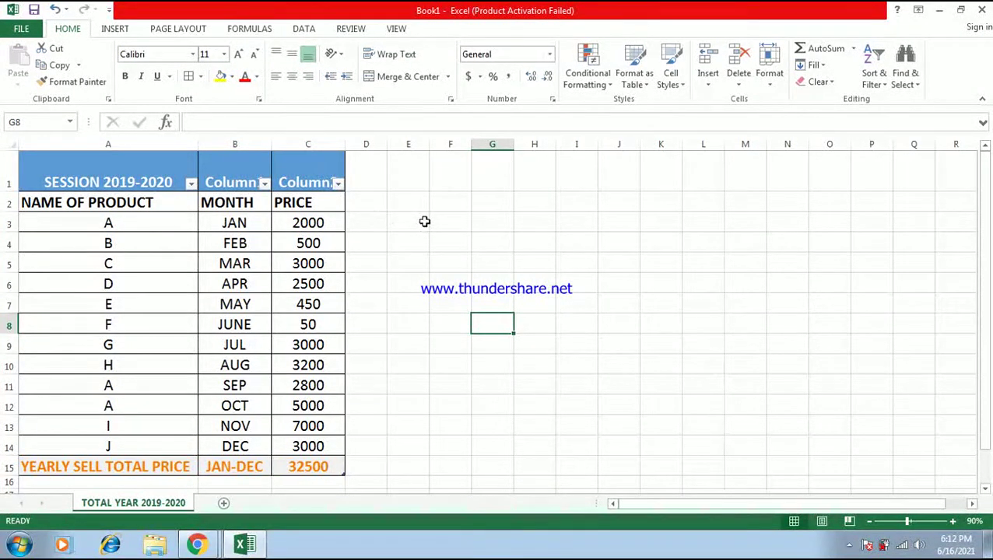
left_click(330, 474)
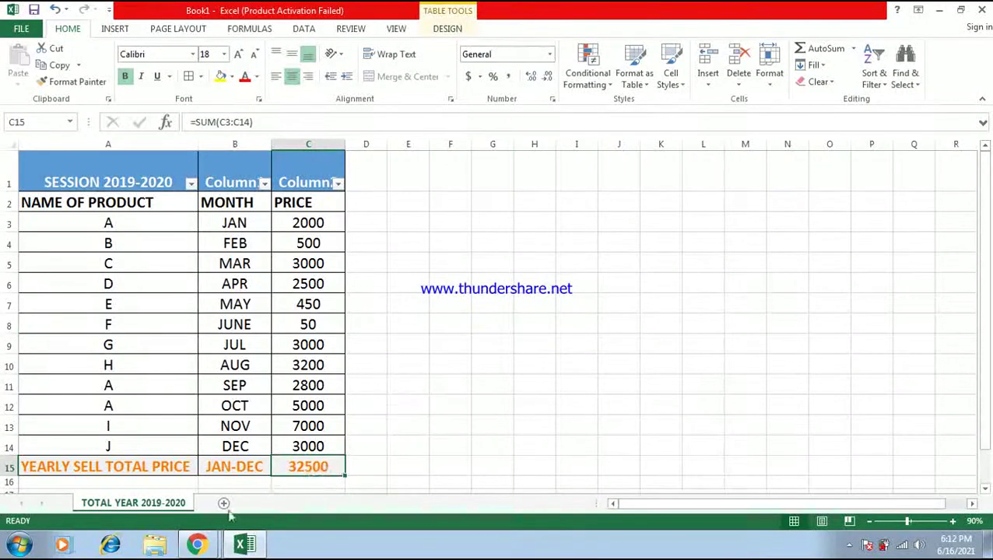
mouse_move(197, 545)
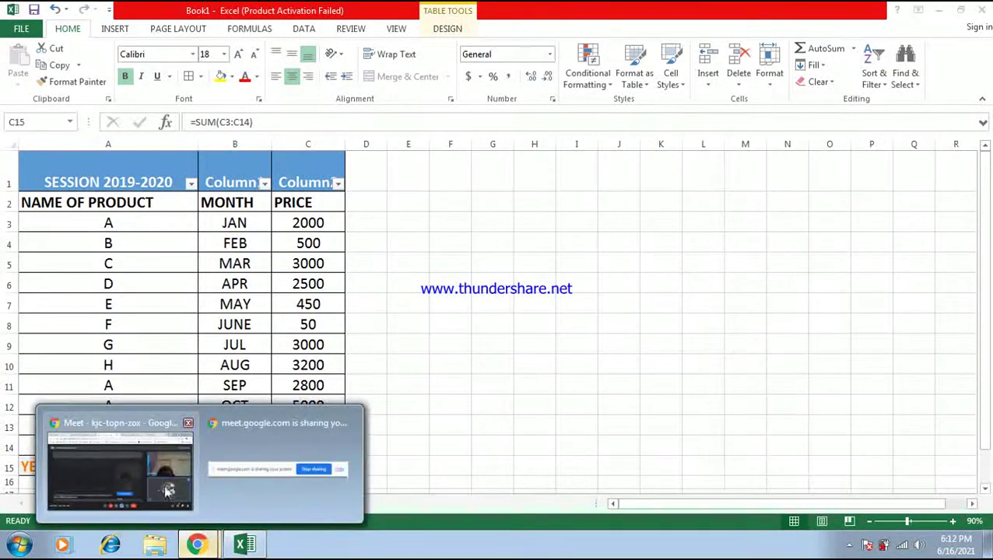
Step: Scroll through Computer chapter 3.pdf, then return to the Excel workbook via the Meet tab
left_click(167, 490)
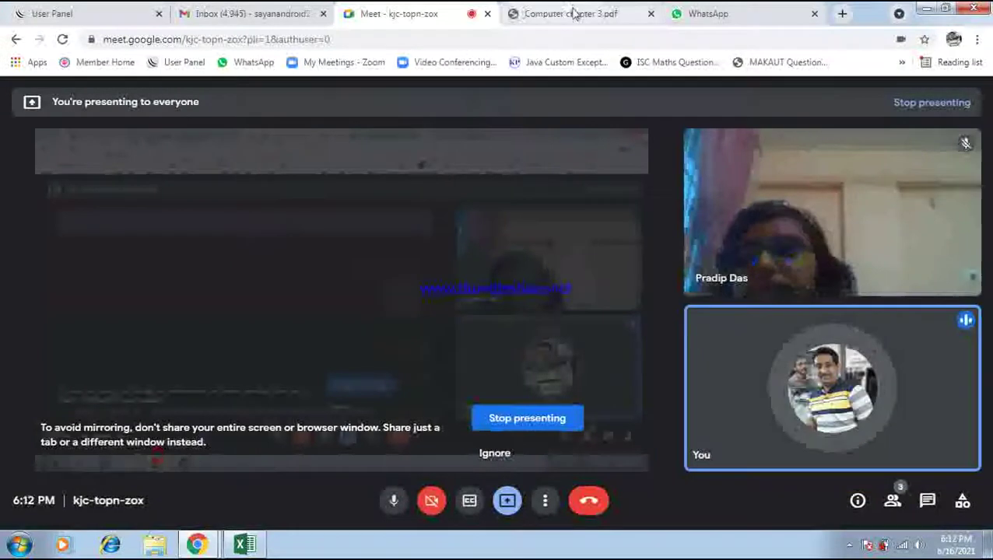
left_click(574, 13)
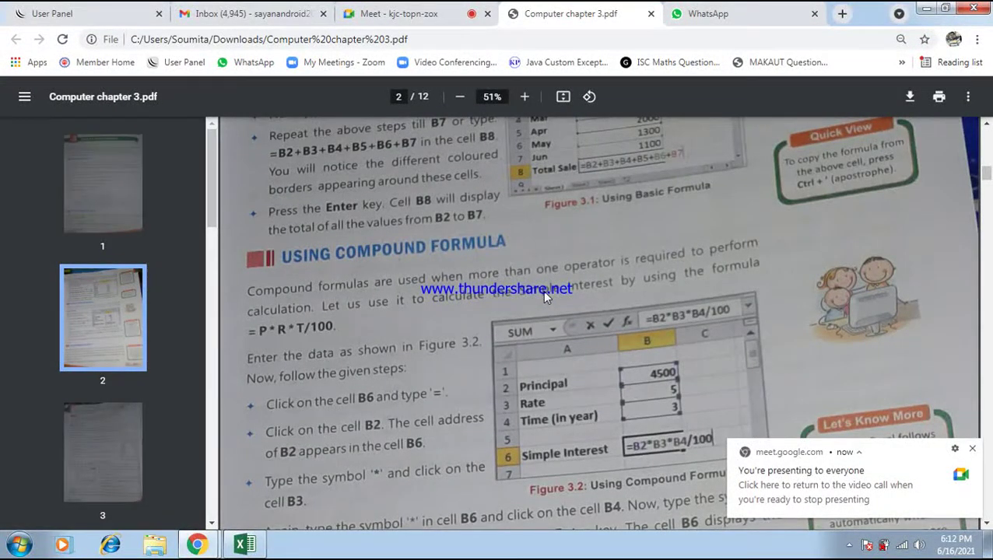
scroll(542, 290, "down", 2)
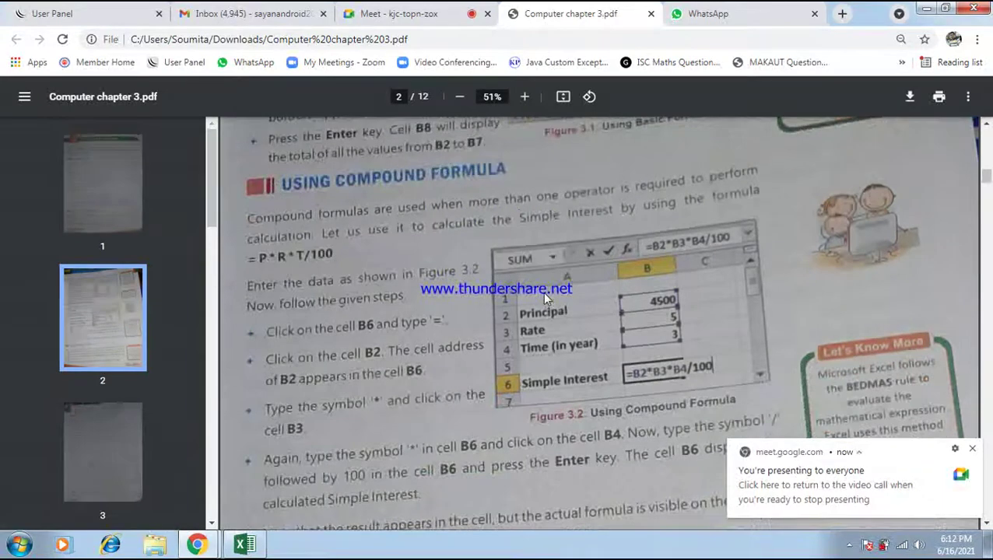
scroll(542, 292, "down", 6)
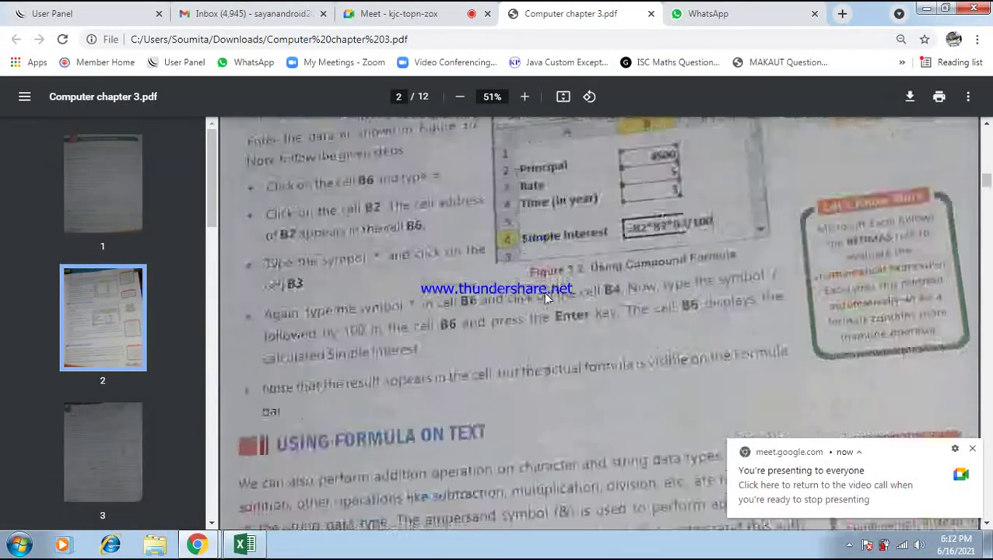
scroll(543, 291, "down", 2)
scroll(543, 292, "down", 4)
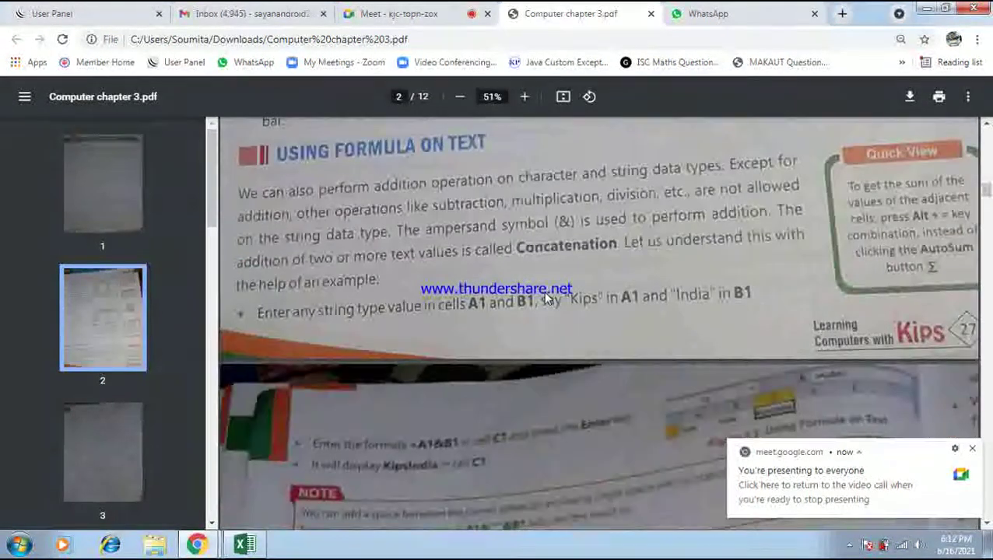
scroll(543, 291, "up", 4)
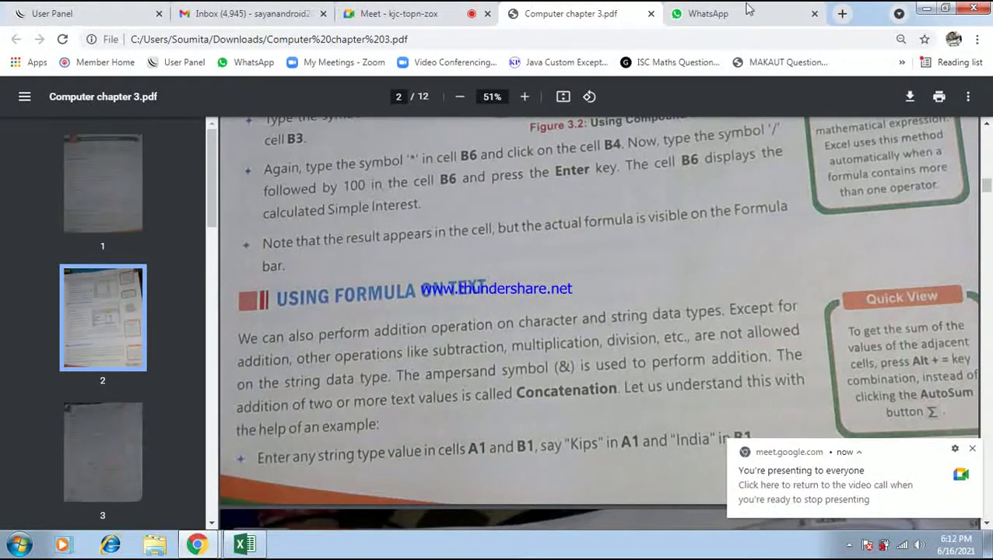
left_click(427, 14)
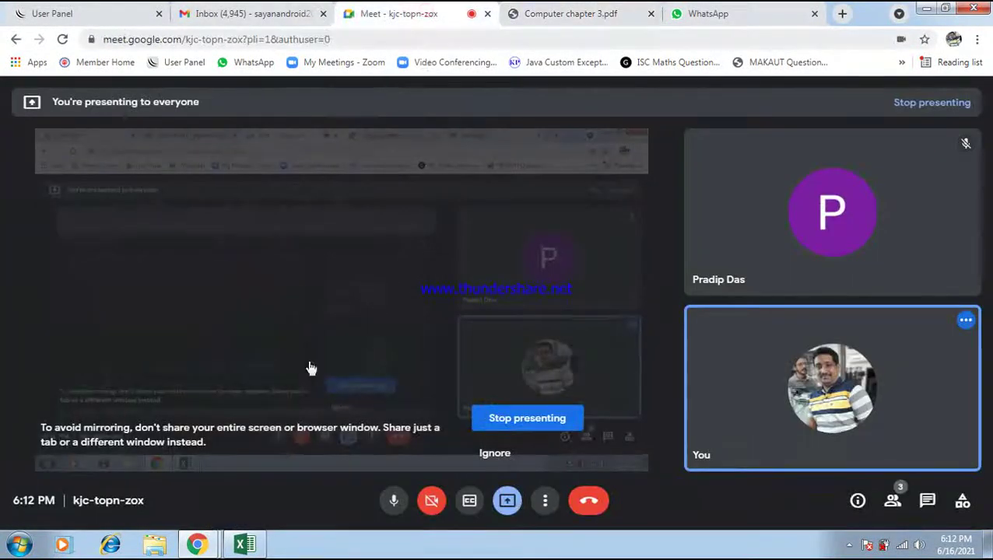
left_click(243, 544)
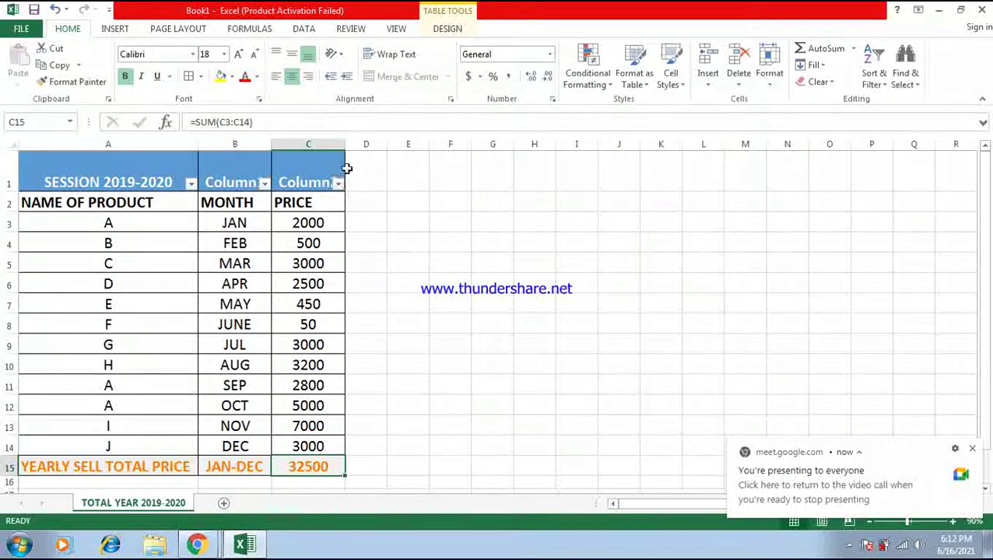
Step: Enter the headers G.S.T in D2 and TOTAL WITH G.S.T in E2
left_click(362, 199)
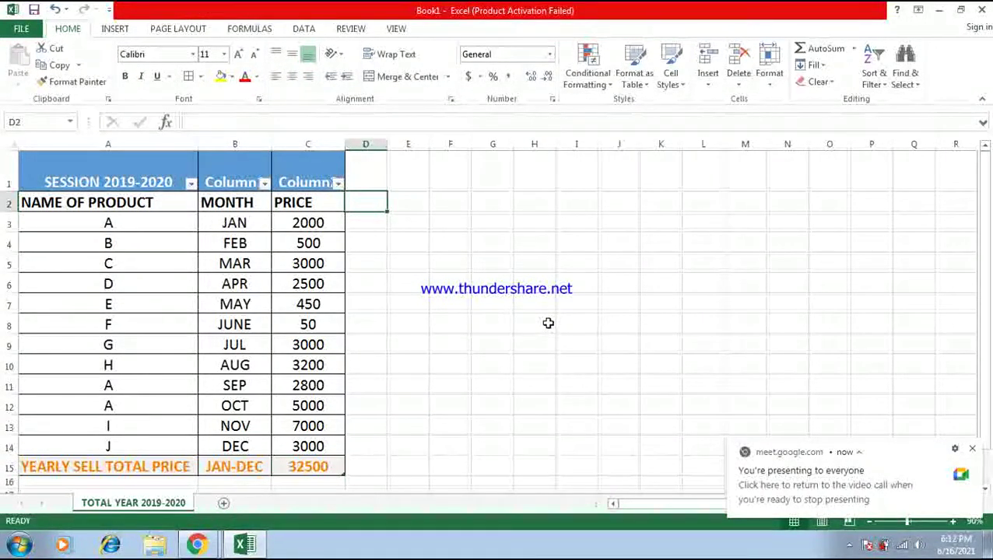
type("G.S.T")
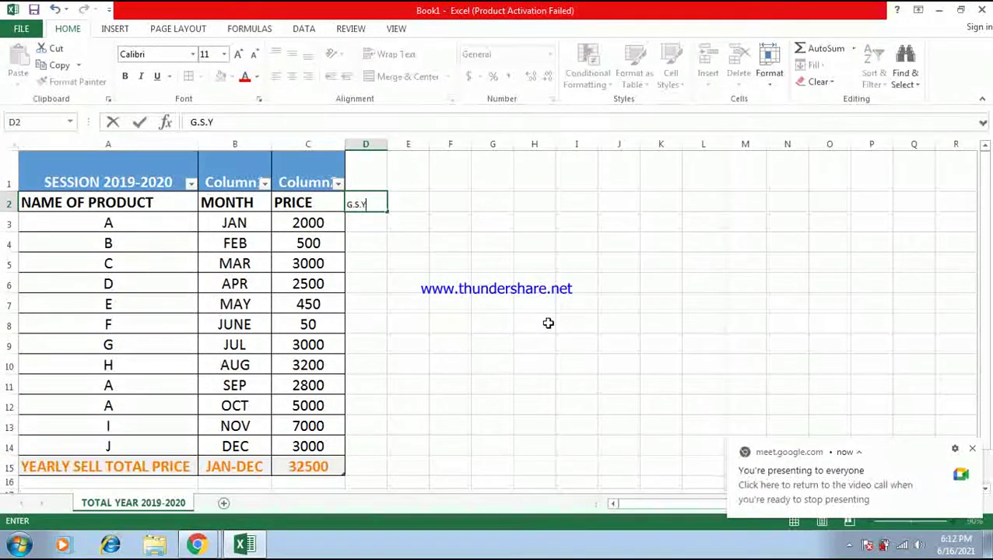
key("Tab")
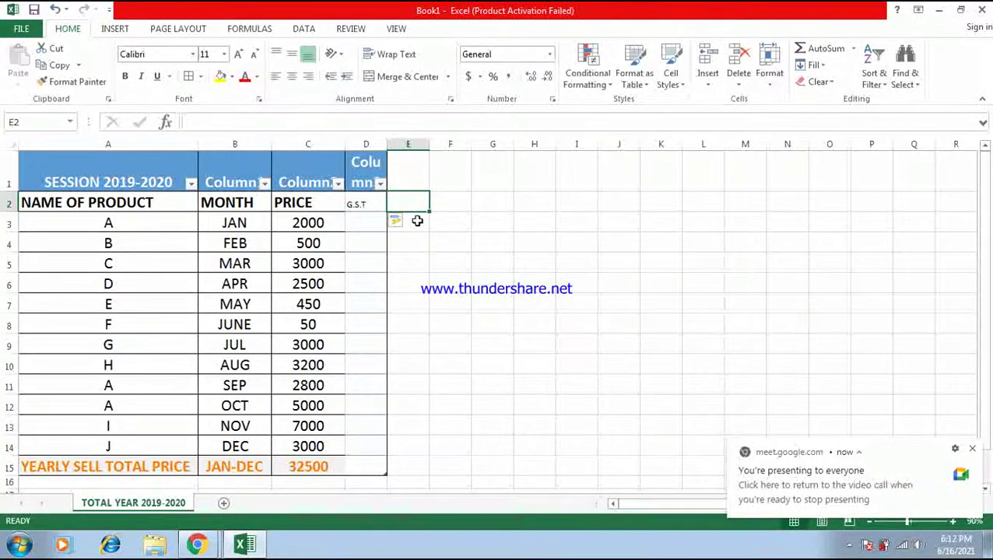
type("T")
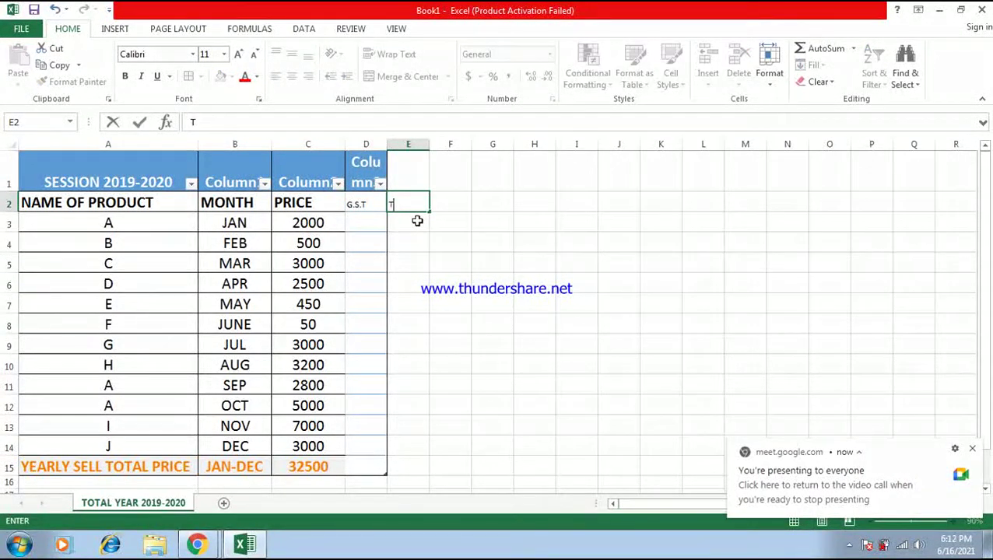
type("OTAL WITH ")
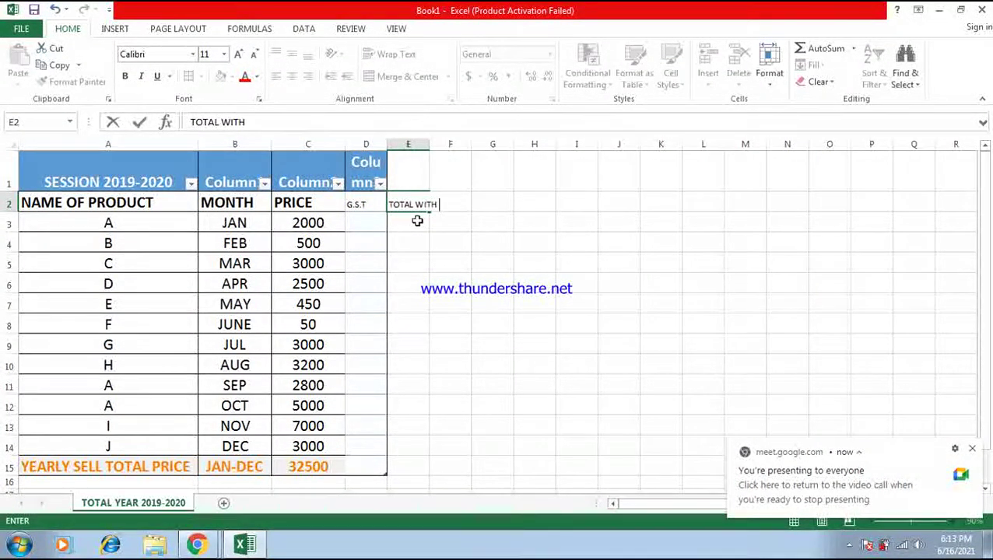
type("G.S.T")
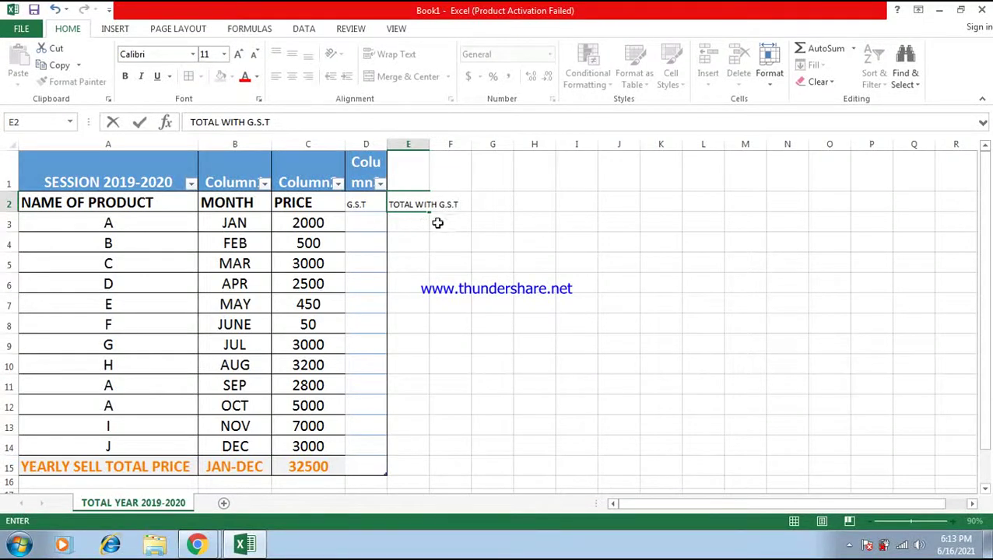
left_click(414, 223)
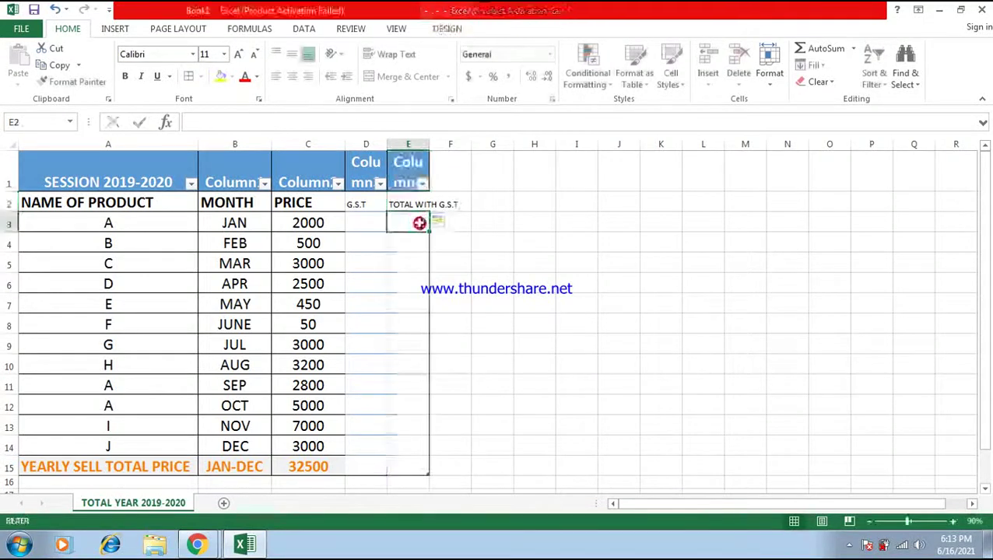
left_click_drag(431, 147, 464, 148)
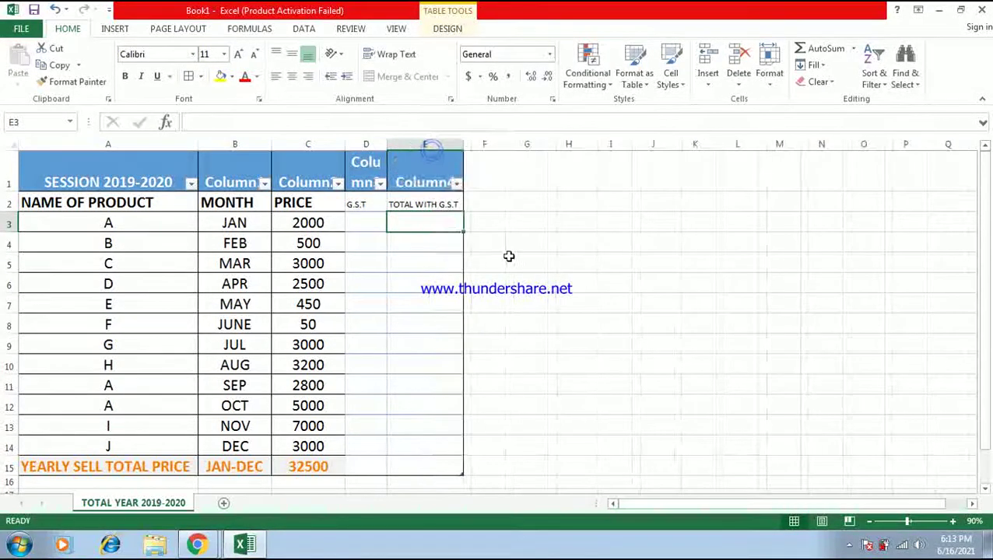
left_click(484, 242)
Step: Copy the PRICE header's bold formatting onto D2:E2 with Format Painter
left_click(304, 202)
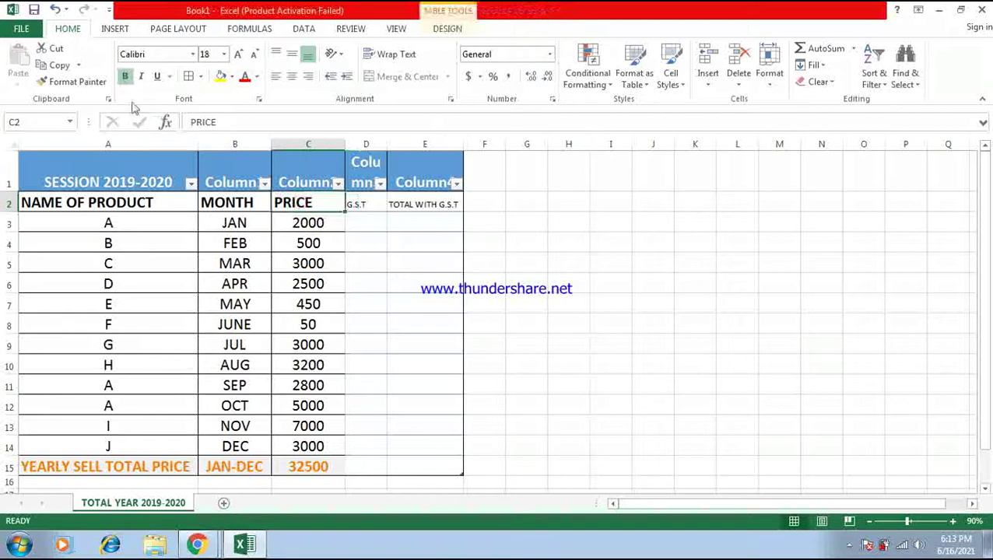
left_click(77, 81)
left_click_drag(360, 204, 424, 206)
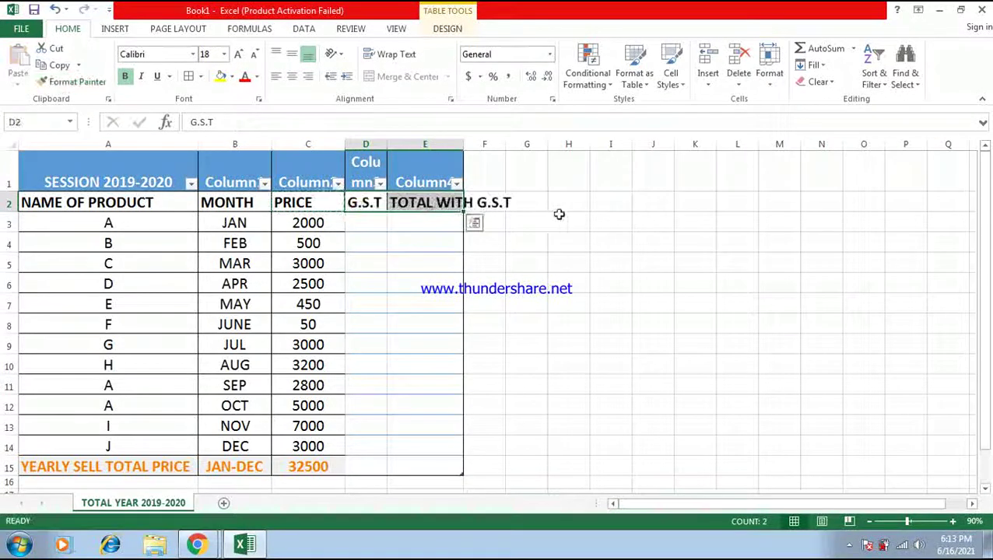
left_click(561, 221)
Step: Autofit columns D and E to fit their new headers
double_click(464, 146)
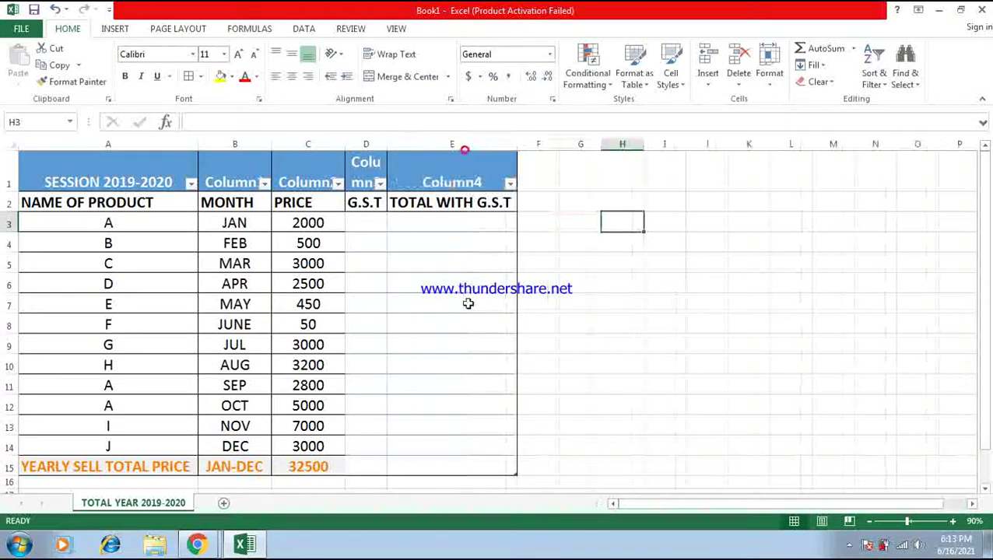
left_click(453, 263)
left_click(371, 228)
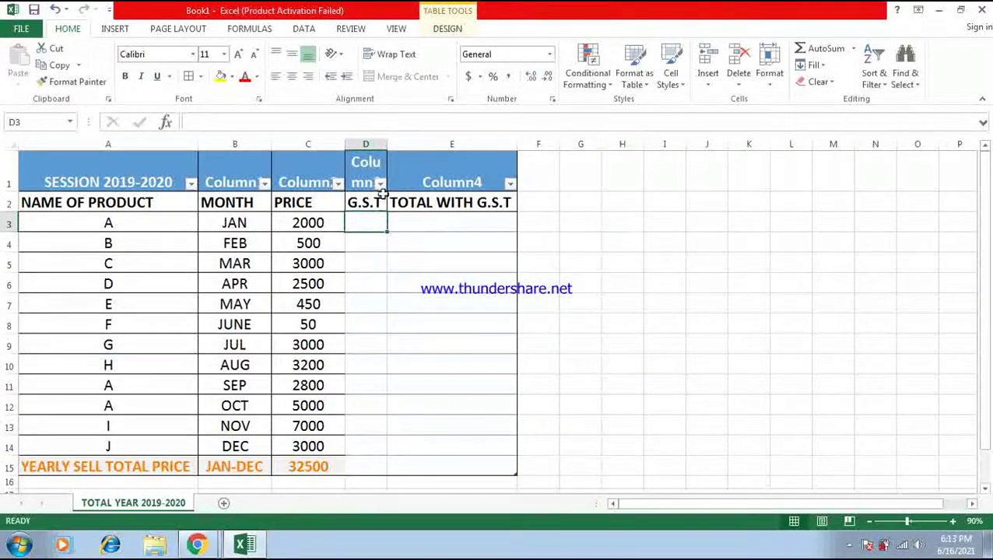
double_click(387, 147)
left_click(640, 226)
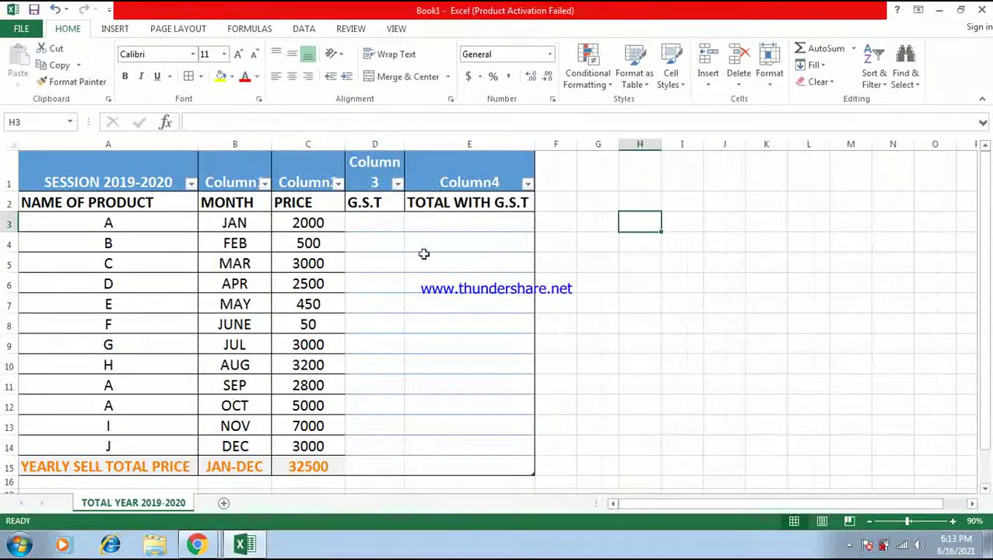
Step: Enter 18 in D3 and copy the 2000 price cell's formatting onto it
left_click(382, 223)
type("18")
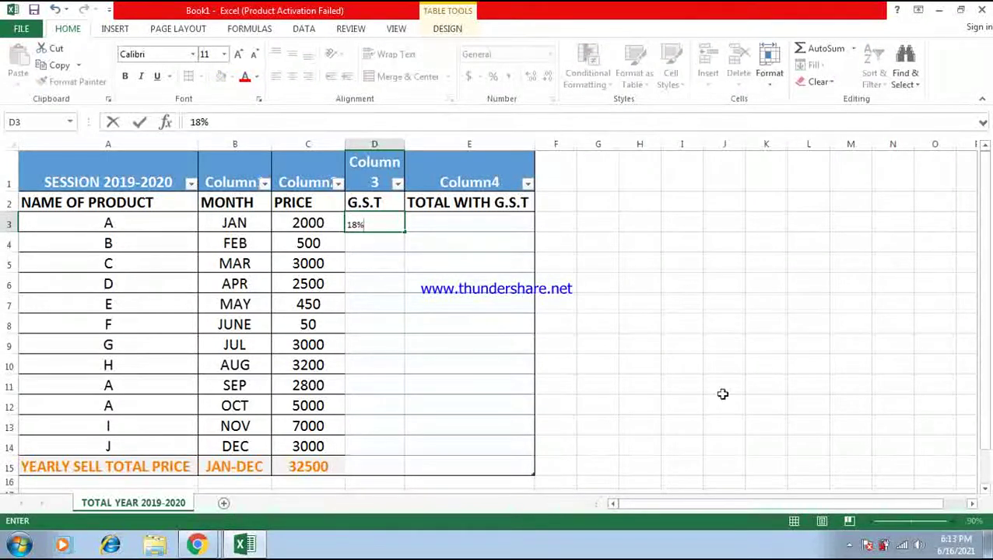
left_click(640, 283)
left_click(305, 223)
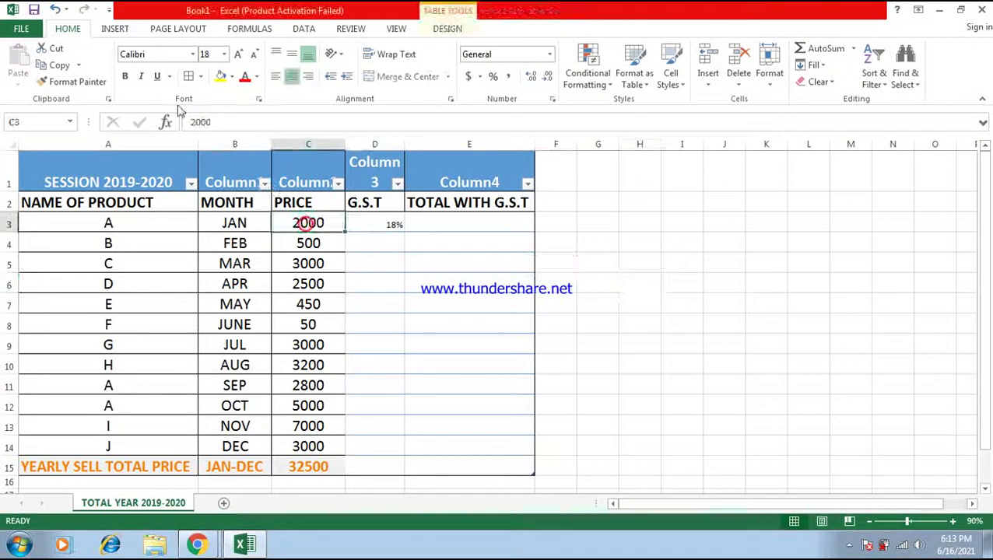
left_click(72, 81)
left_click(374, 223)
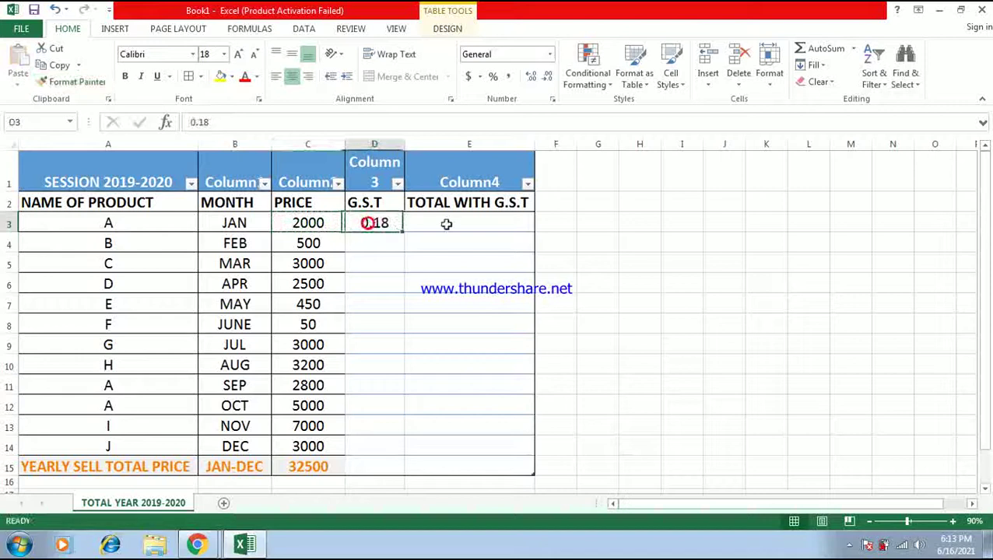
left_click(635, 222)
Step: Retype the D3 rate as 18% and select the G.S.T column to row 15
left_click(387, 223)
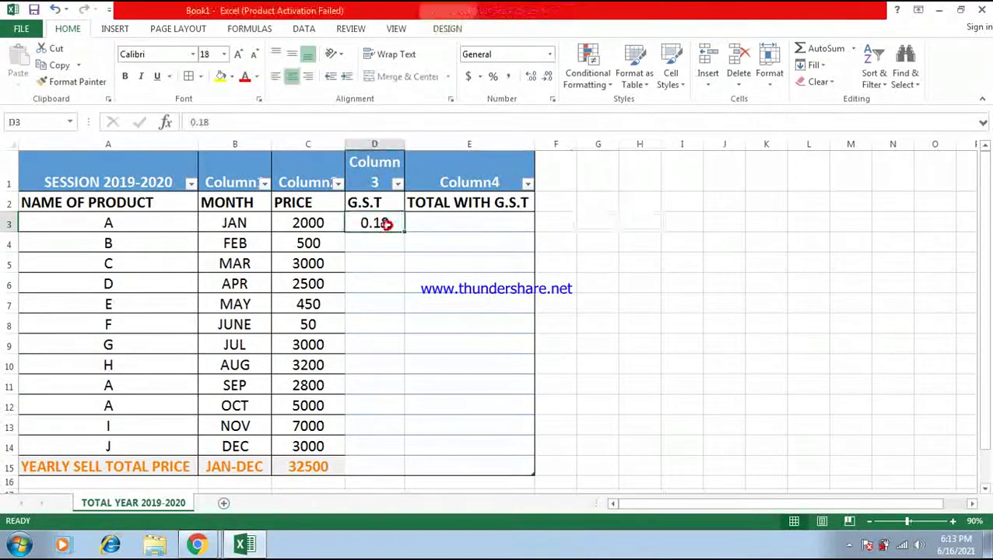
key("BackSpace")
type("8%")
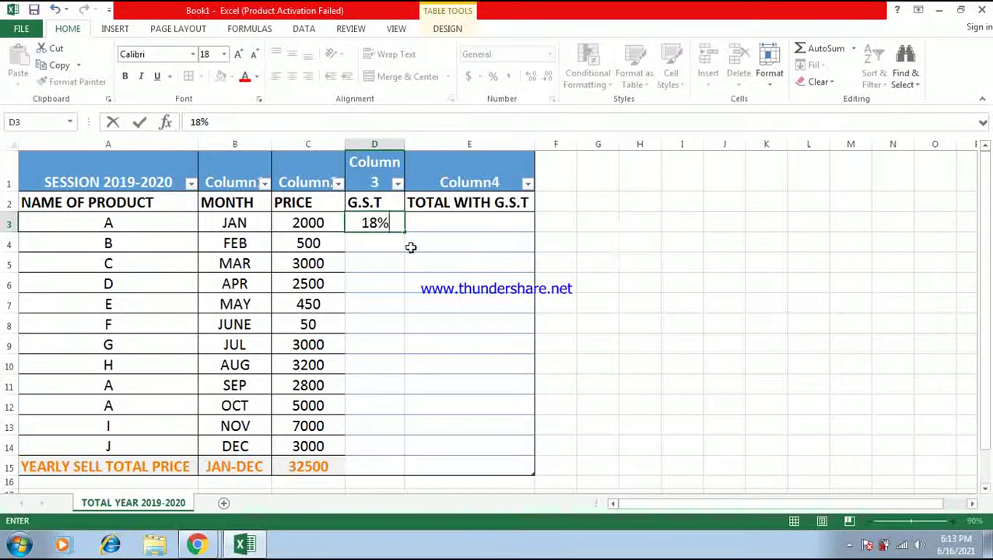
left_click(389, 240)
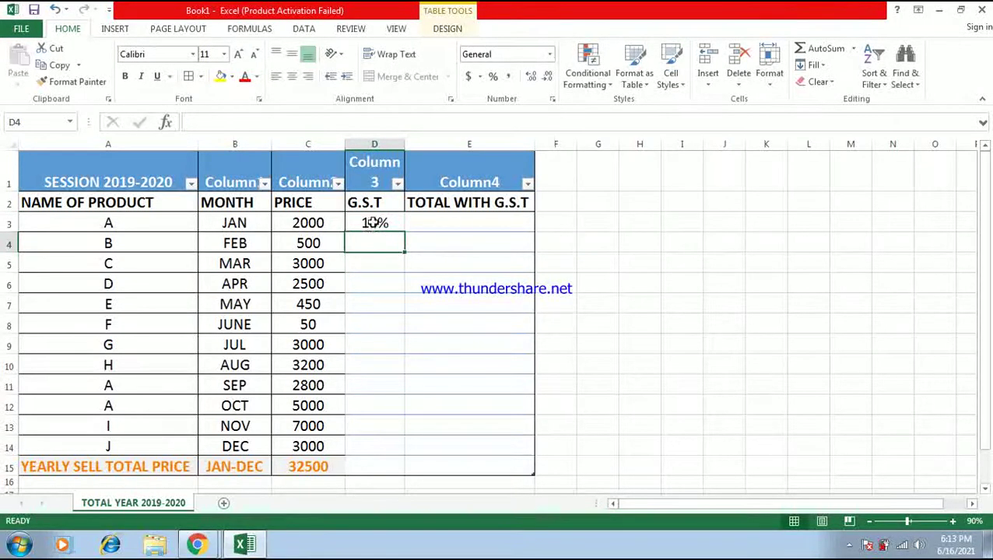
left_click_drag(374, 223, 374, 459)
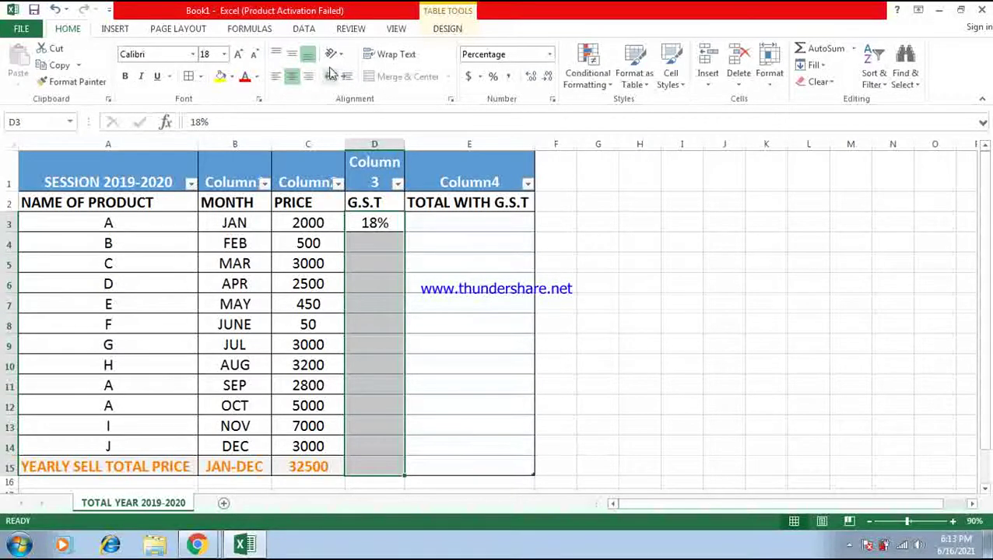
left_click(459, 327)
left_click_drag(364, 214, 372, 223)
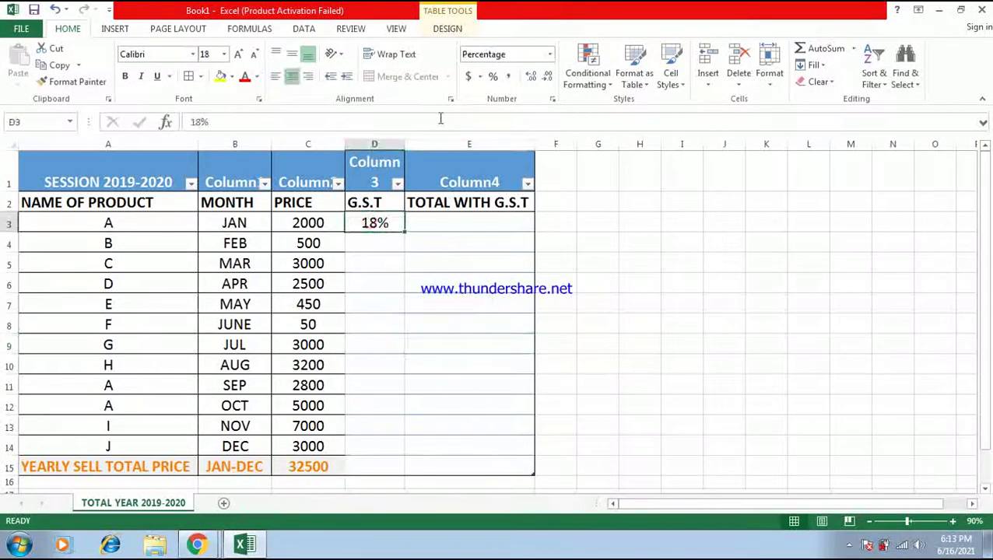
Step: Switch D3 to General number format, enter 18%, and copy the cell
left_click(550, 54)
left_click(530, 77)
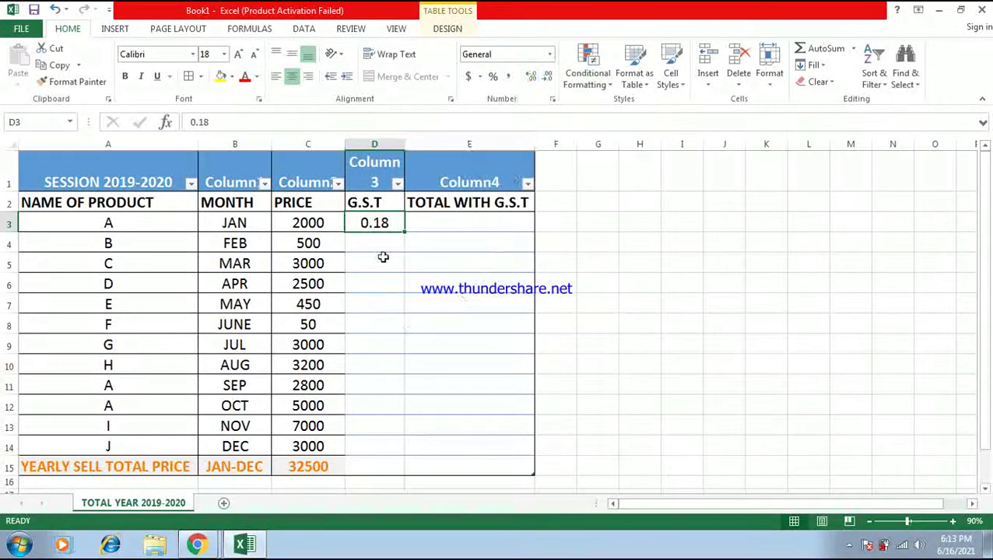
type("18%")
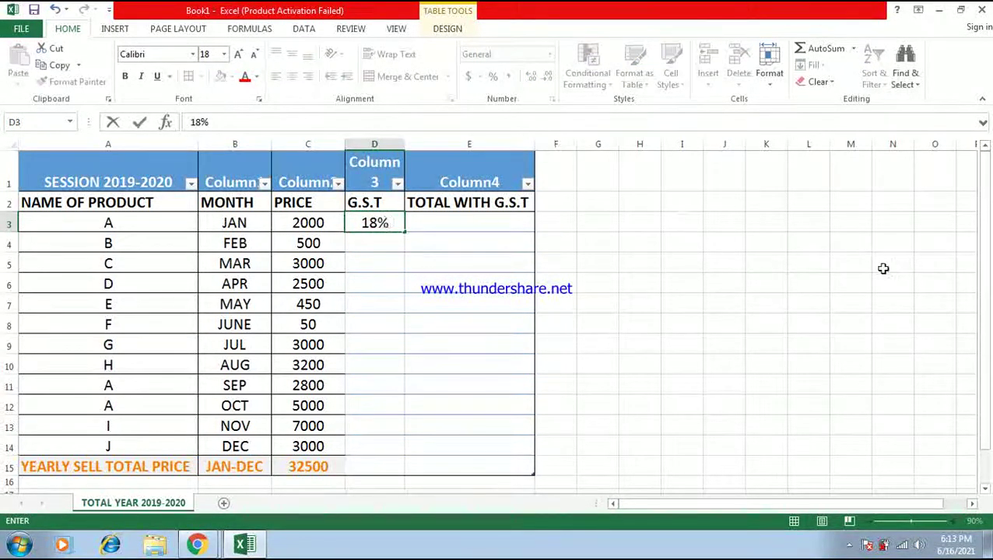
left_click(767, 263)
left_click(387, 224)
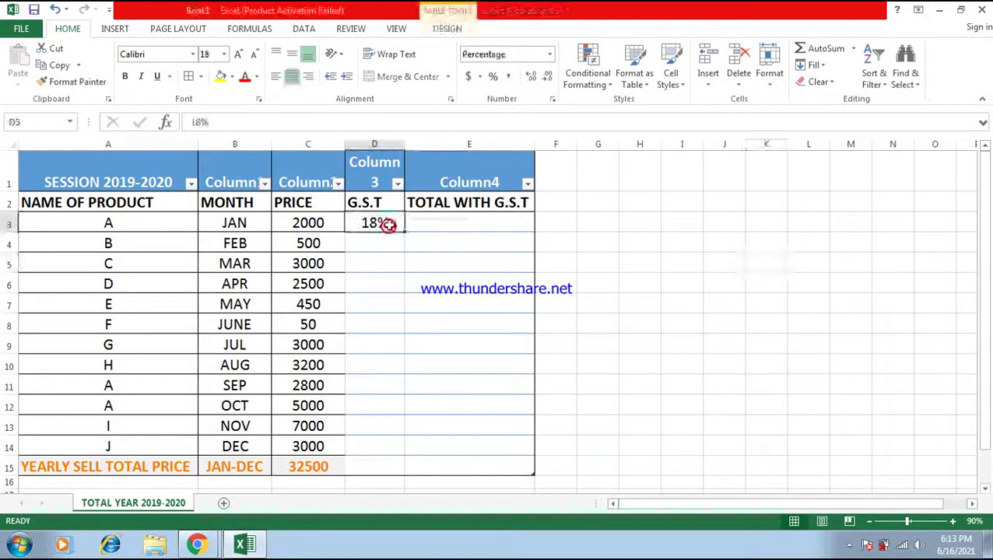
key("ctrl+c")
Step: Set D3 to General format again and re-enter 18%
left_click(603, 162)
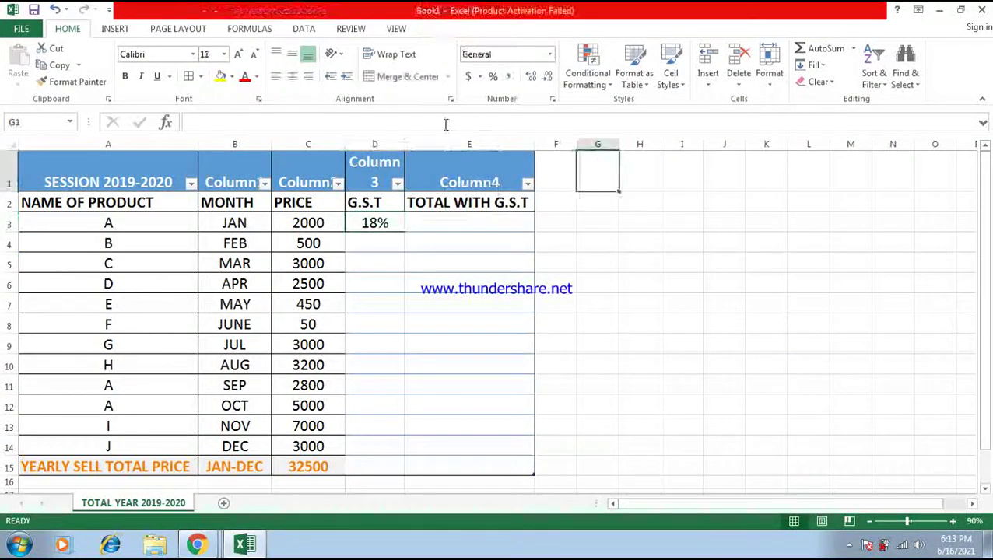
left_click(374, 223)
left_click(551, 54)
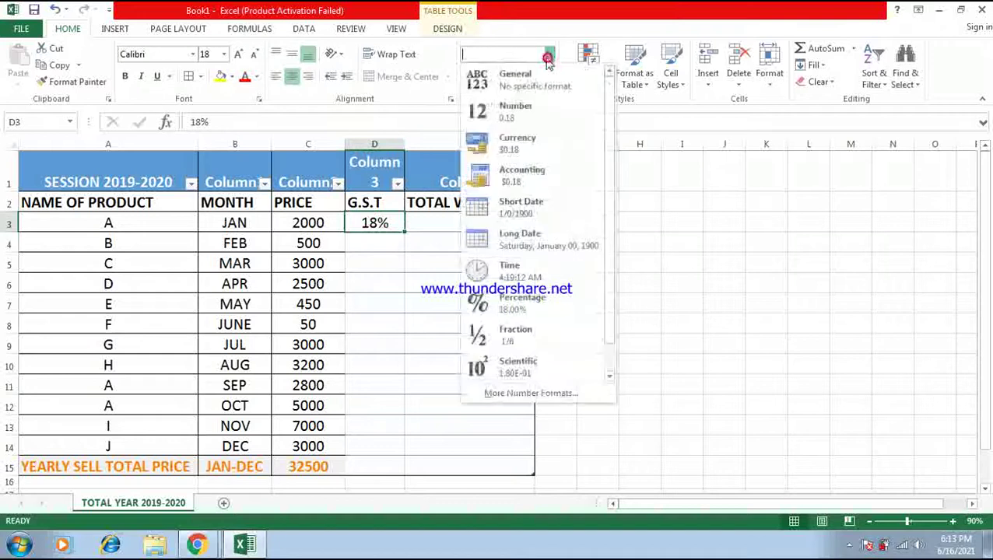
left_click(529, 80)
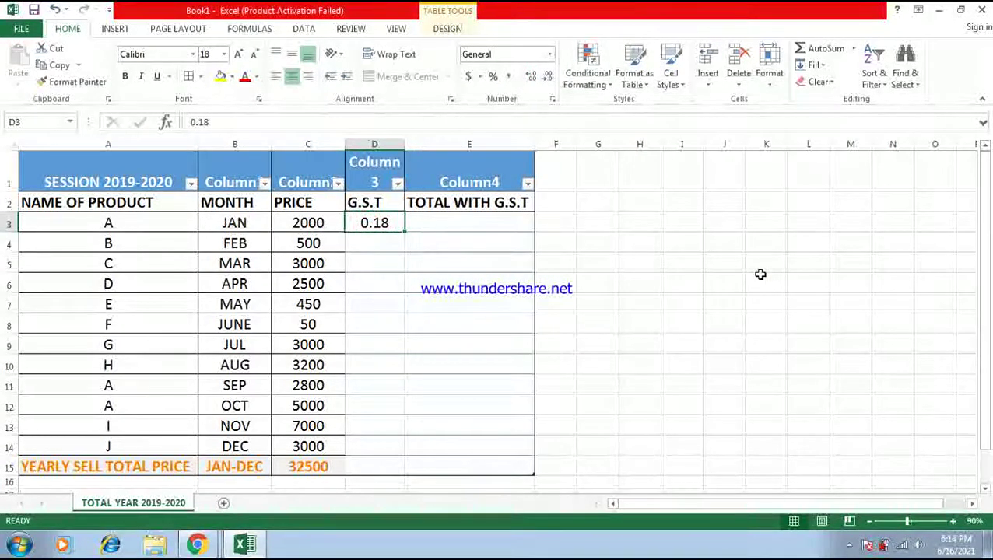
type("18")
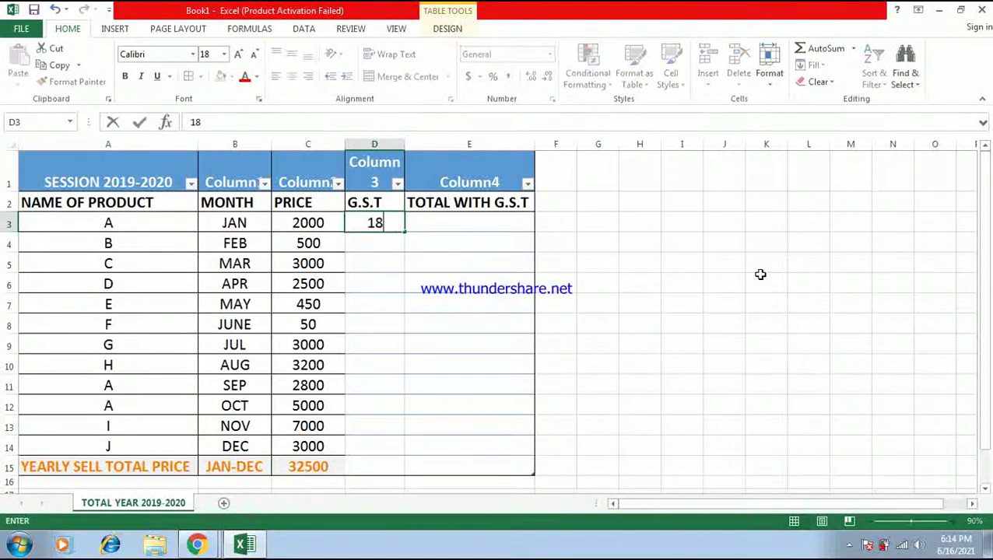
type("%")
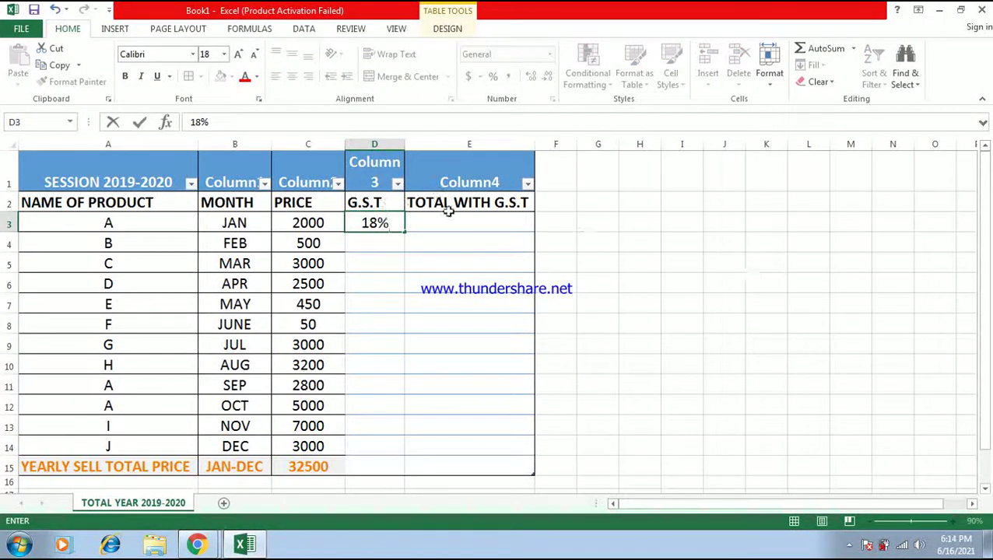
key("Return")
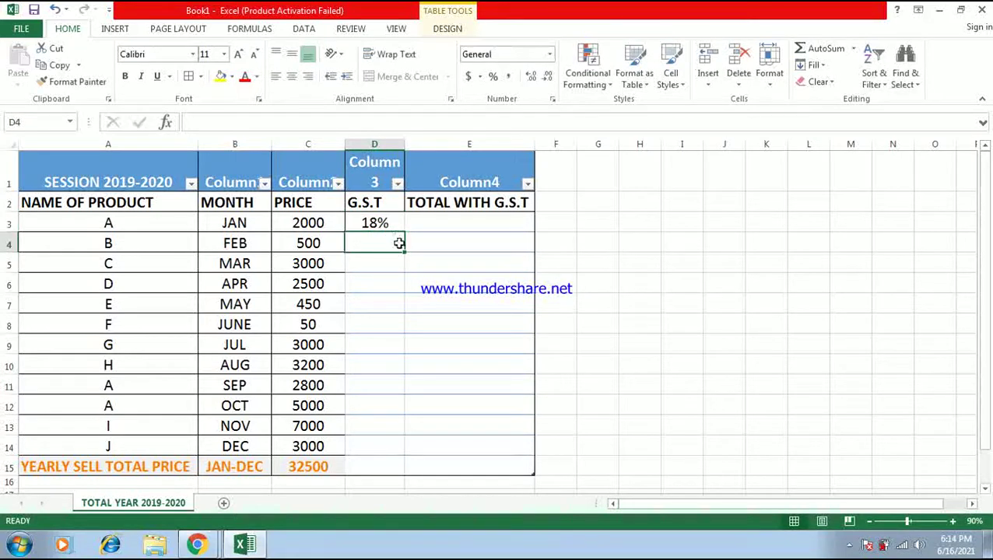
Step: Fill 18% down the G.S.T column from D3 to D15
left_click(369, 223)
left_click_drag(404, 235, 403, 449)
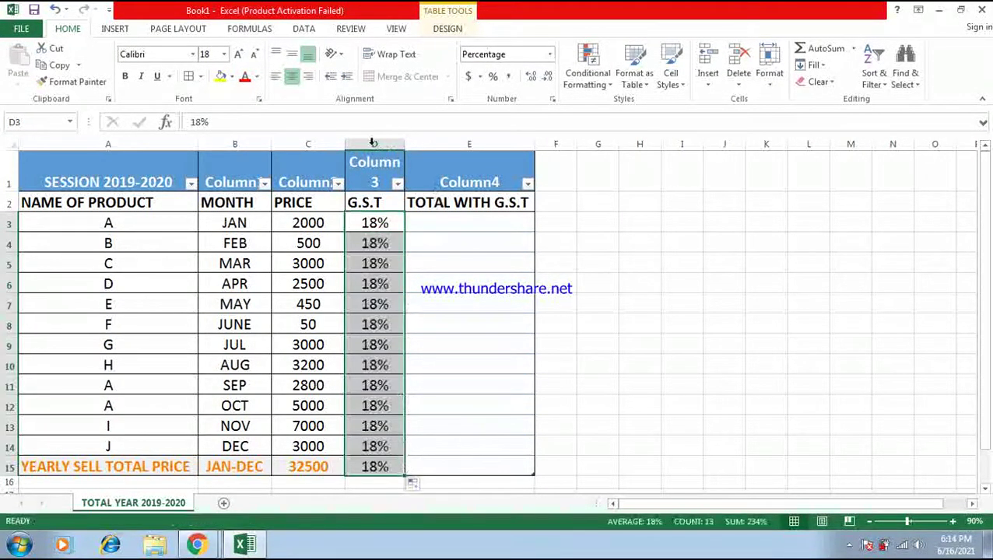
left_click(612, 271)
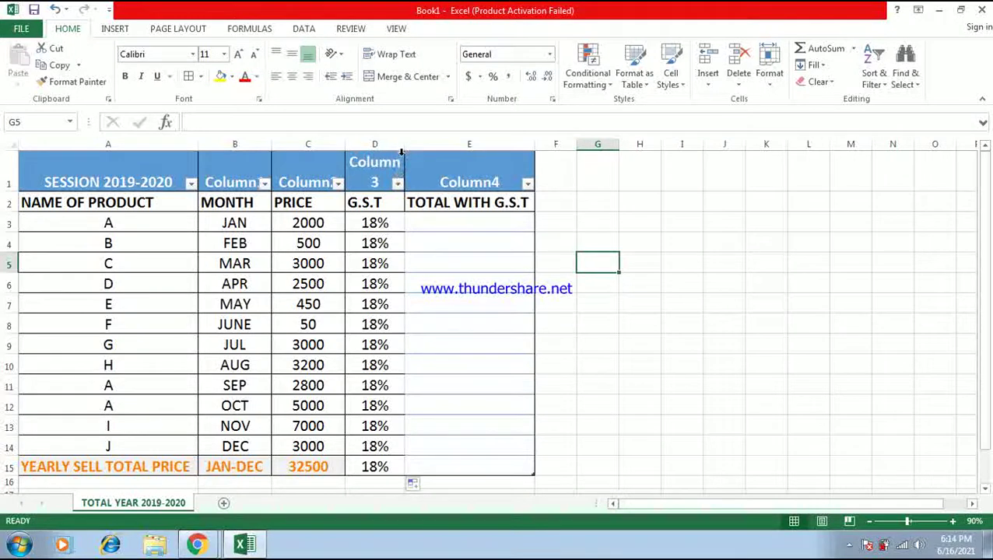
left_click(437, 221)
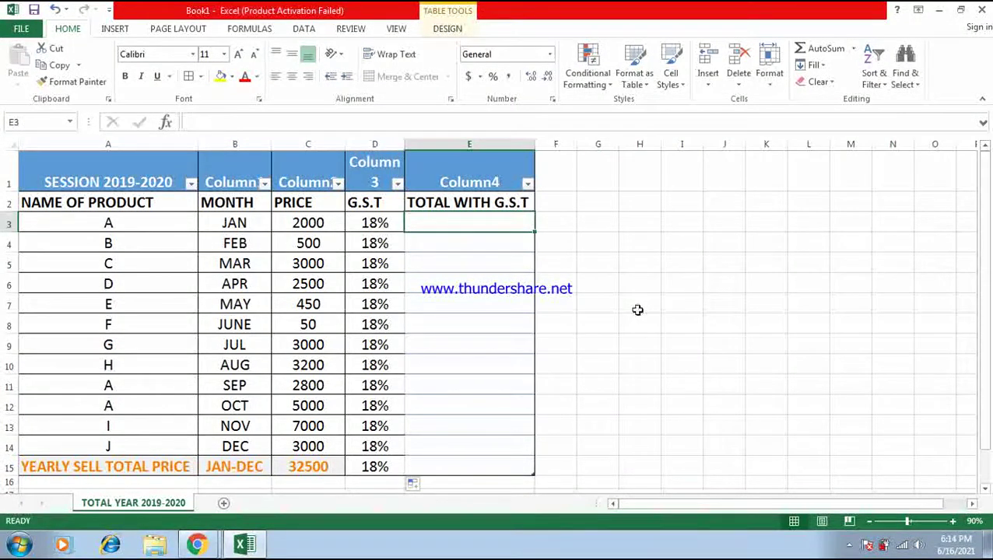
Step: Enter an E3 formula multiplying the JAN price in C3 by the 18% rate in D3
type("=")
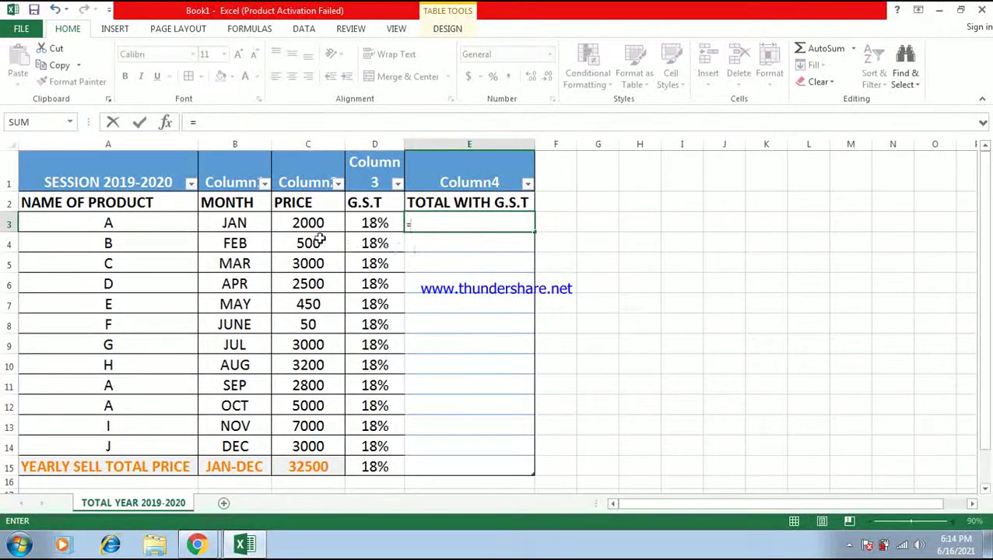
left_click(308, 223)
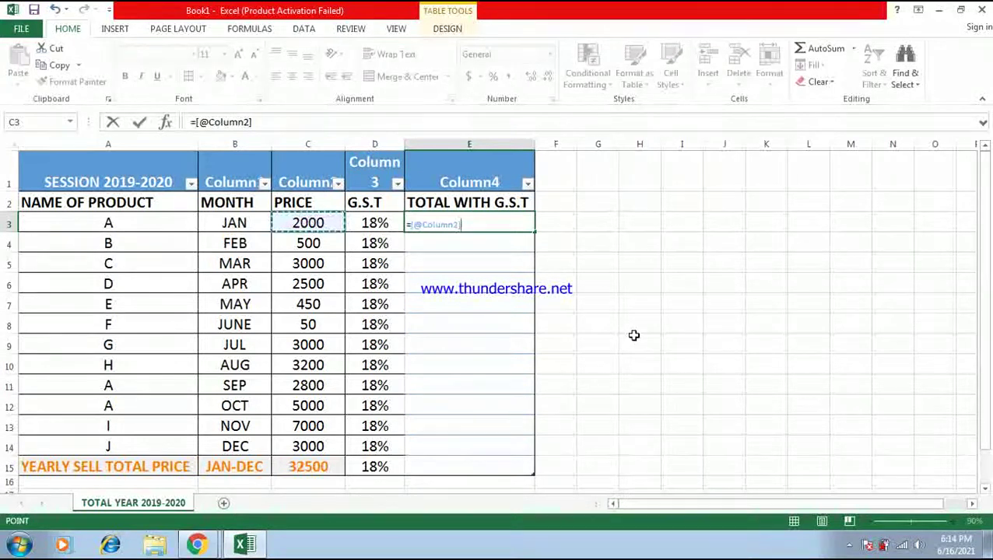
type("*")
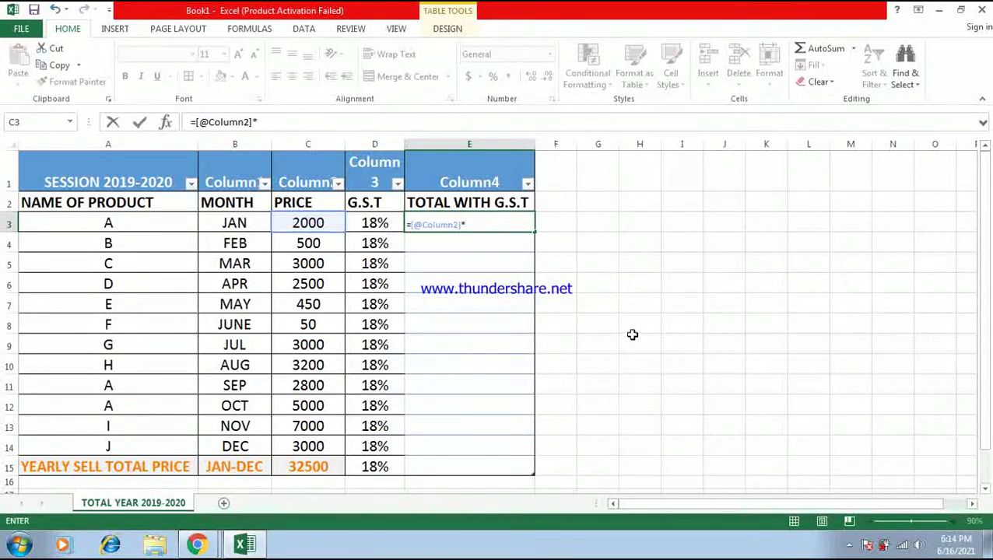
left_click(373, 223)
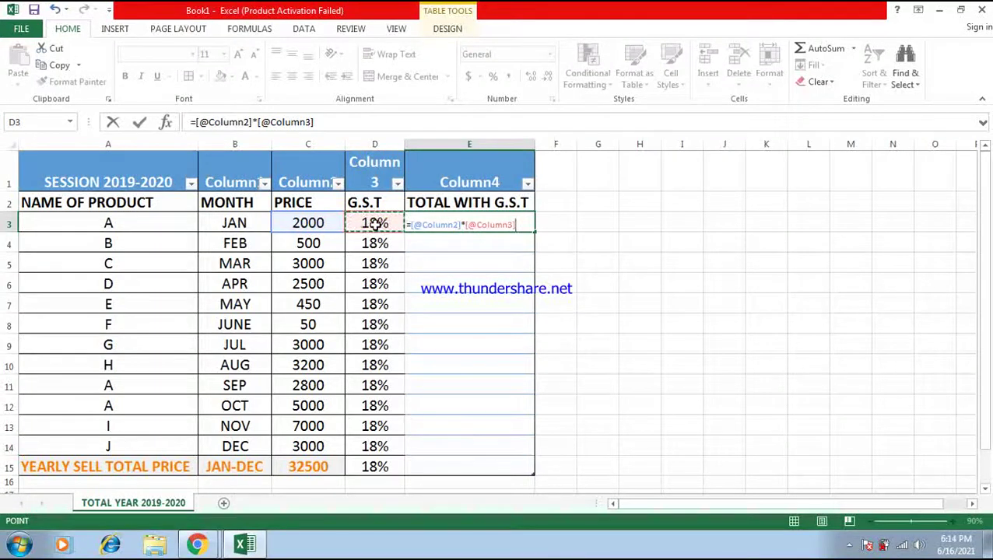
key("Return")
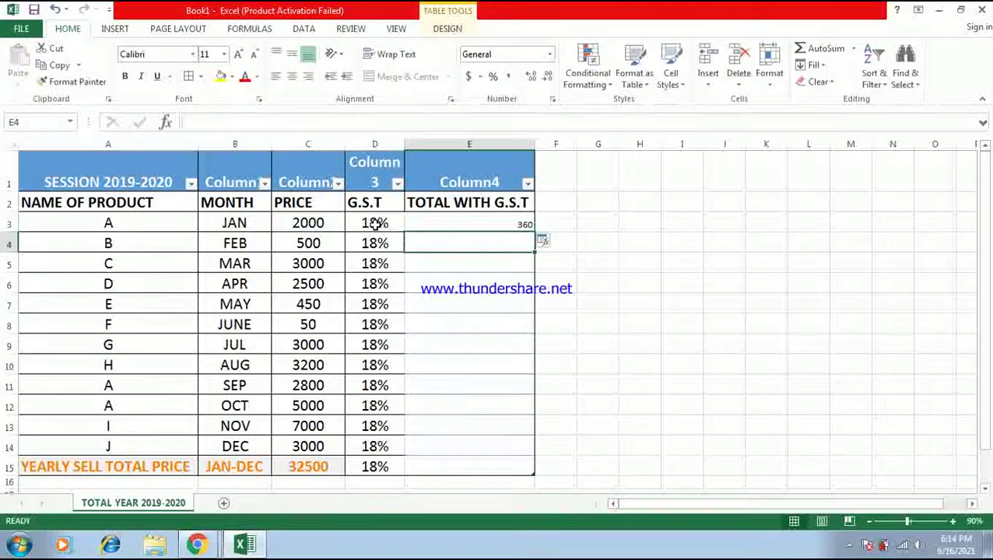
left_click(480, 224)
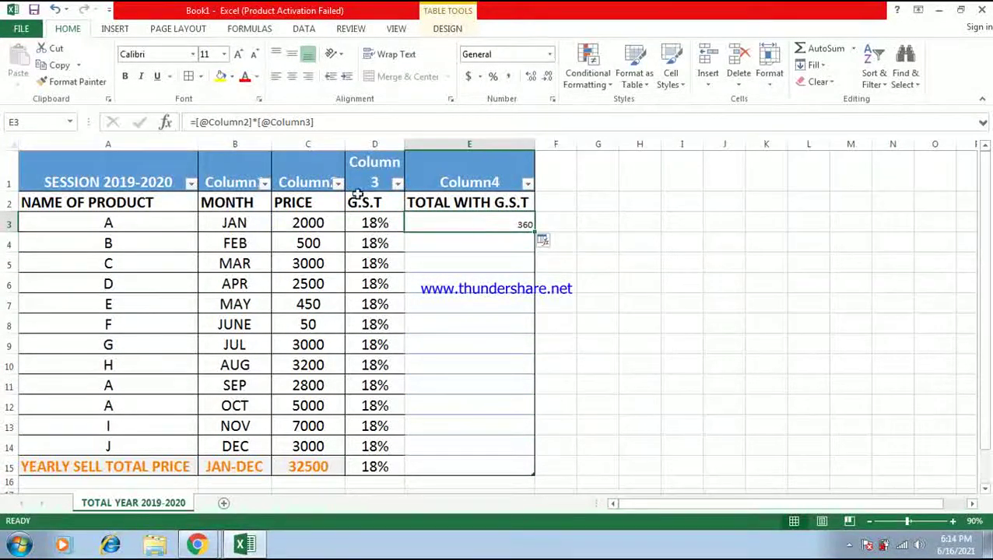
left_click(332, 123)
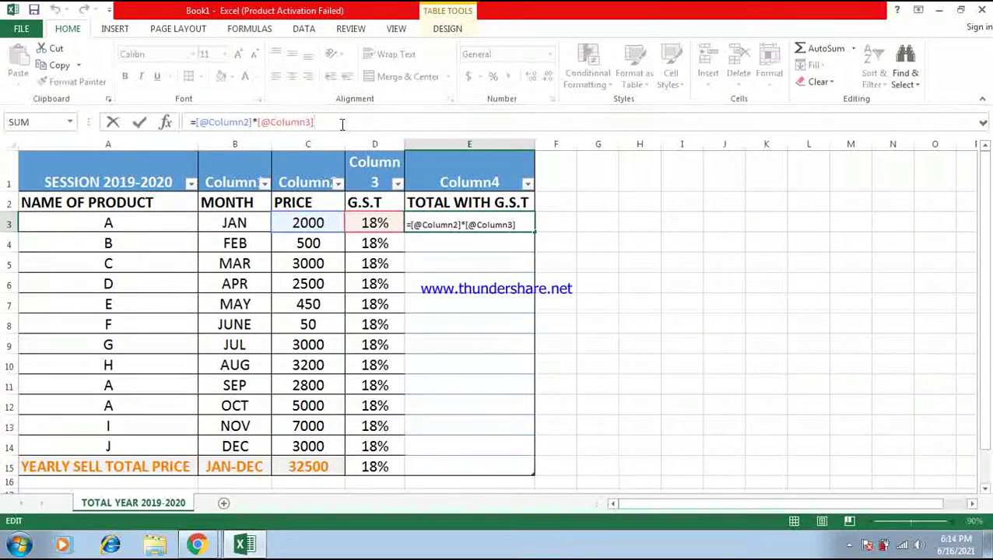
key("BackSpace")
key("BackSpace")
key("BackSpace")
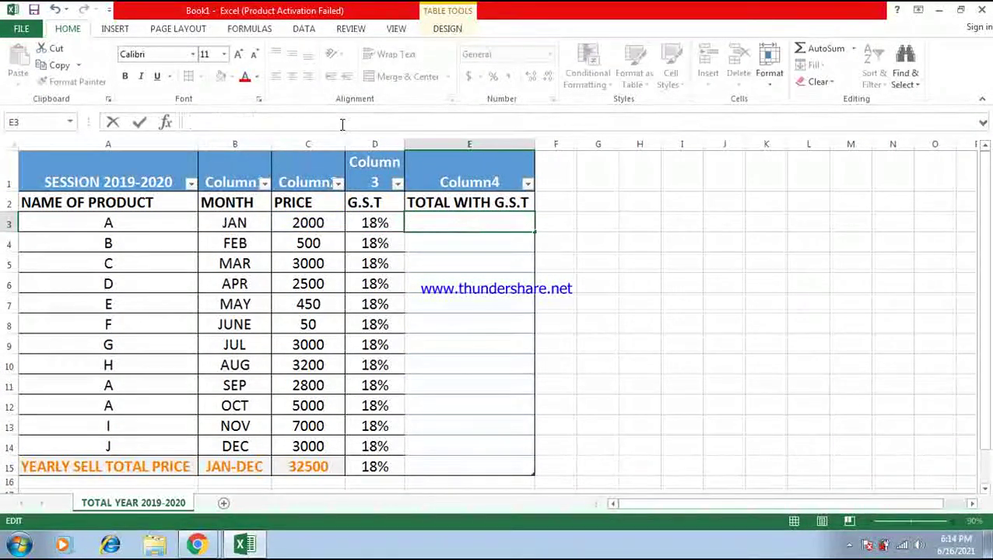
type("=")
left_click(319, 223)
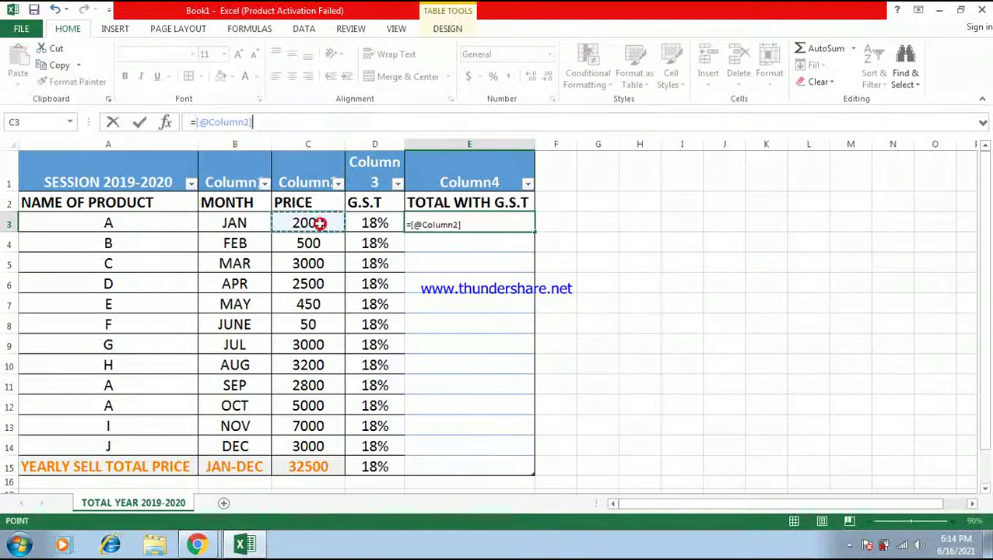
type("+")
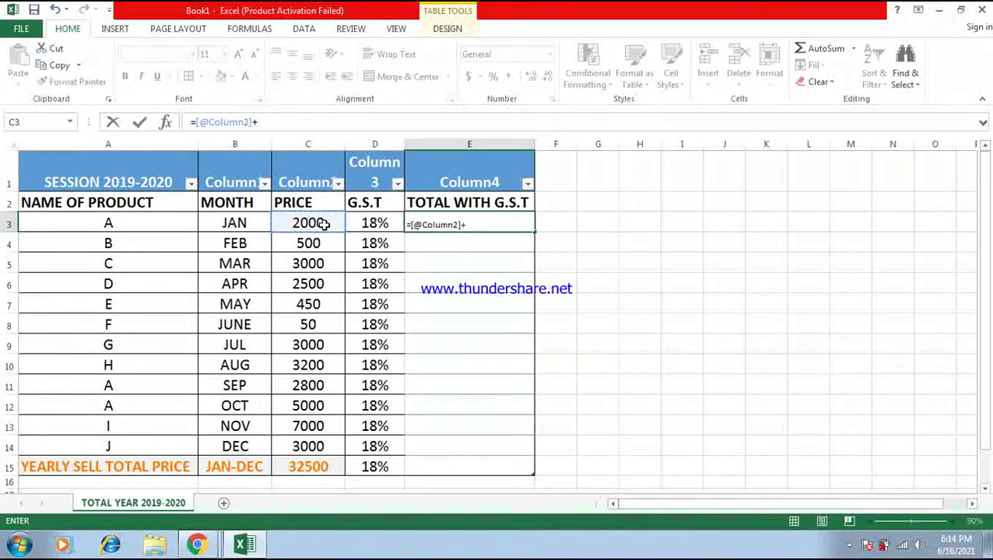
left_click(323, 223)
type("*")
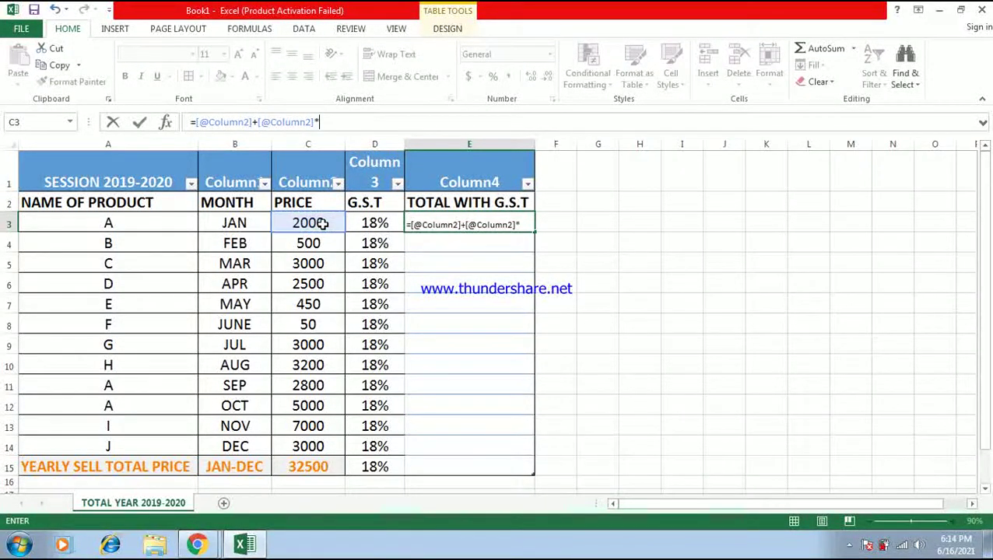
left_click(366, 224)
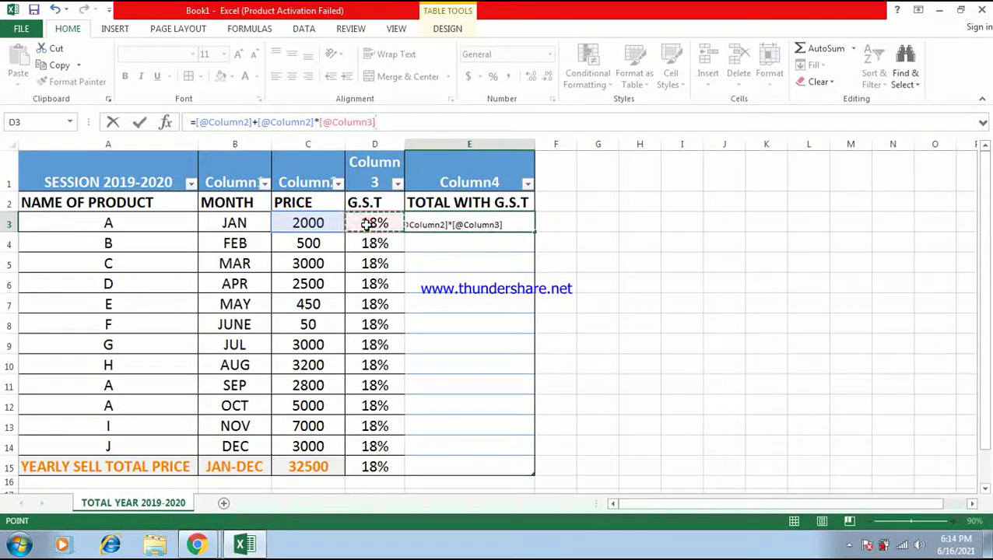
key("Return")
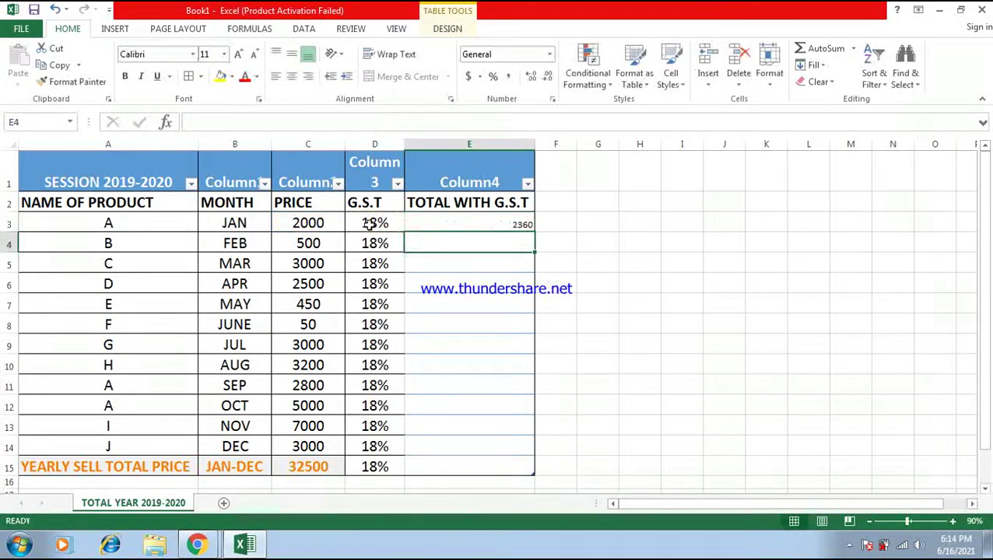
left_click(516, 222)
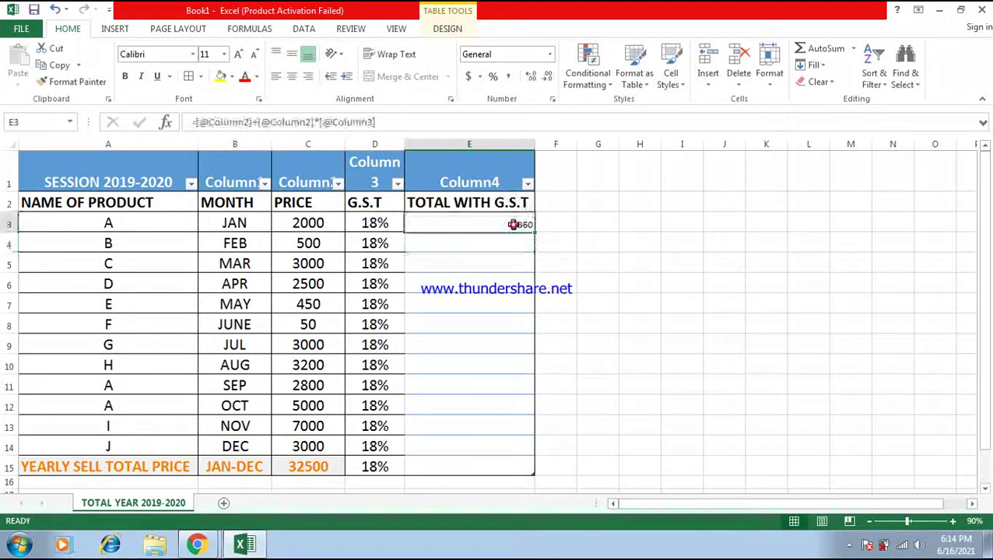
Step: Copy the JAN cell's formatting onto the 2360 total in E3
left_click(241, 225)
left_click(71, 82)
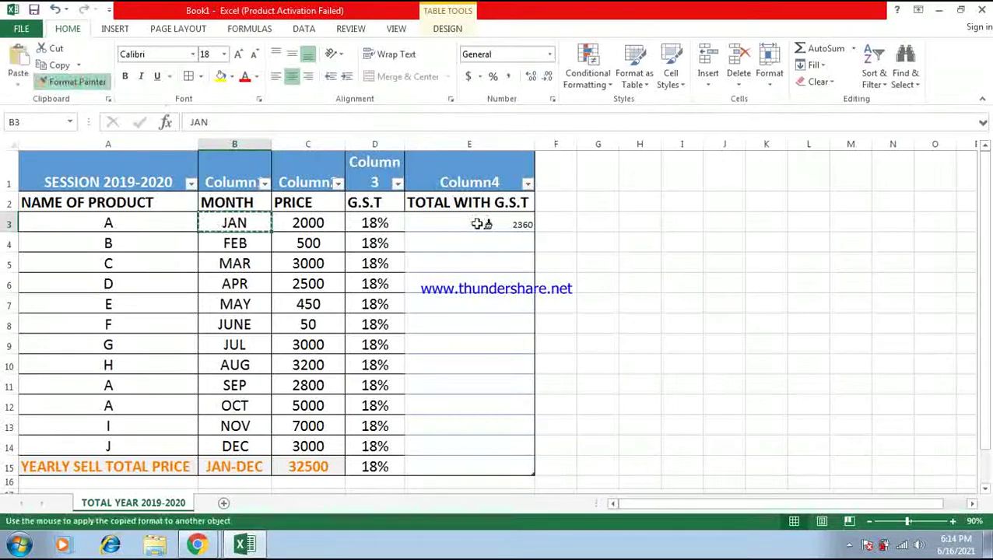
left_click(477, 224)
left_click(580, 237)
left_click(497, 224)
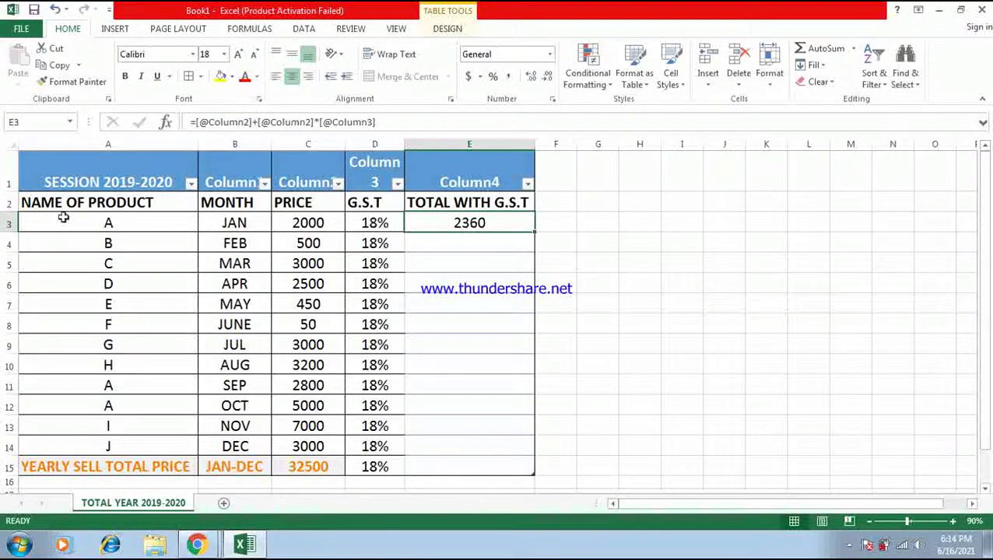
left_click(9, 182)
Step: Apply the light orange banded table style to A1:E15 from Format as Table
right_click(9, 182)
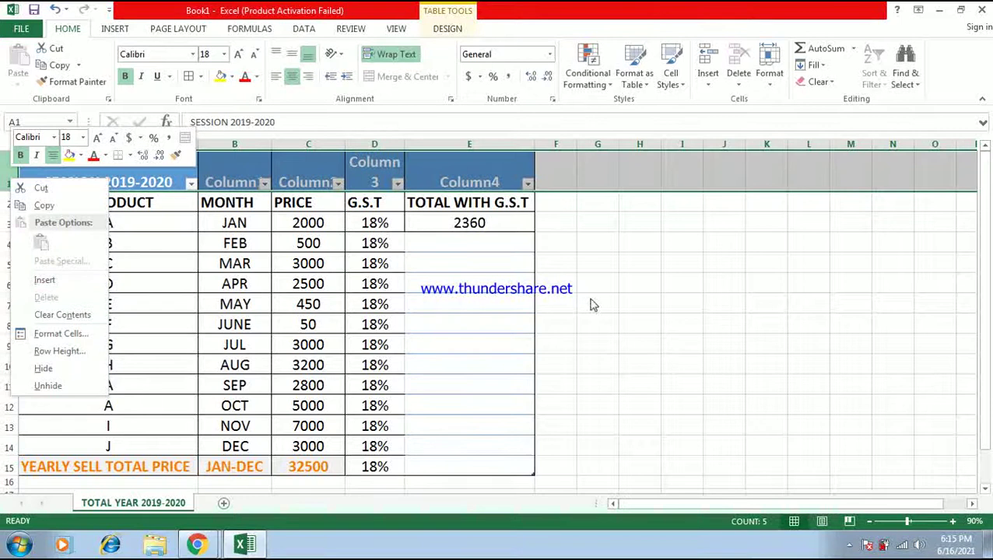
key("Escape")
left_click(9, 204)
left_click(6, 180)
right_click(5, 177)
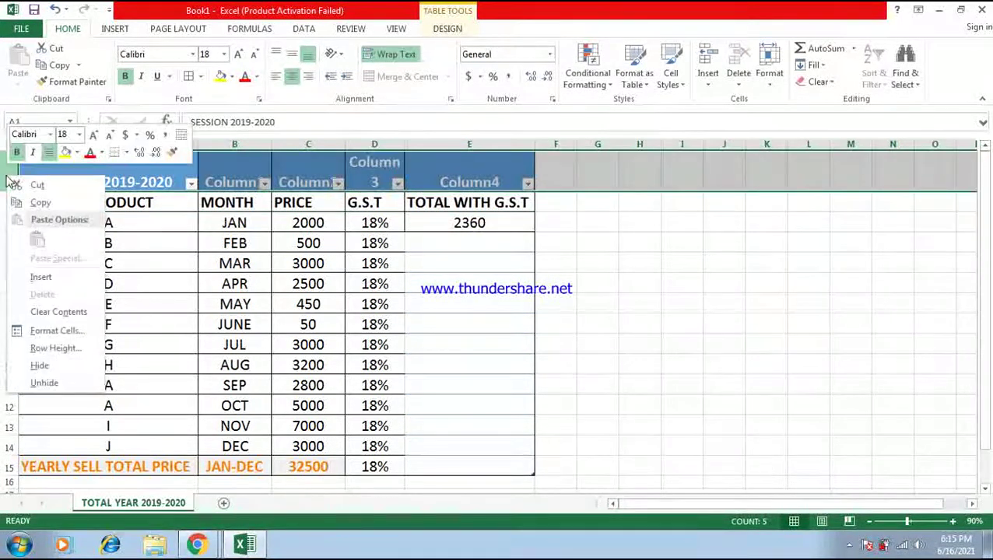
key("Escape")
mouse_move(88, 177)
left_mouse_down()
mouse_move(432, 365)
mouse_move(481, 470)
mouse_move(534, 473)
left_mouse_up()
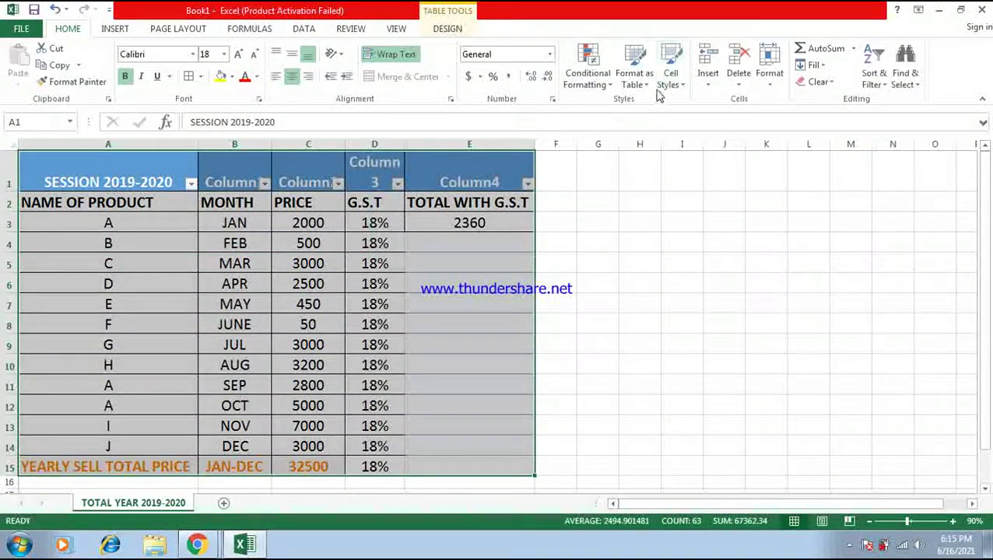
left_click(634, 70)
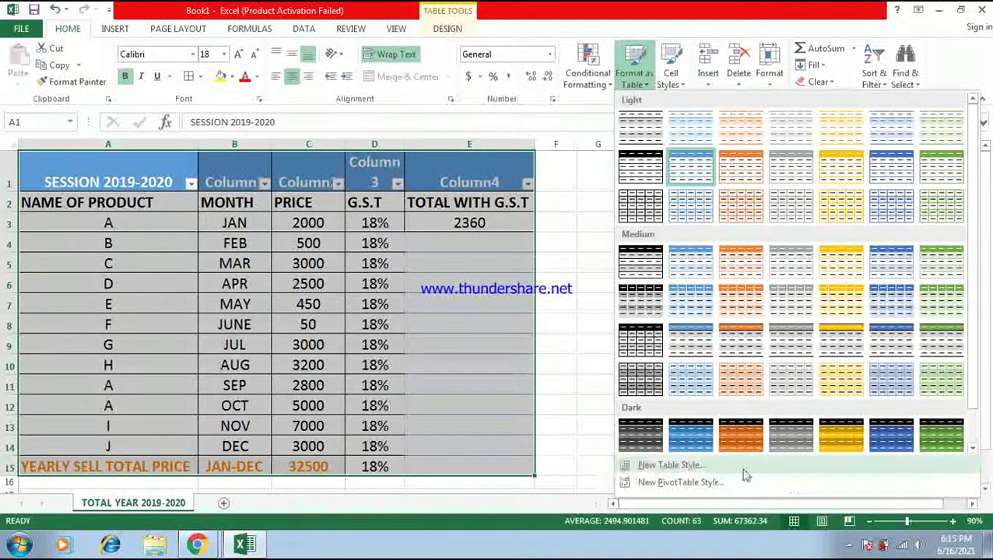
left_click(973, 448)
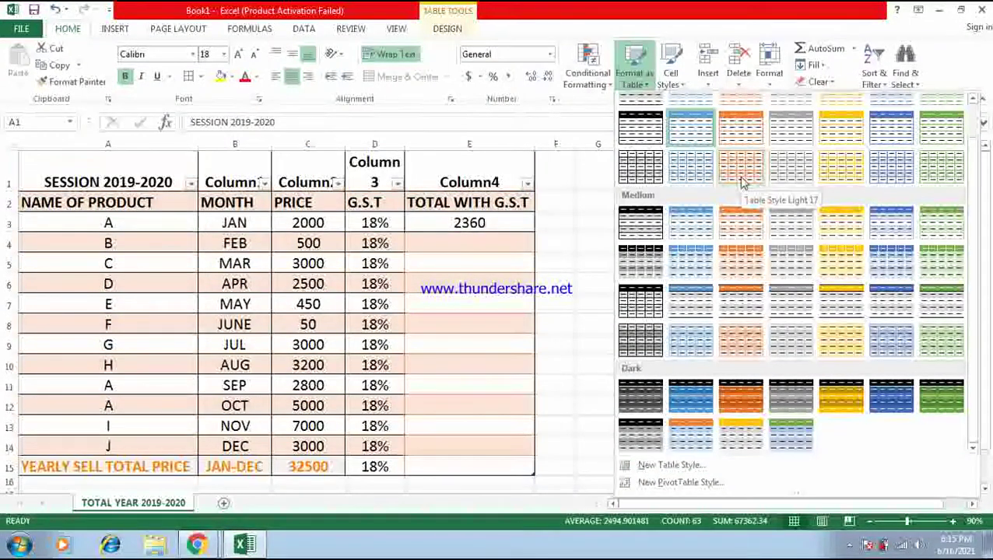
left_click(741, 182)
left_click(677, 261)
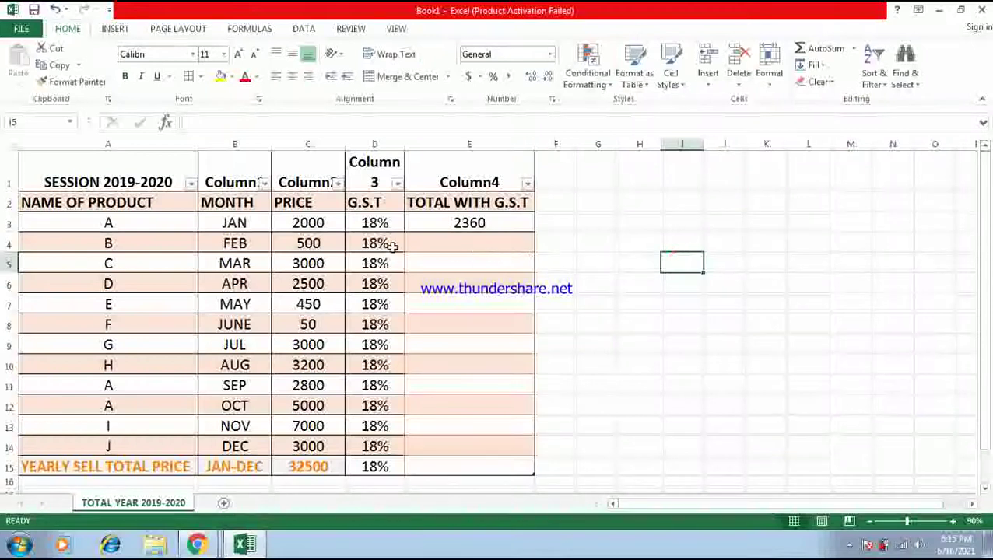
left_click(81, 161)
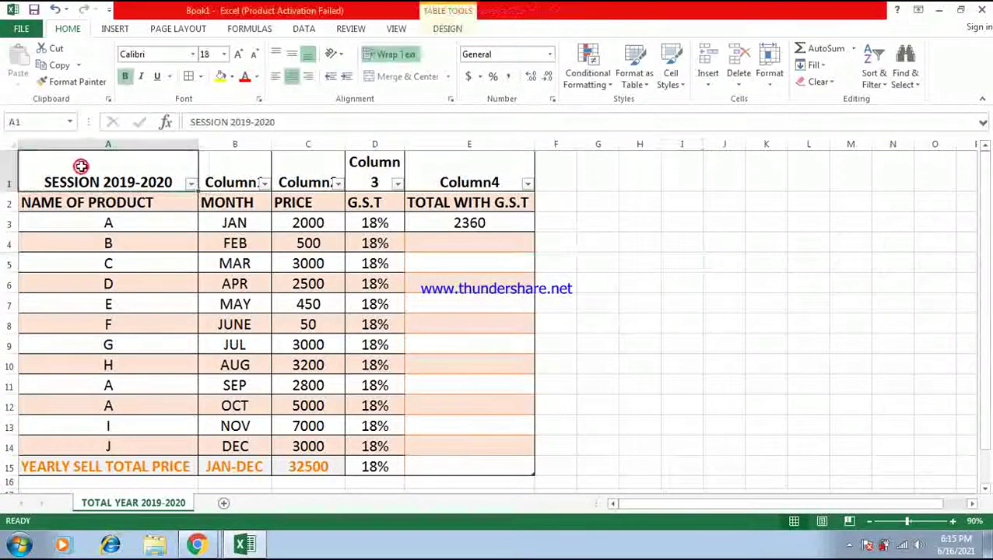
Step: Fill the E3 total formula down to E15, then go to File > Save As
left_click(451, 223)
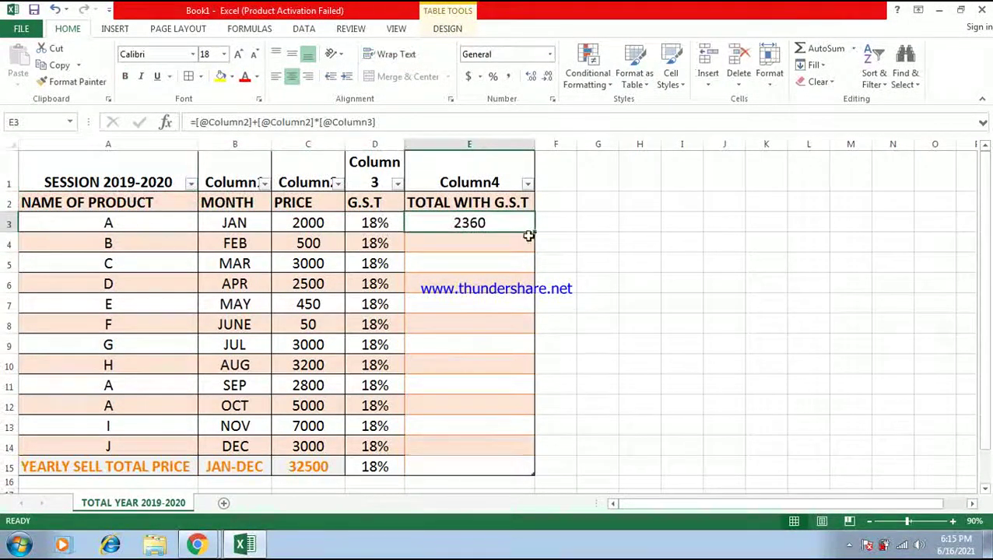
left_click_drag(533, 233, 534, 472)
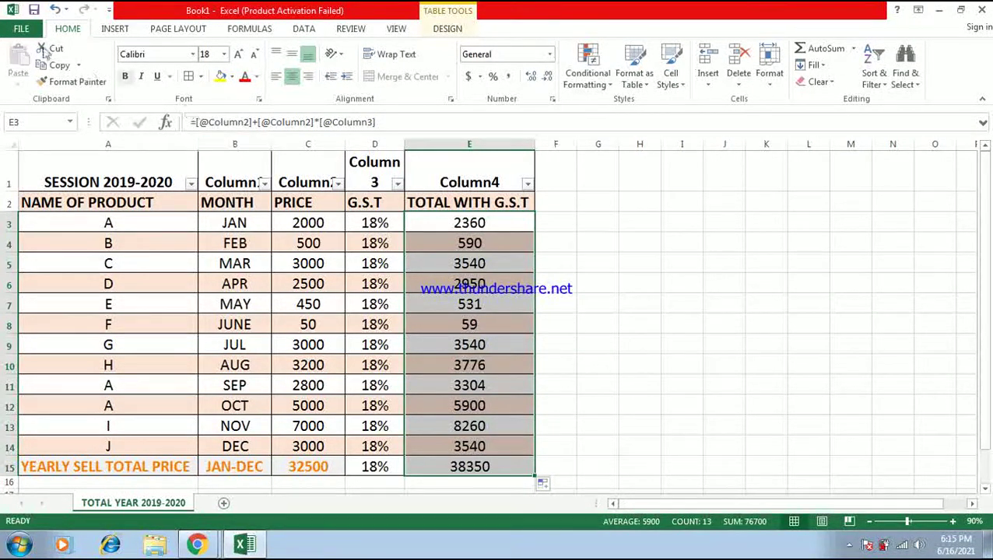
left_click(25, 31)
left_click(42, 175)
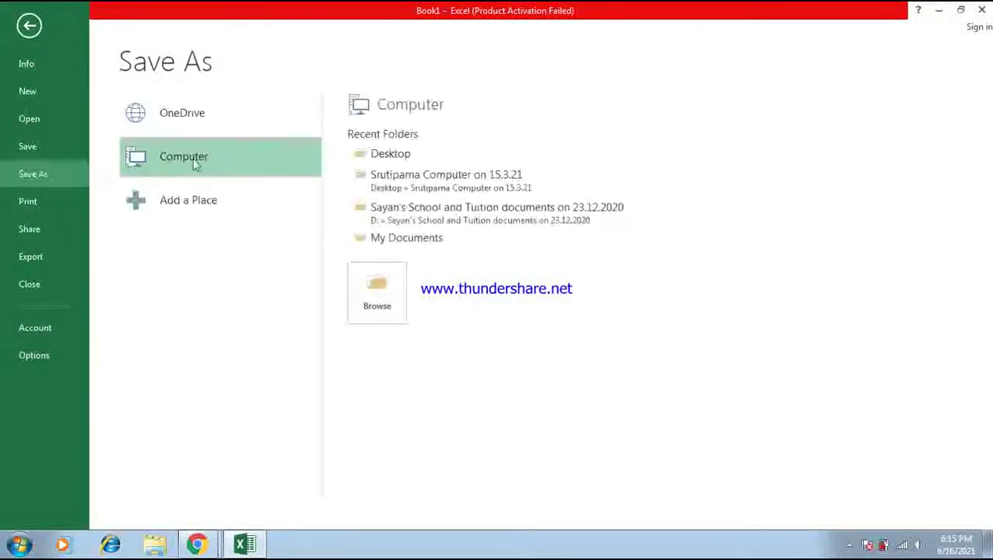
Step: Save the workbook to the Desktop as 'formula in excel'
left_click(375, 160)
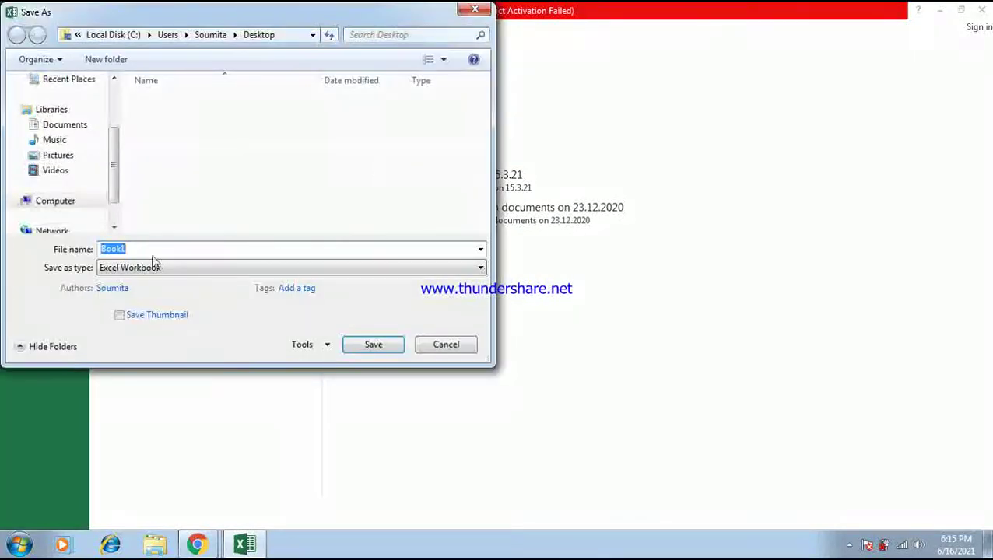
type("form")
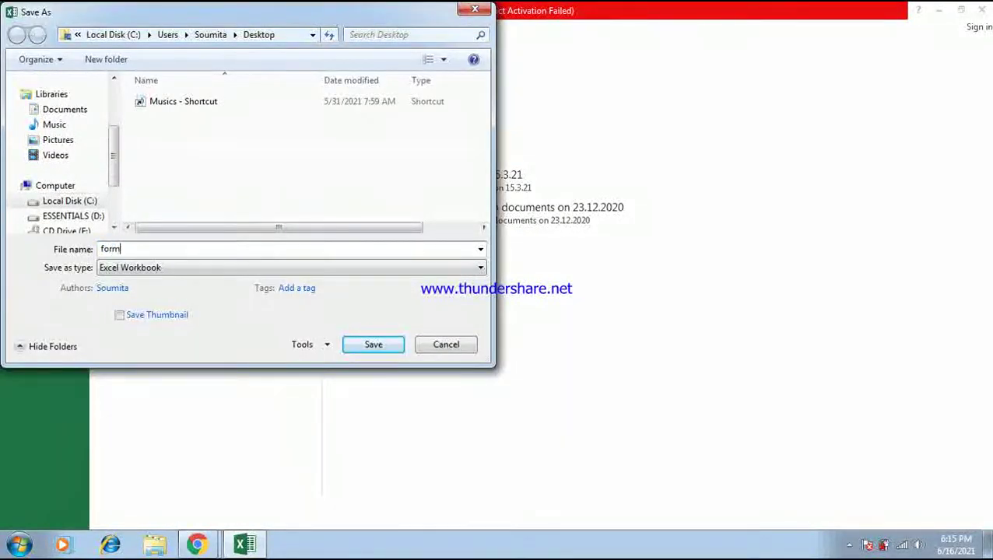
type(" excel")
left_click(383, 346)
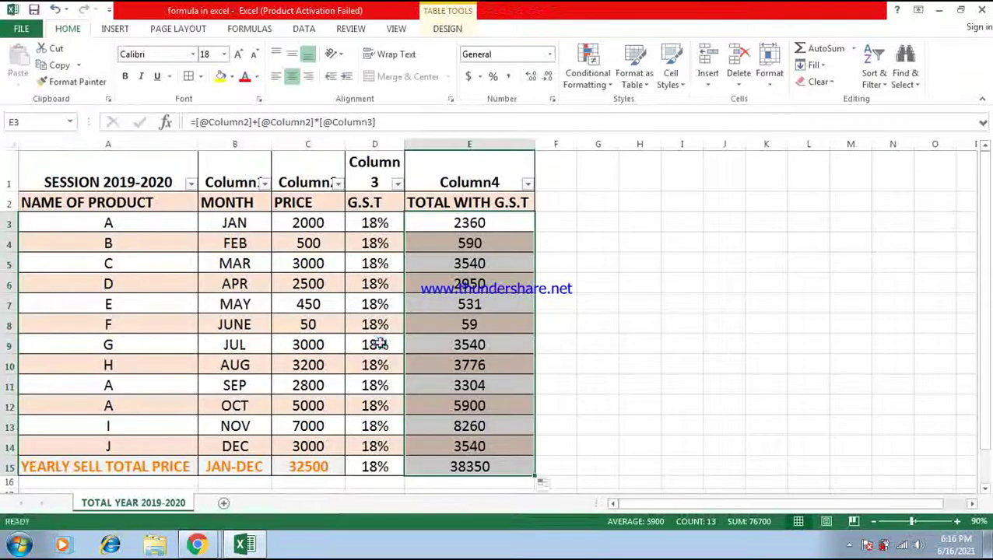
left_click(637, 327)
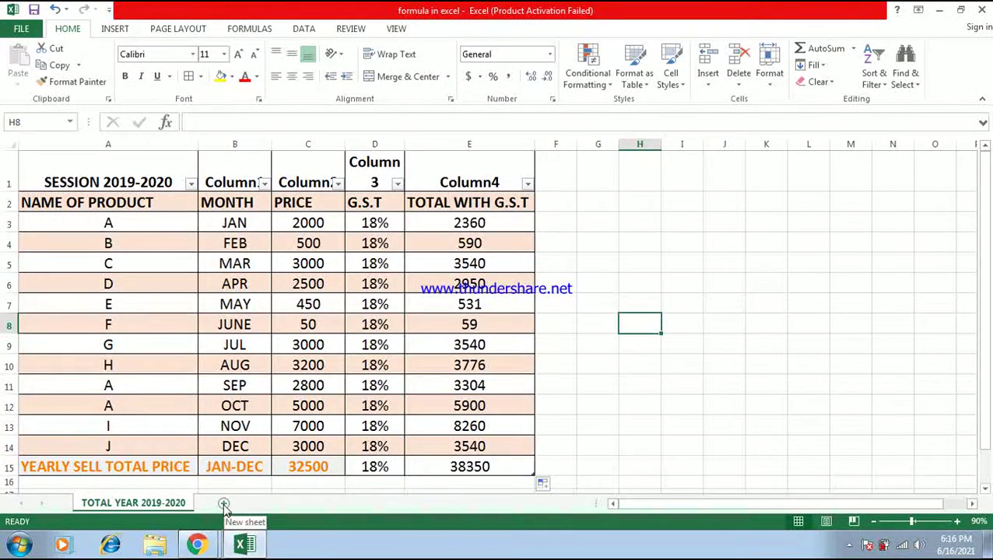
Step: Add a sheet named RELATIVE REFERENCE, then return to TOTAL YEAR 2019-2020 and select A2:E14
left_click(224, 504)
right_click(225, 504)
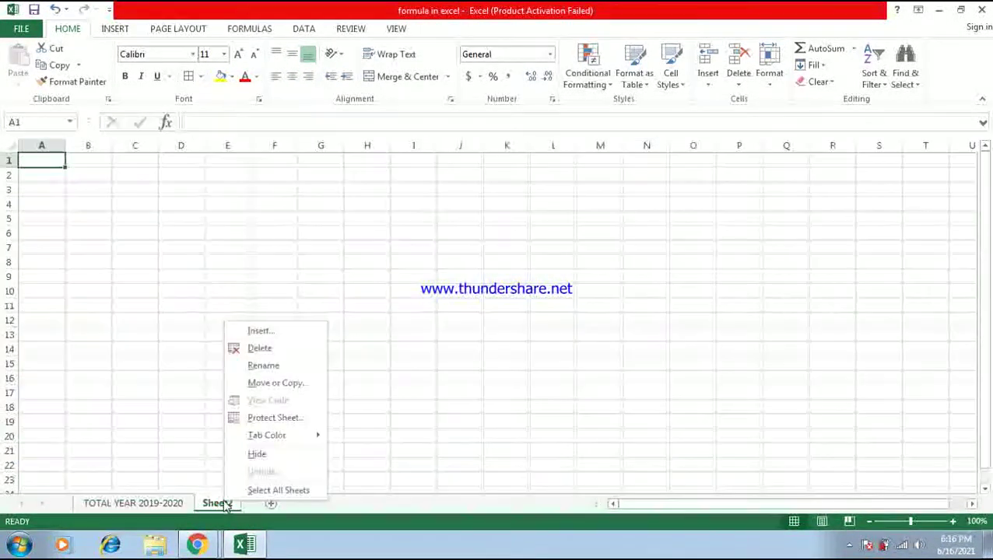
left_click(263, 366)
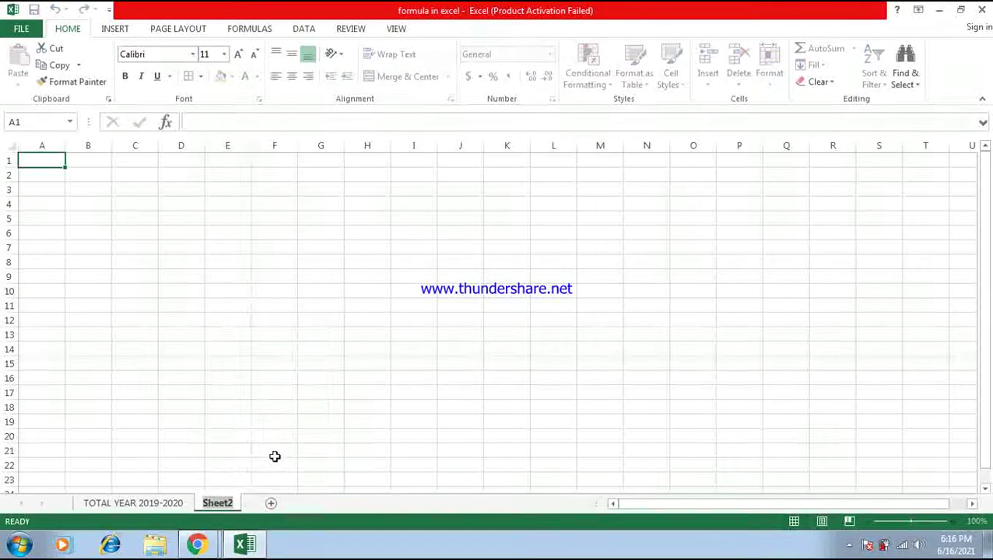
type("RELATIVE REFEREN")
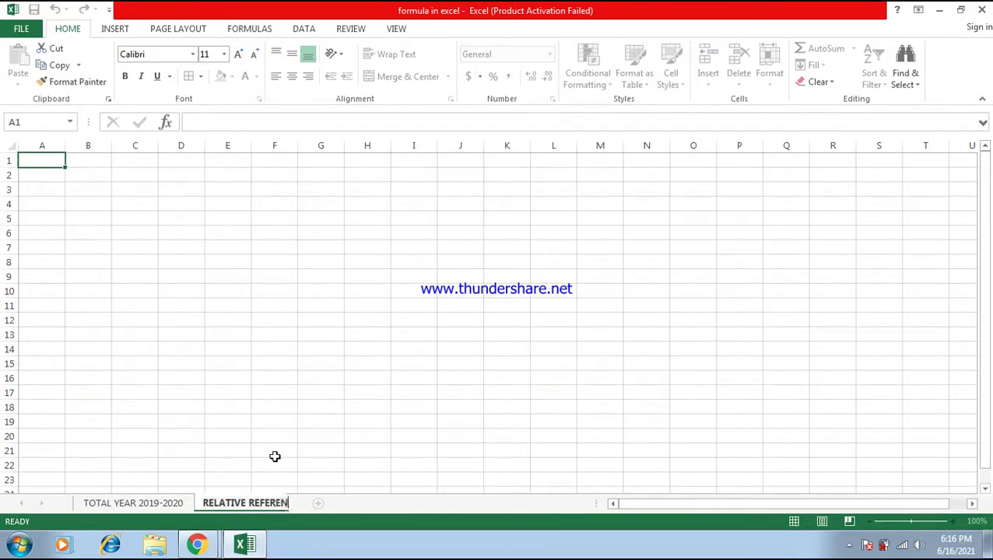
left_click(308, 385)
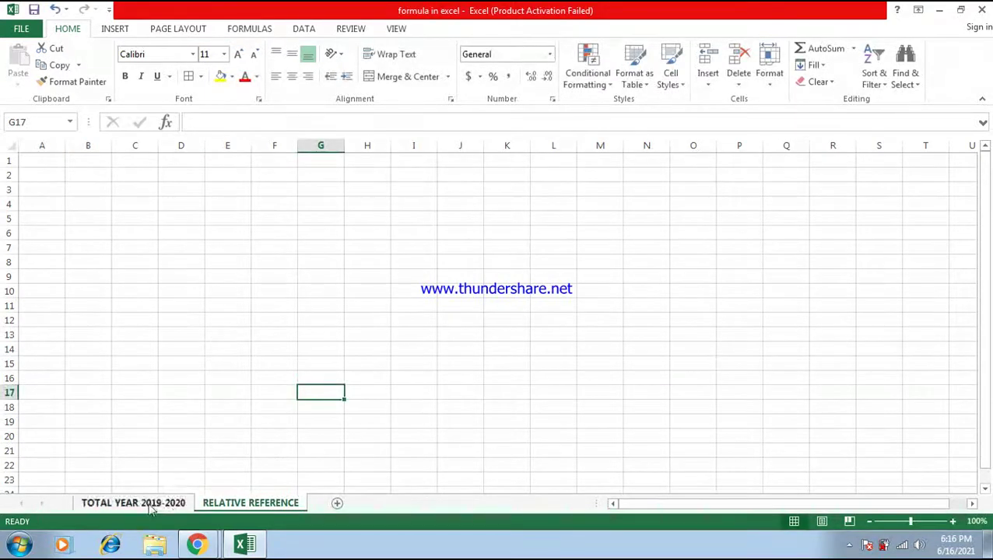
left_click(132, 503)
left_click_drag(47, 204, 499, 442)
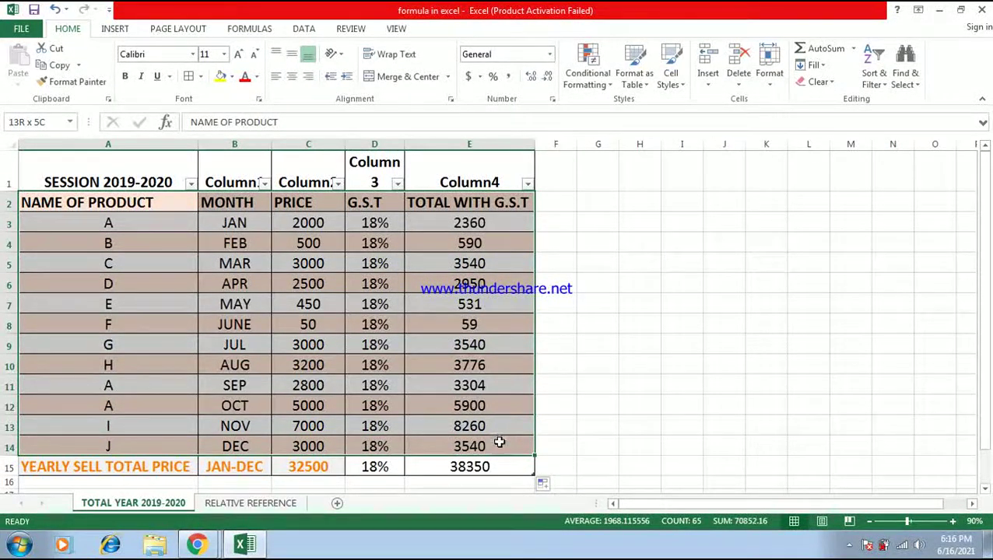
Step: Paste a copy of the table range A2:E15 into A1 of RELATIVE REFERENCE and autofit column E
left_click_drag(499, 442, 499, 461)
key("ctrl+c")
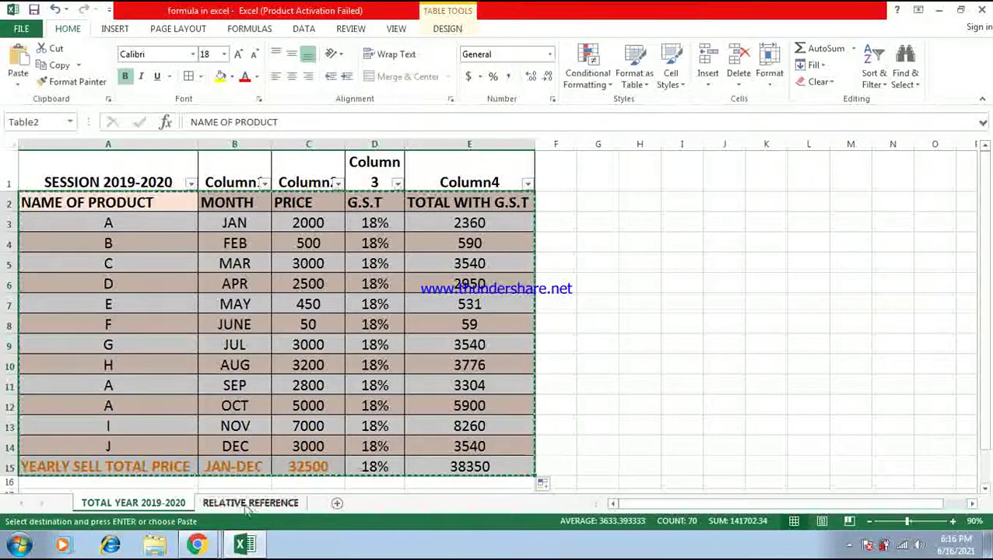
left_click(249, 504)
left_click(54, 164)
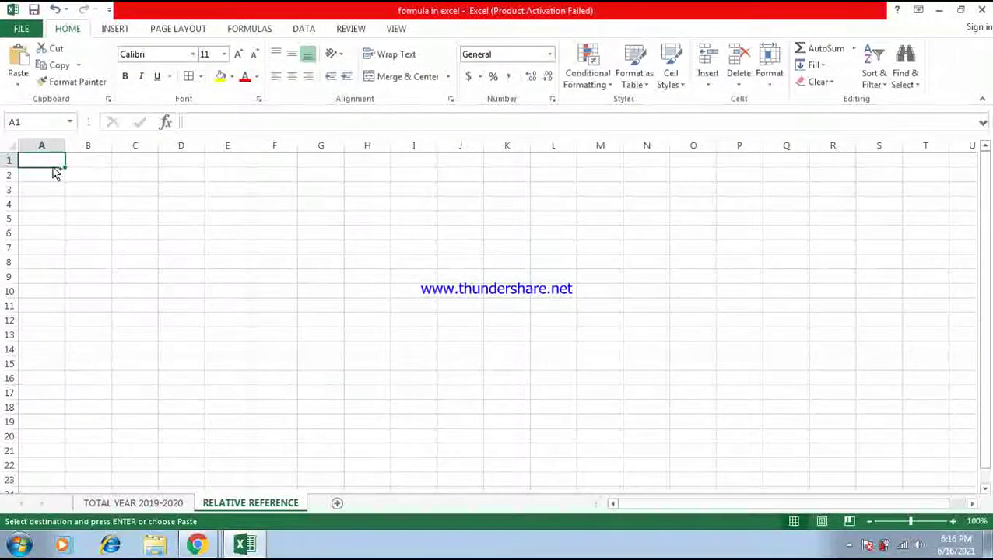
key("ctrl+v")
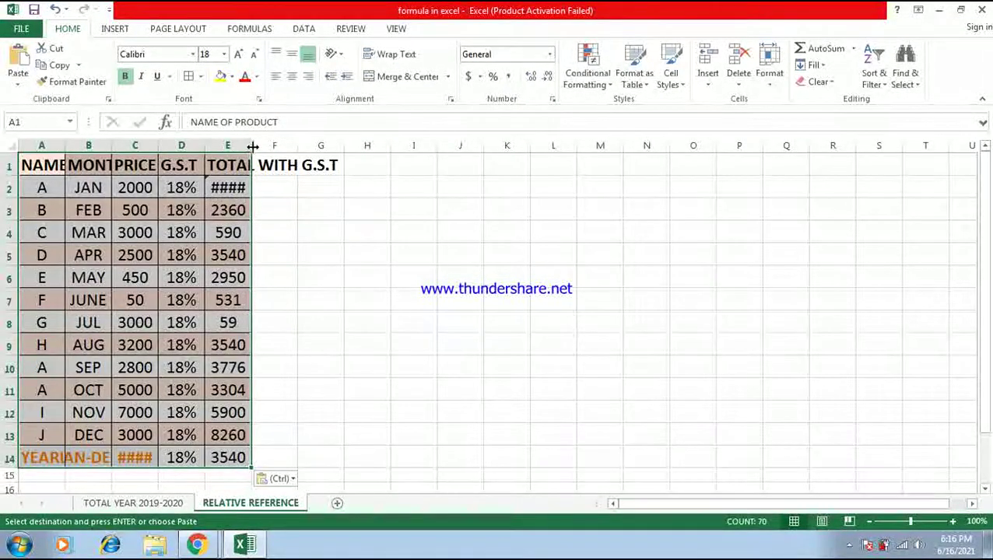
double_click(256, 146)
left_click(460, 277)
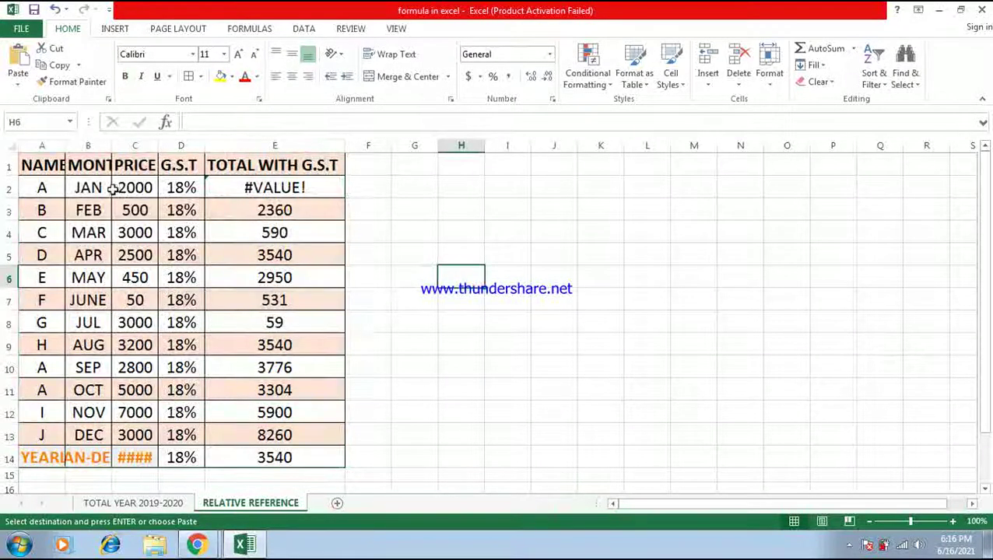
Step: Clear the copied TOTAL WITH G.S.T values in E2:E14
left_click_drag(280, 185, 283, 454)
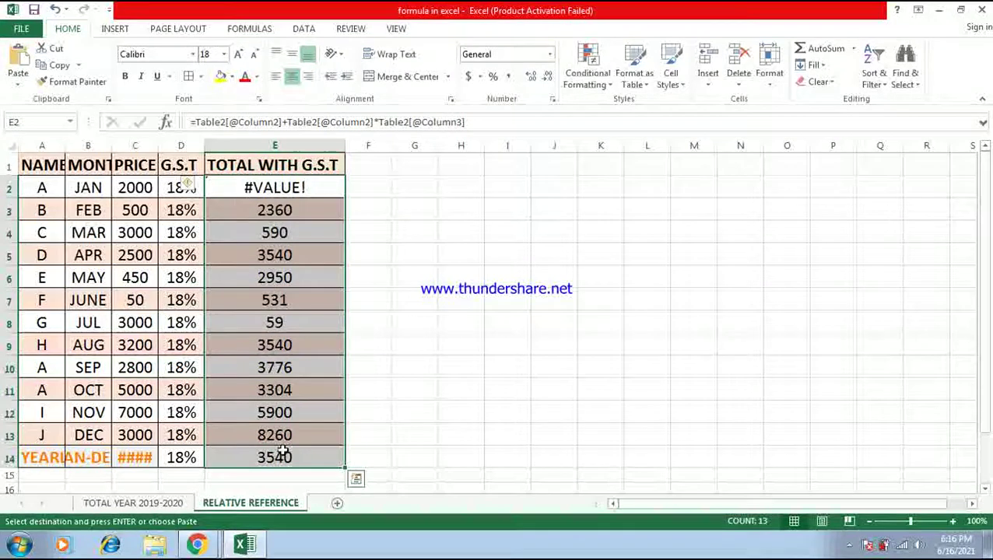
key("Delete")
left_click(467, 323)
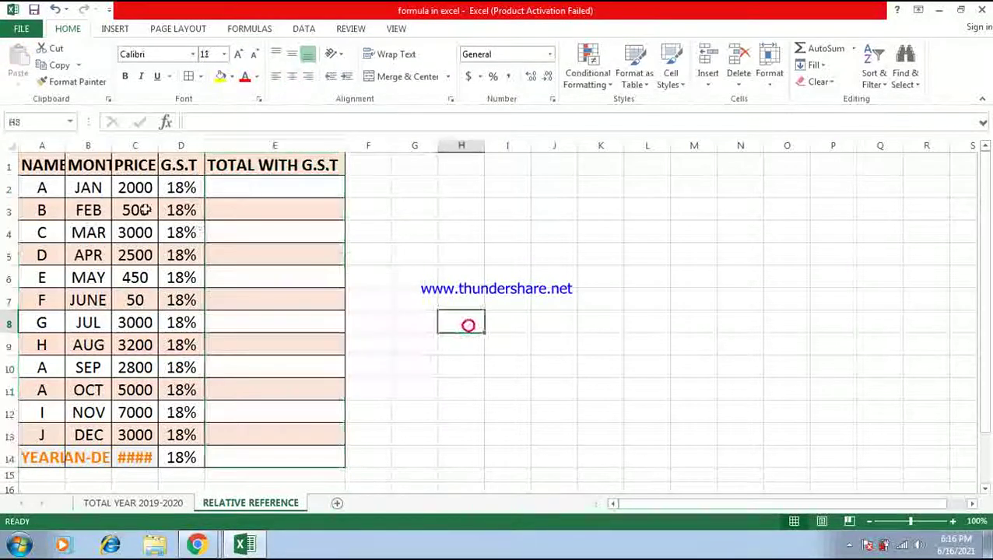
Step: Autofit columns A, B, C and D so values like 32500 show fully
double_click(111, 146)
double_click(66, 146)
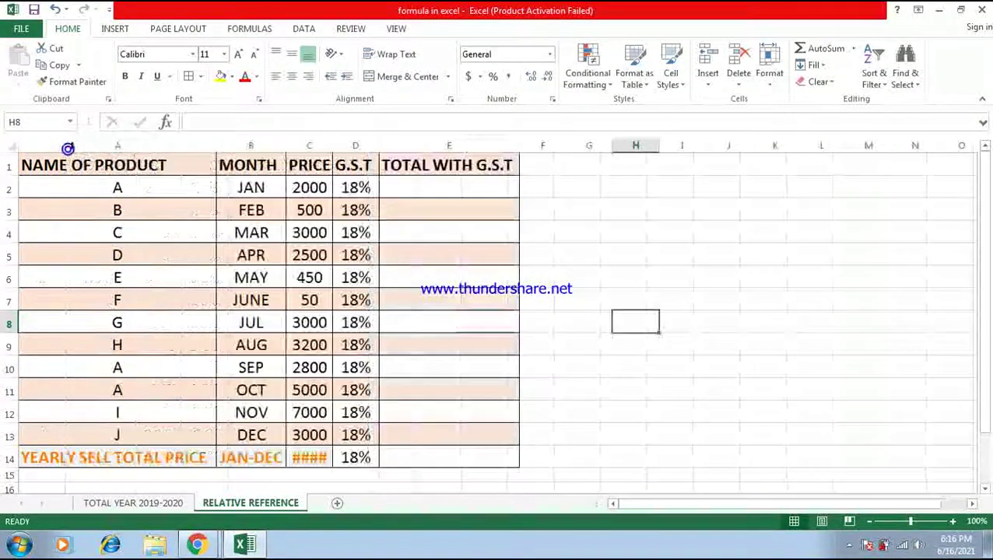
double_click(333, 146)
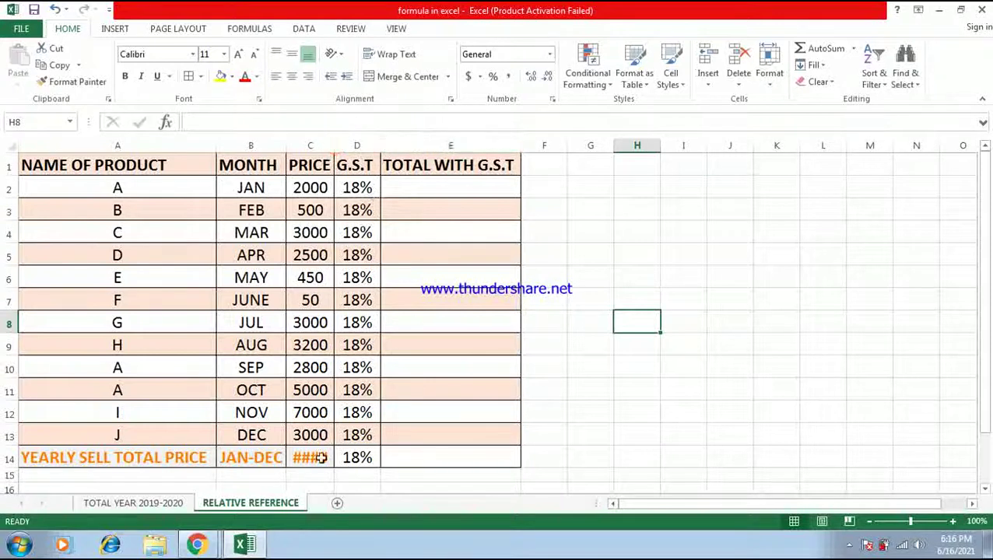
double_click(333, 146)
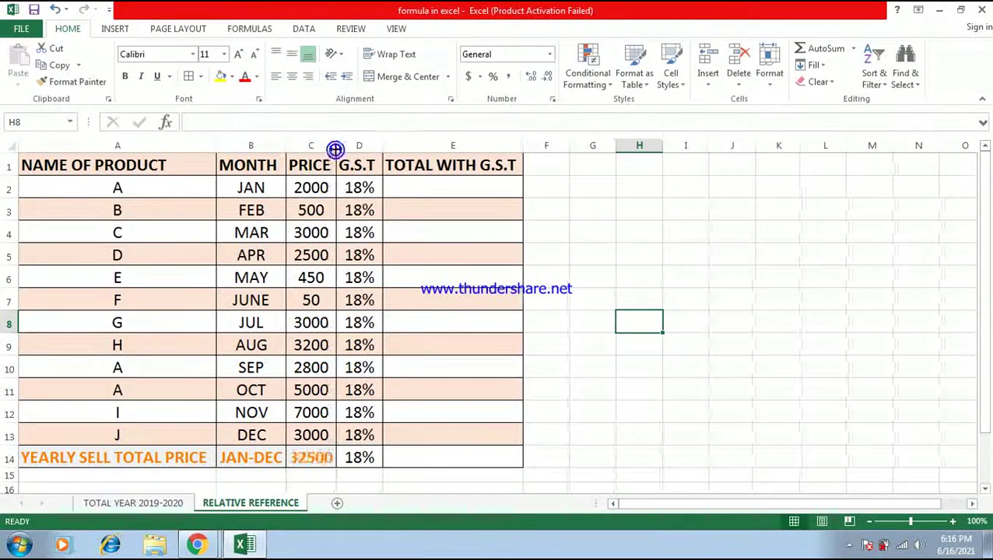
double_click(380, 146)
left_click(588, 208)
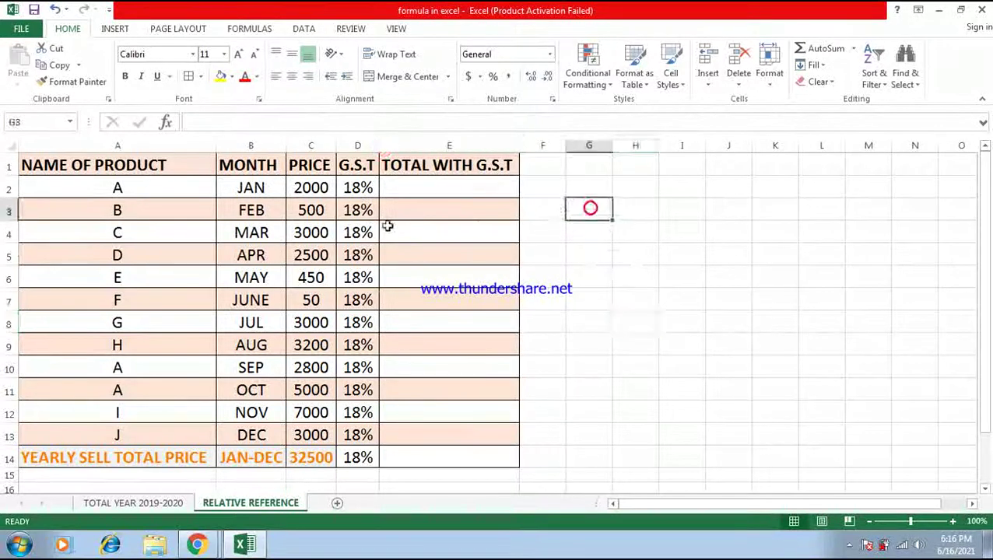
Step: Delete the repeated 18% values and merge D2:D13 into one 18% cell
left_click_drag(361, 208, 366, 457)
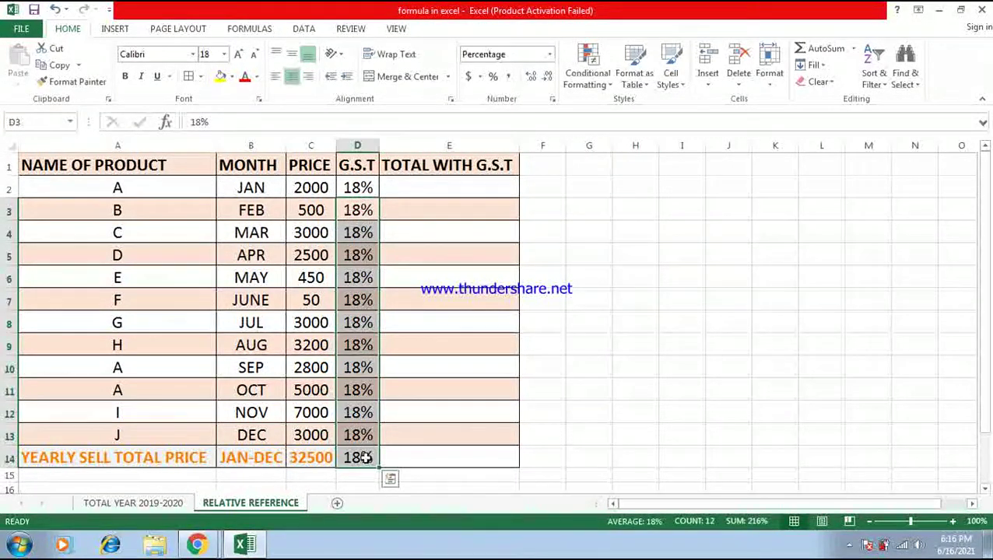
key("Delete")
left_click(424, 461)
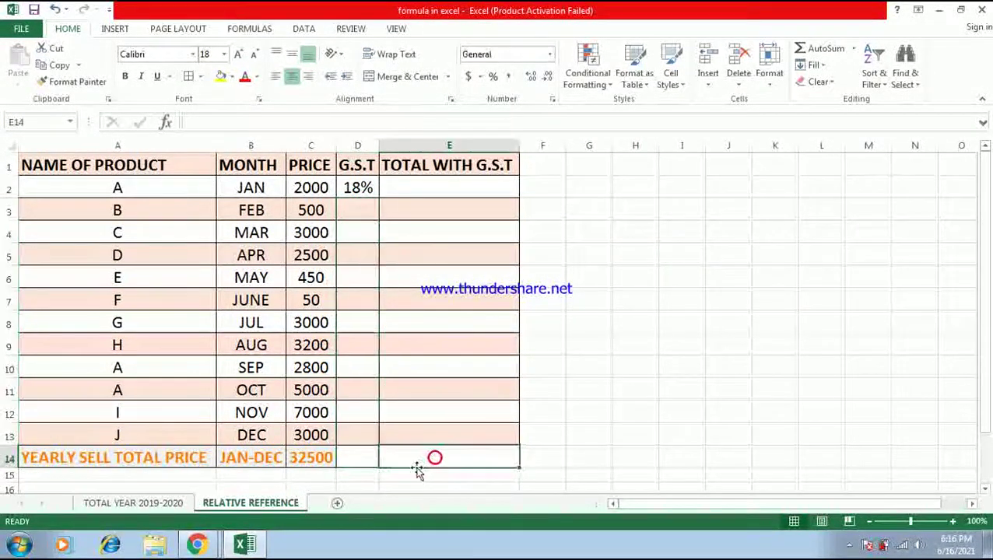
left_click(359, 187)
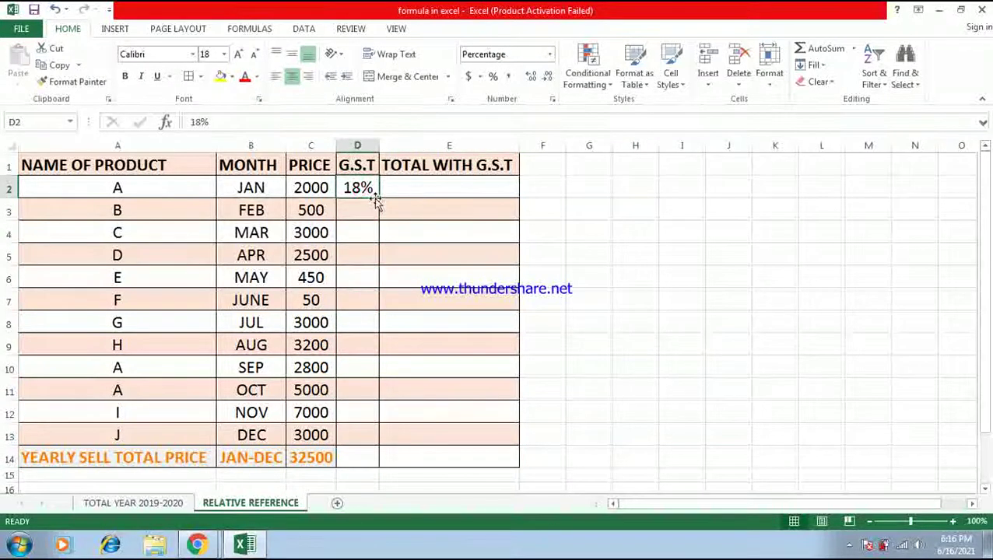
left_click_drag(362, 189, 361, 432)
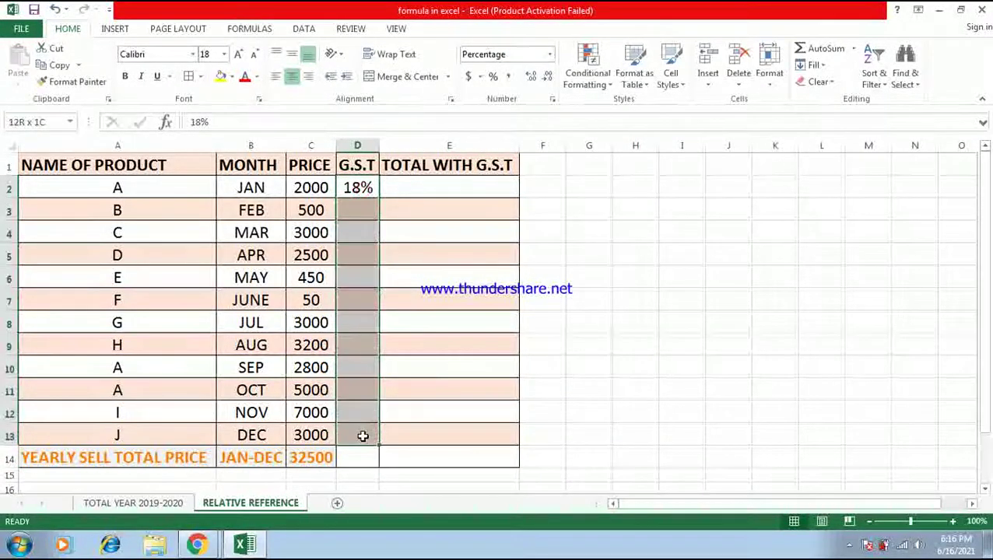
left_click(401, 78)
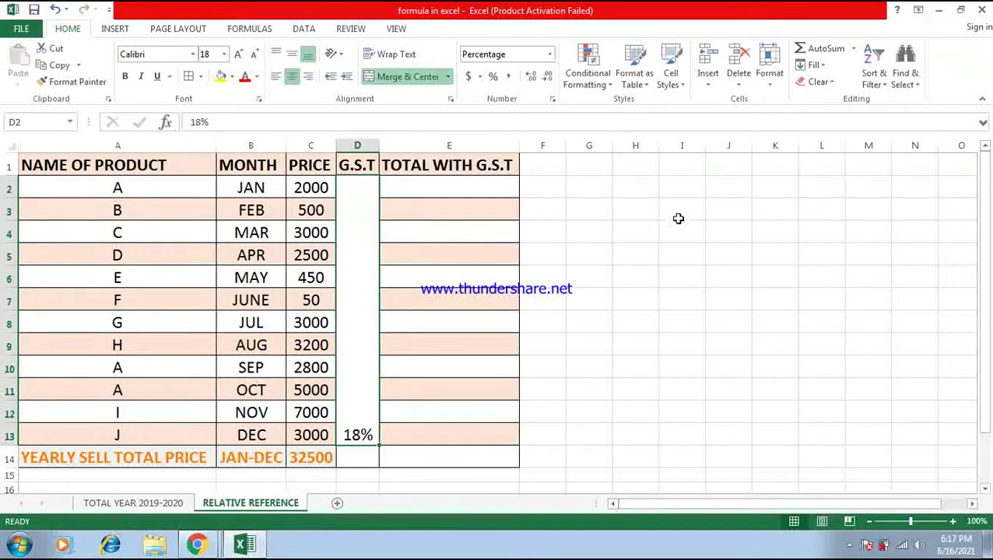
Step: Stack the merged 18% cell's text vertically and enlarge its font
left_click(336, 53)
left_click(360, 108)
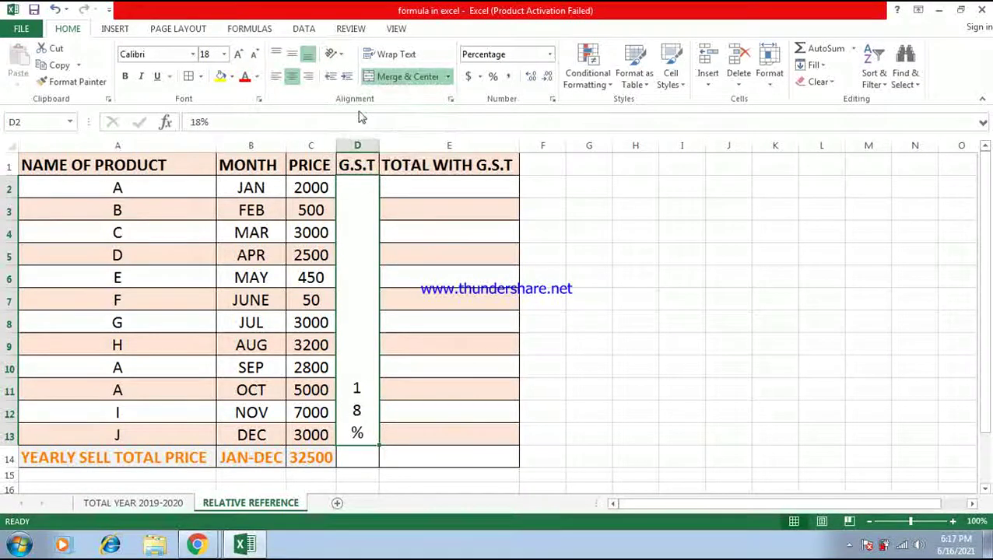
left_click(238, 56)
left_click(239, 56)
left_click(239, 56)
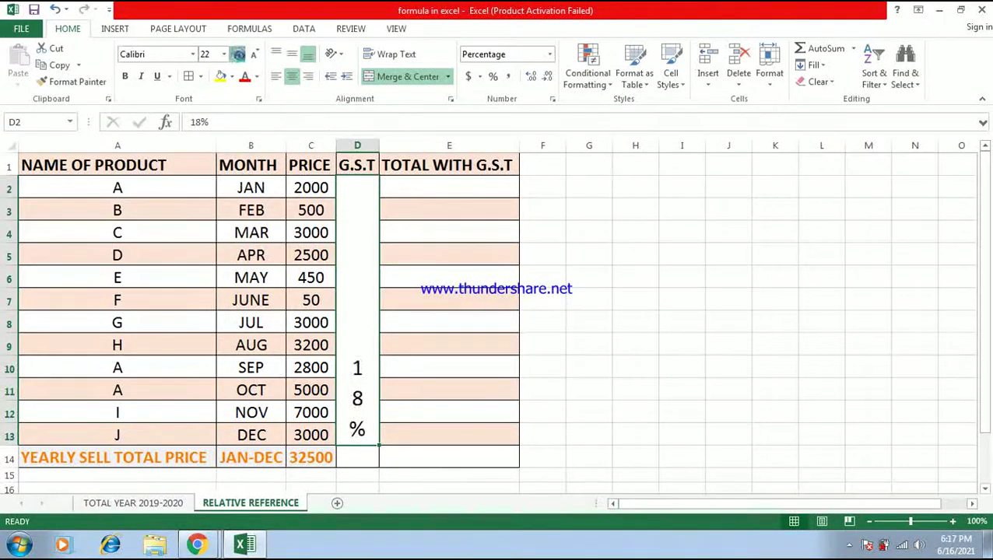
left_click(239, 56)
left_click(239, 56)
left_click(239, 56)
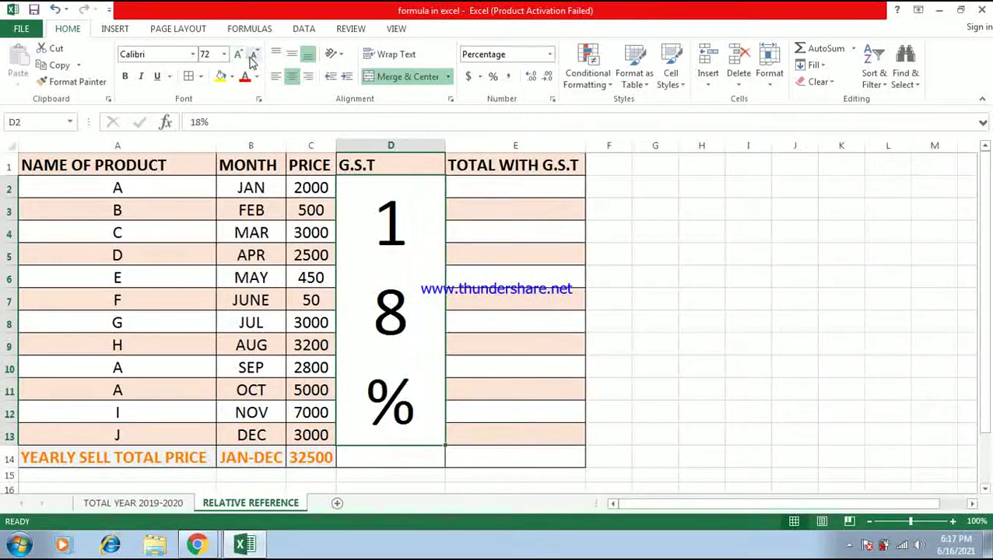
left_click(250, 58)
Step: Give the merged 18% G.S.T cell a light-blue fill
left_click(751, 230)
left_click(405, 268)
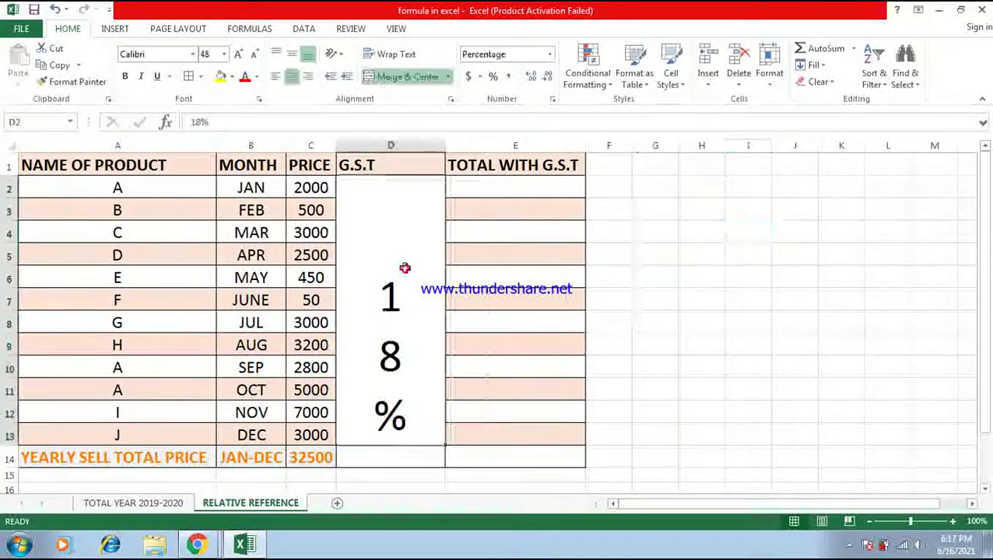
left_click(231, 79)
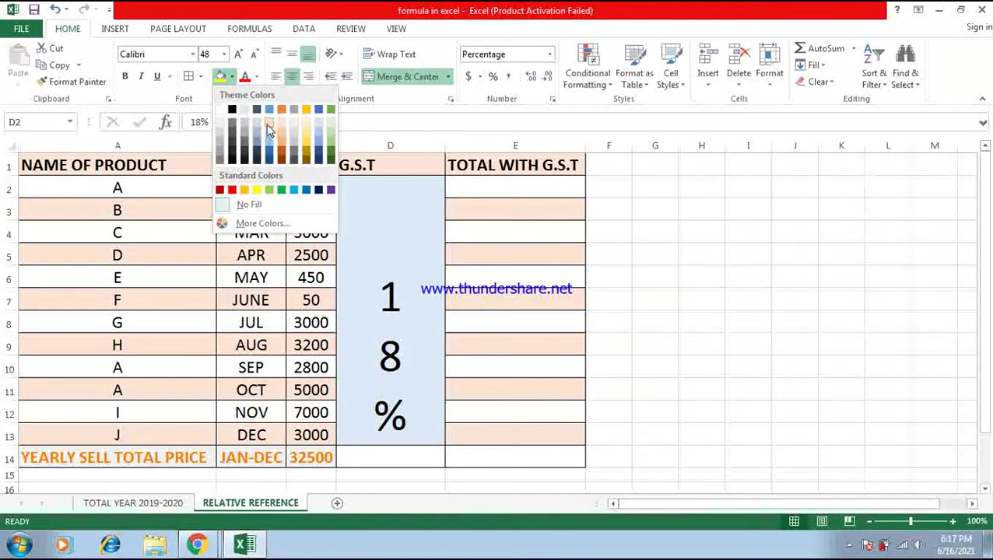
left_click(269, 122)
Step: Centre the contents of the product table A1:E13
left_click(681, 237)
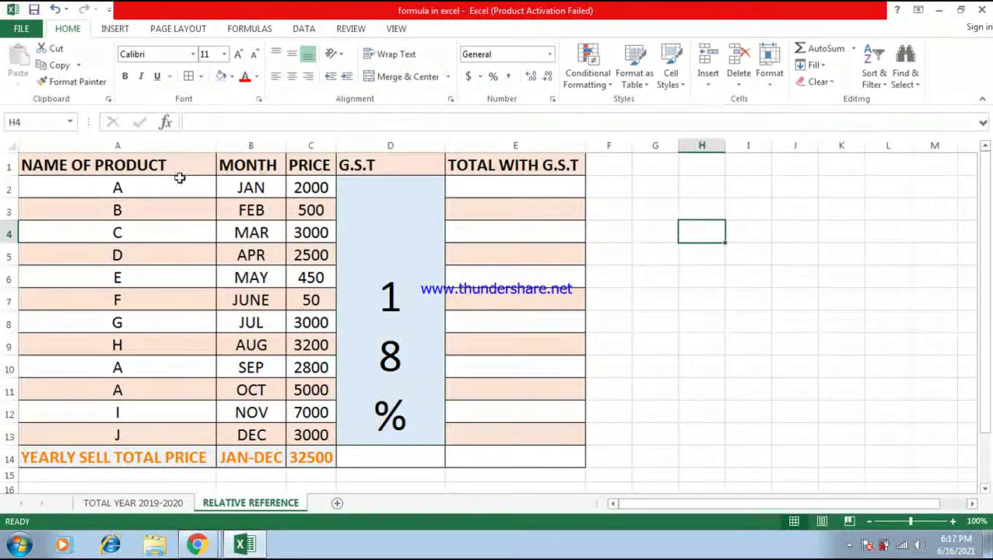
mouse_move(122, 166)
left_mouse_down()
mouse_move(495, 200)
mouse_move(580, 346)
left_mouse_up()
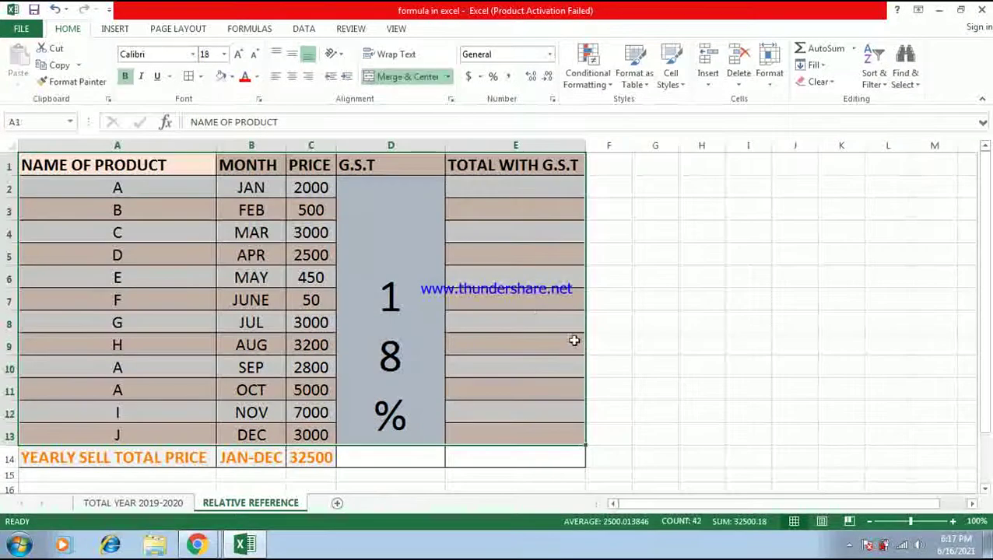
left_click(291, 75)
left_click(292, 75)
left_click(292, 75)
left_click(698, 277)
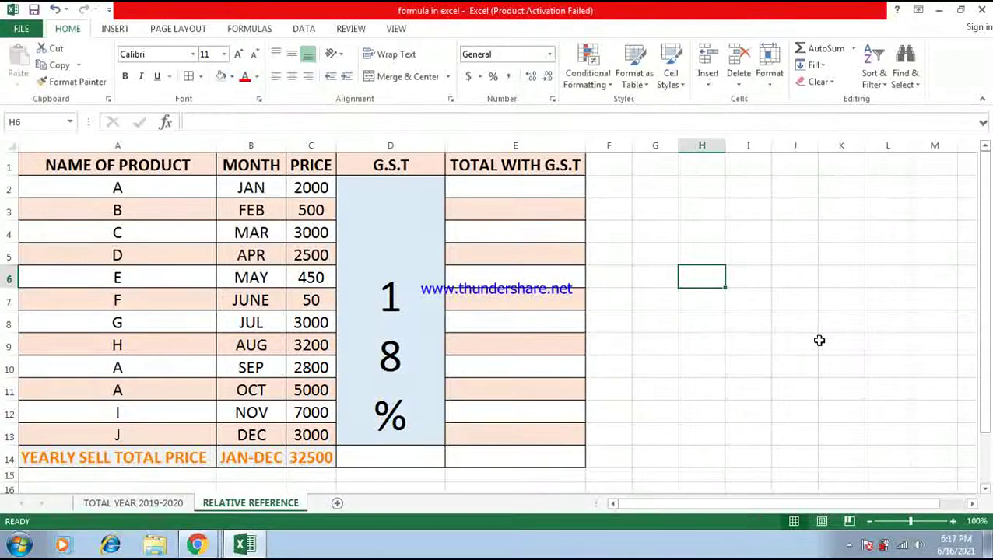
Step: Enter =C2+C2*D2 in E2 by clicking the cells, giving January's total of 2360
left_click(487, 188)
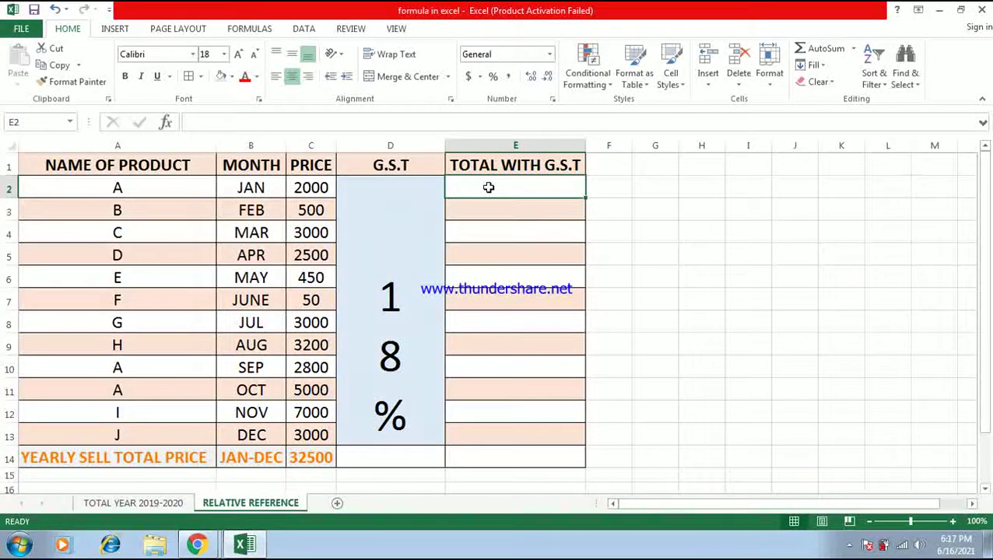
type("=")
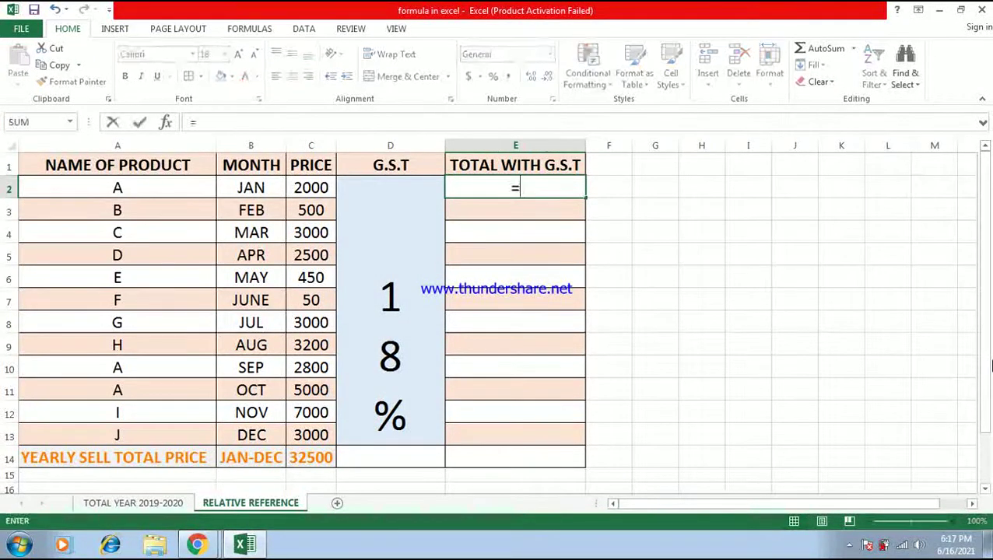
left_click(322, 187)
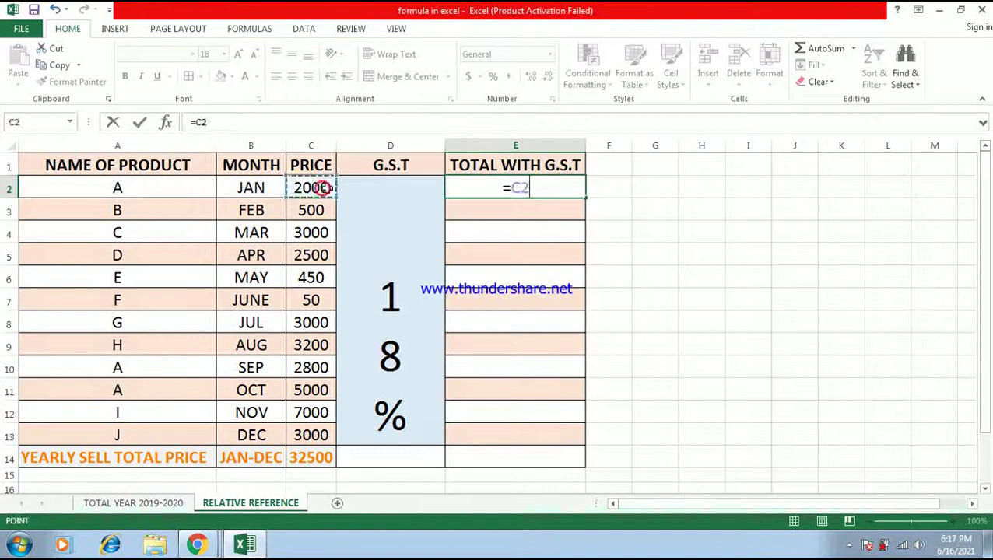
type("+")
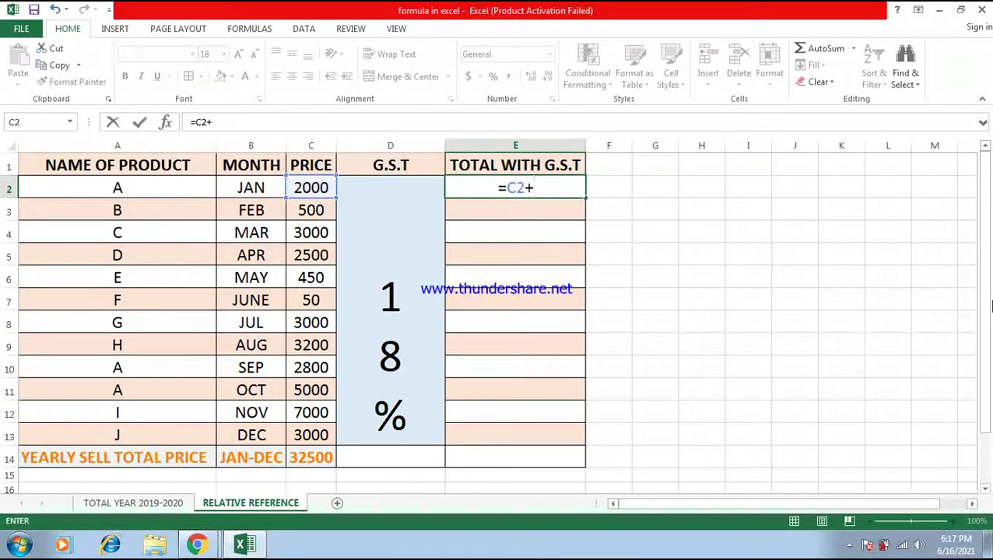
left_click(304, 186)
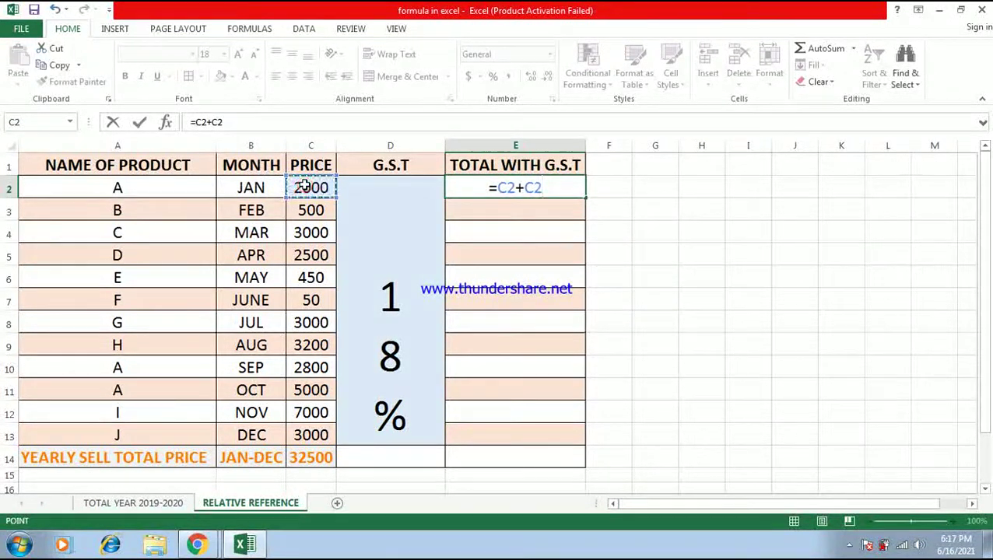
type("*")
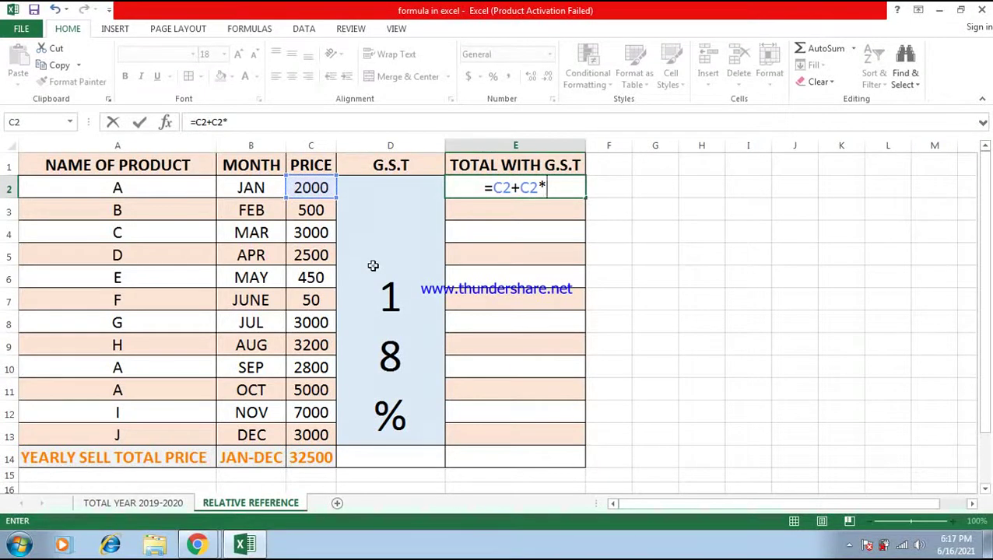
left_click(372, 262)
key("Return")
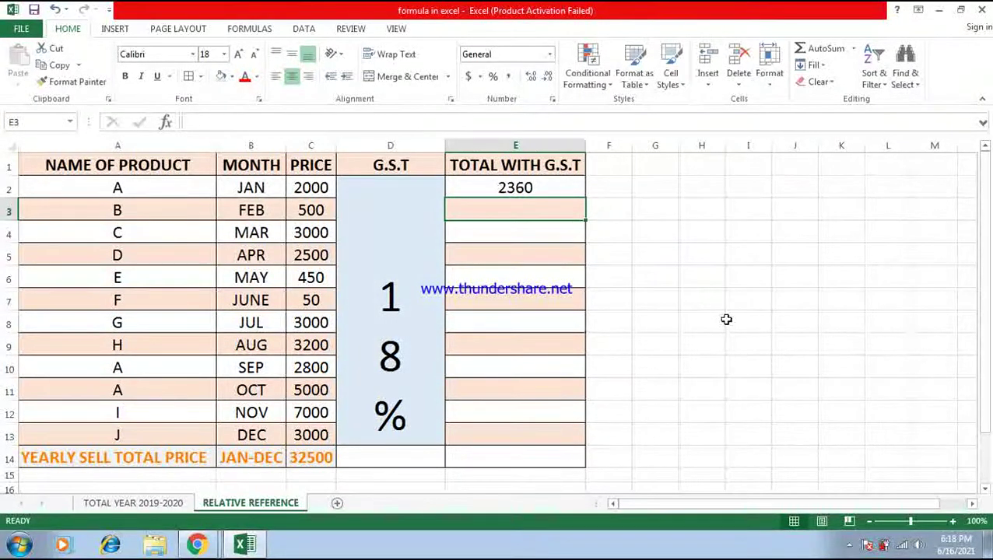
Step: Fill E2's total formula down to E13 and inspect the copied formula in E3
left_click(536, 190)
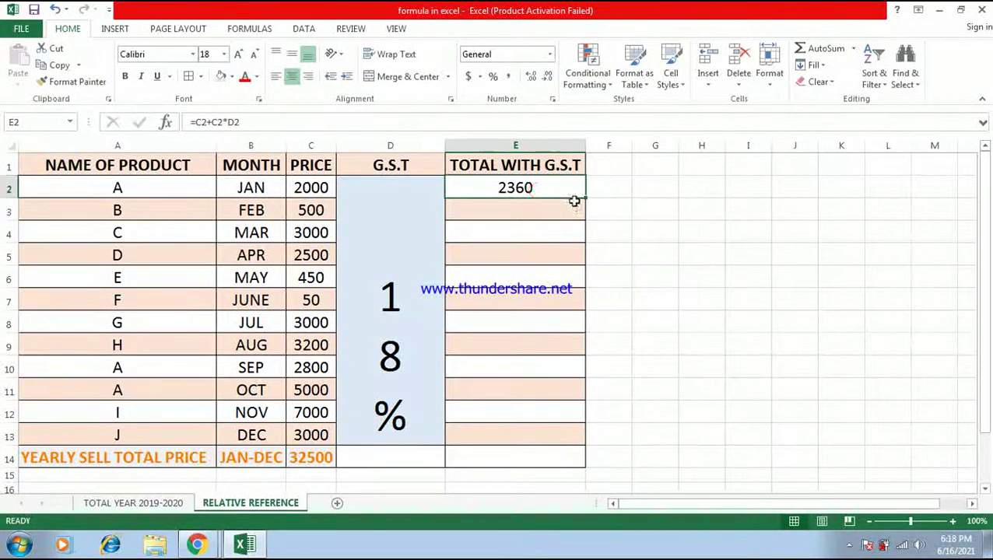
left_click_drag(585, 200, 583, 442)
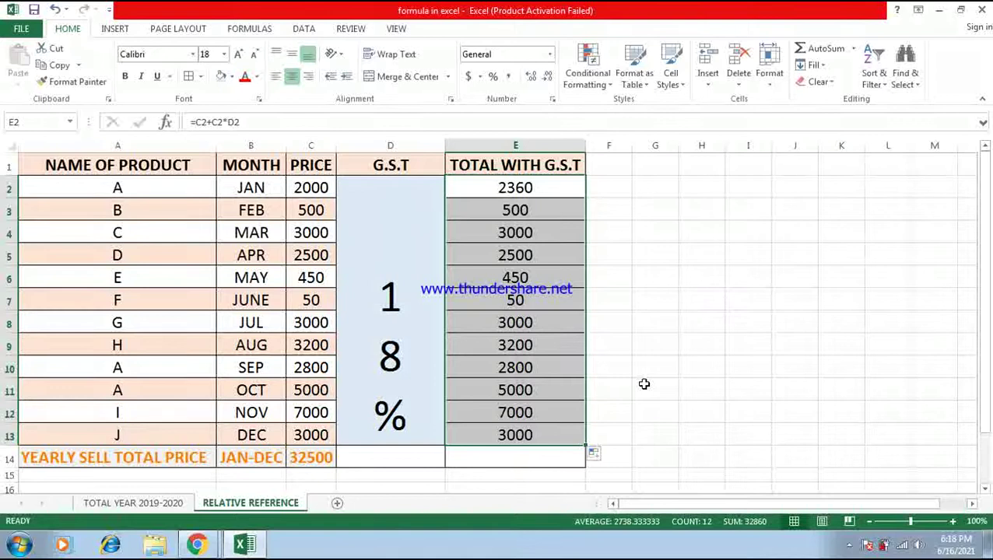
left_click(520, 211)
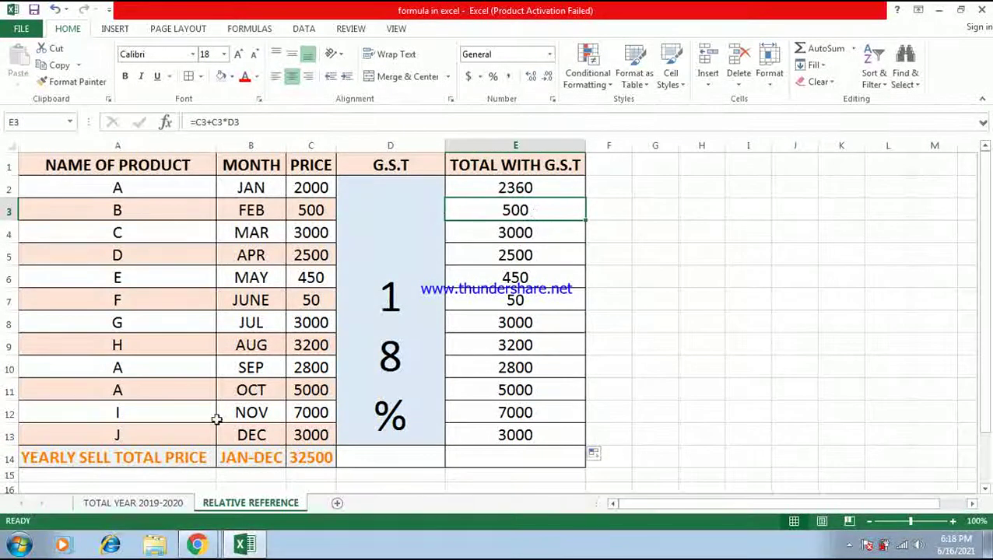
left_click(148, 503)
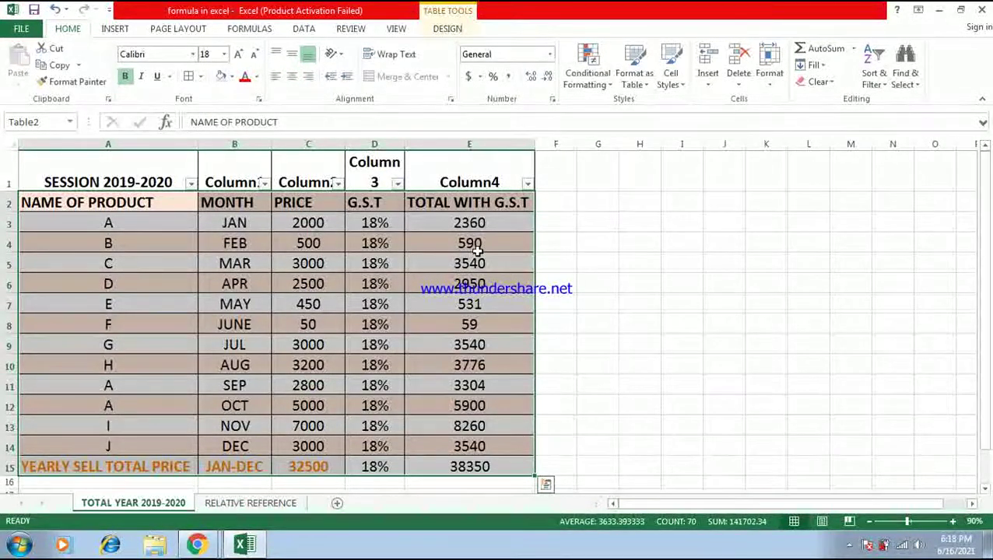
left_click(269, 504)
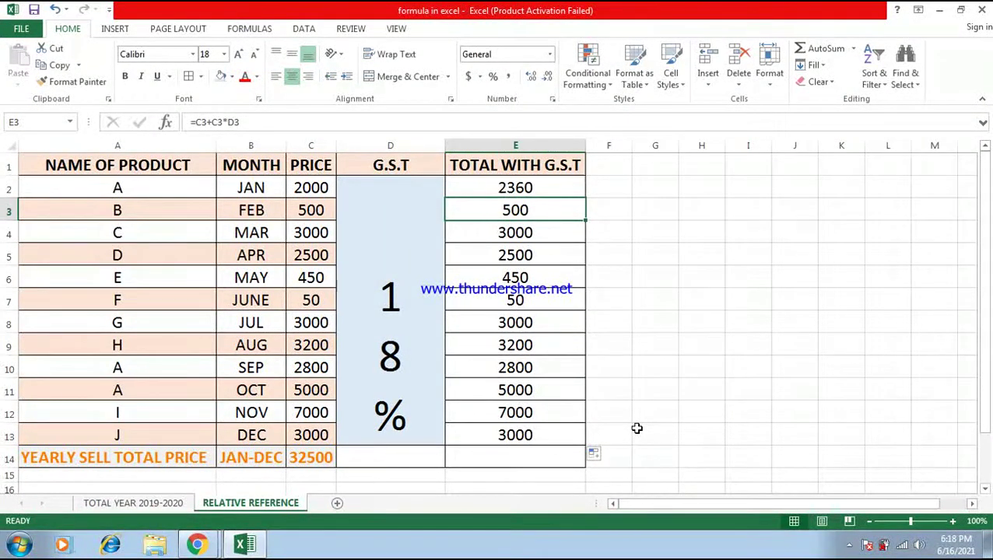
left_click(379, 230)
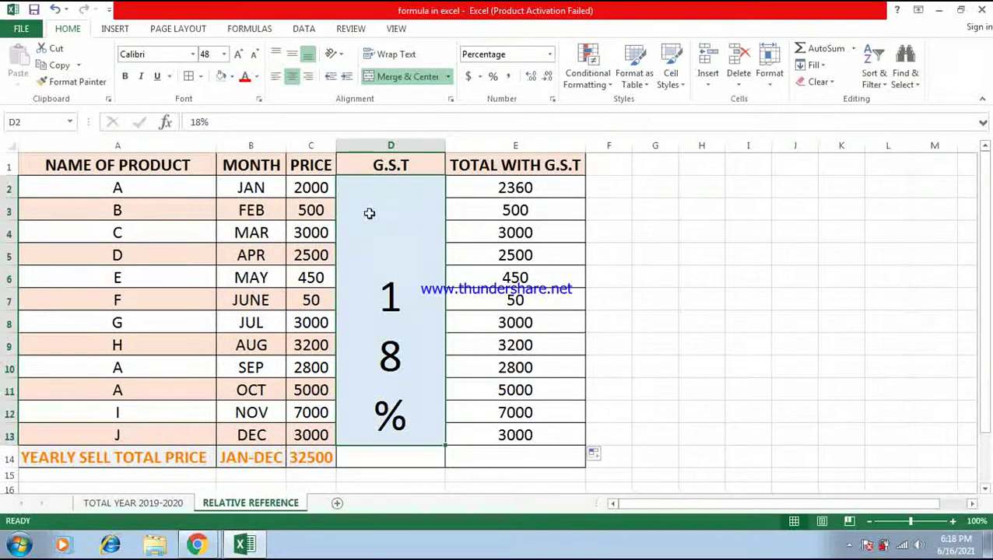
Step: Rename the RELATIVE REFERENCE sheet tab to 'RELATIVE -ABSOLUTE REF IN EXCEL'
right_click(300, 503)
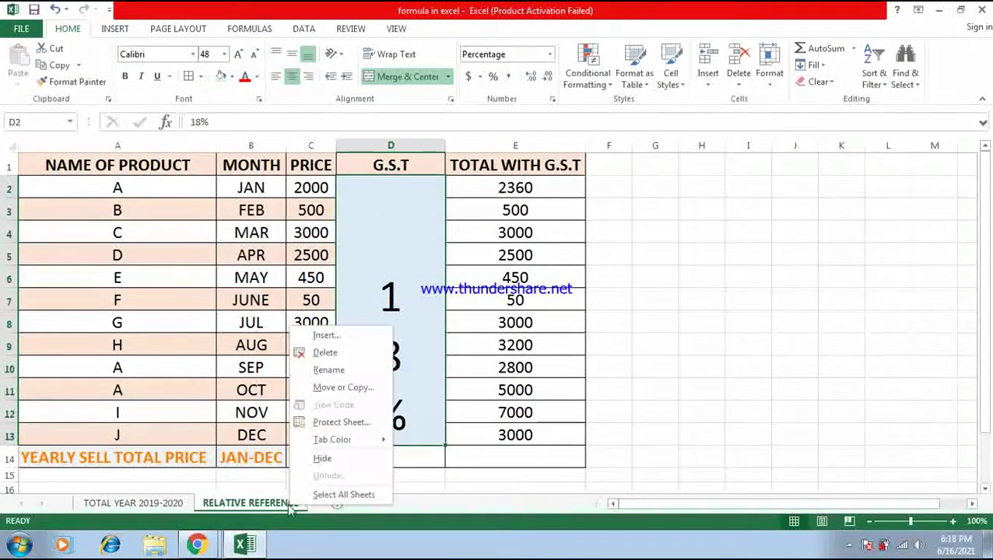
left_click(317, 372)
key("BackSpace")
key("BackSpace")
key("BackSpace")
key("BackSpace")
key("BackSpace")
key("BackSpace")
key("BackSpace")
key("BackSpace")
key("BackSpace")
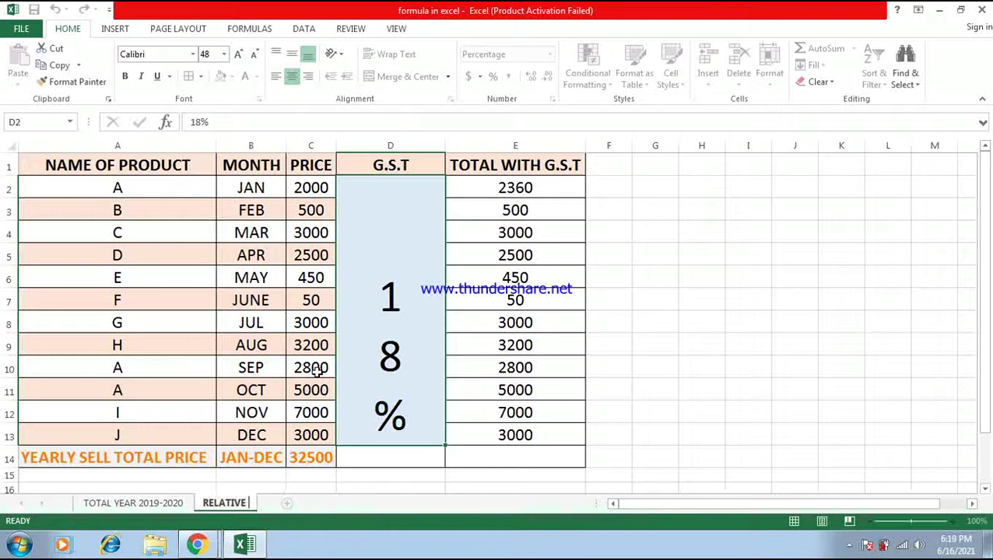
type("BSO")
type("LUTE REF IN EXCEL")
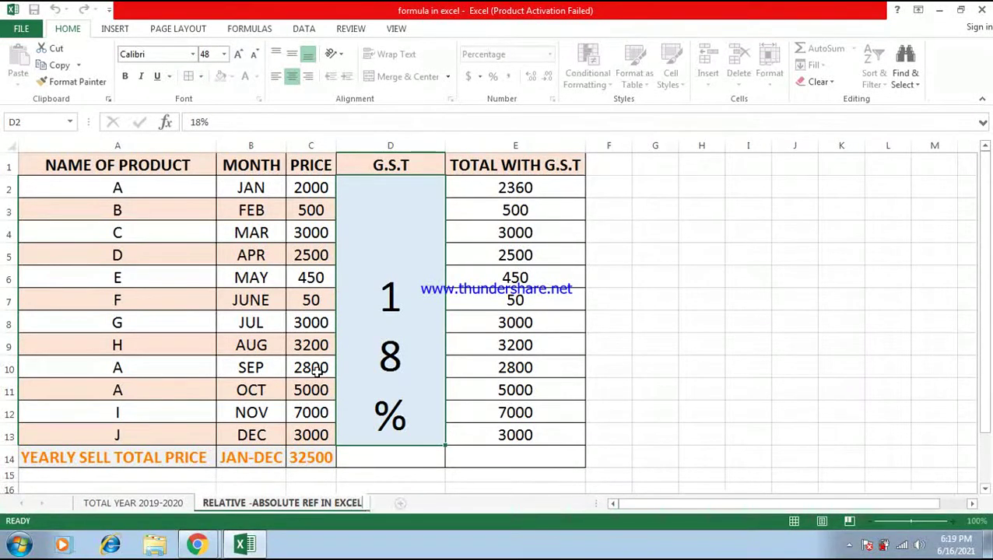
left_click(761, 235)
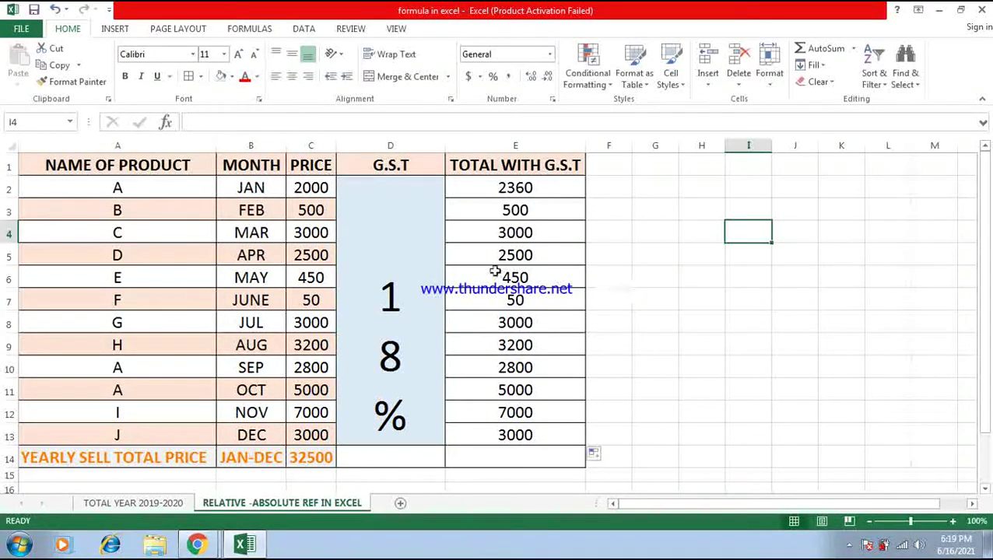
Step: Type a note in A15 explaining the 18% cell must be fixed with dollar signs
left_click(390, 265)
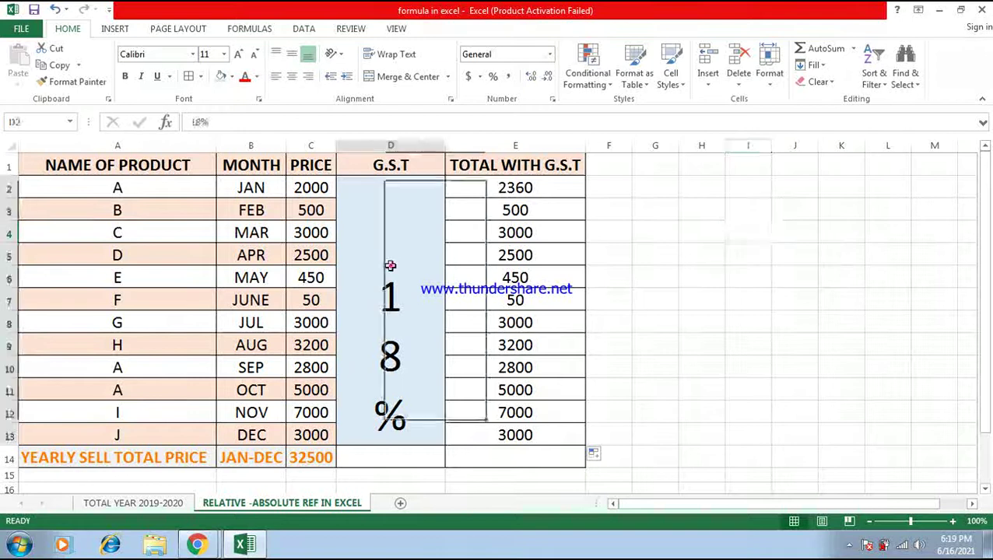
left_click(49, 474)
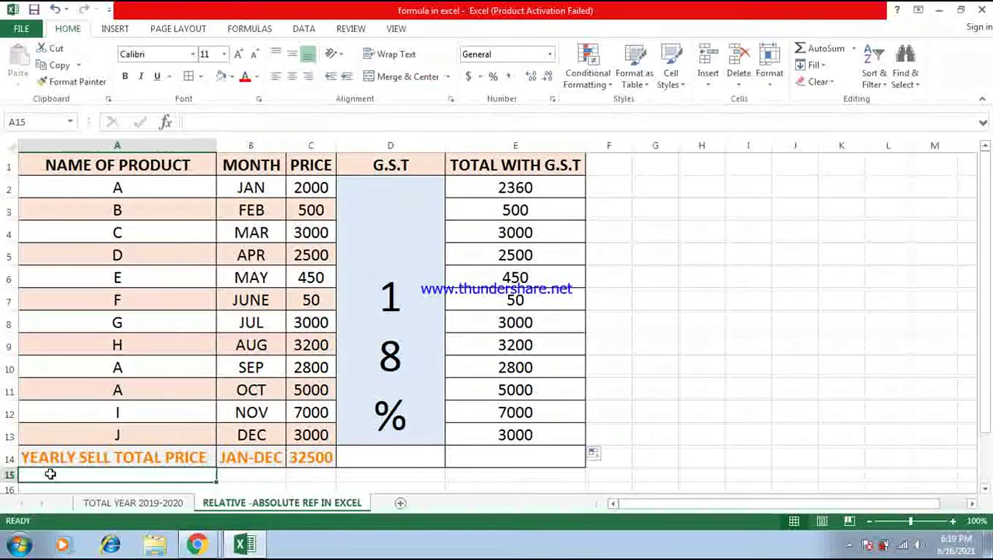
type("WE NEED")
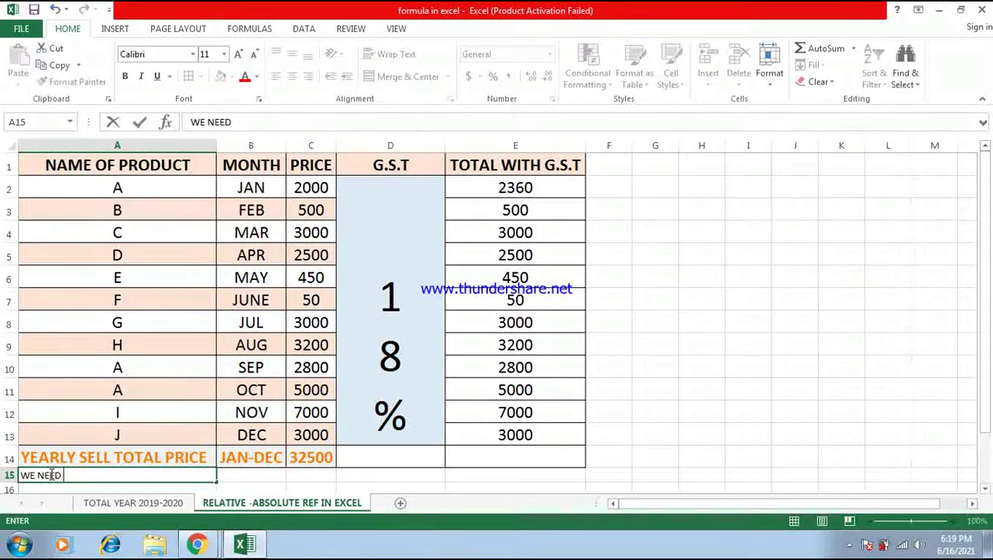
type(" TO FI")
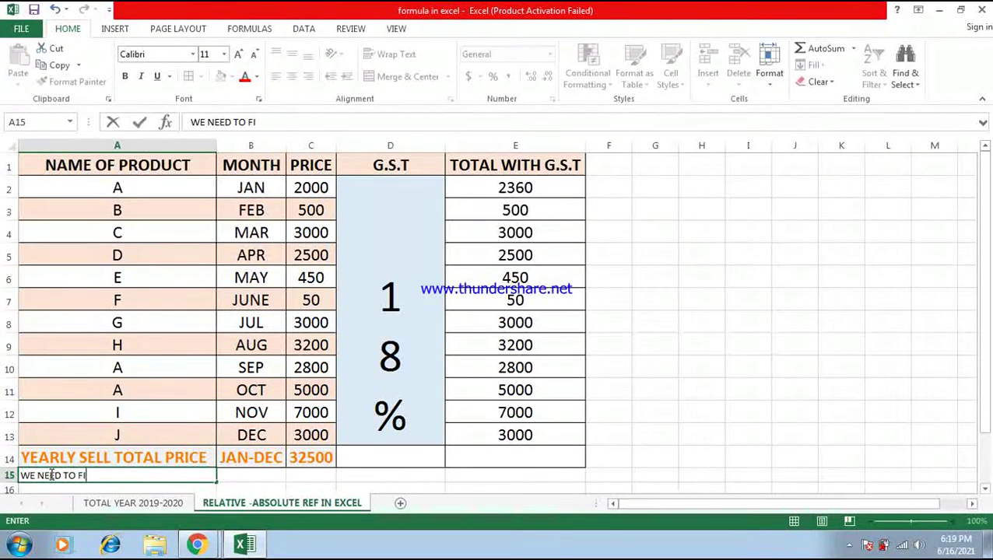
type("XED THE ")
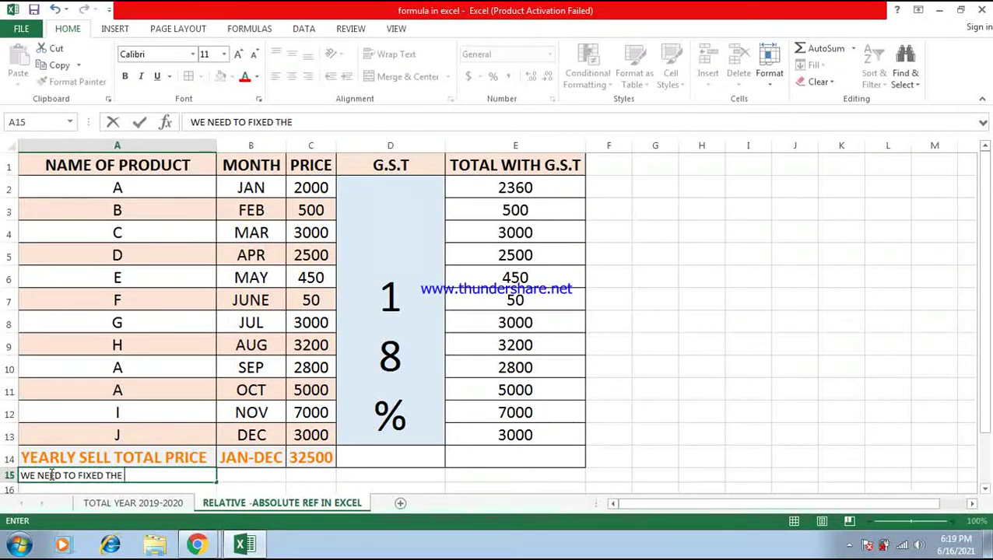
type("CELL OF ")
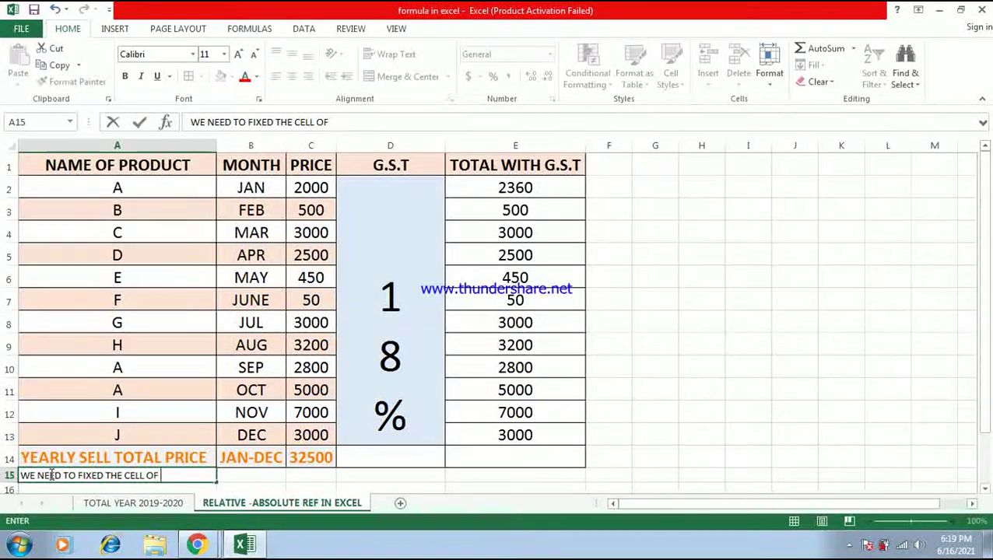
type("18%")
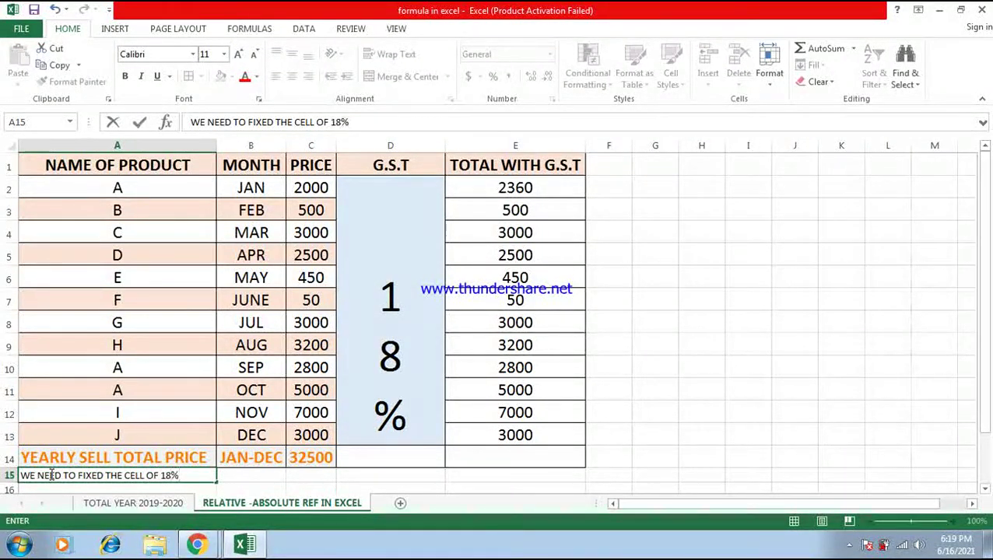
type(" AT")
type("AN BE DONE")
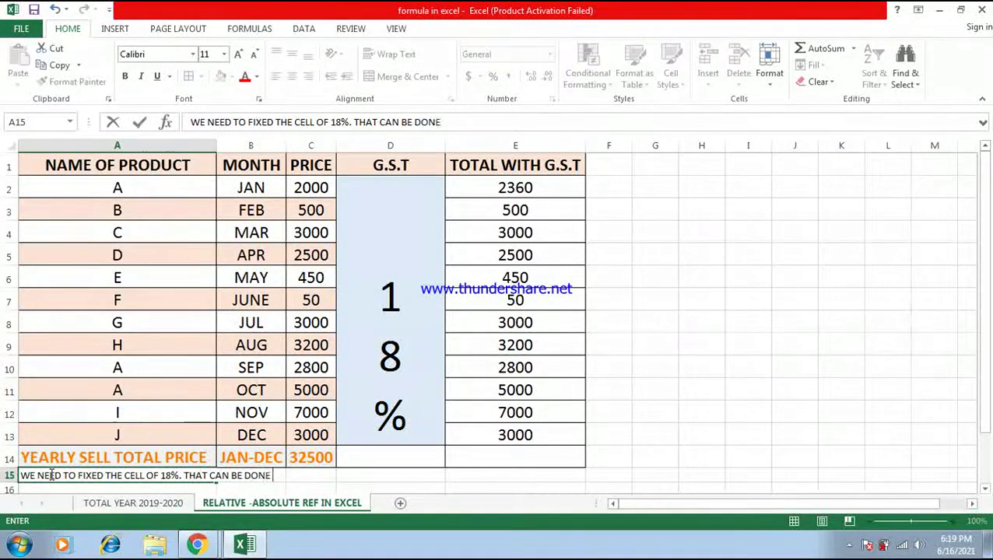
type(" USING ")
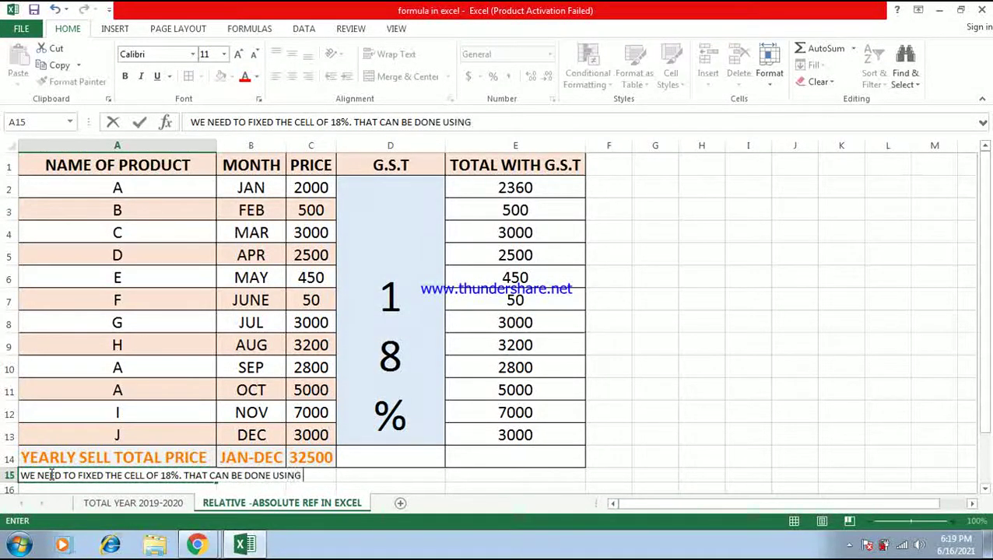
type("F2 KE")
type("Y DOLLAR S")
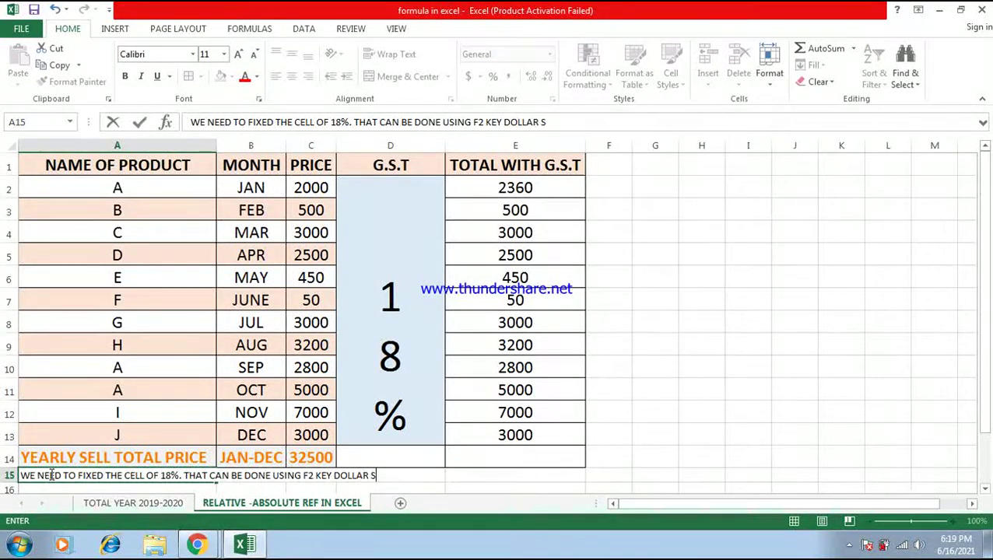
type("IGN WILL AUTOMATICA")
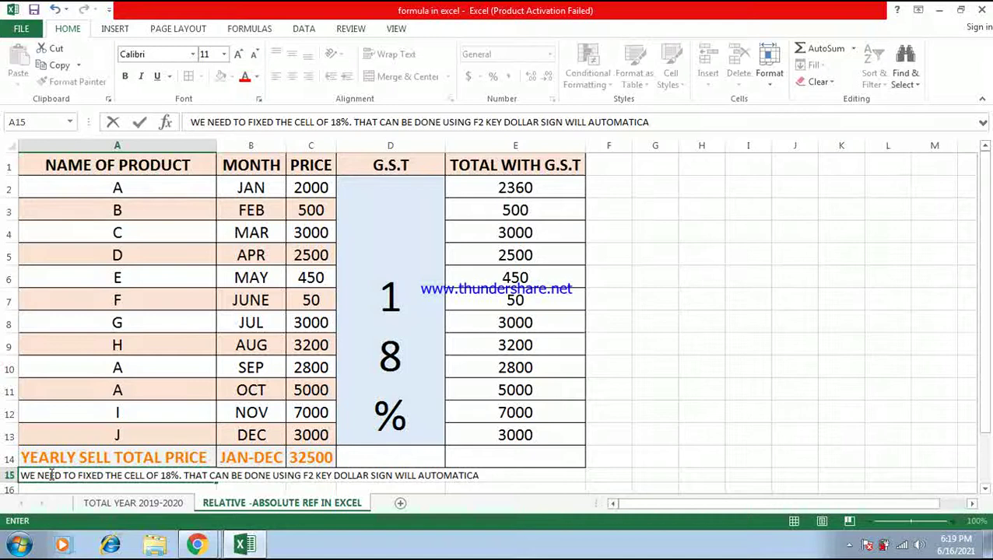
type(" COMES ANDF")
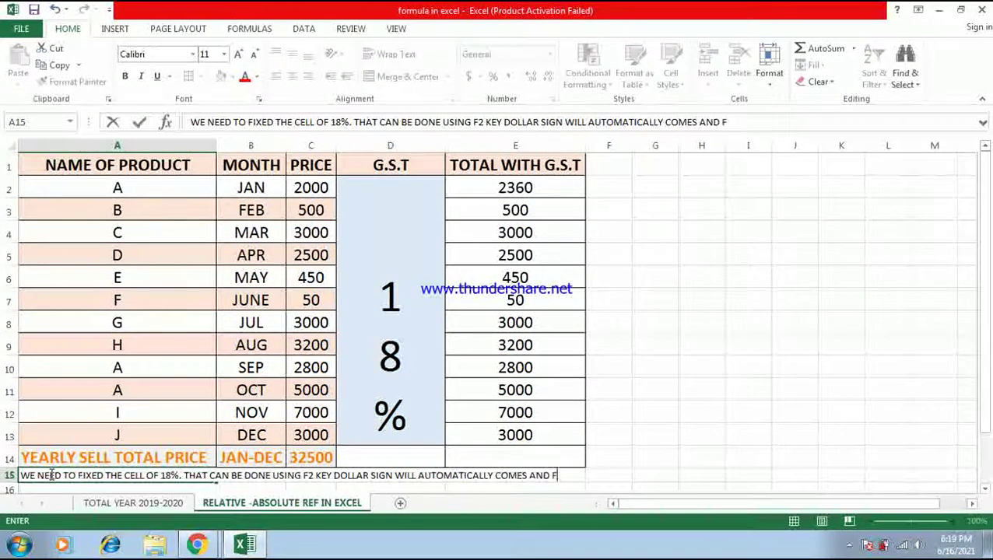
type("IED")
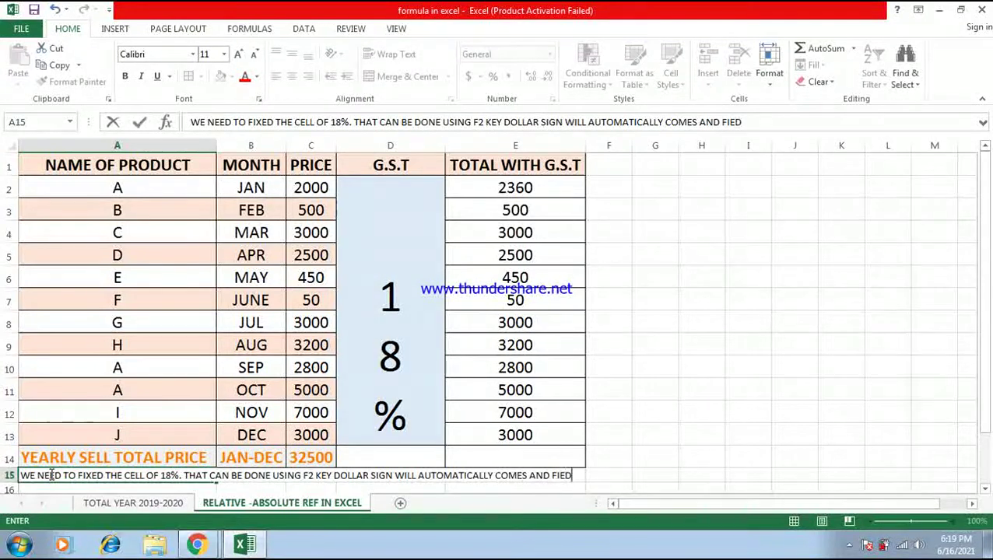
type("XE")
type(" IT")
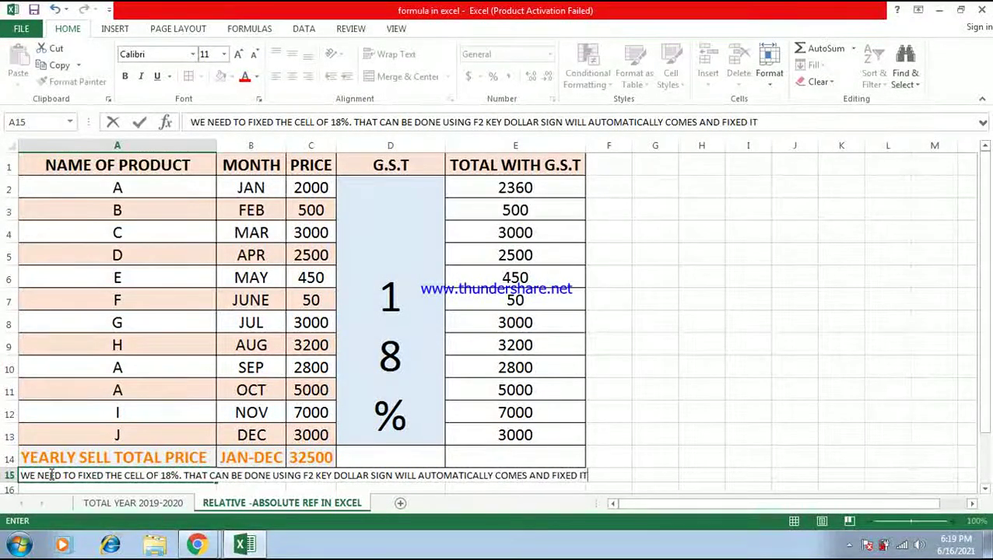
Step: Merge the A15:E15 note, make it bold, two sizes larger, gold-filled, and widen column E
left_click_drag(78, 481, 549, 478)
left_click(407, 77)
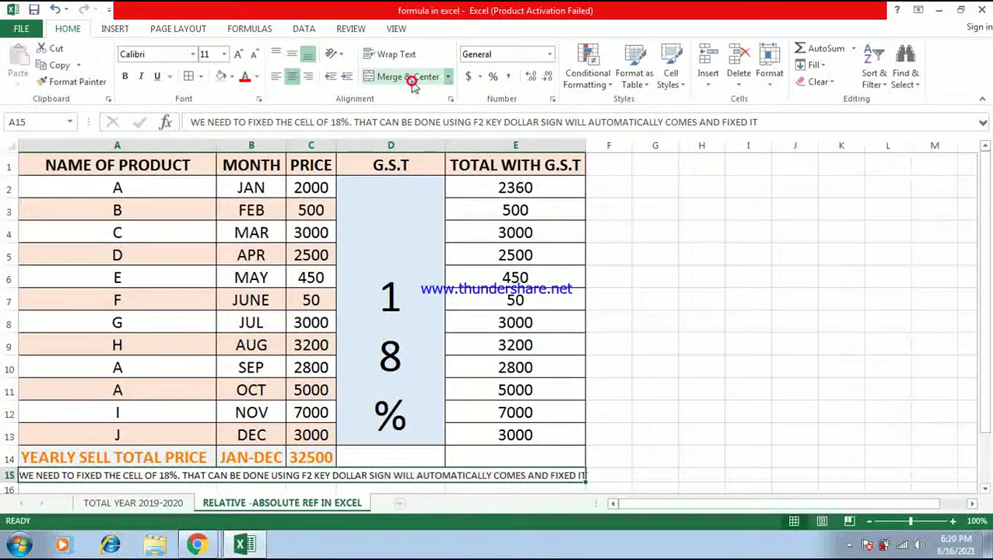
left_click(239, 55)
left_click(239, 54)
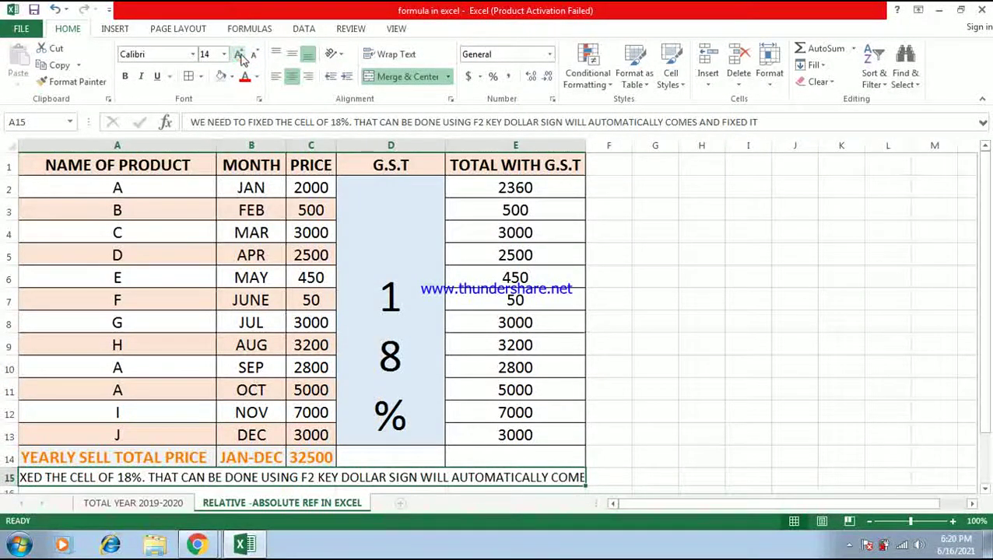
left_click(125, 76)
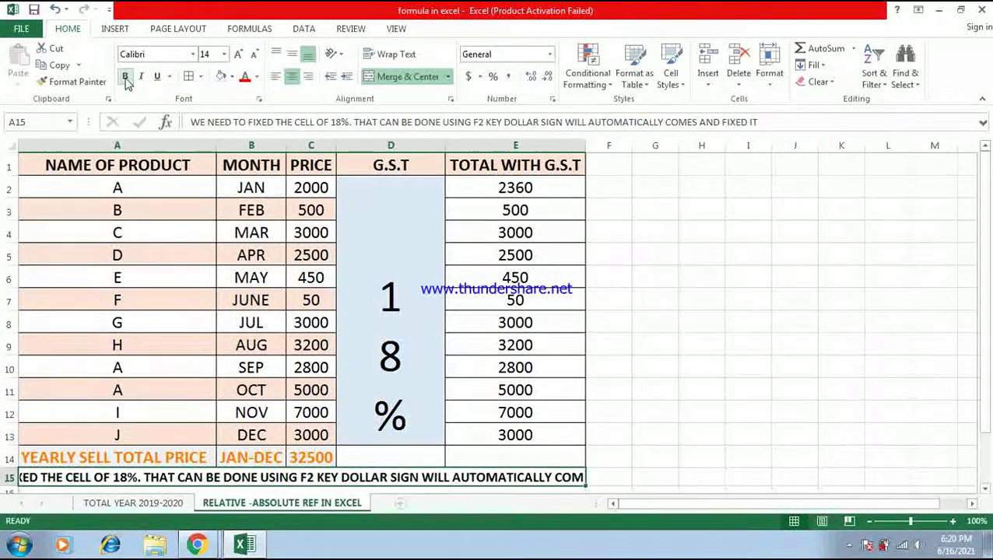
left_click(232, 76)
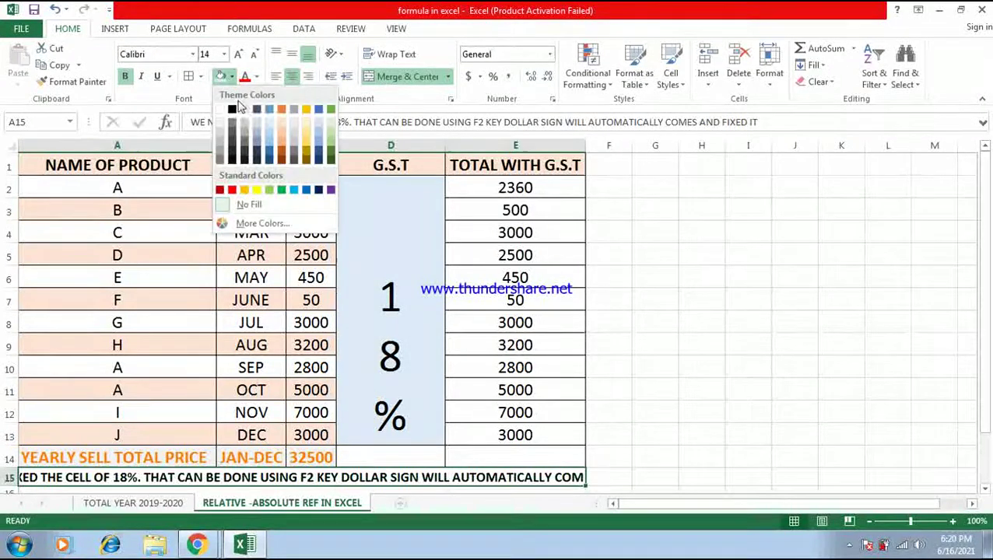
left_click(305, 108)
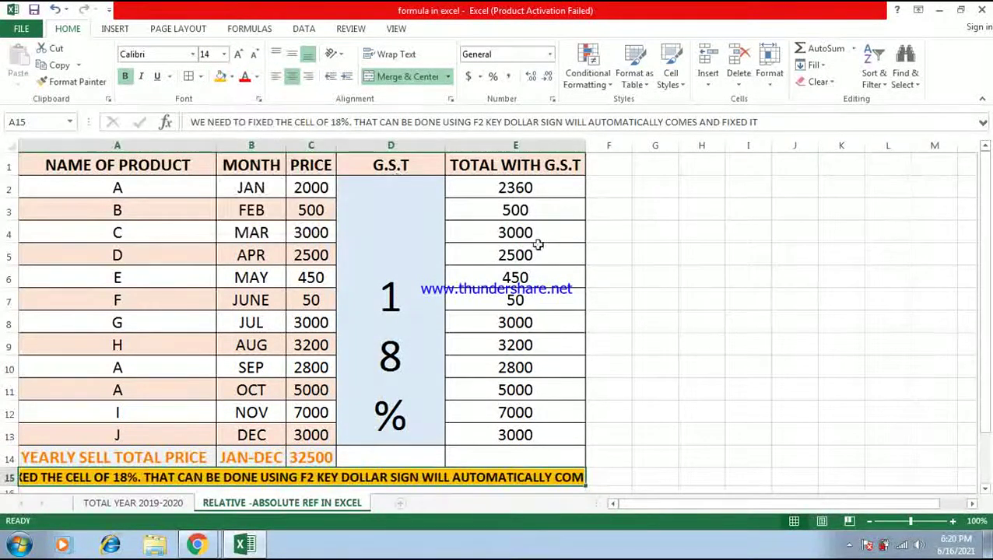
left_click(646, 293)
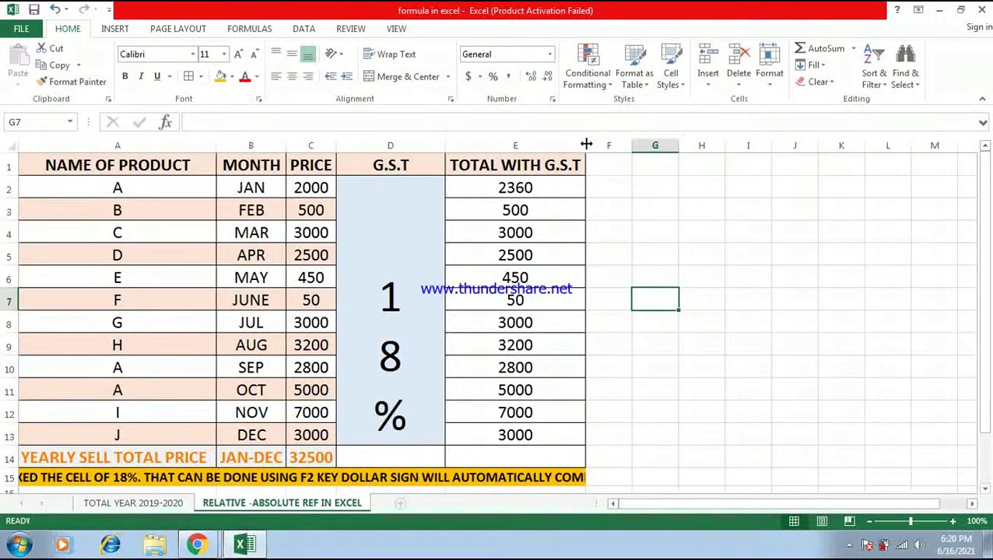
left_click_drag(586, 146, 629, 145)
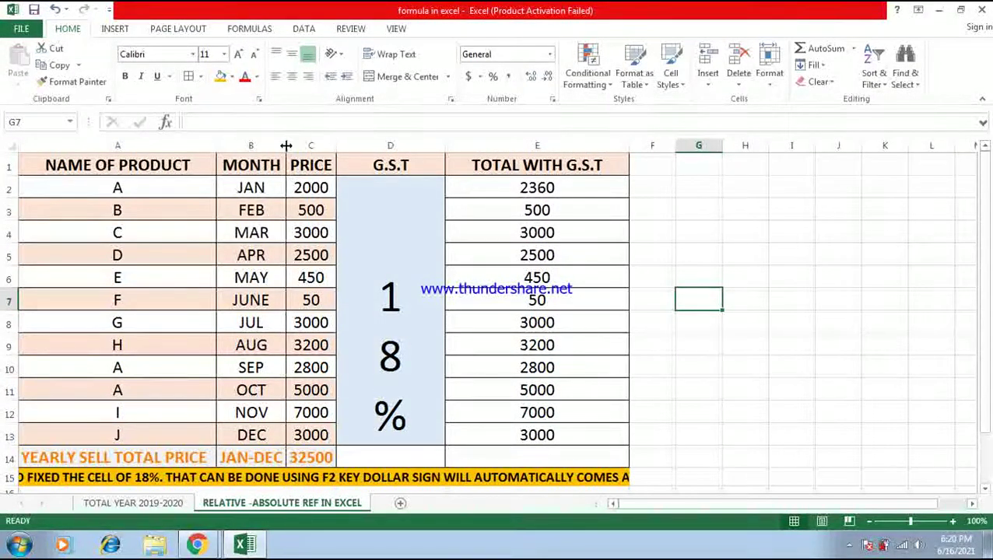
Step: Widen the MONTH, PRICE and TOTAL WITH G.S.T columns
left_click_drag(285, 145, 335, 146)
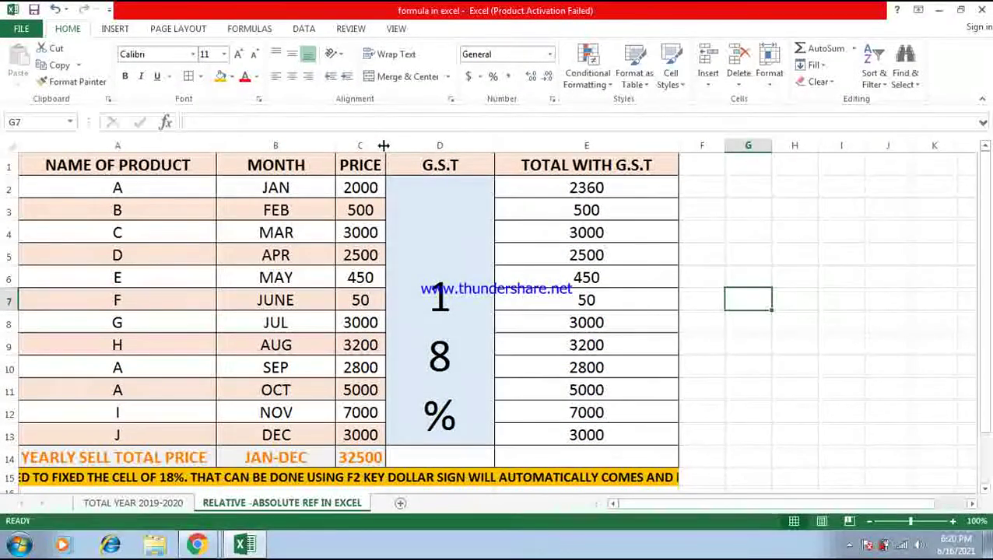
left_click_drag(384, 145, 427, 145)
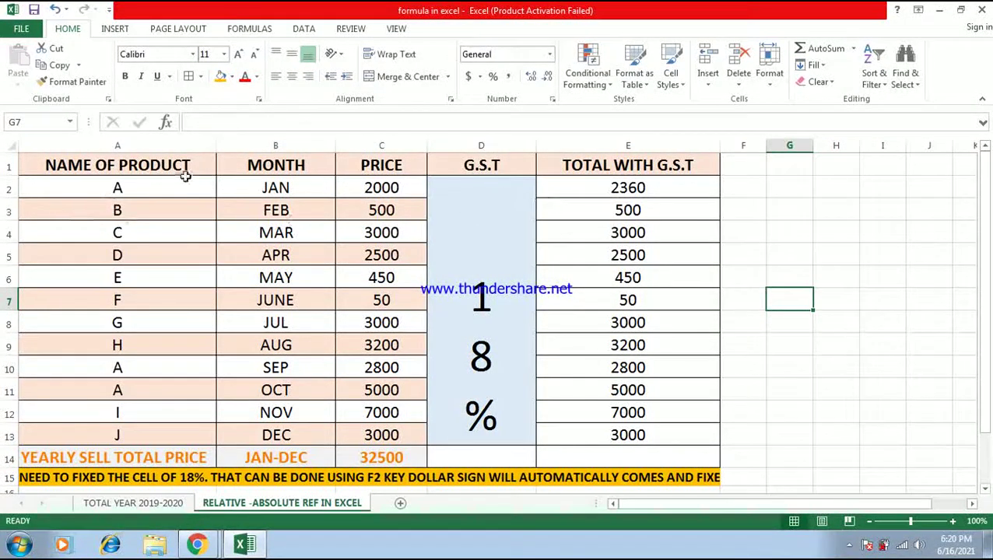
left_click_drag(723, 148, 798, 148)
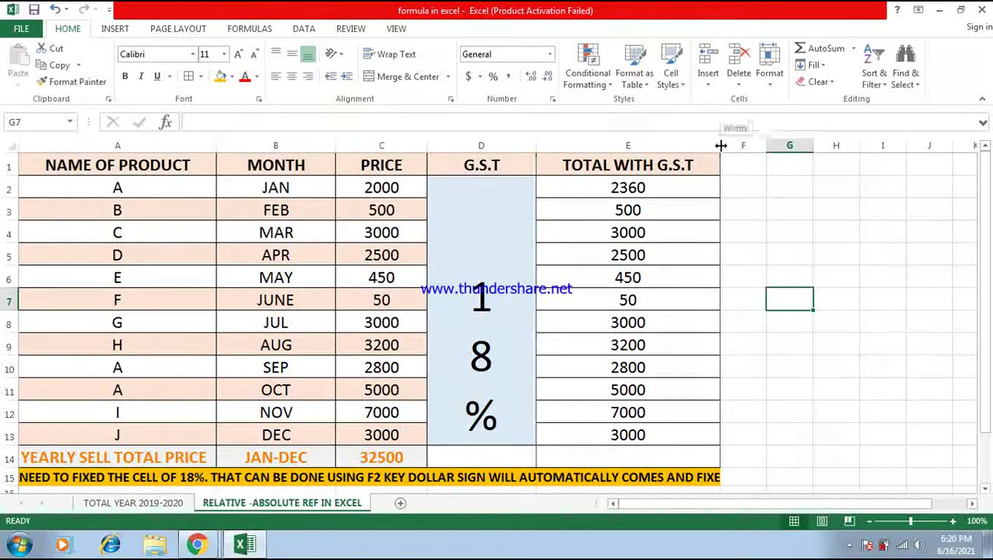
left_click(831, 426)
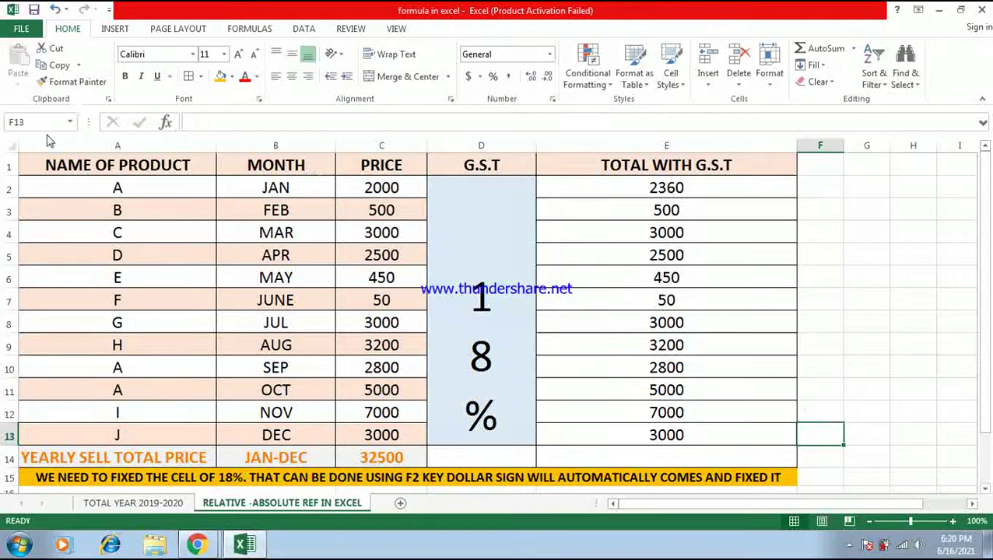
Step: Apply All Borders to every cell in A1:E15
left_click_drag(44, 162, 701, 435)
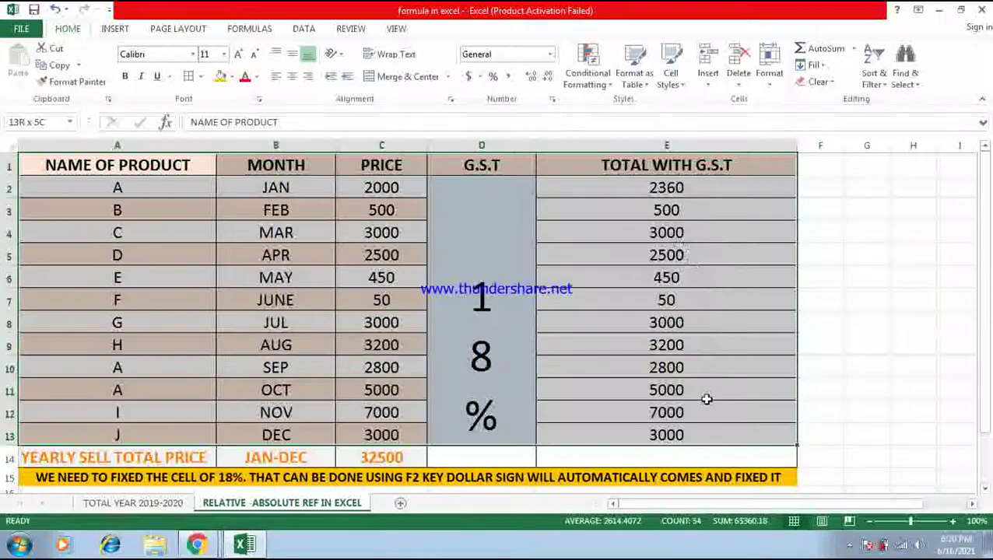
left_click_drag(706, 396, 705, 474)
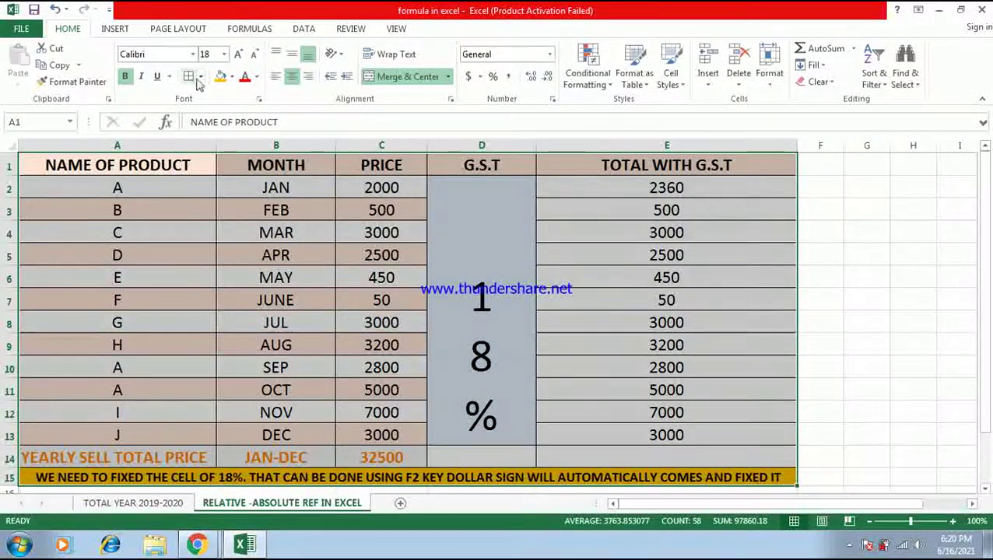
left_click(200, 77)
left_click(211, 197)
left_click(865, 358)
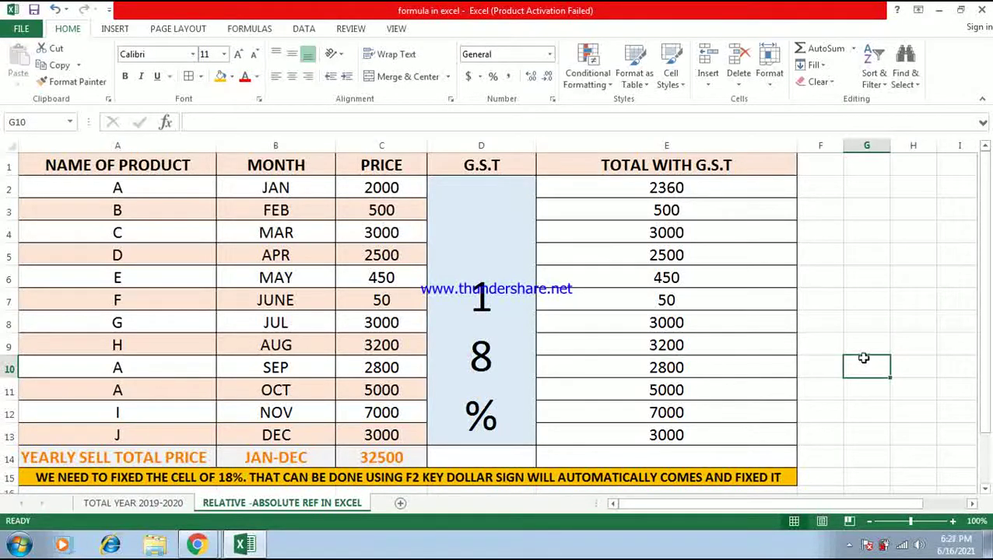
Step: Replace E2's formula by building =C2+C2*D2 from the cell references
left_click(662, 187)
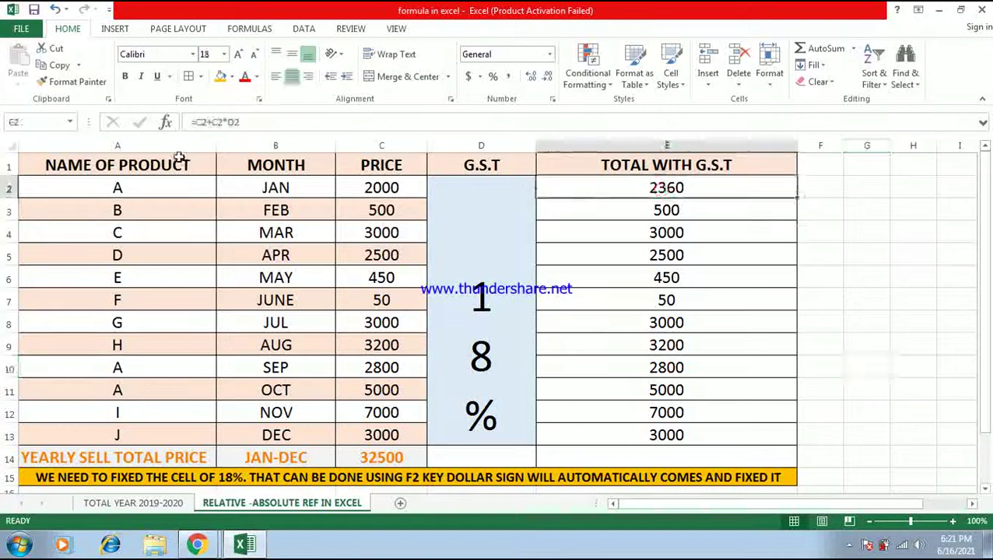
left_click(252, 126)
key("BackSpace")
key("BackSpace")
key("BackSpace")
key("BackSpace")
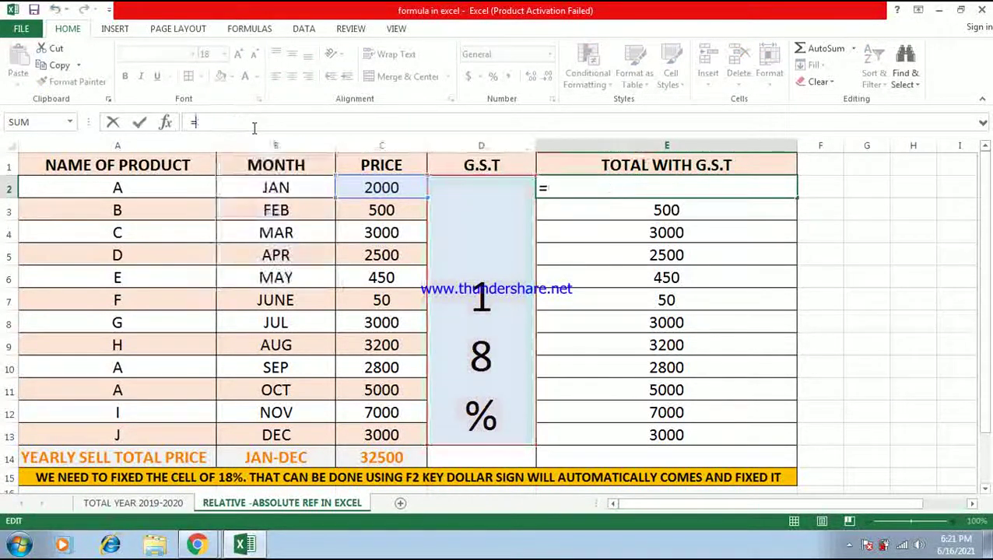
key("BackSpace")
type("=")
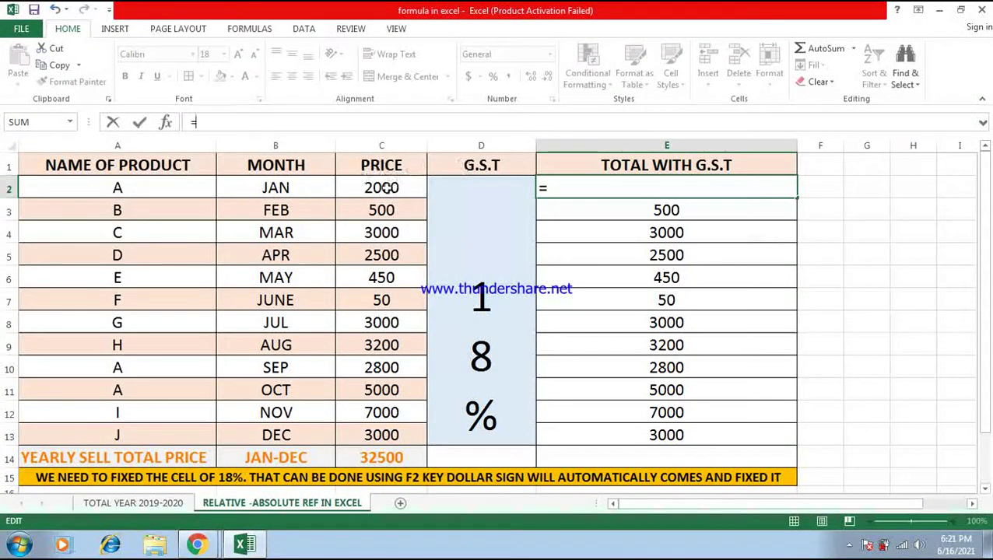
left_click(386, 189)
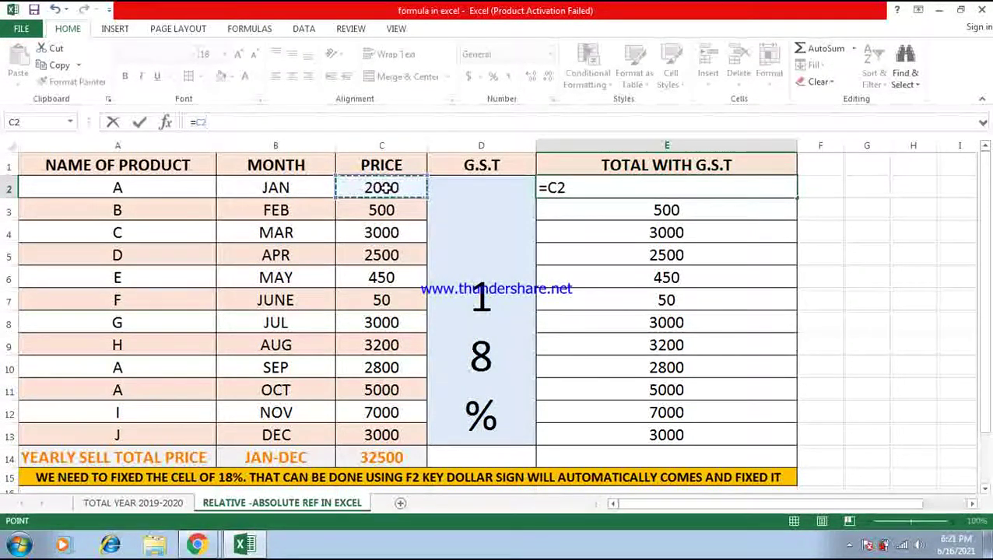
type("+")
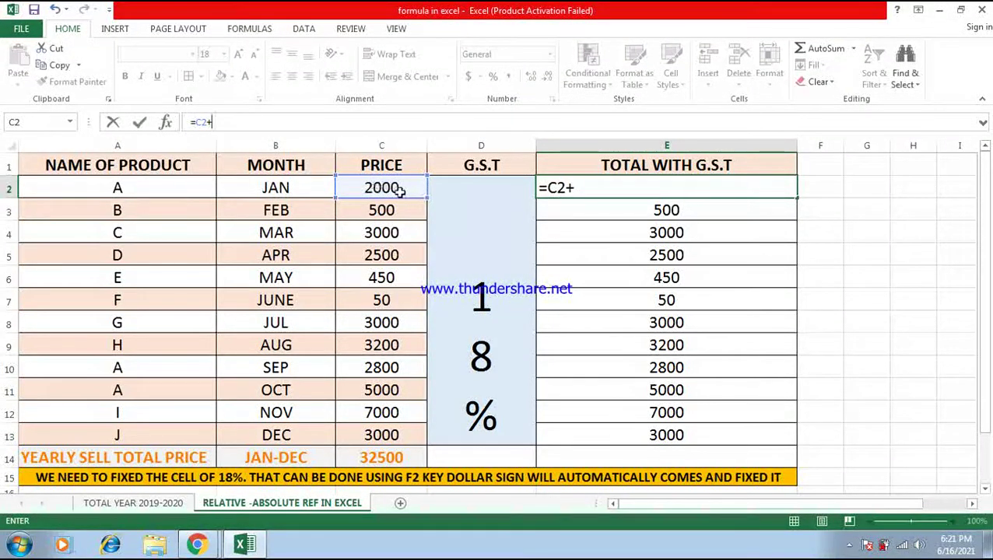
left_click(391, 188)
type("*")
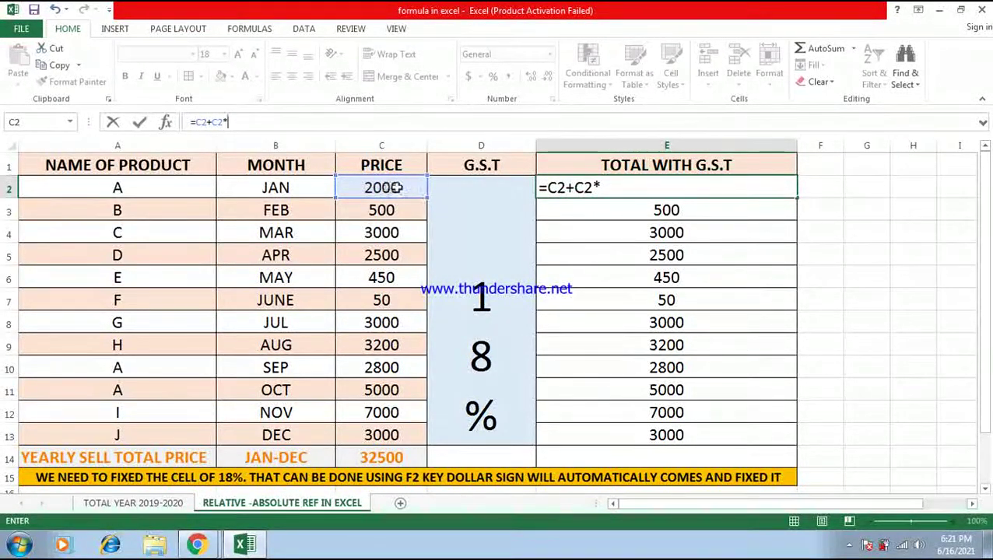
left_click(478, 241)
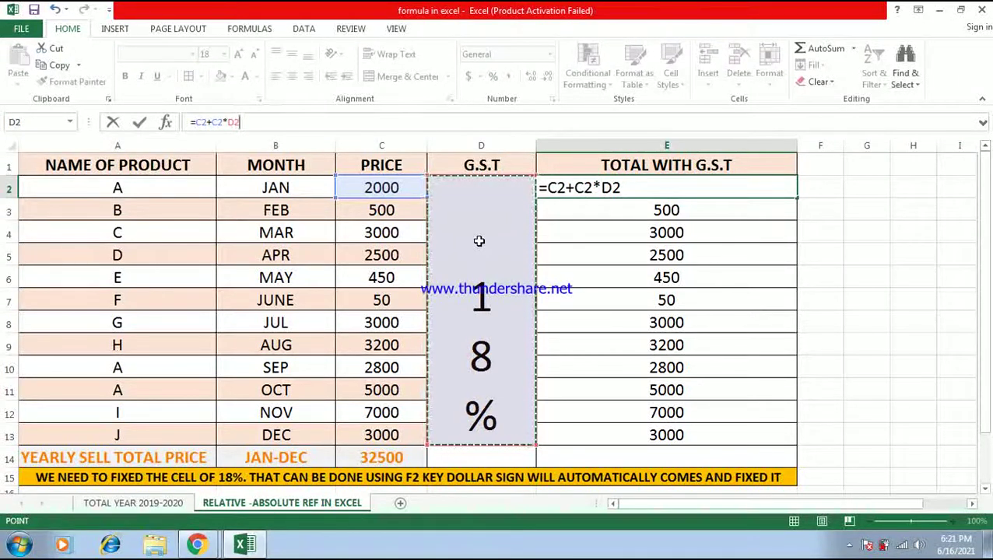
key("F2")
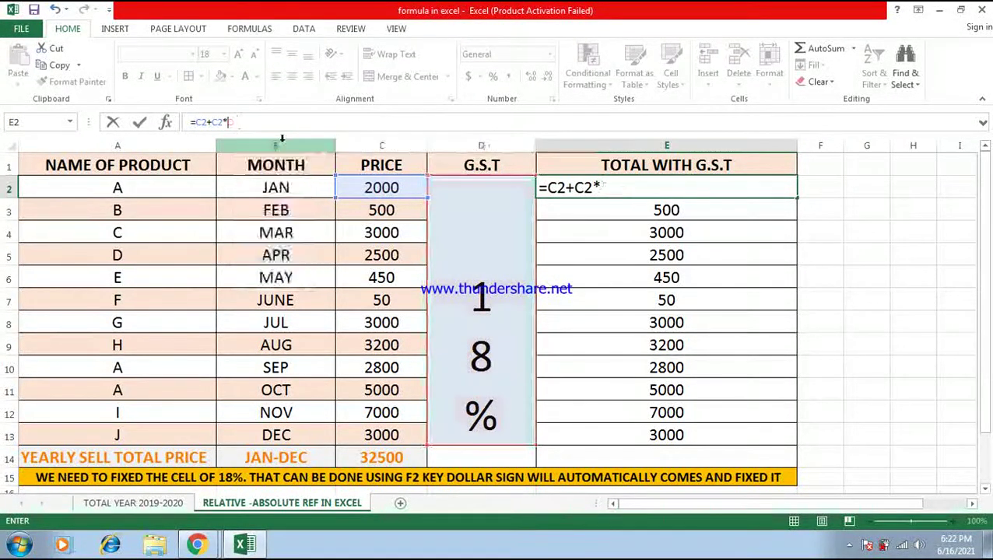
Step: Erase and re-enter =C2+C2*D2 in E2, leaving it in edit mode
key("BackSpace")
key("BackSpace")
key("BackSpace")
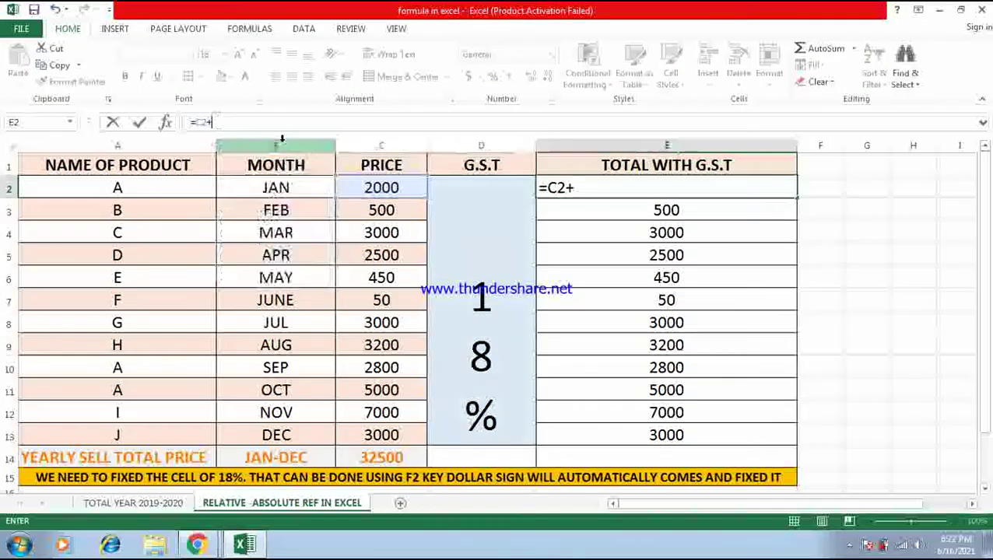
key("BackSpace")
key("BackSpace")
key("BackSpace")
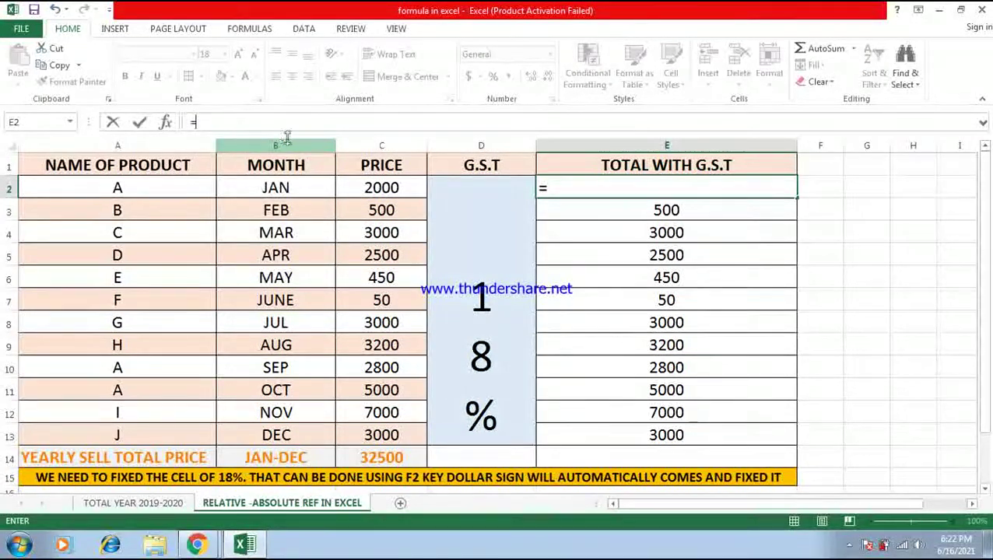
left_click(375, 188)
type("+")
left_click(401, 187)
type("*")
left_click(476, 253)
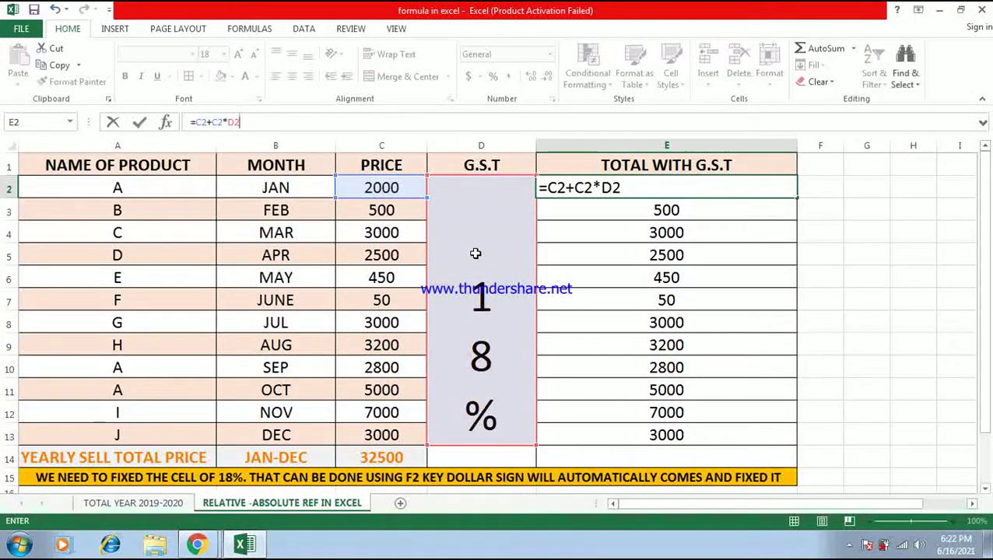
key("F2")
Step: Open and close the screen recorder window from the system tray
left_click(849, 545)
left_click(813, 447)
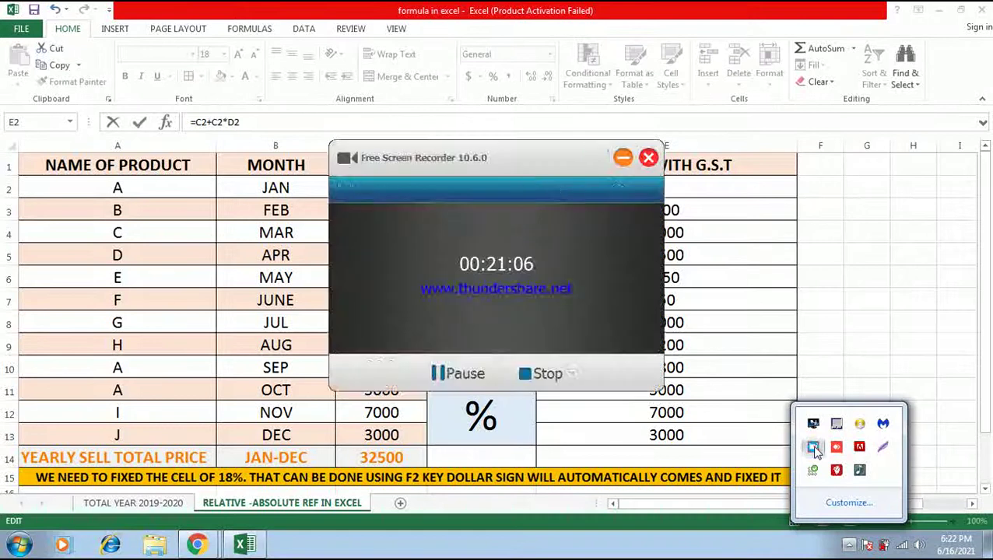
left_click(622, 158)
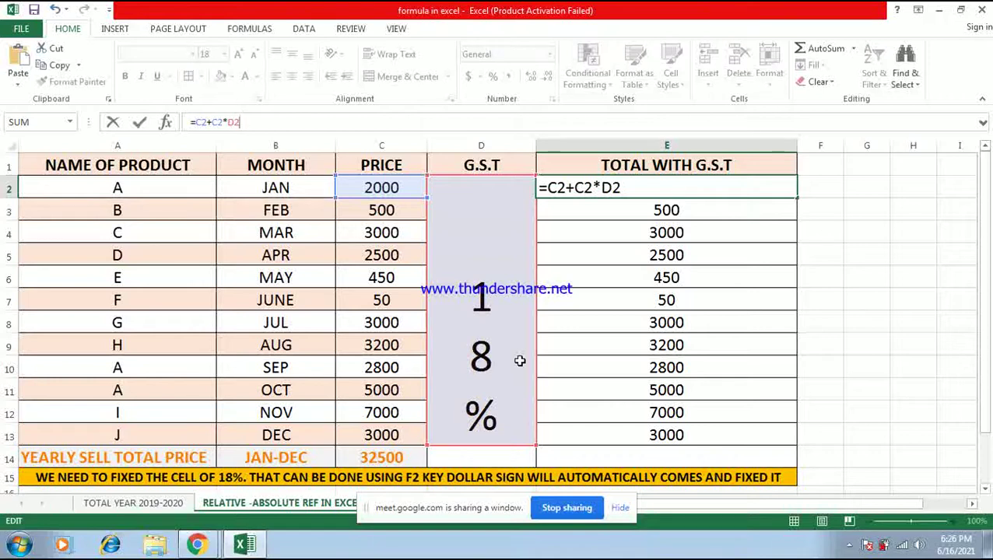
Step: Rebuild E2 as =C2+C2*$D$2, locking the 18% rate cell, giving 2360
key("BackSpace")
key("BackSpace")
key("BackSpace")
key("BackSpace")
key("BackSpace")
key("BackSpace")
key("BackSpace")
key("BackSpace")
type("=")
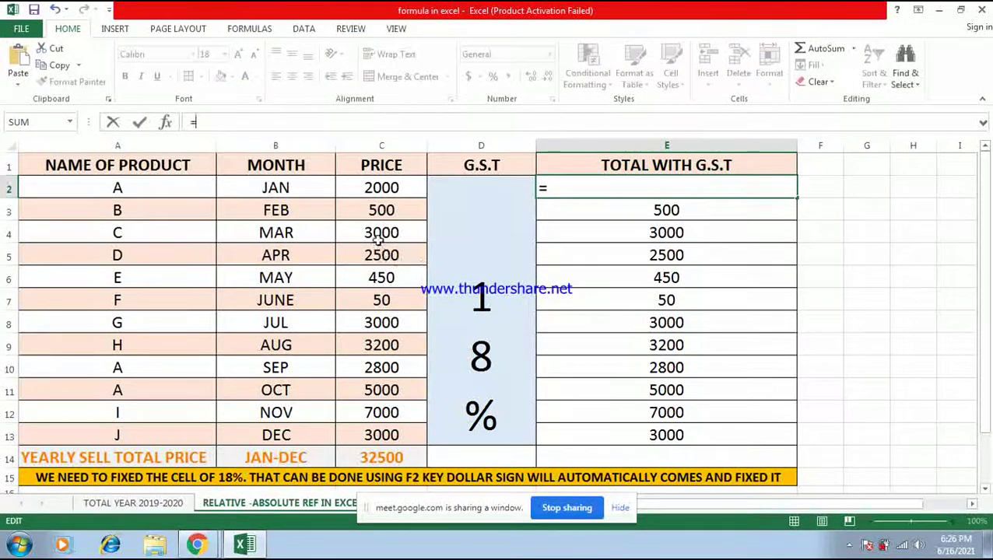
left_click(382, 190)
type("+")
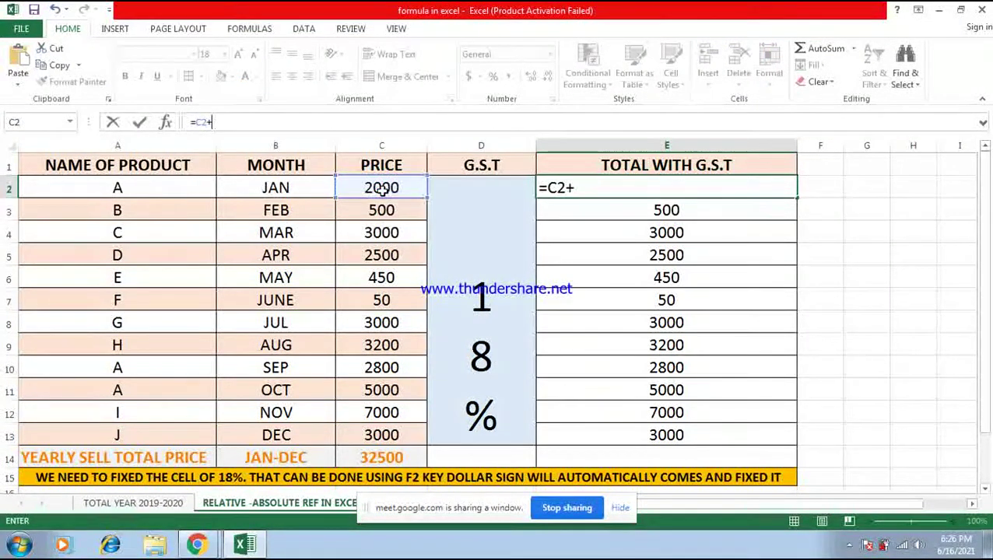
left_click(383, 189)
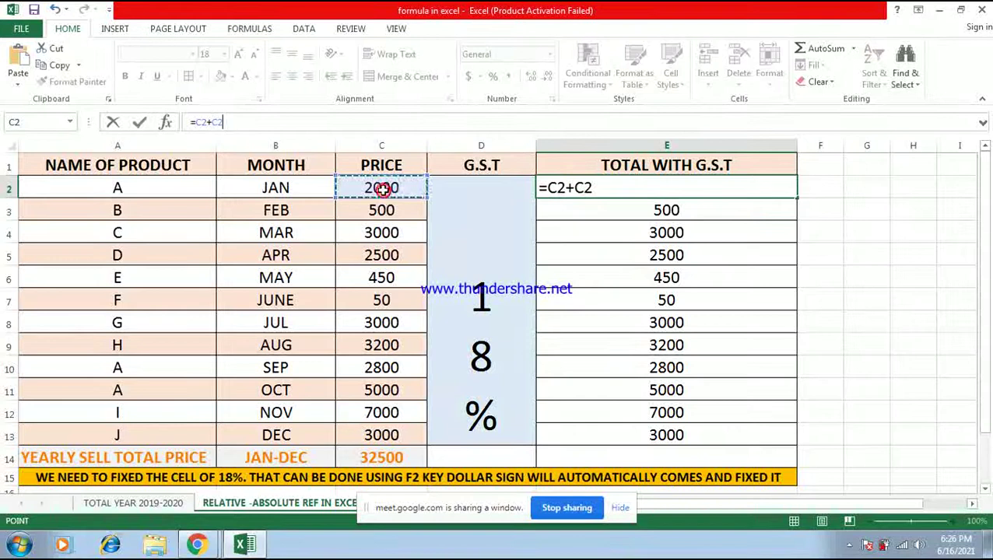
type("*")
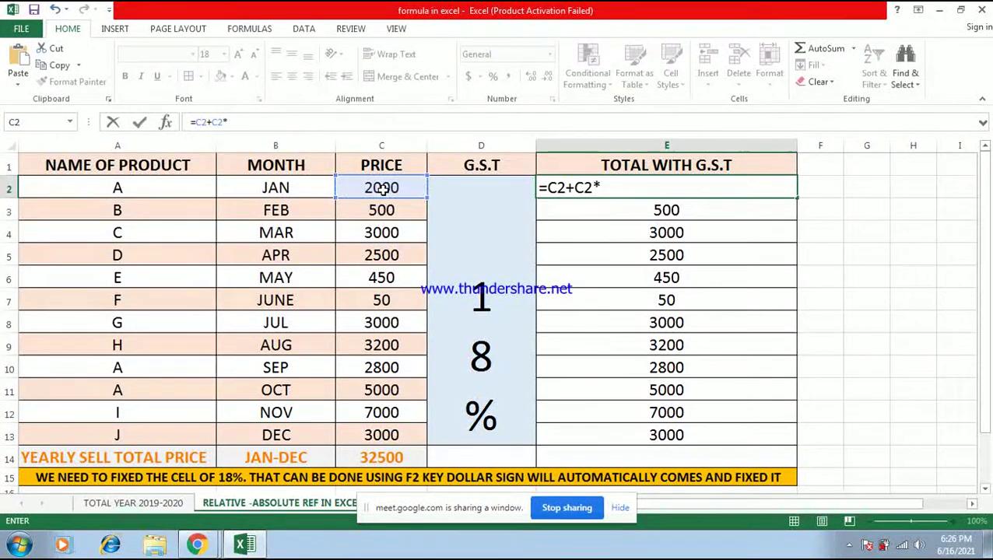
left_click(482, 224)
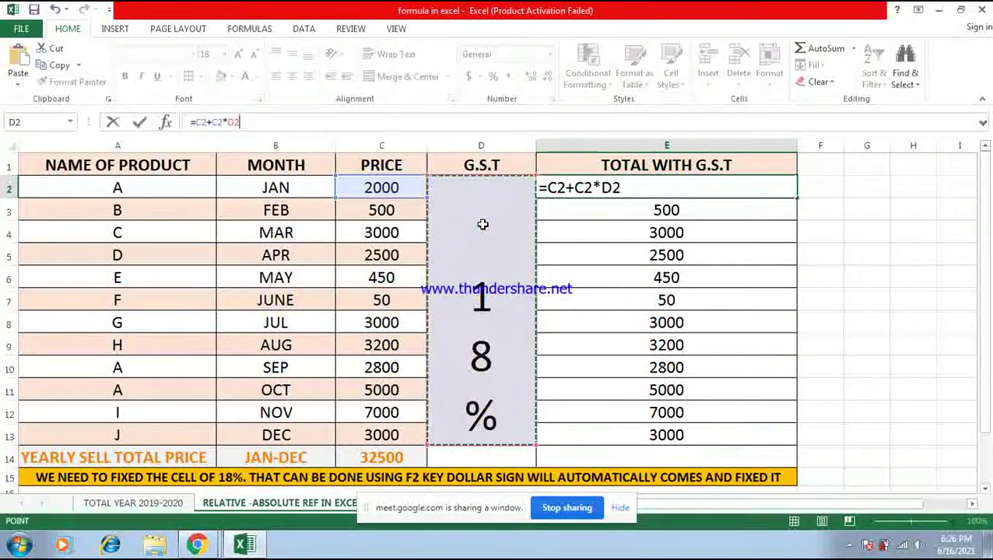
key("F4")
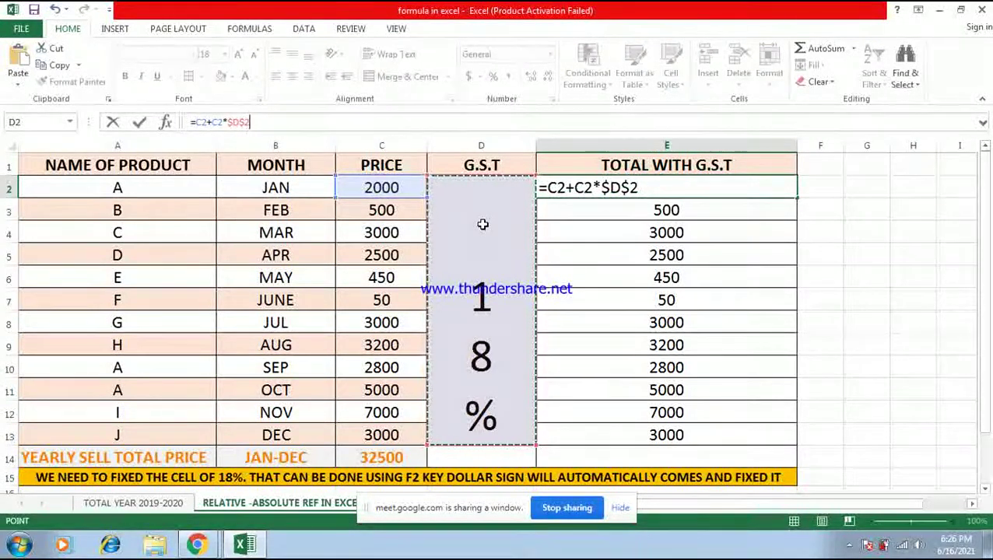
type(")")
key("BackSpace")
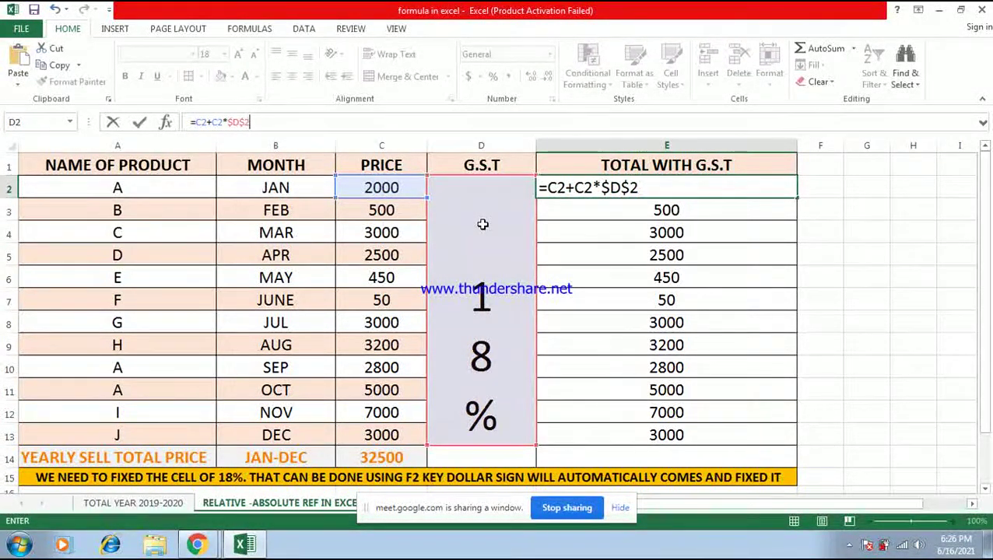
key("Return")
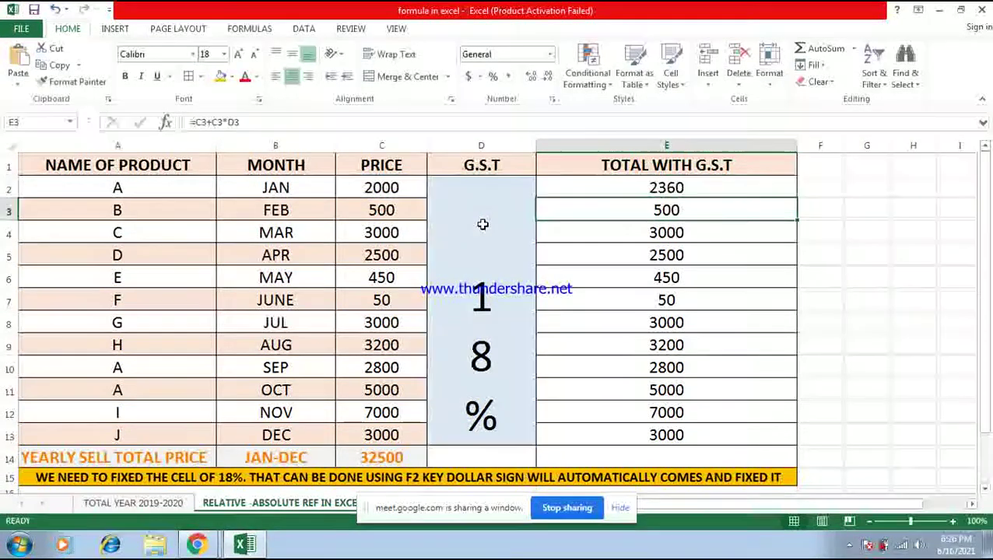
Step: Fill the locked formula down through E13 so every month's total is correct
left_click(648, 188)
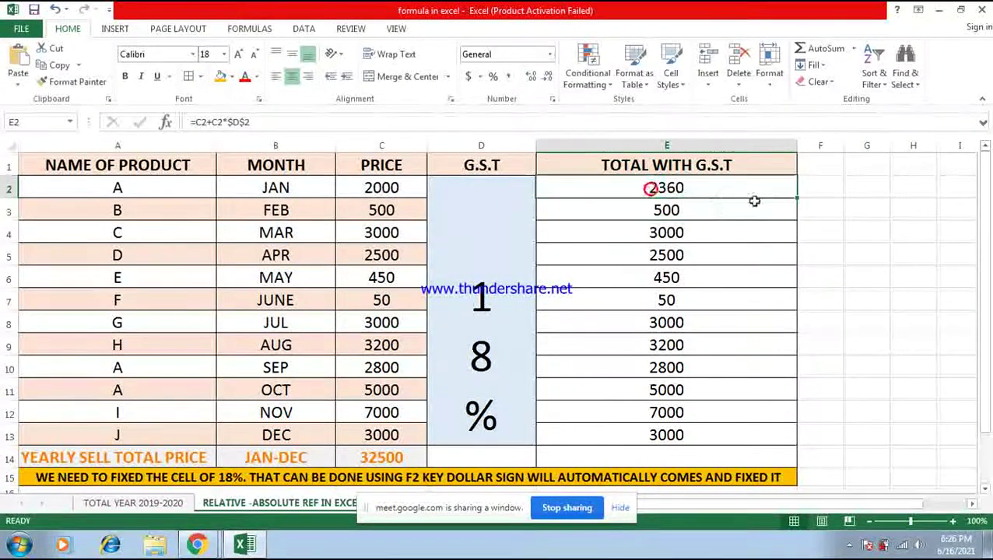
left_click_drag(798, 199, 766, 439)
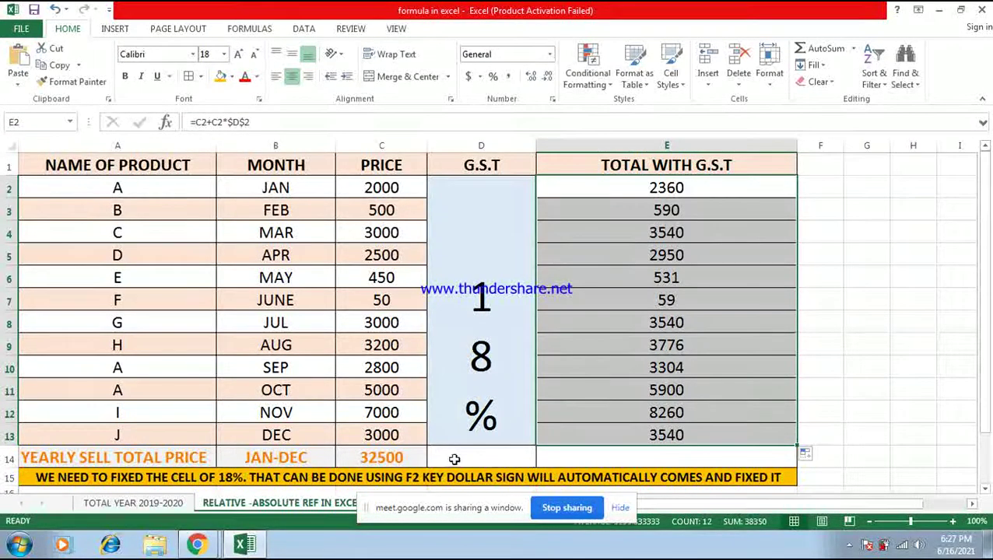
left_click(589, 462)
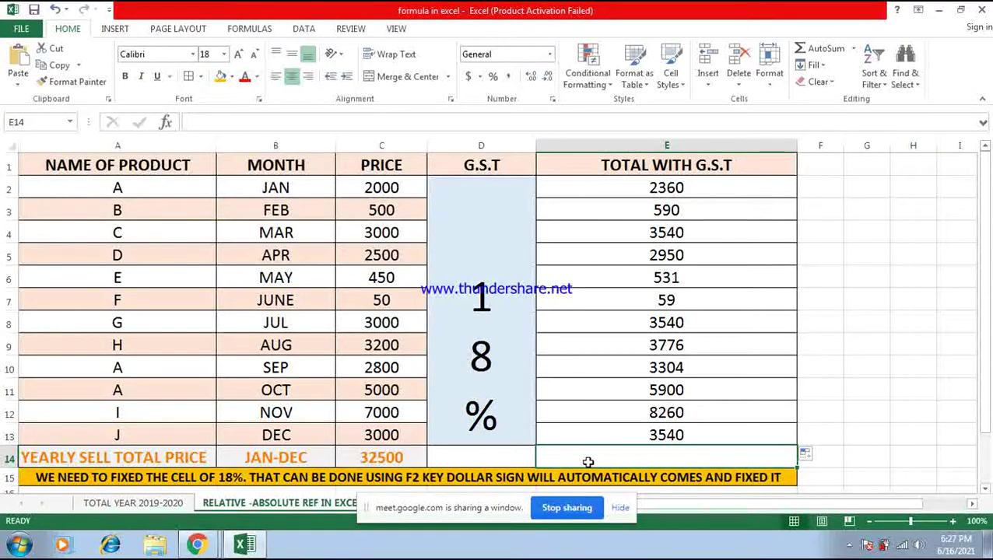
Step: Copy E2's formula text =C2+C2*$D$2 from the formula bar
left_click(661, 185)
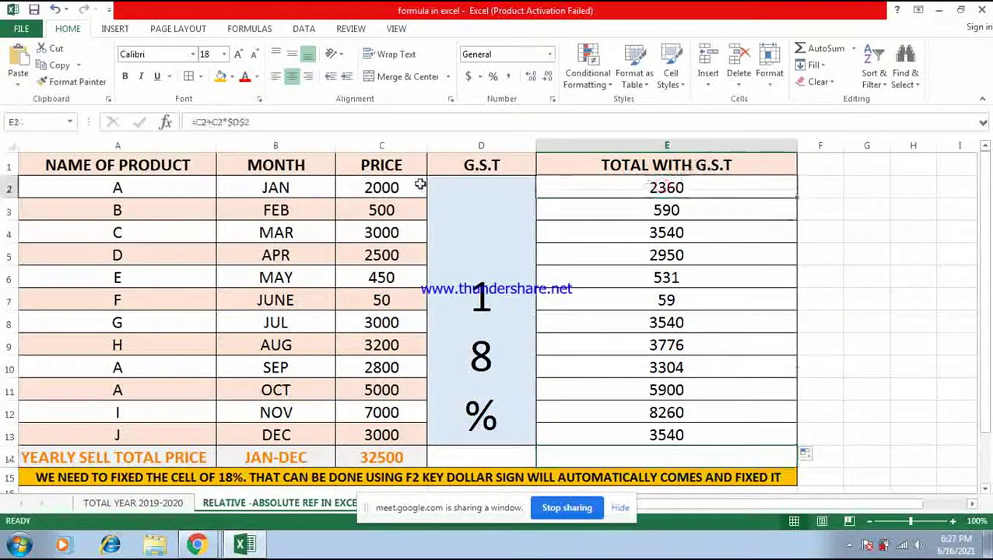
key("F2")
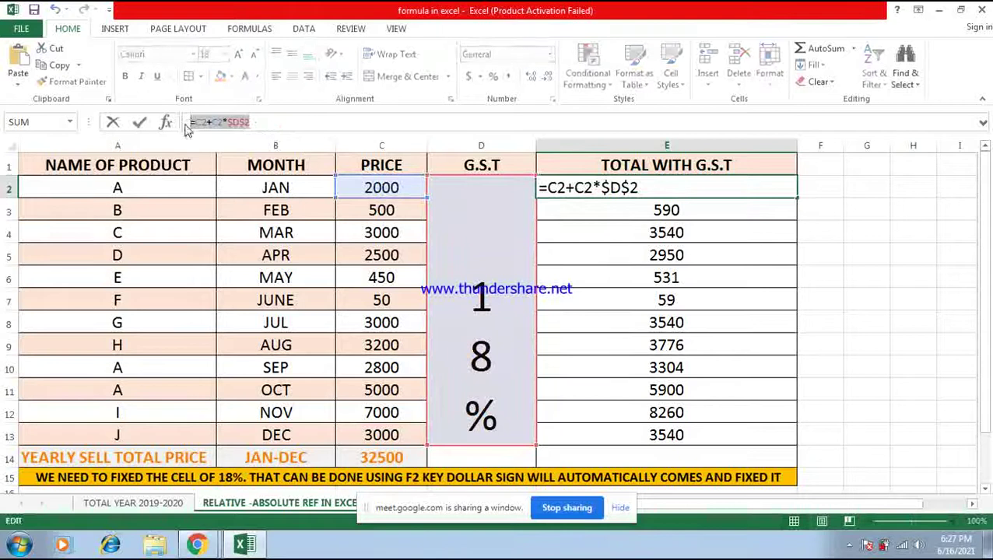
right_click(191, 122)
left_click(208, 148)
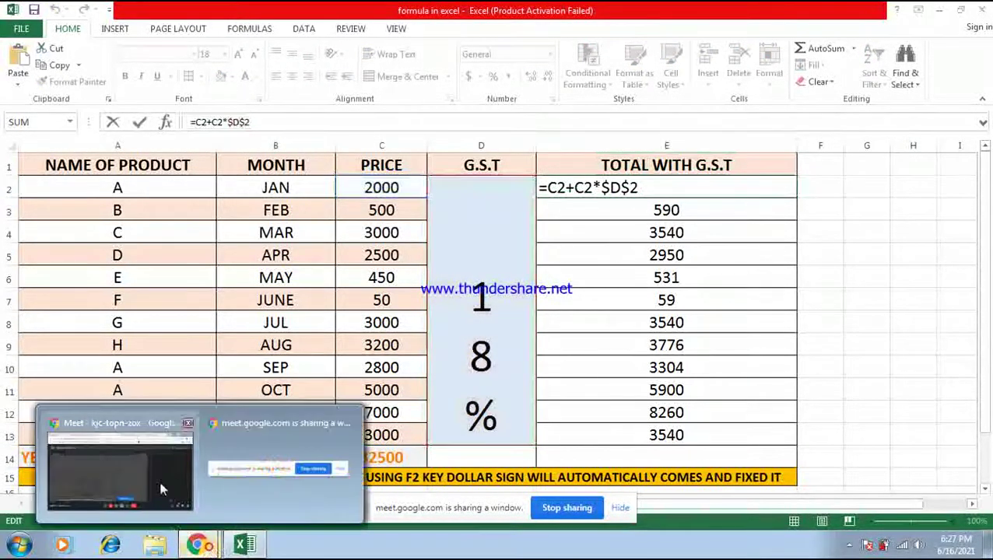
Step: Paste and send =C2+C2*$D$2 in the Math & Computer CBSE-7 GC WhatsApp chat
mouse_move(197, 544)
left_click(160, 486)
left_click(703, 22)
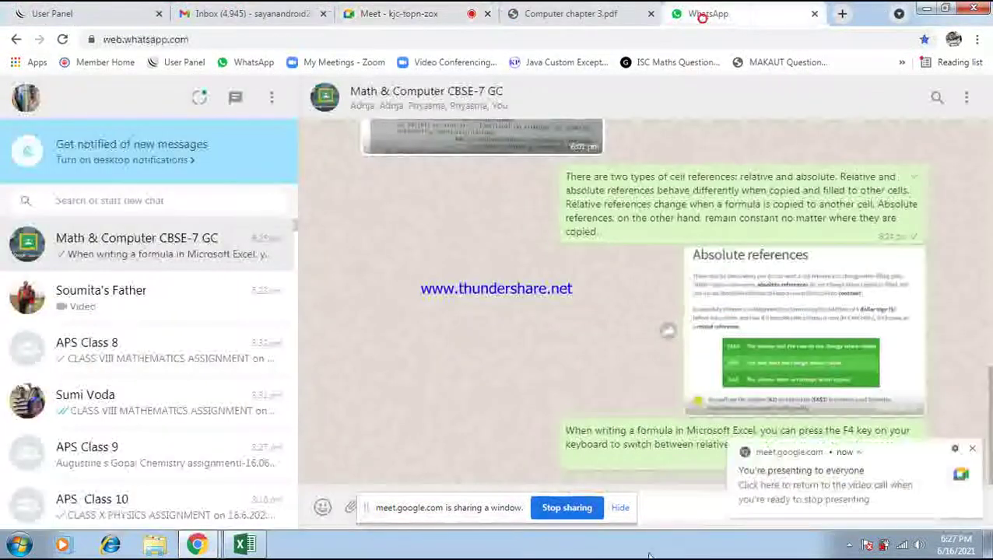
left_click(621, 509)
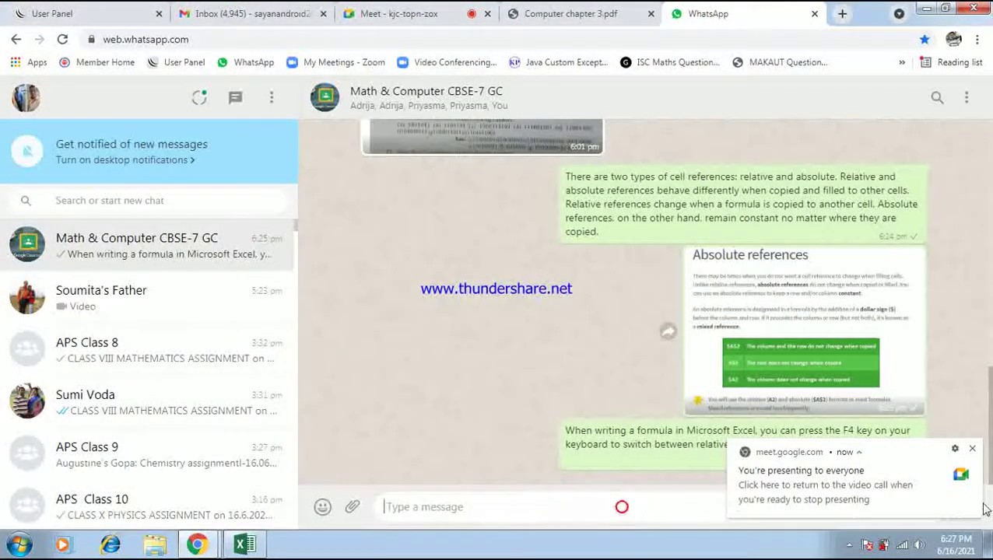
left_click(972, 449)
key("ctrl+v")
key("Return")
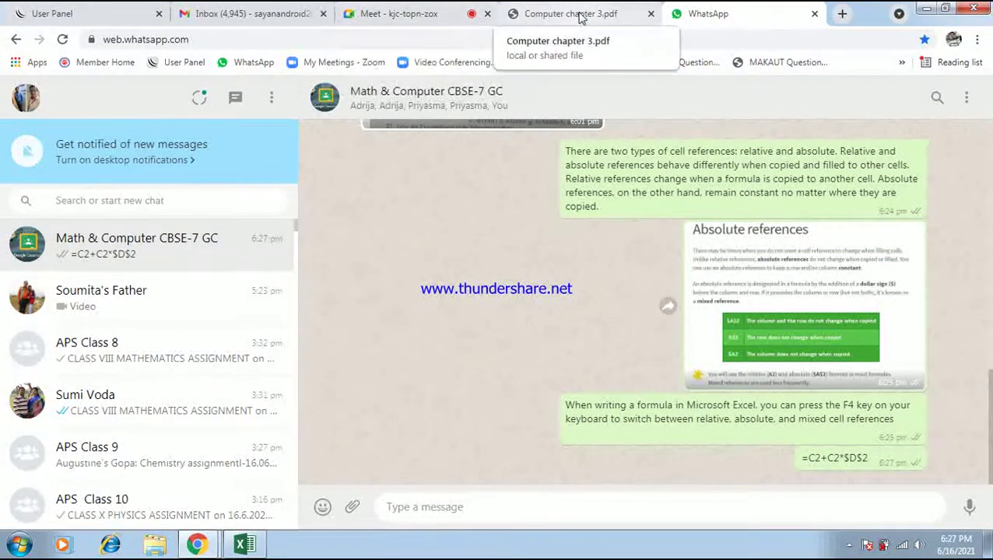
Step: Glance at the Computer chapter 3.pdf tab, then return to the Excel sheet
left_click(576, 13)
left_click(710, 14)
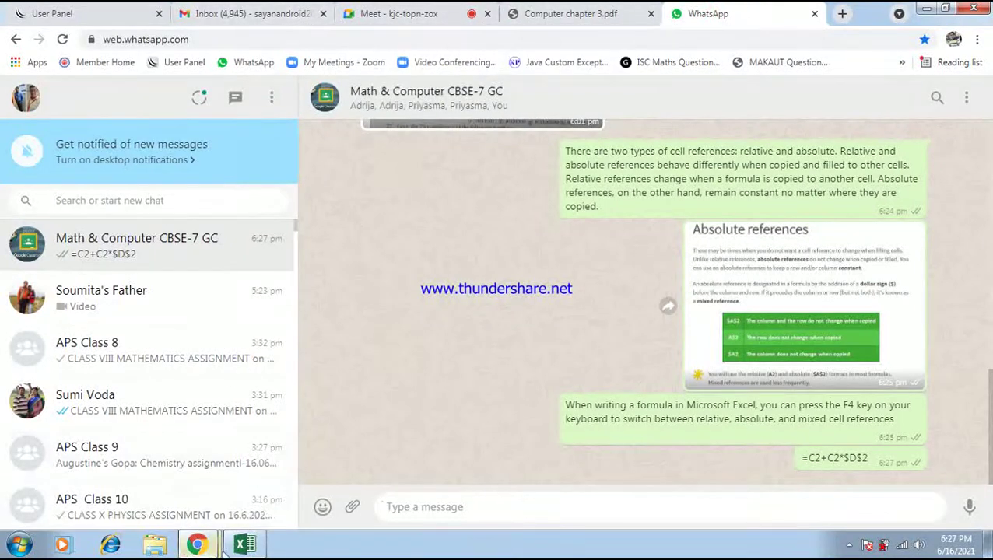
left_click(244, 545)
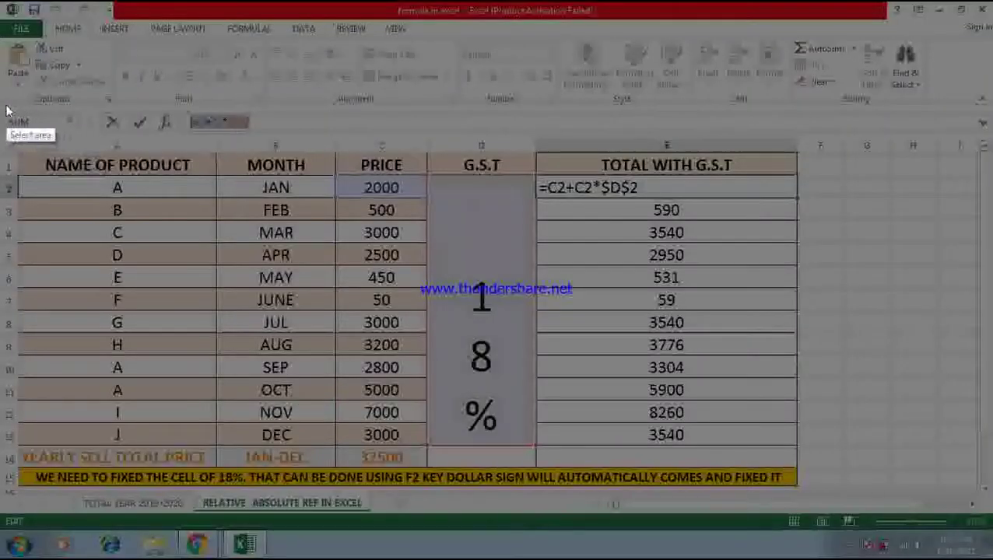
Step: Copy a Lightshot capture of the price and G.S.T table, then focus the WhatsApp group chat
left_click_drag(7, 109, 799, 489)
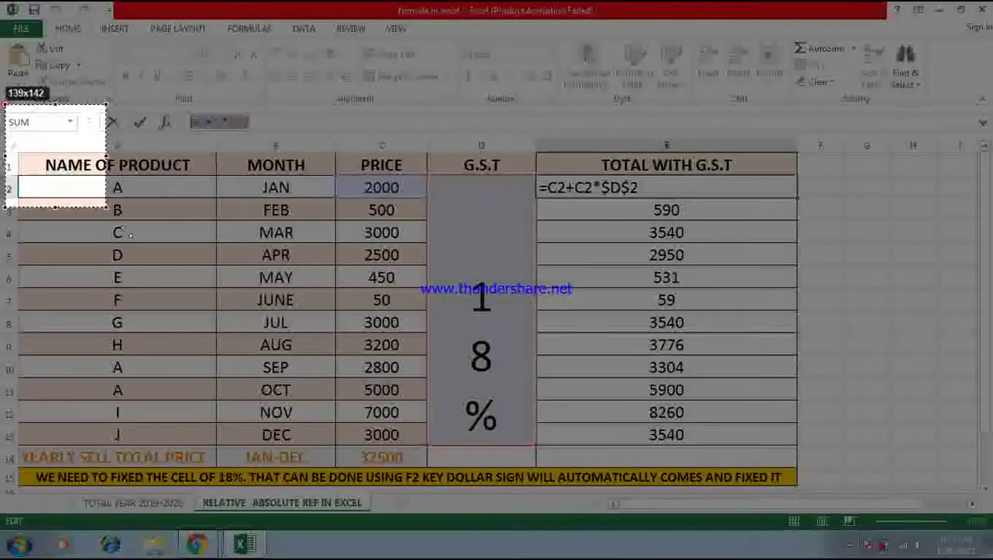
left_click_drag(799, 488, 801, 492)
left_click(769, 505)
mouse_move(197, 545)
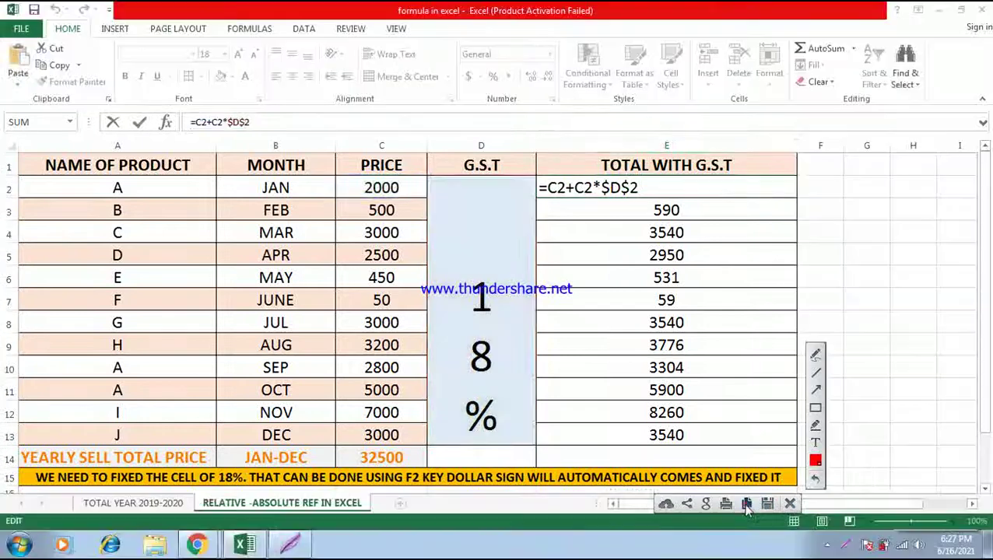
left_click(117, 471)
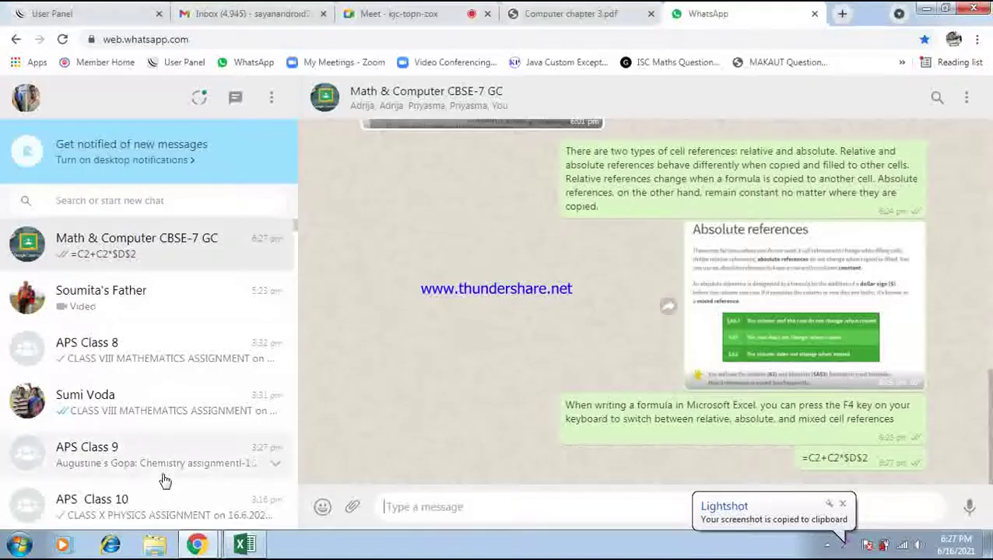
left_click(434, 504)
Step: Paste the G.S.T table screenshot into the Math & Computer CBSE-7 GC chat and send it
key("ctrl+v")
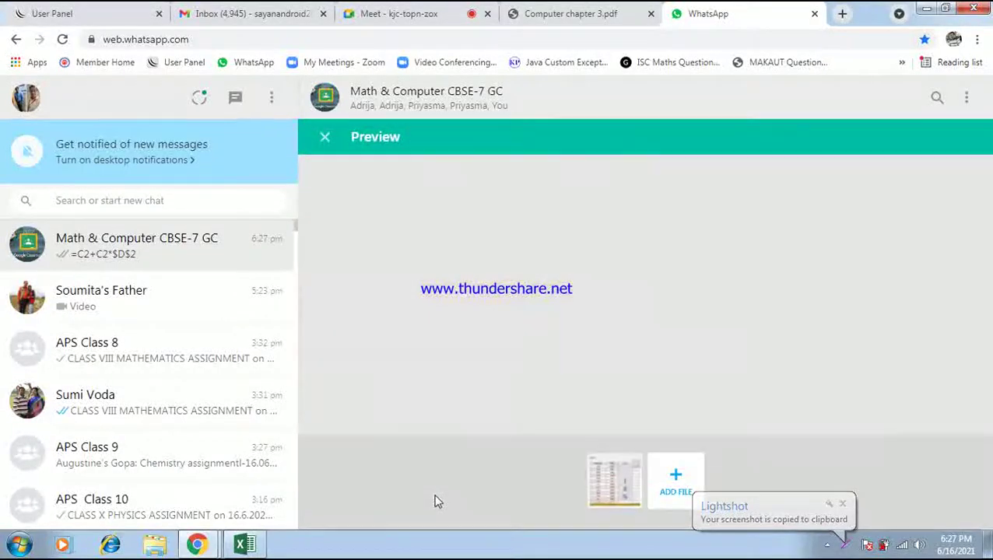
key("Return")
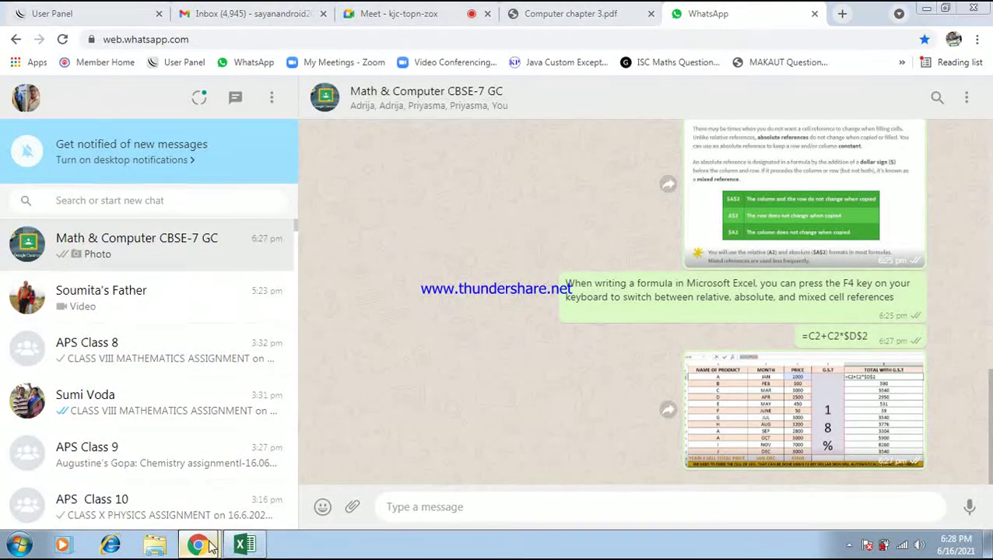
Step: Dismiss the Meet mirroring warning and bring the Excel G.S.T sheet back to the front
left_click(393, 13)
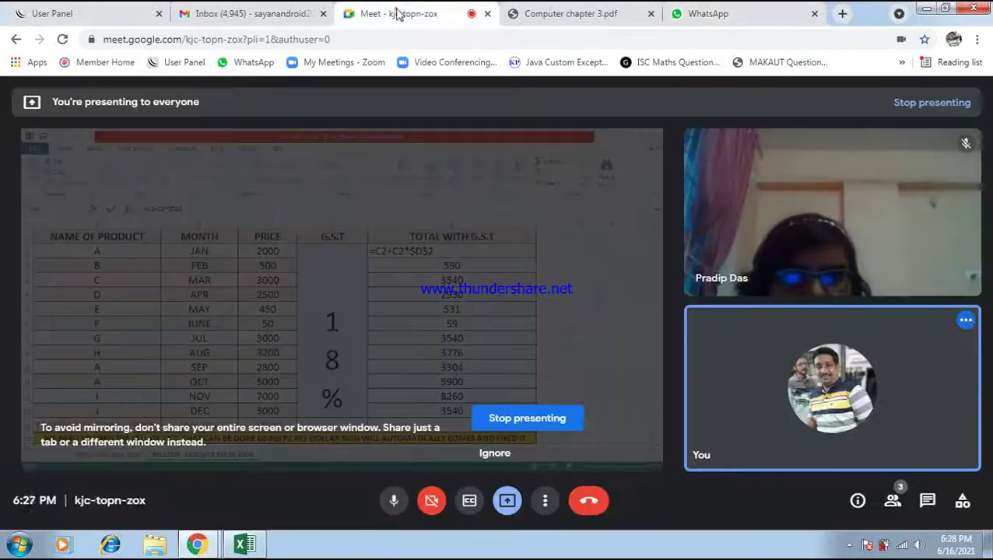
left_click(490, 455)
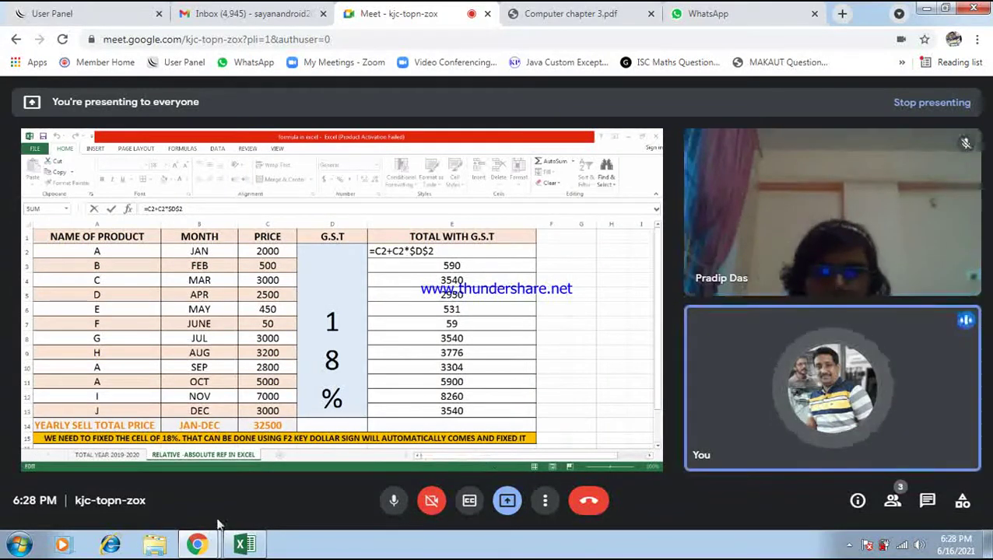
left_click(244, 545)
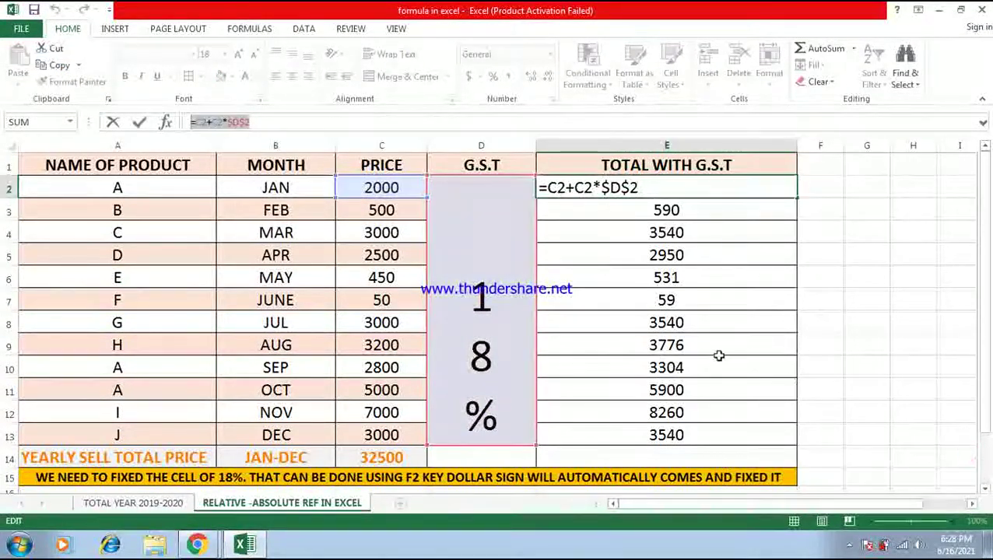
Step: Try re-entering E2's formula by pointing it at E3, then erase the entry in E2
type("=")
left_click(914, 410)
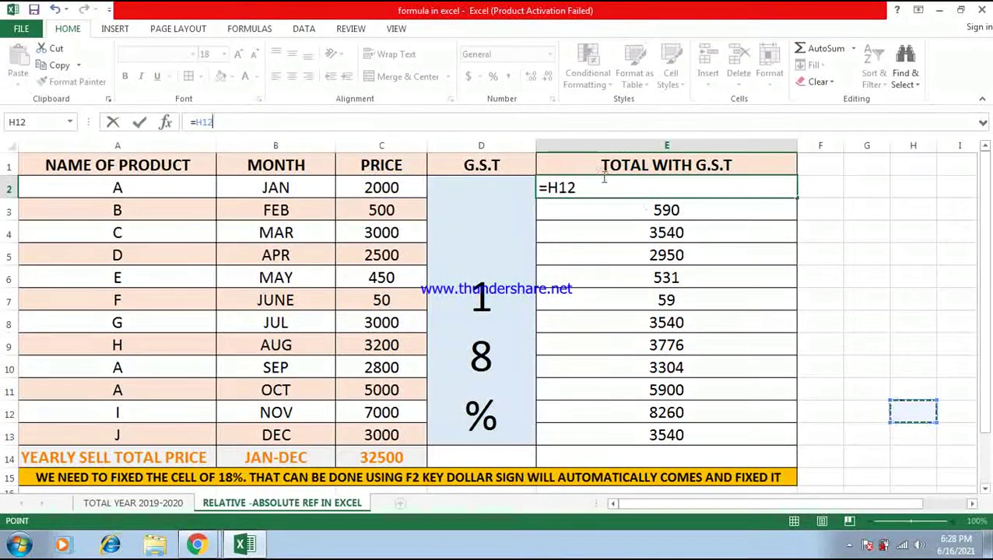
left_click(645, 211)
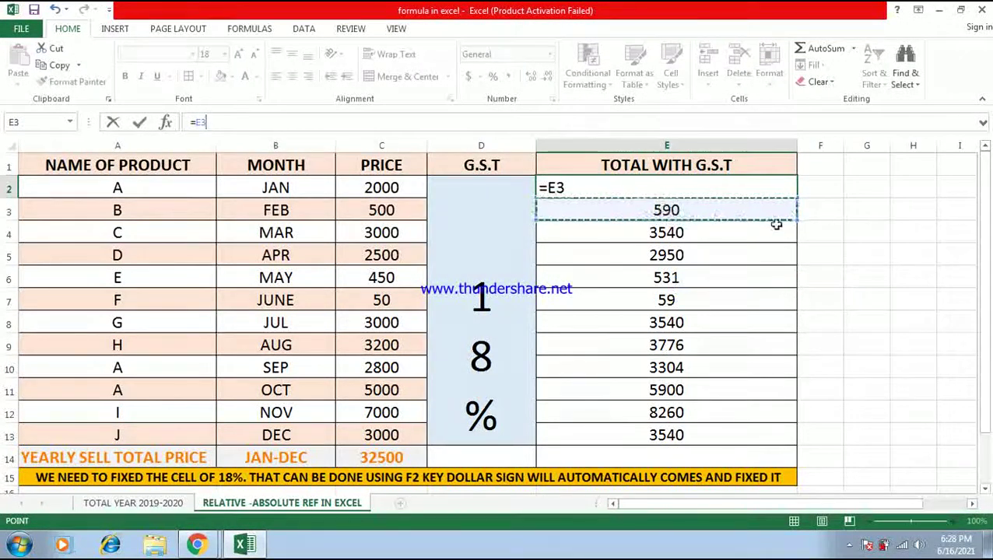
left_click(847, 365)
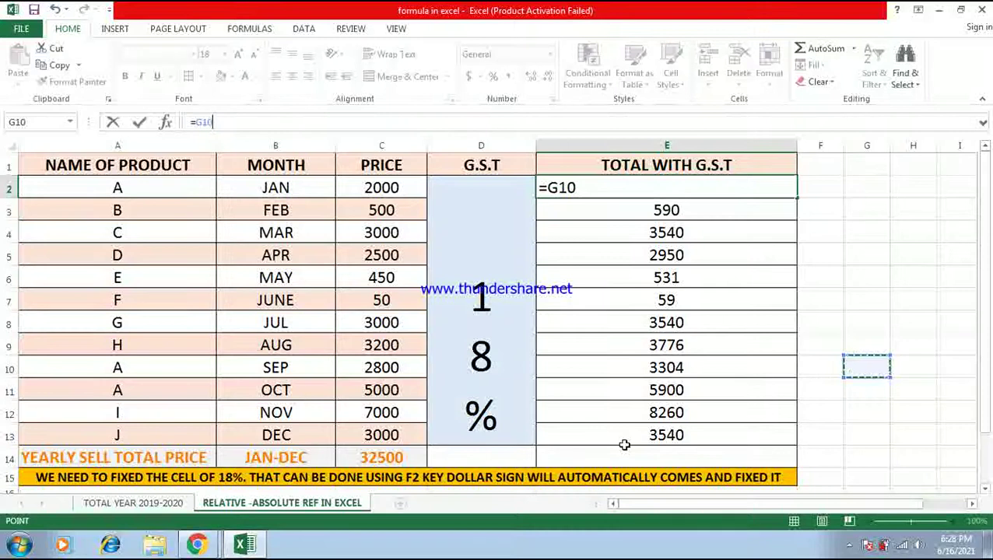
key("BackSpace")
key("BackSpace")
key("BackSpace")
key("BackSpace")
type("=")
key("Down")
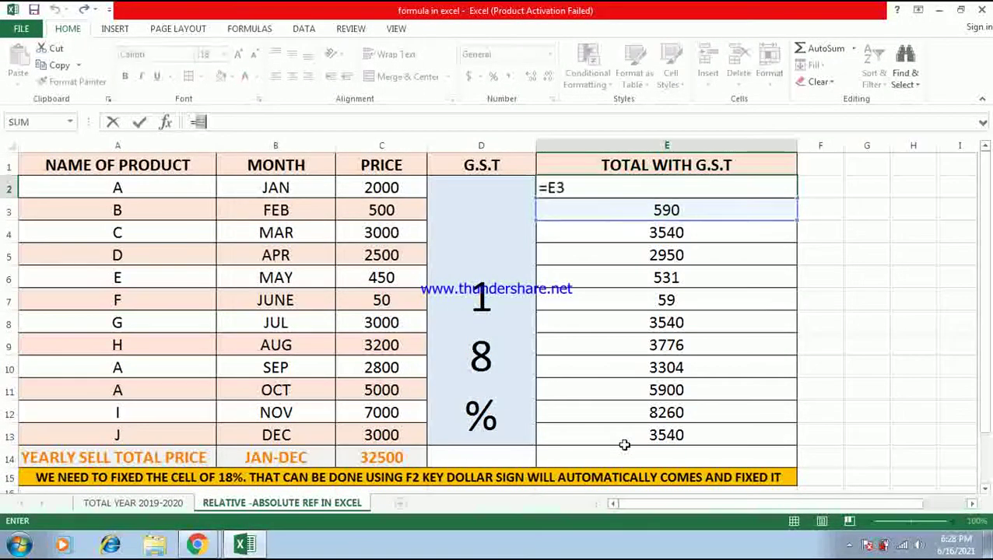
key("BackSpace")
key("BackSpace")
key("BackSpace")
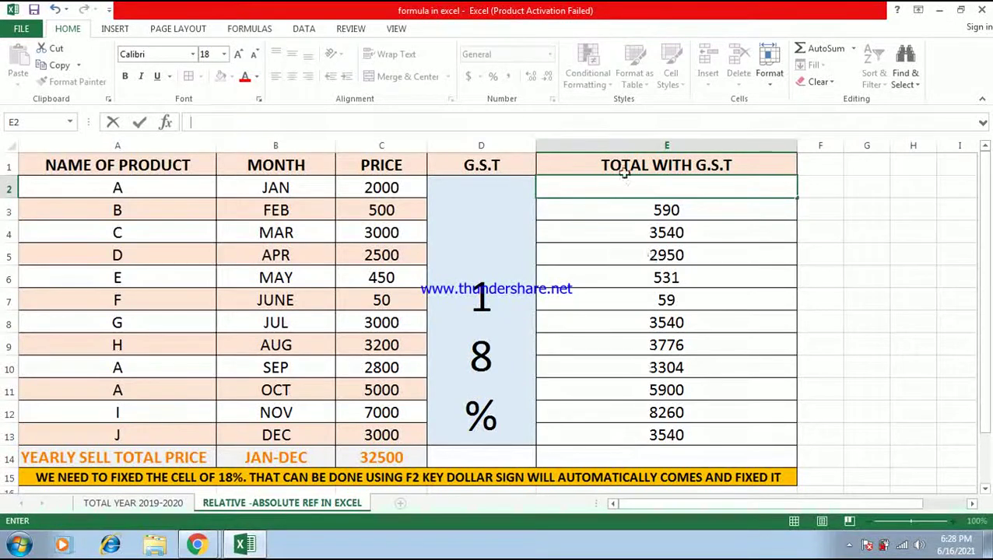
Step: Fill E3's G.S.T formula up into E2 so January's total shows 2360
left_click(632, 218)
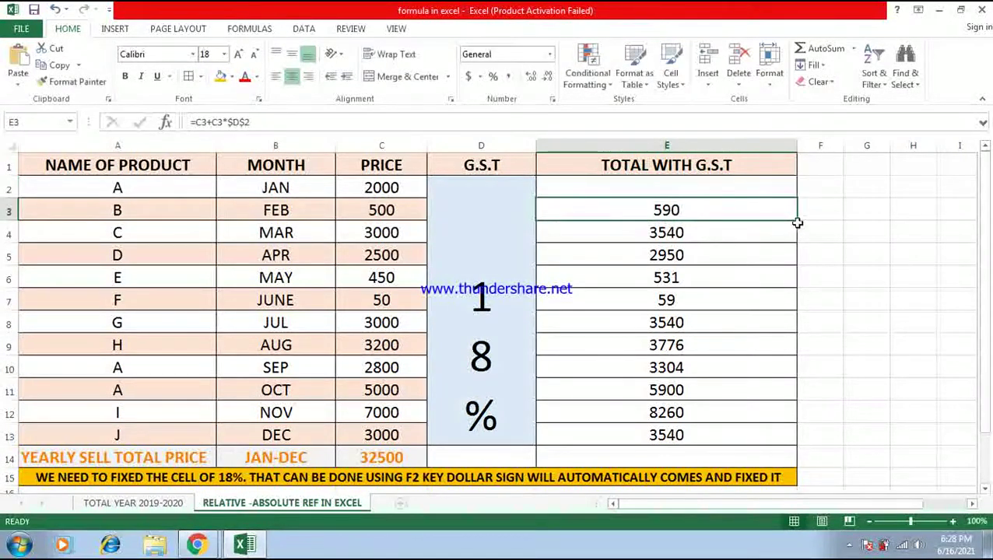
left_click_drag(797, 223, 783, 183)
left_click(854, 233)
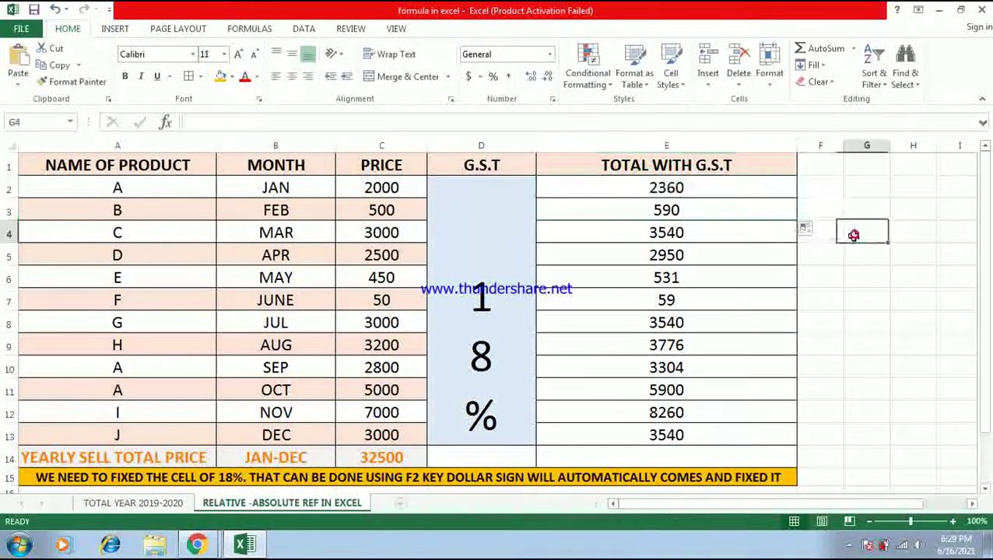
left_click(660, 464)
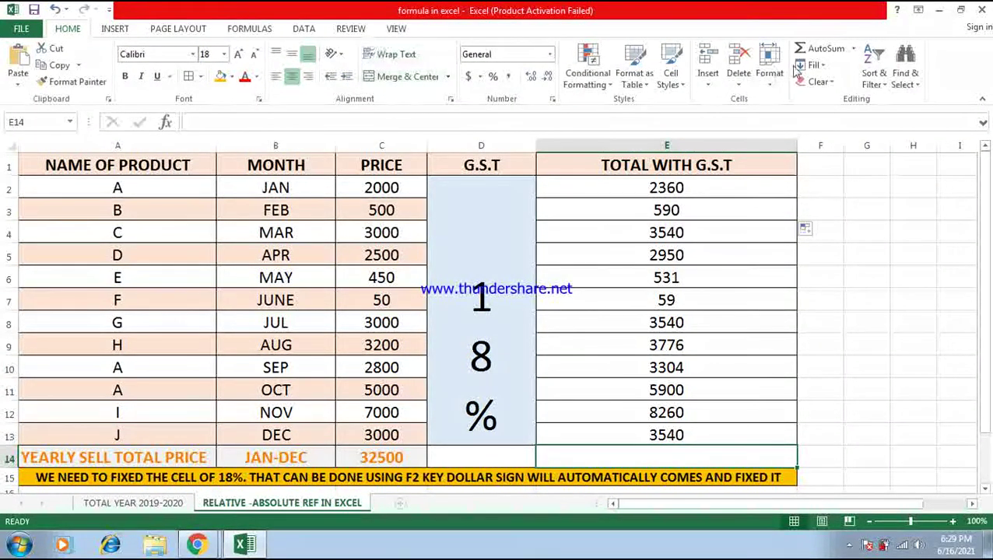
Step: AutoSum =SUM(E2:E13) into E14, redoing it once, so the yearly total reads 38350
left_click(825, 50)
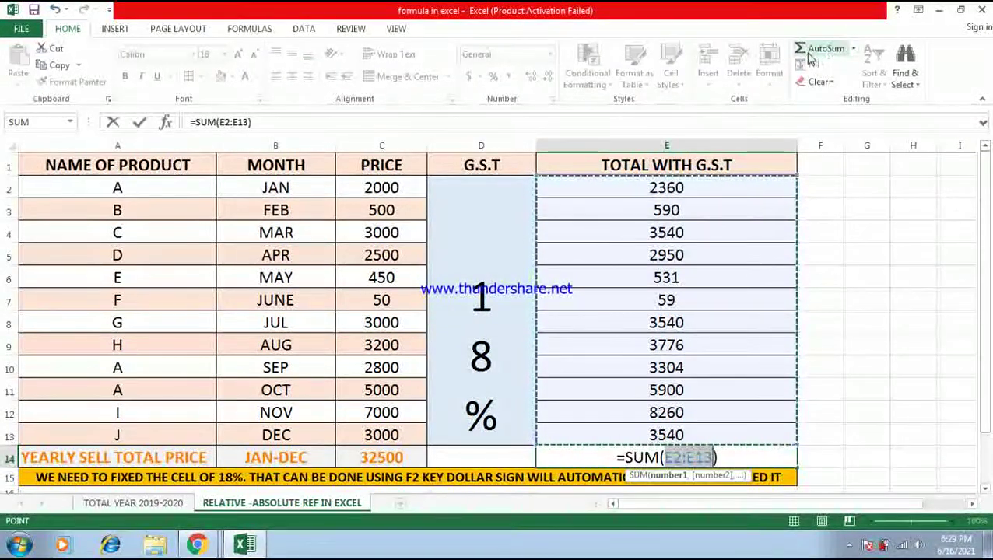
key("Return")
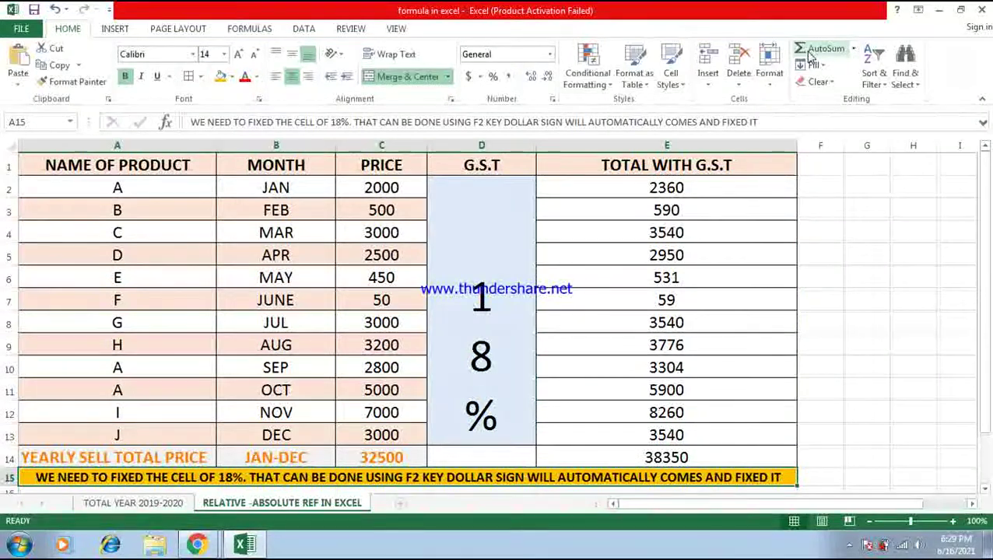
left_click(673, 459)
key("Delete")
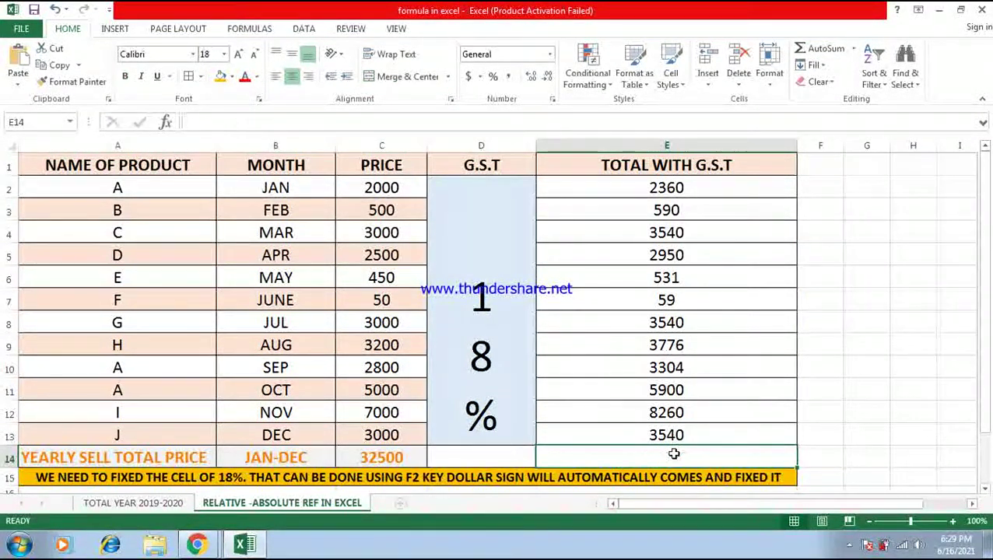
left_click(909, 294)
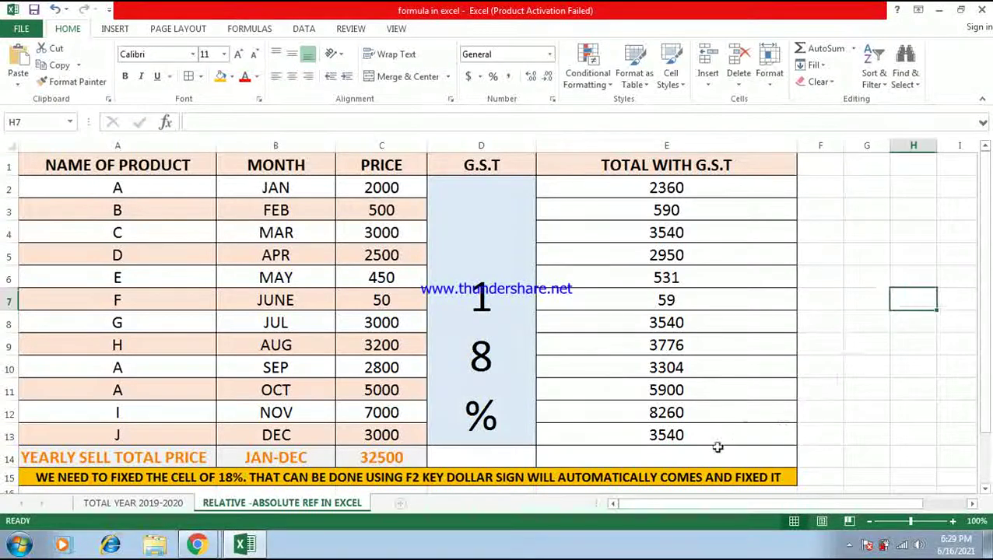
left_click(674, 460)
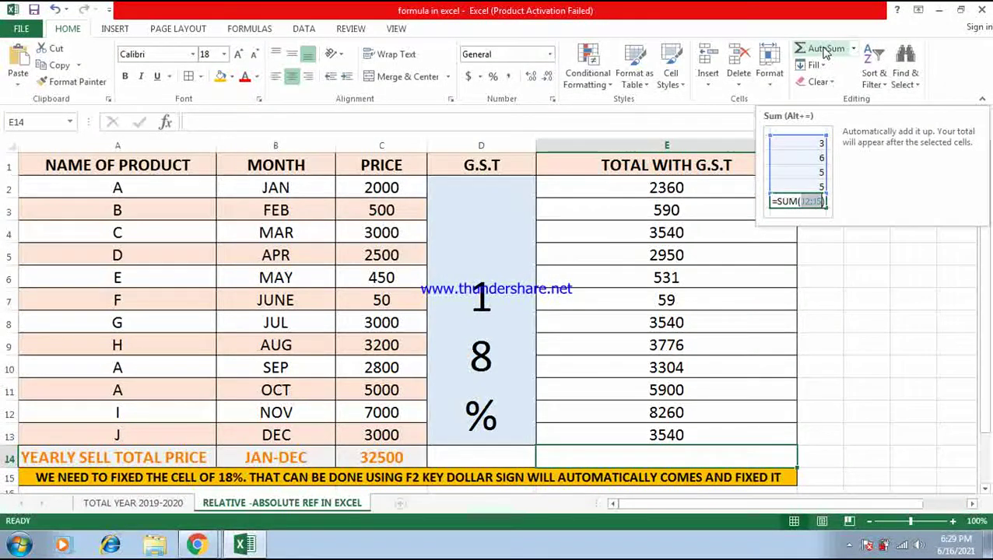
left_click(826, 51)
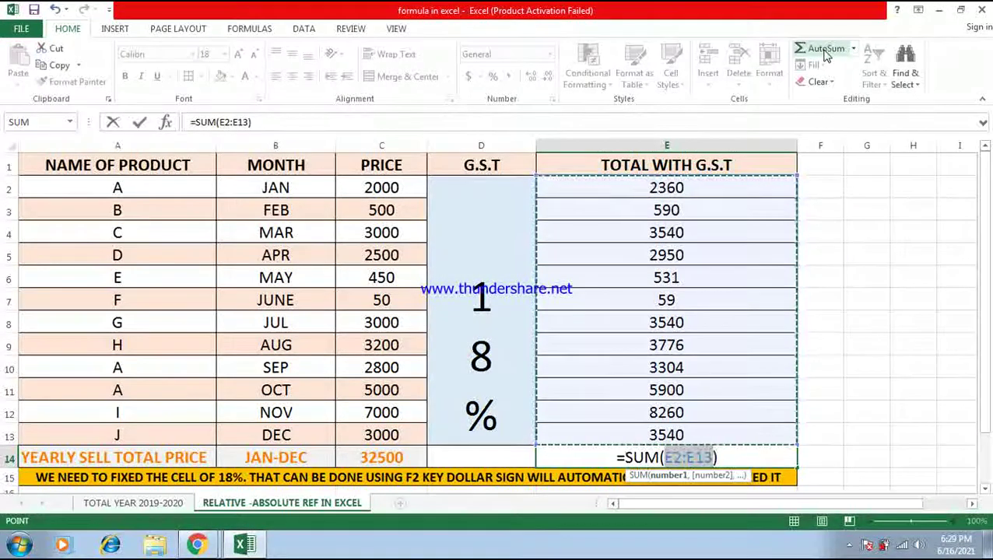
key("Return")
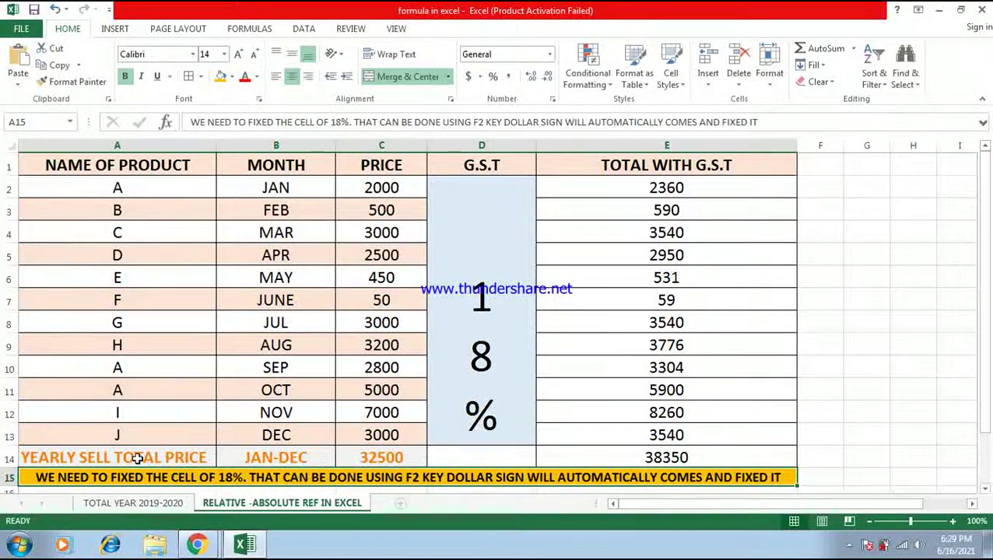
left_click_drag(137, 459, 716, 460)
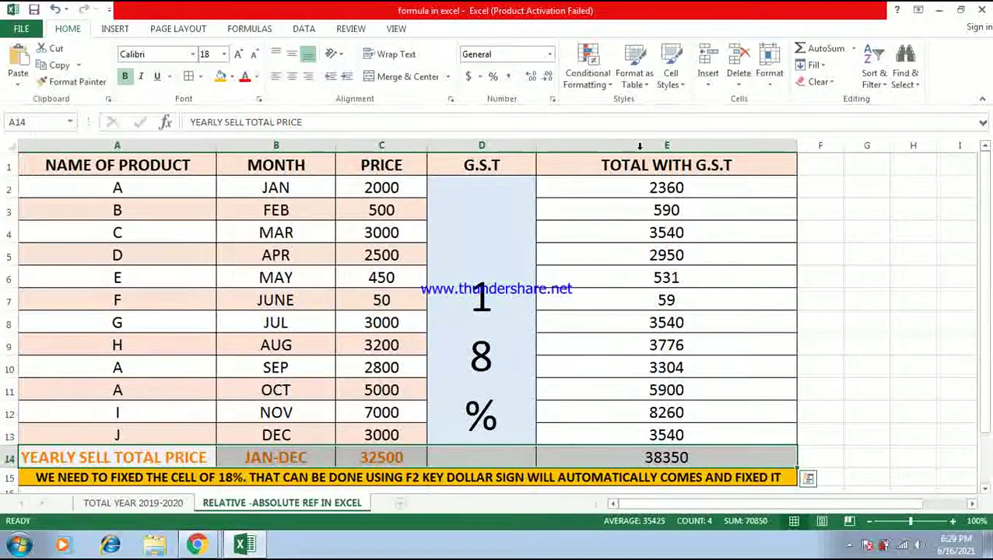
left_click(883, 395)
Step: Fill E14's 38350 total with Blue, Accent 1
left_click(727, 453)
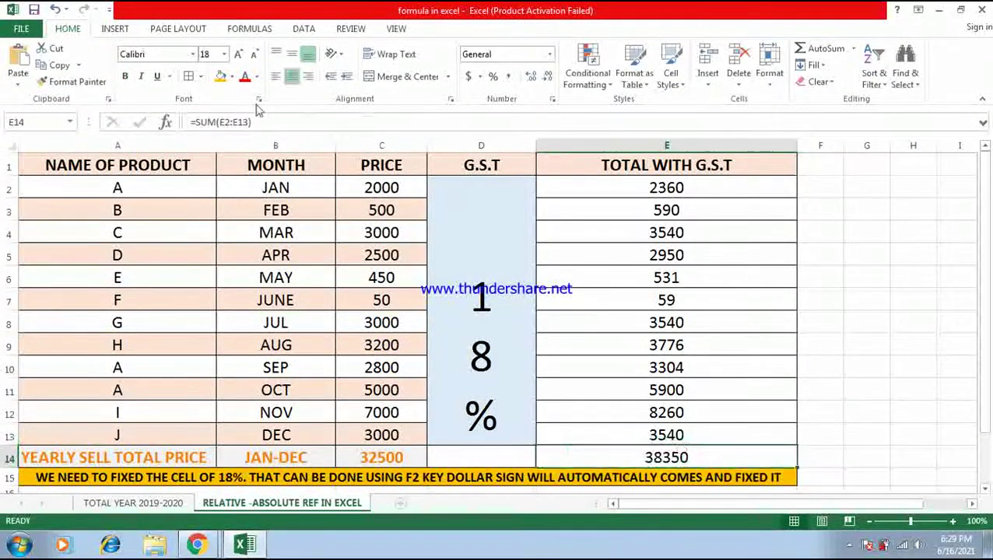
left_click(233, 77)
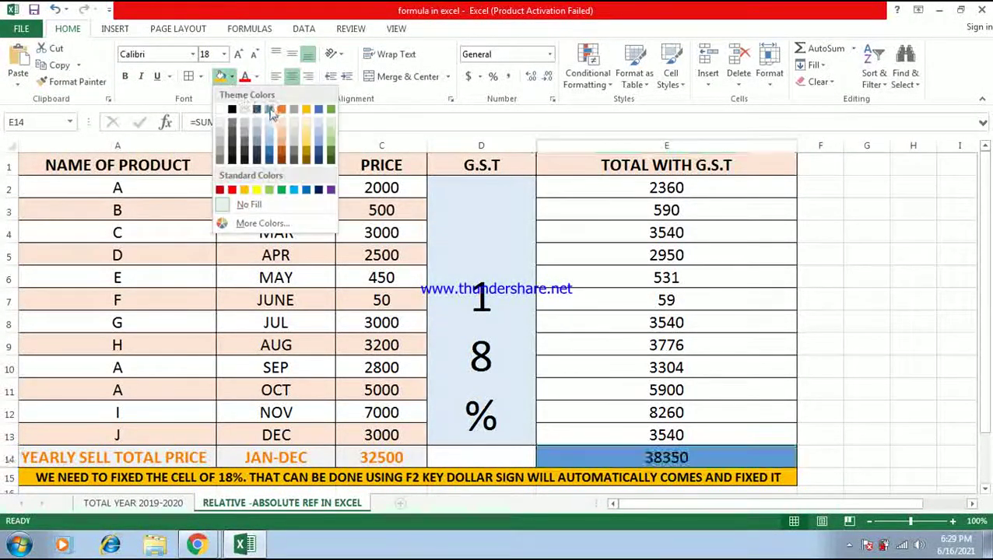
left_click(270, 110)
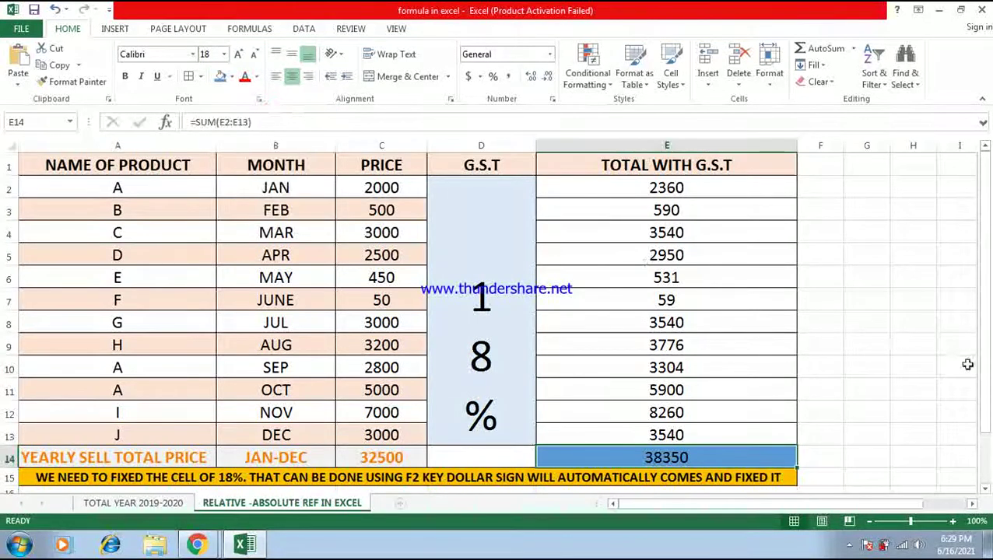
Step: Select the whole G.S.T table A1:E15, then deselect it
left_click_drag(101, 161, 311, 165)
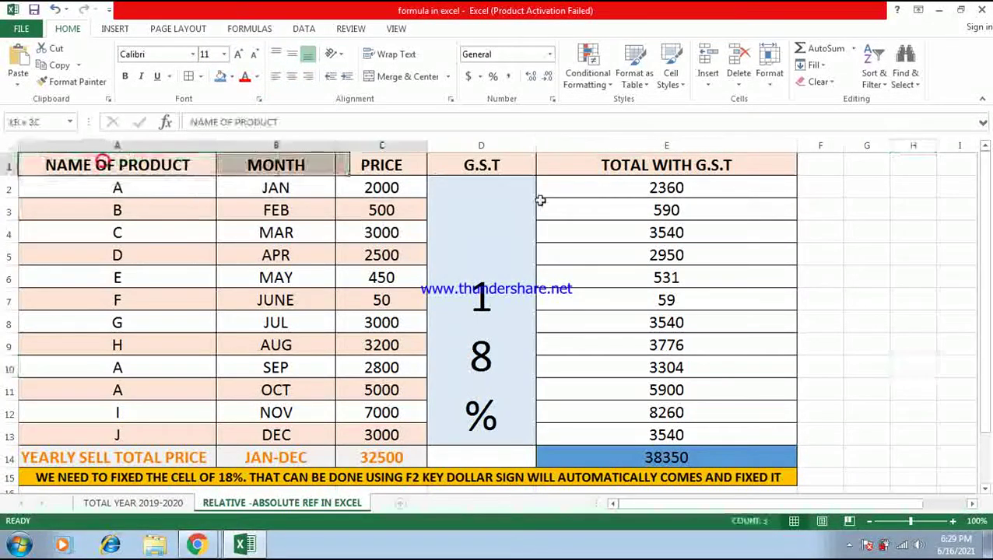
left_click_drag(540, 200, 745, 475)
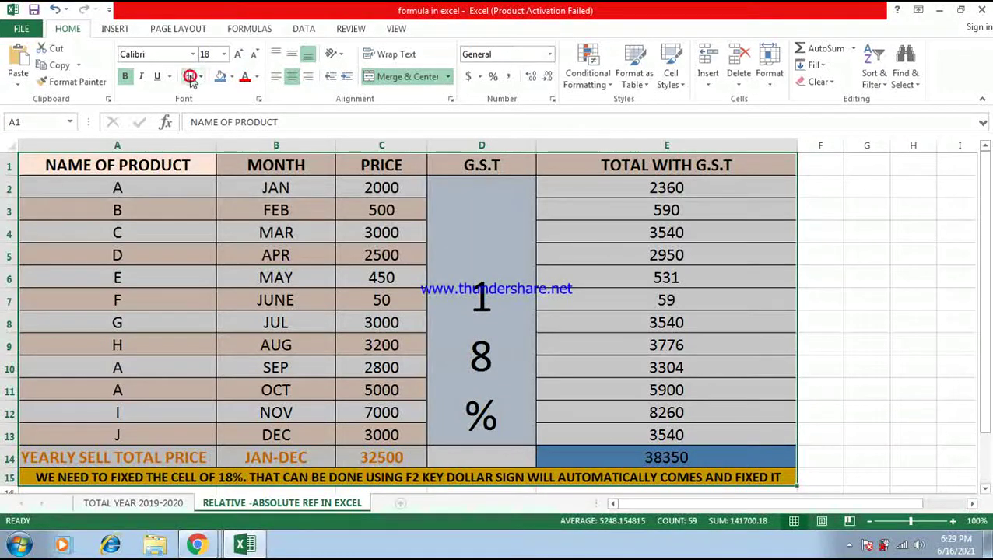
left_click(832, 263)
left_click(897, 251)
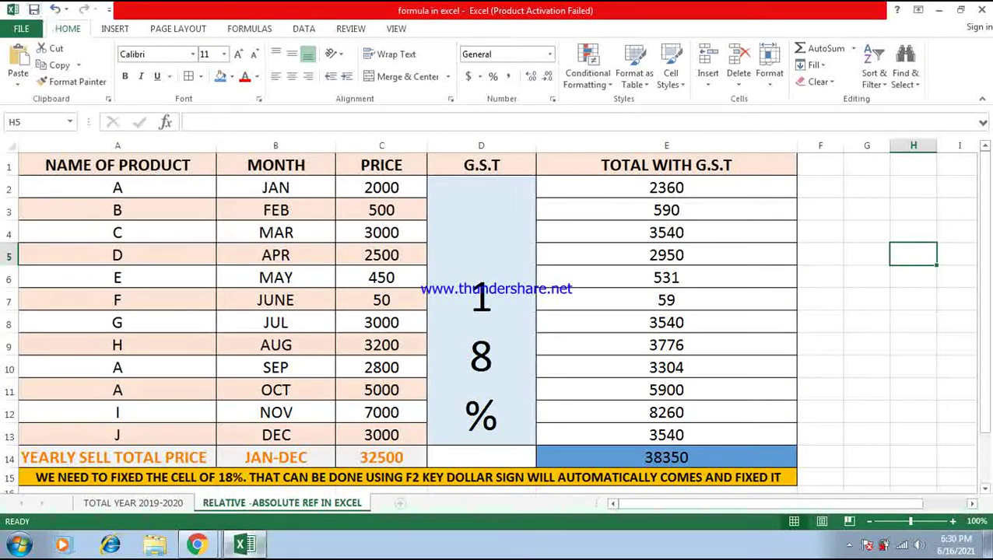
mouse_move(197, 544)
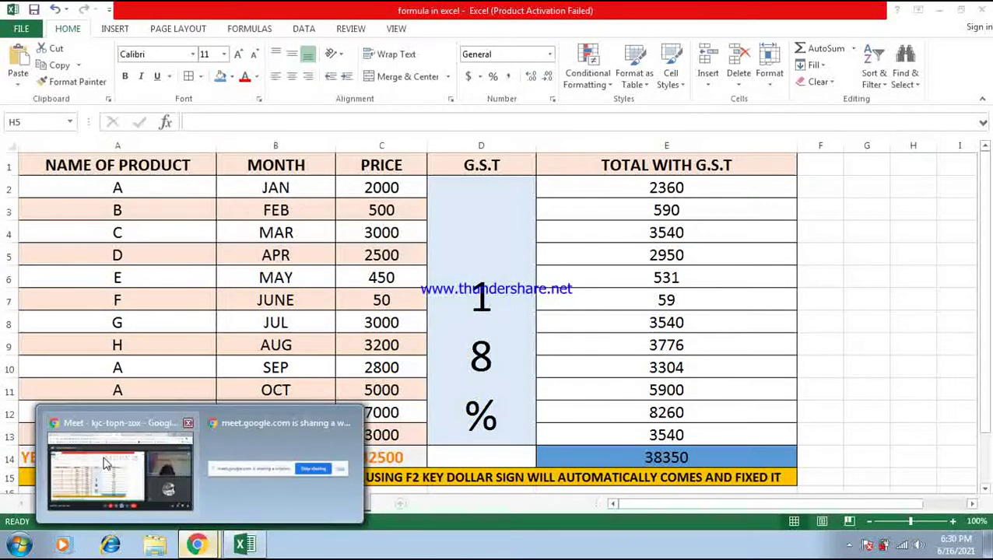
Step: Attach and send formula in excel.xlsx as a document in the WhatsApp group, then return to Excel
left_click(108, 465)
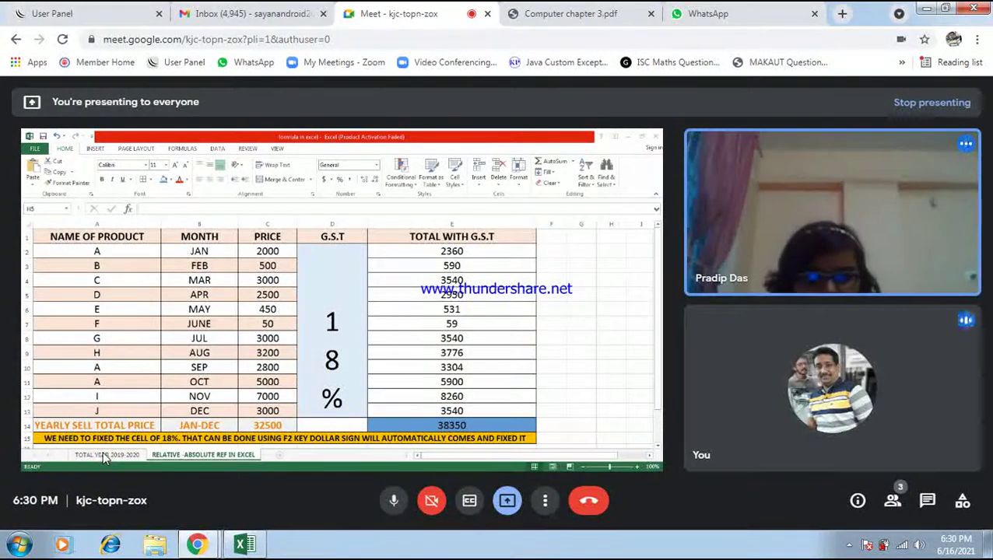
left_click(741, 11)
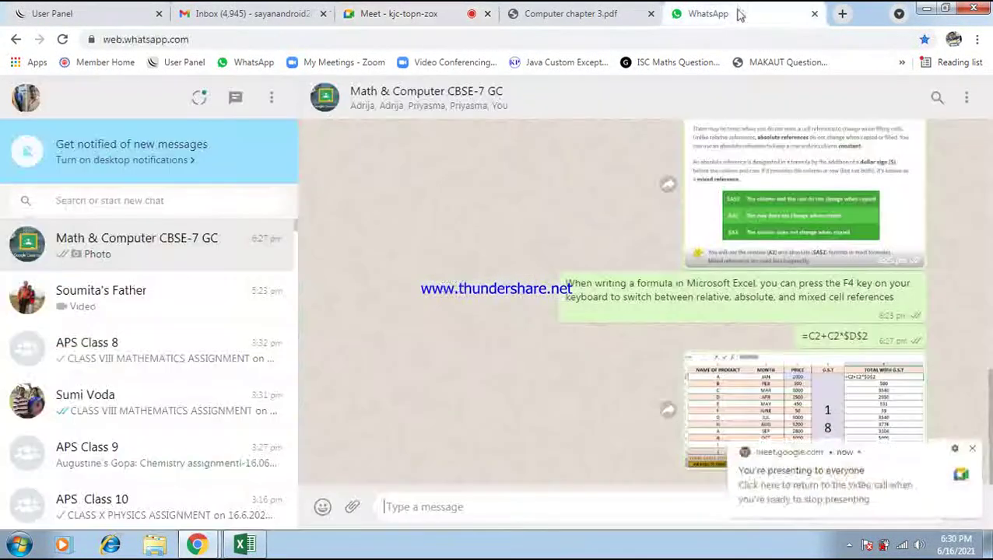
left_click(972, 452)
left_click(354, 508)
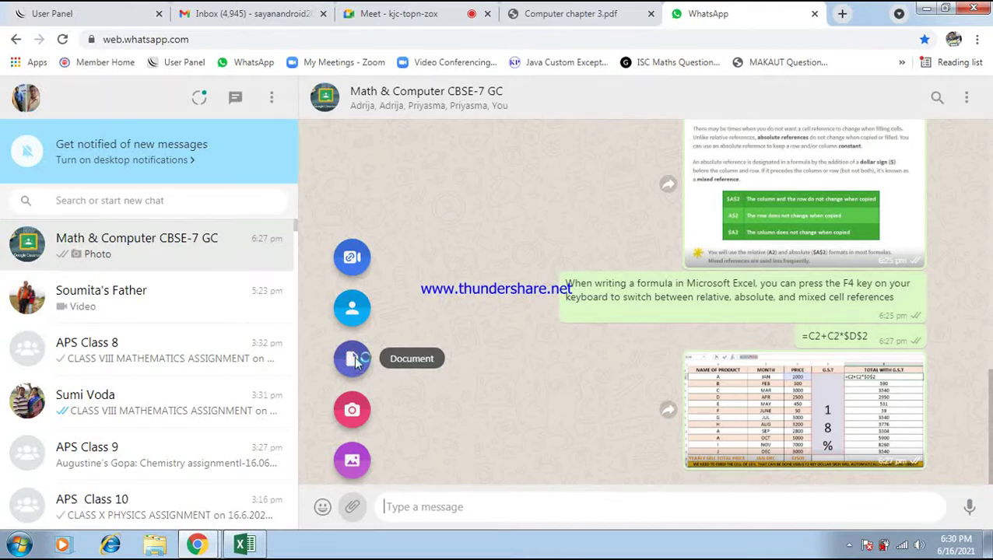
left_click(355, 363)
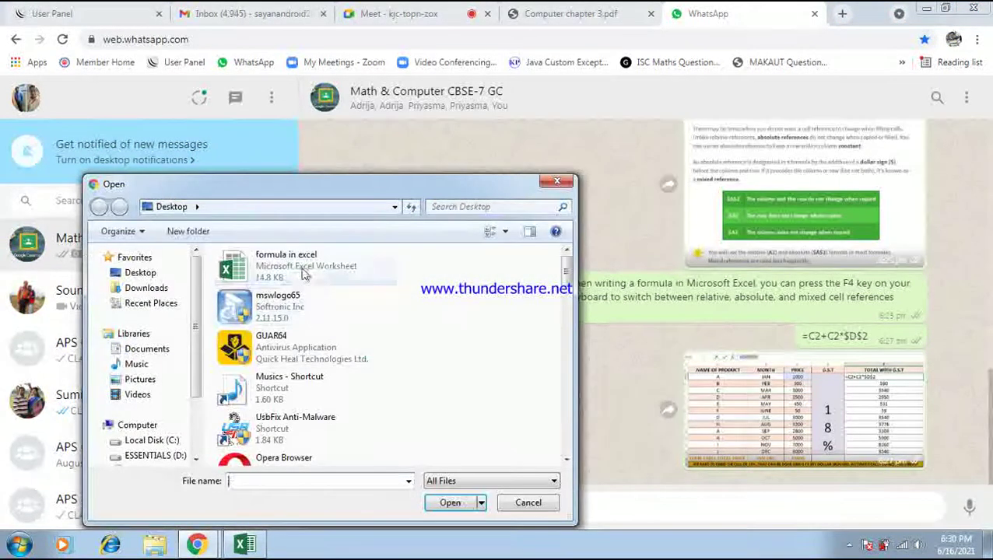
left_click(301, 267)
left_click(445, 505)
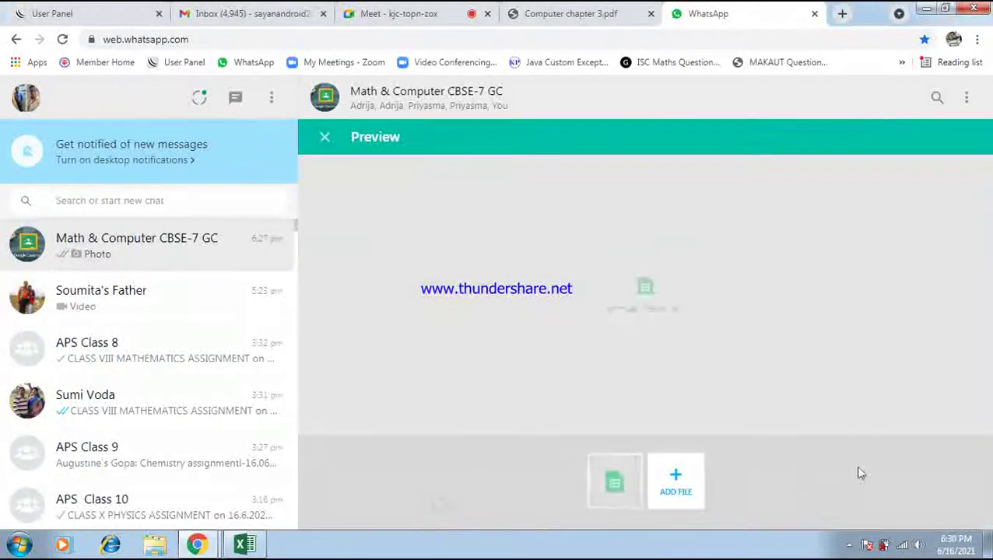
left_click(948, 441)
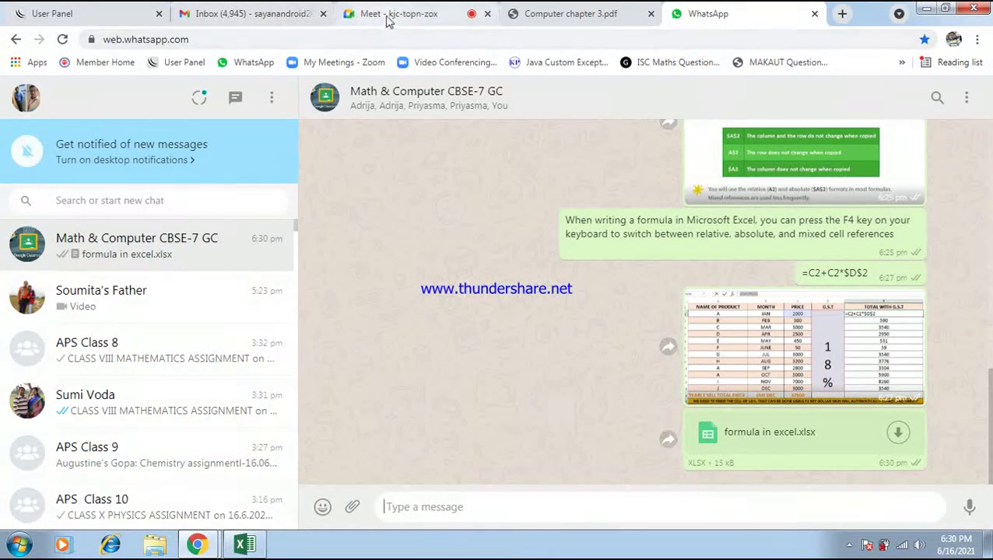
left_click(244, 545)
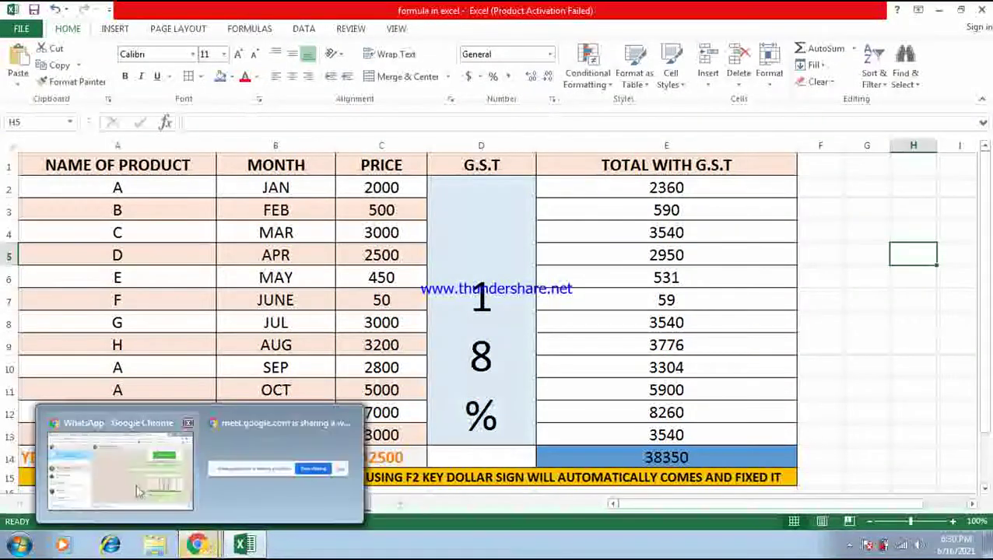
Step: Stop presenting the Excel sheet in Meet, leaving the camera off
mouse_move(197, 545)
left_click(121, 450)
left_click(448, 13)
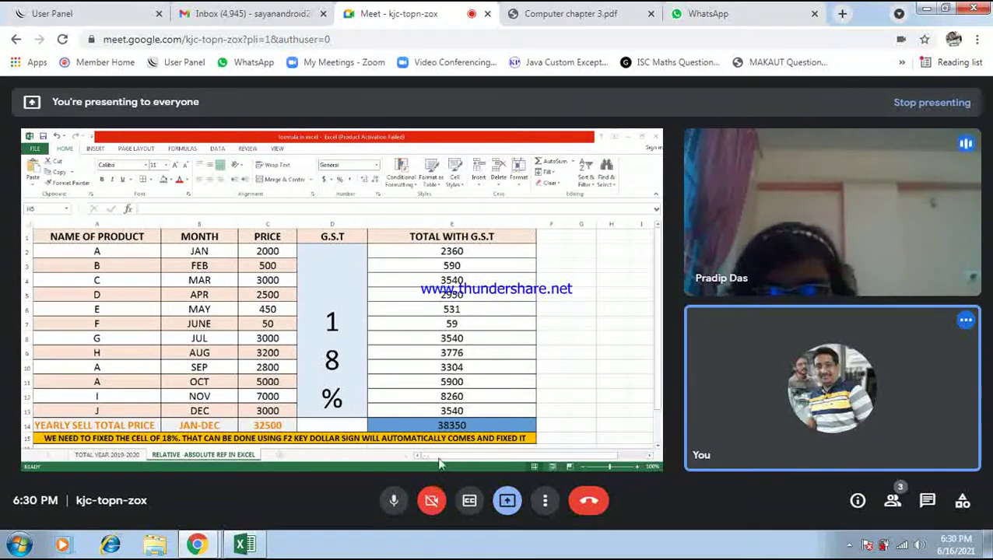
left_click(511, 502)
left_click(537, 459)
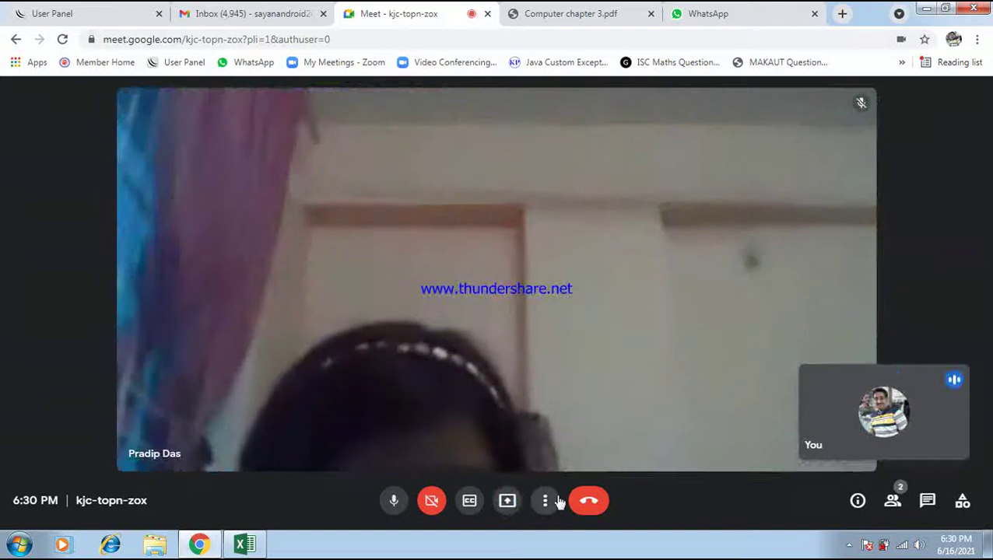
left_click(433, 504)
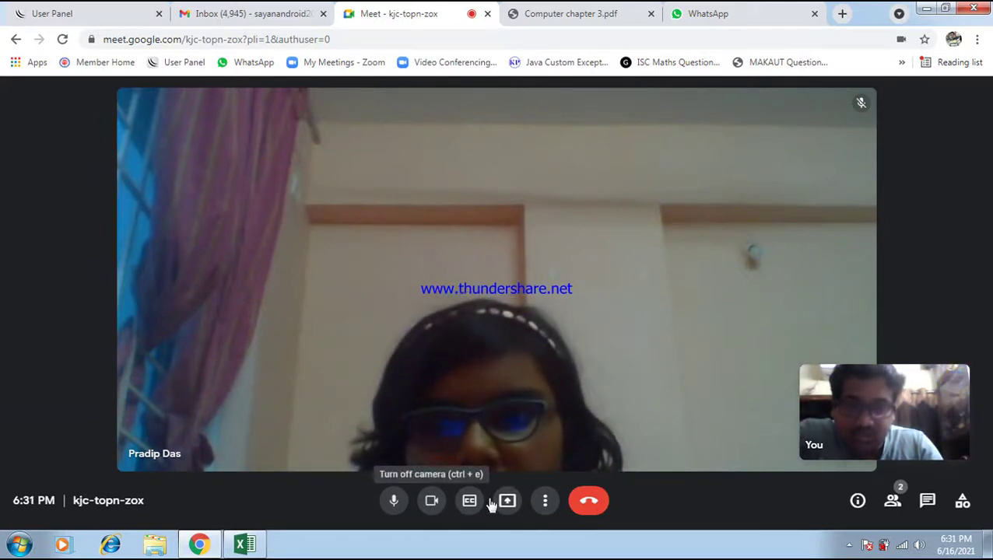
left_click(431, 501)
Step: Present the Computer chapter 3.pdf browser tab to the call
left_click(502, 505)
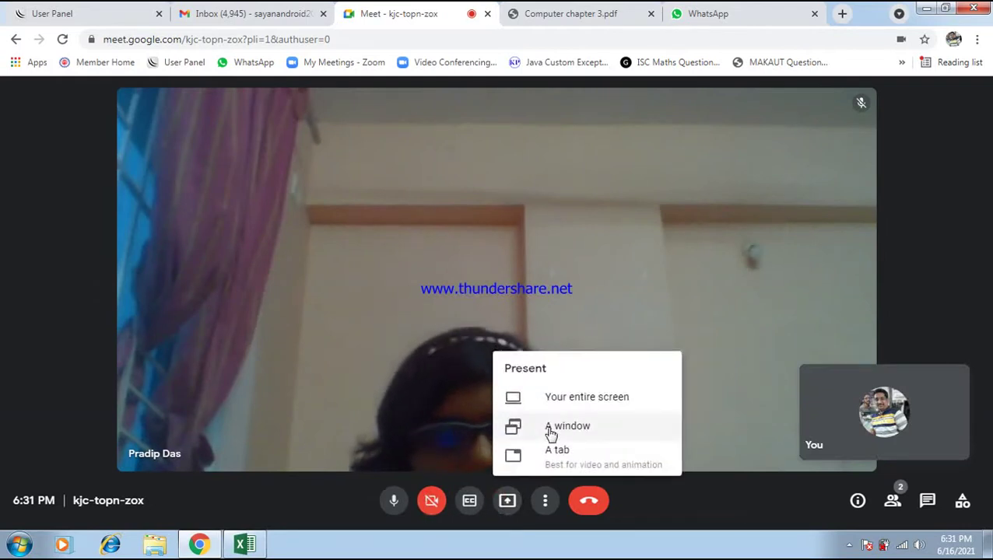
left_click(549, 430)
left_click(684, 364)
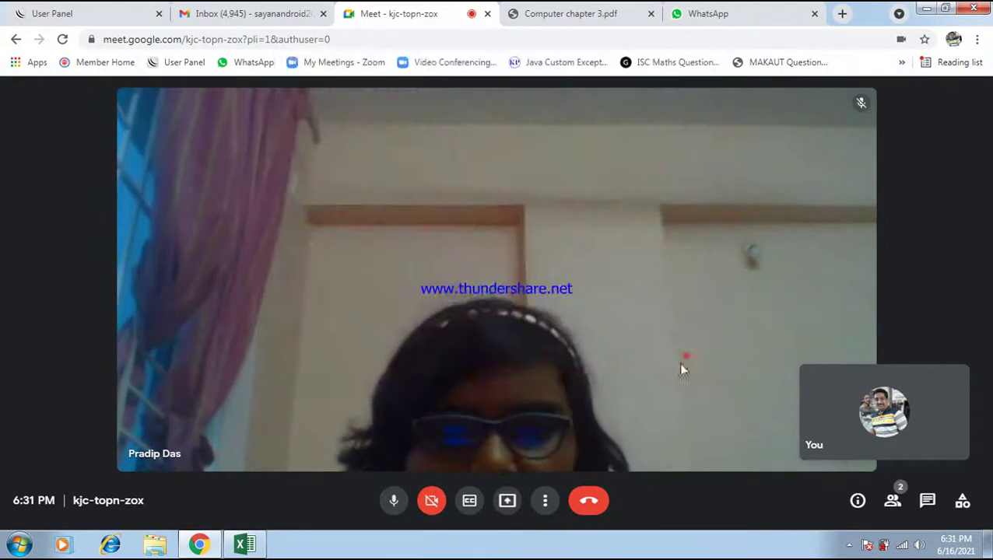
left_click(508, 502)
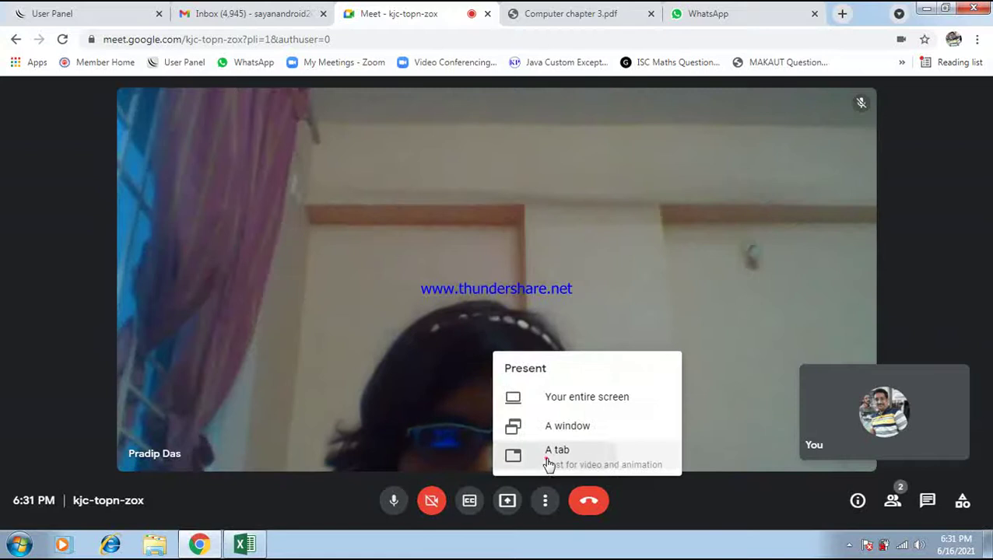
left_click(547, 461)
left_click(413, 161)
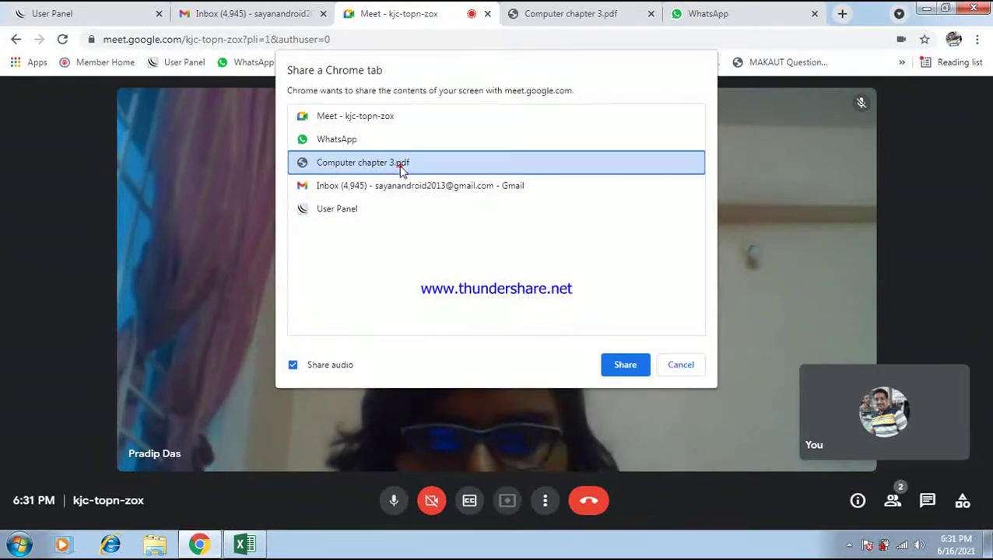
left_click(625, 364)
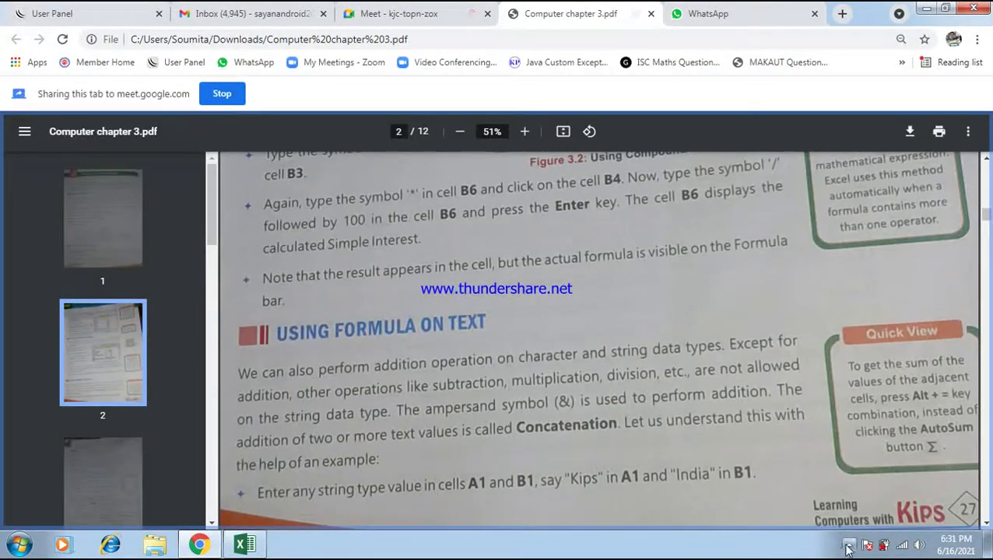
Step: Scroll the PDF to page 3 and back to 'Using Formula on Text', then return to Meet
left_click(847, 550)
left_click(850, 546)
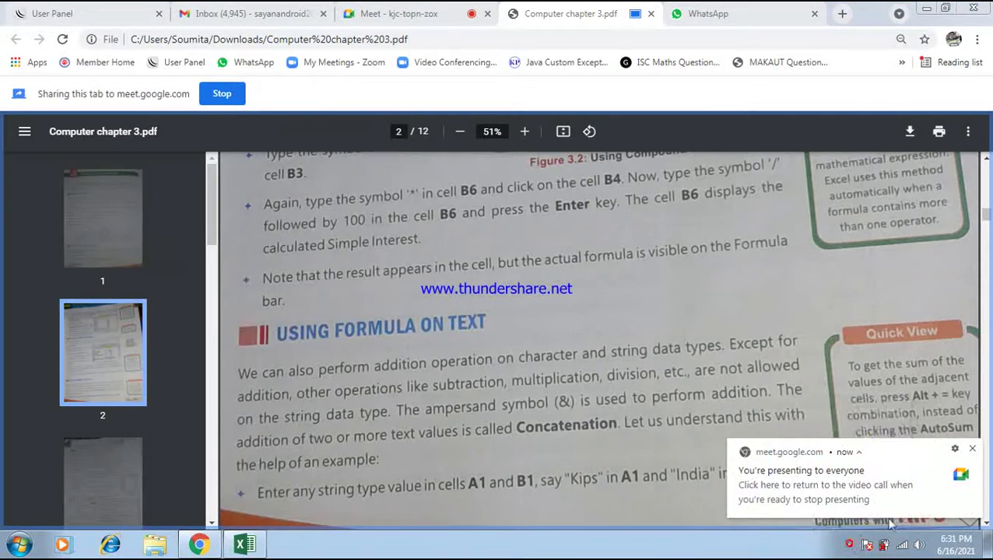
left_click(972, 449)
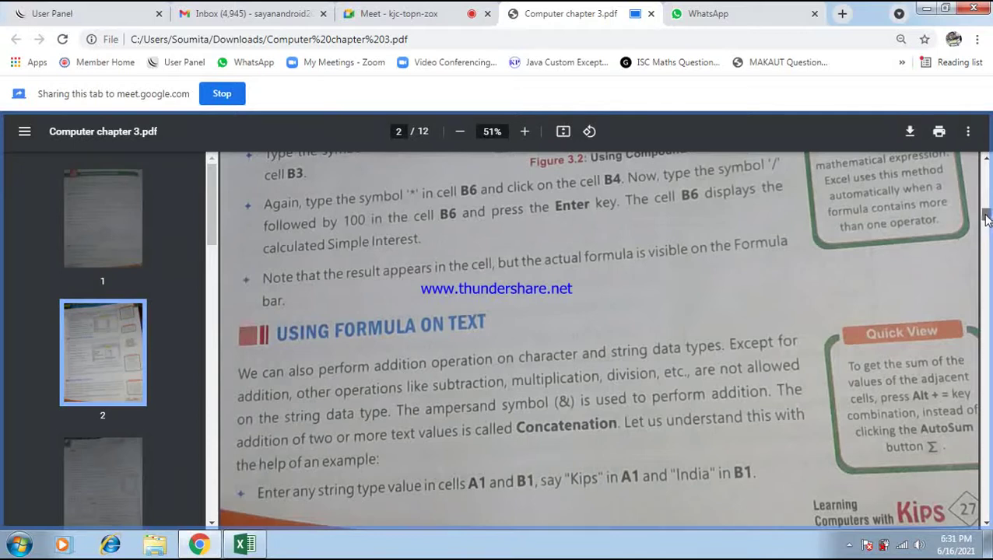
left_click_drag(986, 219, 985, 231)
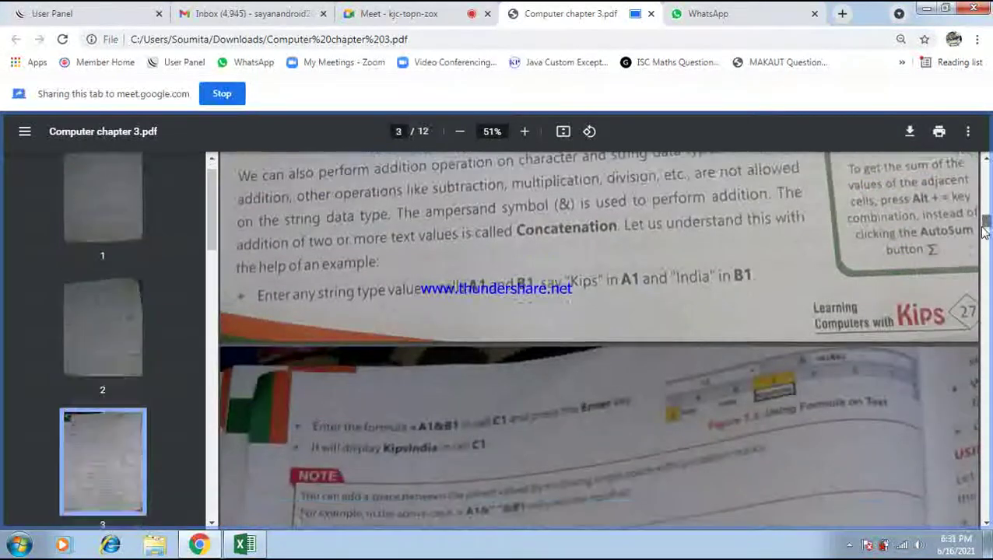
scroll(985, 232, "down", 3)
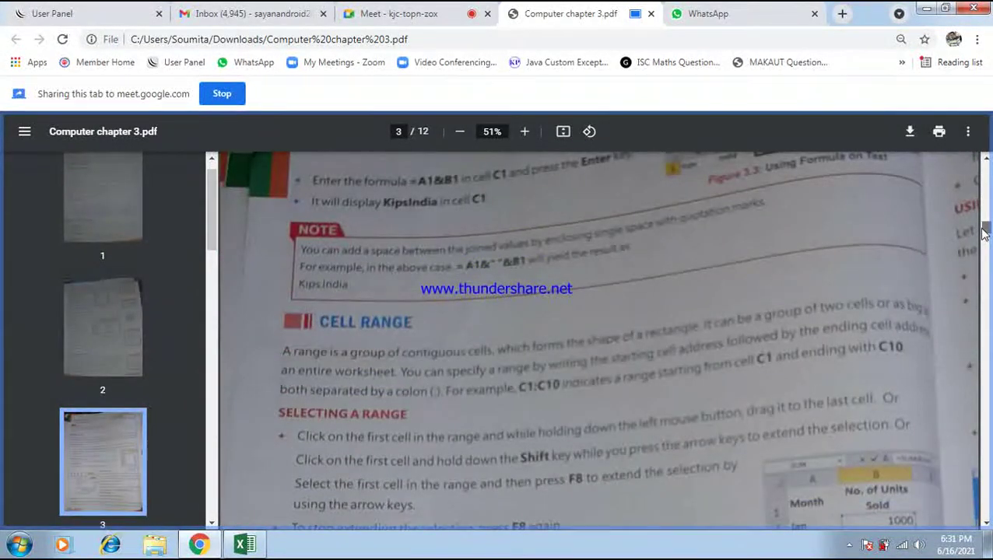
left_click_drag(984, 232, 983, 222)
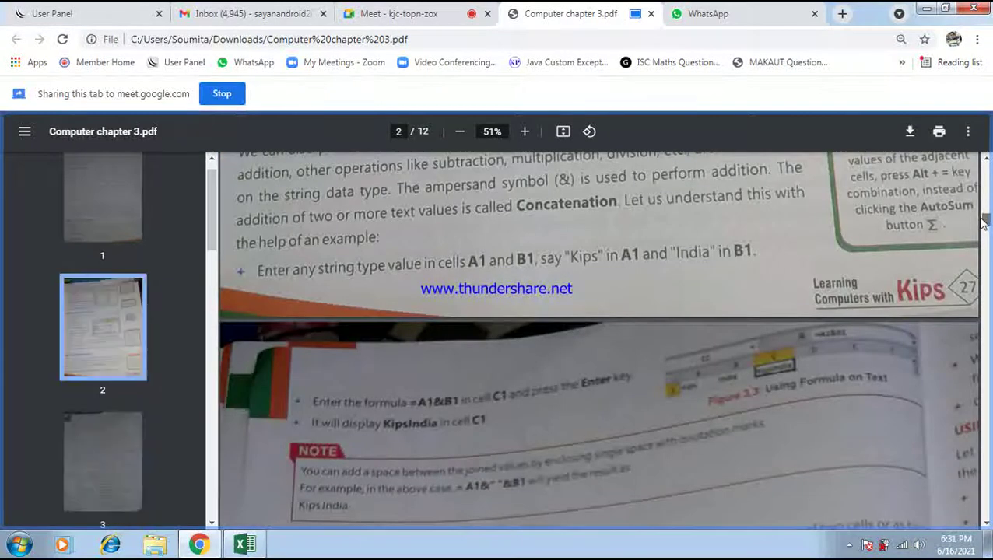
scroll(982, 222, "up", 1)
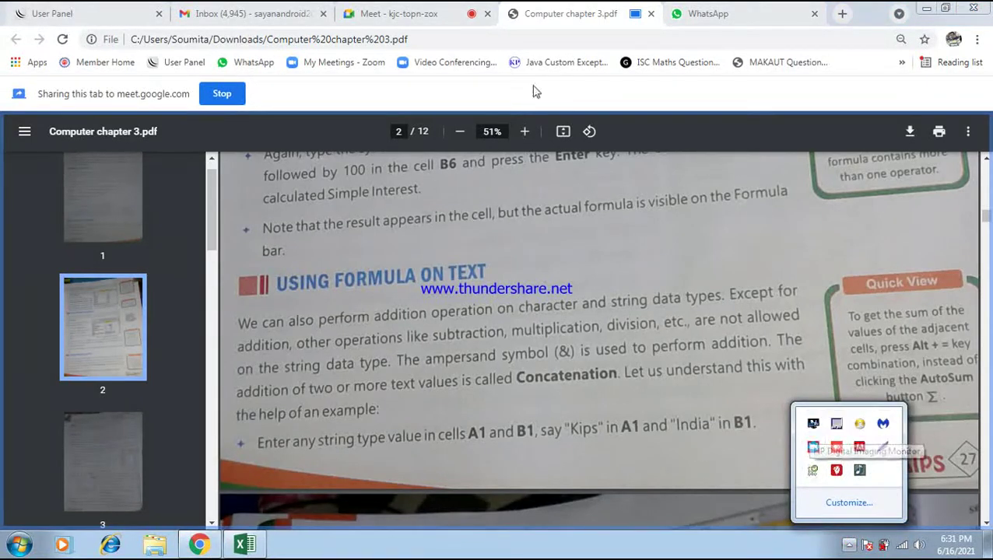
left_click(433, 11)
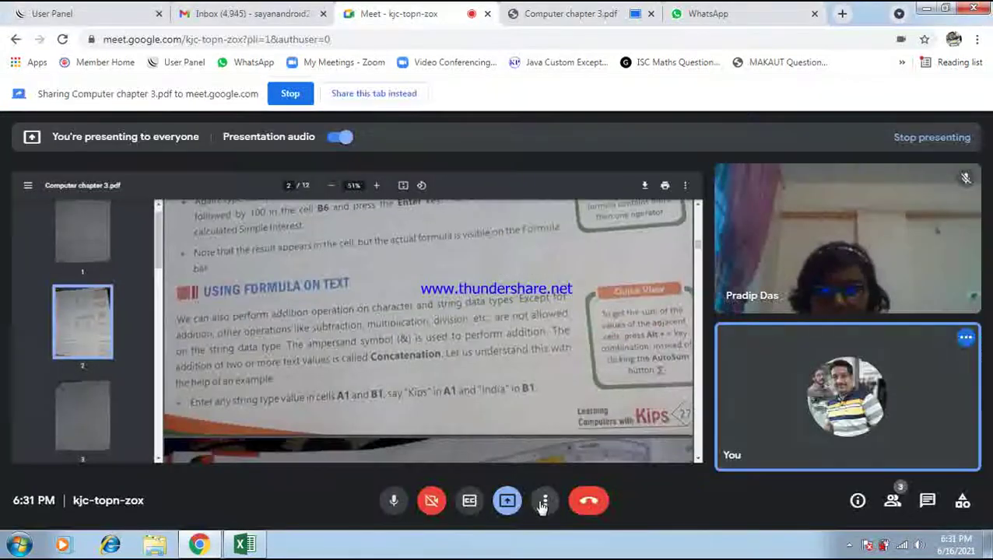
Step: Swap the Meet presentation from the PDF tab to the 'formula in excel' Excel window
left_click(510, 502)
left_click(520, 459)
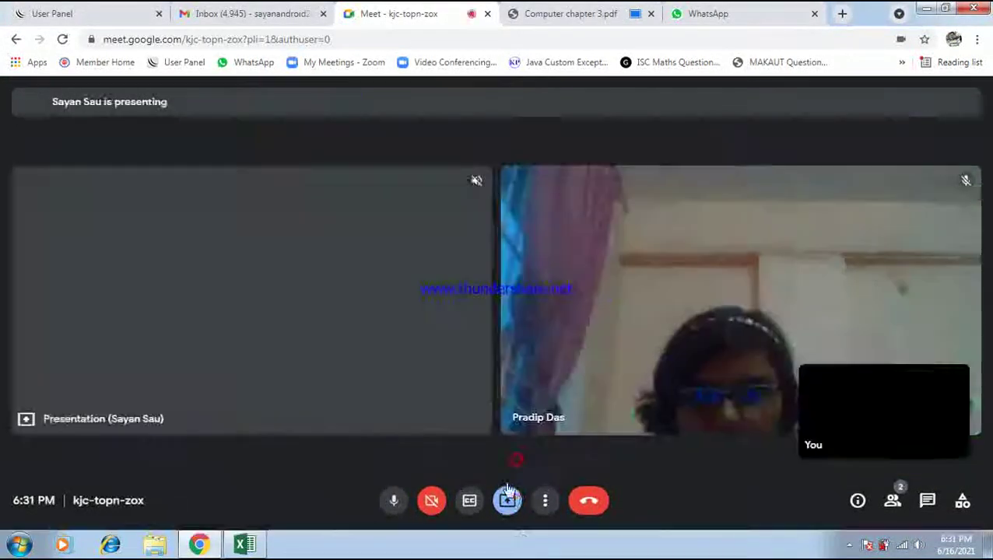
left_click(507, 500)
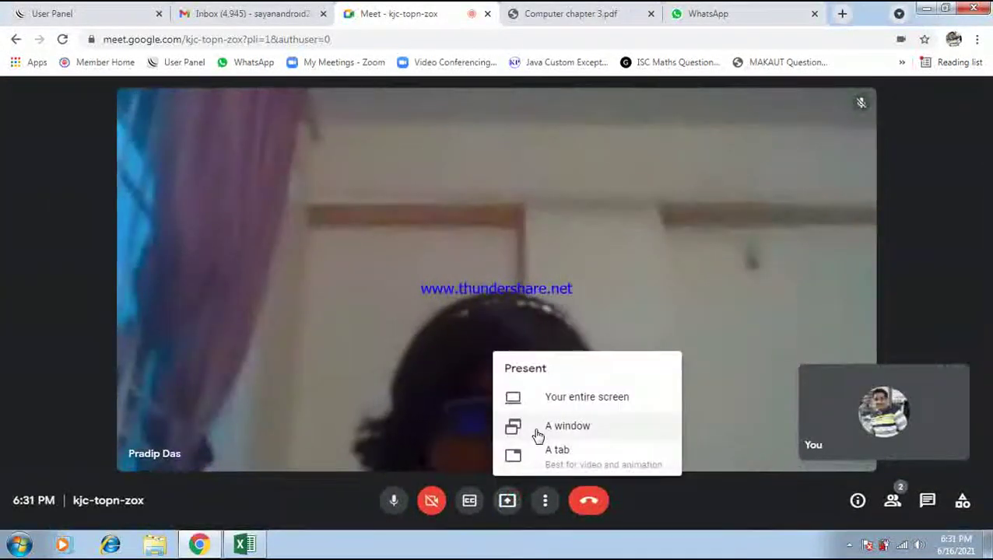
left_click(536, 428)
left_click(502, 196)
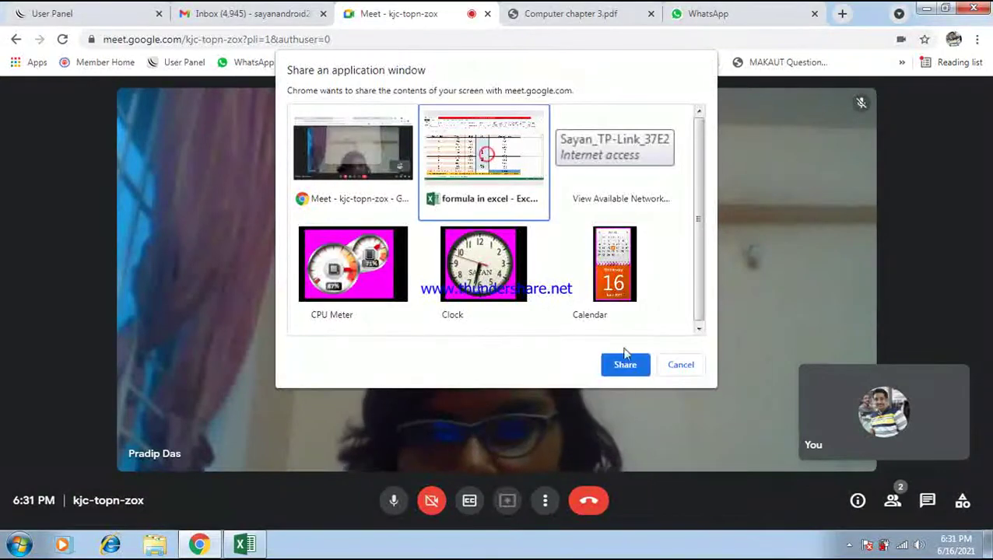
left_click(625, 364)
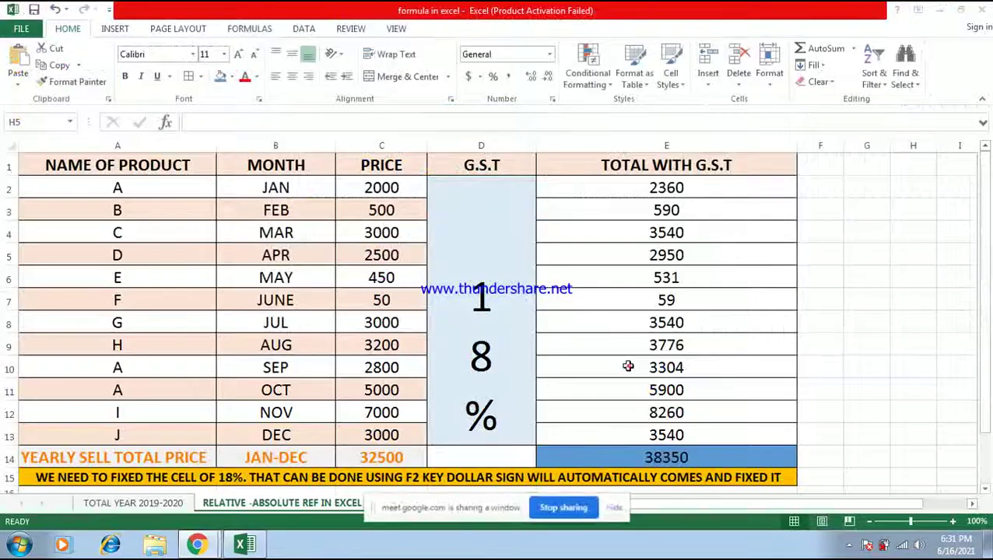
left_click(620, 507)
Step: Add a new third worksheet and rename it TEXT FORMULA
left_click(402, 502)
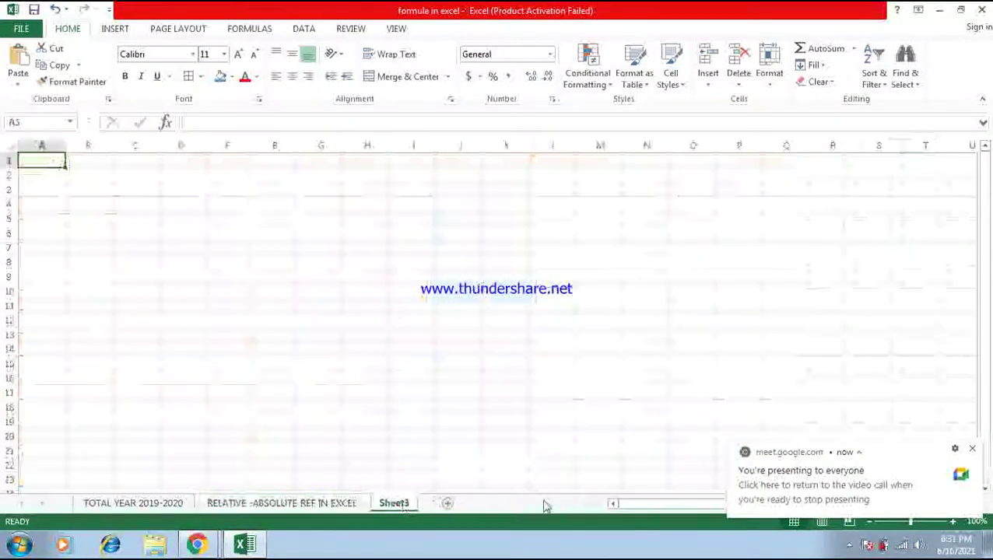
left_click(973, 449)
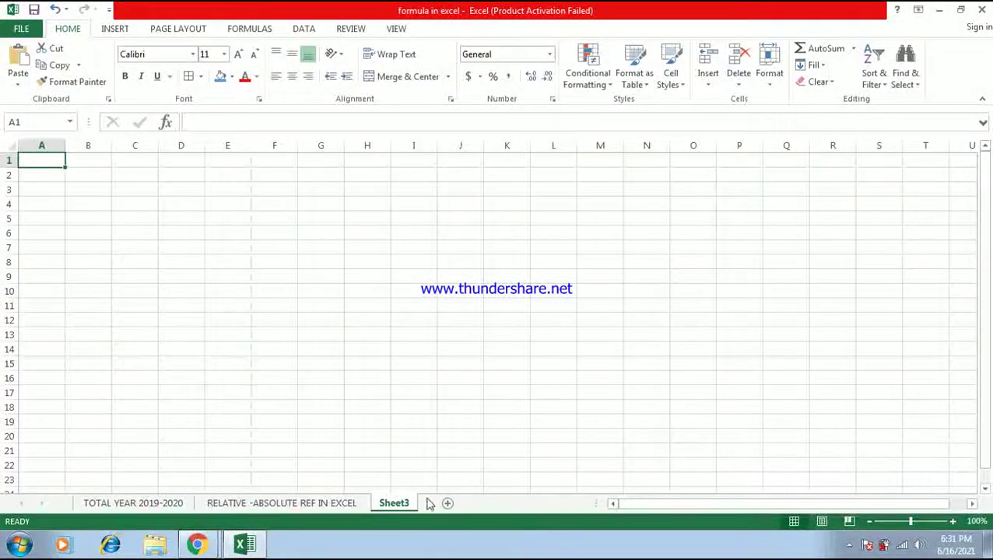
right_click(404, 505)
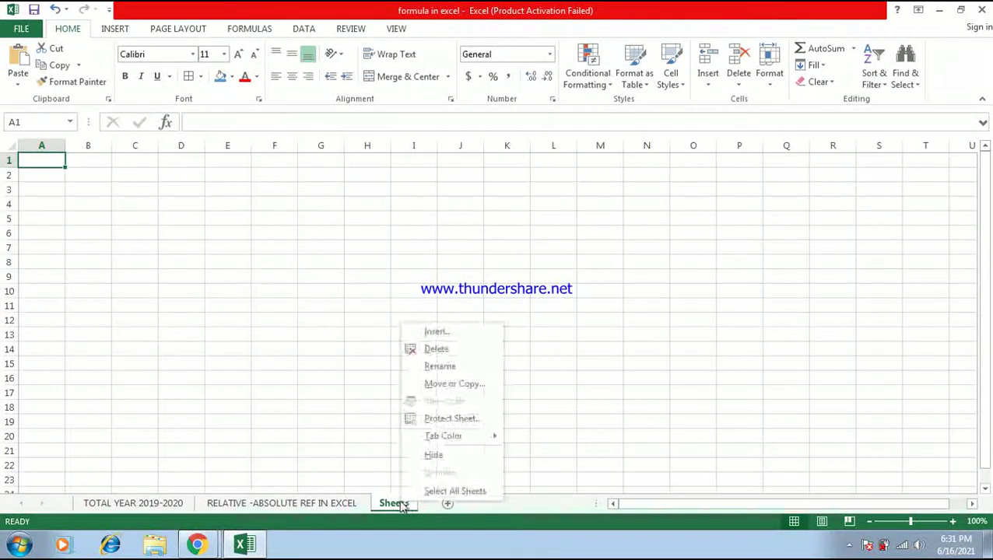
left_click(438, 365)
type("TEXT FOR")
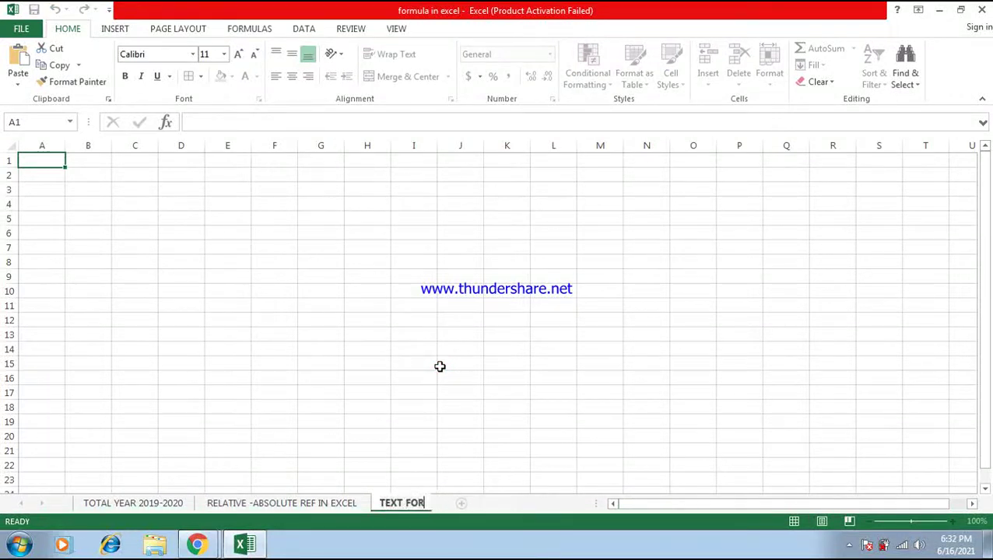
type("MULA")
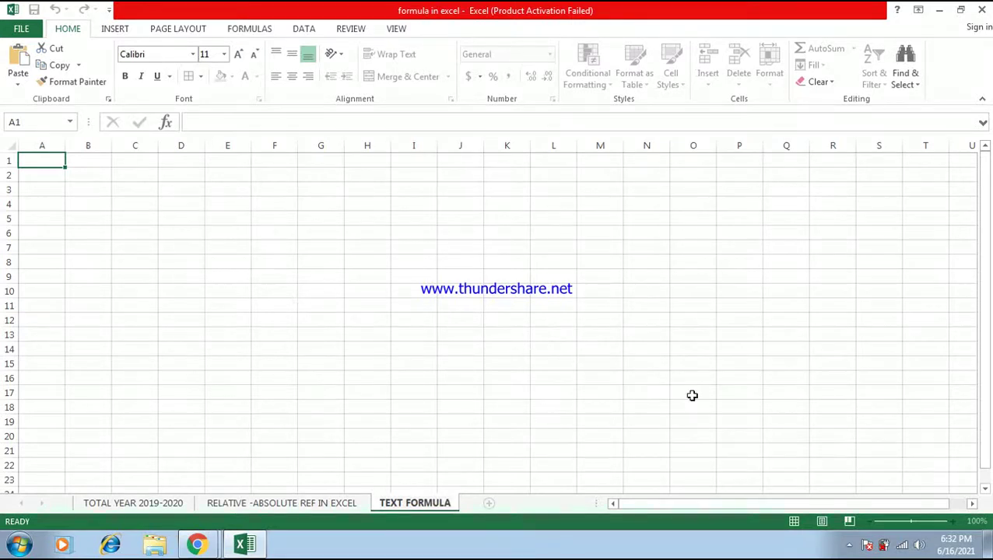
left_click(822, 332)
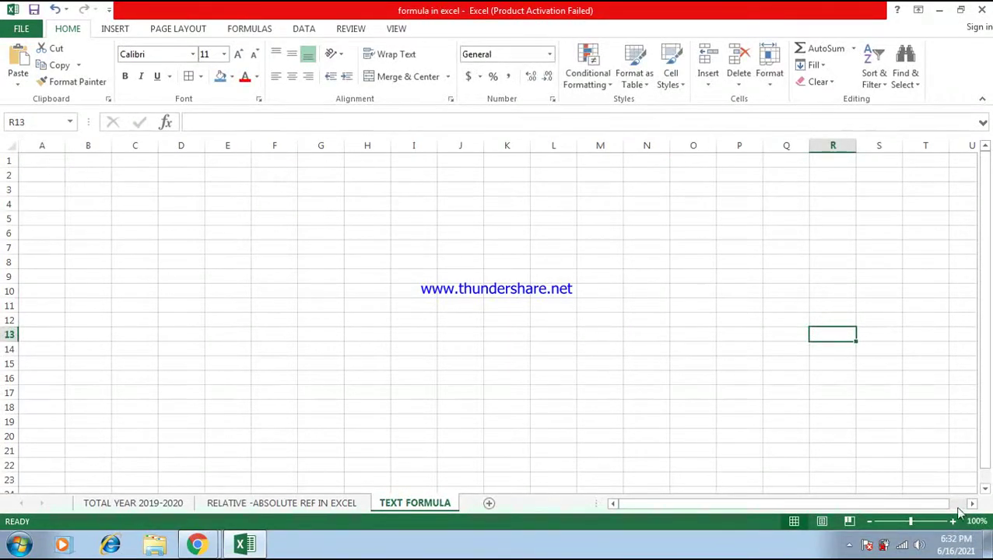
Step: Zoom the sheet to 150% and select cell A1
left_click(953, 521)
left_click(953, 522)
left_click(953, 521)
left_click(952, 522)
left_click(953, 522)
left_click_drag(878, 507, 707, 502)
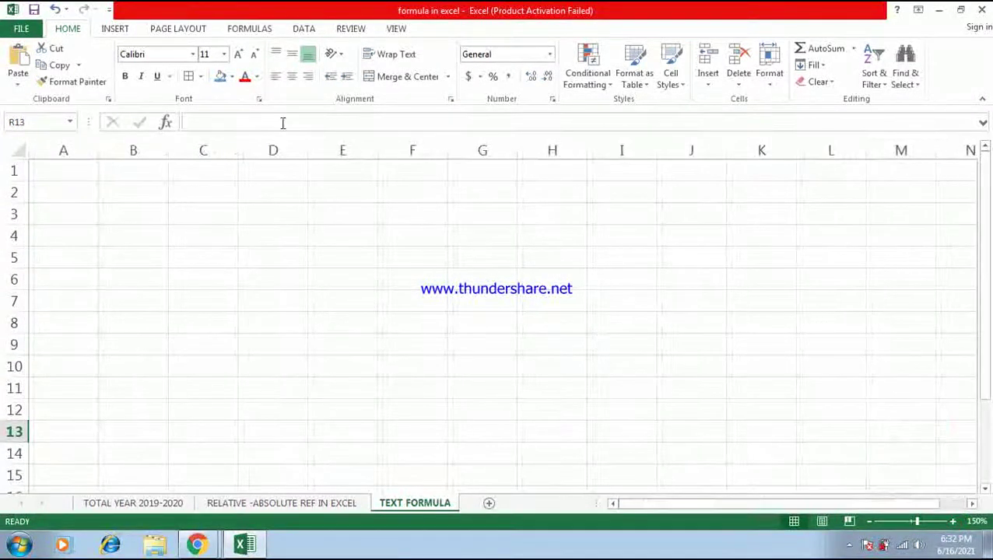
left_click(51, 170)
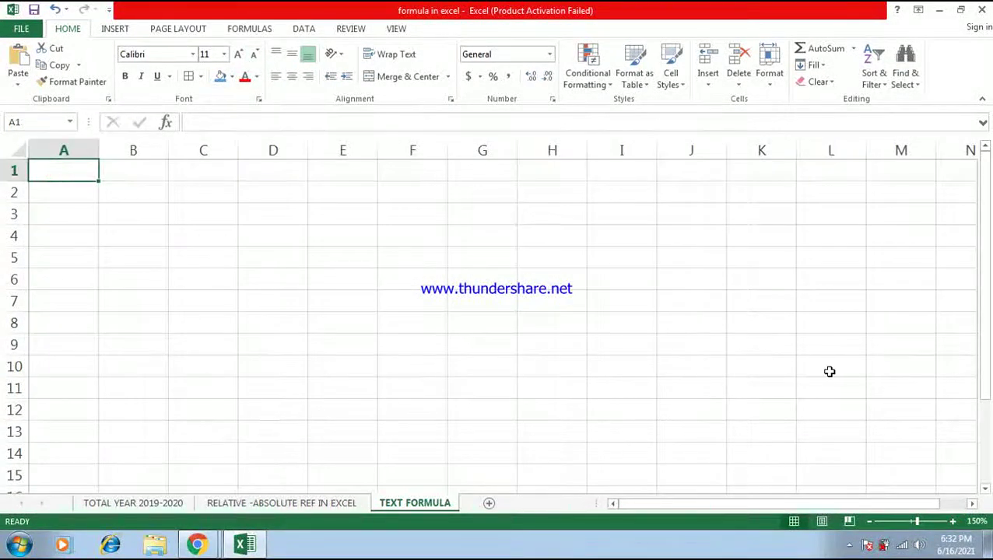
Step: Enter headers NAME in A1 and NAME IN CAPITAL in B1, autofitting column B
type("NAME")
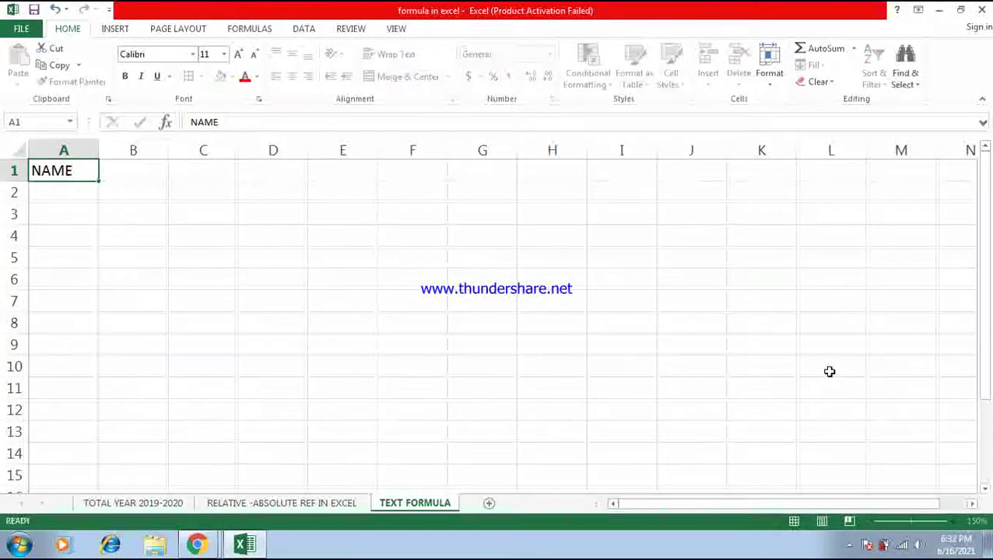
key("Tab")
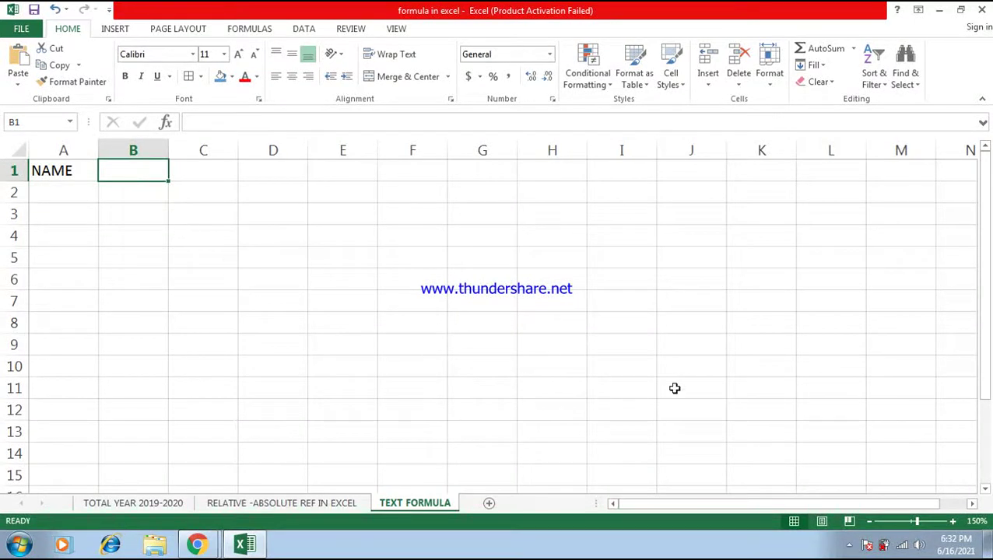
type("NAME IN CAPITAL")
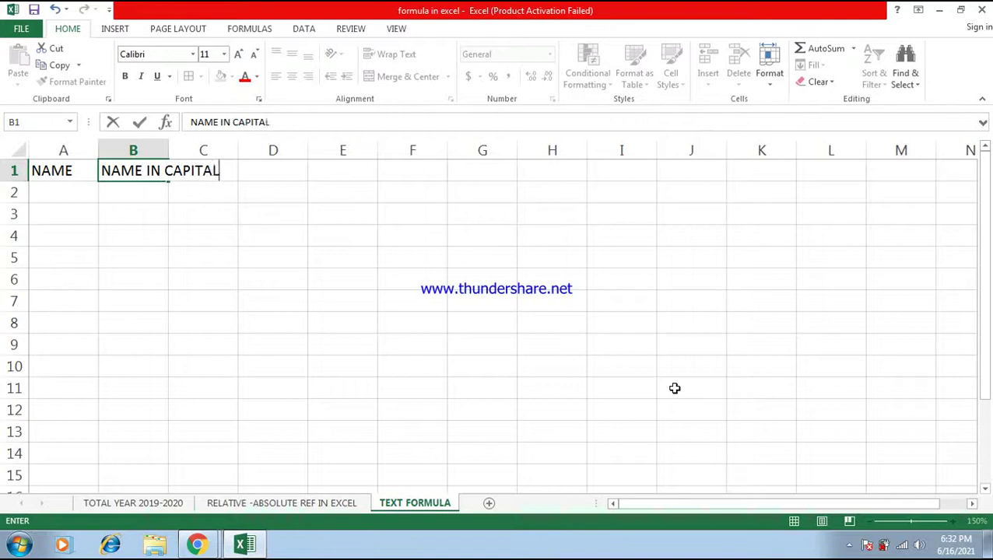
left_click(268, 369)
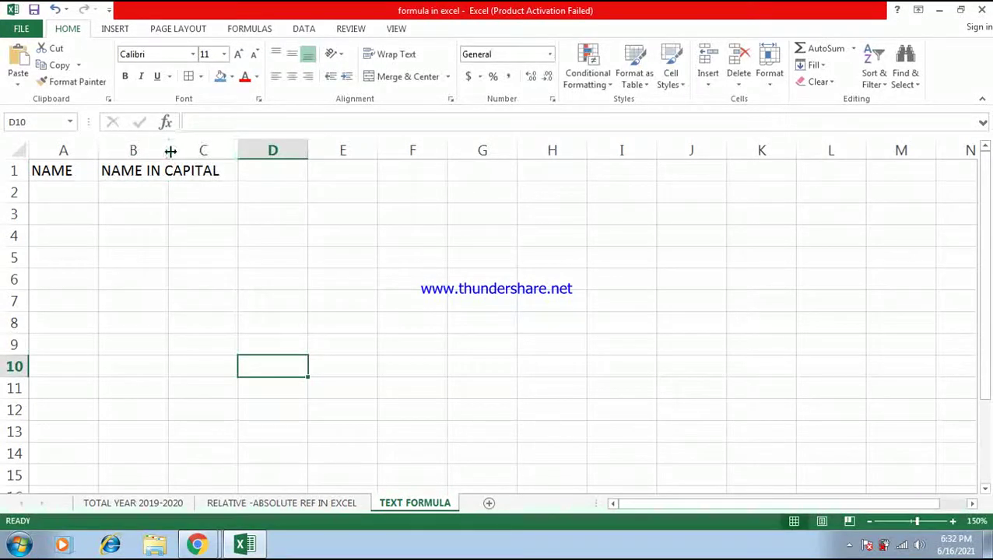
double_click(168, 149)
left_click(343, 241)
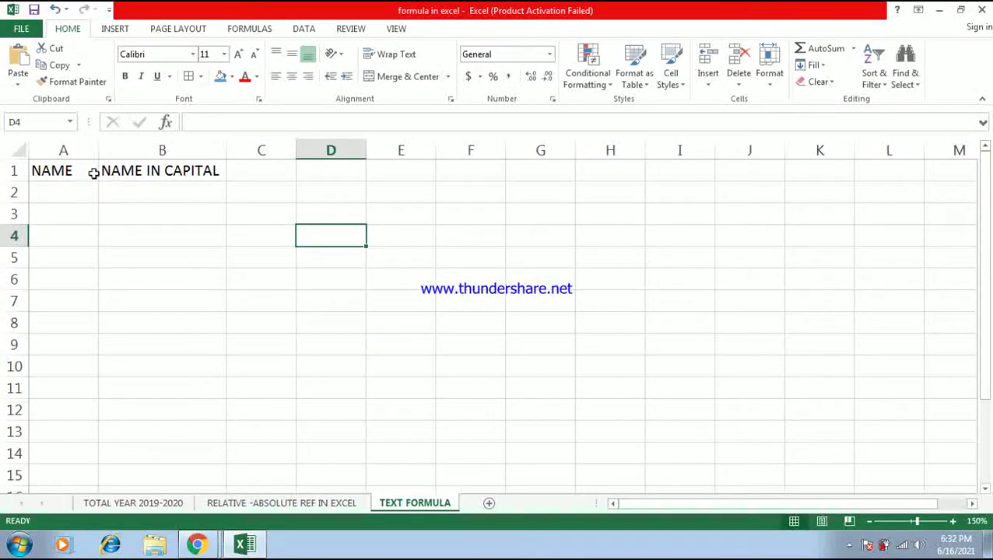
Step: Fill the A1 header blue and the B1 header light orange
left_click(65, 171)
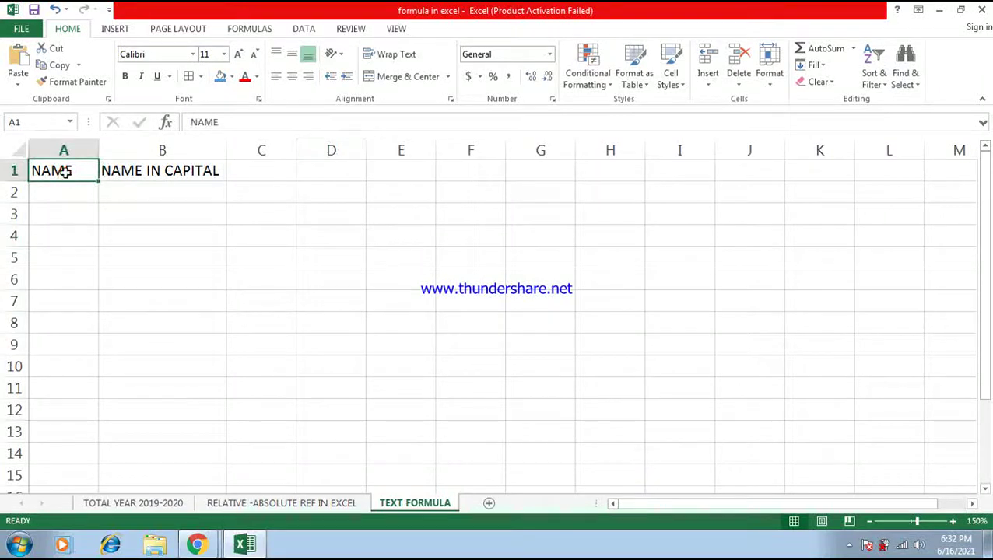
left_click(219, 76)
left_click(153, 175)
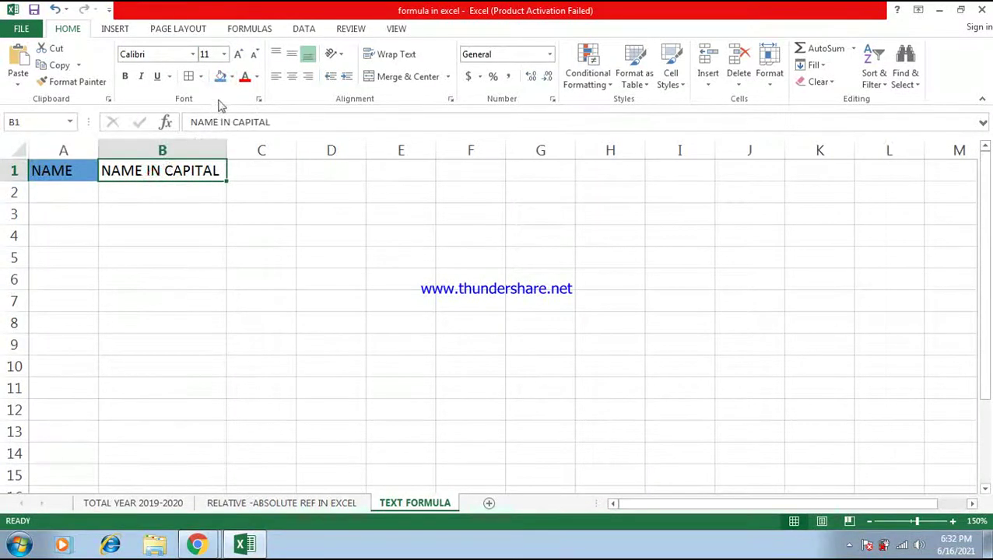
left_click(232, 76)
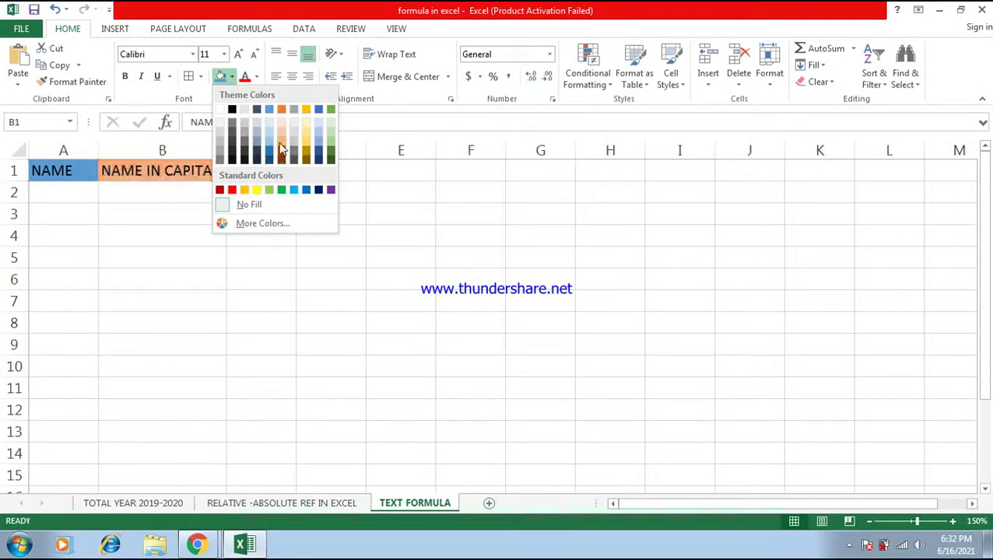
left_click(281, 140)
left_click(218, 267)
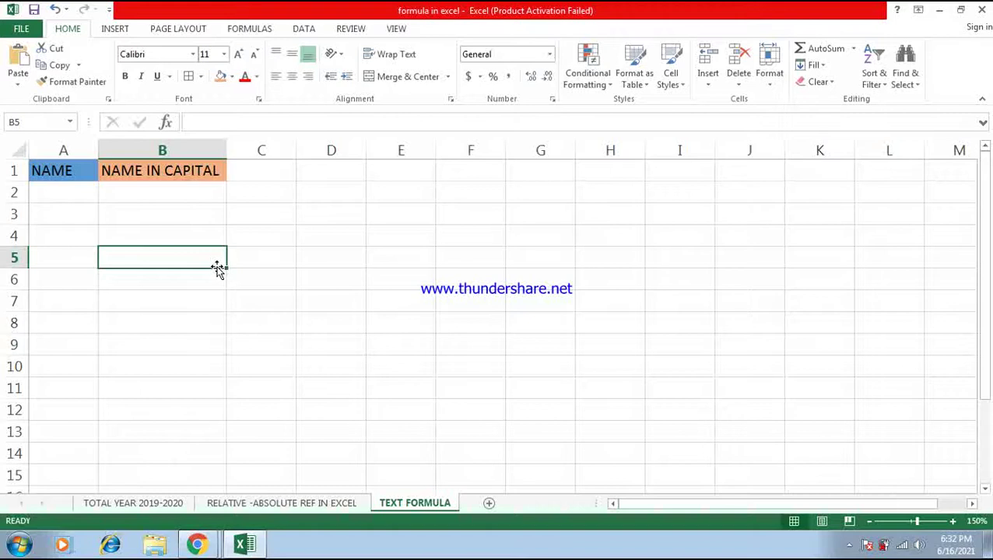
left_click(63, 193)
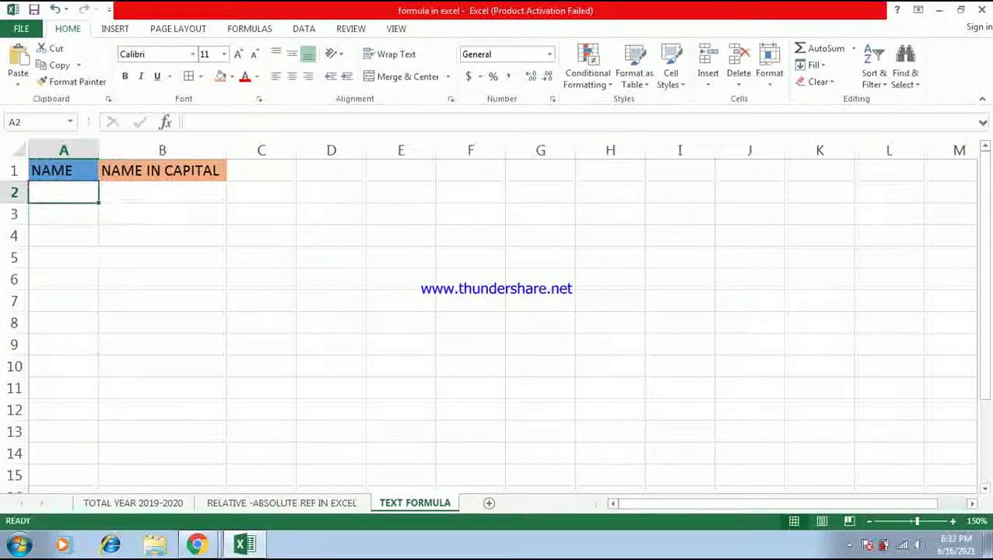
Step: Enter the names adrija, priyasma, Sayan and Akash in A2 to A5
type("adrija")
key("Return")
type("priyasma")
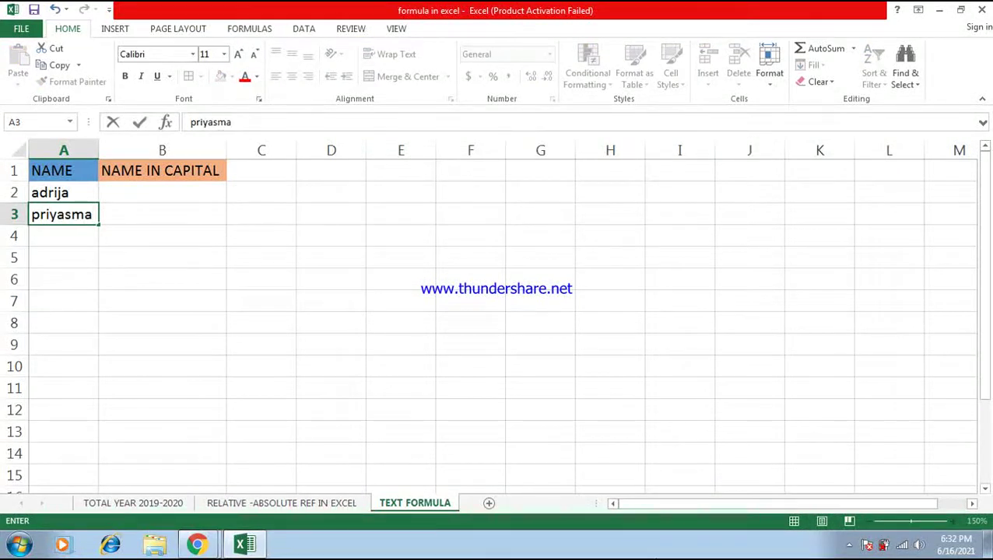
key("Return")
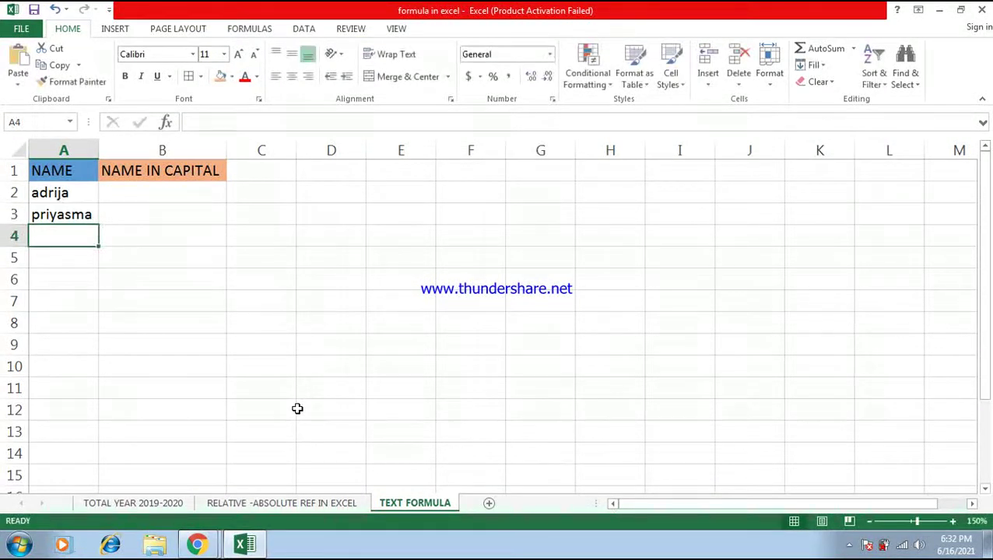
type("S")
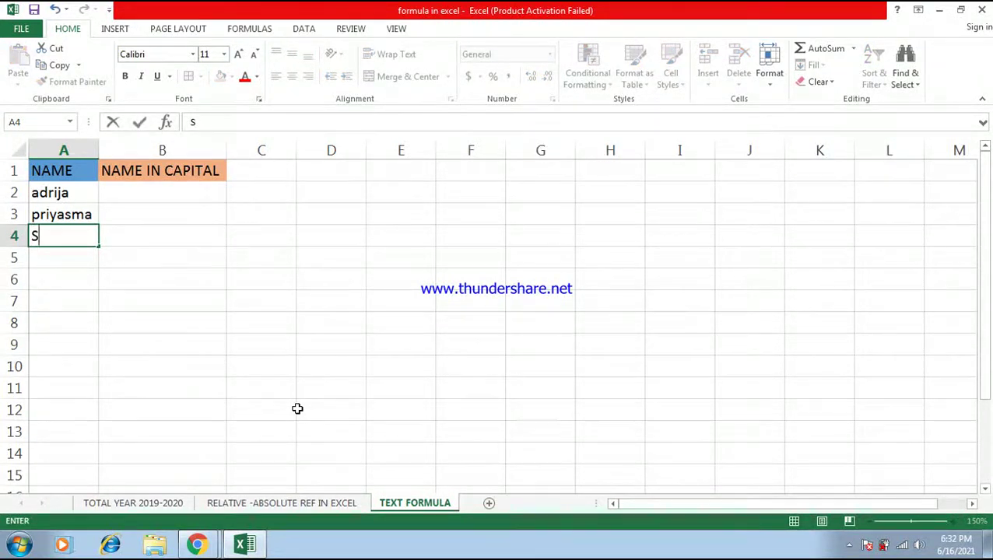
type("ayan")
key("Return")
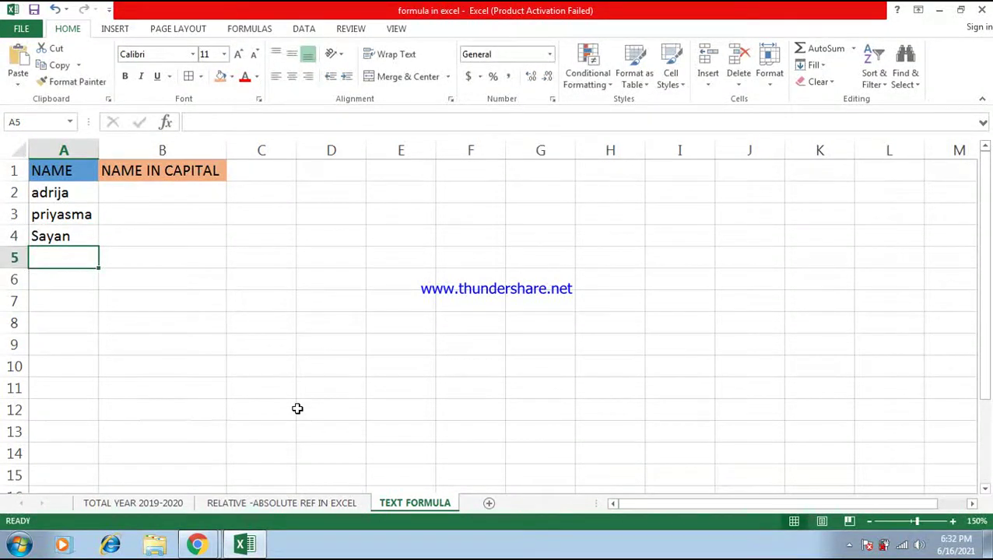
type("Akash")
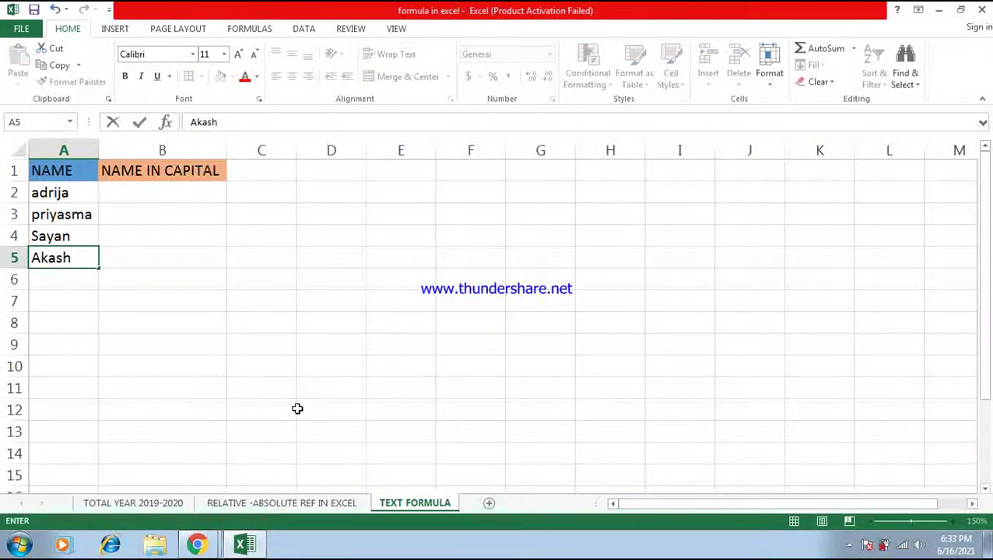
left_click(490, 395)
left_click(181, 195)
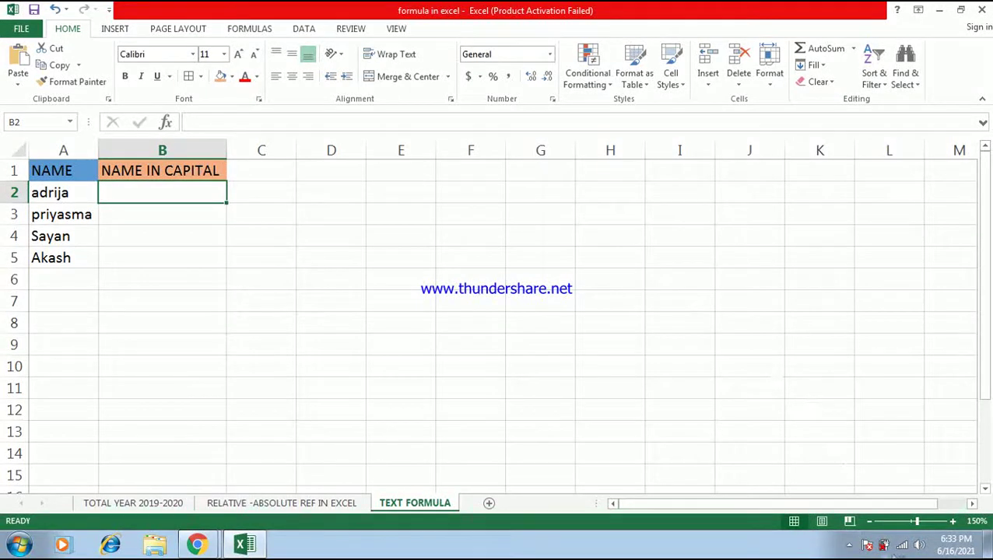
left_click(952, 520)
Step: At 200% zoom, enter =UPPER(A2) in B2 and fill it down to B5
left_click(953, 521)
left_click(953, 521)
left_click(952, 521)
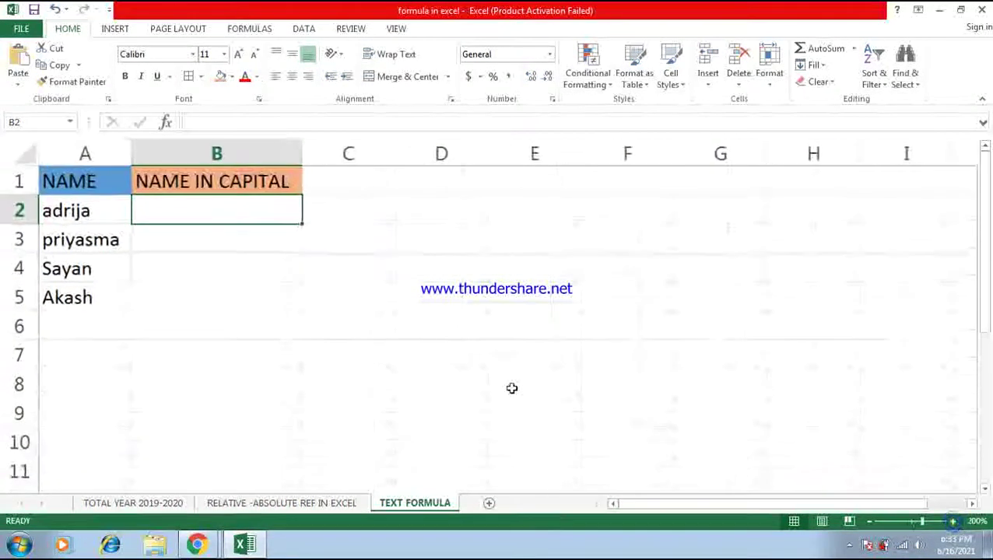
left_click(472, 354)
left_click(228, 214)
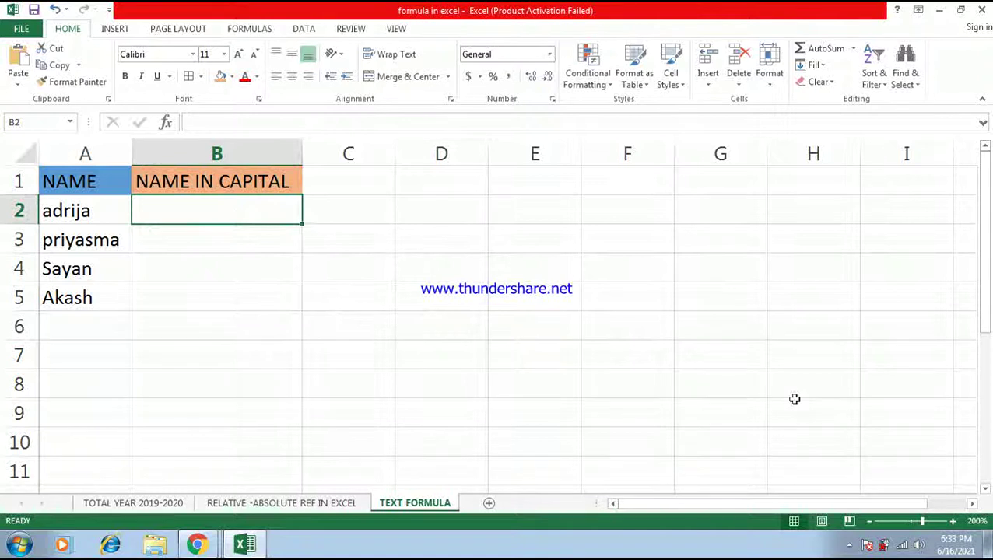
type("=upper")
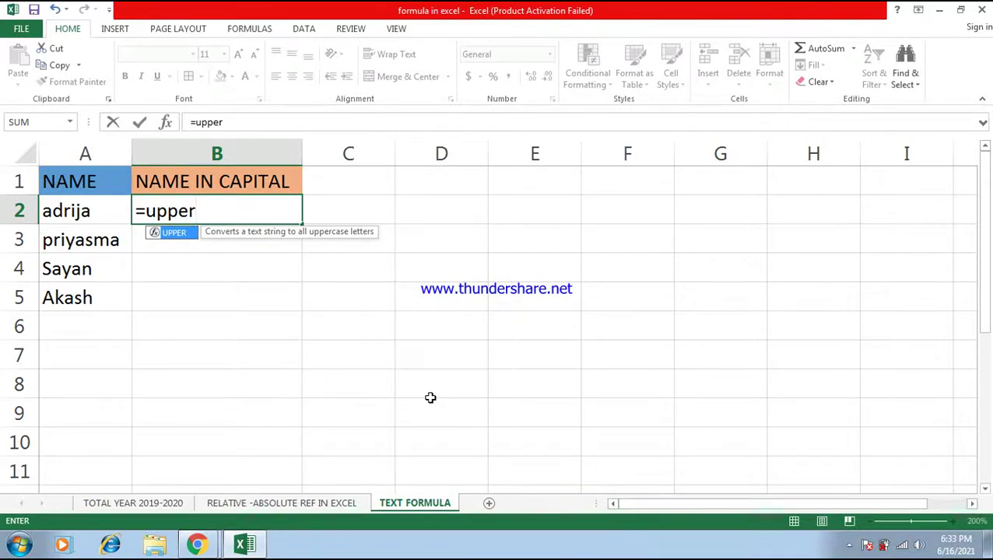
type("(")
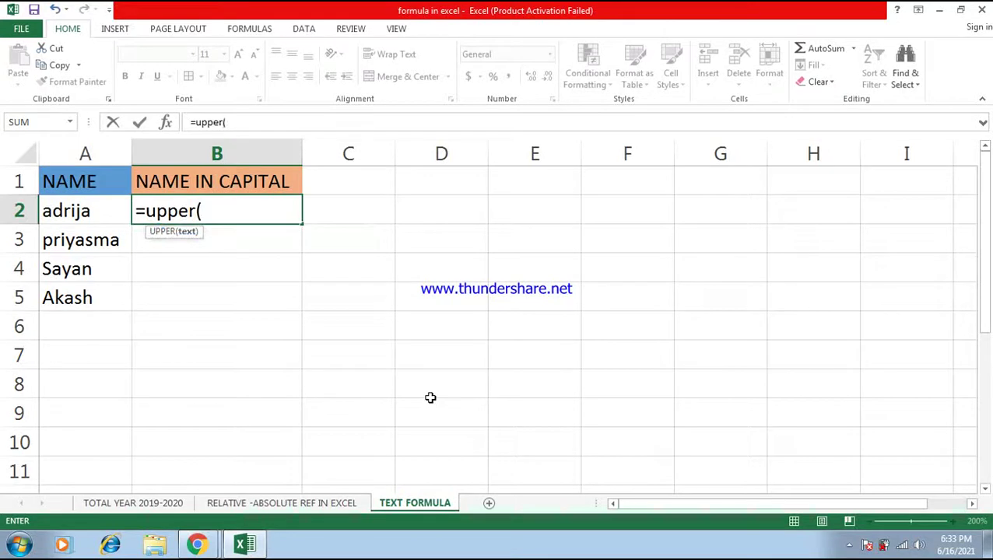
left_click(75, 214)
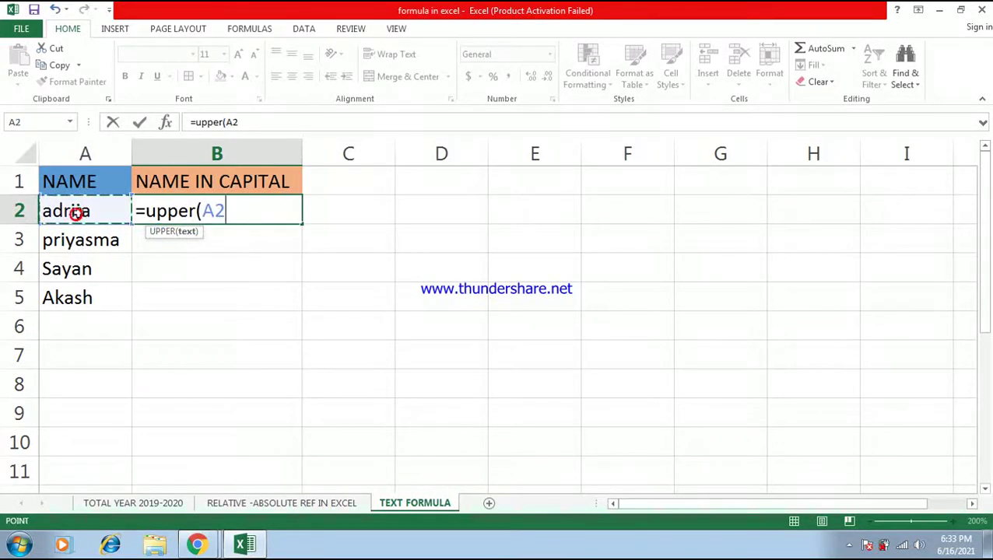
type(")")
key("Return")
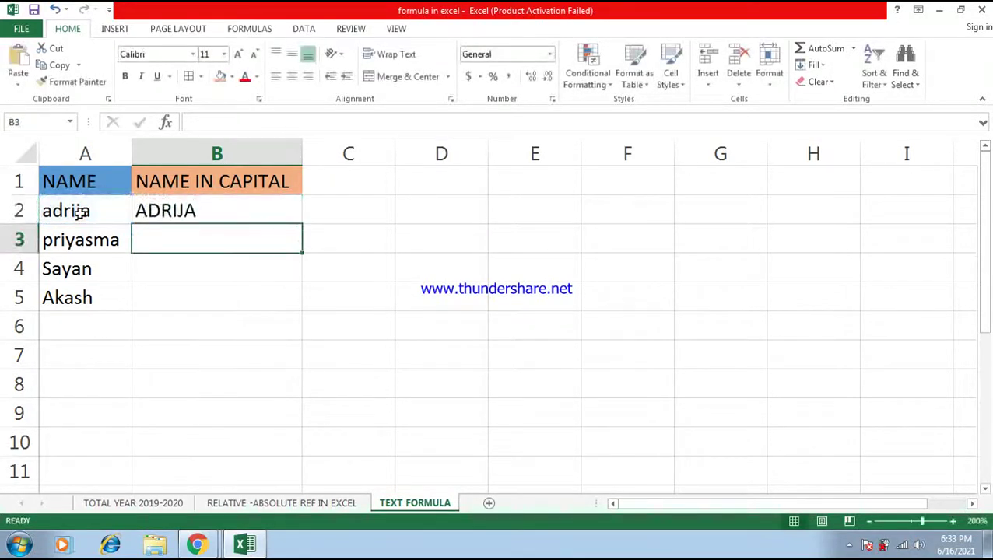
left_click(186, 214)
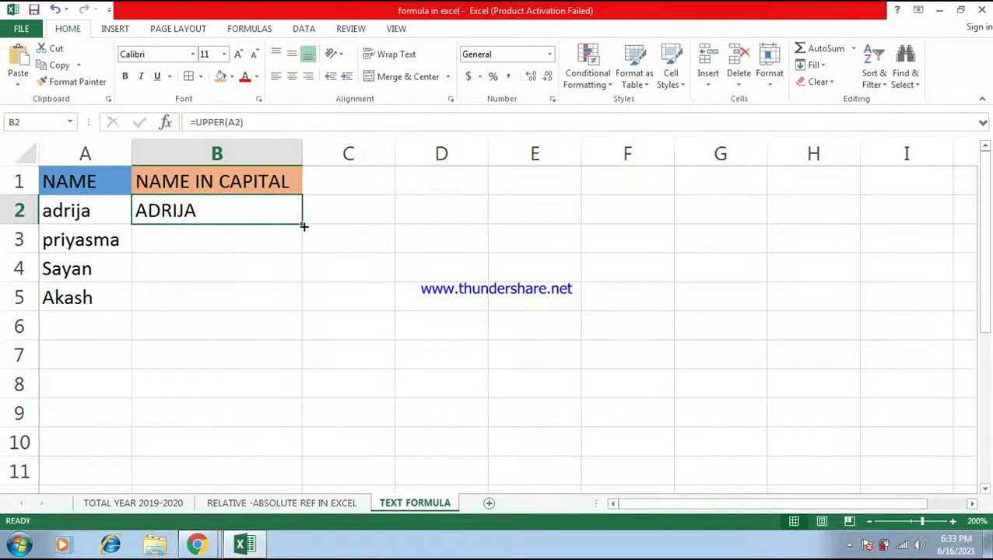
left_click_drag(304, 226, 301, 295)
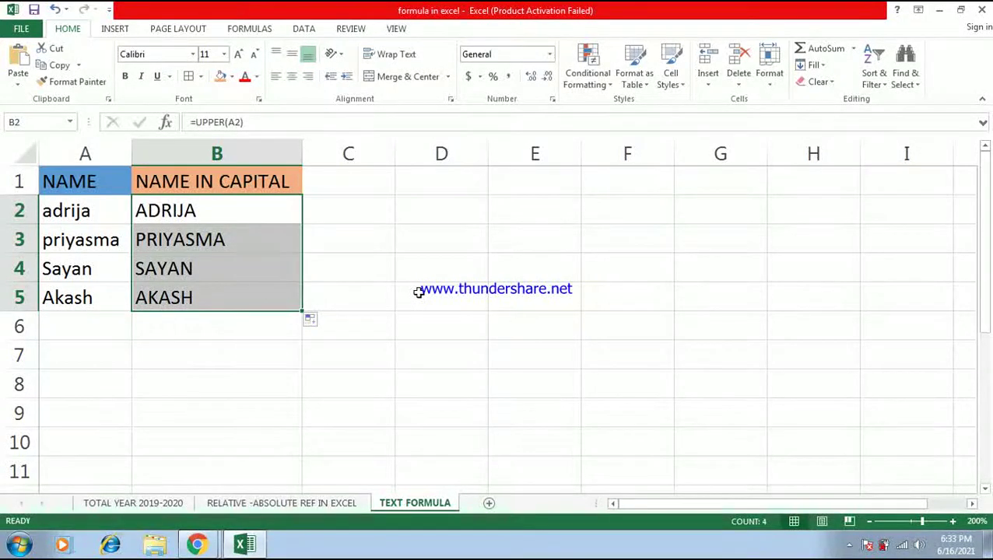
left_click(340, 181)
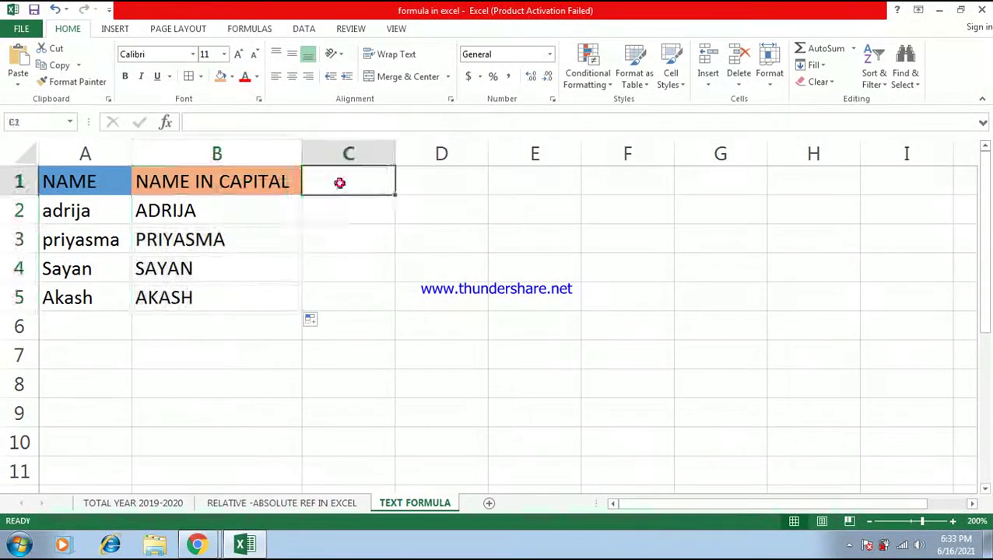
Step: Add a SURNAME header in C1, autofit column C and fill it blue
type("s")
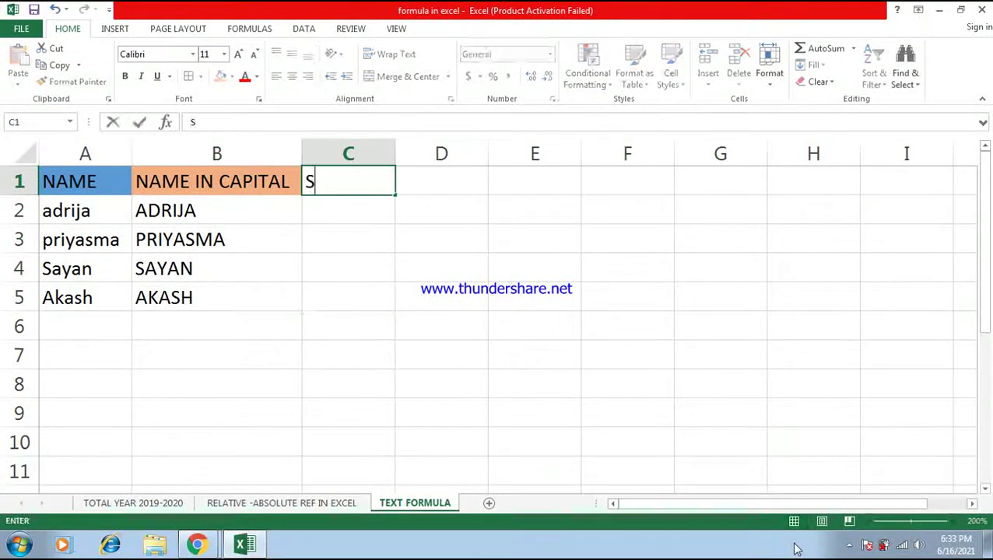
type("URNAME")
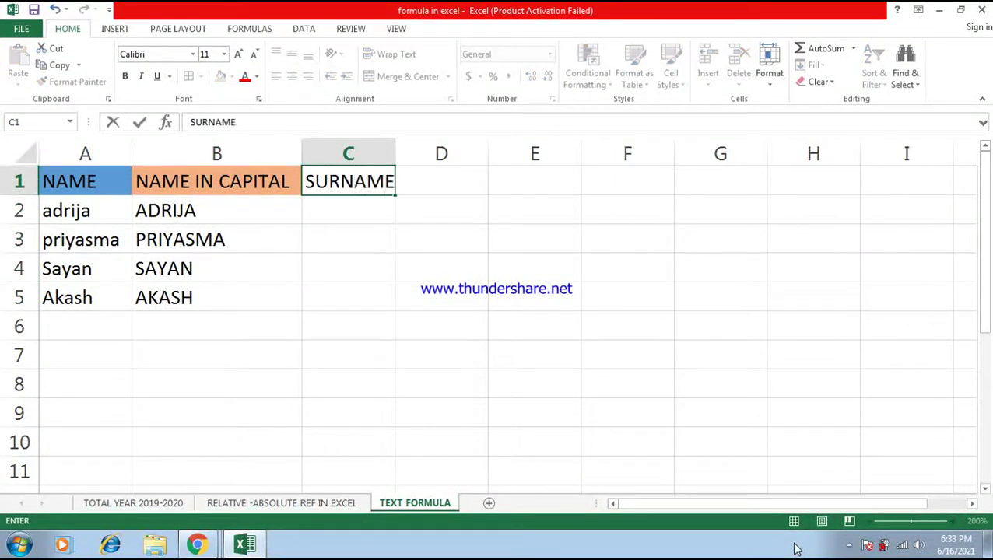
left_click(598, 271)
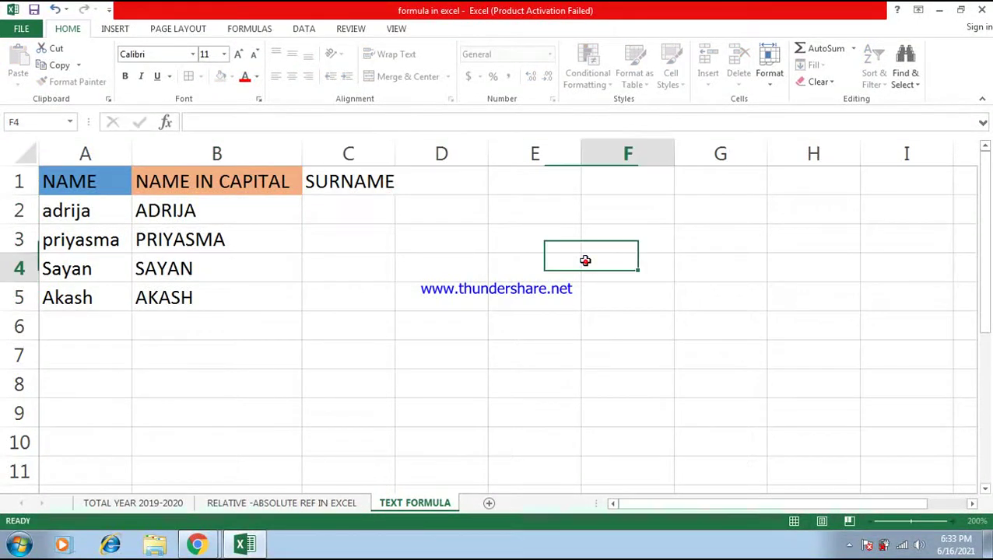
double_click(396, 152)
left_click(382, 184)
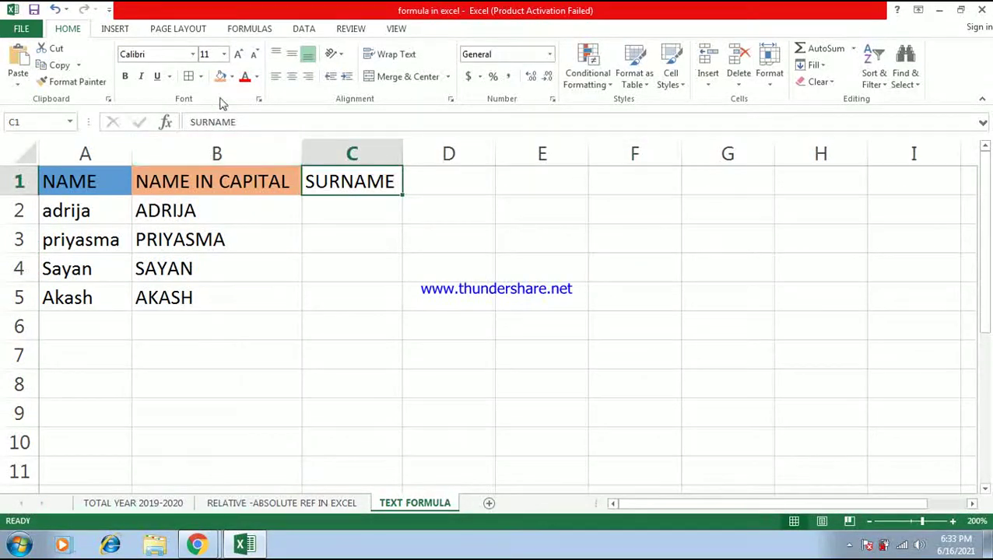
left_click(231, 76)
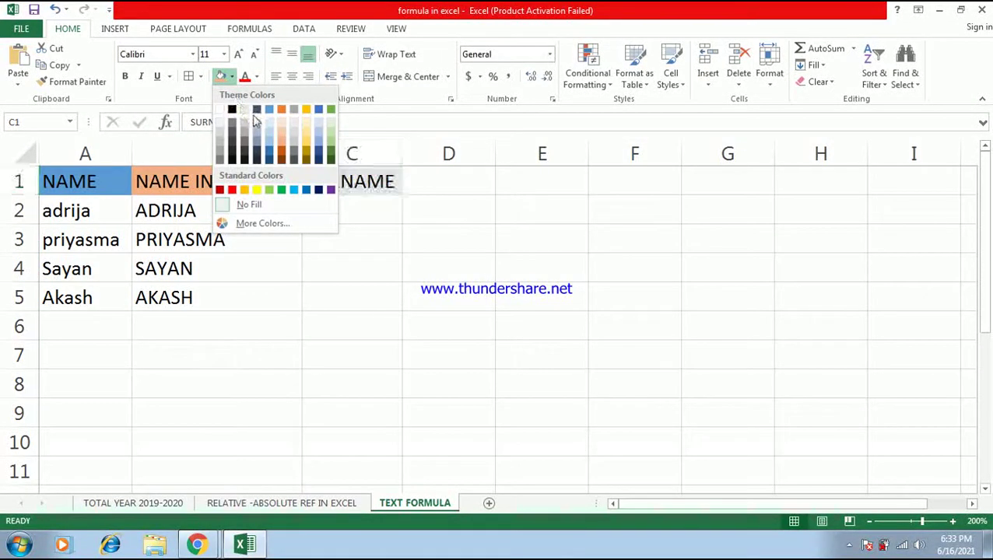
left_click(269, 110)
left_click(399, 246)
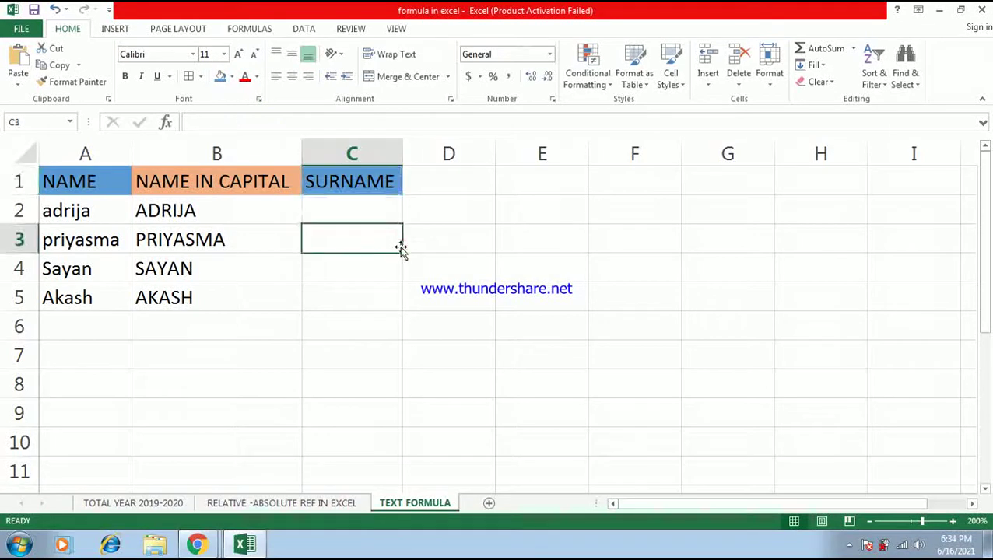
Step: Enter the surnames chatterjee, das, sau and mitra in C2 to C5
left_click(327, 200)
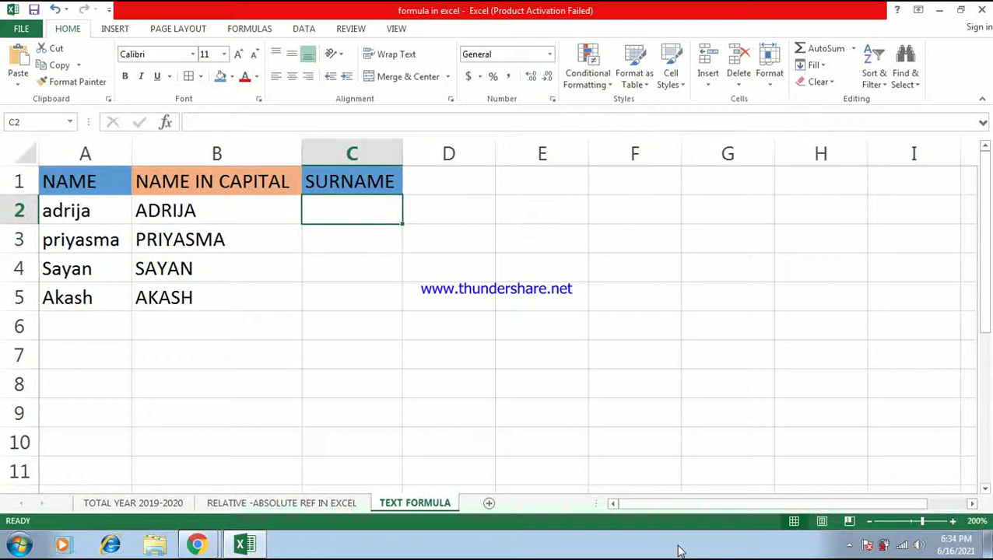
type("chatterjee")
key("Return")
type("das")
key("Return")
type("sau")
key("Return")
type("mitra")
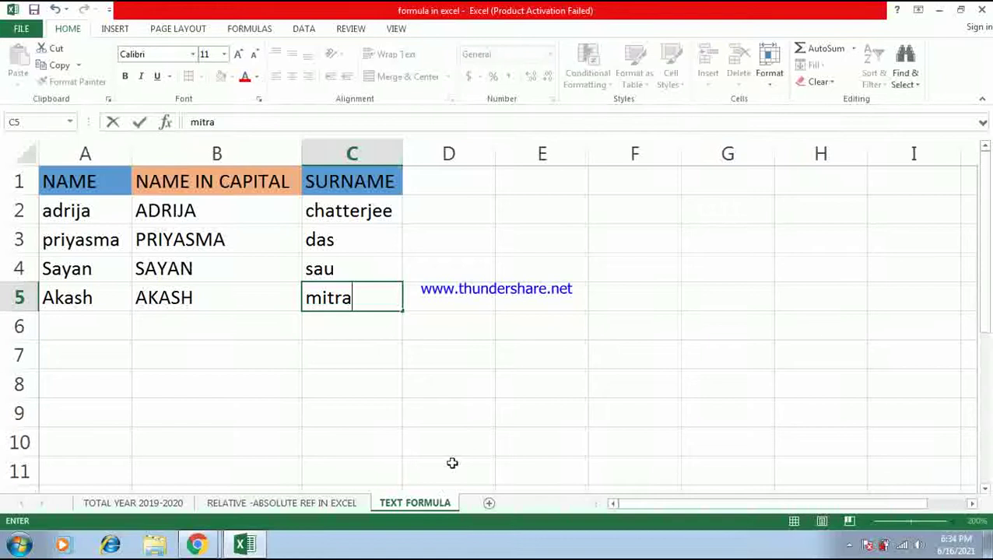
left_click(484, 349)
left_click(440, 186)
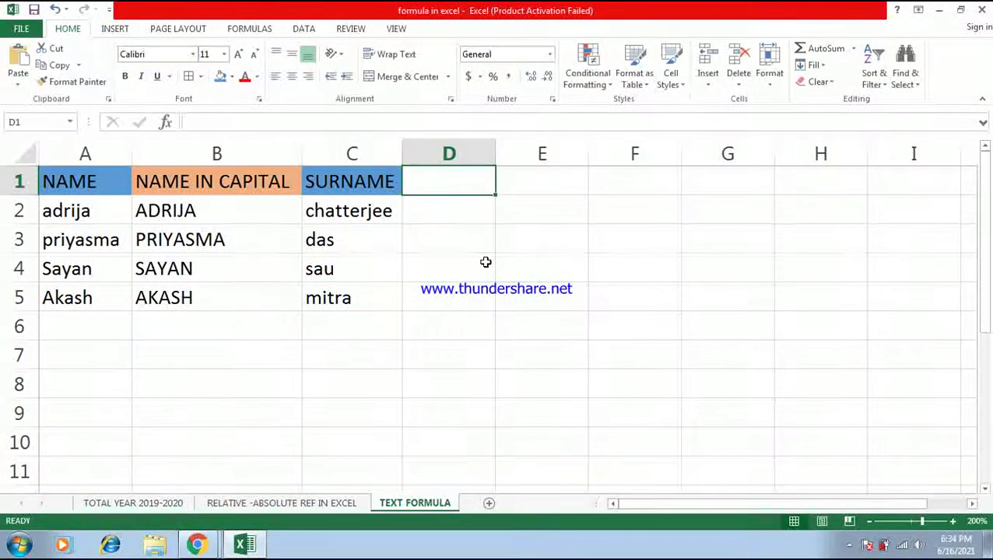
Step: Type FULL NAME in D1, autofit column D and give it a light orange fill
type("FULL NAME")
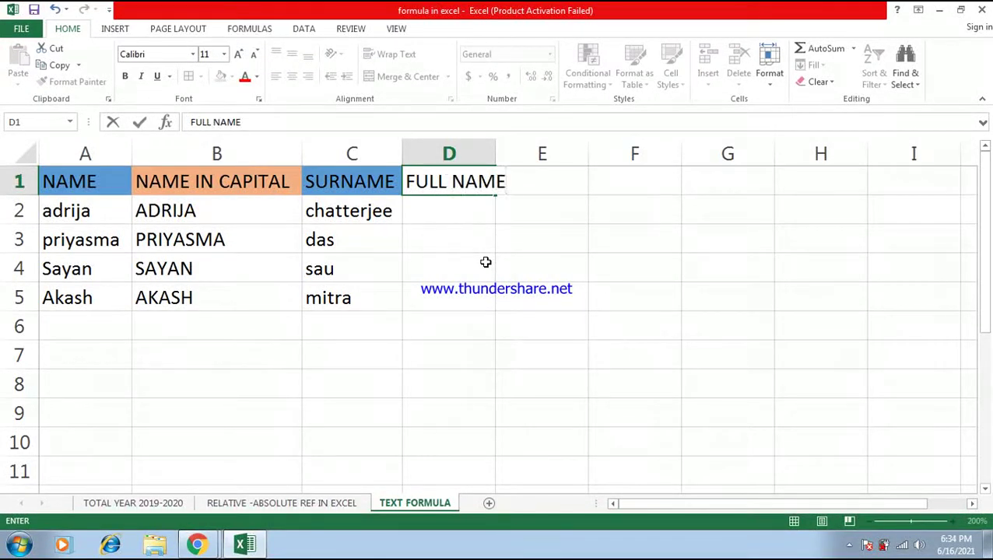
left_click(504, 239)
double_click(497, 151)
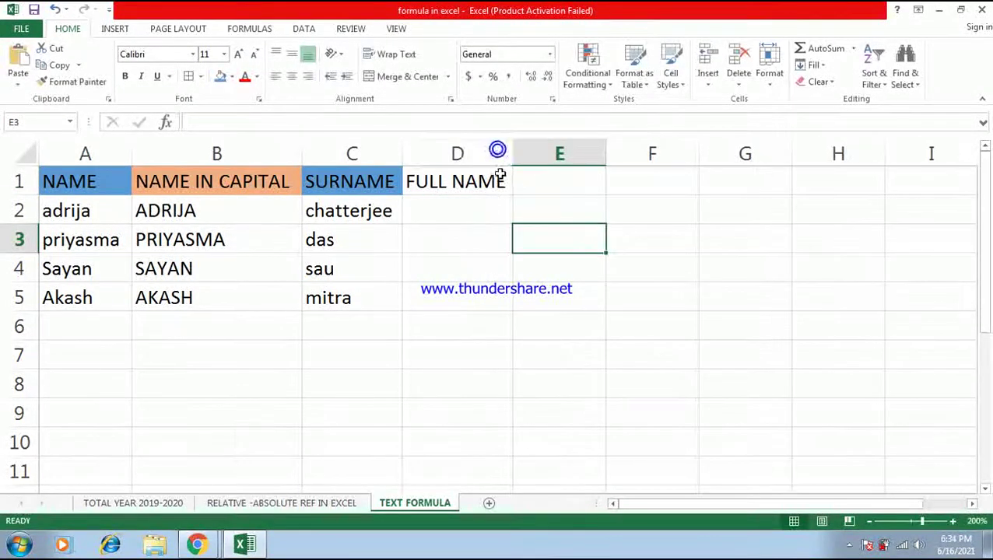
left_click(498, 179)
left_click(221, 76)
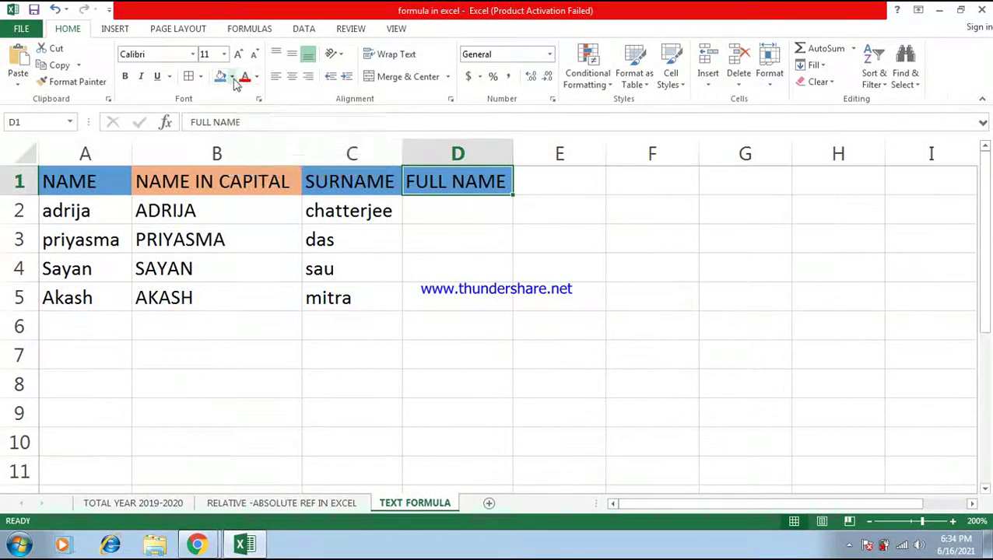
left_click(231, 77)
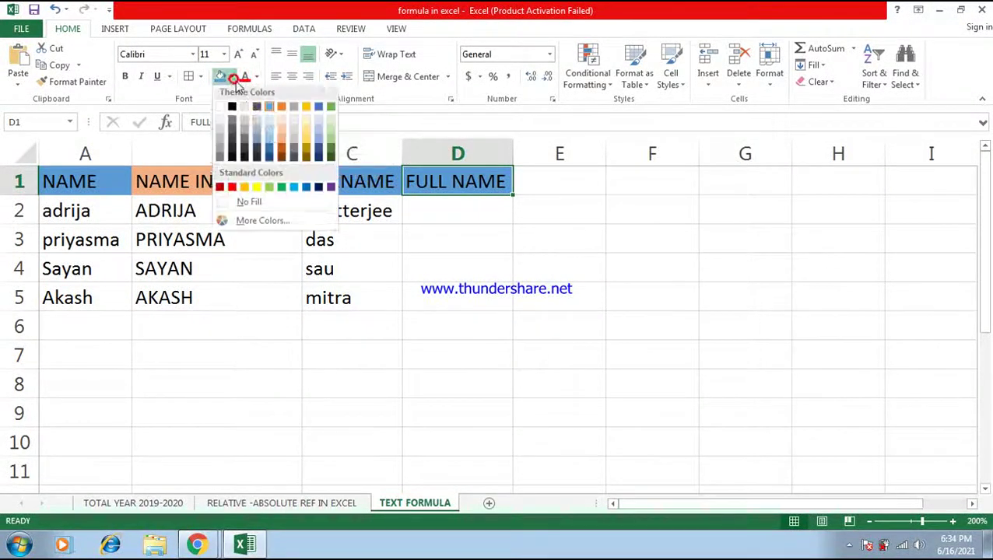
left_click(281, 135)
left_click(446, 324)
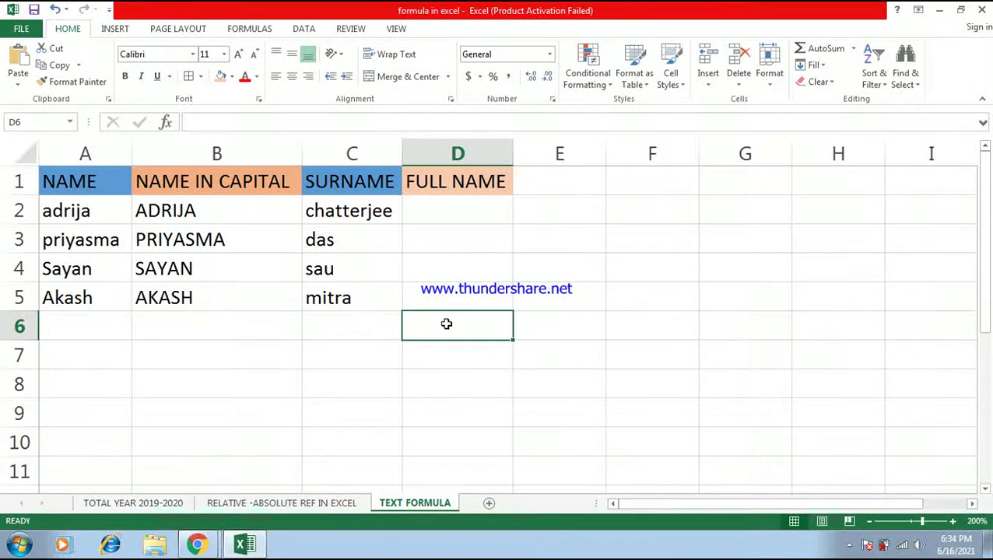
Step: Enter =CONCATENATE(A2,C2) in D2, widen column D and fill it down to D5
left_click(440, 212)
type("=con")
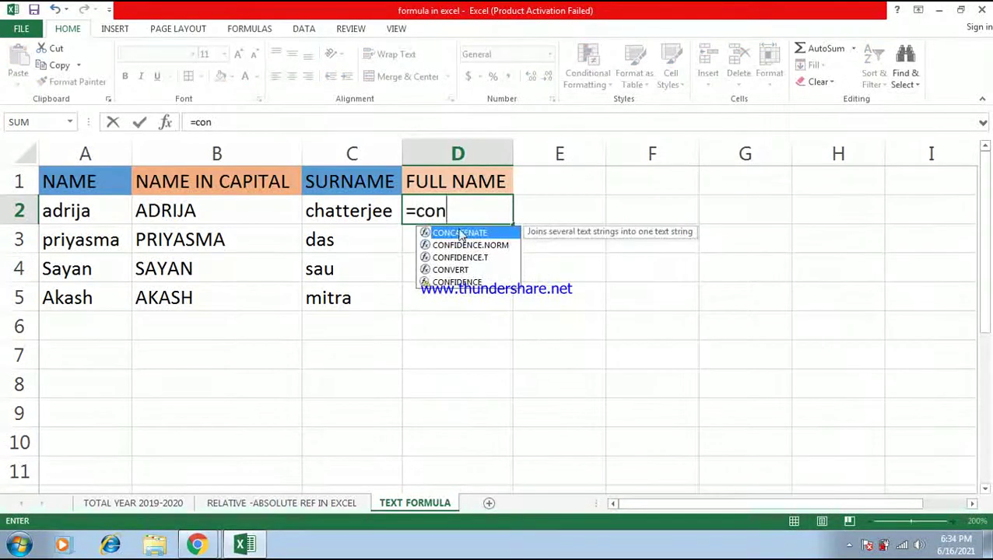
double_click(460, 233)
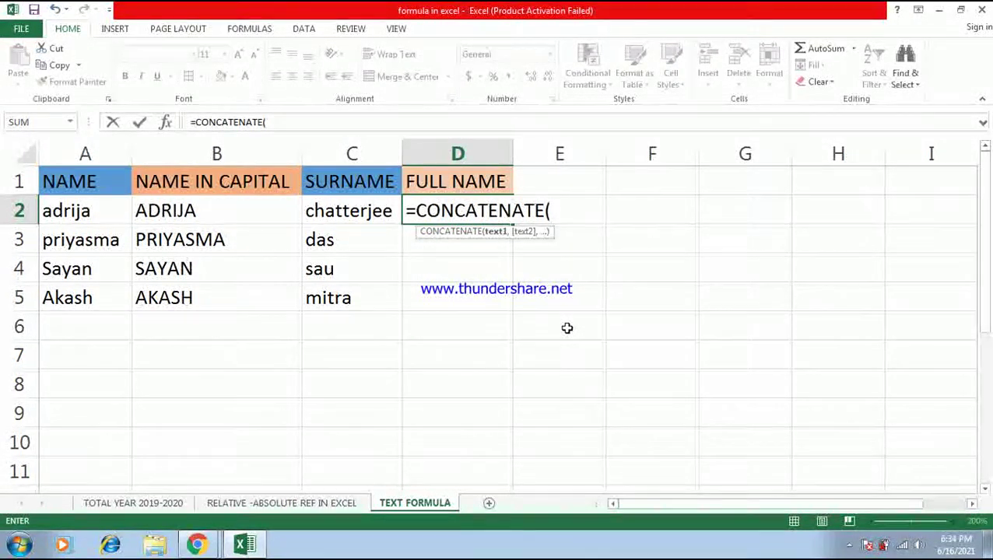
left_click(80, 209)
type(",")
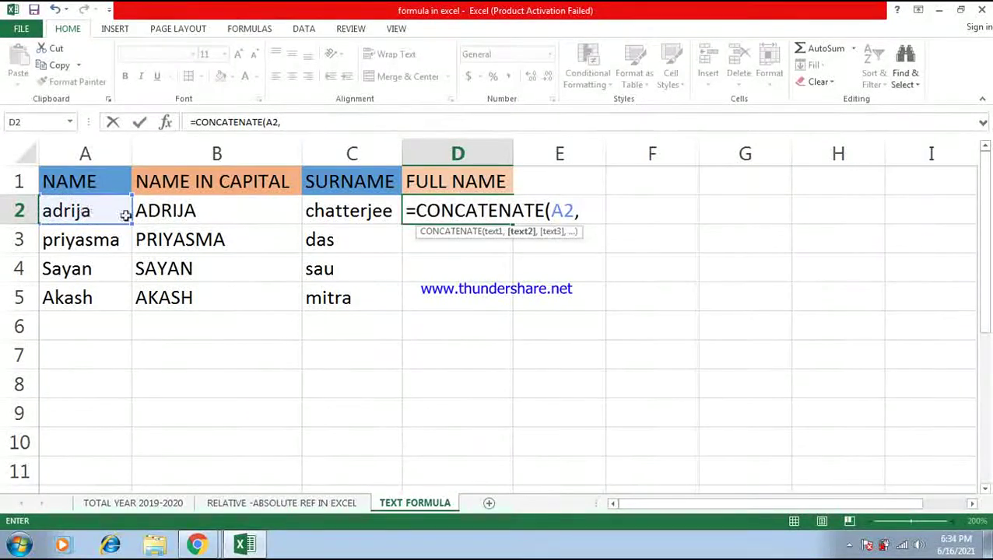
left_click(319, 209)
type(")")
key("Return")
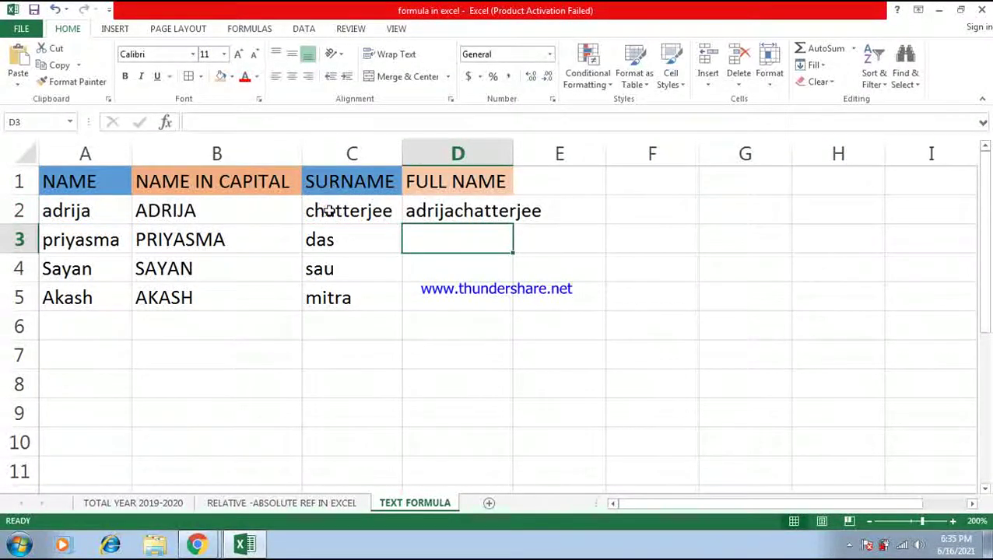
left_click_drag(509, 147, 557, 146)
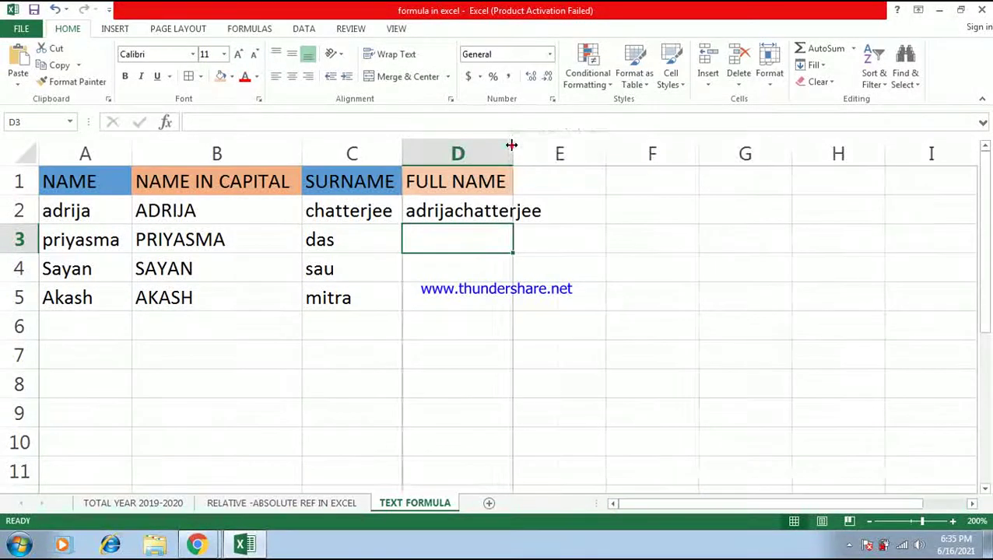
left_click(633, 295)
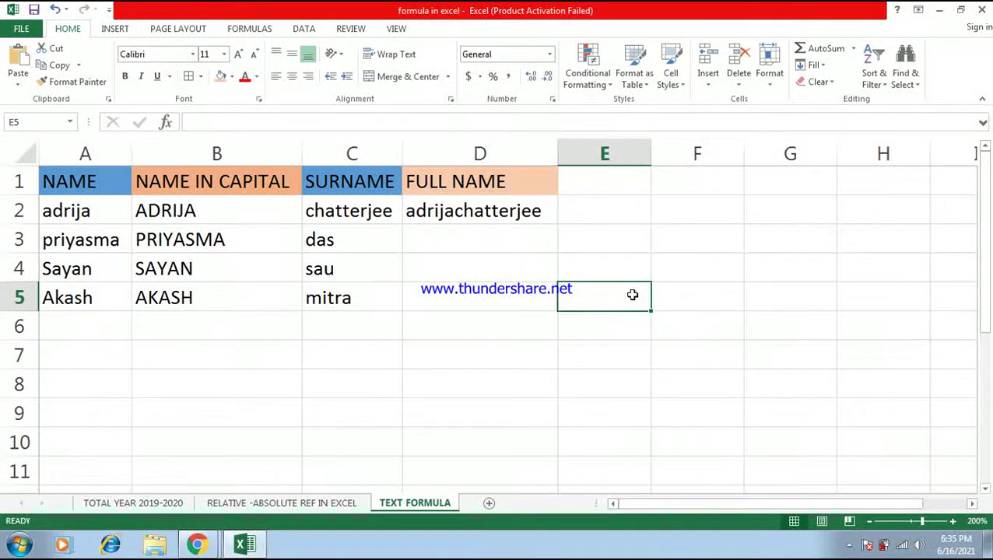
left_click(464, 210)
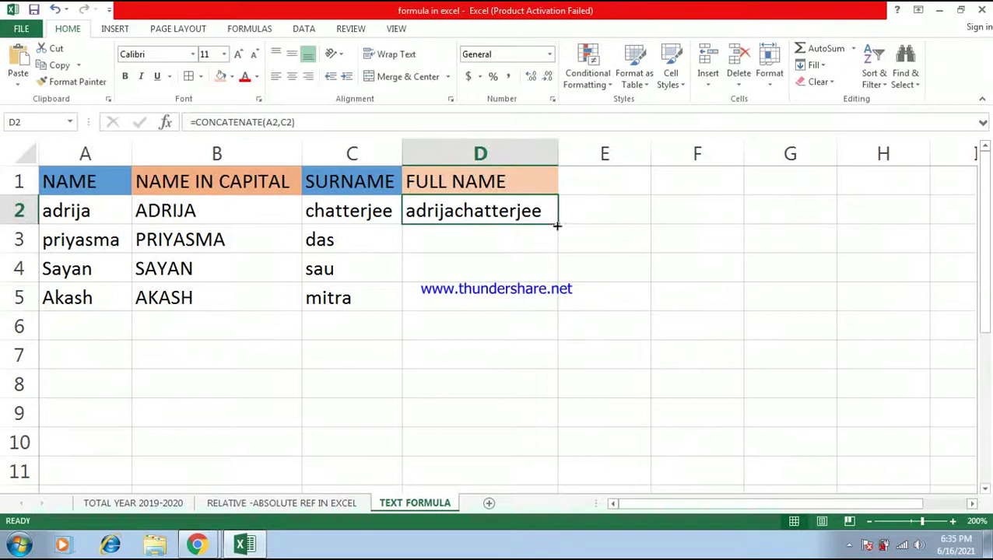
left_click_drag(557, 225, 558, 310)
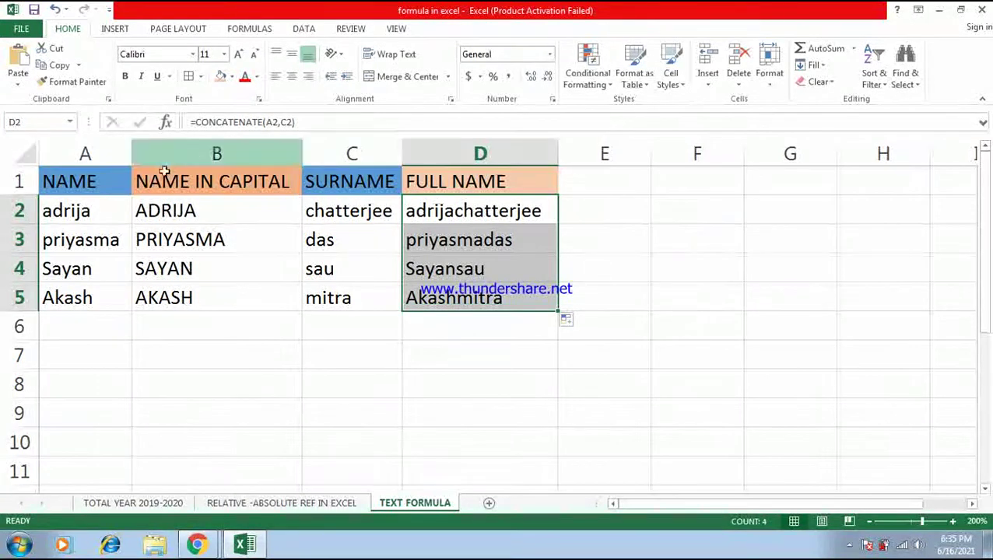
Step: Apply All Borders to the table range A1:D5
left_click(62, 179)
left_click_drag(171, 180, 523, 301)
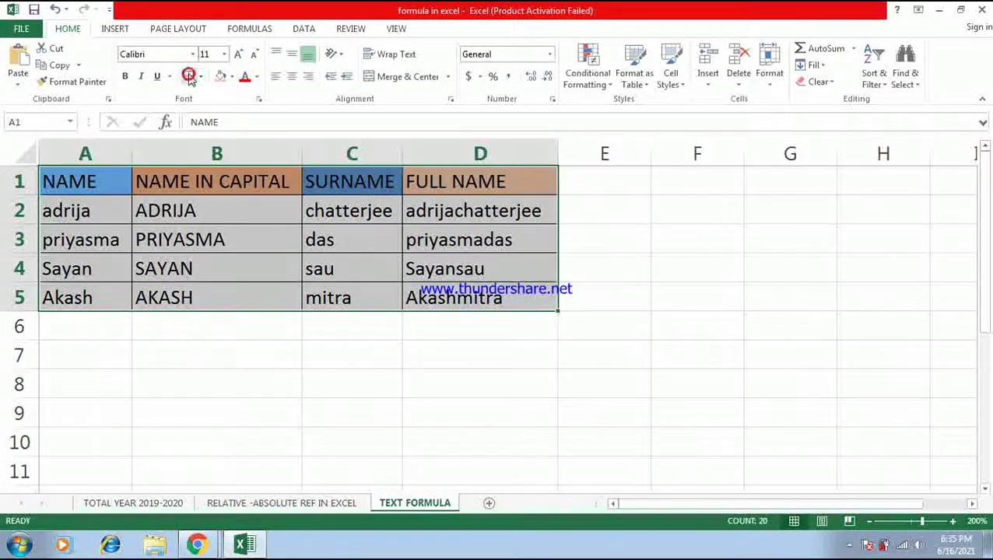
left_click(714, 261)
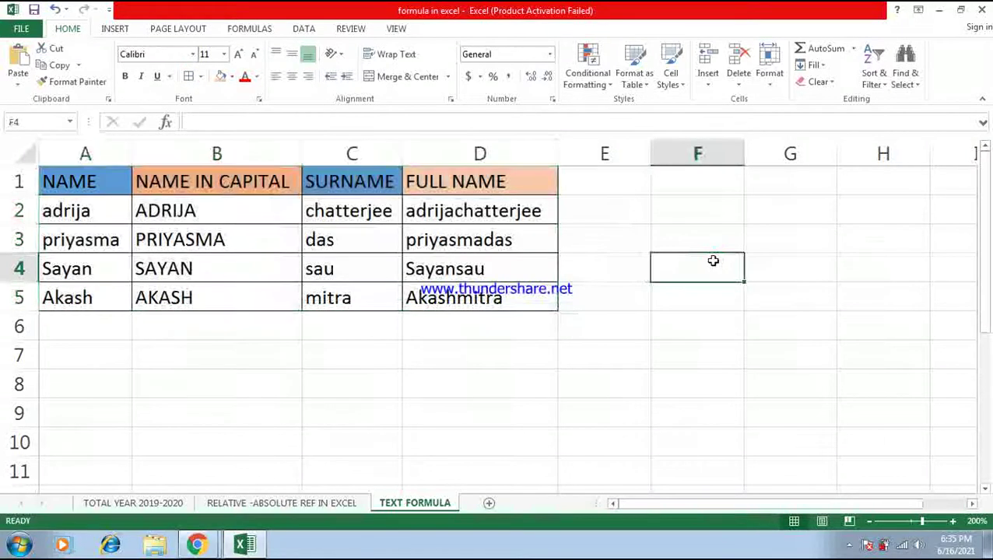
left_click(588, 182)
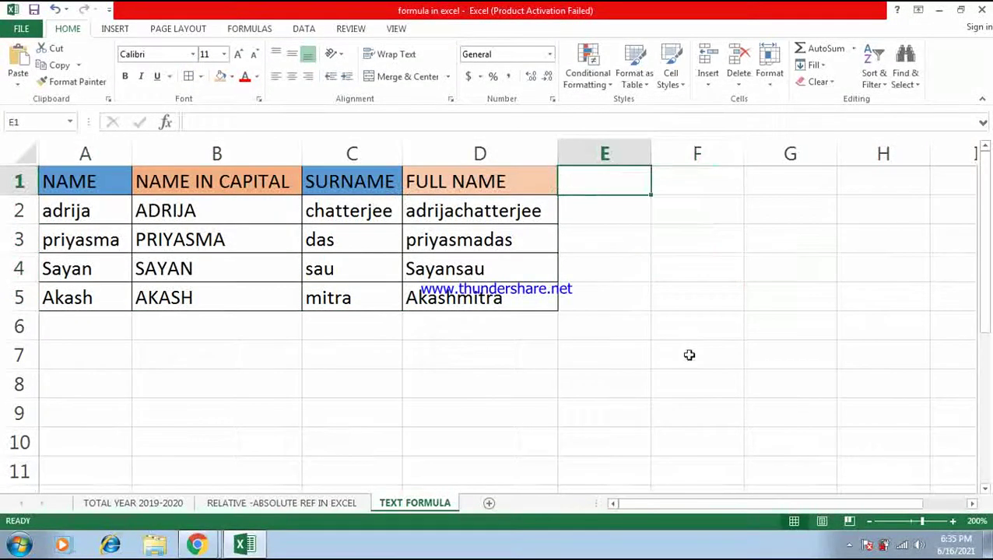
Step: Add a FULL NAME CAPITAL header in E1, copying B1's orange style with Format Painter
type("FULL NAME CAPITAL")
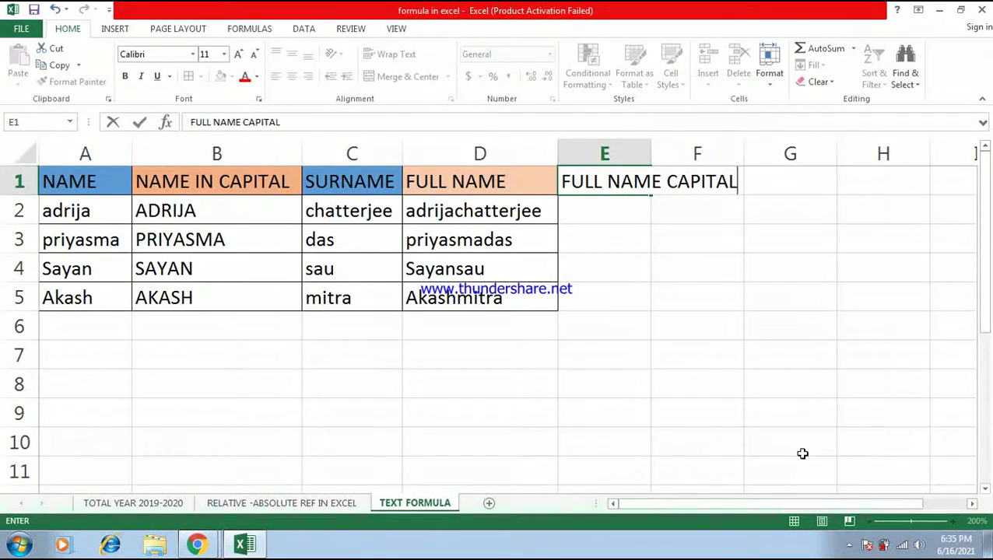
left_click(705, 310)
double_click(652, 154)
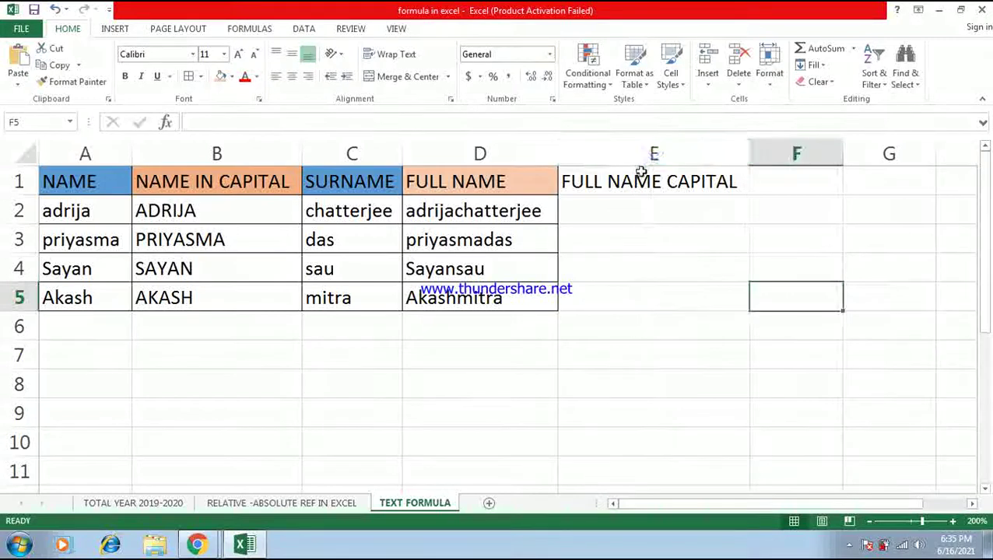
left_click(641, 172)
left_click(237, 178)
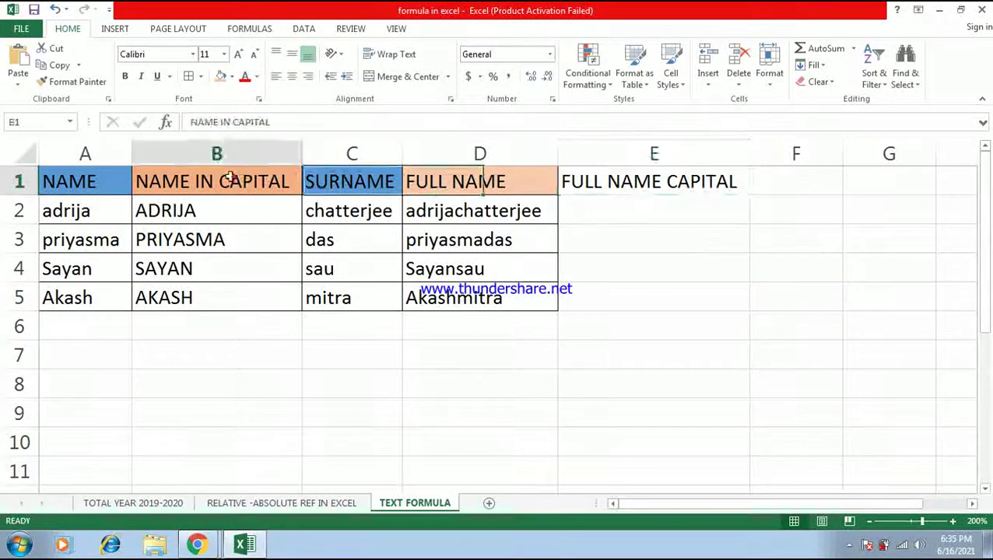
left_click(73, 81)
left_click(688, 190)
left_click(686, 239)
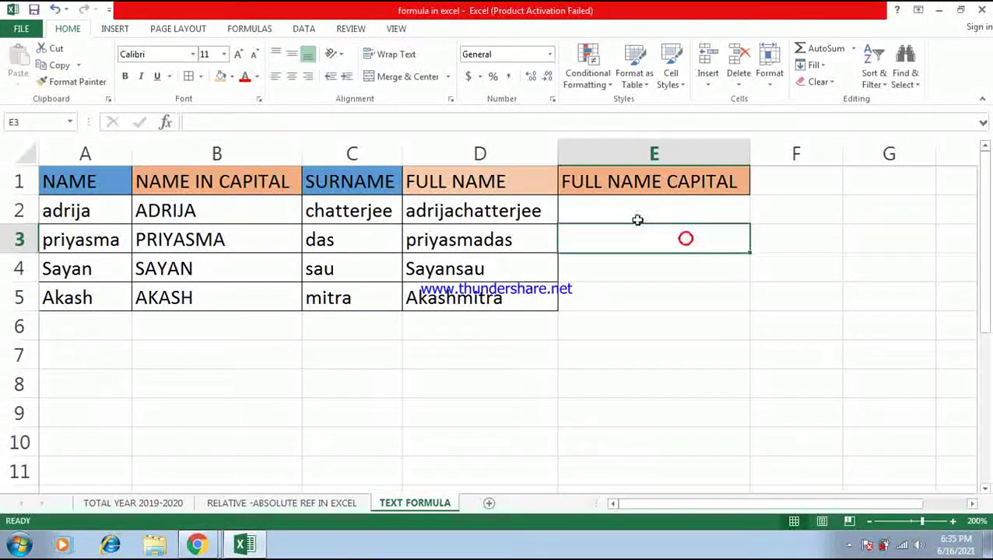
Step: Enter =UPPER(D2) in E2, fill it down to E5, and border A1:E5
left_click(637, 220)
type("=upper(")
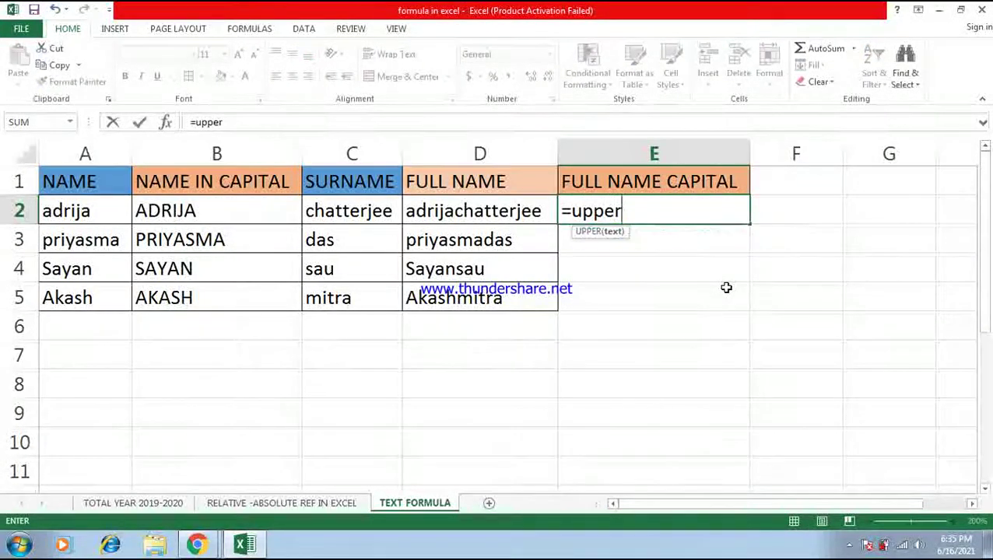
left_click(461, 211)
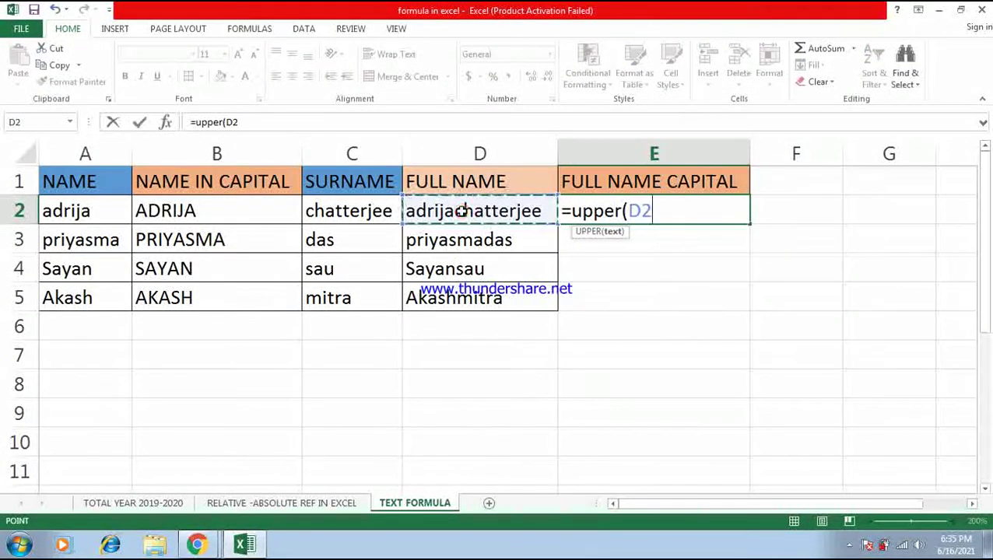
type(")")
key("Return")
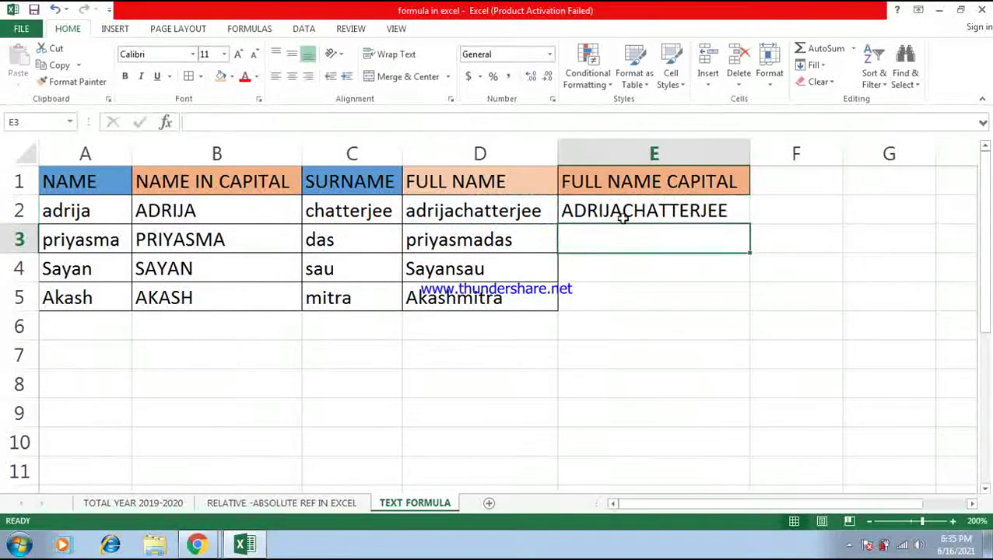
left_click(660, 218)
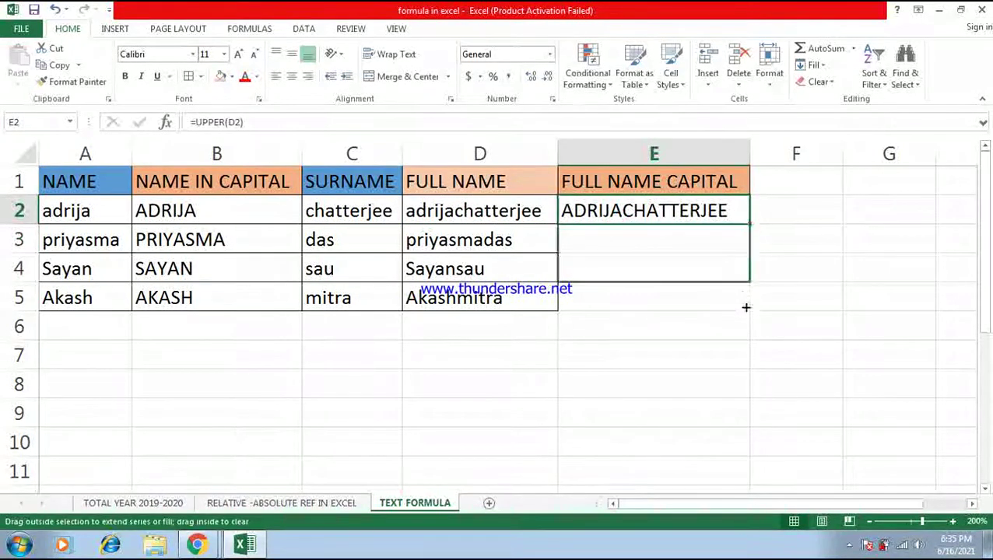
left_click_drag(749, 224, 749, 311)
left_click(817, 305)
left_click_drag(98, 182, 742, 298)
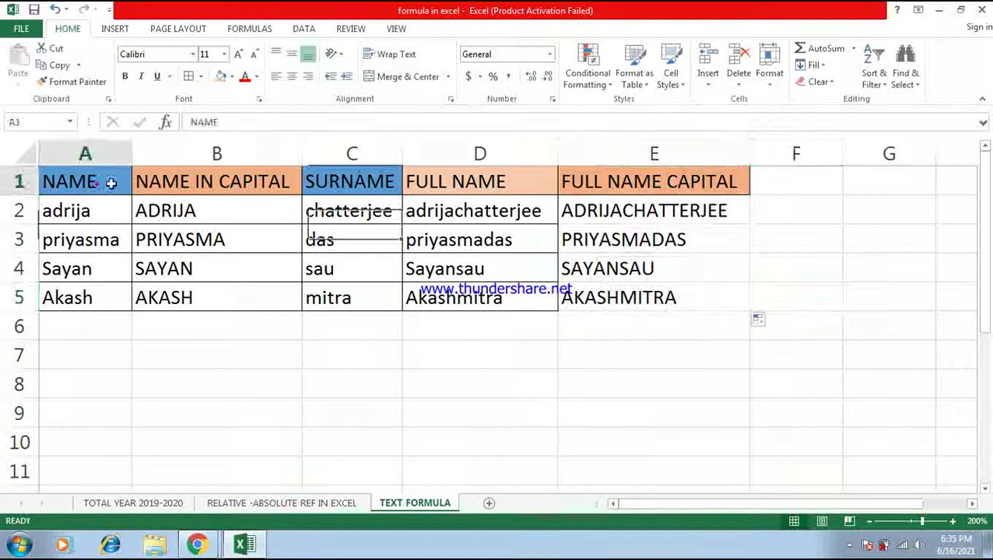
left_click(189, 77)
left_click(550, 450)
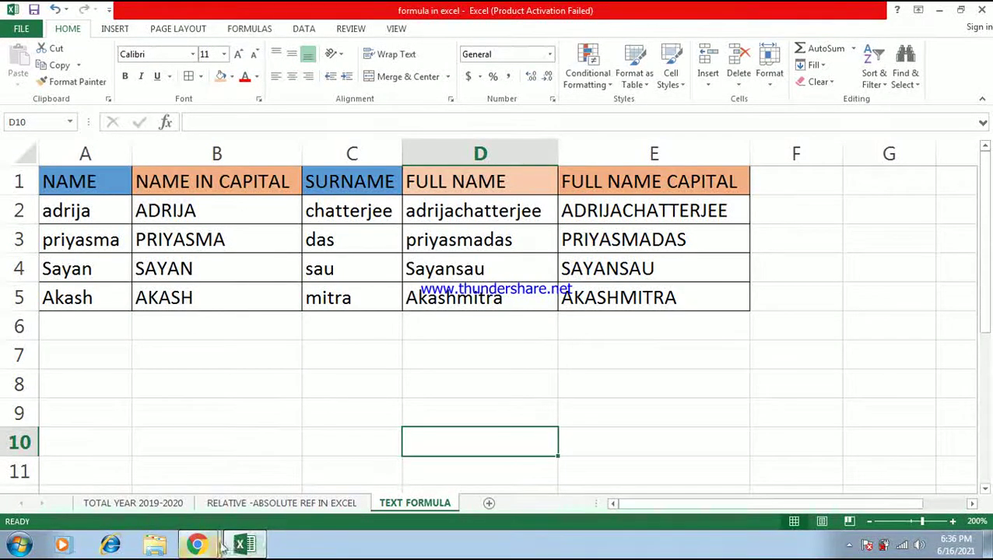
mouse_move(197, 545)
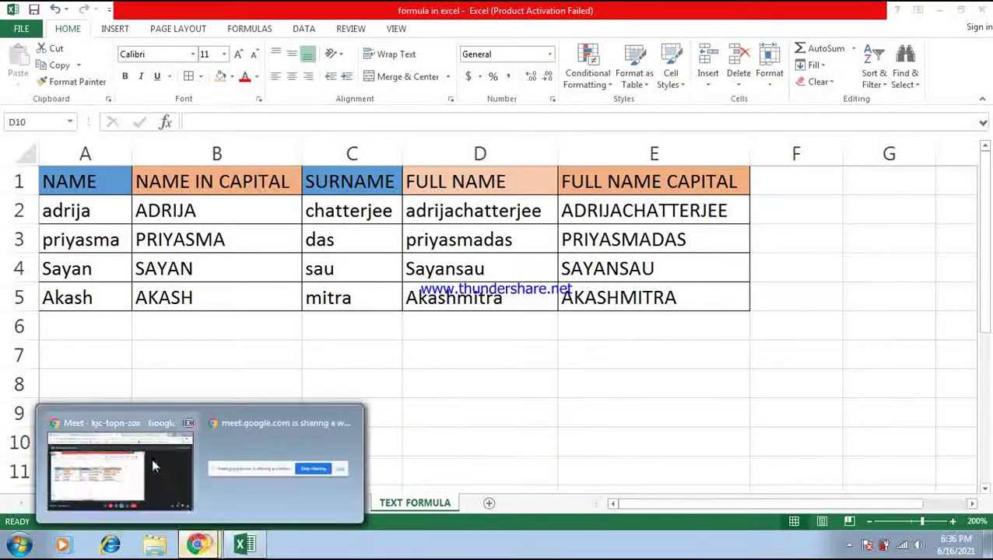
Step: Switch to WhatsApp Web, refresh the QR code and open the Math & Computer CBSE-7 GC chat
left_click(154, 458)
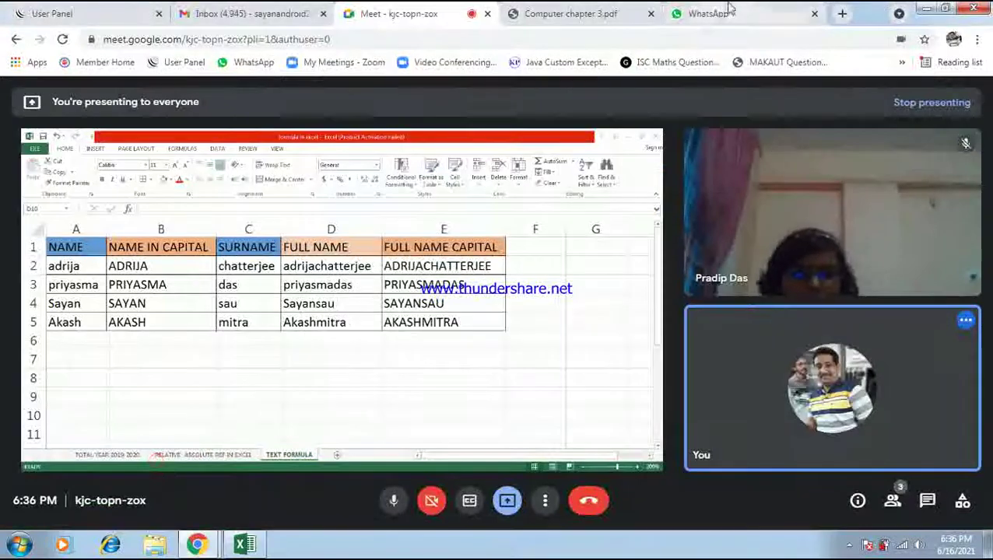
left_click(708, 13)
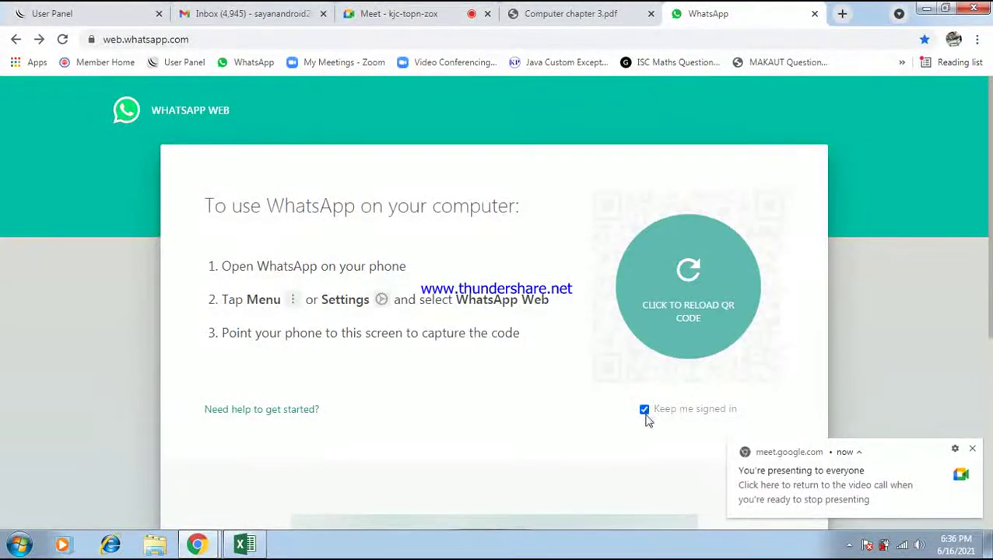
left_click(688, 274)
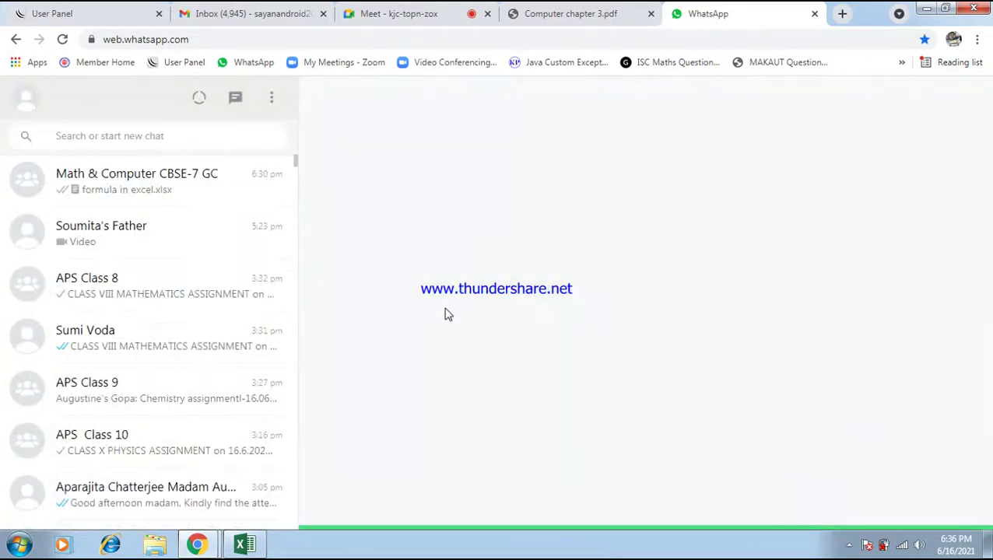
left_click(159, 194)
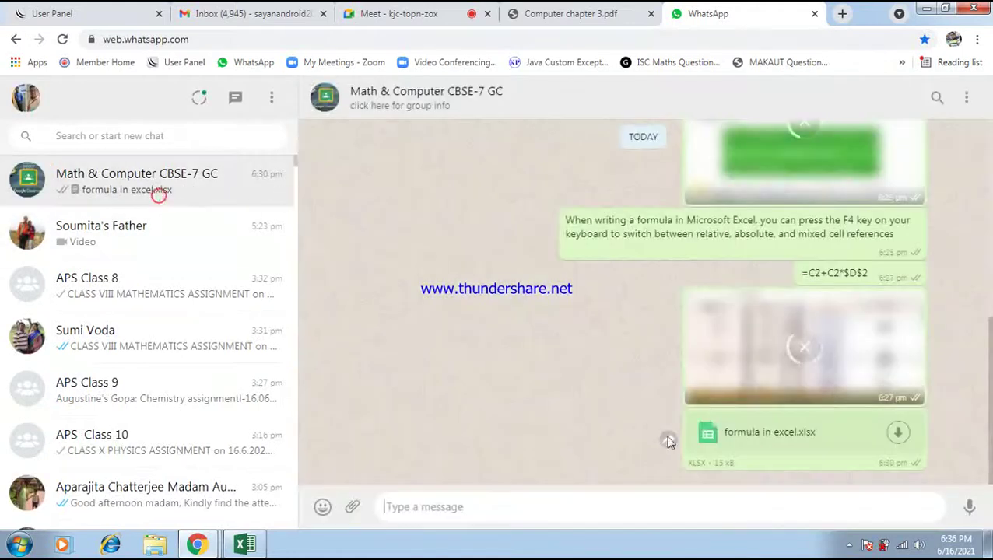
Step: Attach the formula in excel workbook as a document and send it
left_click(354, 506)
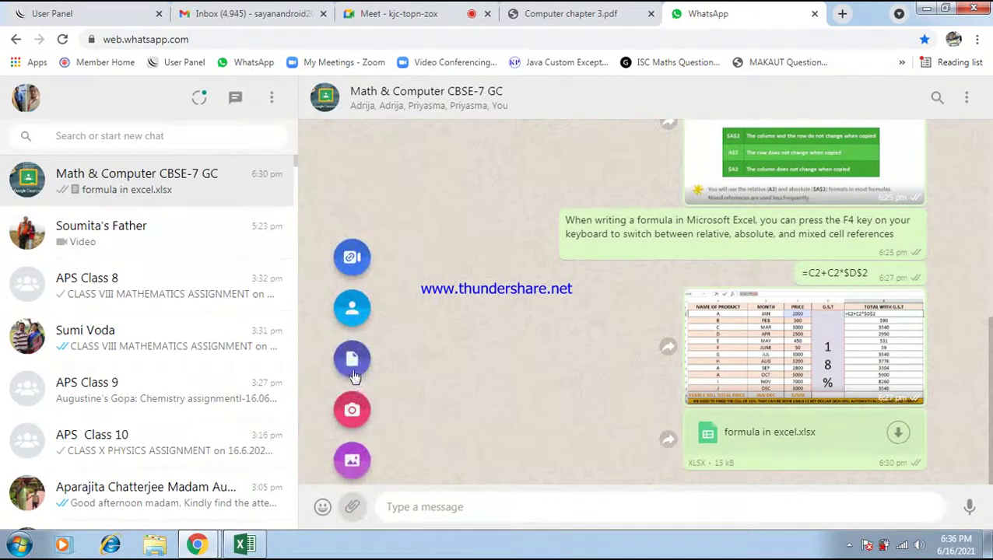
left_click(354, 369)
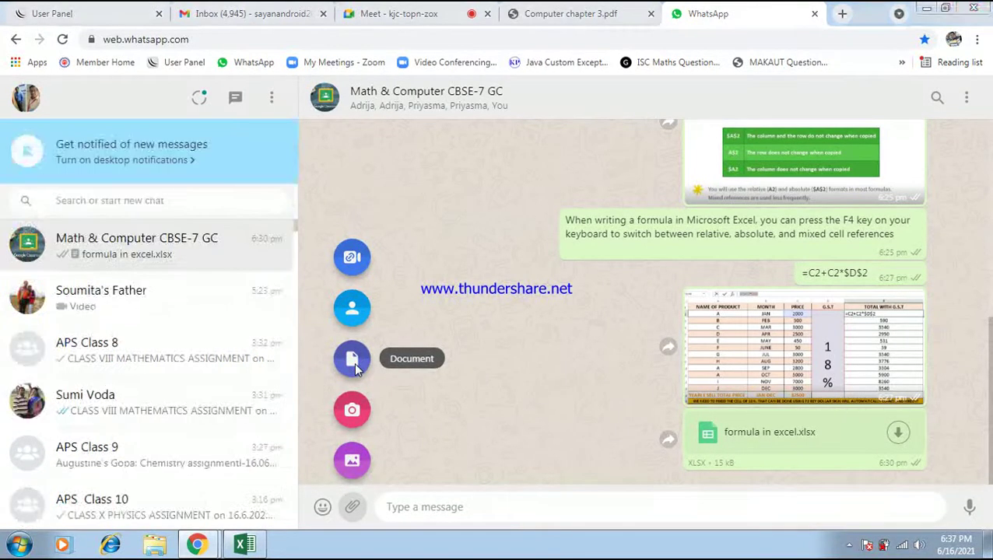
left_click(311, 266)
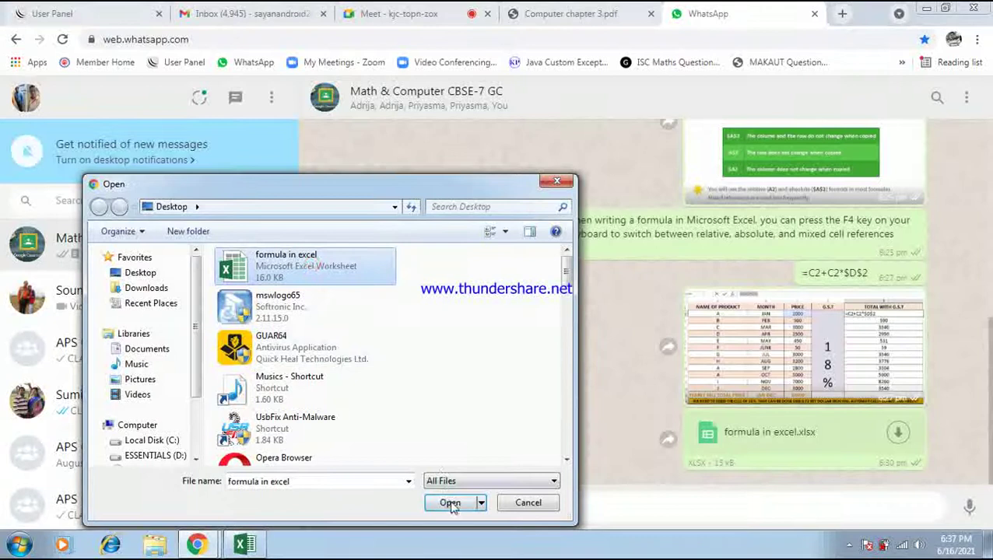
left_click(450, 503)
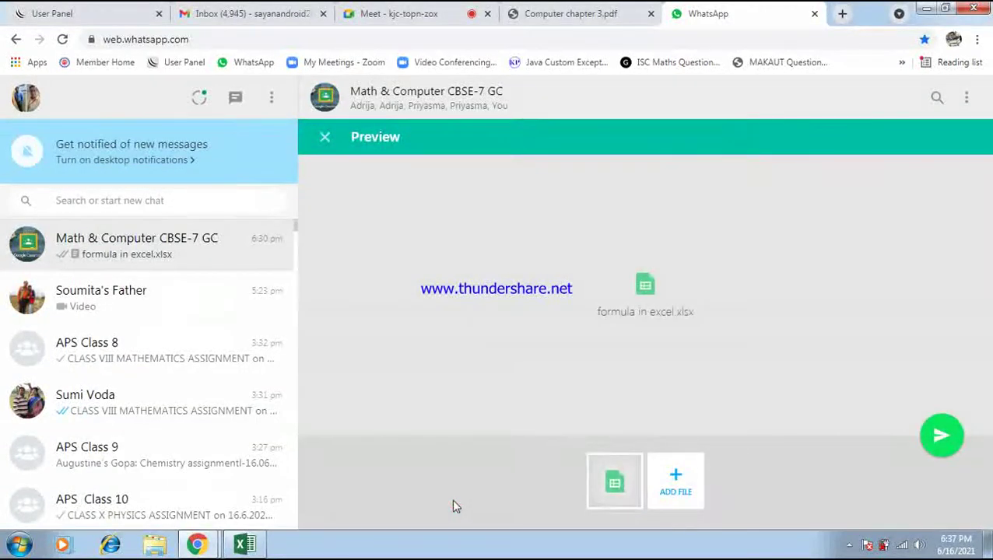
key("Return")
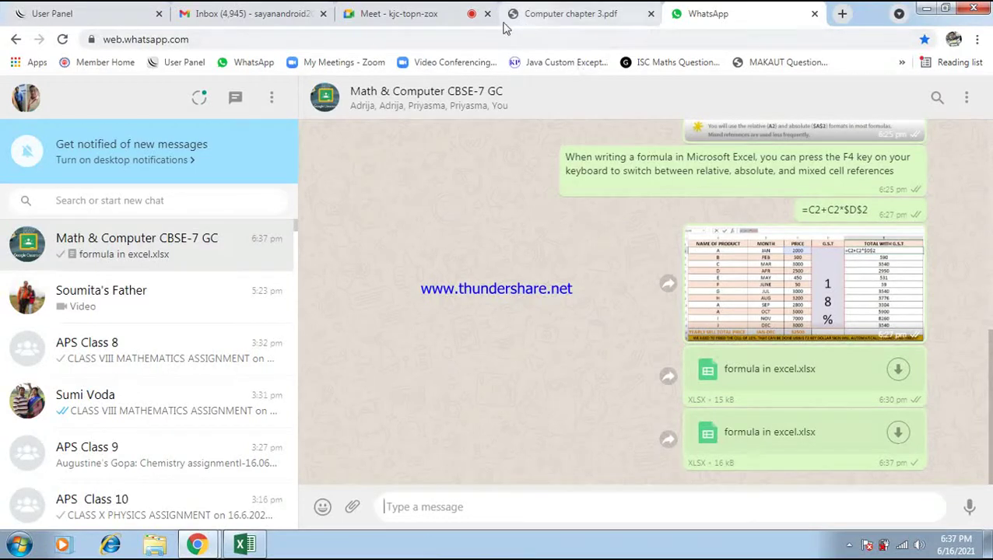
Step: Return to Google Meet and stop presenting the Excel screen
left_click(402, 14)
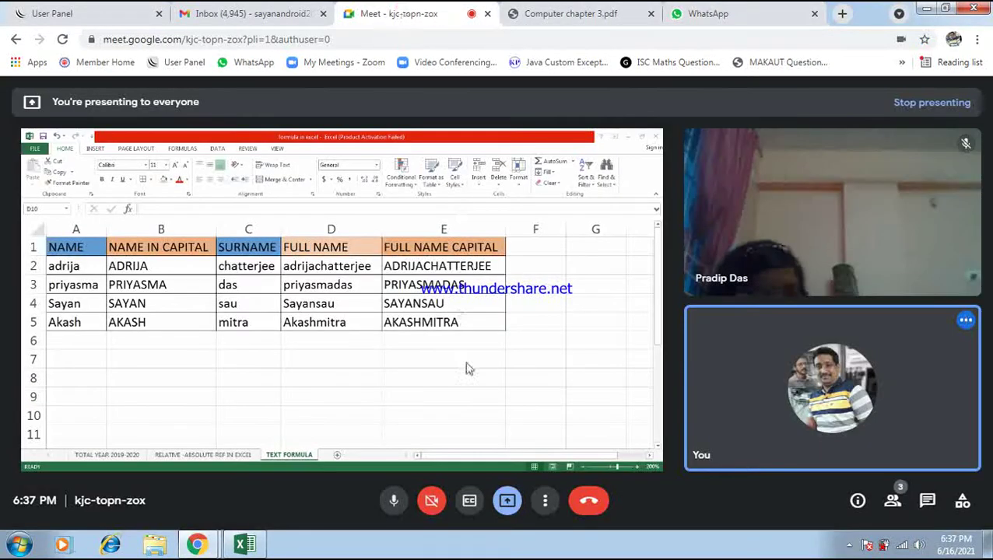
left_click(507, 501)
left_click(517, 456)
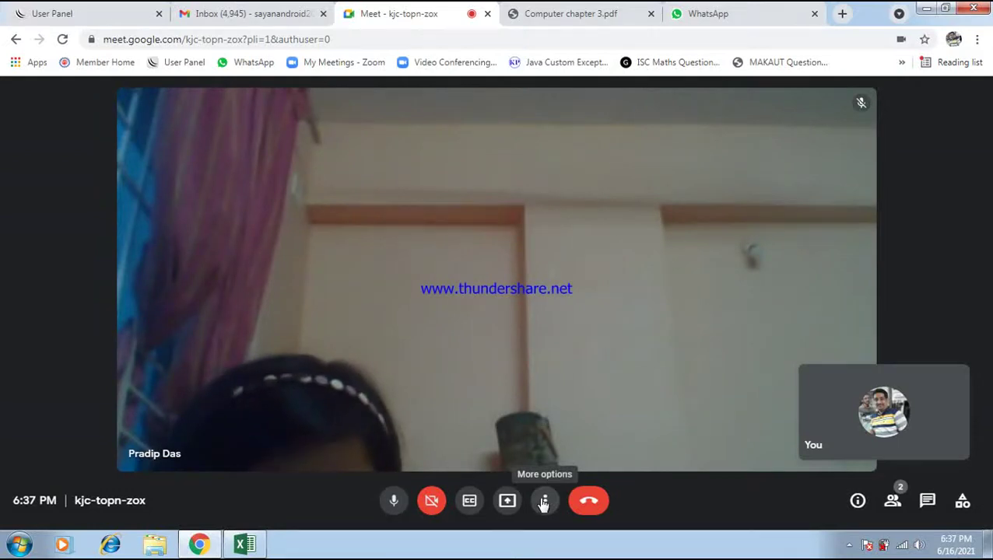
Step: Present the Computer chapter 3.pdf browser tab instead
left_click(506, 500)
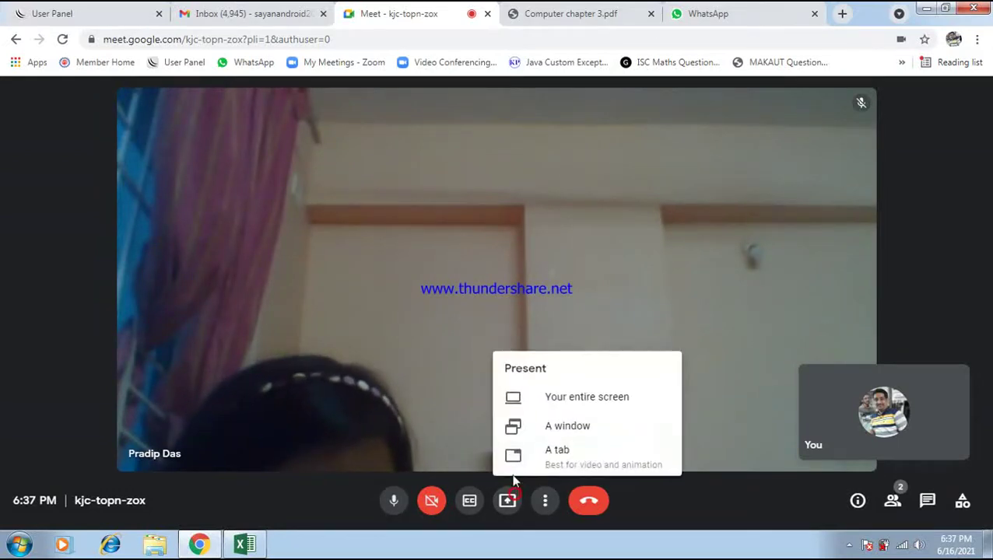
left_click(541, 461)
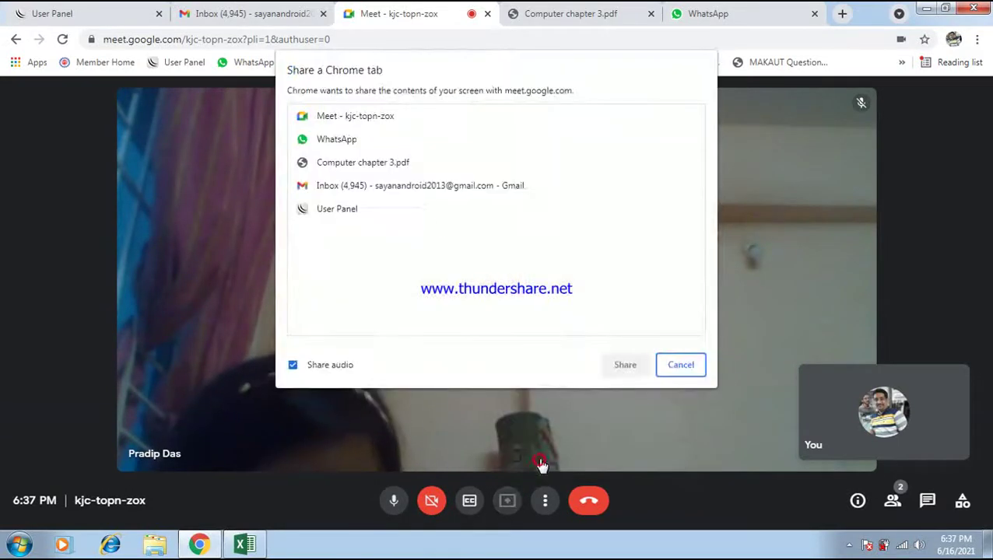
left_click(374, 162)
left_click(609, 364)
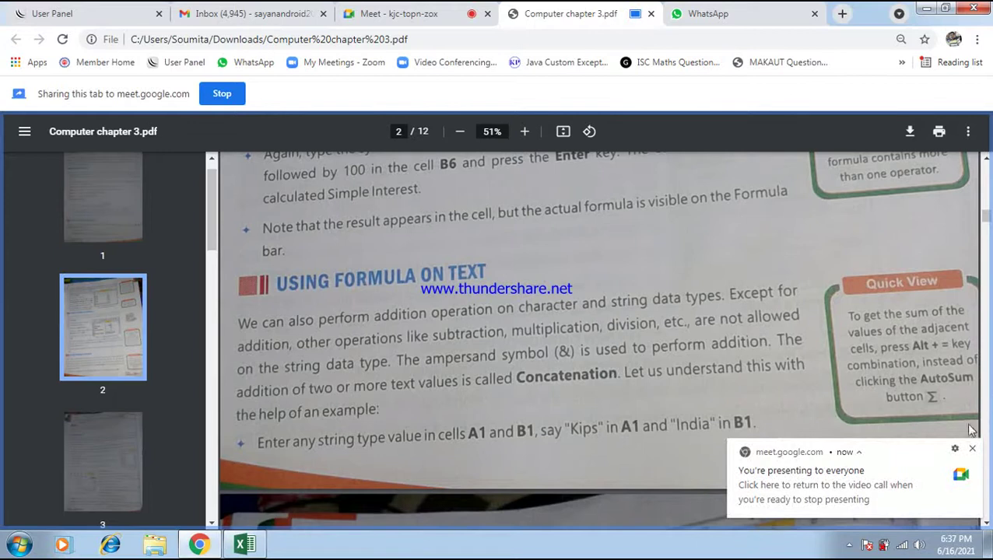
Step: Dismiss the presenting notification and scroll Computer chapter 3.pdf to the Cell Range section on page 3
left_click(972, 449)
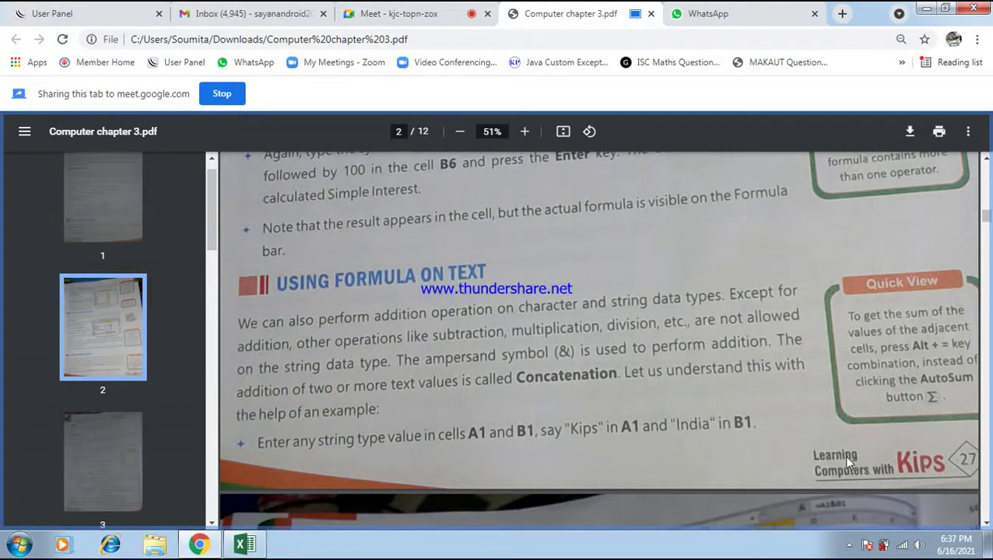
left_click_drag(985, 220, 984, 233)
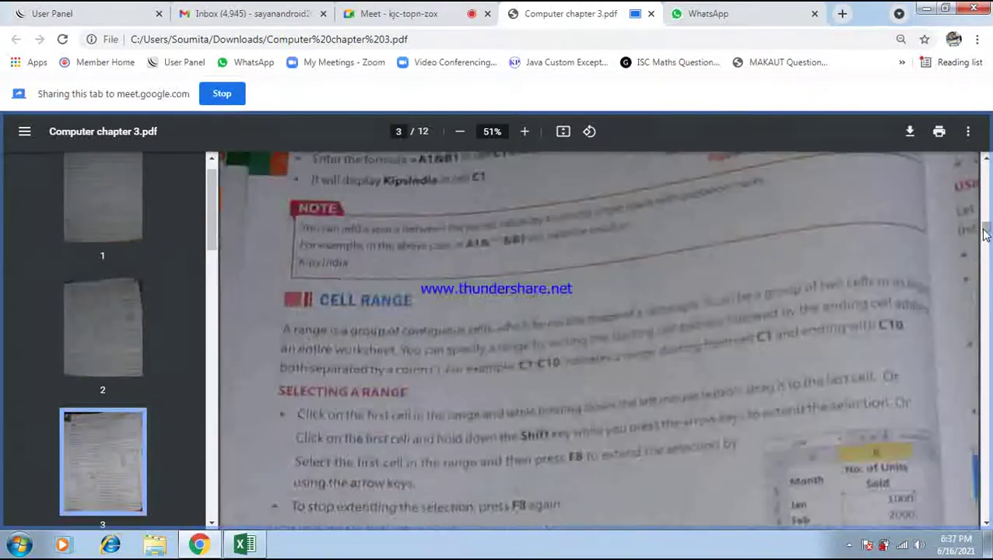
scroll(903, 265, "down", 1)
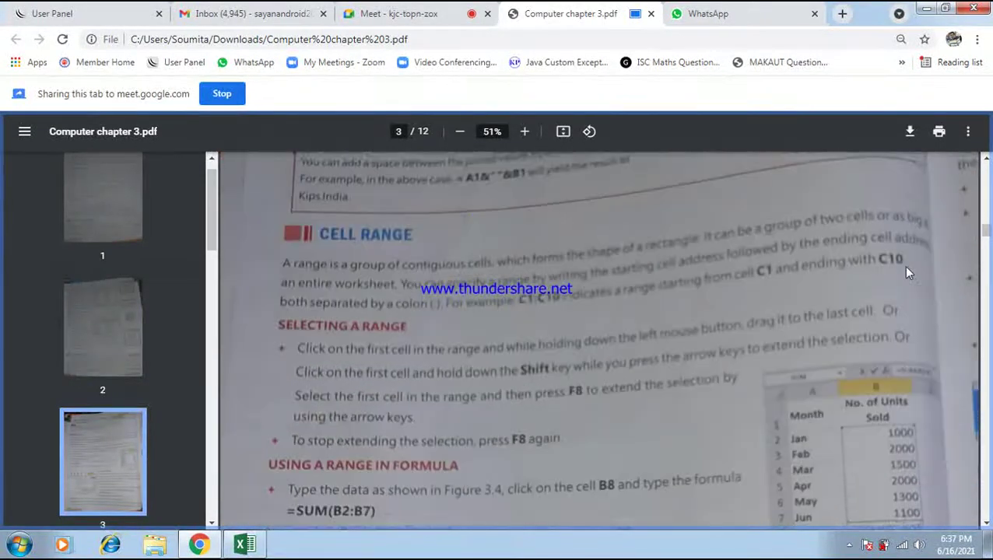
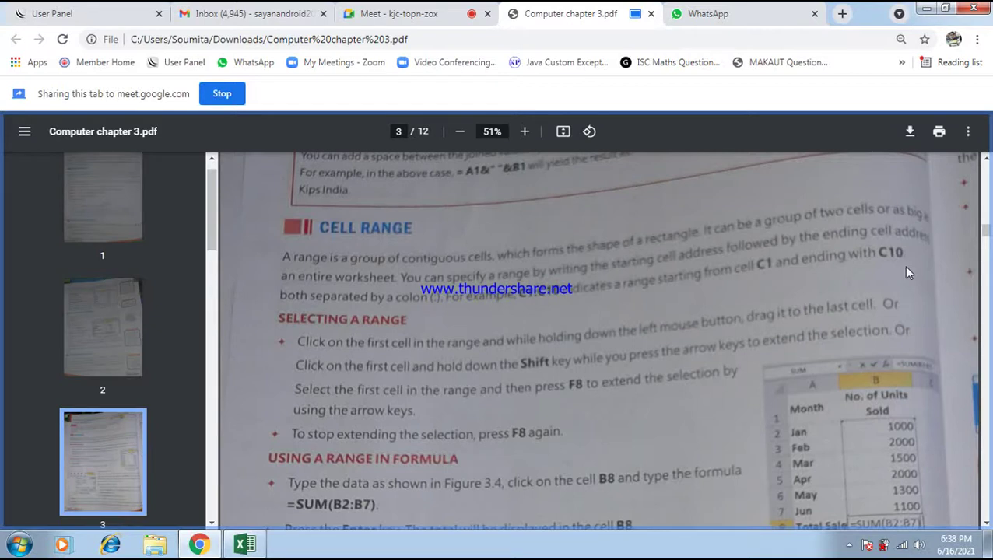
Step: Scroll page 3 through Using a Range in Formula and Naming a Range to Figure 3.5
left_click(987, 524)
left_click(986, 525)
left_click(987, 525)
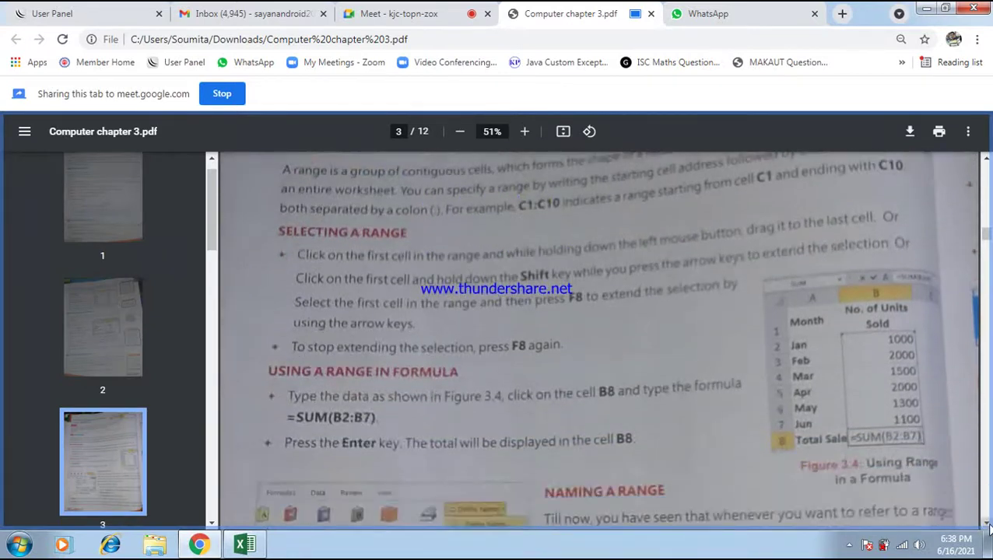
left_click(987, 525)
left_click(986, 526)
left_click(987, 525)
left_click(987, 526)
left_click(987, 525)
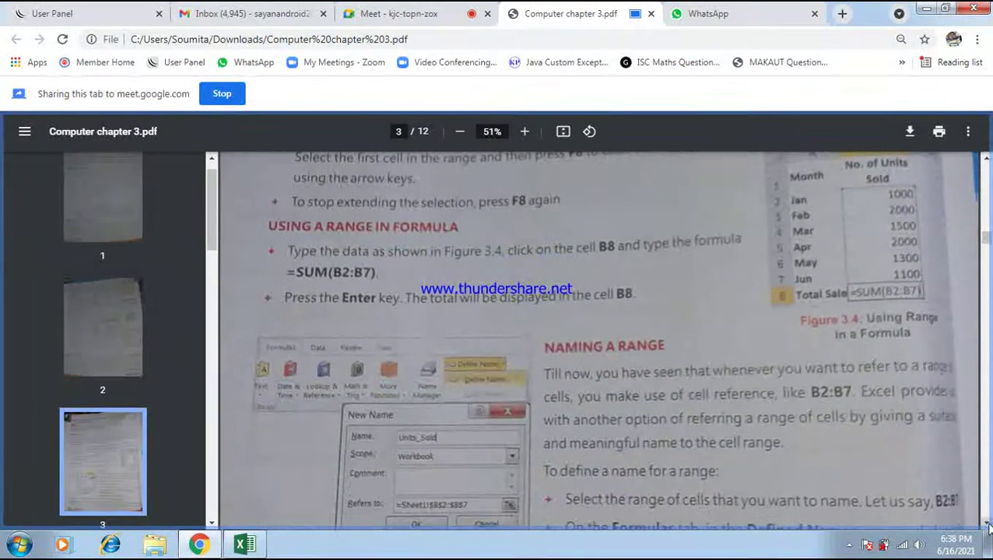
left_click(987, 525)
left_click(986, 525)
left_click(987, 525)
left_click(987, 525)
left_click(987, 525)
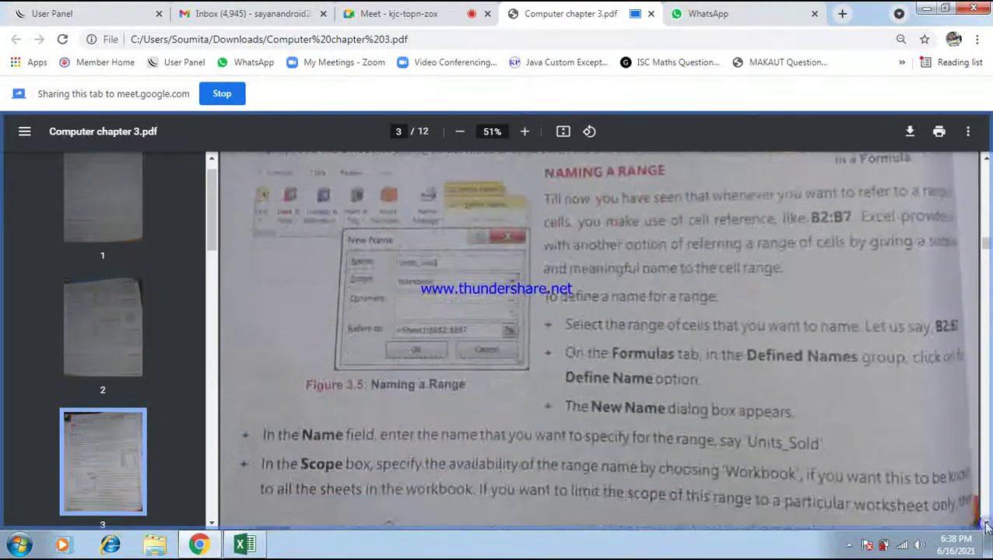
left_click(986, 525)
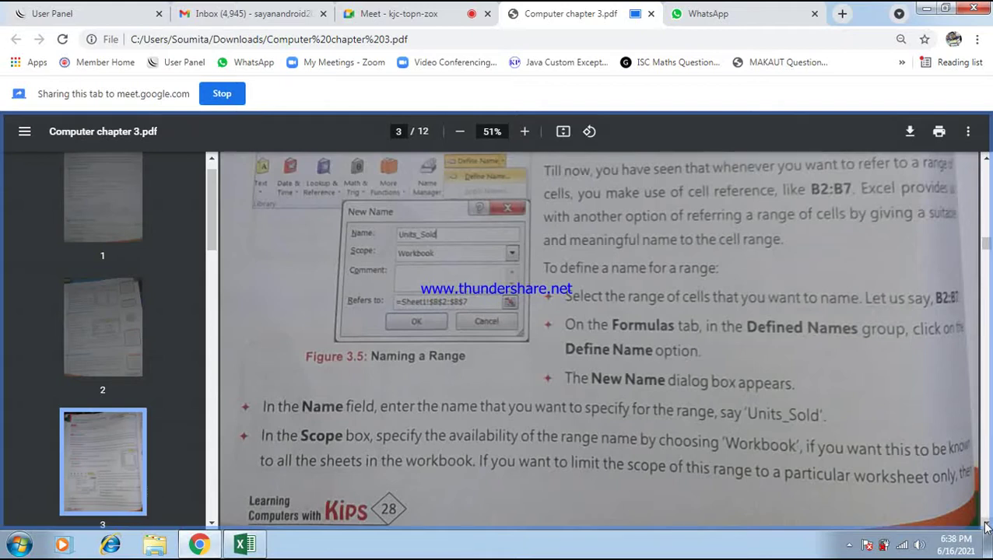
Step: Scroll onto page 4 through Using a Named Range, the Tip box and Relative Reference
left_click(985, 526)
left_click(985, 527)
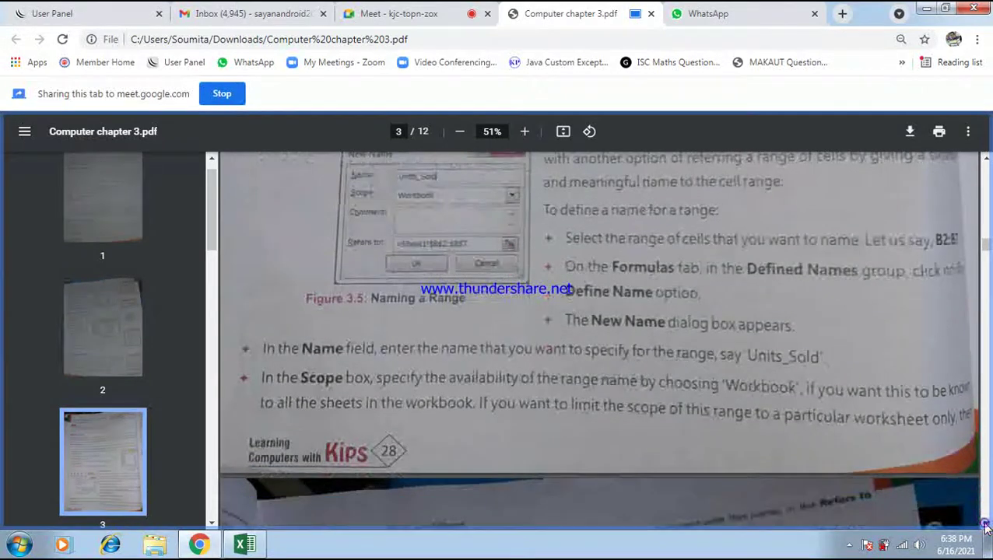
left_click(985, 526)
left_click(985, 526)
left_click(985, 526)
left_click(985, 526)
left_click(985, 526)
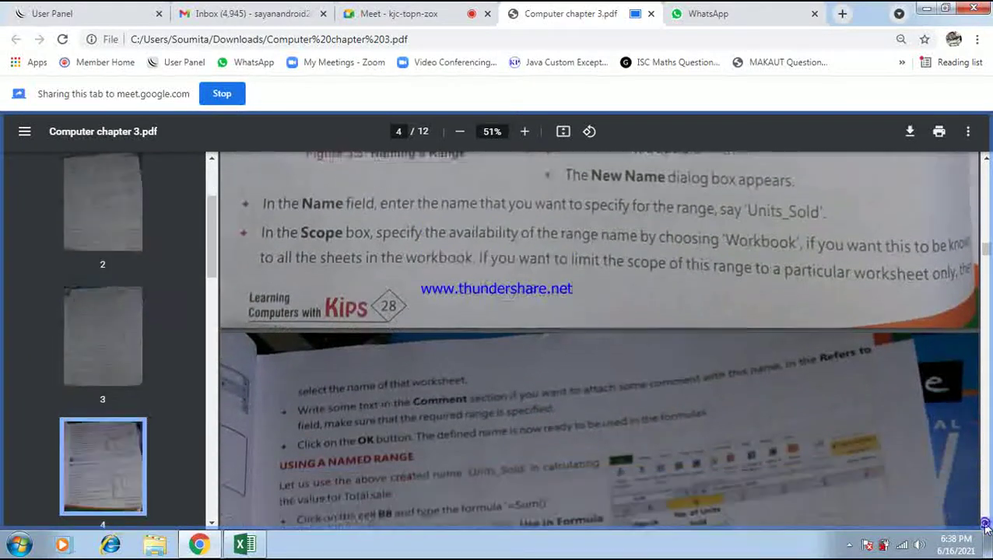
left_click(985, 527)
left_click(985, 526)
left_click(985, 526)
left_click(985, 526)
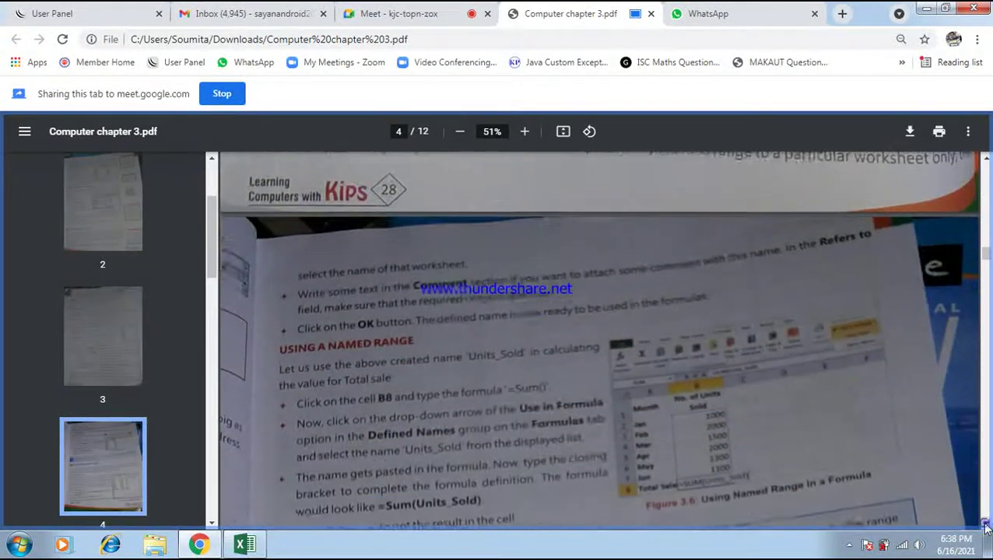
left_click(985, 526)
left_click(985, 526)
left_click(985, 526)
left_click(985, 526)
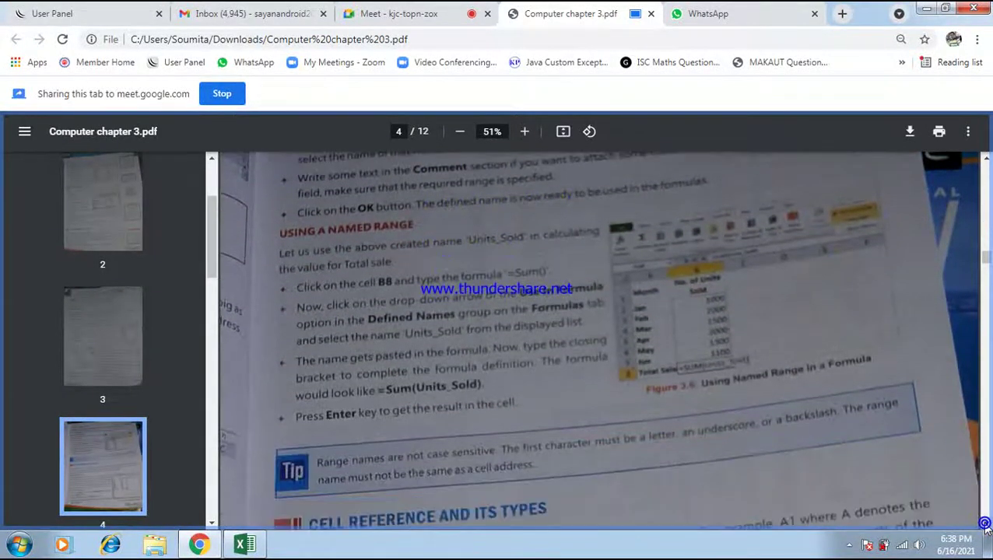
left_click(986, 526)
left_click(986, 526)
left_click(986, 526)
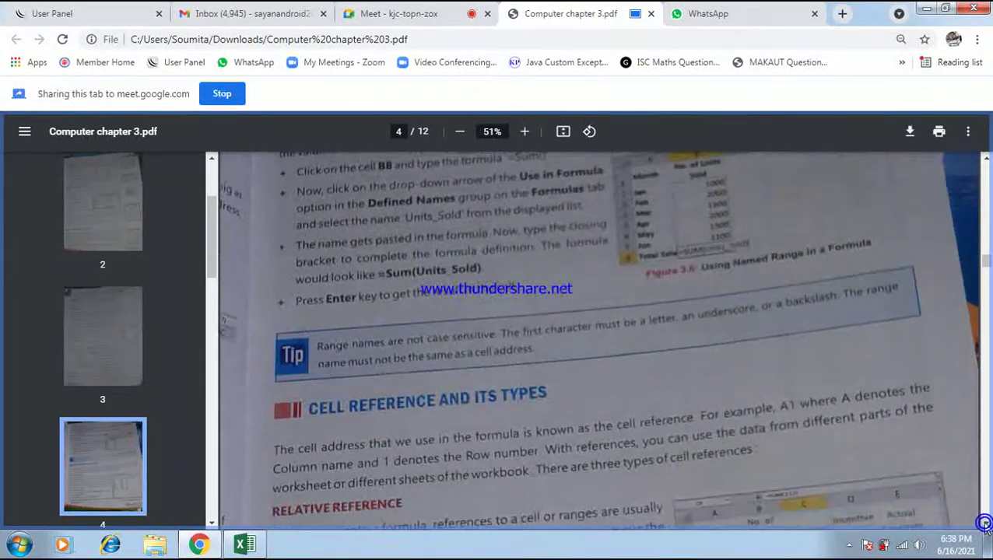
left_click(985, 526)
left_click(986, 526)
Step: Scroll past the Select the cell B8 steps down to the Absolute Reference heading
left_click(985, 526)
left_click(985, 526)
left_click(985, 526)
left_click(985, 526)
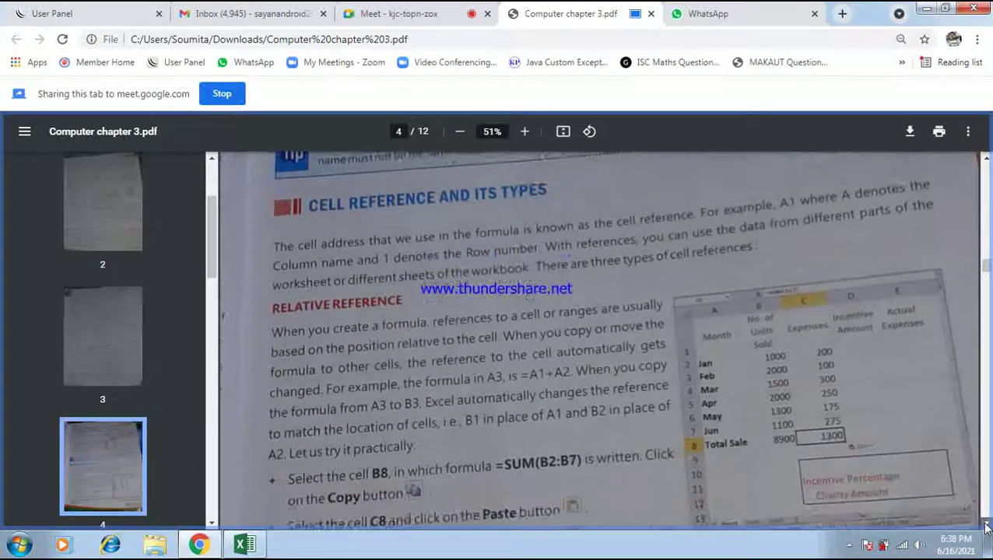
left_click(985, 526)
left_click(985, 526)
left_click(985, 526)
left_click(986, 526)
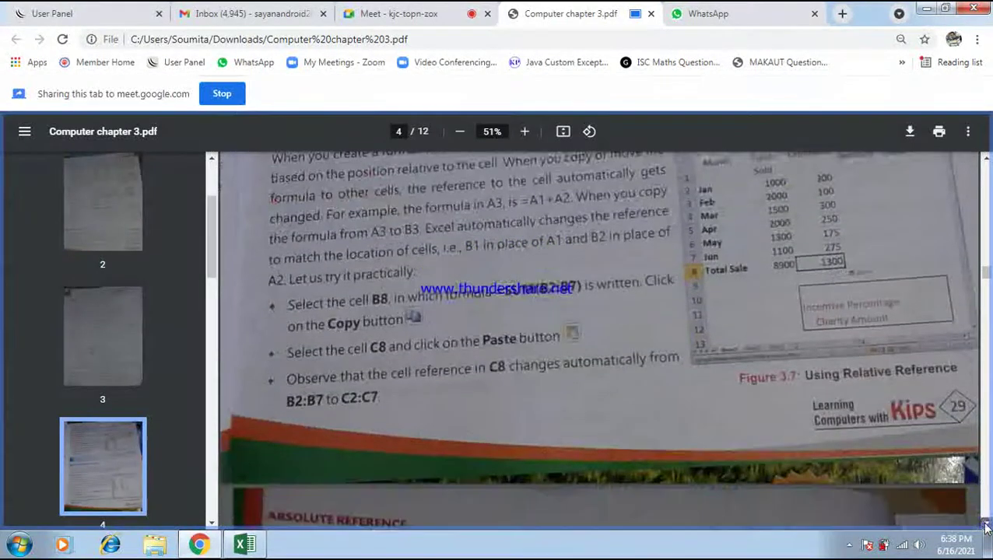
left_click(985, 527)
left_click(985, 526)
left_click(985, 526)
left_click(985, 526)
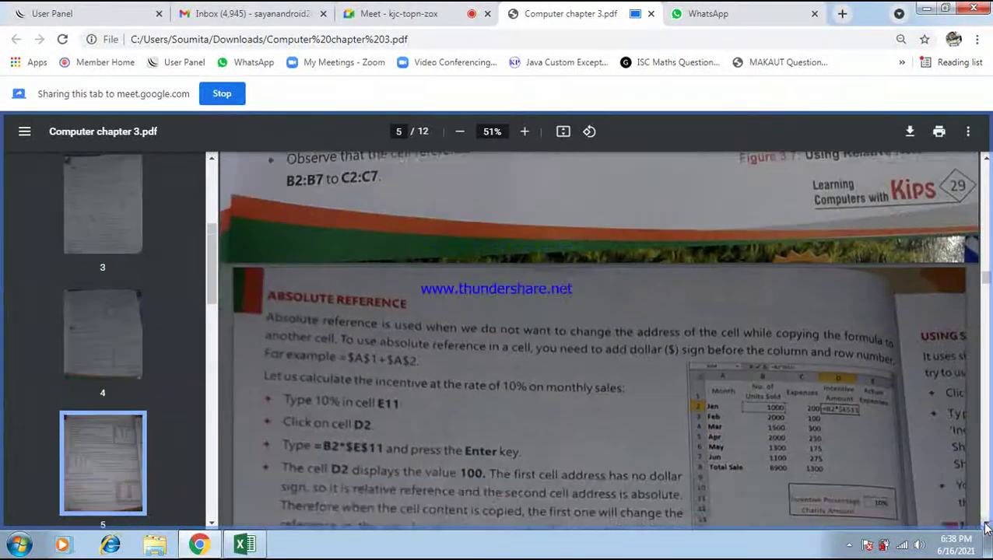
Step: Scroll page 5 through Mixed Reference, Cell Reference of Another Worksheet and Using Sheet Reference
left_click(985, 526)
left_click(985, 526)
left_click(986, 526)
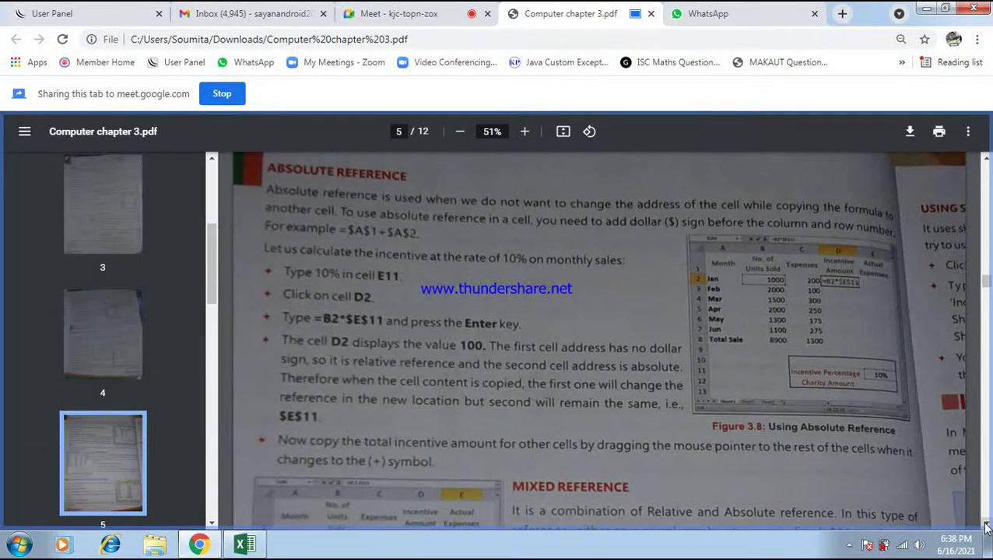
left_click(985, 526)
left_click(986, 526)
left_click(985, 526)
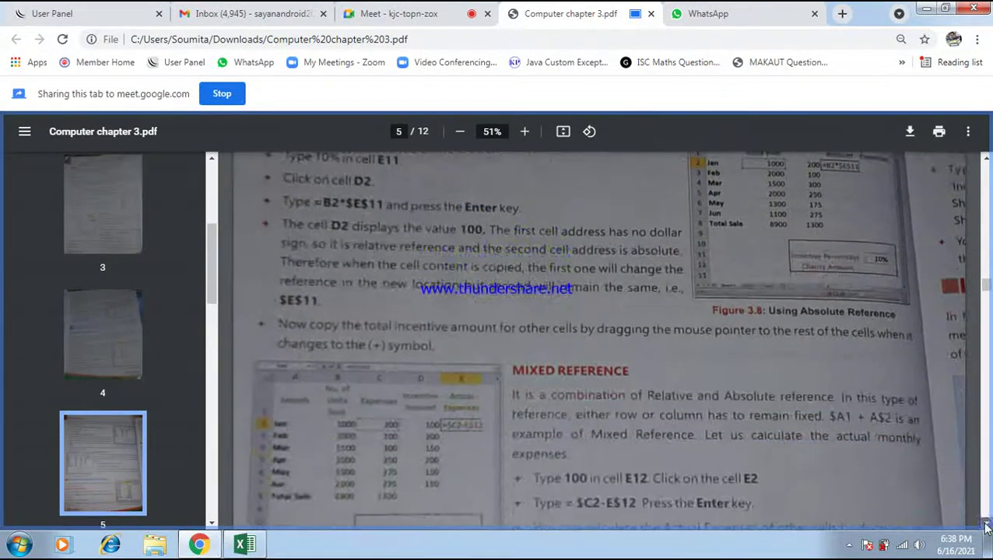
left_click(985, 526)
left_click(985, 526)
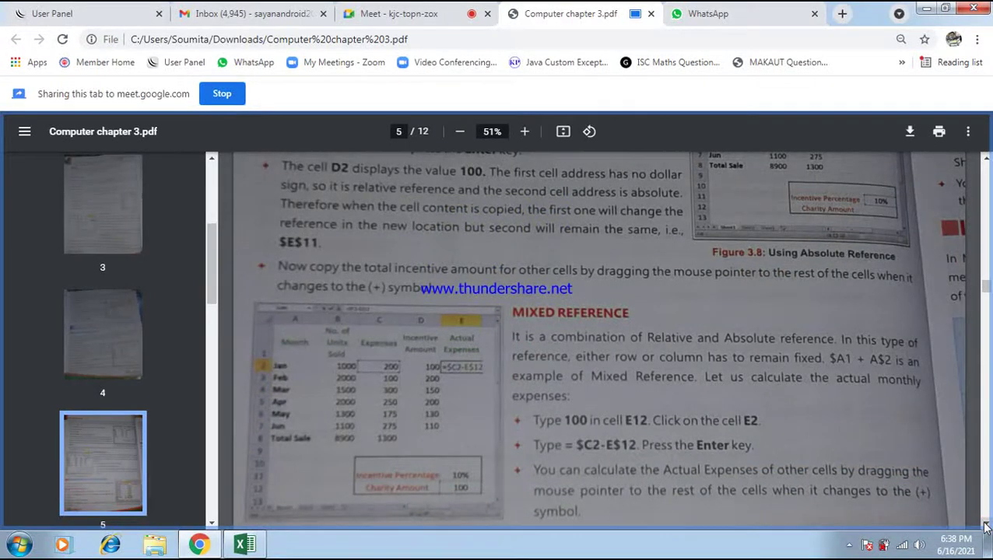
left_click(985, 526)
left_click(986, 526)
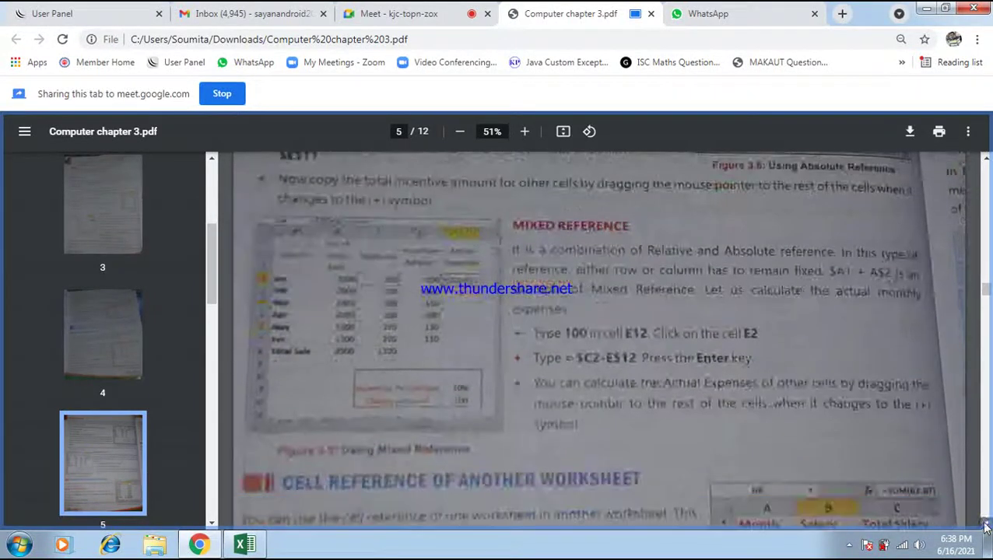
left_click(985, 526)
left_click(985, 526)
left_click(985, 526)
left_click(985, 526)
left_click(985, 526)
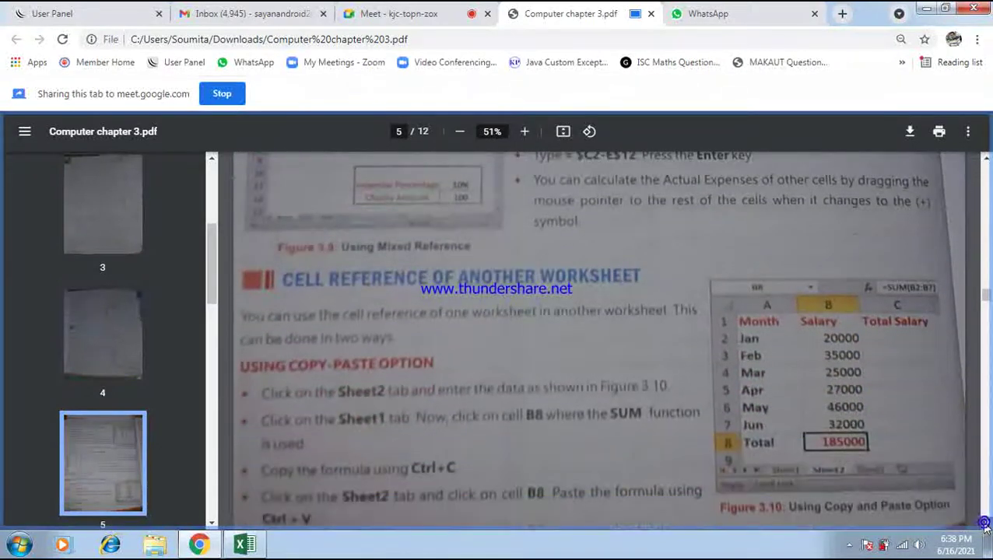
left_click(985, 526)
left_click(986, 526)
left_click(985, 526)
left_click(986, 526)
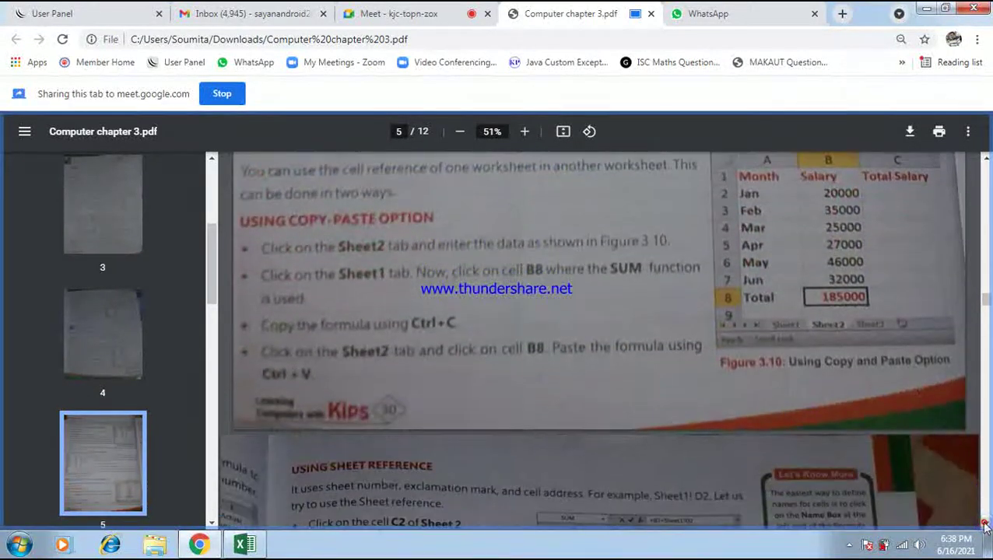
left_click(986, 526)
left_click(986, 526)
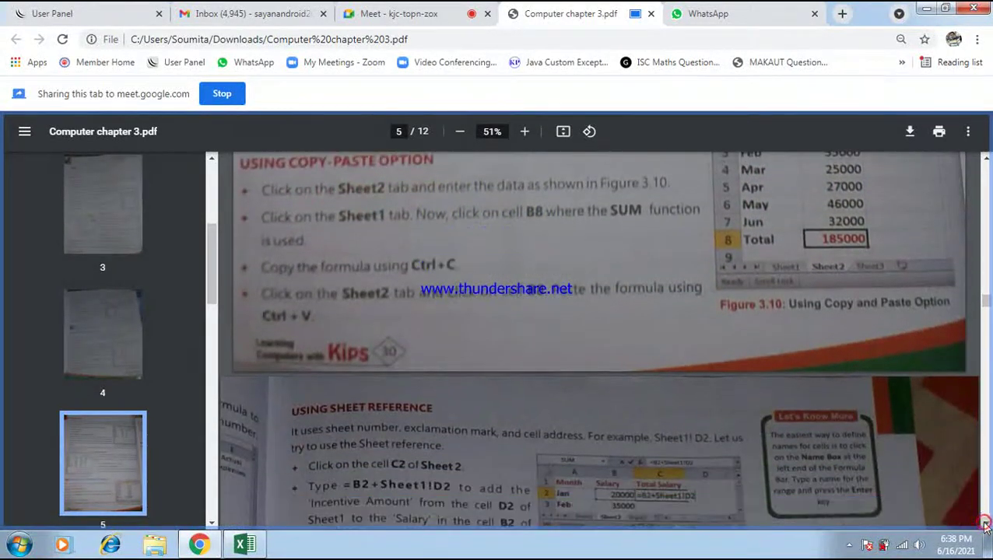
Step: Scroll into page 6's Formula Errors, viewing the #VALUE, #DIV/0! and #REF! examples
left_click(985, 526)
left_click(985, 526)
left_click(985, 526)
left_click(985, 526)
left_click(985, 526)
left_click(985, 526)
left_click(985, 526)
left_click(985, 526)
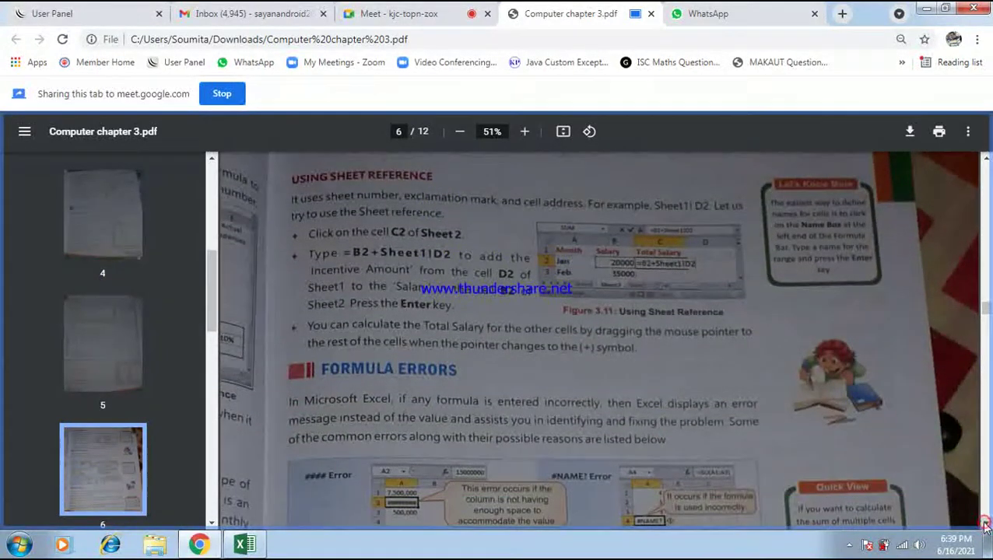
left_click(985, 526)
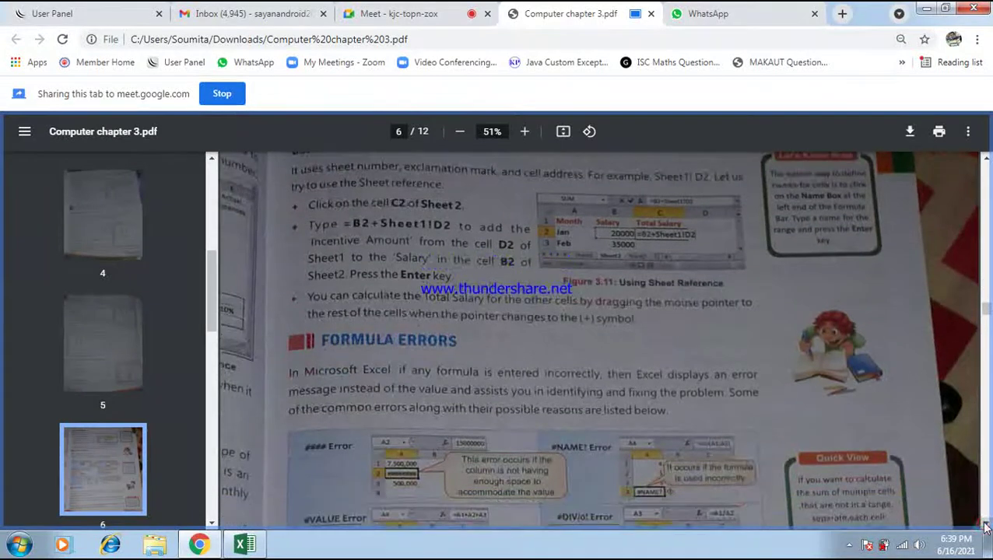
left_click(985, 526)
left_click(985, 526)
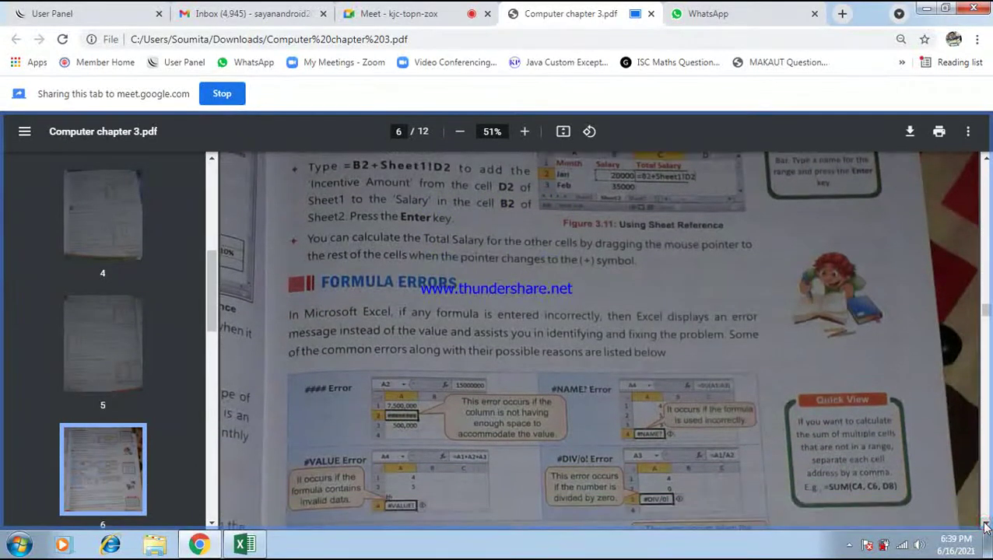
left_click(985, 526)
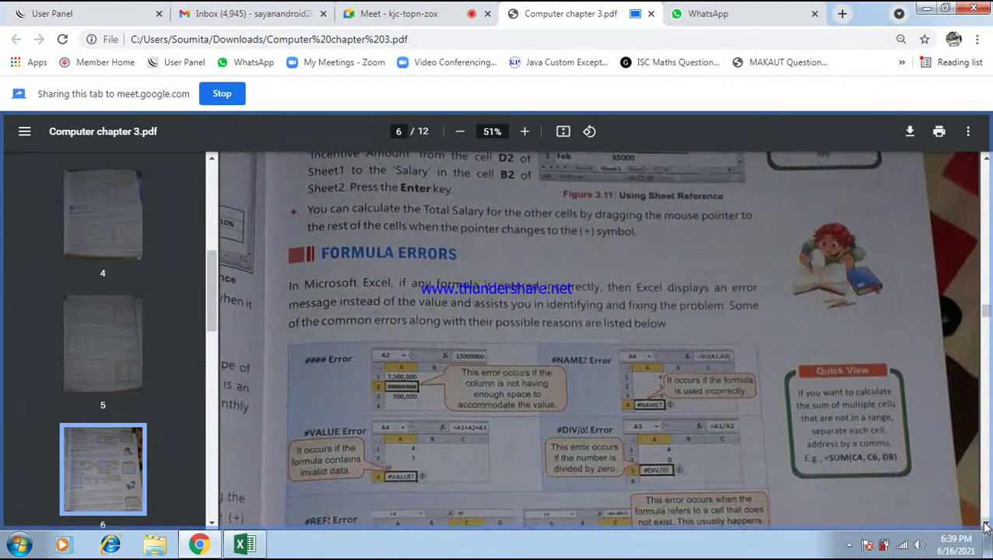
left_click(985, 526)
left_click(985, 526)
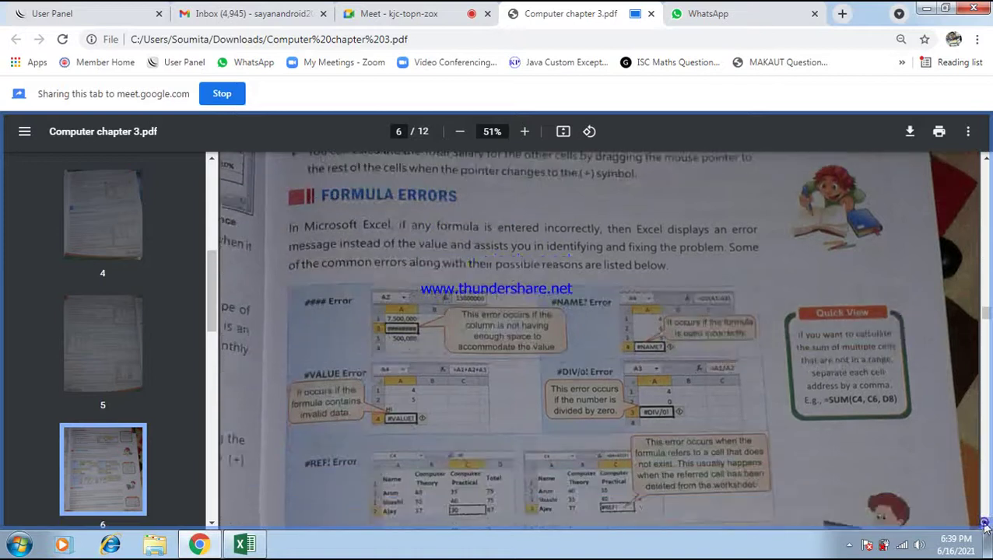
left_click(985, 527)
Step: Scroll past the FUNCTIONS explanation onto page 7's Rules to Enter a Function
left_click(985, 526)
left_click(985, 526)
left_click(985, 526)
left_click(986, 526)
left_click(985, 526)
left_click(985, 526)
left_click(985, 526)
left_click(985, 526)
left_click(985, 526)
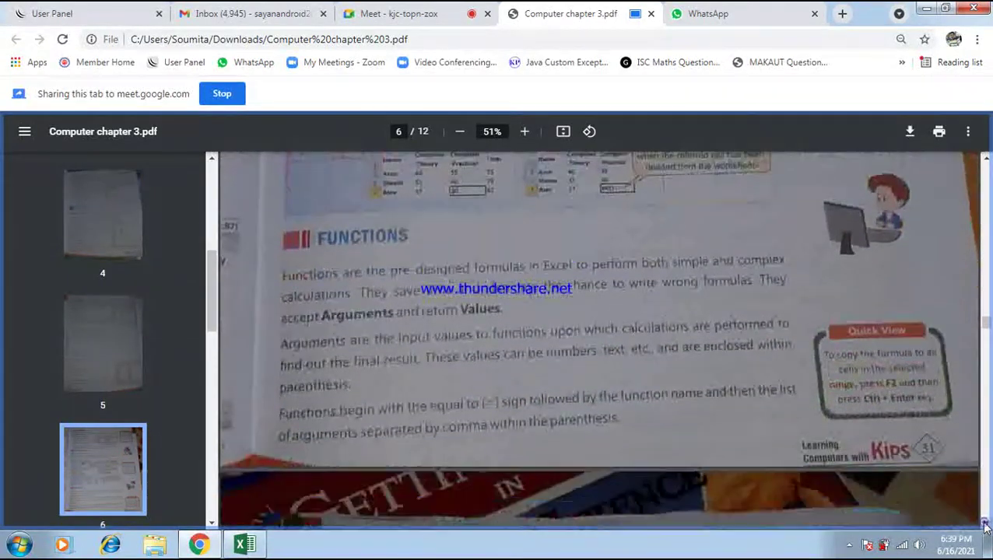
left_click(985, 526)
left_click(985, 526)
left_click(986, 527)
left_click(985, 526)
left_click(985, 526)
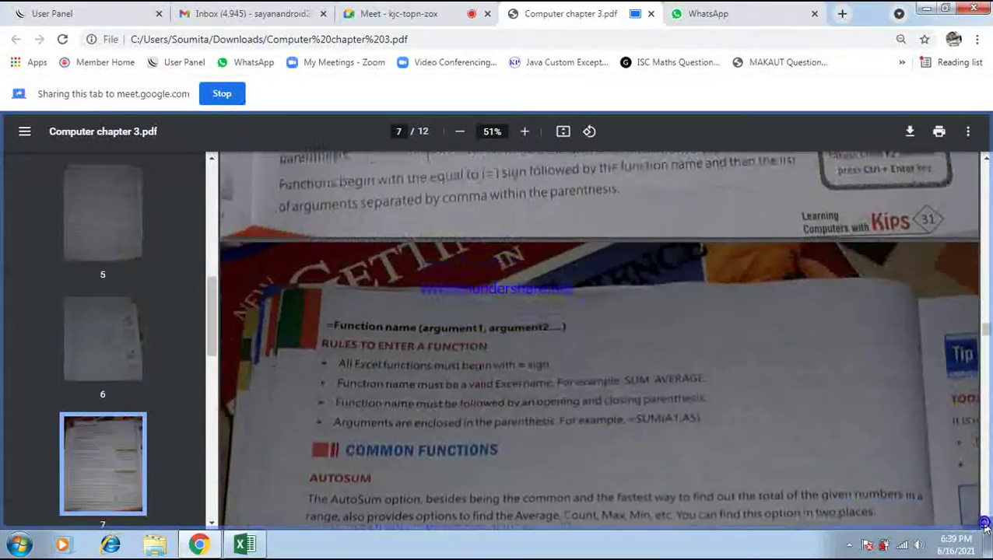
Step: Scroll the chapter PDF through the SUM, AVERAGE, MAX, TODAY and Insert Function sections on pages 7–8
left_click(985, 526)
left_click(985, 526)
left_click(985, 526)
left_click(985, 526)
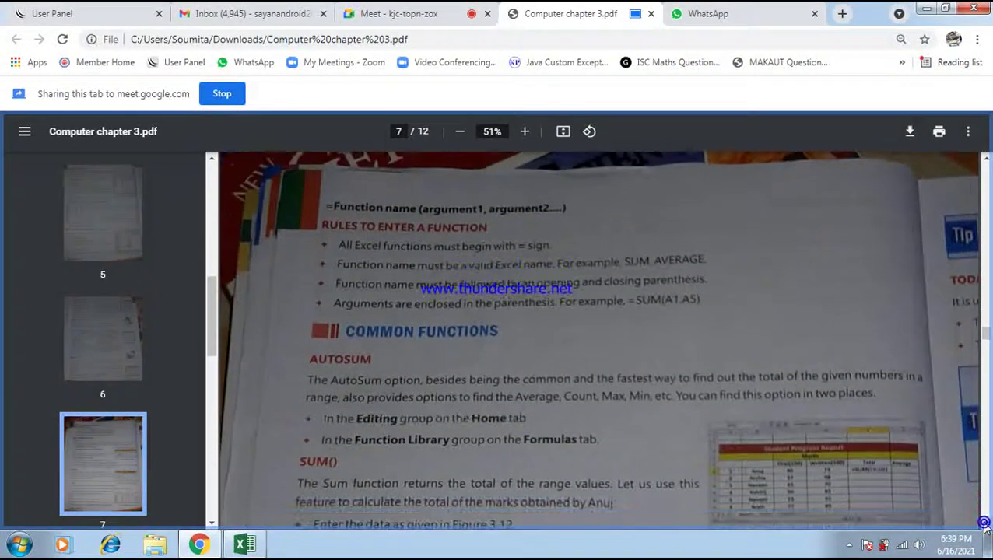
left_click(985, 526)
left_click(985, 526)
left_click(986, 526)
left_click(985, 526)
left_click(985, 526)
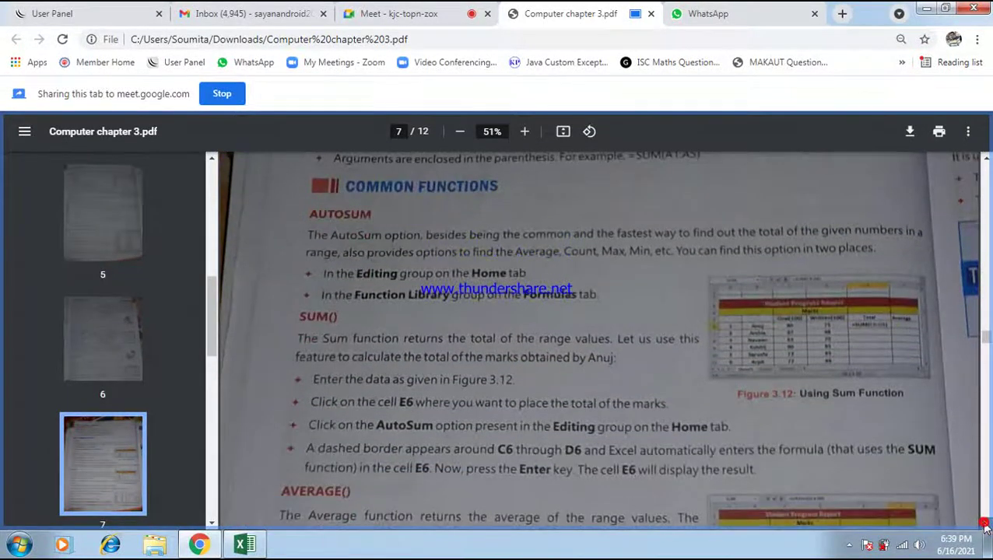
left_click(985, 527)
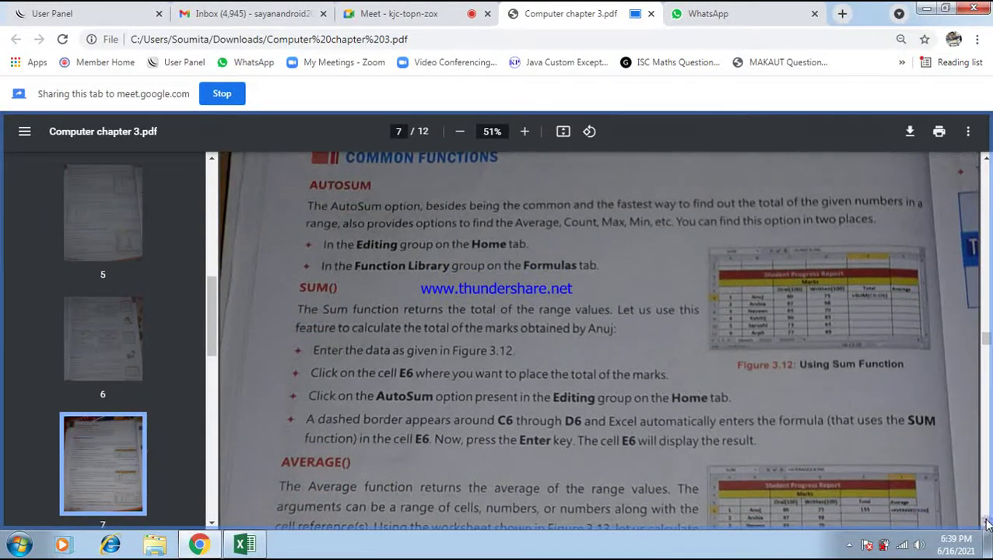
left_click(986, 526)
left_click(985, 526)
left_click(985, 526)
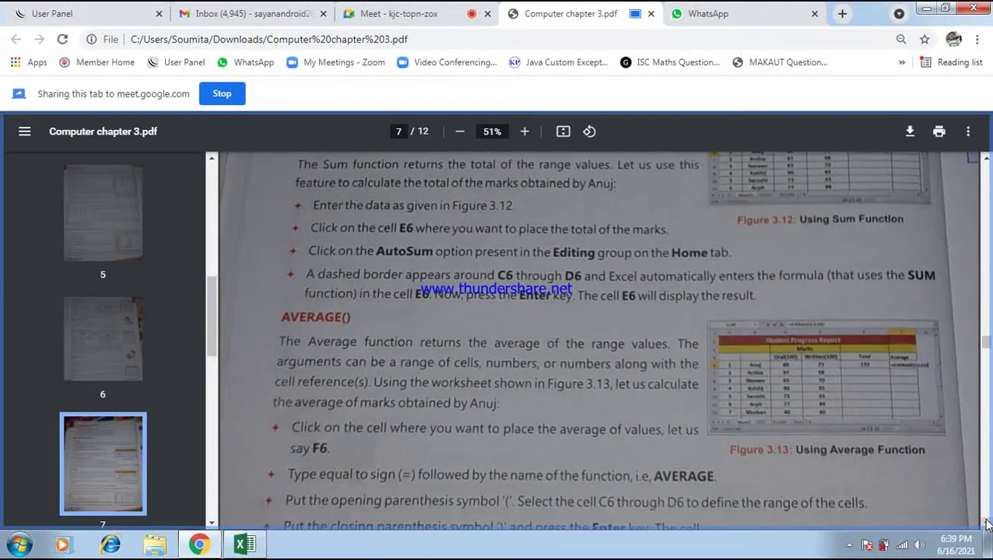
left_click(985, 523)
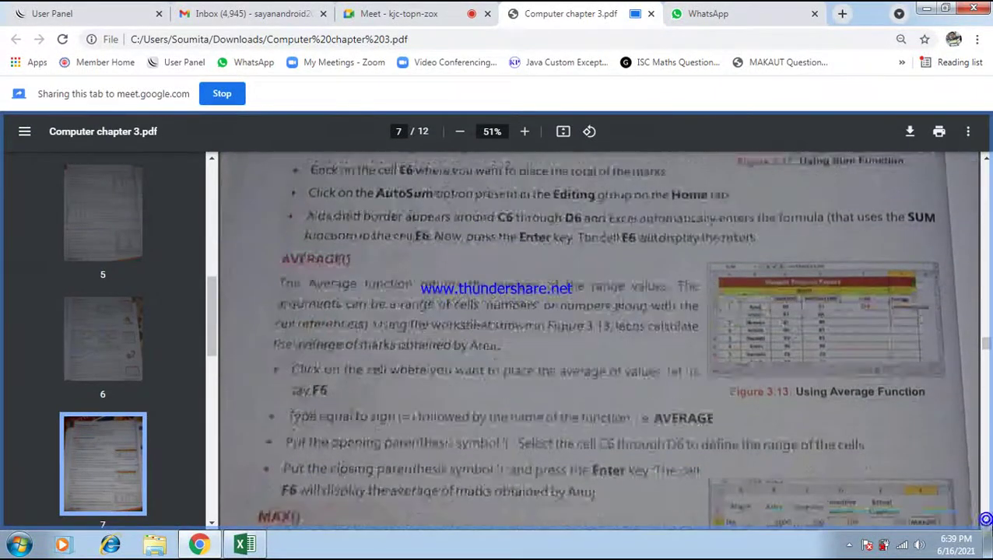
left_click(985, 523)
left_click(986, 524)
left_click(986, 523)
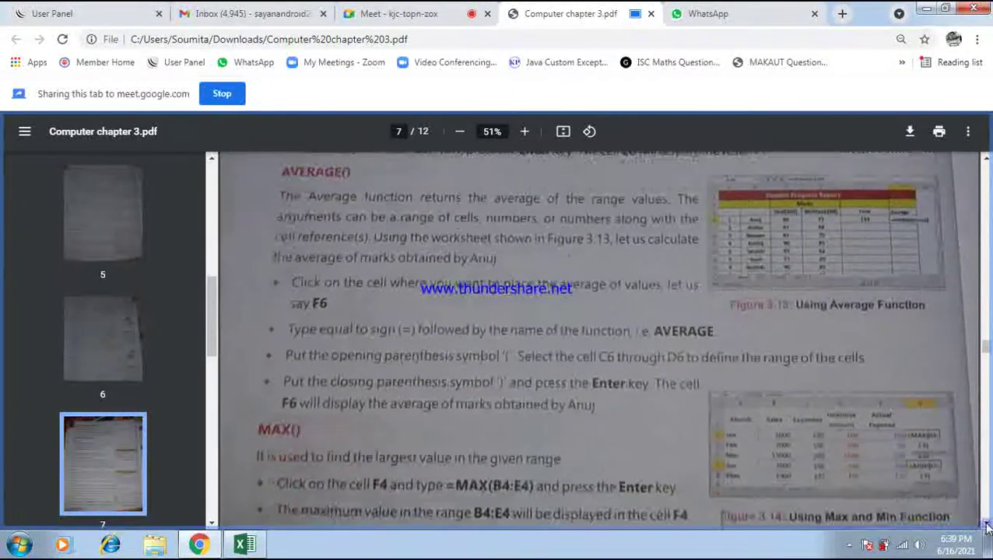
left_click(986, 524)
left_click(986, 524)
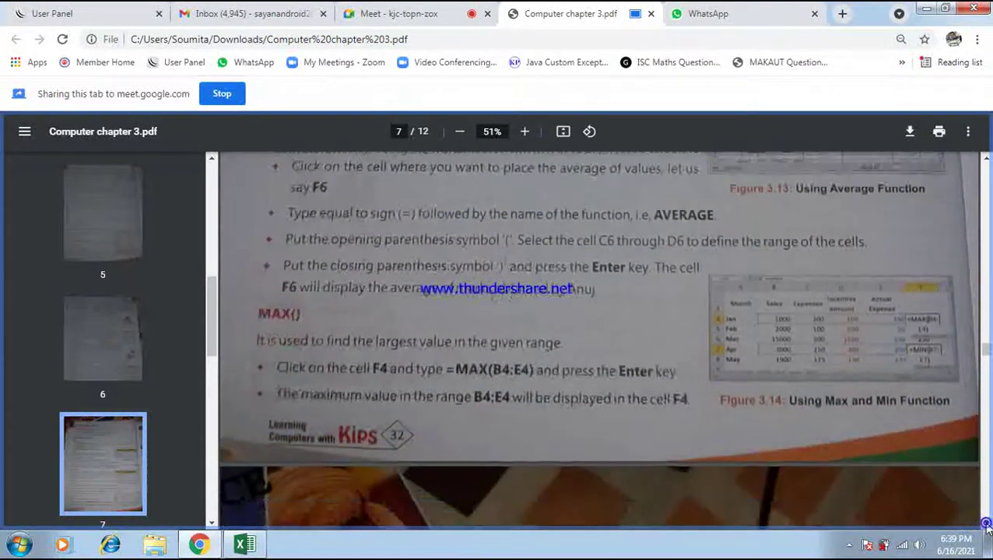
left_click(986, 524)
left_click(986, 524)
left_click(986, 524)
left_click(986, 526)
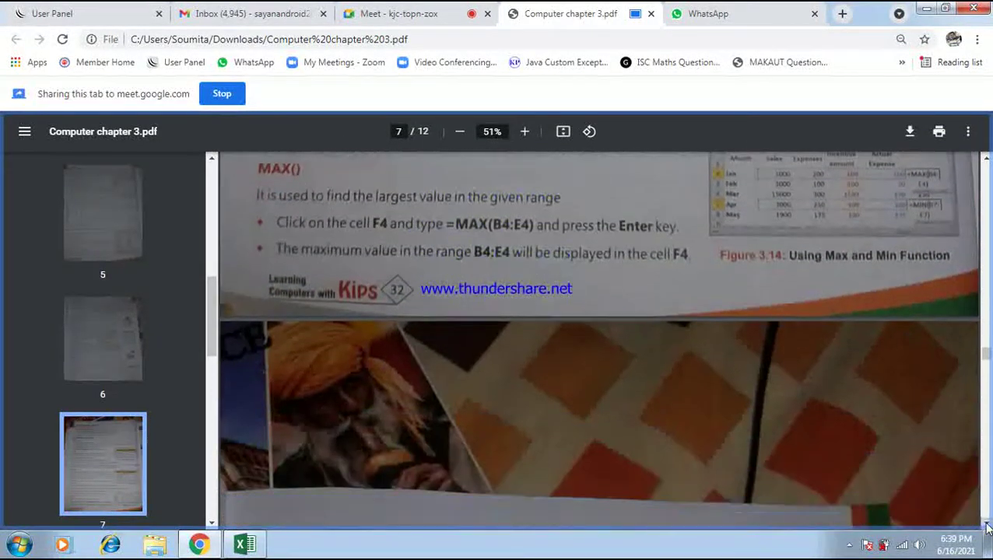
left_click(986, 526)
left_click(986, 526)
left_click(986, 526)
left_click(986, 526)
left_click(986, 527)
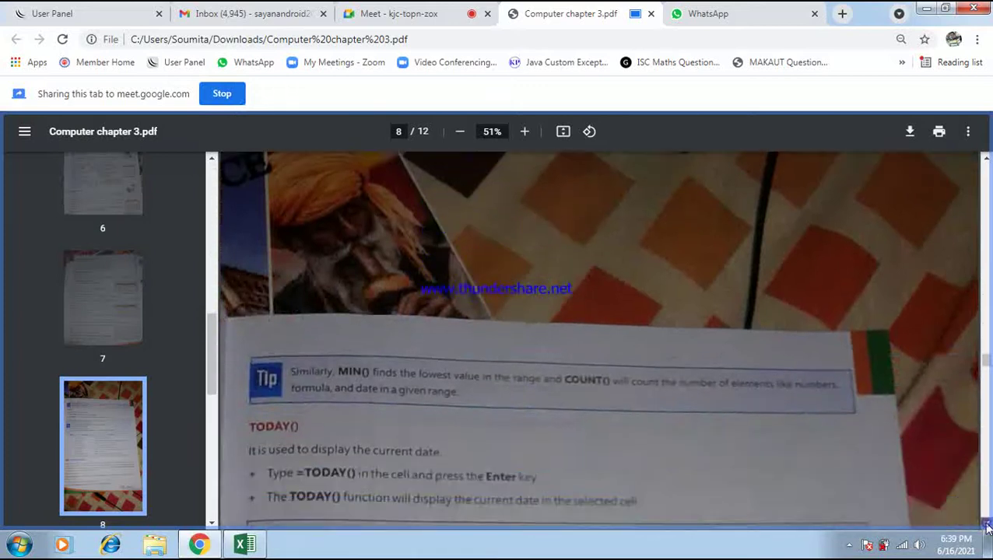
left_click(986, 527)
left_click(986, 527)
left_click(986, 527)
left_click(986, 527)
left_click(986, 527)
left_click(986, 527)
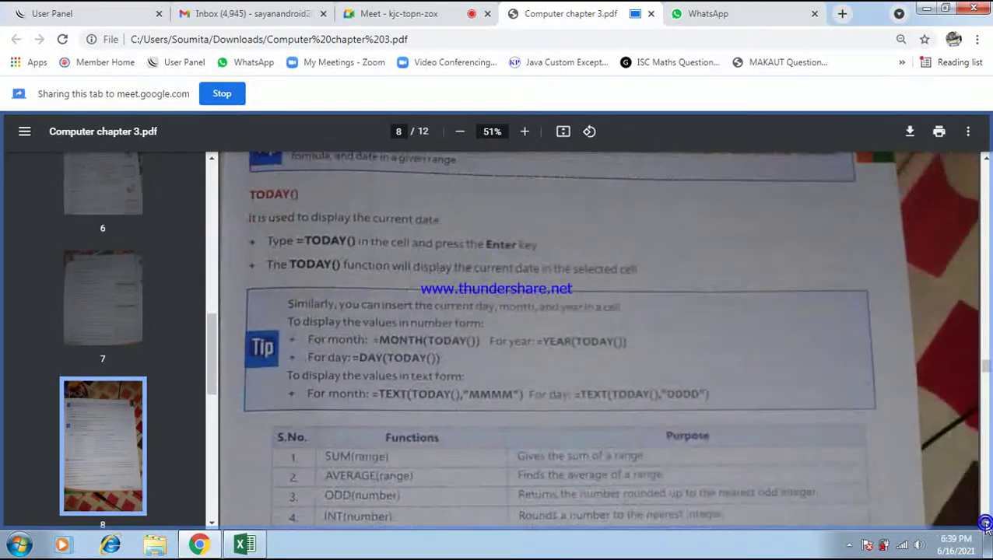
left_click(986, 527)
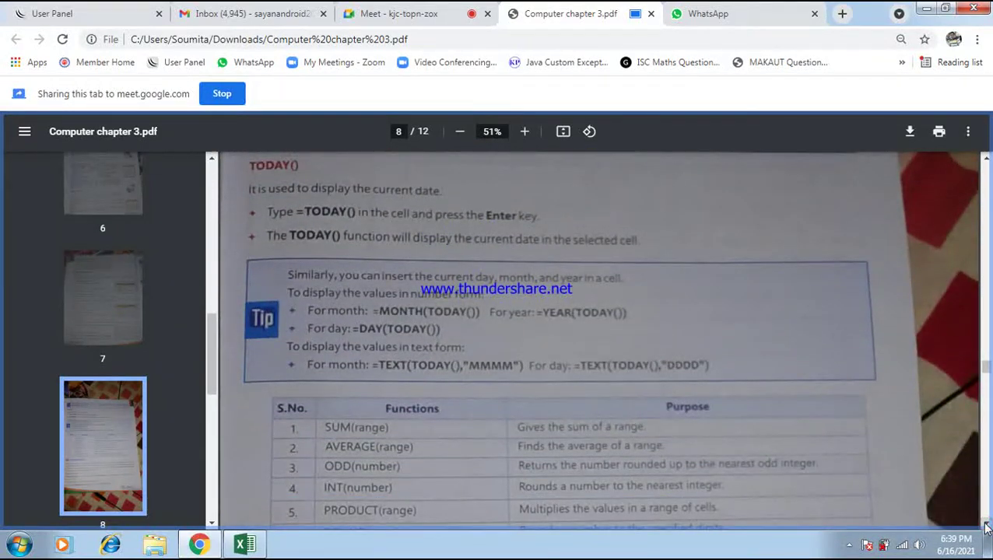
left_click(986, 527)
left_click(986, 527)
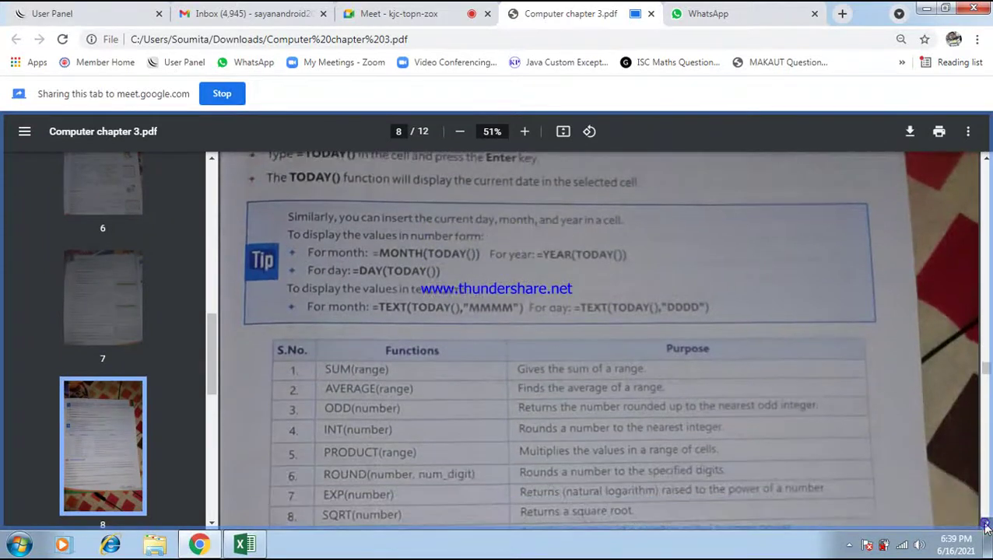
left_click(986, 527)
left_click(986, 527)
left_click(986, 527)
left_click(986, 526)
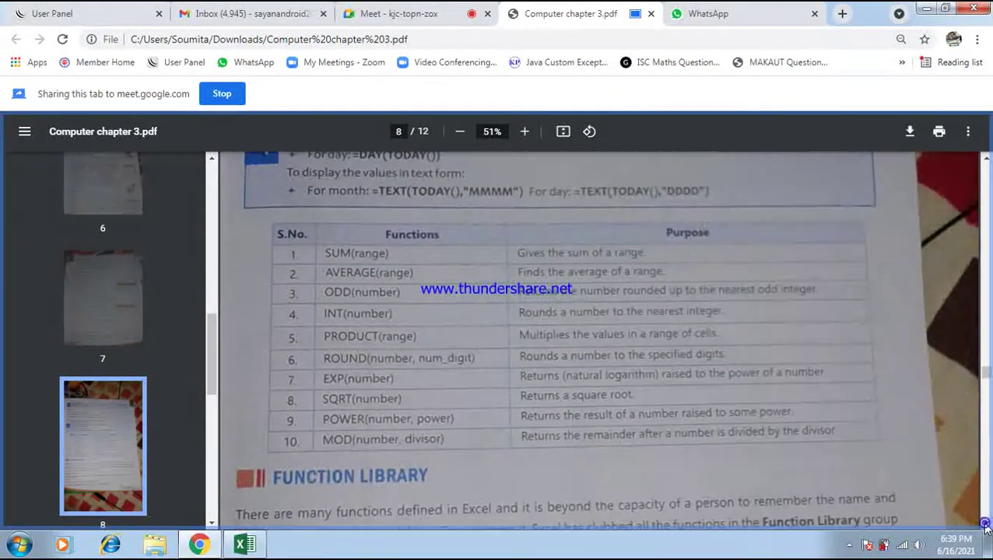
left_click(986, 526)
left_click(986, 527)
left_click(986, 527)
left_click(986, 527)
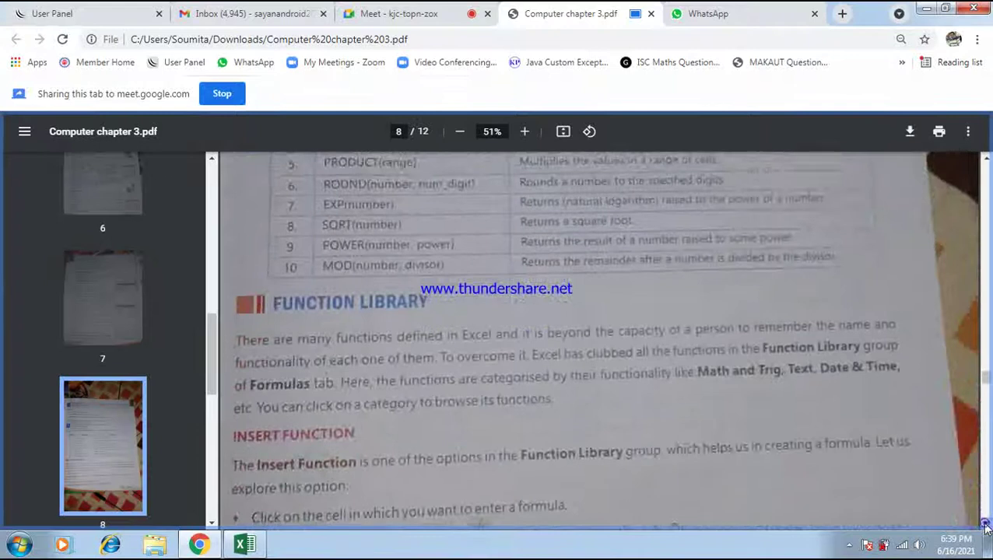
left_click(986, 527)
left_click(986, 527)
left_click(986, 527)
left_click(986, 527)
left_click(986, 527)
left_click(986, 527)
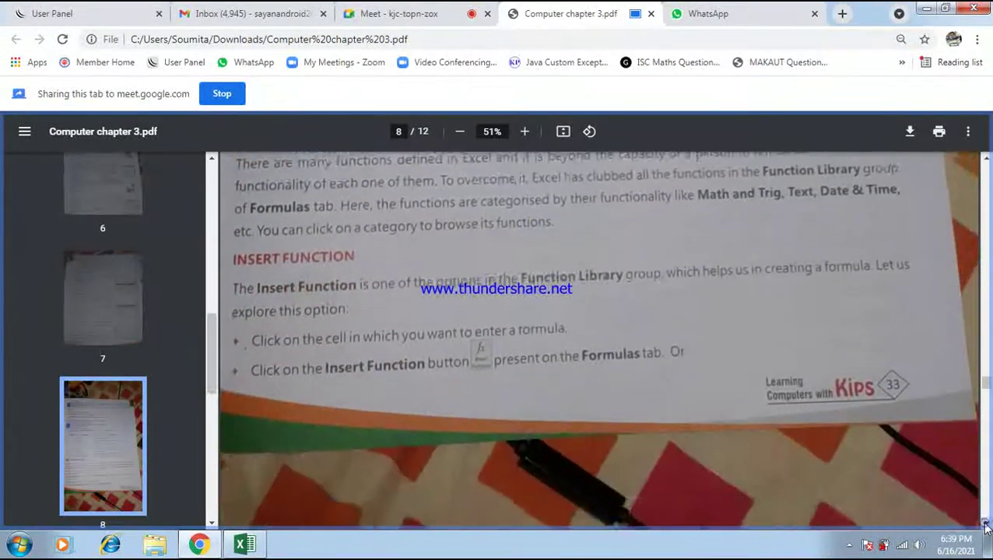
left_click(986, 527)
left_click(986, 527)
Step: Continue scrolling through pages 9–11 down to the page 12 lab-session formula steps
left_click(986, 526)
left_click(986, 527)
left_click(986, 527)
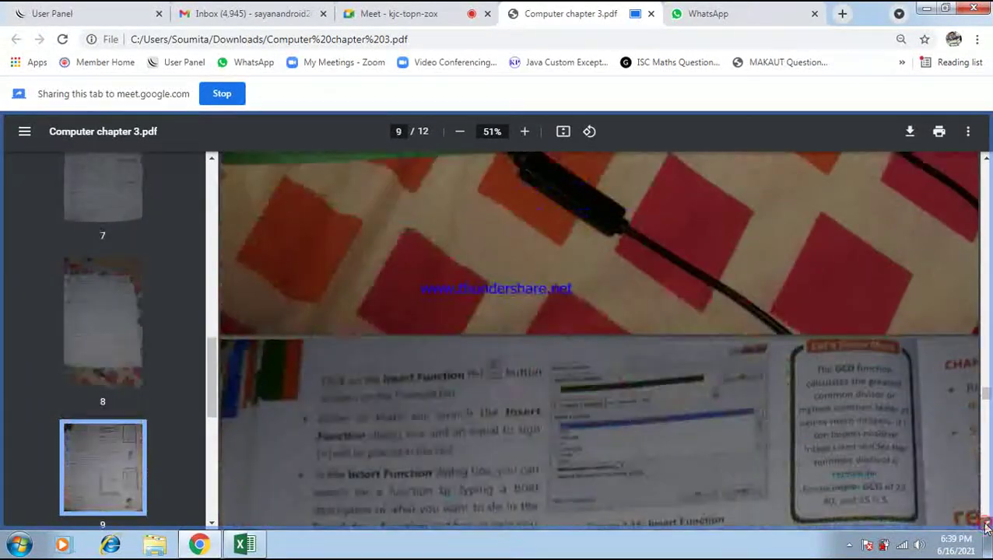
left_click(986, 527)
left_click(986, 527)
left_click(986, 527)
left_click(986, 527)
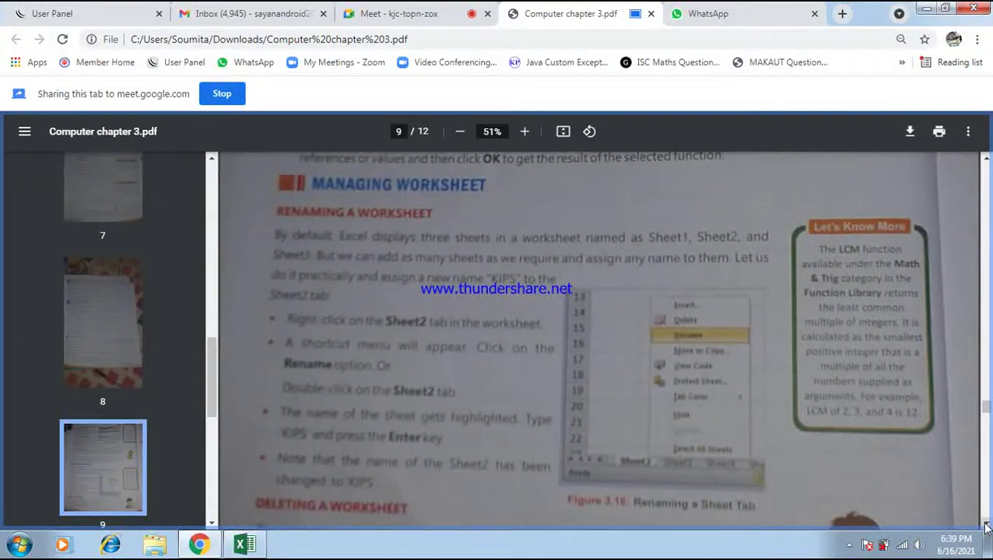
left_click(986, 527)
left_click(986, 527)
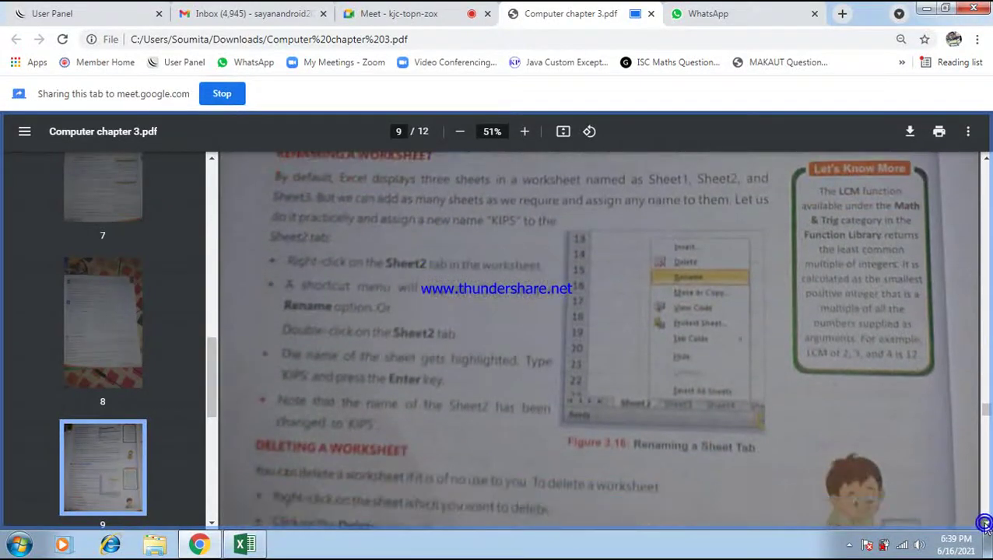
left_click(986, 526)
left_click(986, 527)
left_click(986, 526)
left_click(986, 527)
left_click(986, 527)
left_click(986, 527)
left_click(986, 526)
left_click(986, 527)
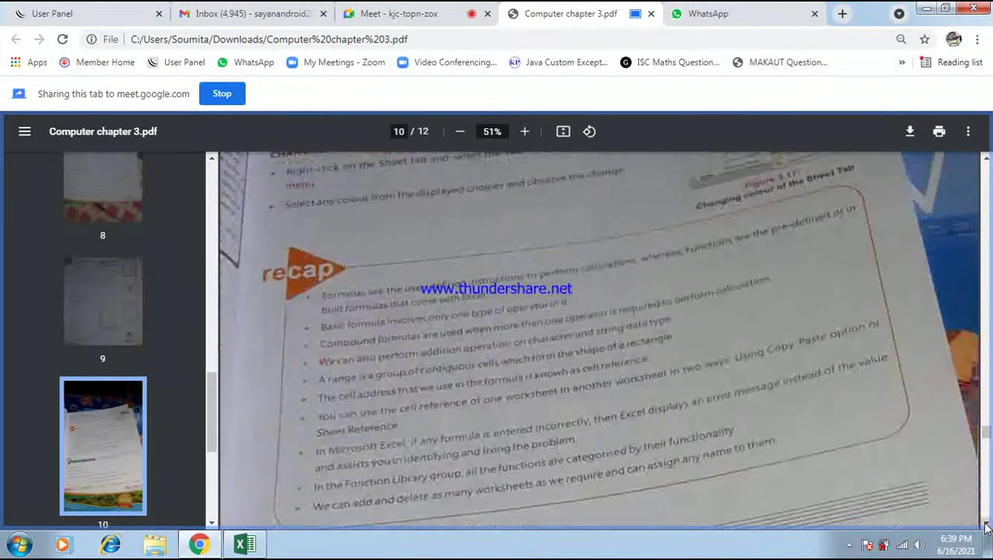
left_click(986, 527)
left_click(986, 527)
left_click(986, 527)
left_click(986, 526)
left_click(986, 527)
left_click(986, 527)
left_click(986, 527)
left_click(986, 527)
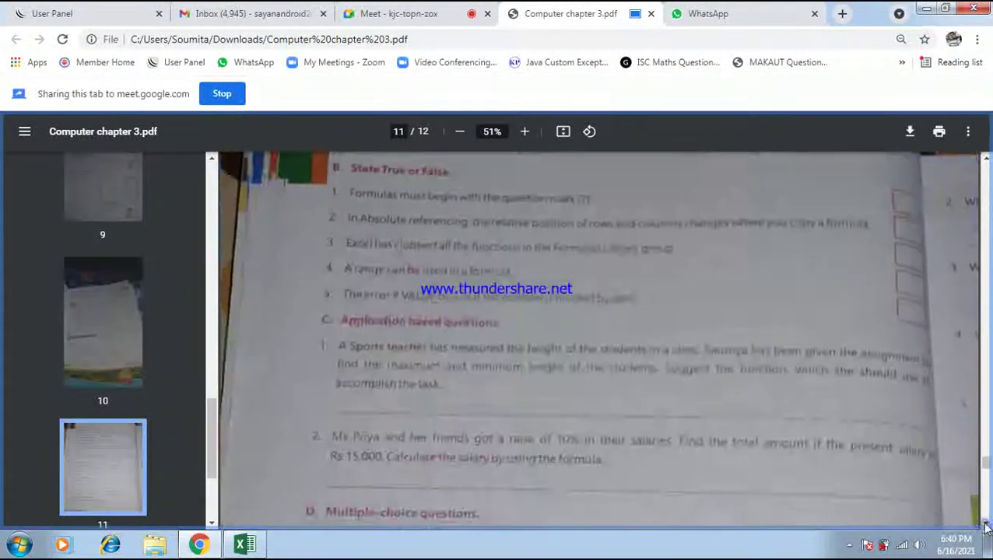
left_click(986, 527)
left_click(987, 526)
left_click(986, 527)
left_click(986, 527)
left_click(986, 527)
left_click(986, 527)
left_click(986, 527)
left_click(986, 527)
left_click(986, 526)
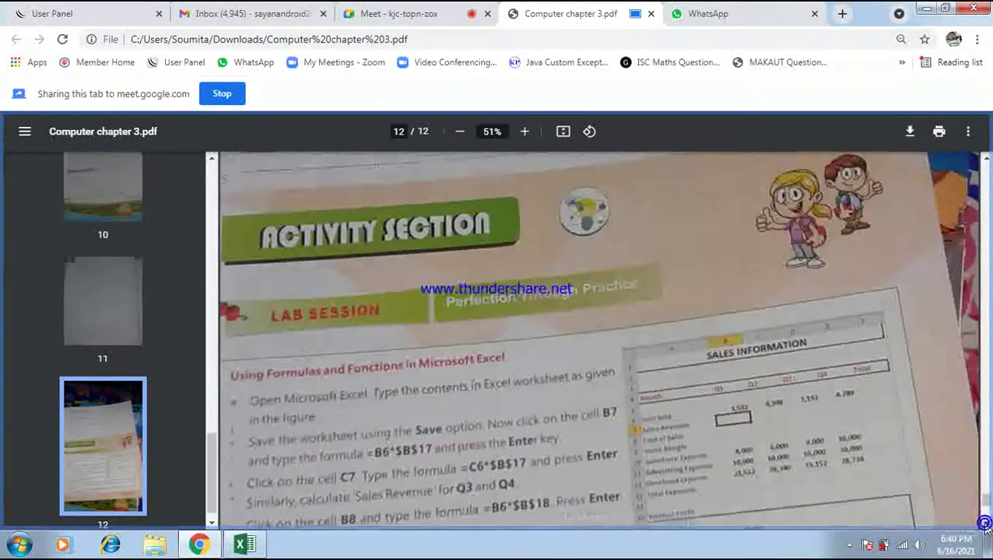
left_click(986, 527)
left_click(986, 527)
left_click(987, 527)
left_click(986, 527)
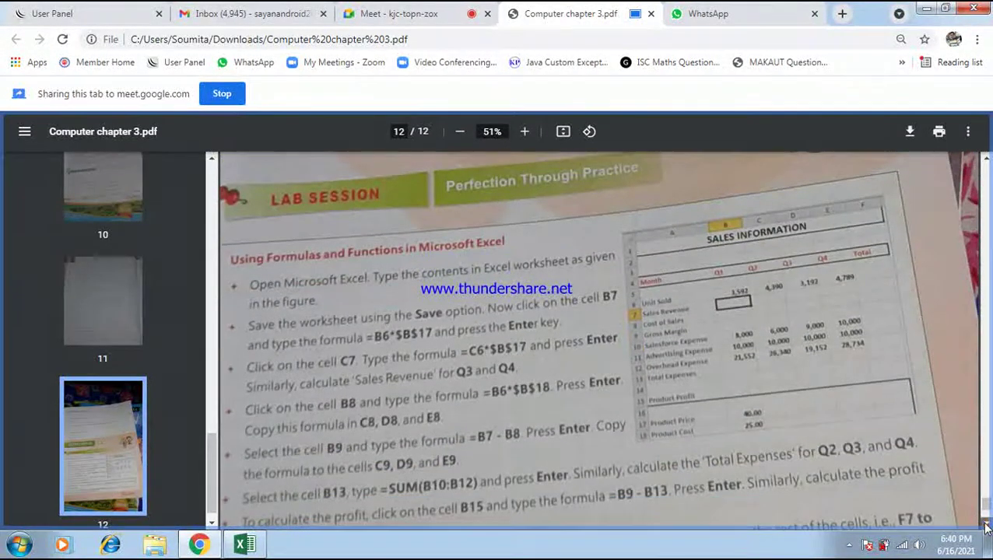
left_click(986, 527)
left_click(986, 527)
left_click(986, 527)
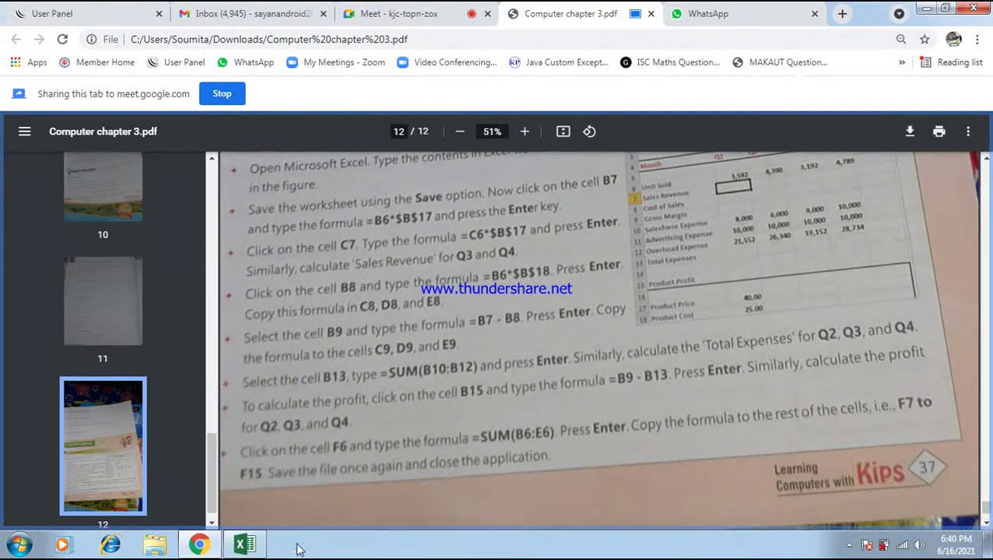
Step: Bring the formula in excel workbook forward, close it, and open the Start menu
left_click(246, 545)
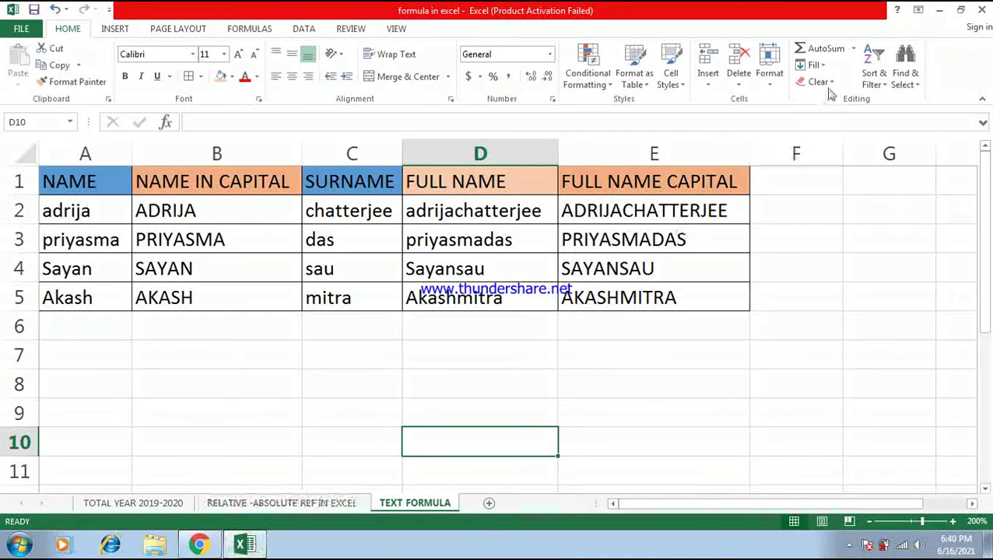
left_click(978, 11)
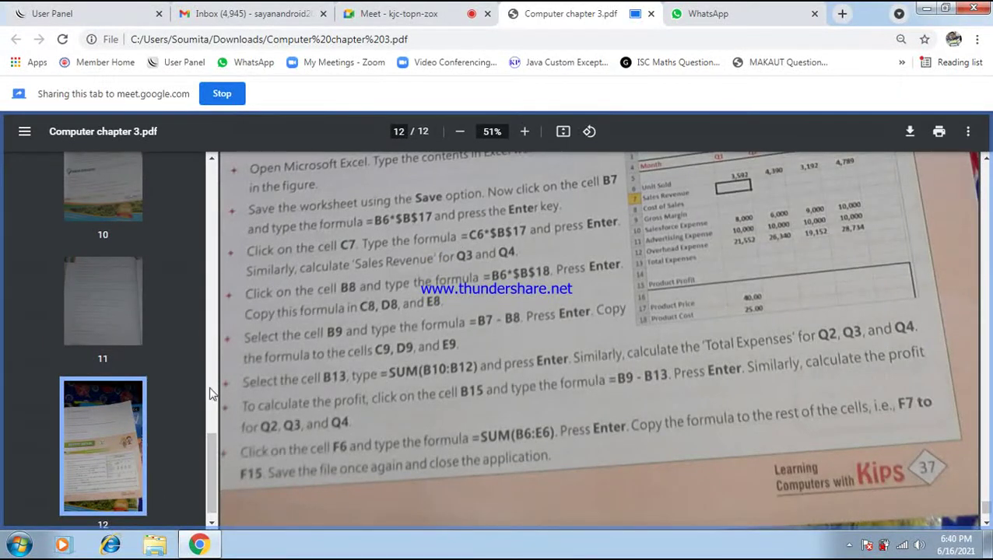
left_click(30, 537)
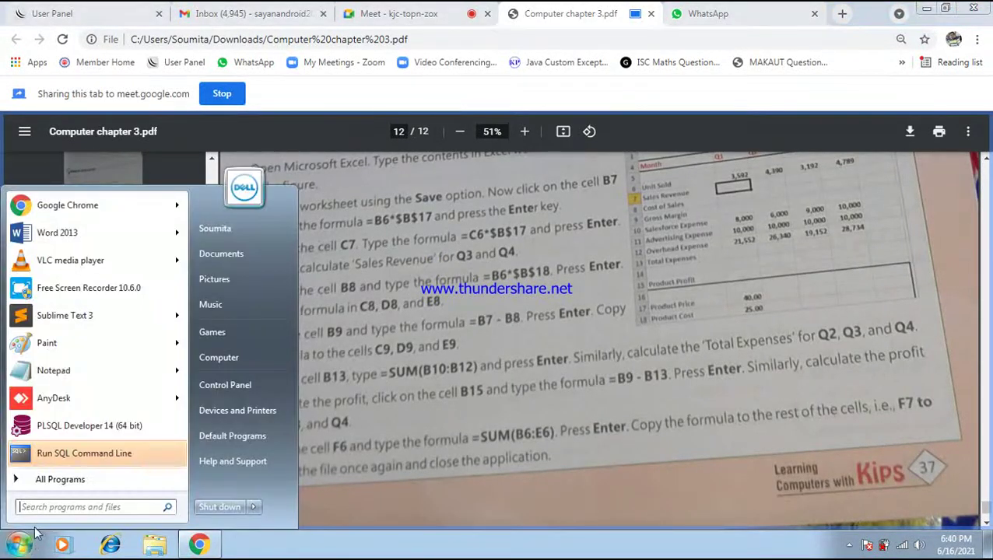
Step: Search 'exce', launch Excel 2013, and dismiss the default-program and activation prompts
type("exce")
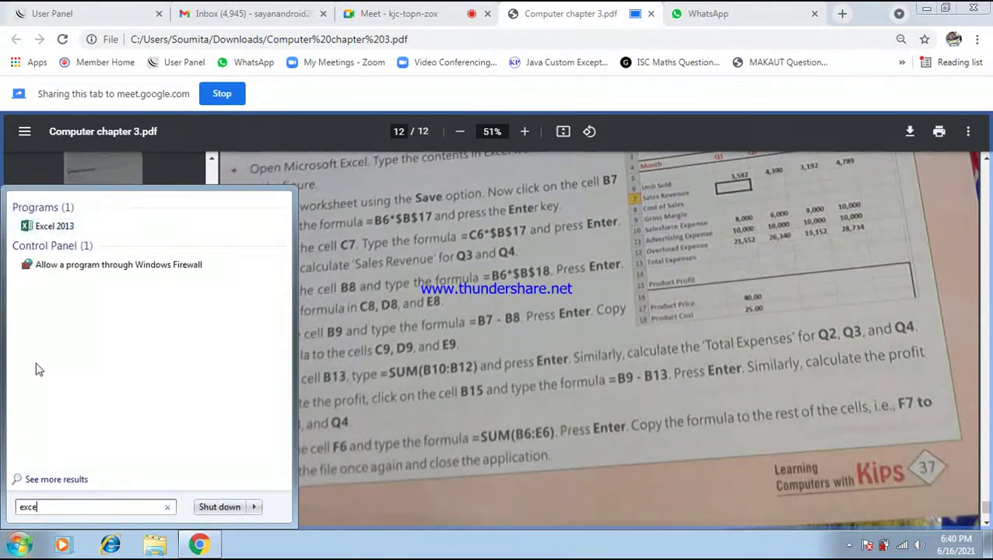
left_click(70, 226)
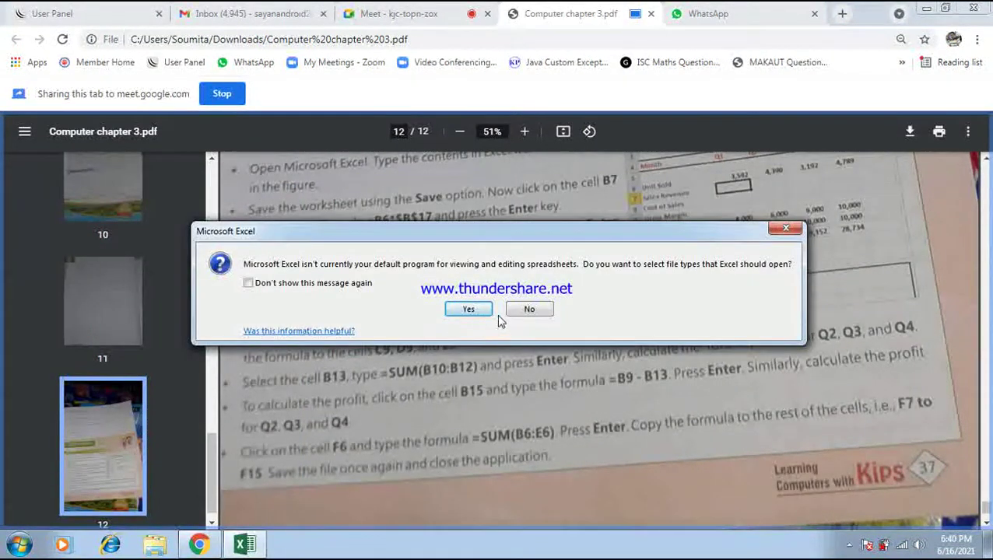
left_click(524, 310)
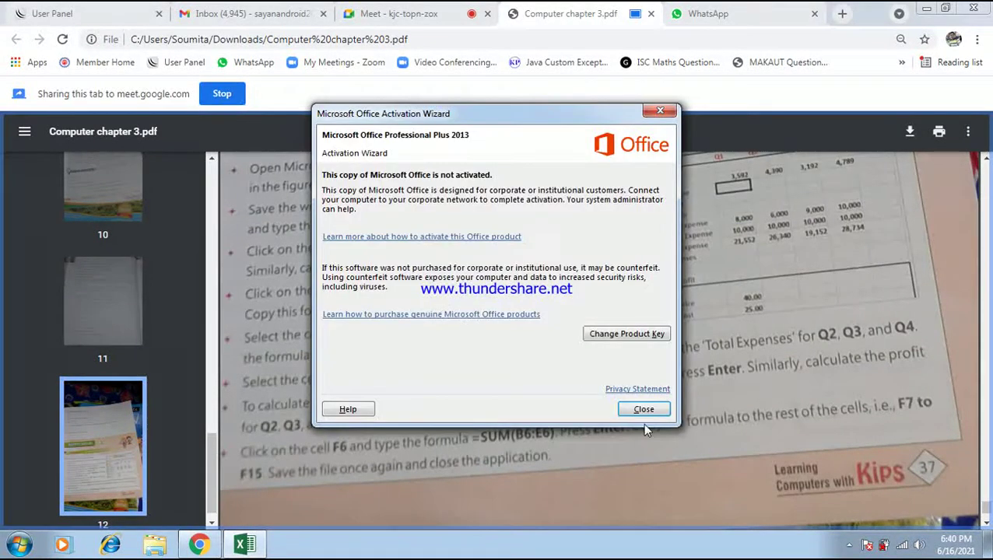
left_click(645, 412)
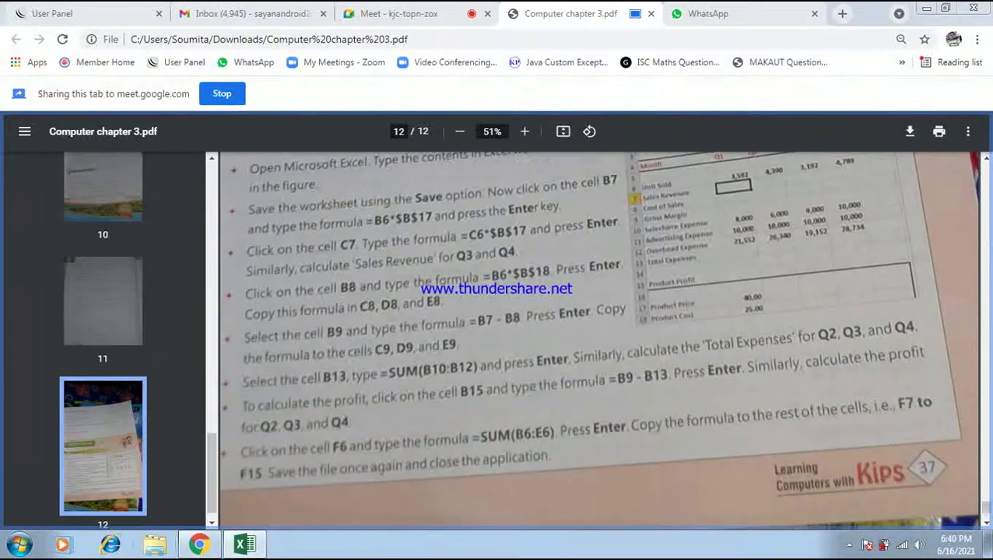
Step: Create a blank workbook, then return to Chrome's Google Meet call tab
left_click(243, 547)
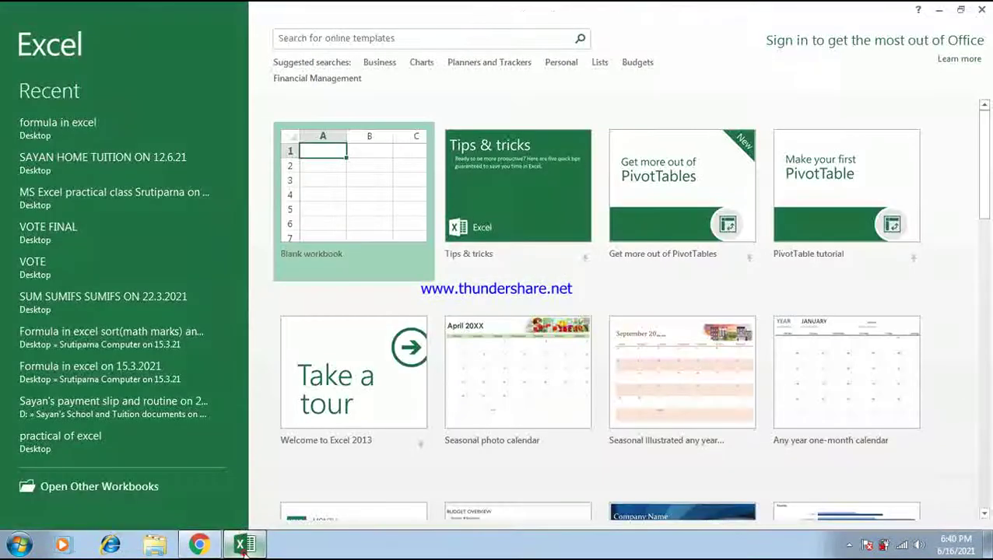
left_click(399, 197)
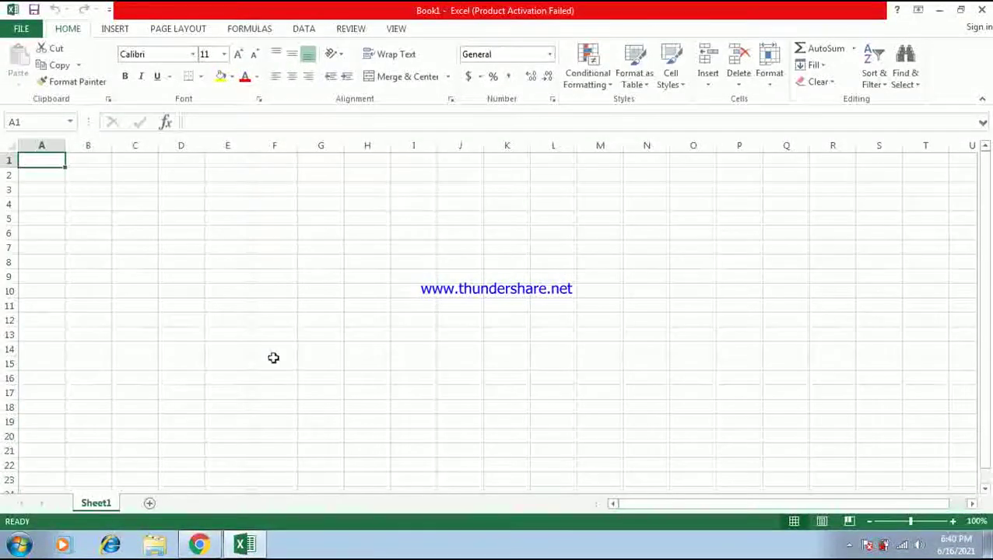
left_click(199, 545)
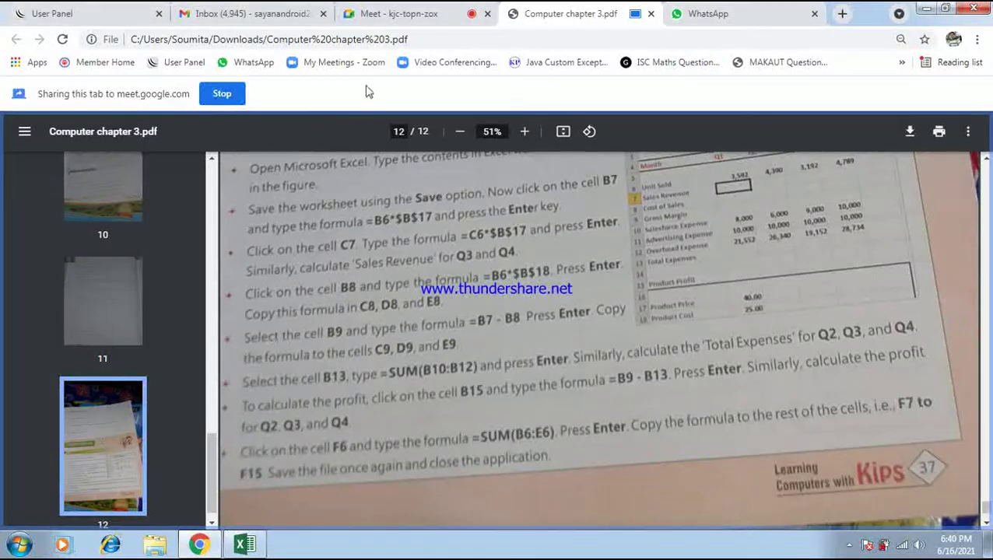
left_click(405, 13)
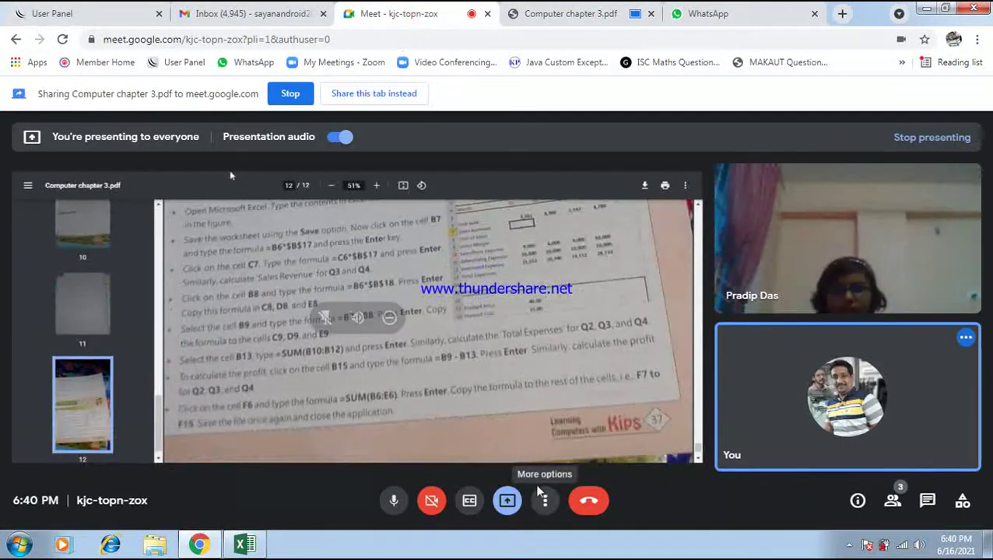
Step: Stop sharing the chapter PDF and present the Book1 - Excel window instead
left_click(507, 501)
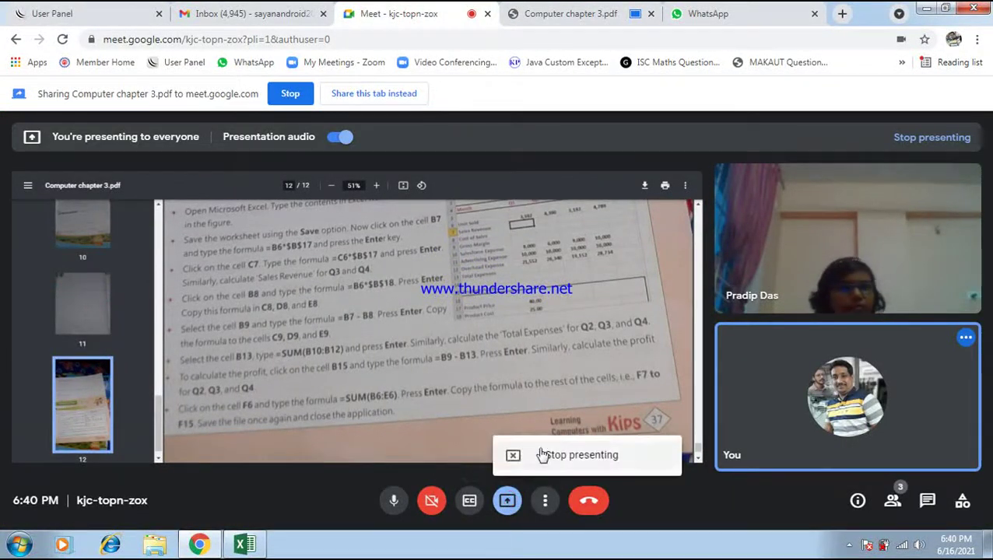
left_click(520, 455)
left_click(506, 502)
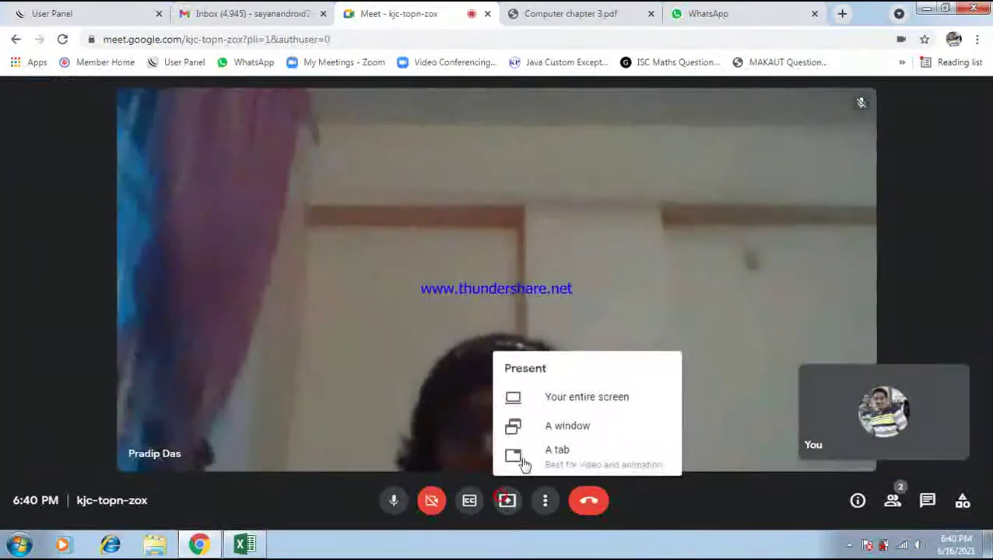
left_click(557, 425)
left_click(469, 196)
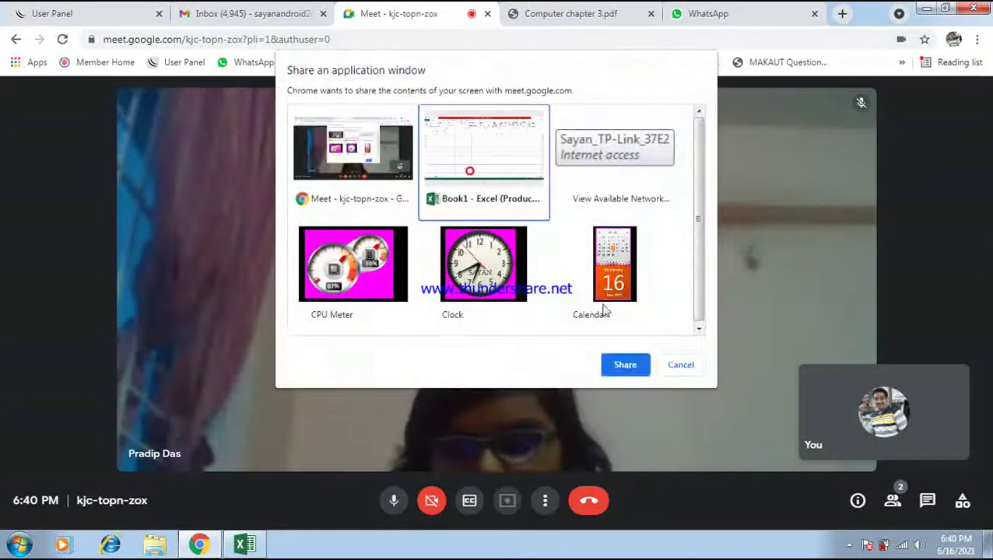
left_click(630, 365)
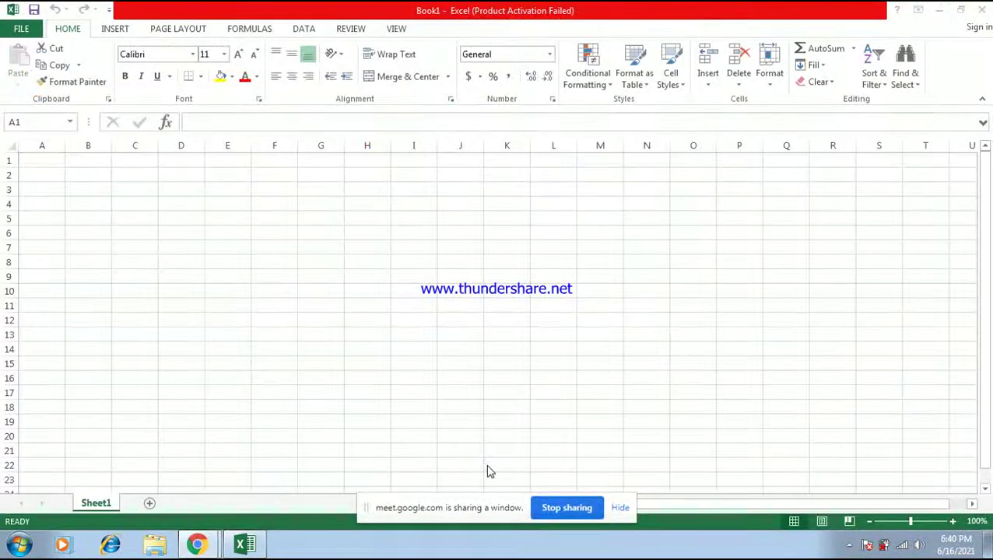
Step: Rename Sheet1 to PRICELIST and add a second sheet named BLANK NEED TO FILL
left_click(101, 505)
right_click(100, 506)
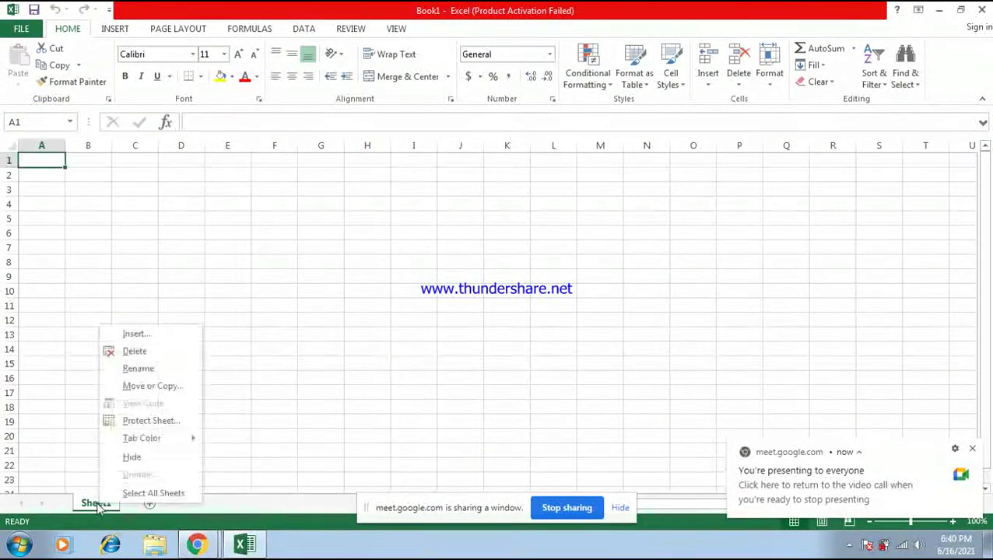
left_click(134, 369)
type("PRICELIST")
left_click(134, 365)
left_click(163, 504)
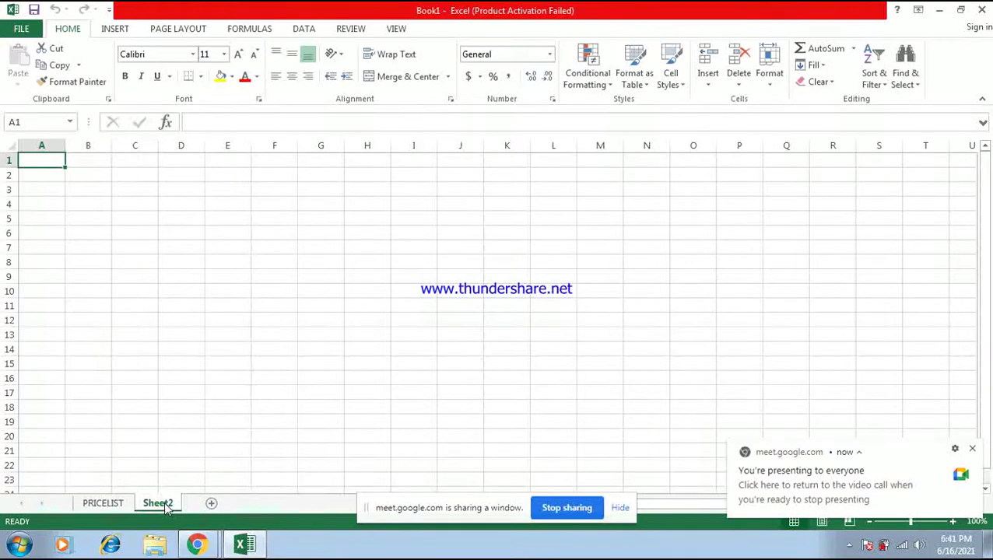
right_click(166, 506)
left_click(195, 372)
type("BLANK NEED TO FI")
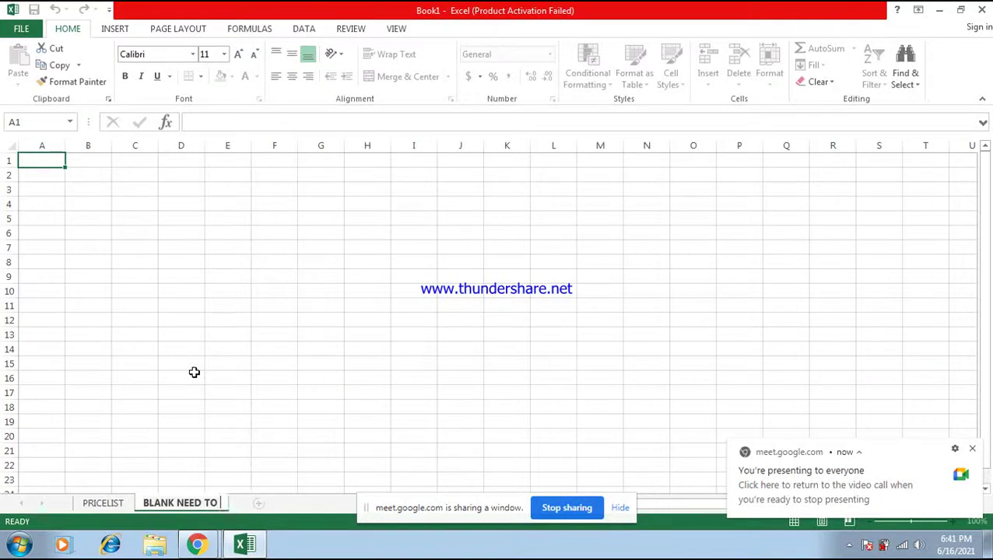
type("LL")
left_click(286, 325)
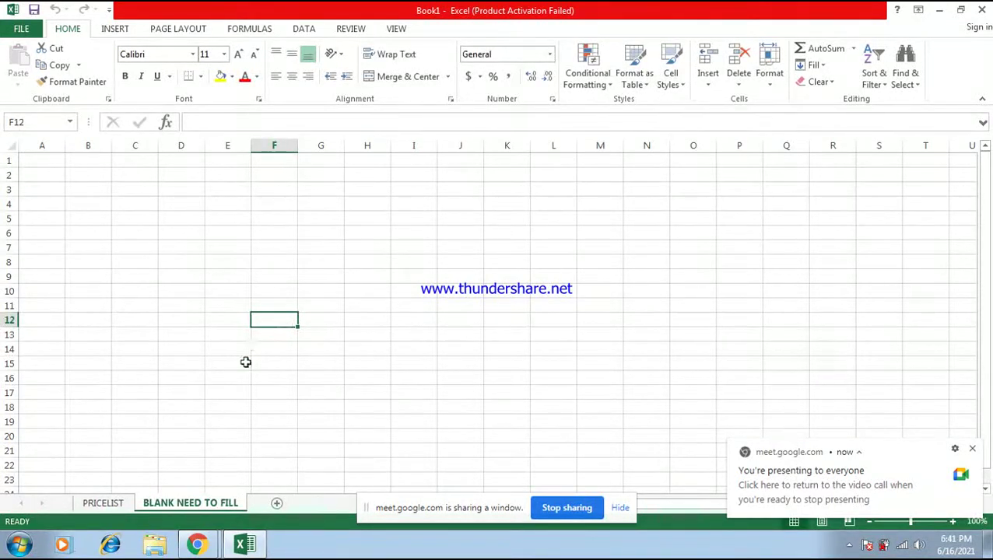
Step: On PRICELIST, enter the PRICE LIST OF 2021 title and PRODUCT NAME, PRICE headings; autofit column A
left_click(103, 503)
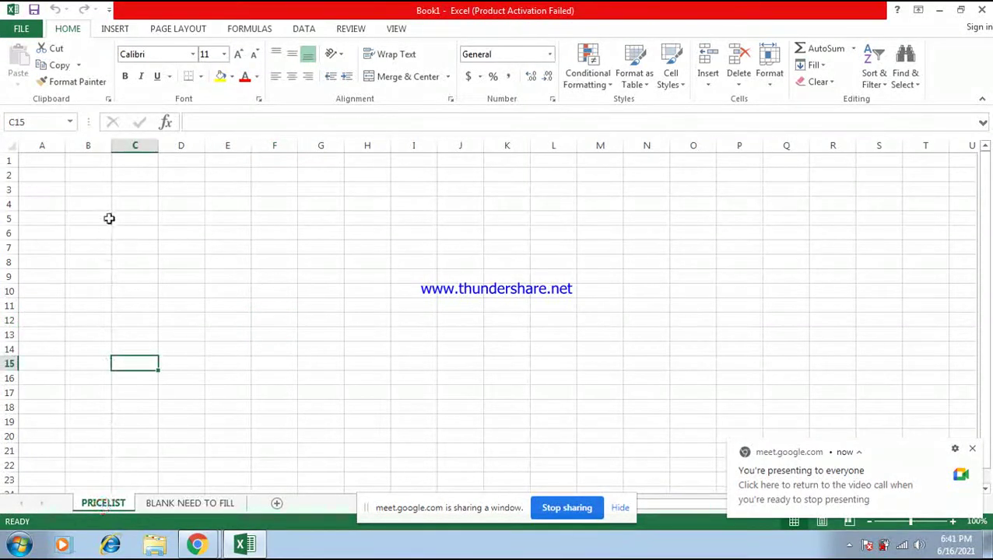
left_click(42, 164)
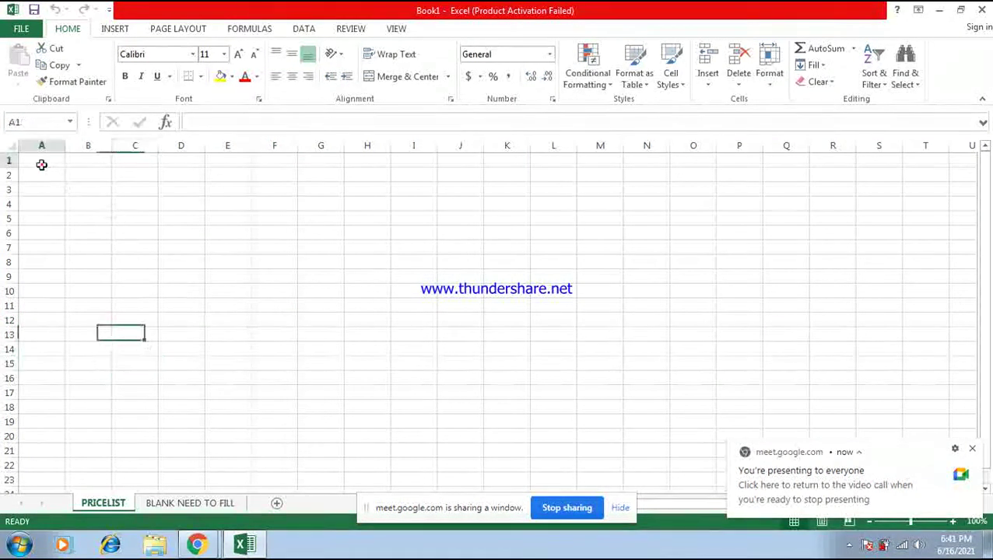
left_click_drag(41, 164, 45, 163)
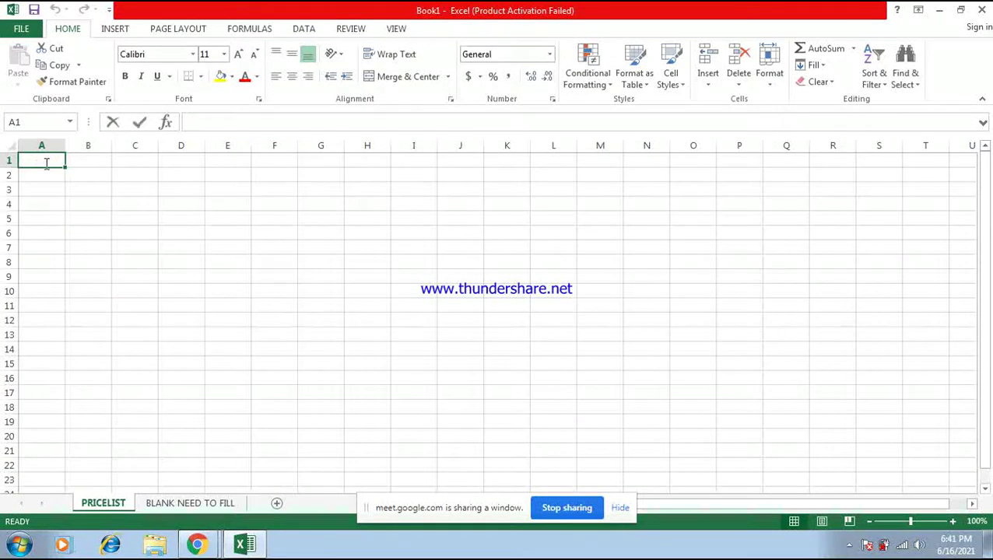
type("PRICE LIST OF 2021")
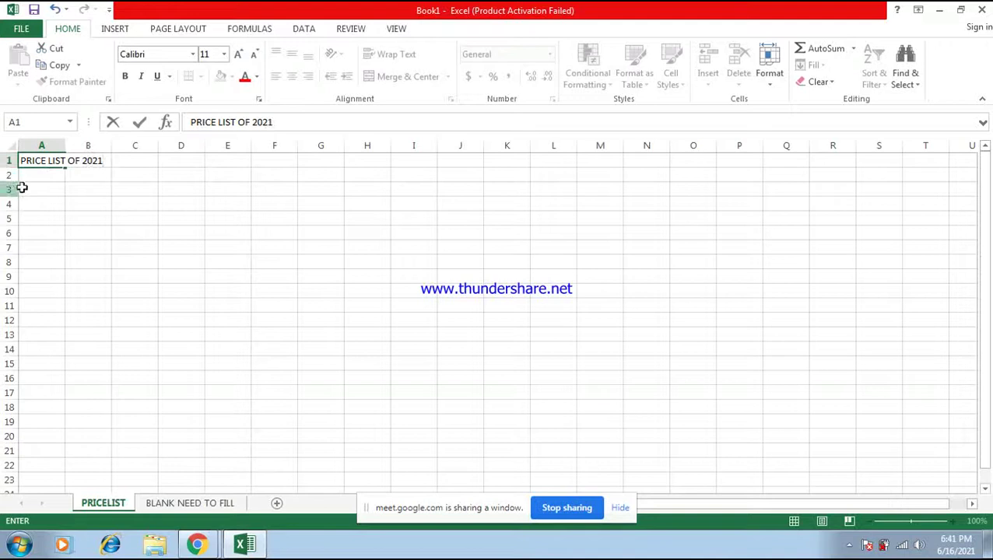
key("Return")
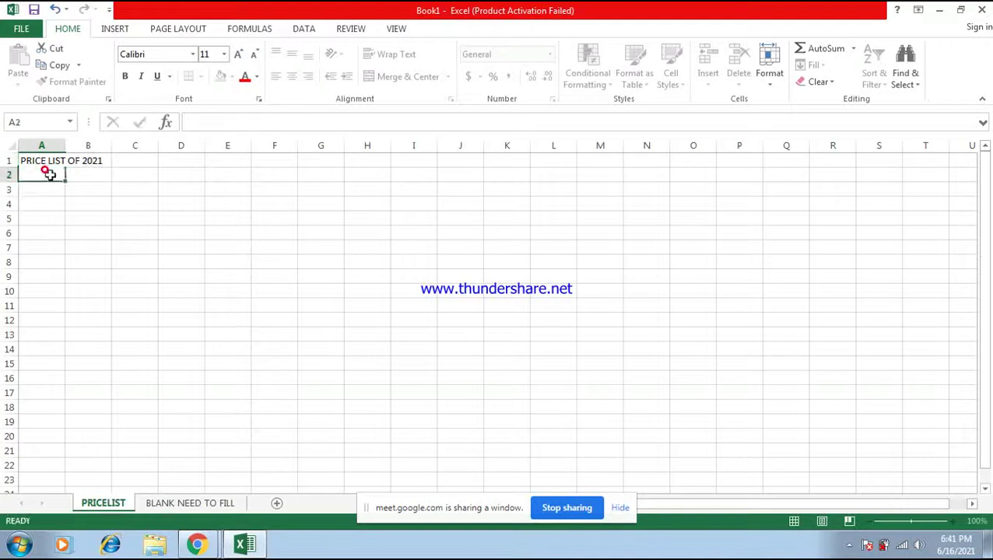
type("PRODUCT NAME")
key("Tab")
type("PRICE")
left_click(129, 232)
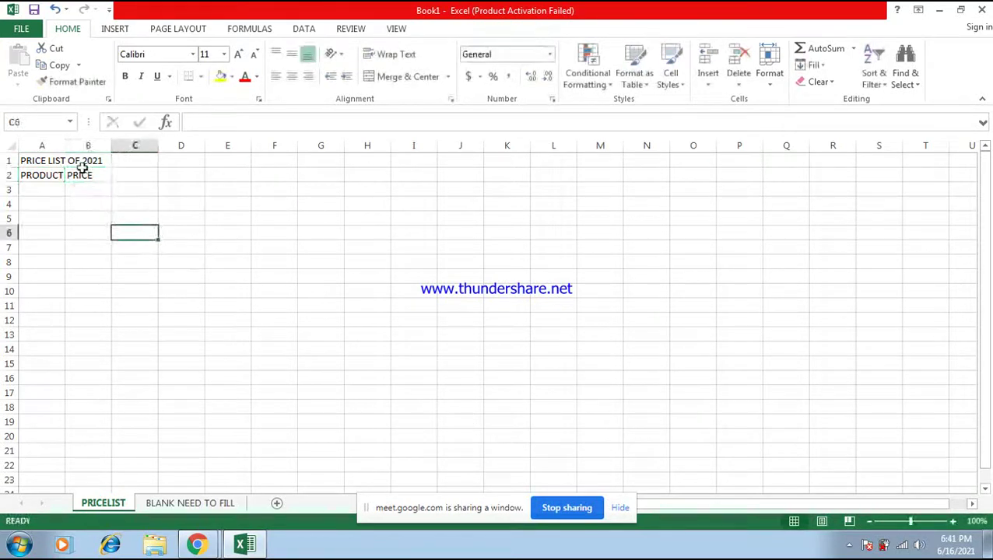
double_click(66, 148)
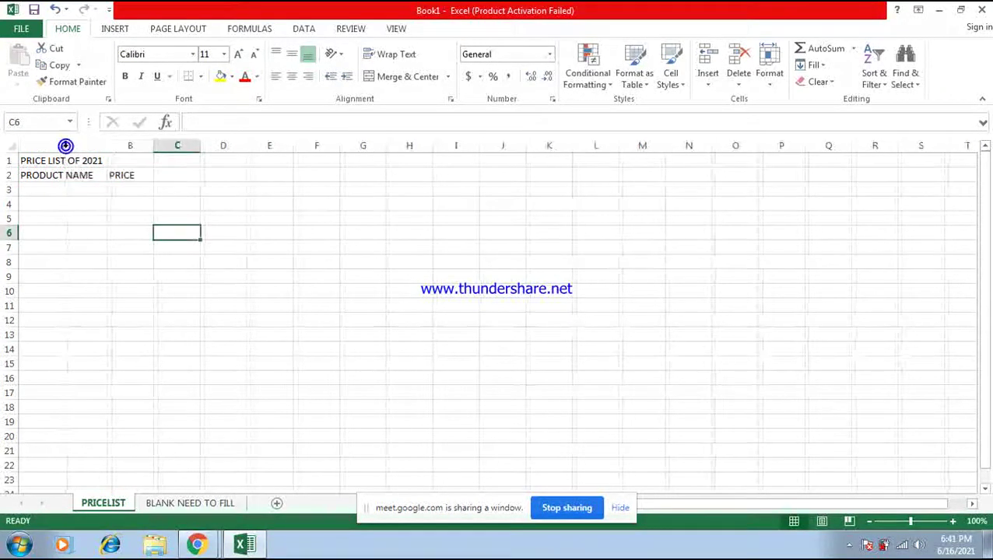
Step: Merge and centre the title across A1:B1 and enlarge its font to 16
left_click_drag(50, 160, 118, 162)
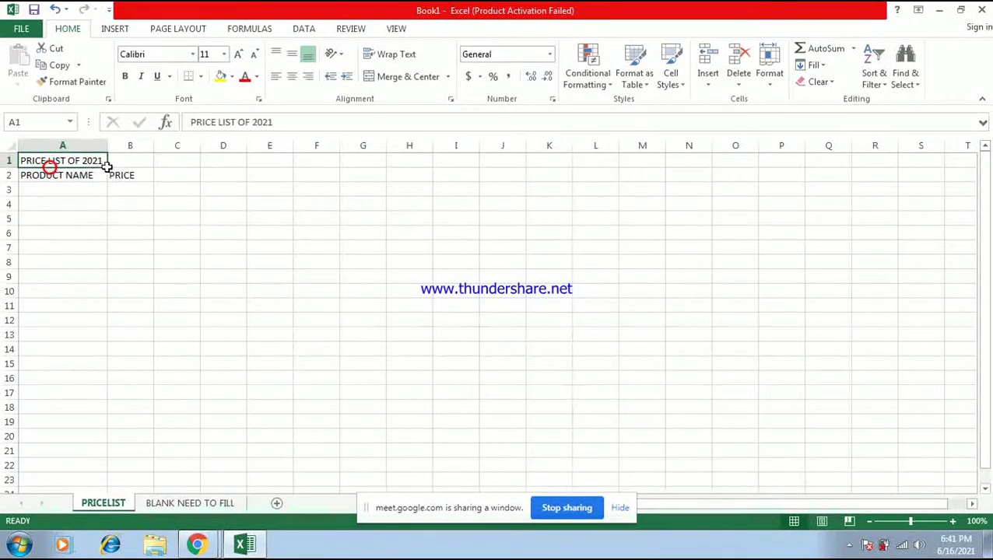
left_click(377, 78)
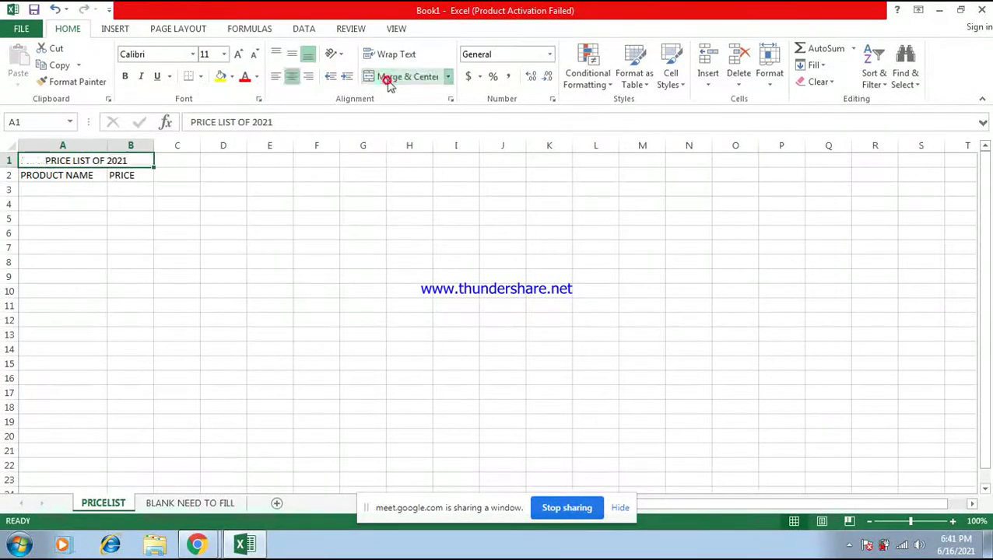
double_click(238, 56)
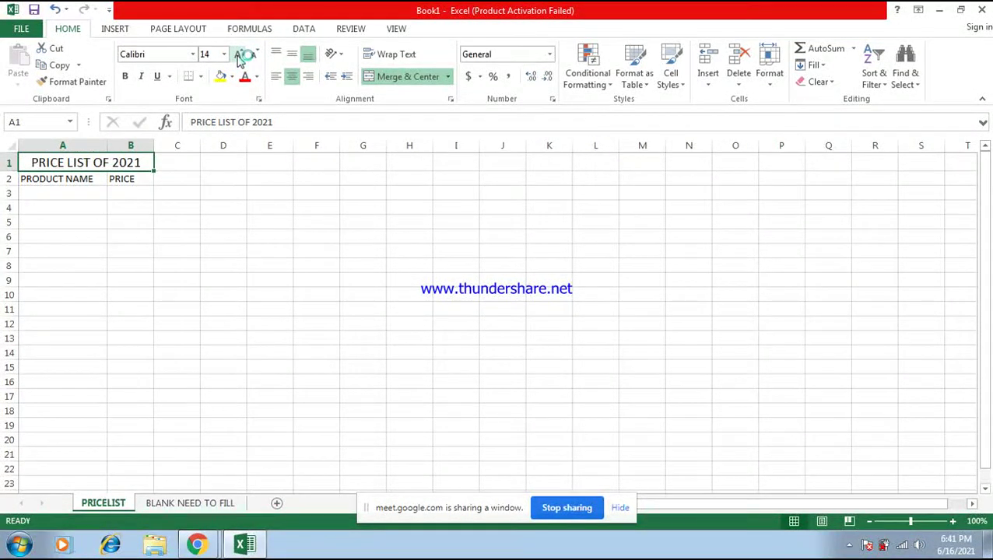
left_click(239, 56)
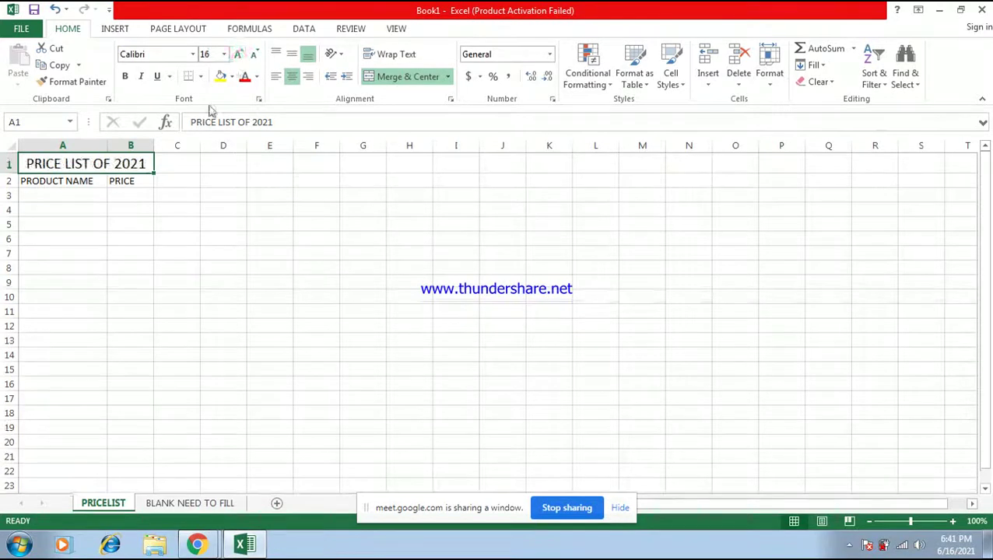
Step: Enlarge the A2:B2 headings to size 14 and widen column A to fit PRODUCT NAME
left_click(51, 191)
left_click(52, 181)
double_click(45, 180)
left_click_drag(45, 181, 137, 184)
left_click(97, 219)
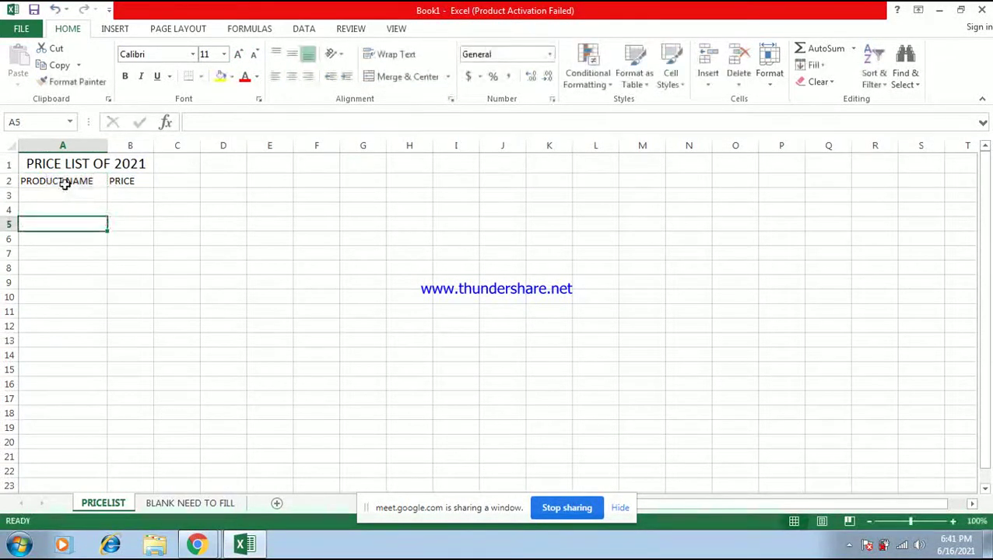
left_click_drag(69, 181, 133, 182)
left_click(241, 56)
left_click(240, 56)
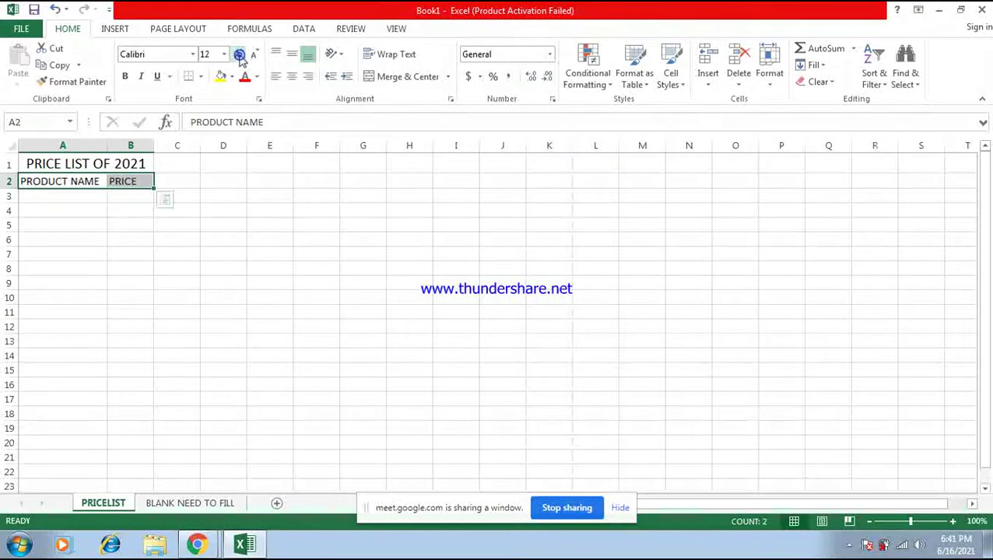
left_click(98, 226)
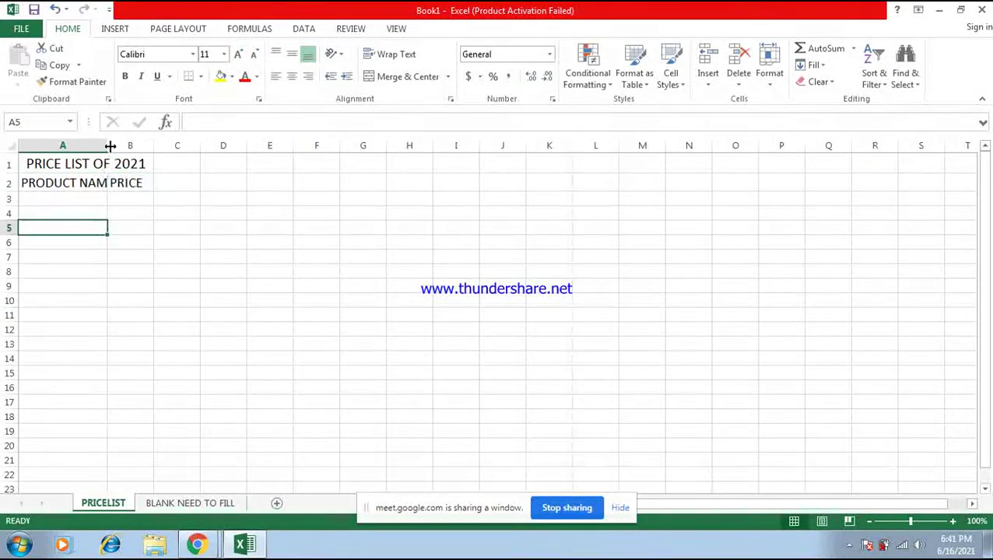
left_click_drag(107, 145, 120, 146)
left_click(135, 295)
Step: Fill the title cell light blue-grey and the A2:B2 headings light green
left_click(115, 165)
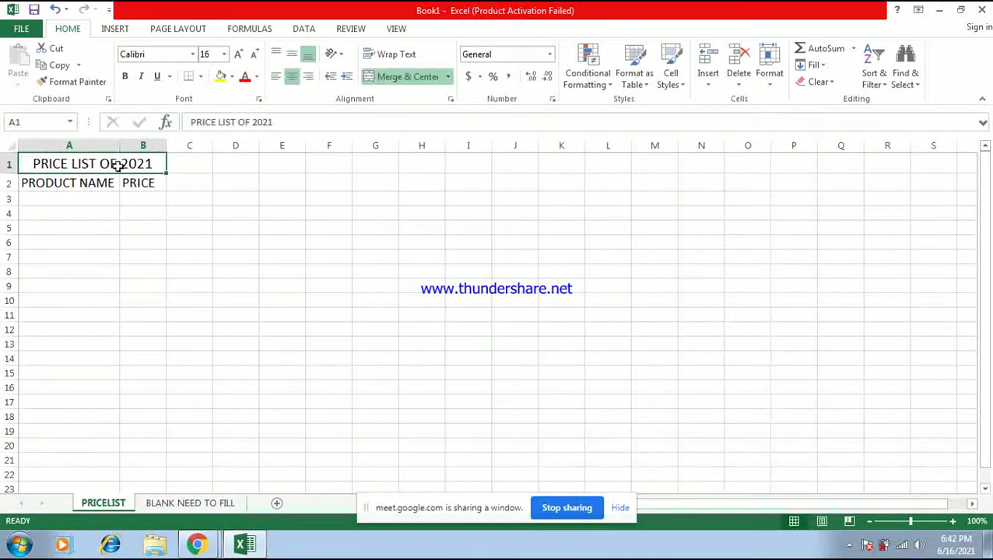
left_click(221, 77)
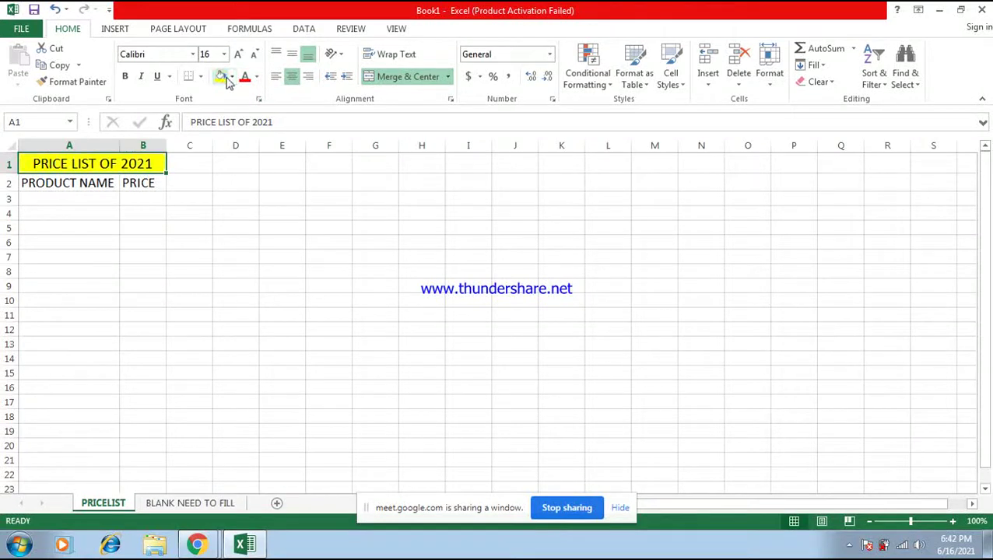
left_click(232, 77)
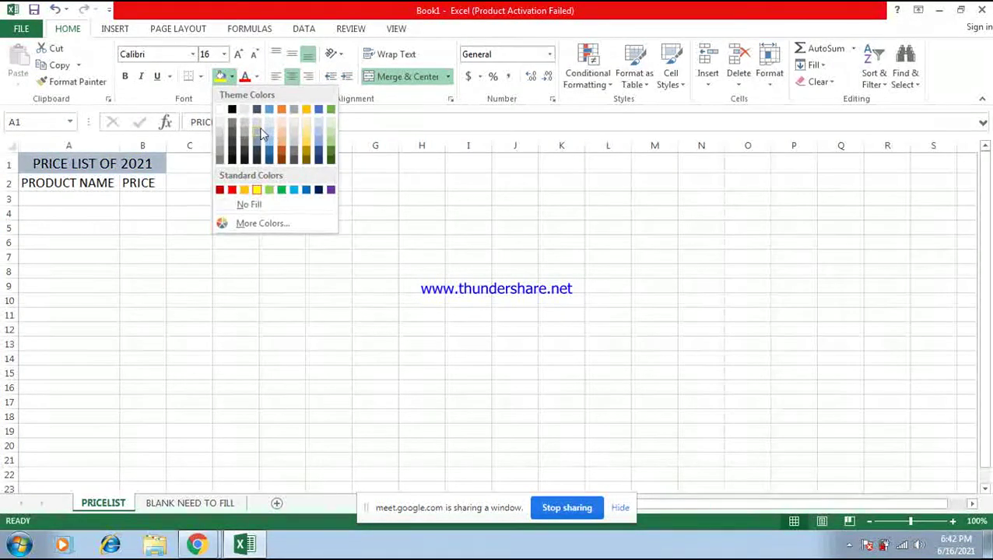
left_click(258, 131)
left_click_drag(58, 181, 137, 184)
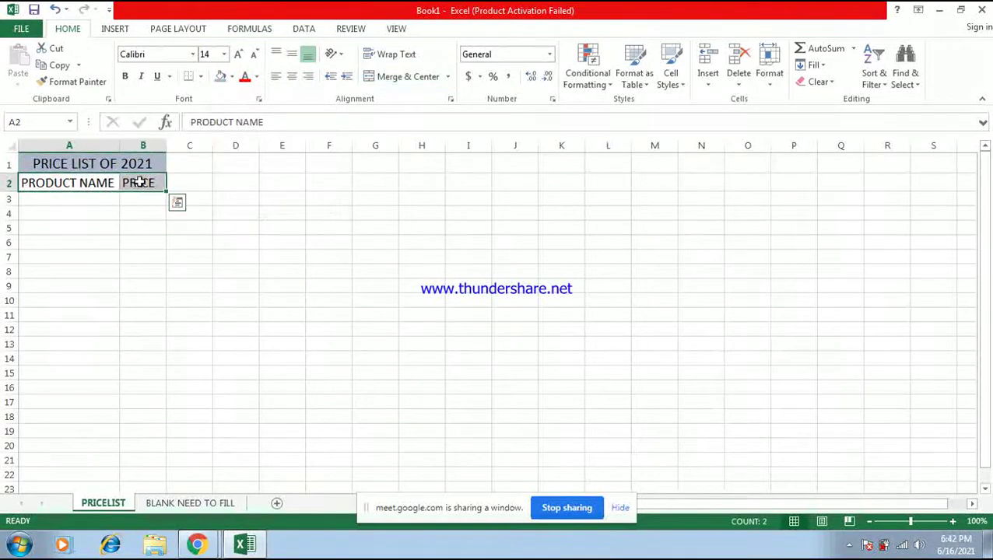
left_click(232, 77)
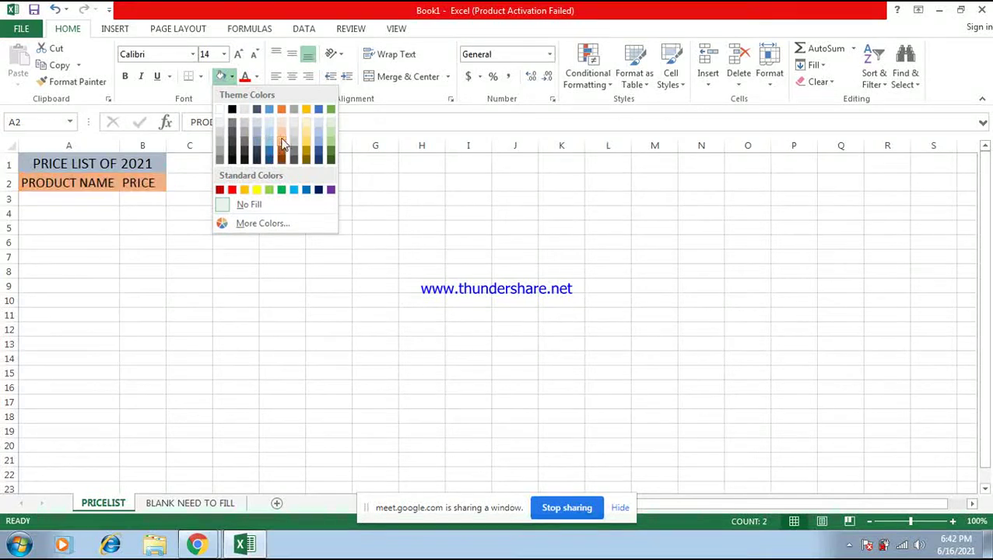
left_click(329, 129)
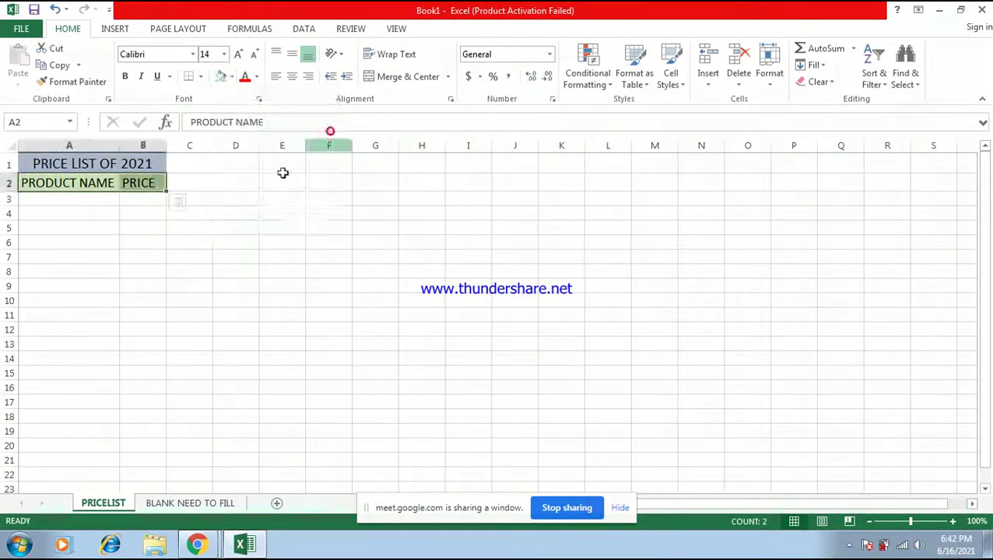
left_click(106, 238)
left_click(79, 201)
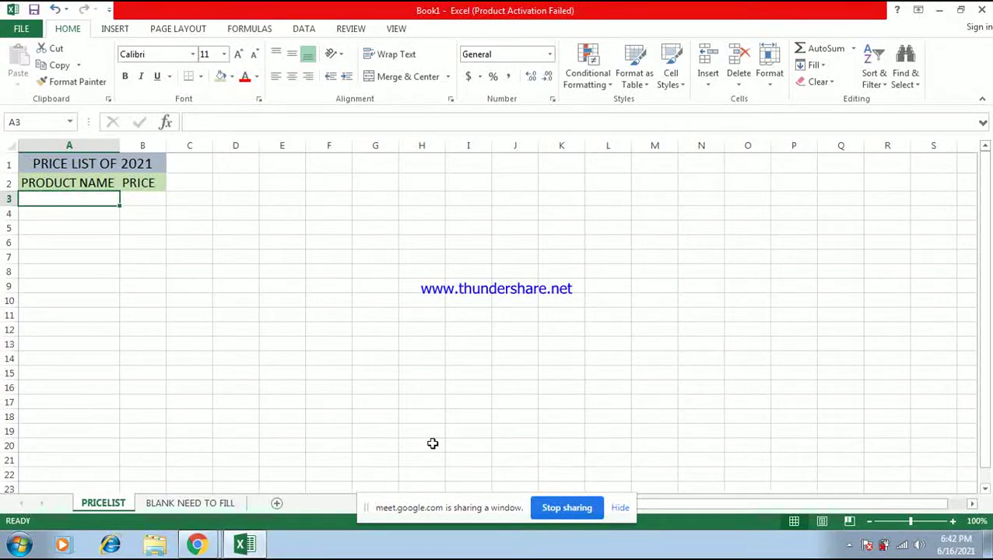
Step: Enter KEYBOARD, MOUSE and MONITOR as the first product names
type("KEYBOARD")
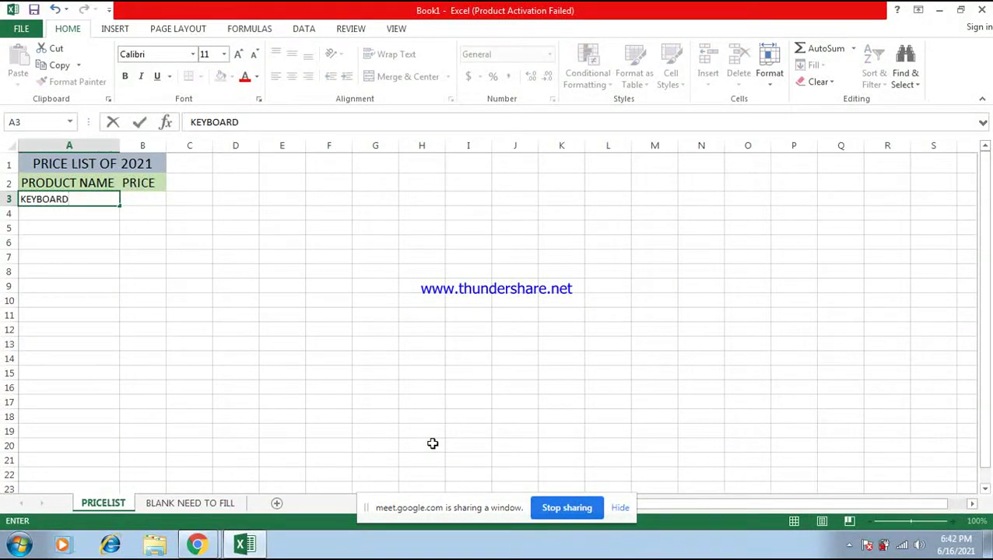
key("Return")
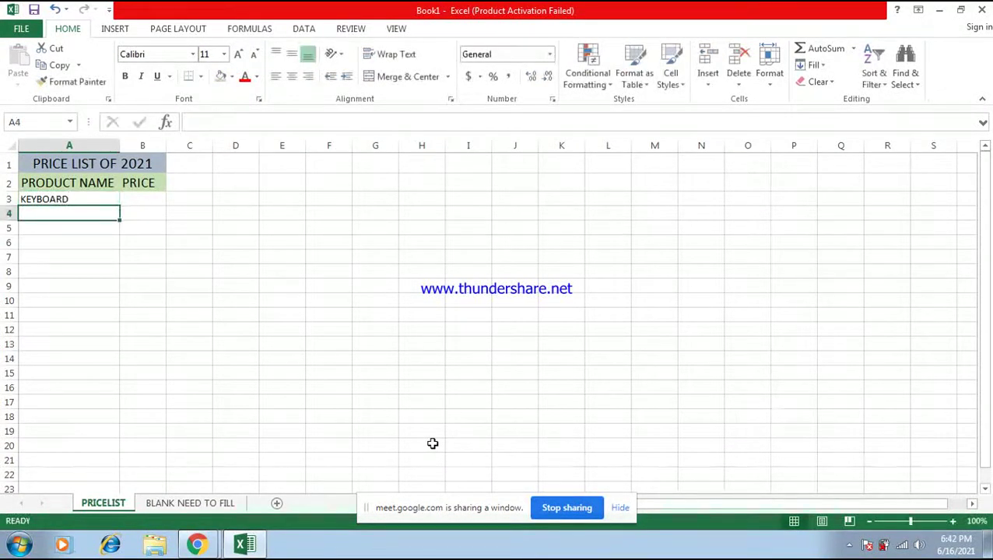
type("MOUSE")
key("Return")
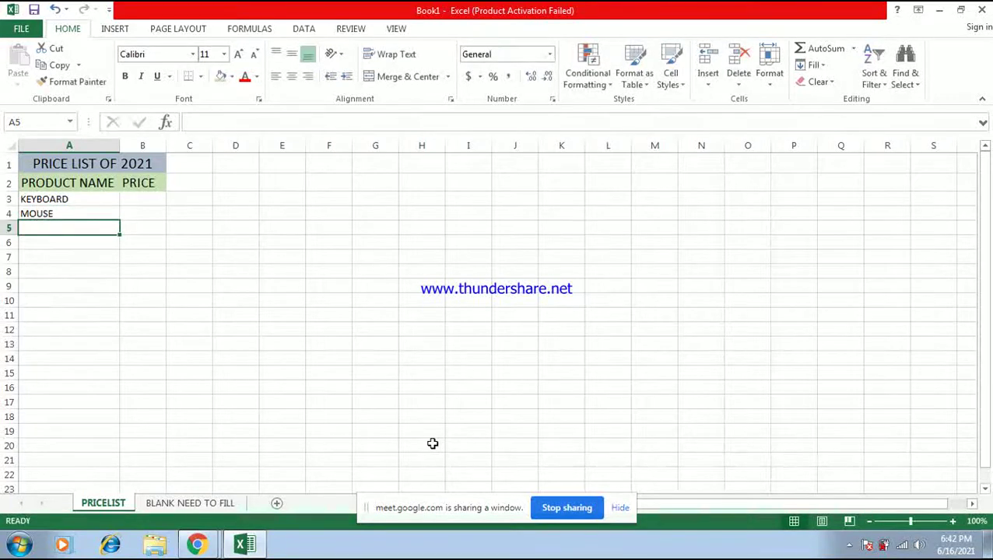
type("MONITOR")
key("Return")
Step: Add PRINTER, PENDRIVE, EXT HARD DISC and LAPTOP below them, correcting a typo
type("PRO")
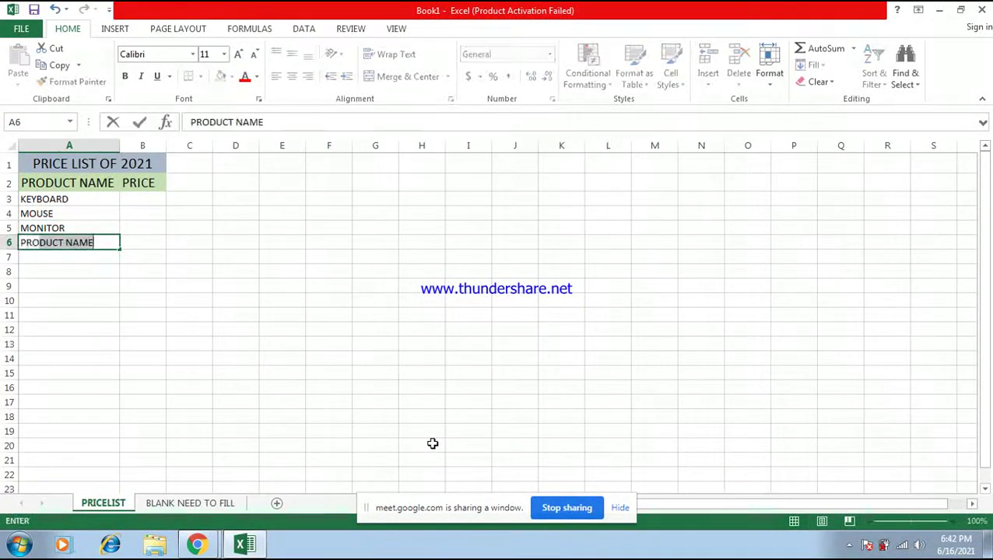
type("INTER")
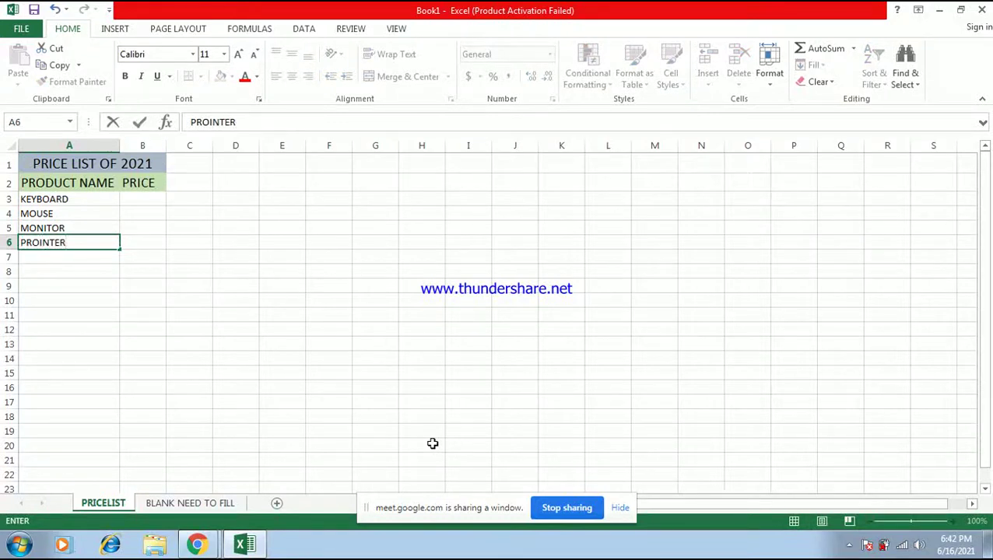
key("BackSpace")
key("BackSpace")
key("BackSpace")
type("NTE")
key("Return")
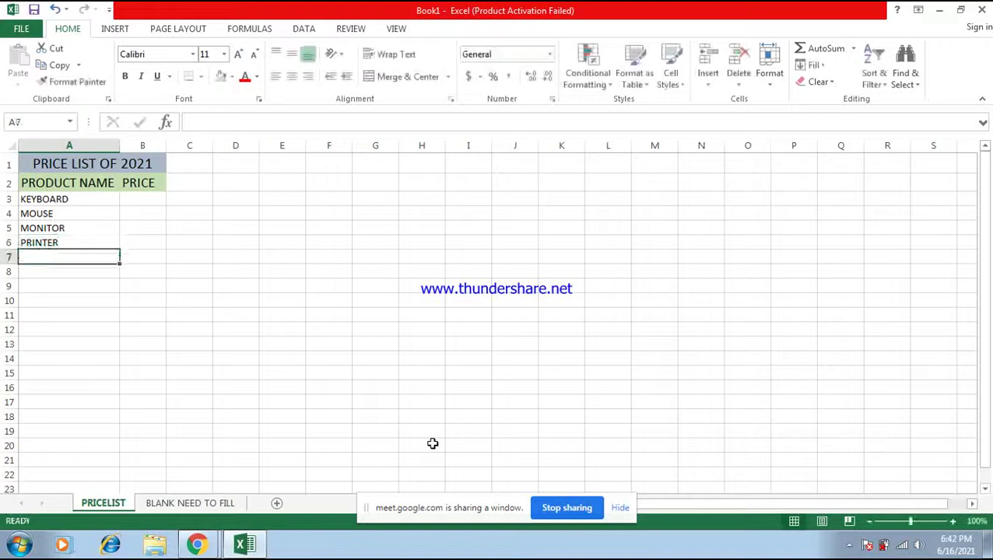
type("PENDRIVE")
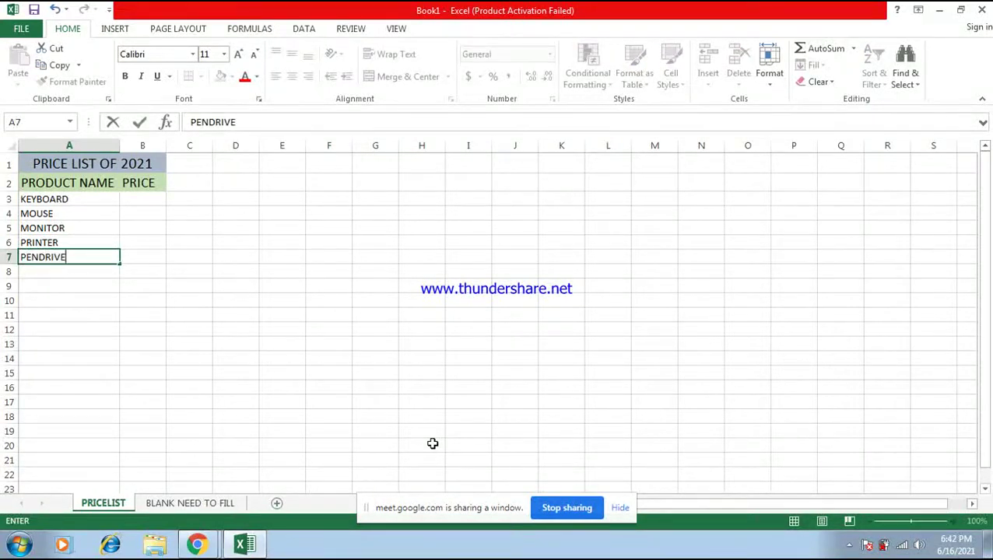
key("Return")
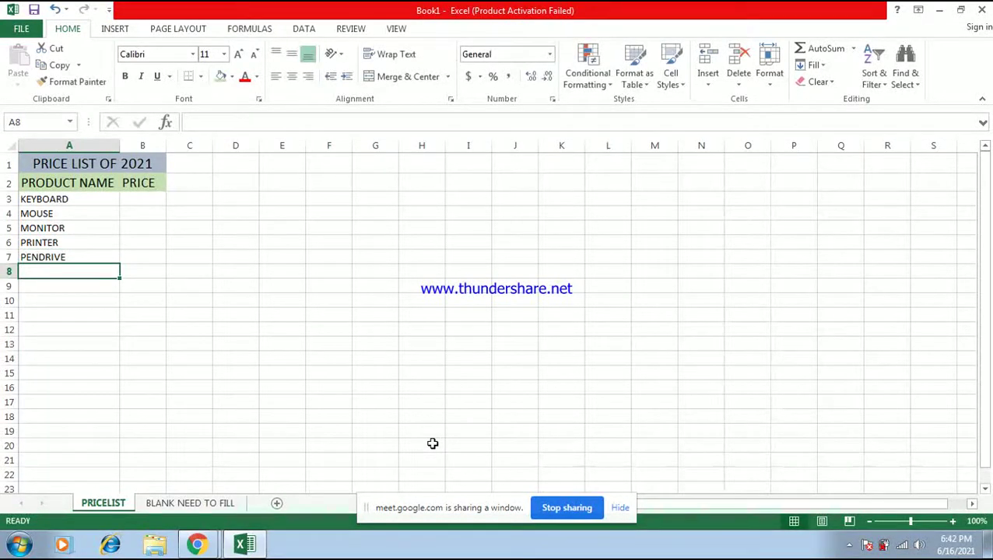
type("EXT")
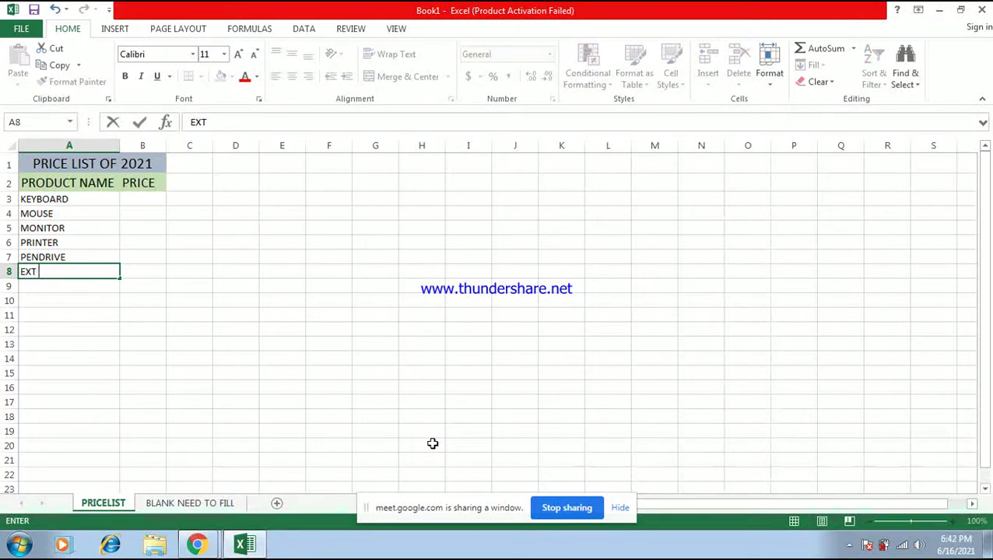
type(" HARD DISC")
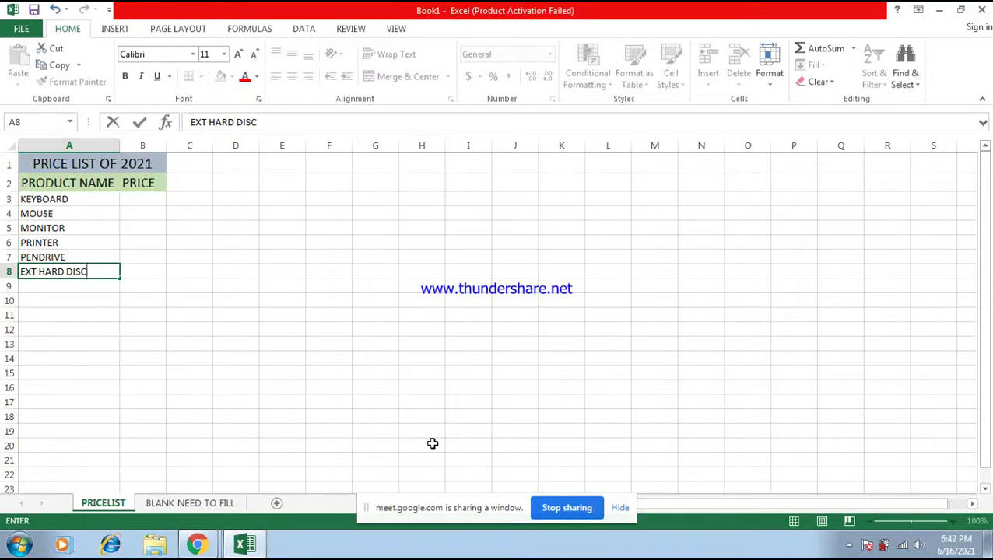
key("Return")
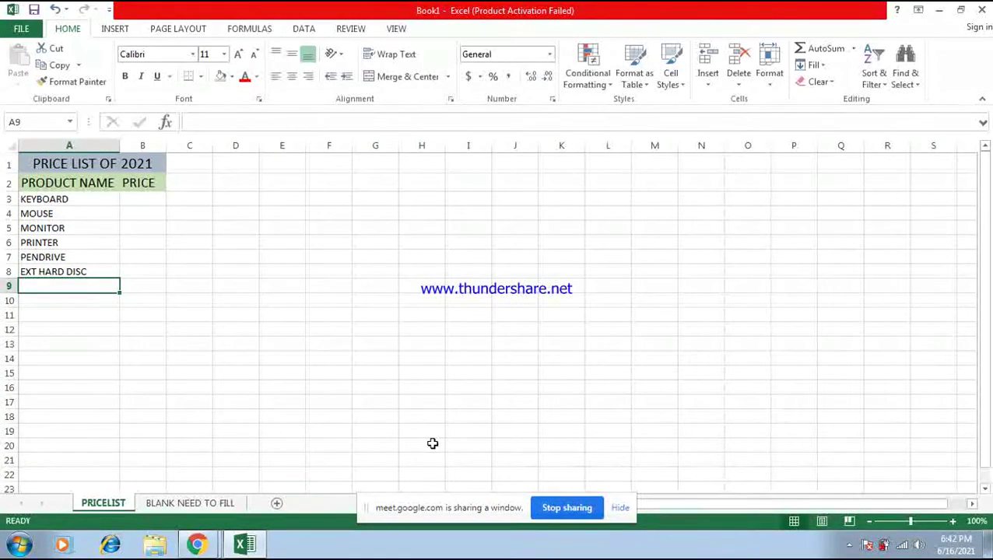
type("LAPTOP")
key("Return")
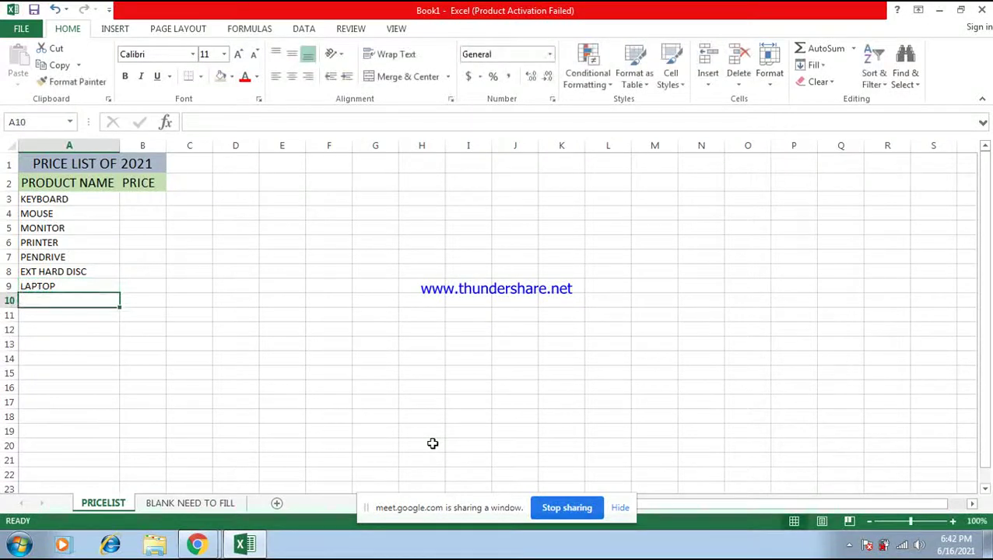
Step: Add CPU CABINET, MOTHERBOARD, RAM, HDD and DVD WRITER to finish the product list
type("CABI")
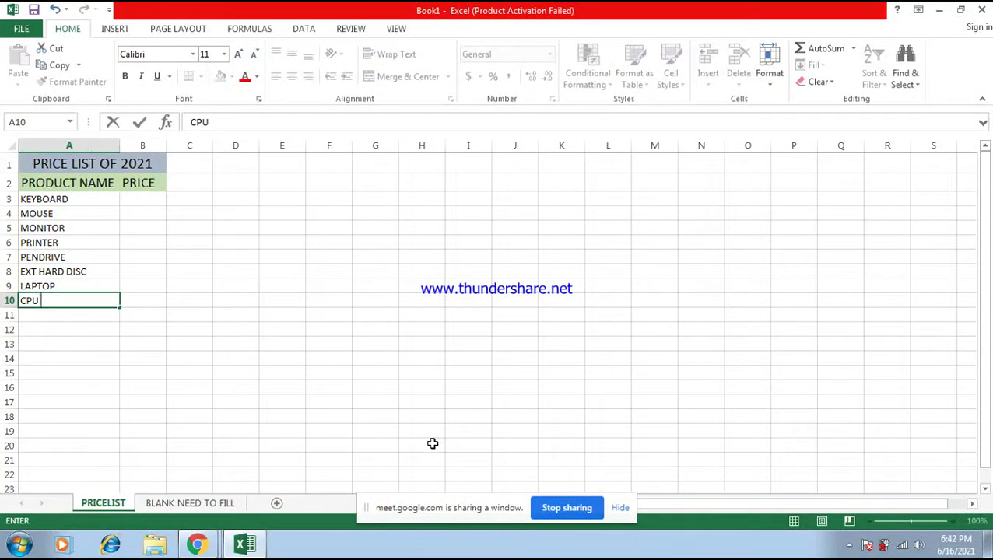
type("NET")
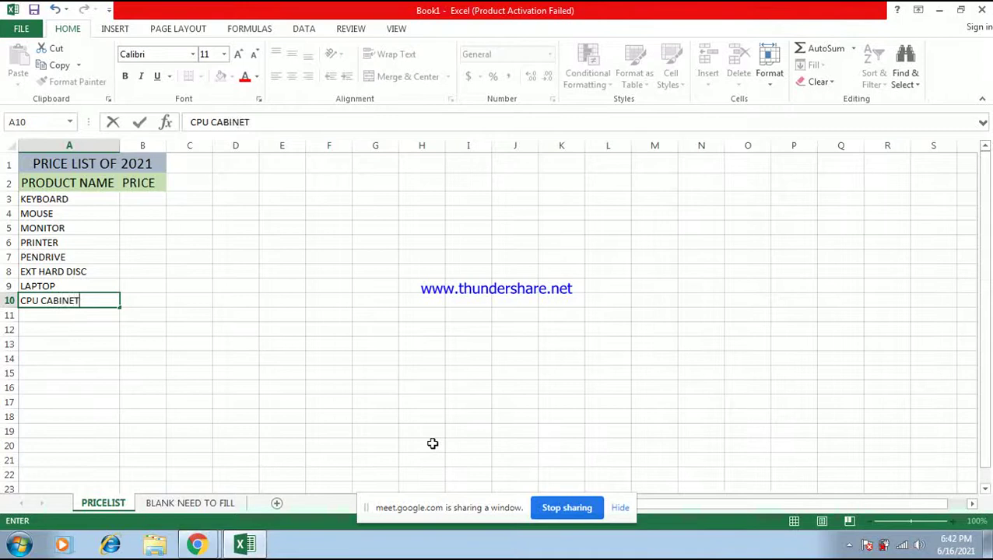
key("Return")
type("MOTHERBOARD")
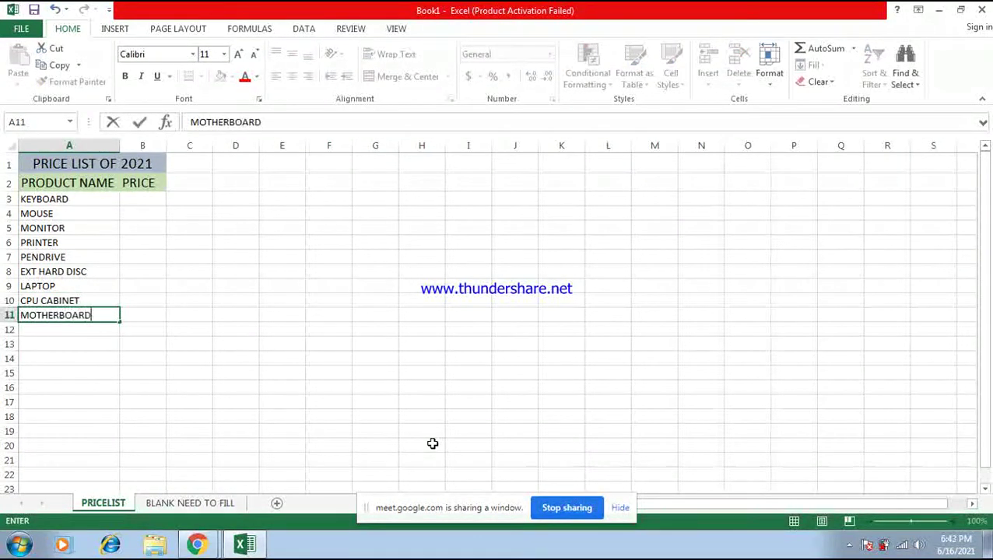
key("Return")
type("RAM")
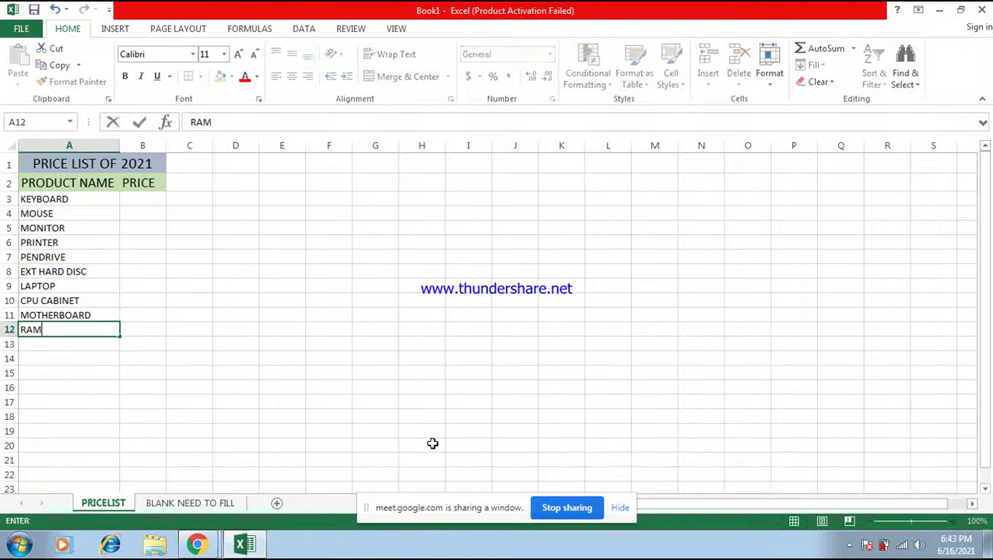
key("Return")
type("HDD")
key("Return")
type("DVD WRITER")
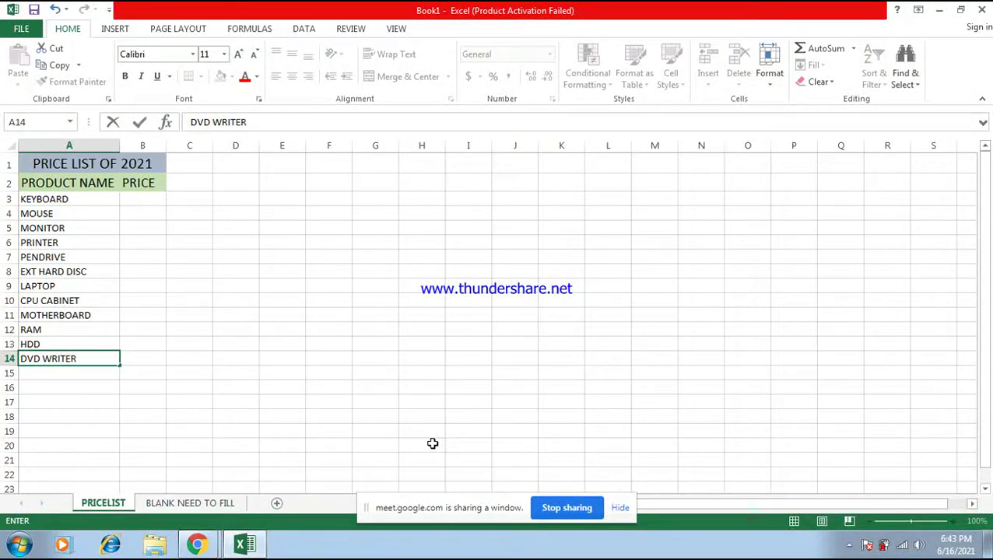
left_click(173, 301)
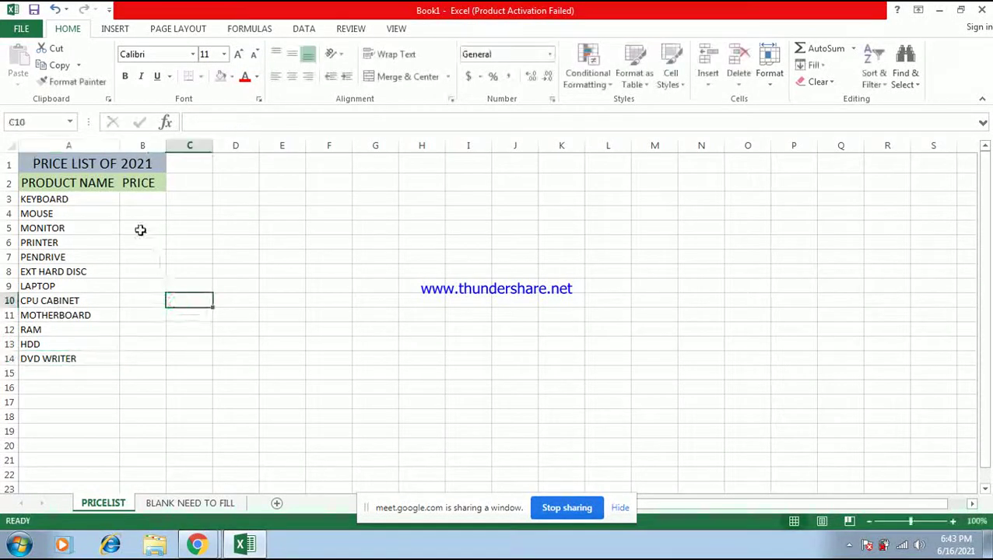
Step: Copy the PRODUCT NAME header's formatting onto the product names in A3:A14 with Format Painter
left_click(45, 199)
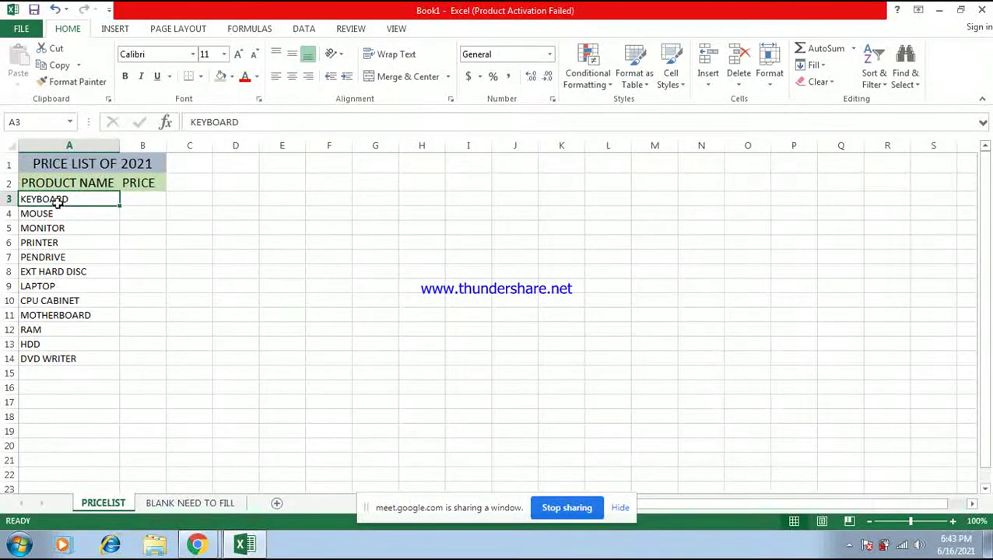
left_click(47, 183)
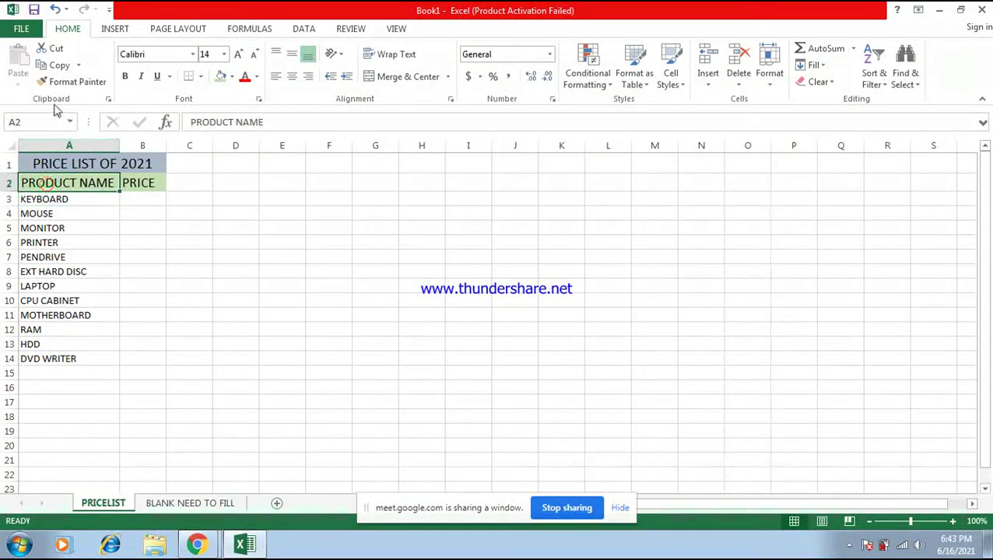
left_click(63, 82)
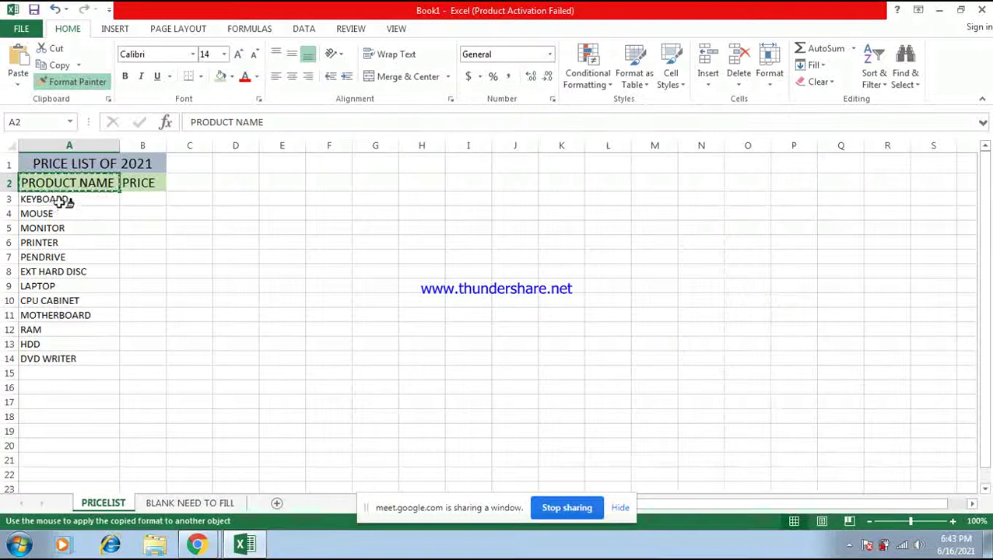
left_click_drag(63, 200, 69, 358)
left_click(146, 327)
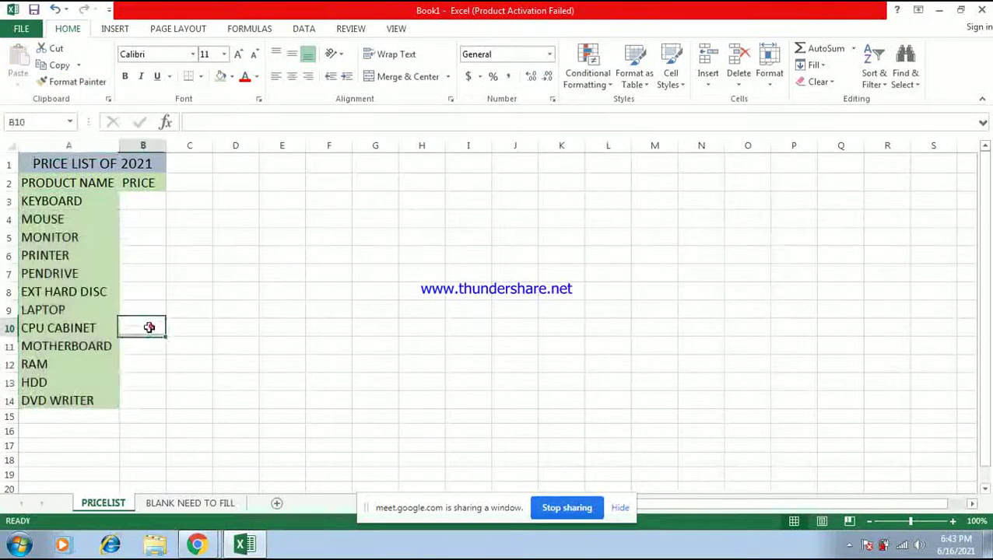
Step: Give the product names in A3:A14 a light orange fill
left_click_drag(75, 201, 78, 400)
left_click(232, 77)
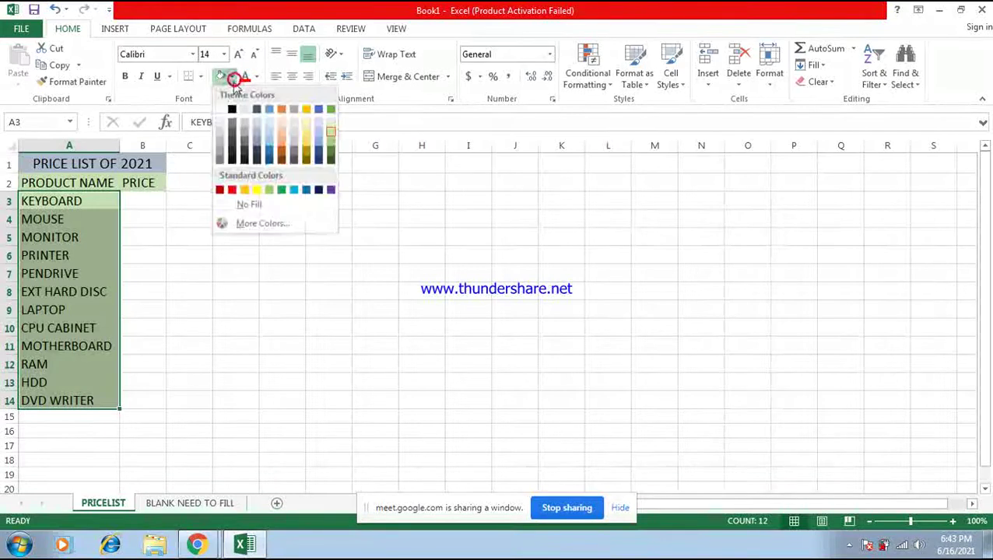
left_click(283, 135)
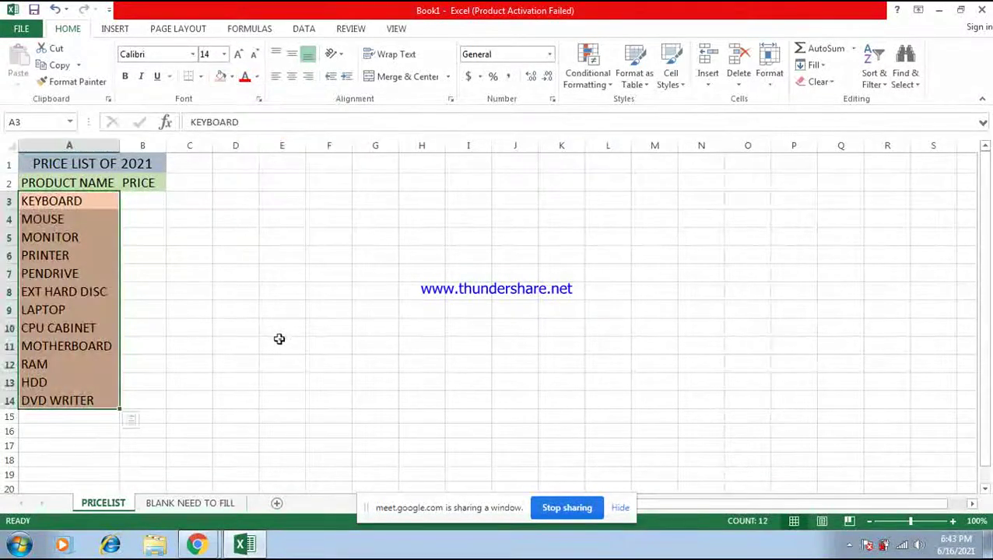
left_click(280, 343)
left_click(137, 203)
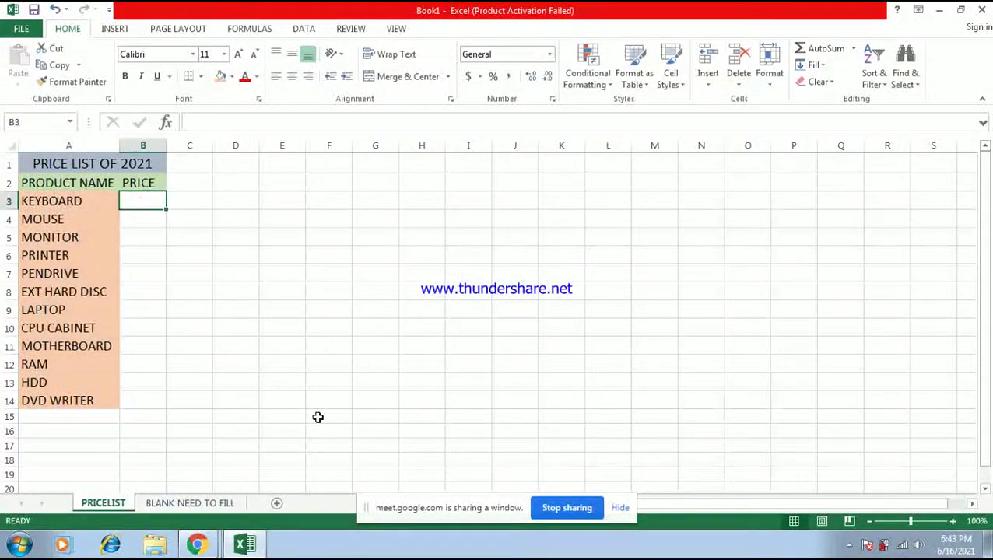
Step: Enter prices 500, 350, 5000, 12000 and 650 for KEYBOARD through PENDRIVE
type("500")
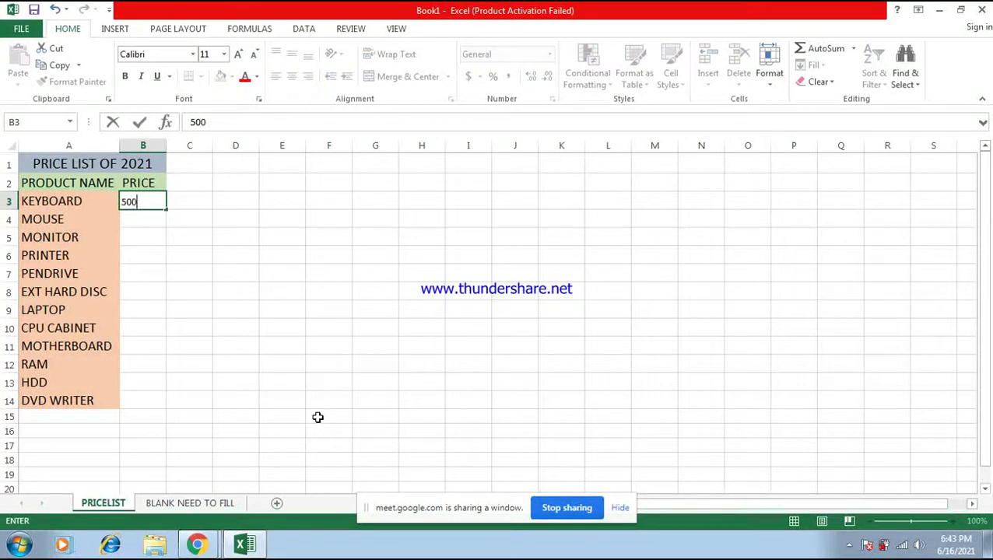
key("Return")
type("350")
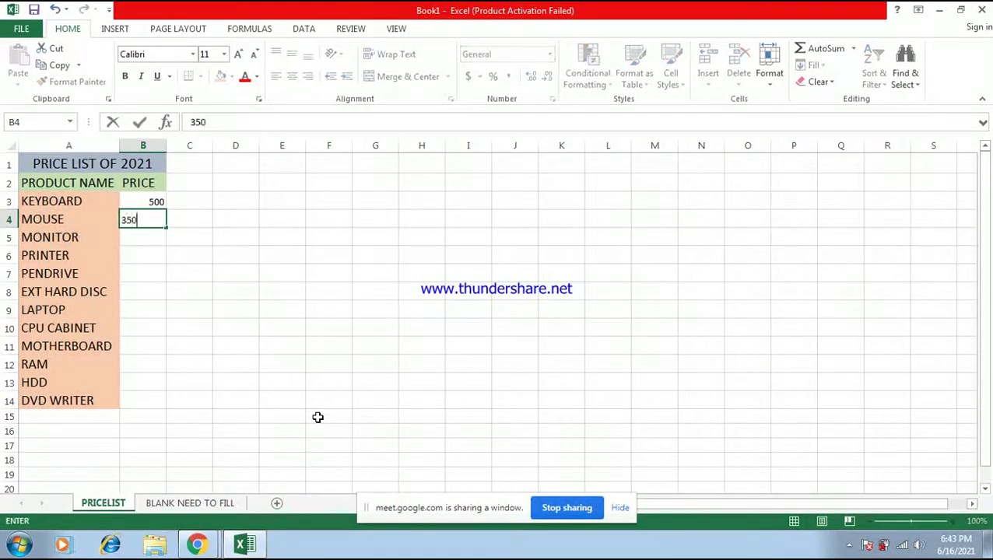
key("Return")
type("5000")
key("Return")
type("12")
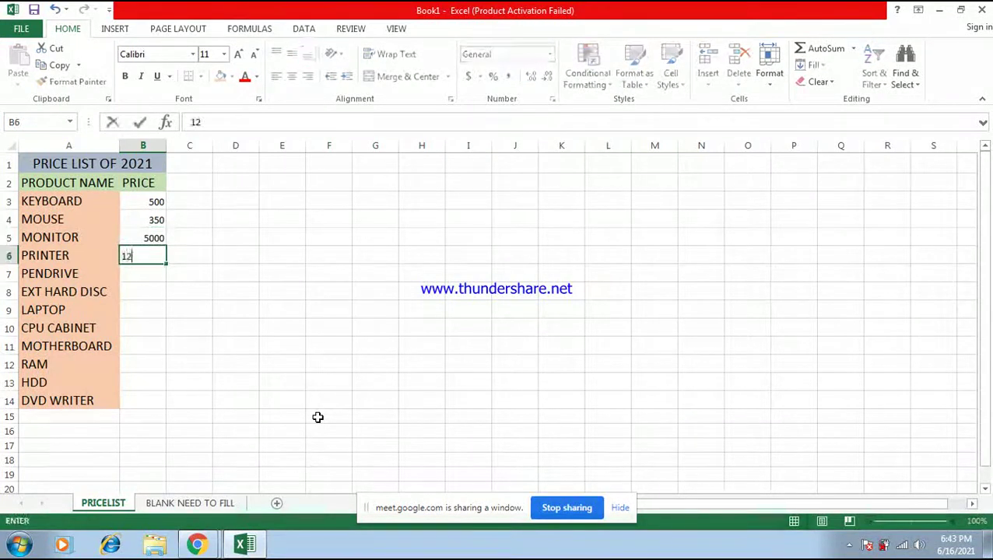
type("000")
key("Return")
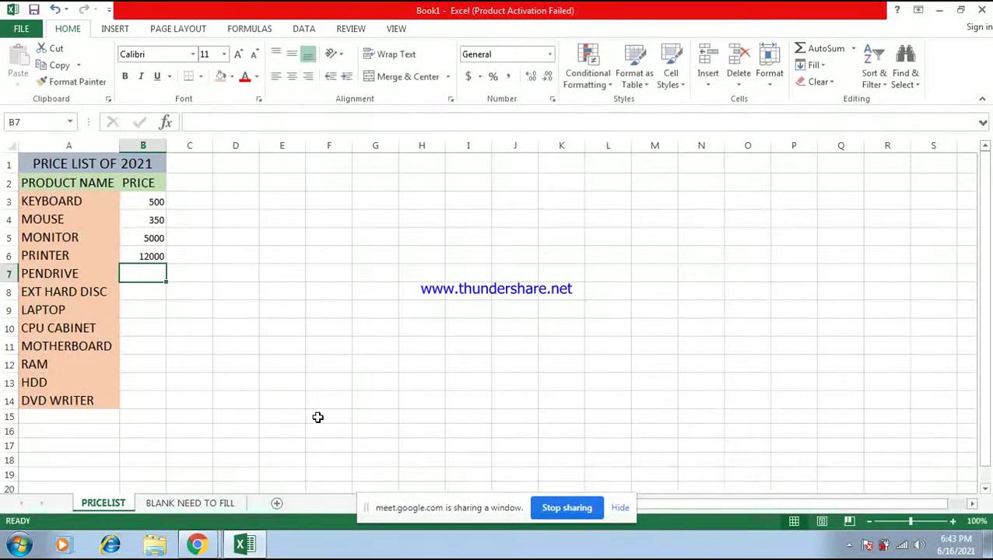
type("650")
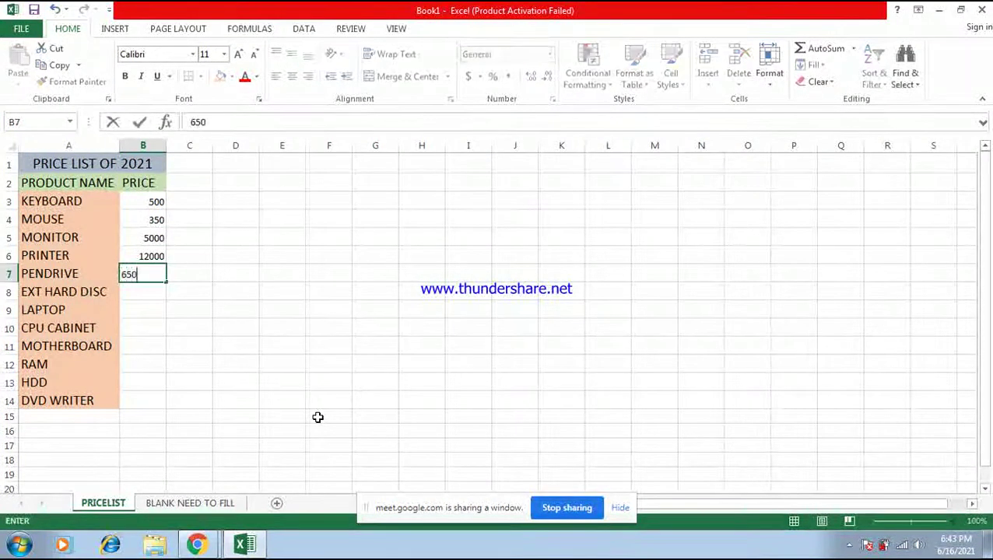
key("Return")
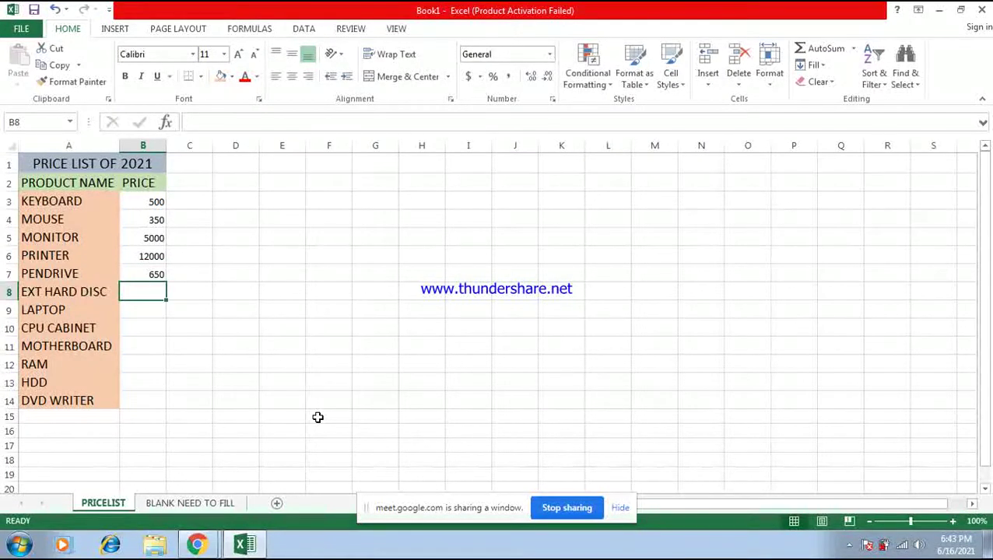
Step: Enter prices 4500, 32000, 800 and 3800 for EXT HARD DISC through MOTHERBOARD
type("32000")
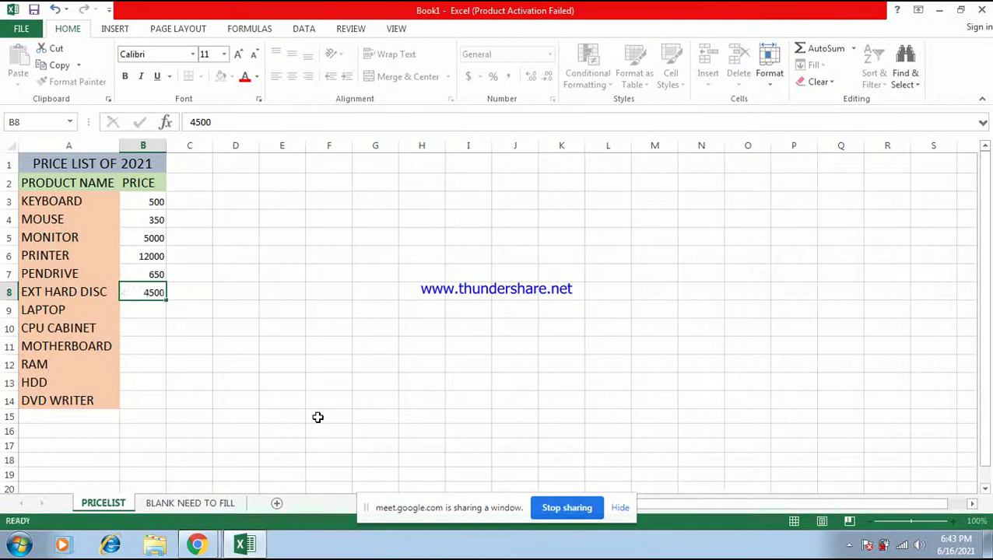
key("Return")
type("32000")
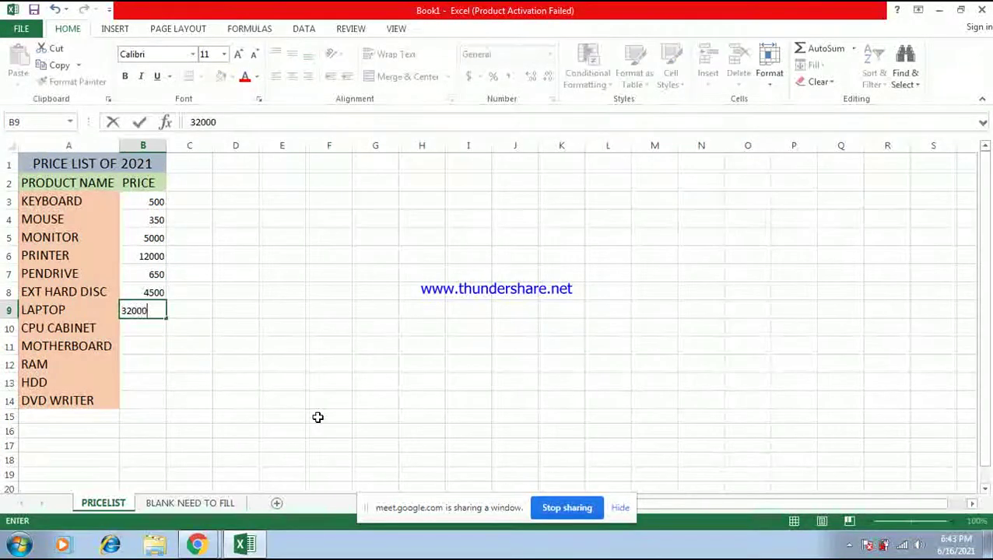
key("Return")
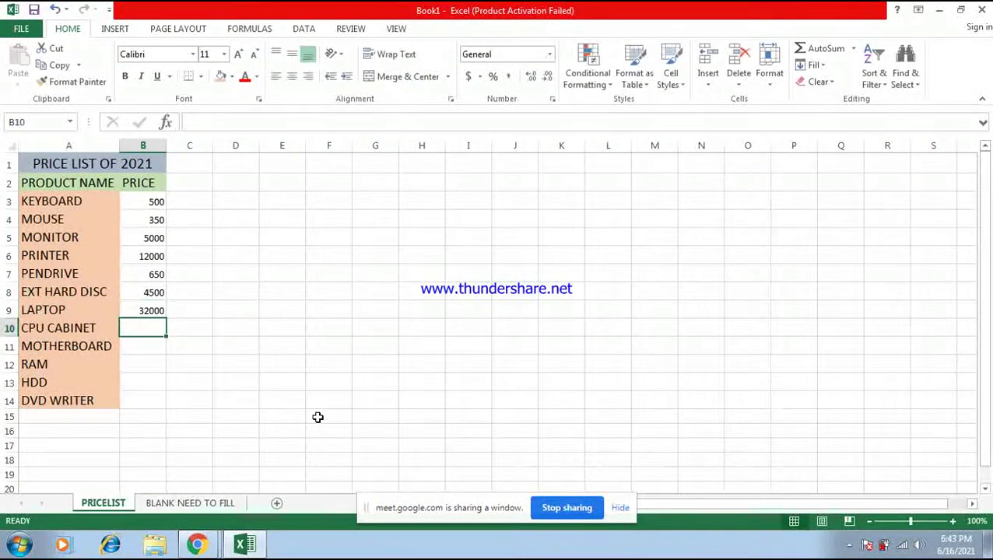
type("800")
key("Return")
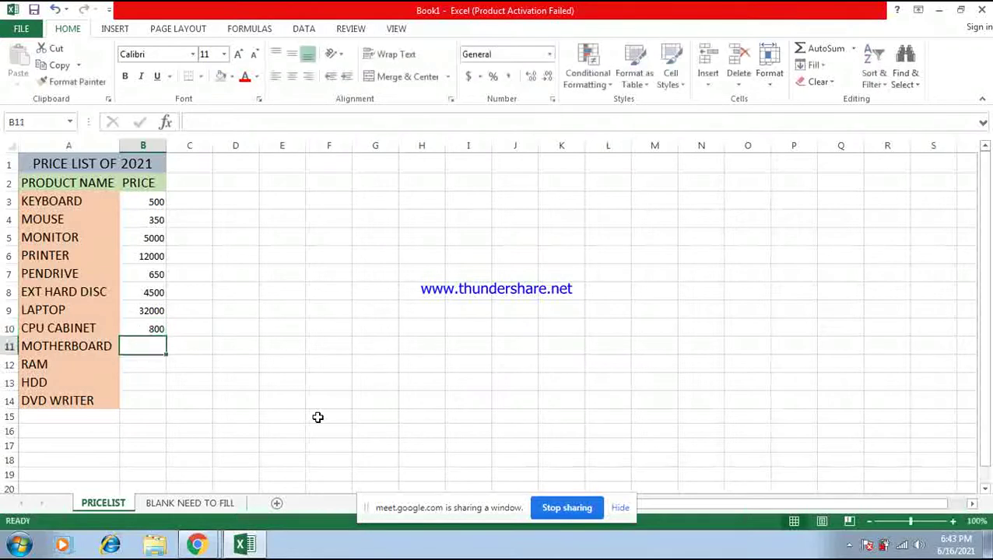
type("3")
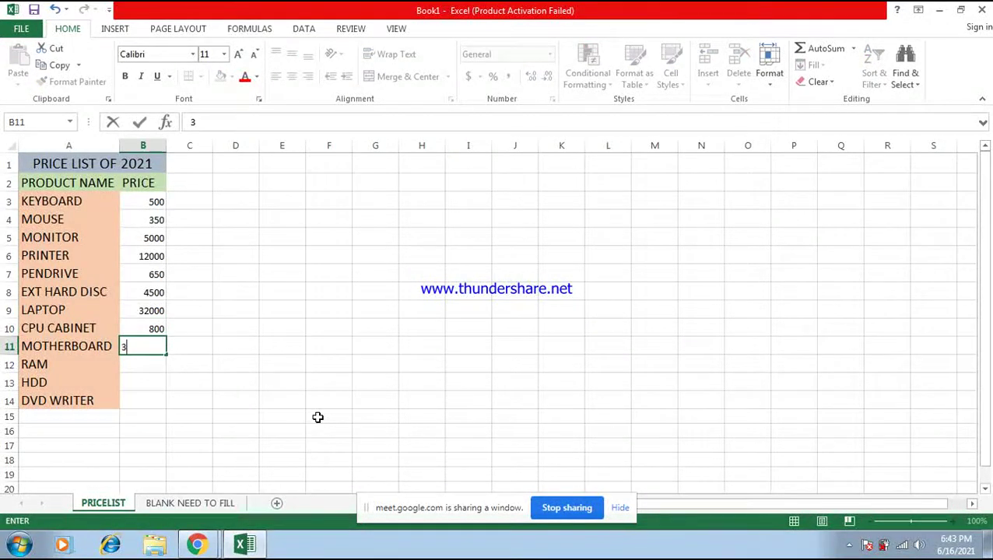
type("800")
key("Return")
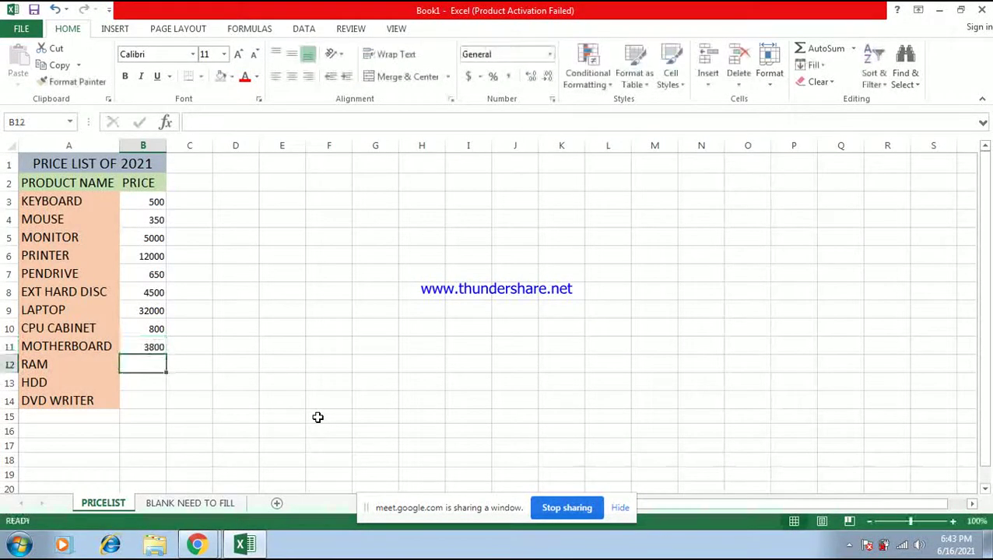
Step: Enter prices 1200, 2500 and 1500 for RAM, HDD and DVD WRITER
type("1200")
key("Return")
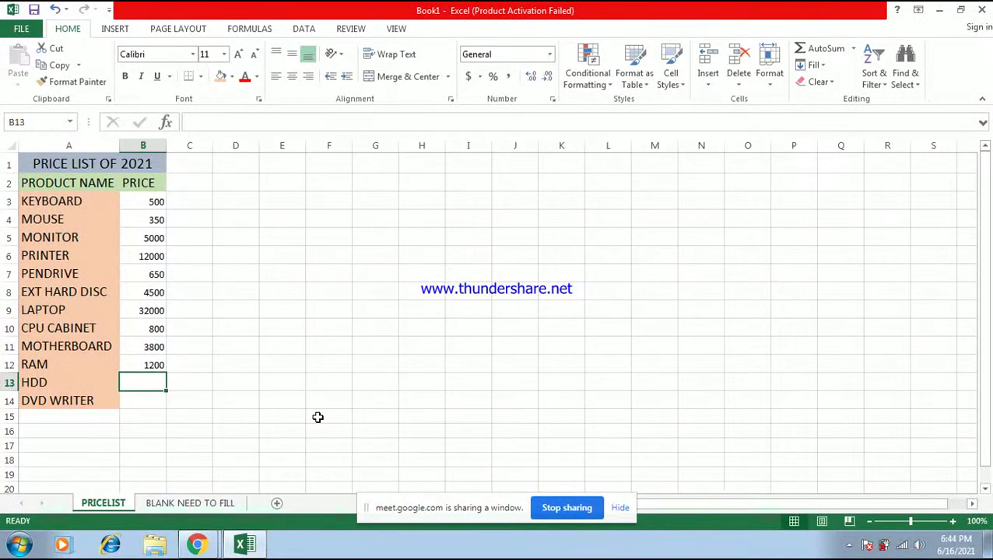
type("2500")
key("Return")
type("1")
key("BackSpace")
type("500")
left_click(311, 415)
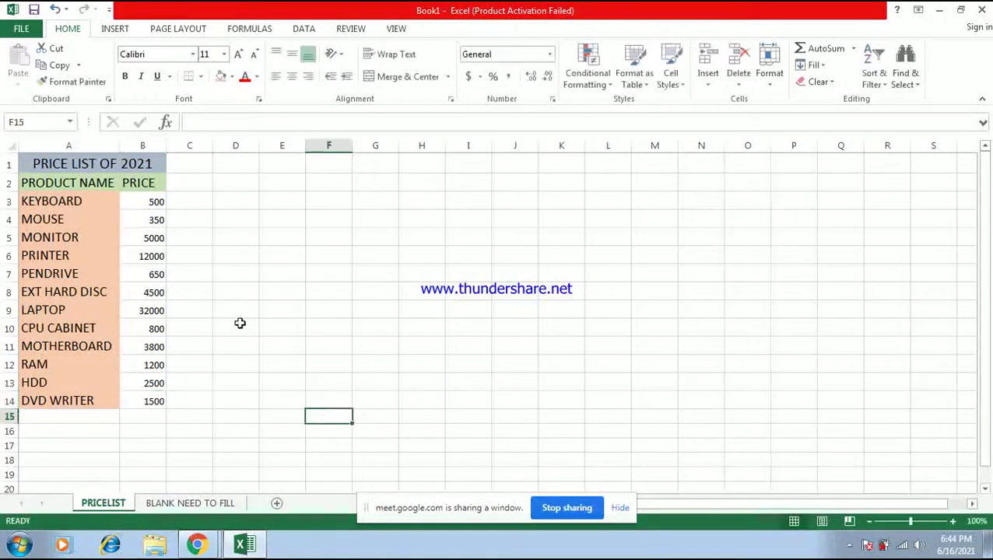
Step: Enlarge B3's price font and copy that format onto prices B4:B14
left_click(68, 200)
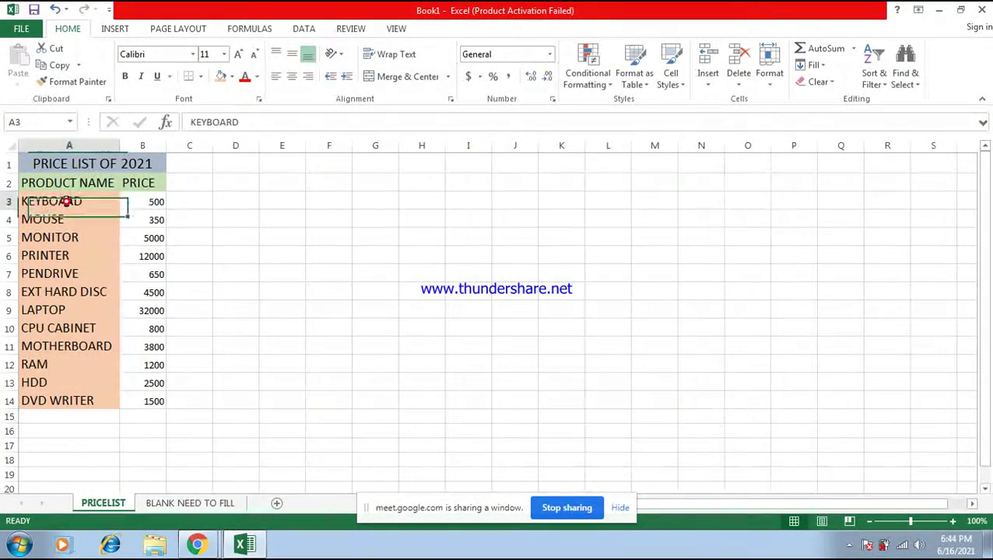
left_click(141, 202)
left_click(238, 54)
left_click(239, 54)
left_click(185, 237)
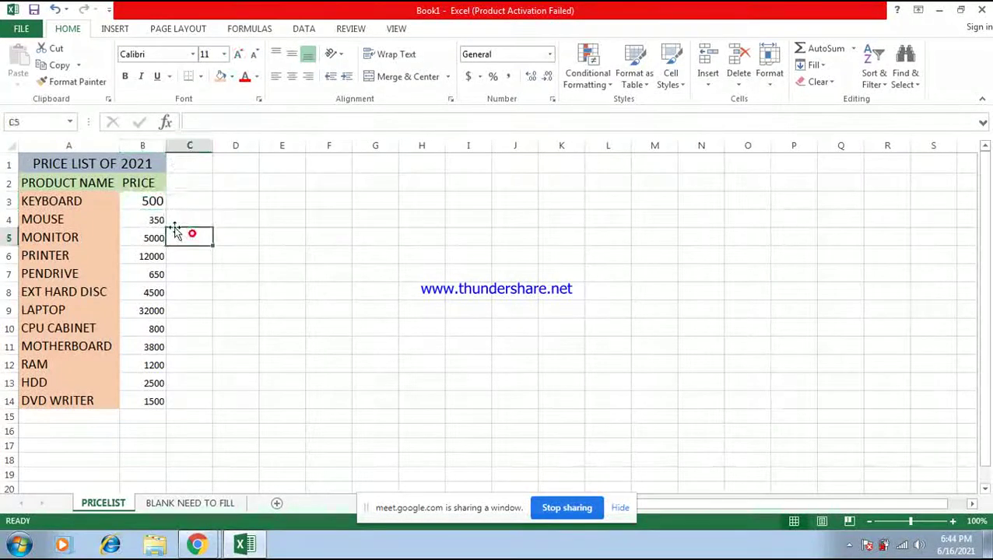
left_click(144, 201)
left_click(73, 82)
left_click_drag(151, 219, 152, 402)
left_click(226, 347)
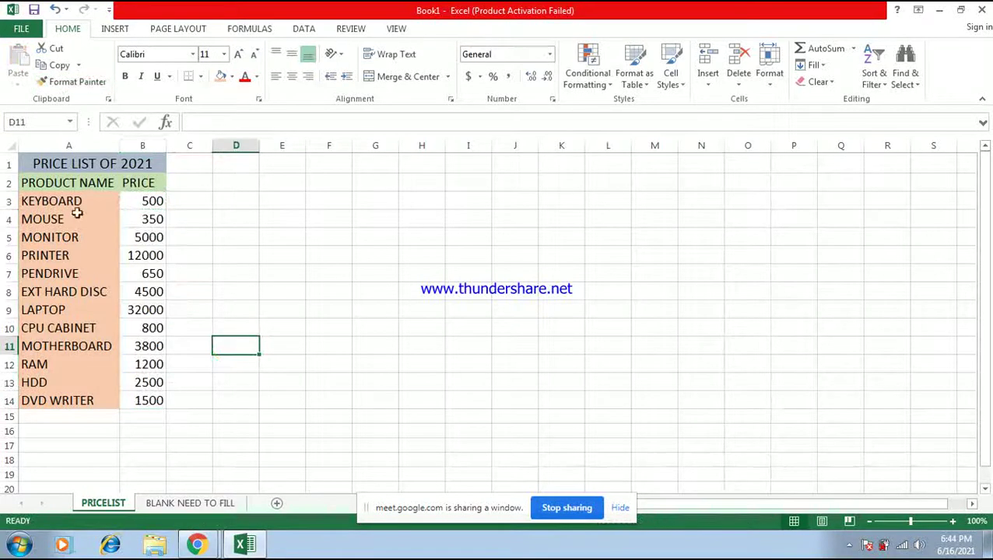
Step: Apply All Borders to A1:B14 and centre its contents
left_click_drag(42, 171, 159, 400)
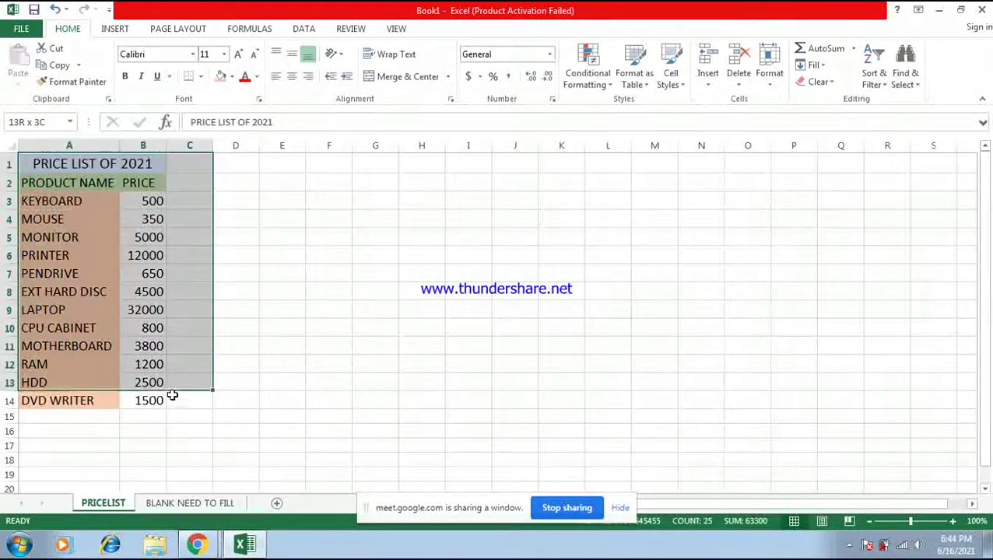
left_click(200, 76)
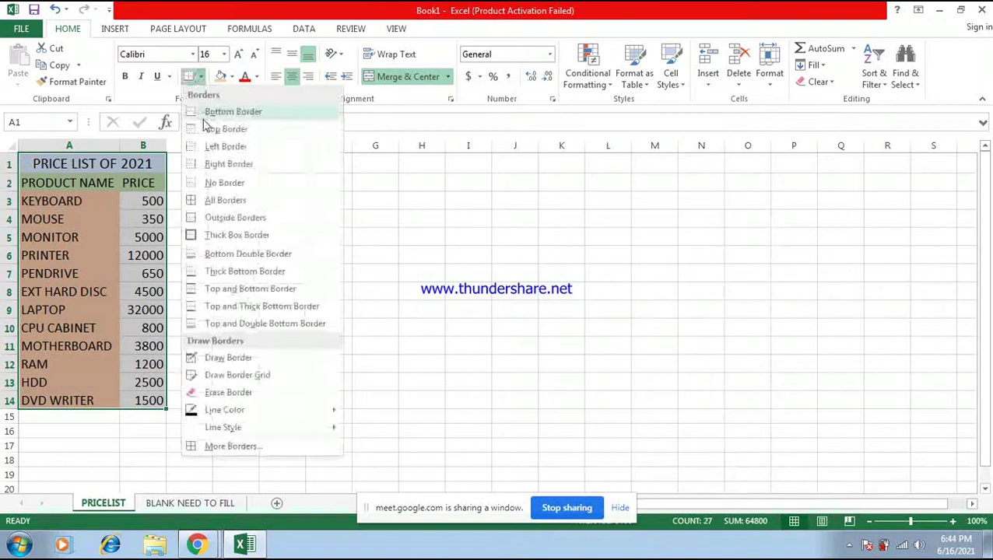
left_click(204, 200)
left_click(292, 76)
left_click(291, 76)
left_click(282, 306)
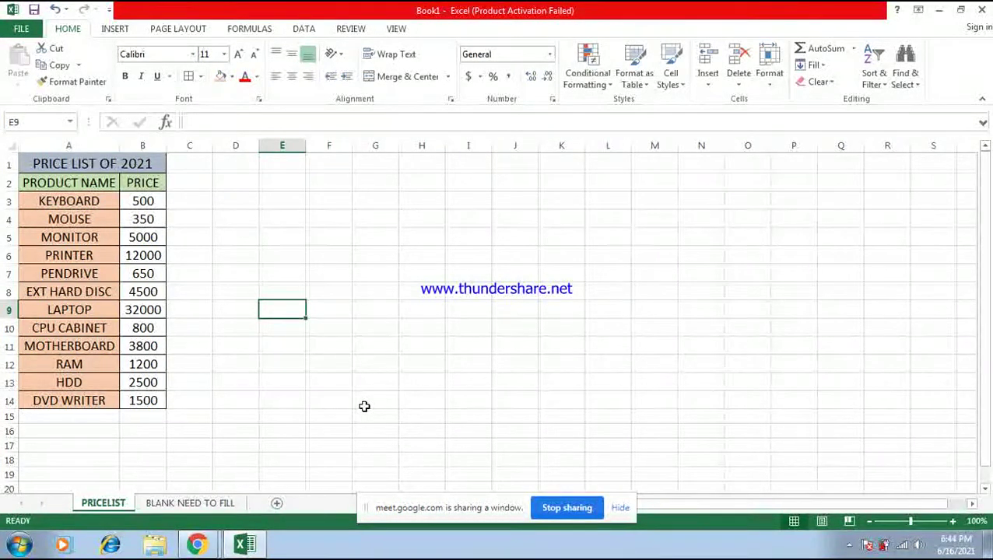
Step: Copy the price list A1:B14 and paste it at A1 of BLANK NEED TO FILL
left_click(159, 463)
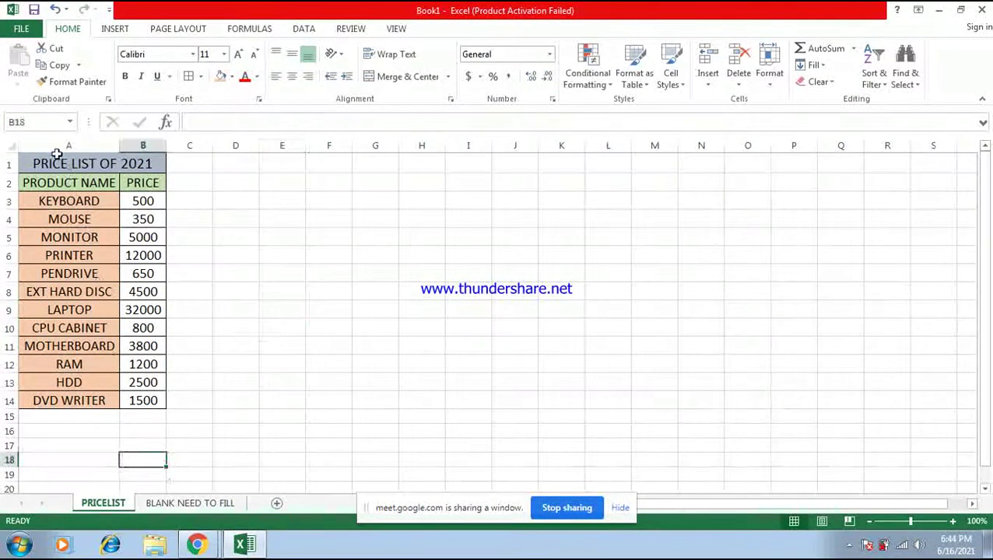
left_click_drag(49, 165, 146, 400)
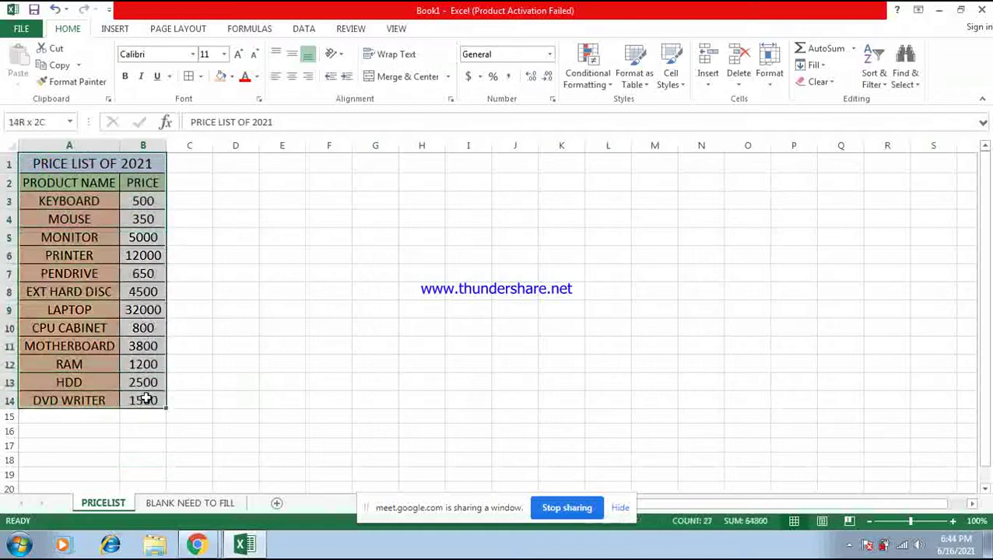
key("ctrl+c")
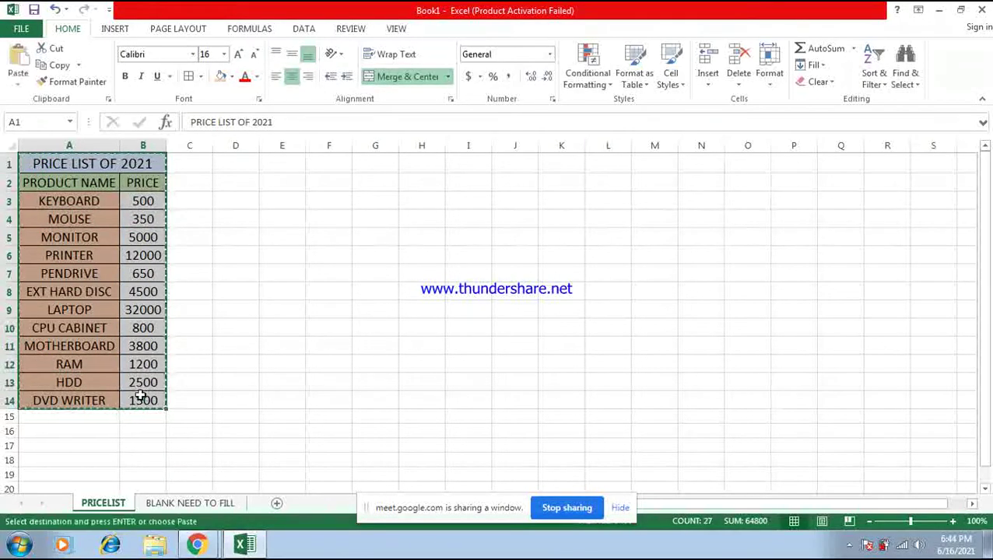
left_click(180, 503)
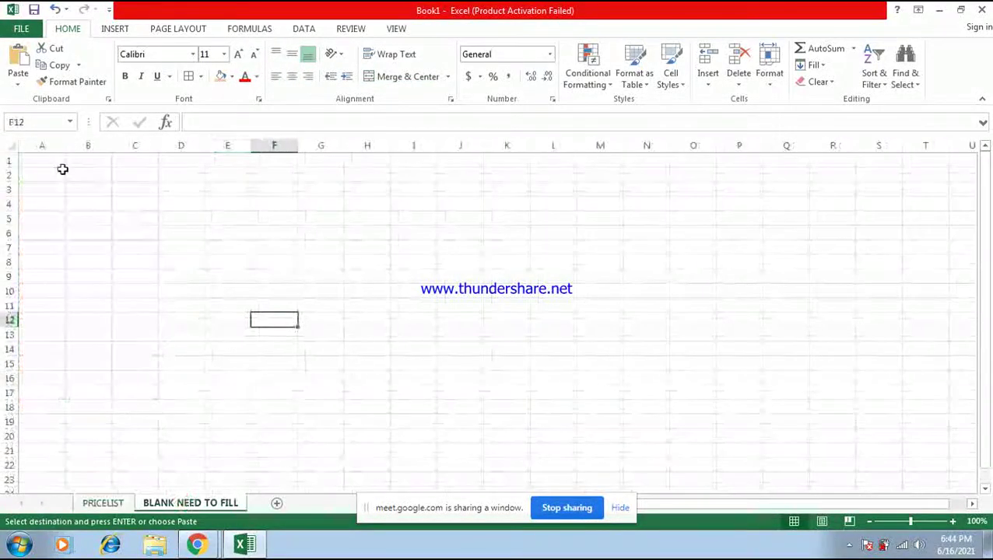
left_click(45, 160)
key("ctrl+v")
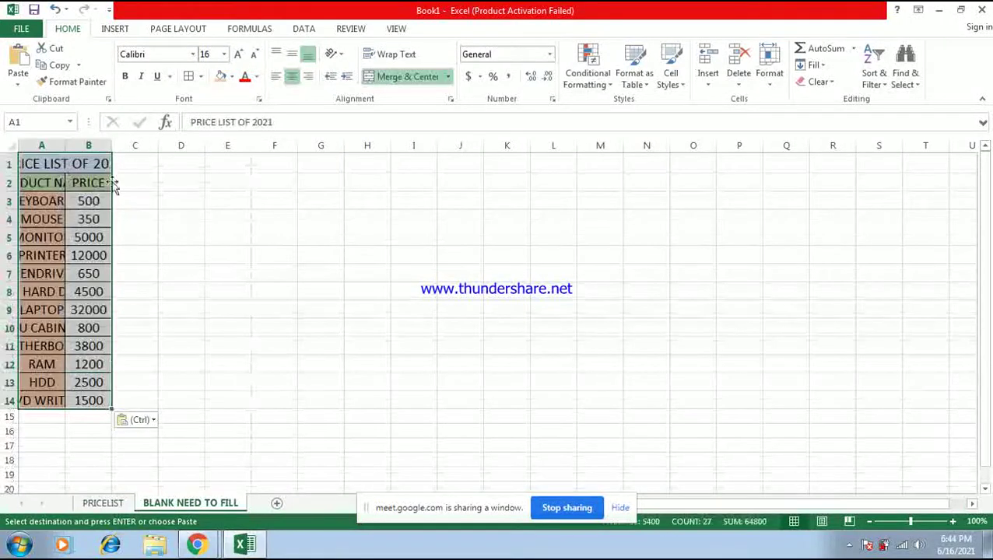
Step: Autofit column A to fit the product names
left_click(146, 168)
double_click(64, 145)
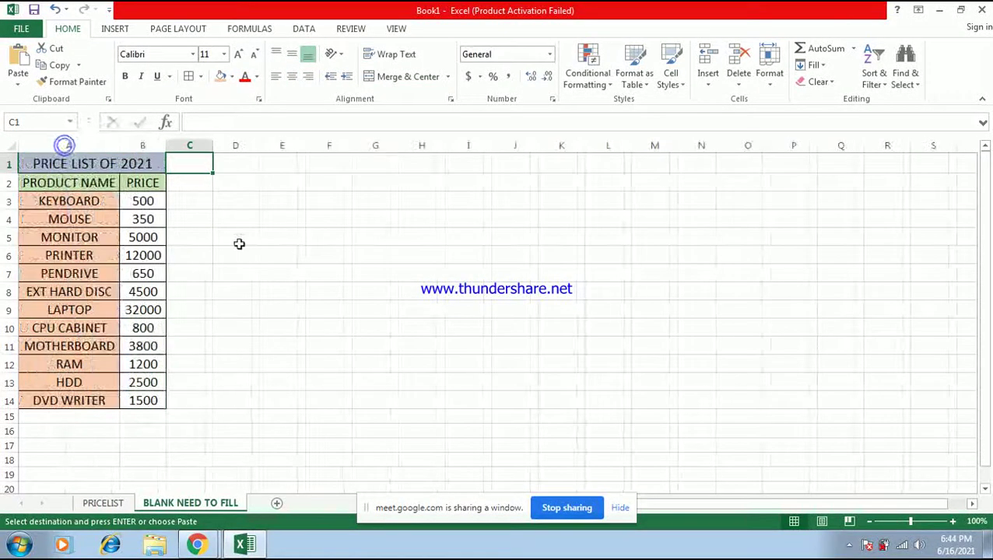
left_click(282, 255)
left_click_drag(148, 201, 147, 399)
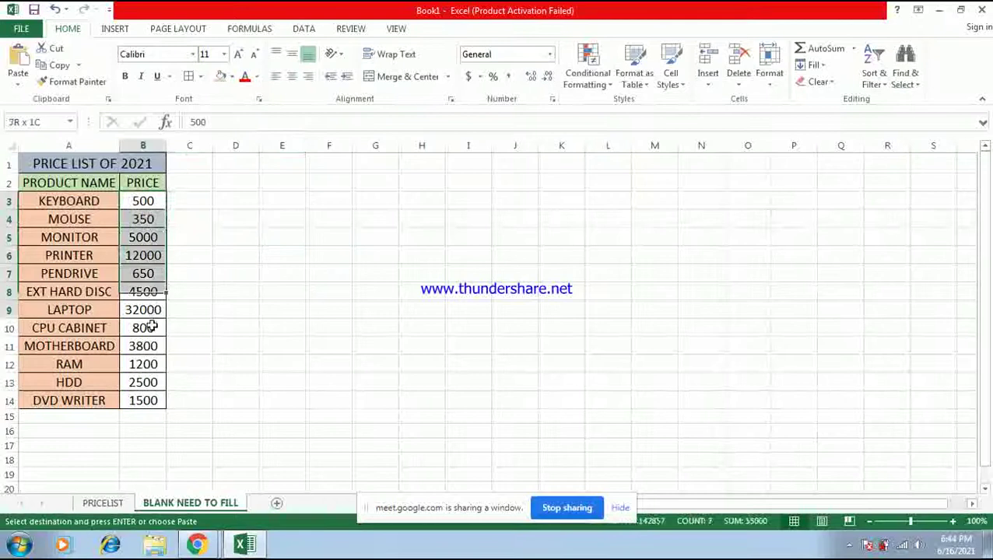
Step: Delete the pasted prices in B3:B14, then compare against the PRICELIST sheet
key("Delete")
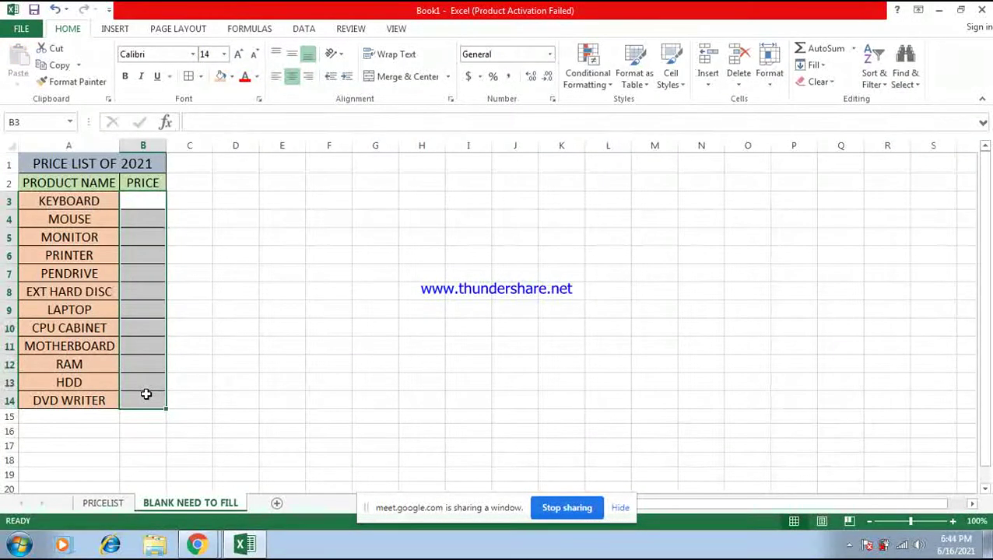
left_click(245, 364)
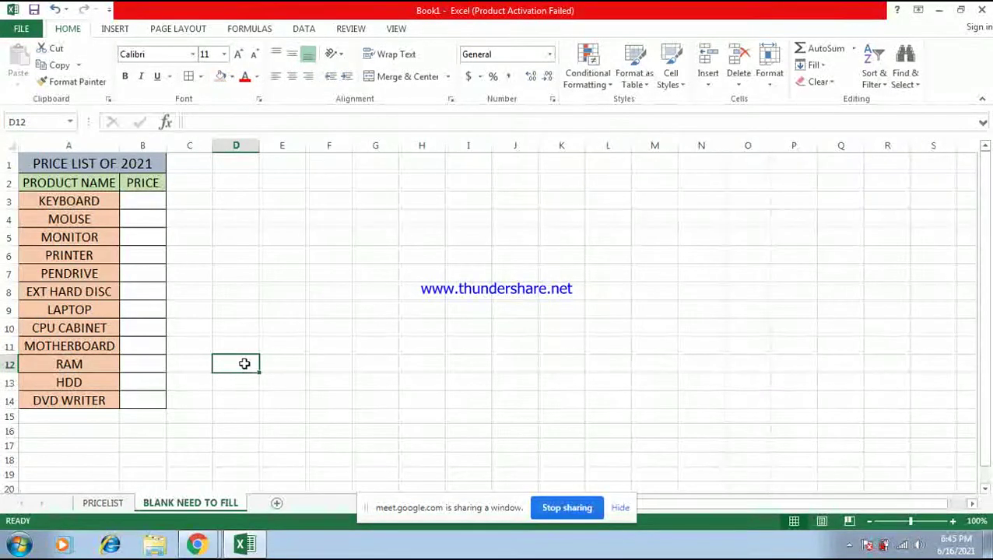
left_click(89, 504)
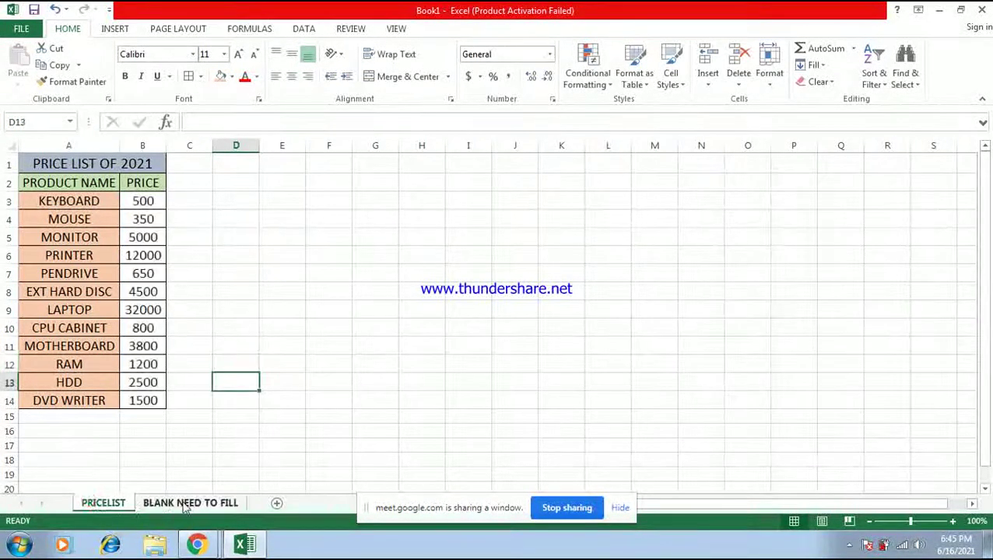
left_click(199, 503)
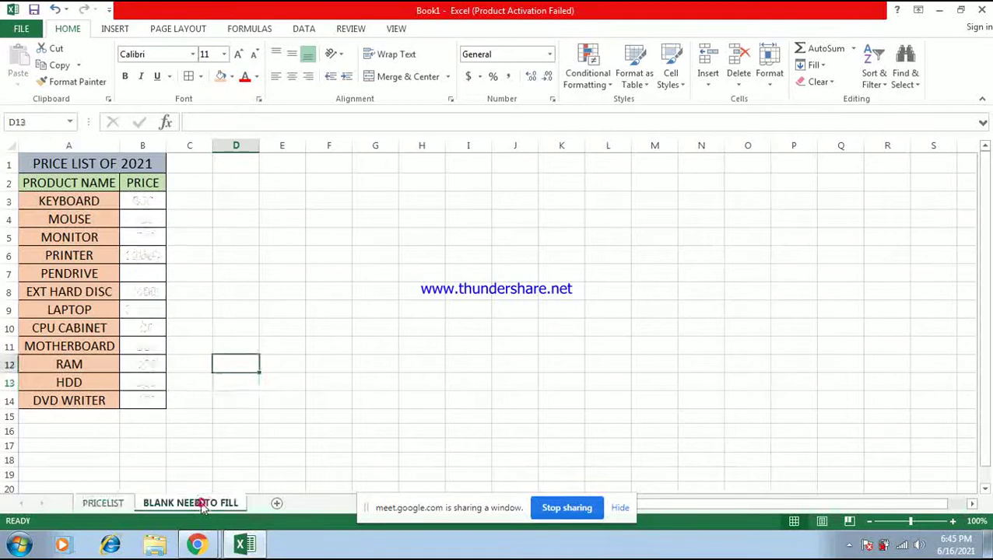
left_click(146, 204)
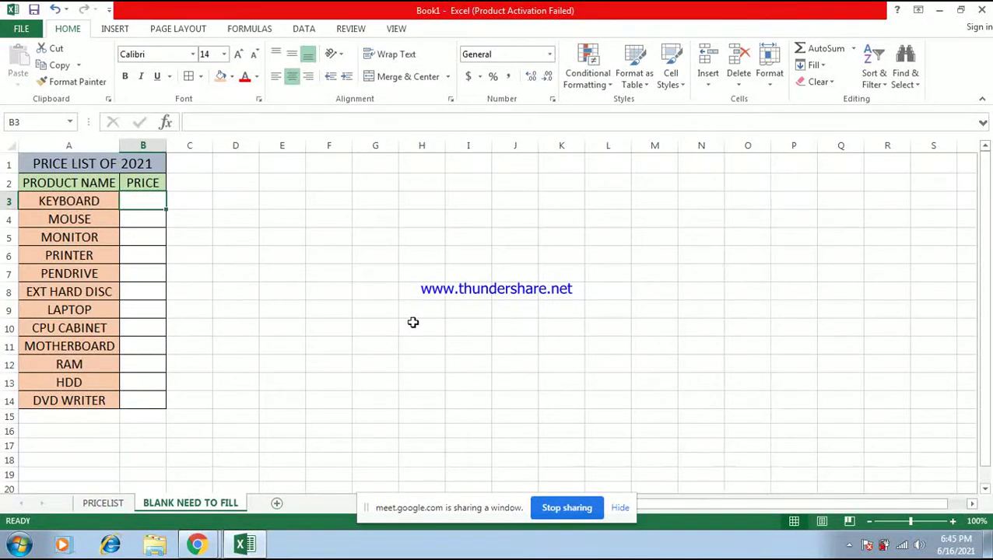
Step: Enter =LOOKUP(A3,PRICELIST!A3:B14,2) in B3, which returns #N/A
type("=loo")
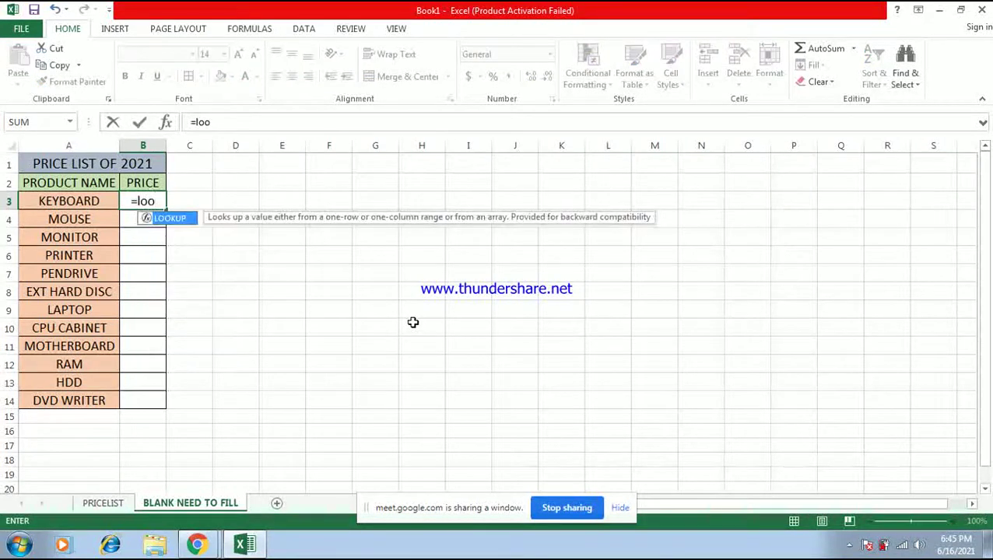
type("k")
key("Return")
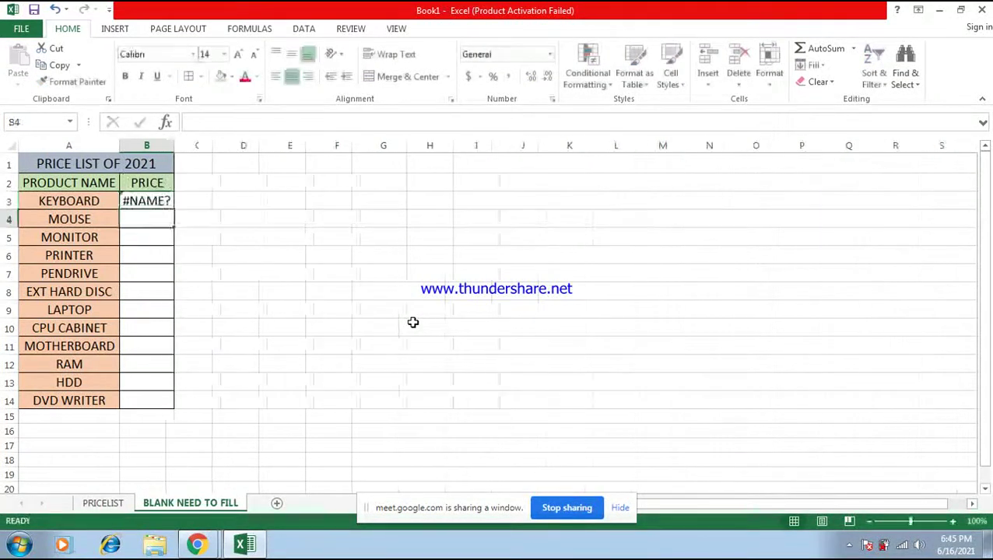
left_click(131, 204)
left_click(232, 122)
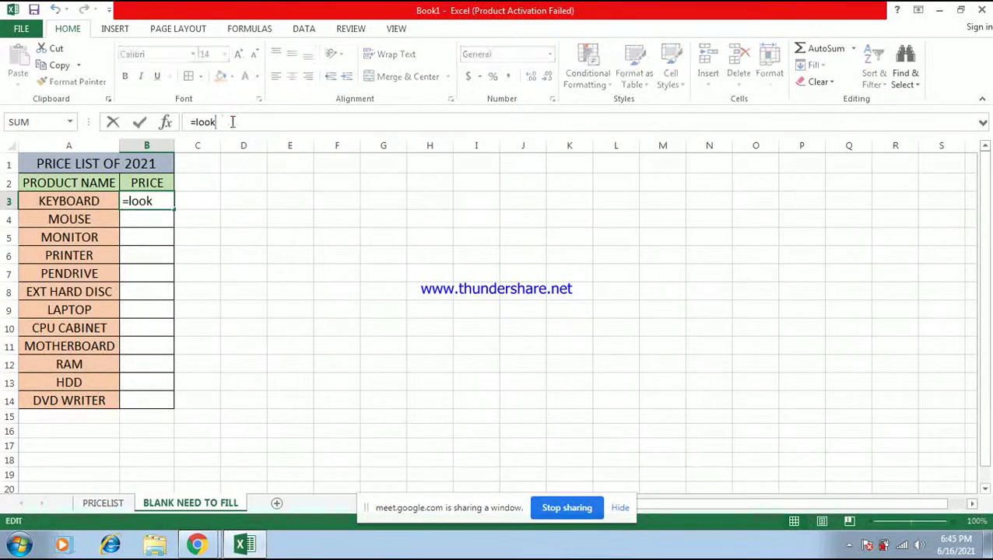
type("up")
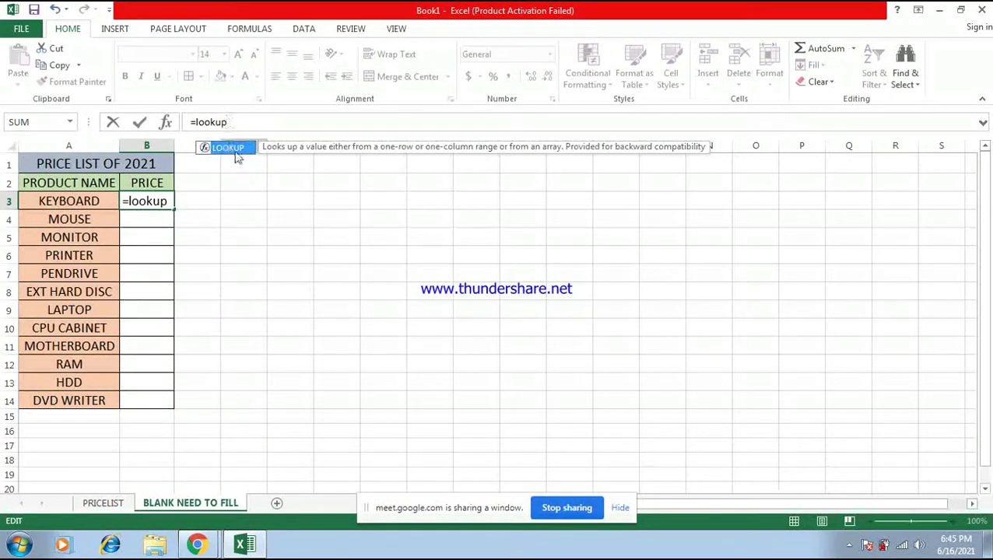
double_click(234, 148)
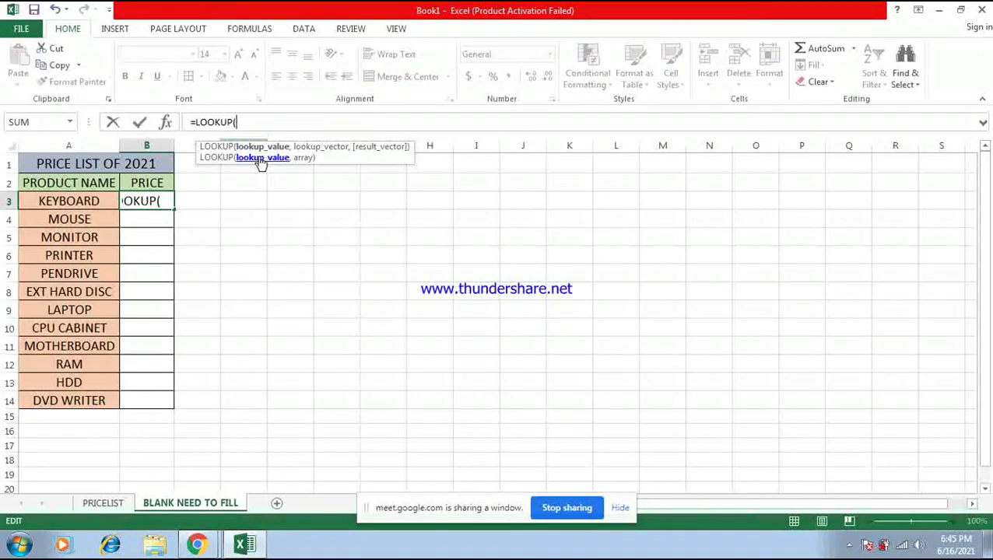
left_click(68, 201)
type(",")
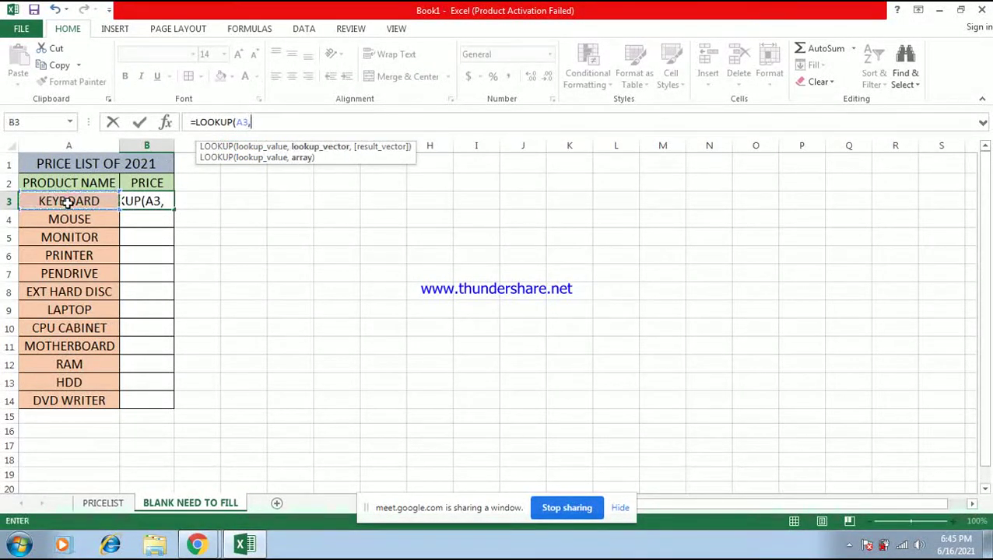
left_click(103, 504)
mouse_move(49, 201)
left_mouse_down()
mouse_move(148, 216)
mouse_move(153, 400)
left_mouse_up()
type(",2")
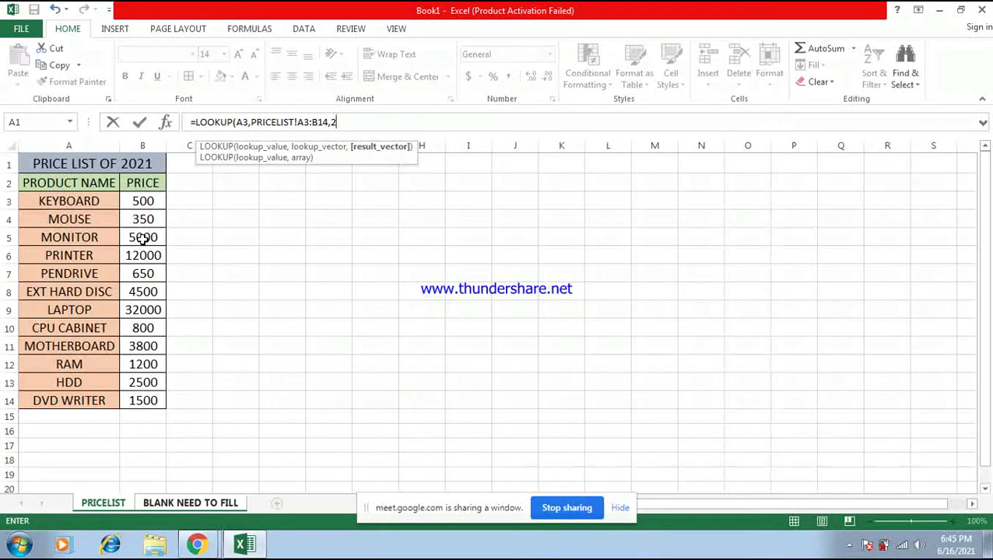
key("Return")
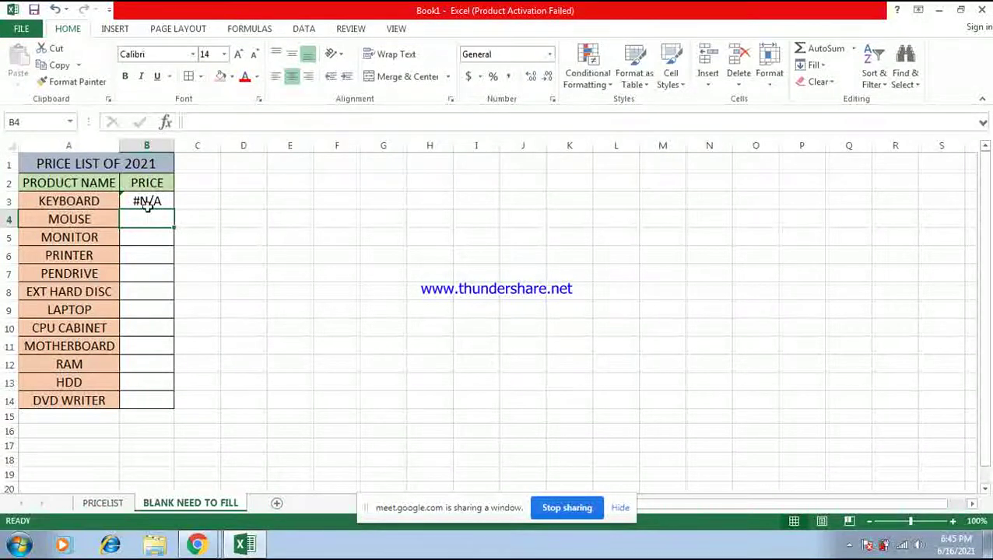
Step: Change B3's LOOKUP to use PRICELIST!B3:B14 as the result vector
left_click(147, 204)
left_click(354, 122)
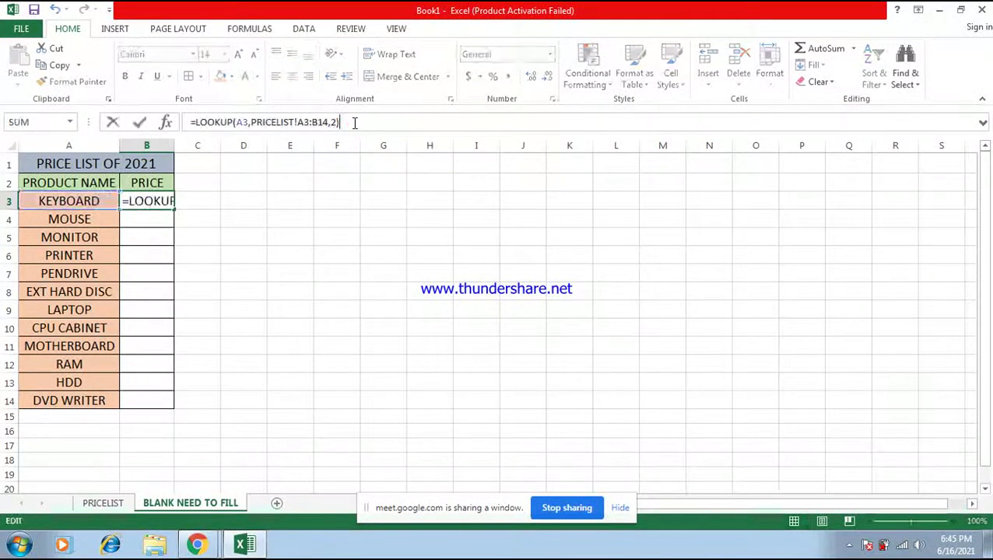
key("BackSpace")
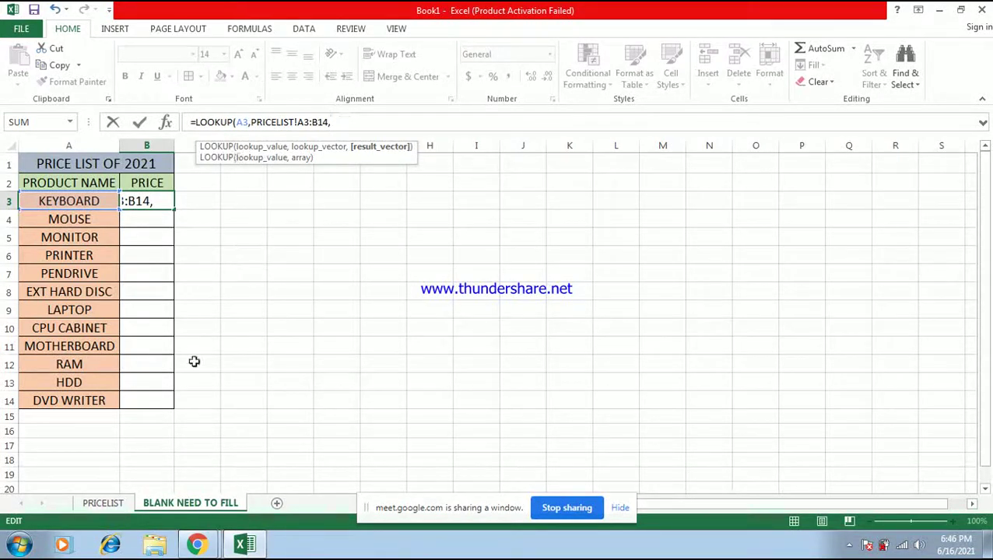
left_click(113, 503)
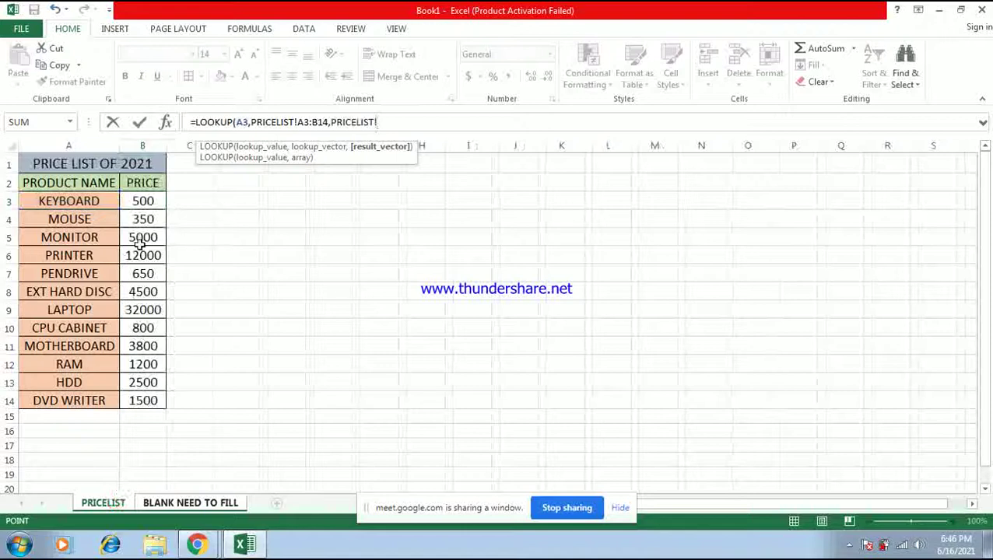
left_click_drag(141, 201, 141, 401)
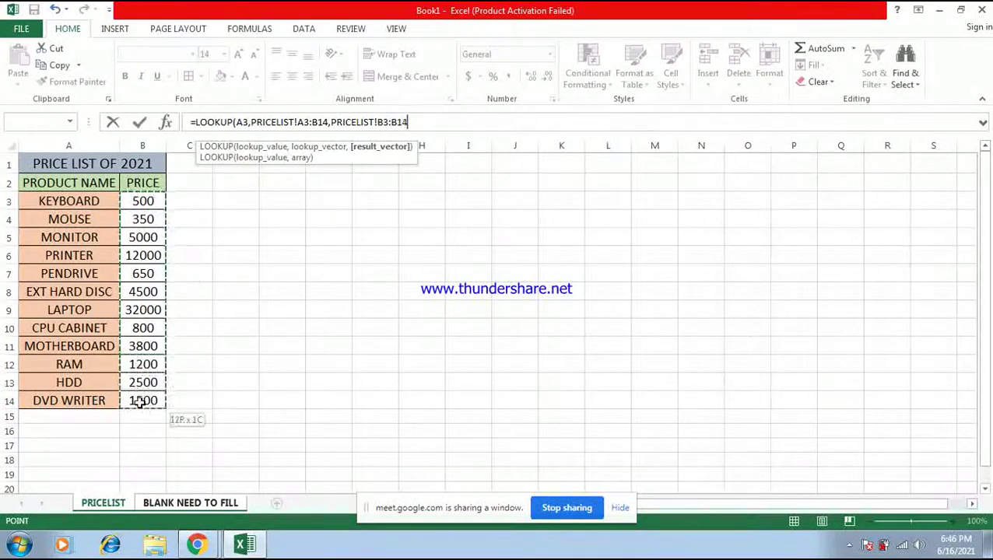
type(",")
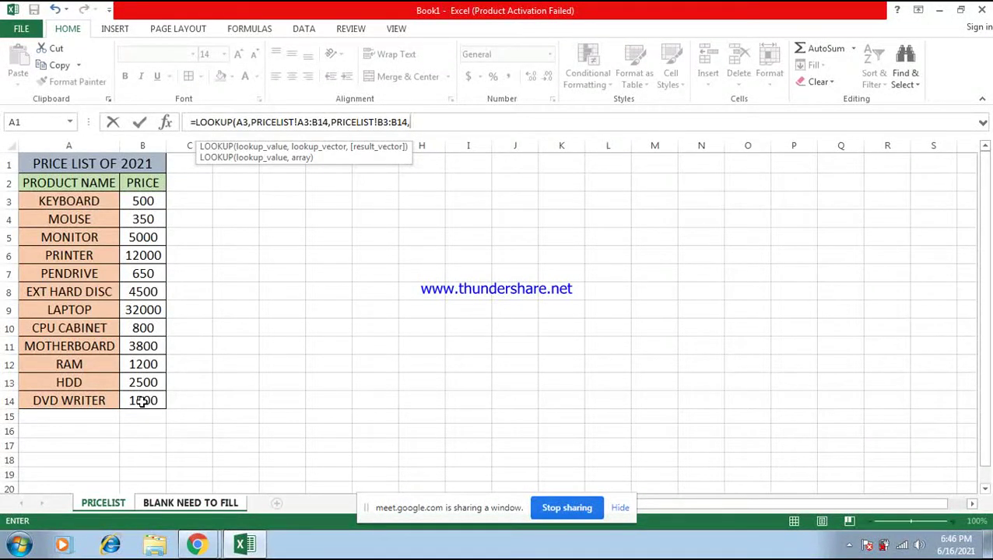
key("BackSpace")
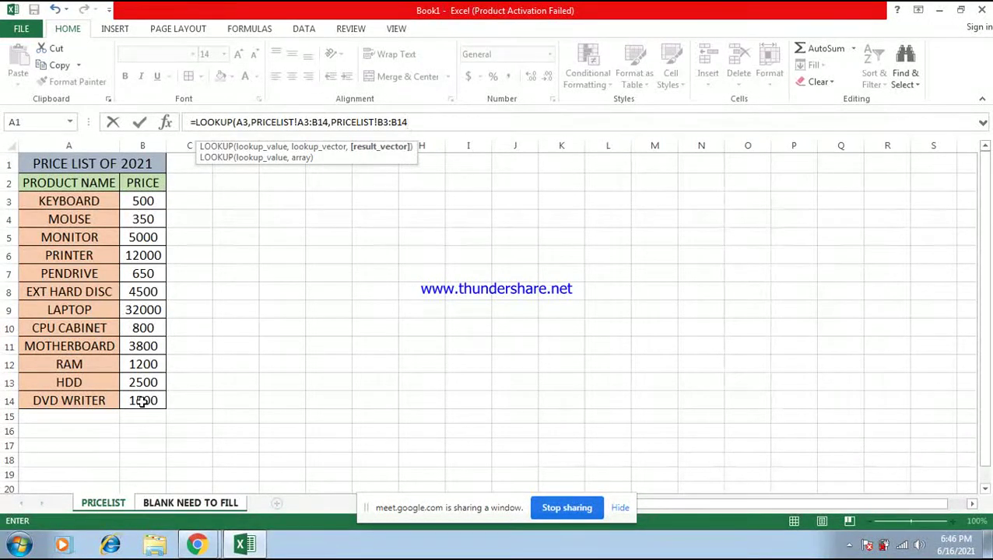
type(")")
key("Return")
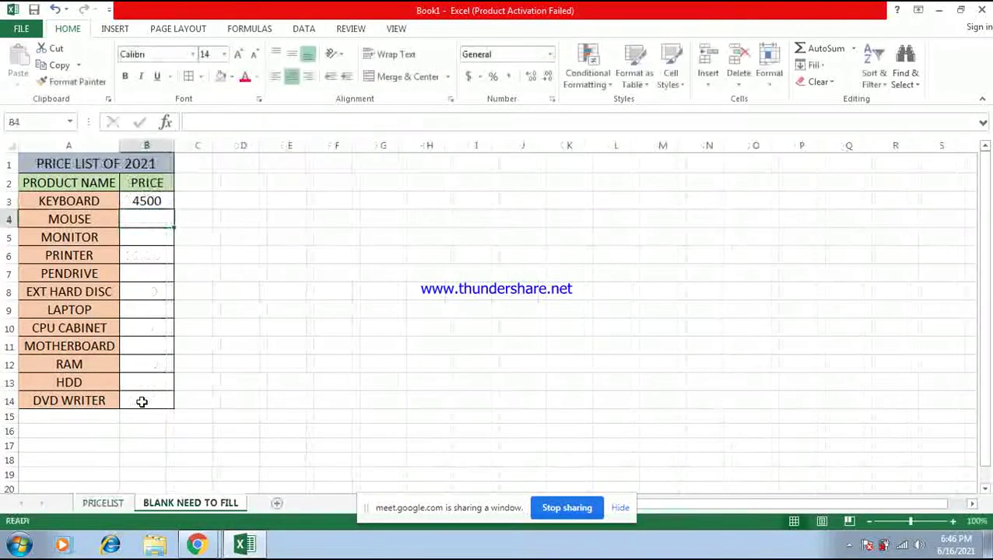
Step: Compare the 4500 result with PRICELIST, then erase B3's formula
left_click(103, 504)
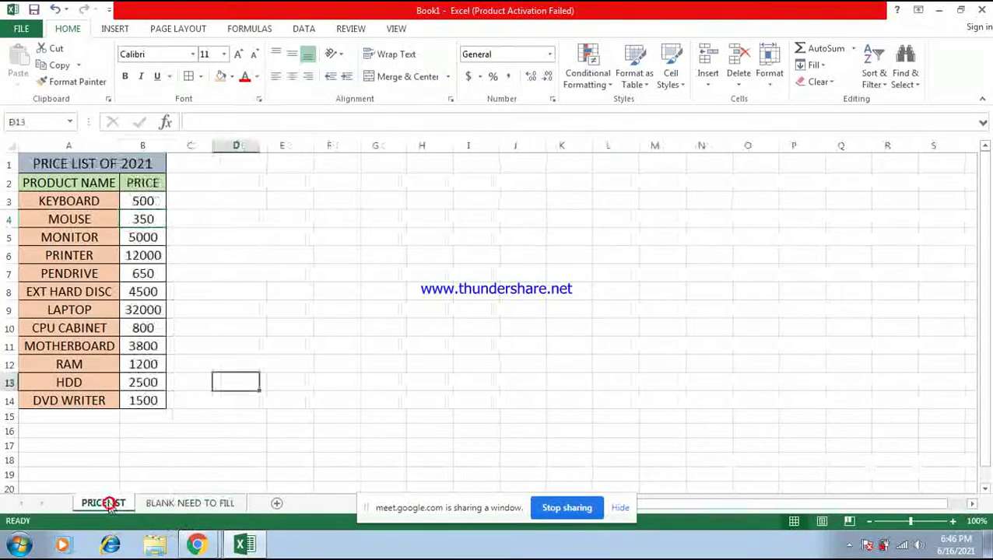
left_click(205, 504)
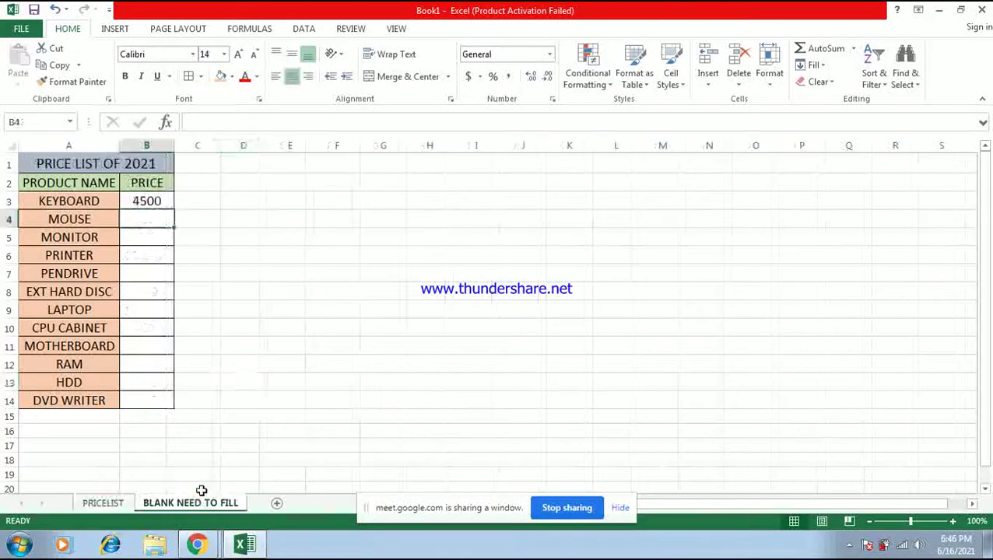
left_click(150, 201)
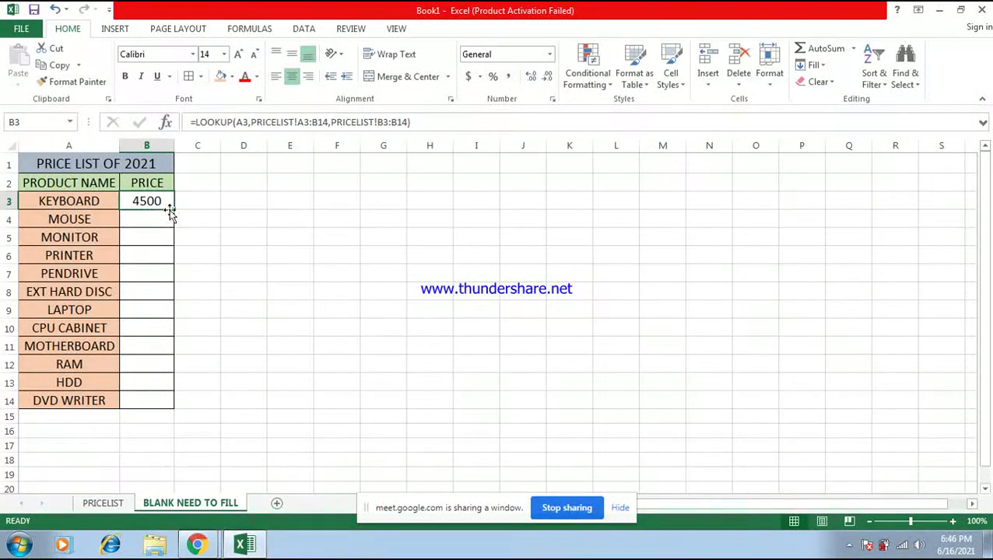
left_click(436, 123)
key("BackSpace")
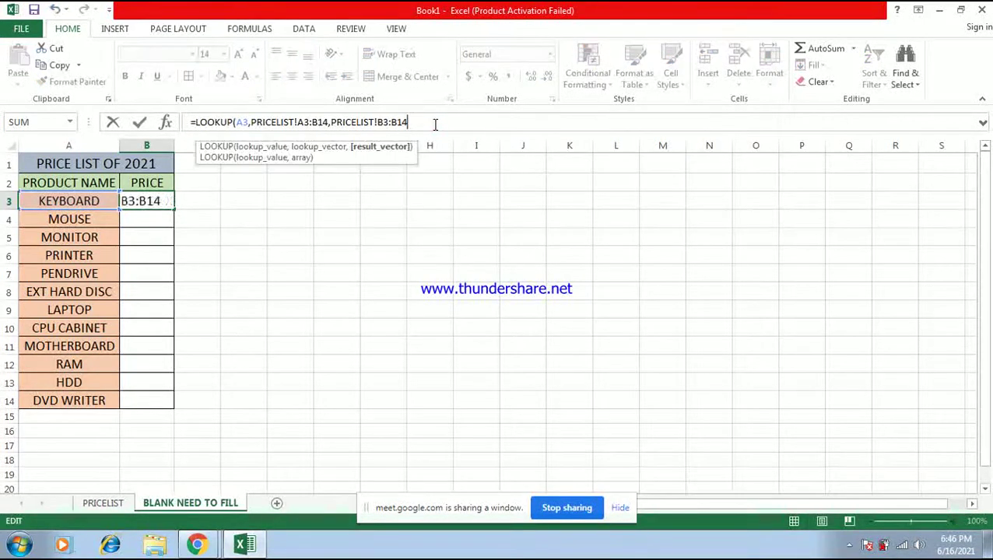
key("BackSpace")
key("BackSpace")
key("BackSpace")
key("BackSpace")
key("BackSpace")
key("BackSpace")
key("BackSpace")
key("BackSpace")
key("BackSpace")
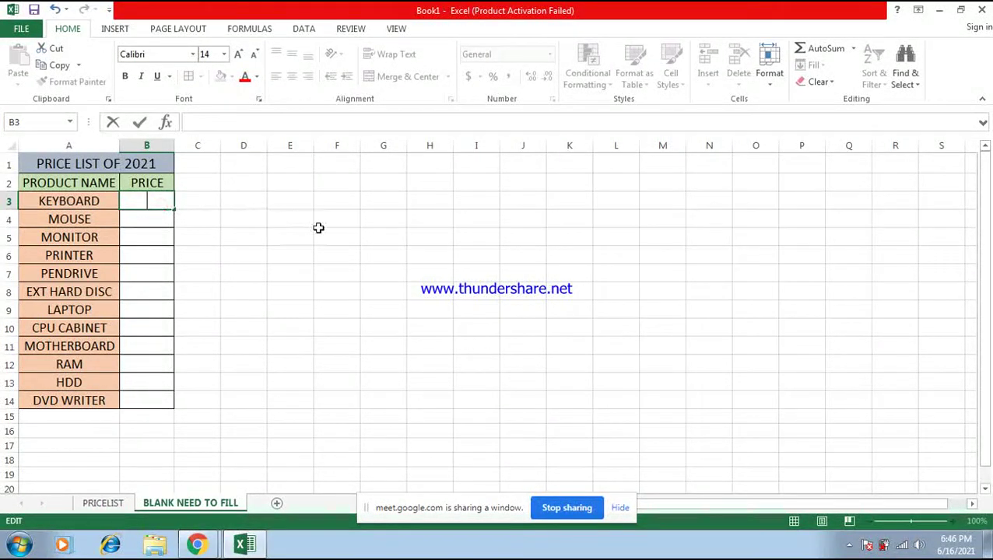
Step: Enter =VLOOKUP(A3,PRICELIST!A3:B14,2,FALSE) in B3, returning 500 for KEYBOARD
type("=")
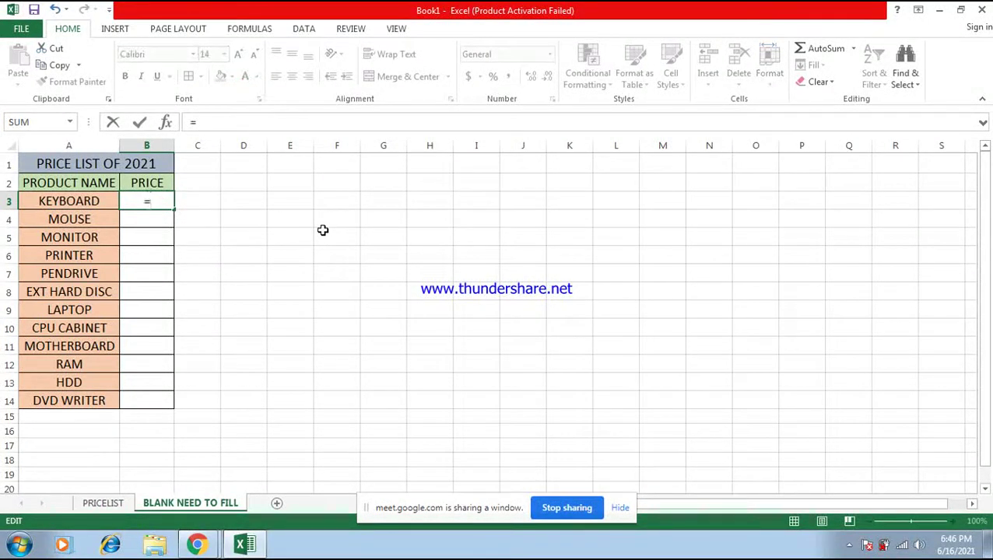
type("VLOOK")
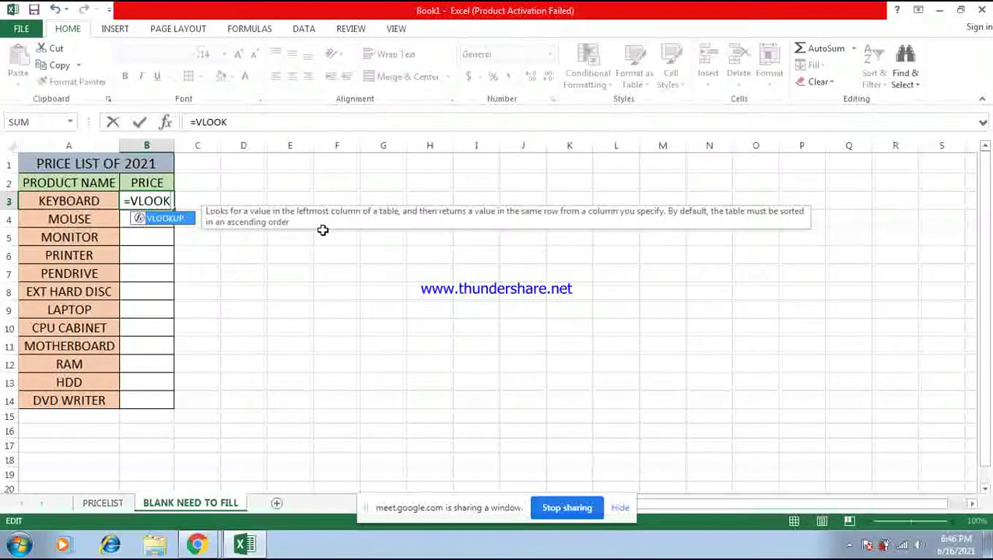
double_click(175, 220)
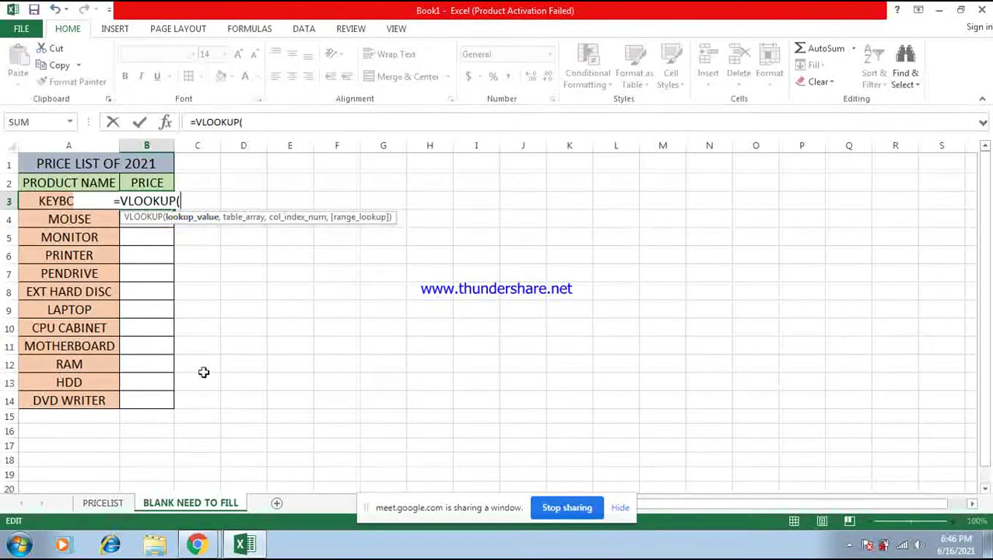
left_click(46, 202)
type(",")
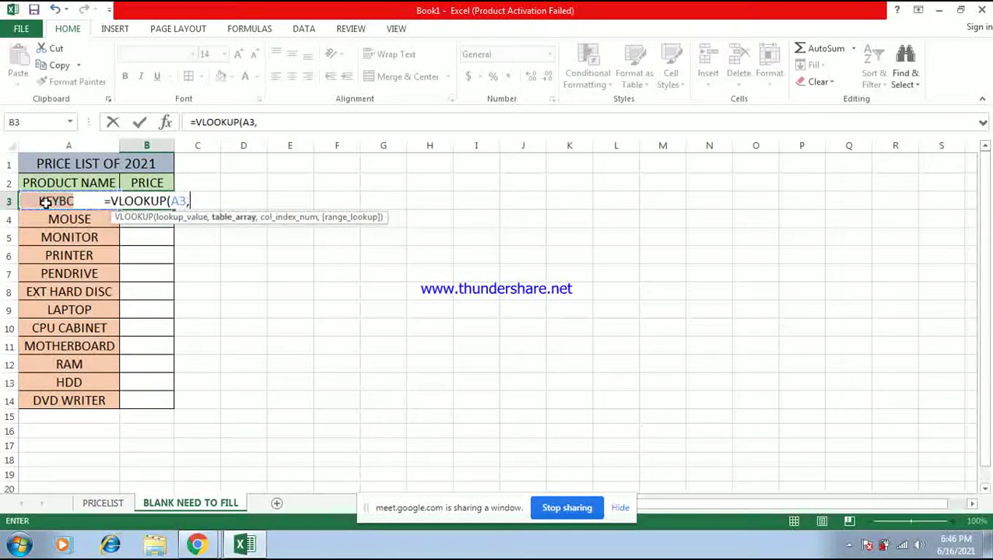
left_click(117, 504)
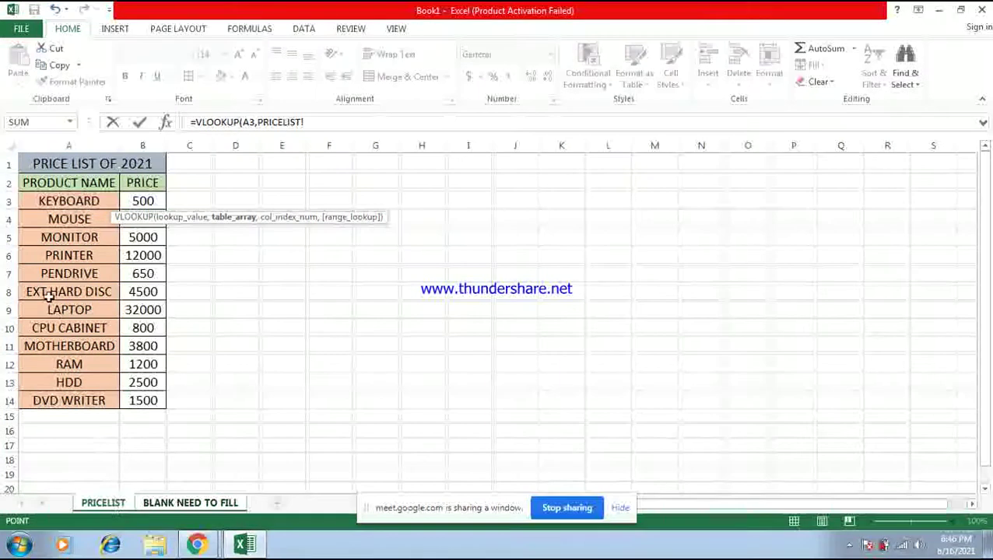
left_click(46, 201)
left_click_drag(99, 220, 148, 401)
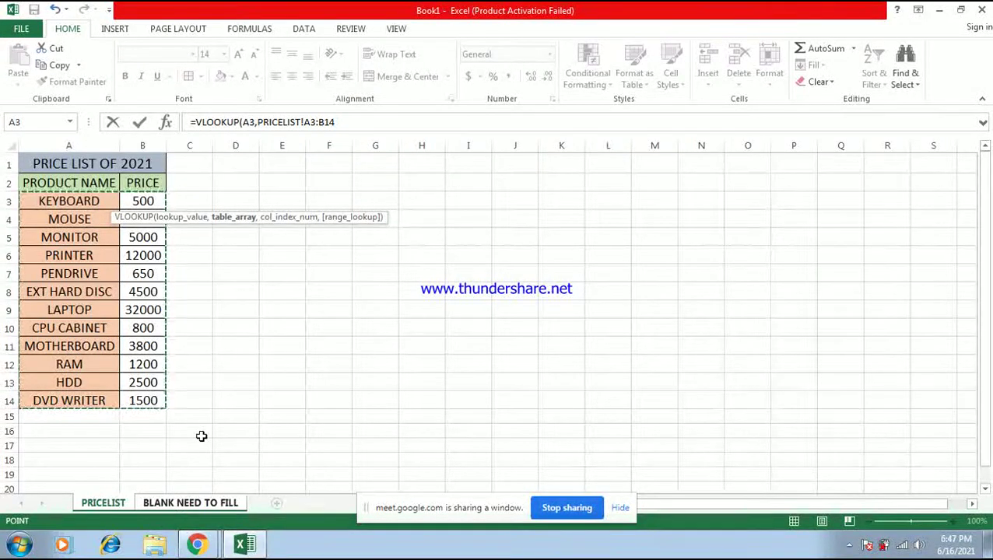
type(",")
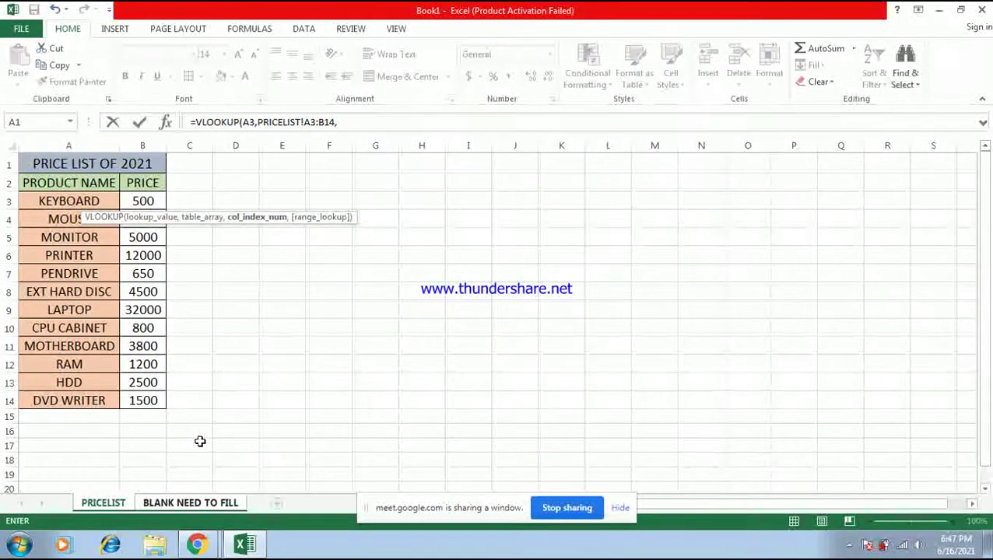
type("2,")
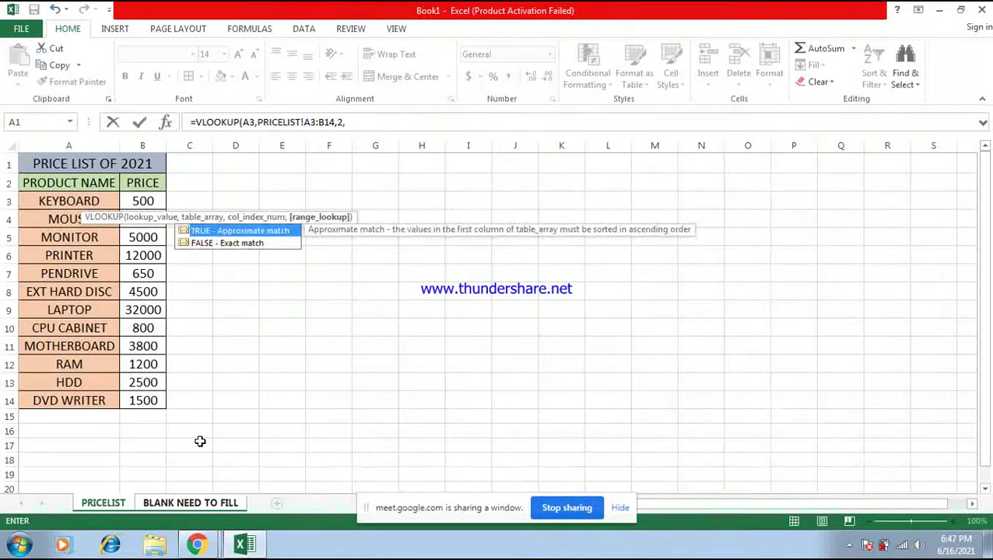
double_click(233, 243)
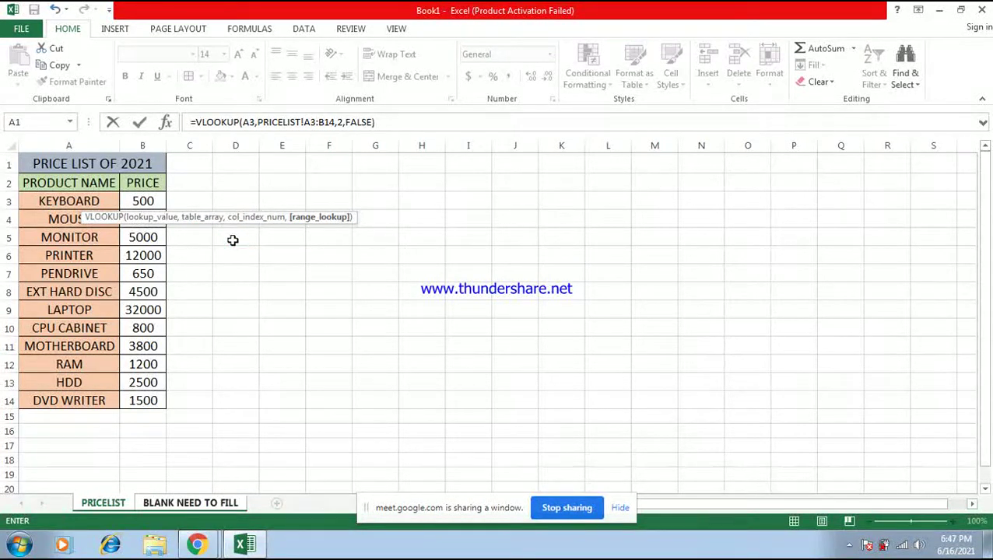
key("Return")
left_click(146, 202)
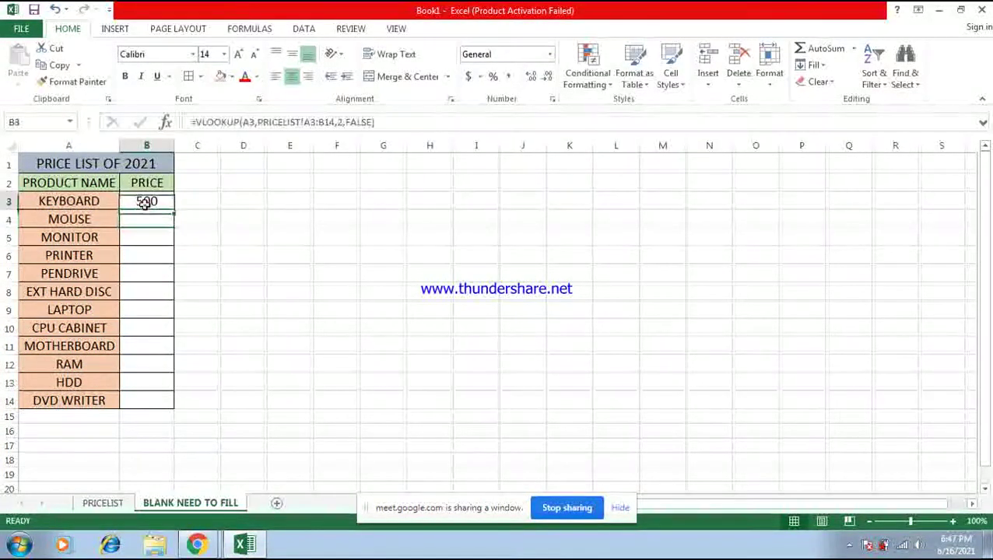
Step: Fill B3's VLOOKUP down to B14 and check the prices against PRICELIST
left_click_drag(173, 219, 172, 405)
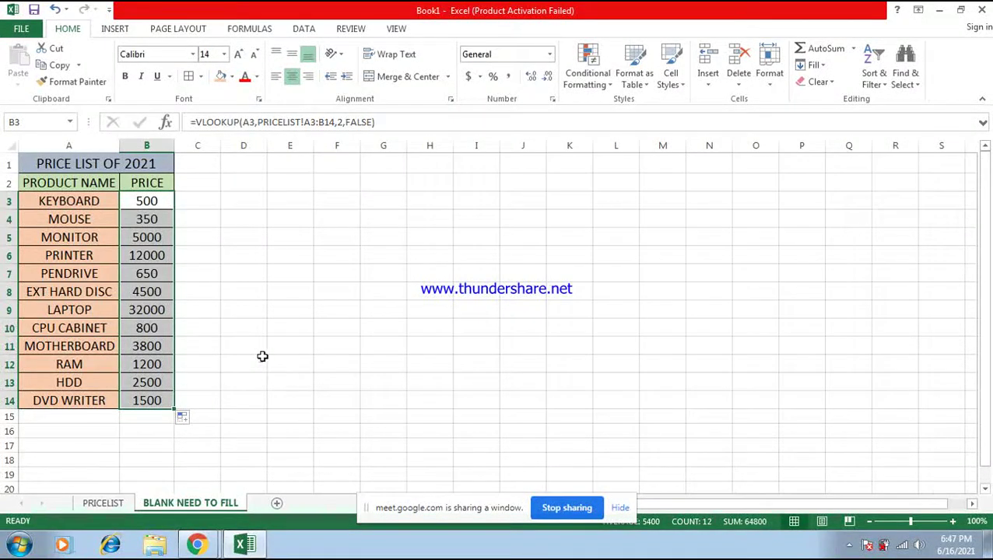
left_click(102, 503)
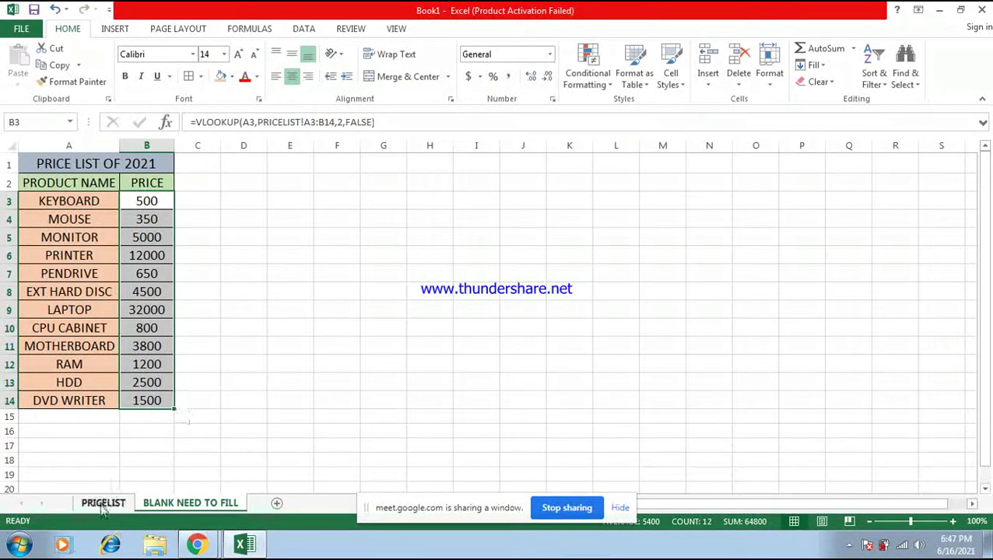
left_click(154, 505)
left_click(257, 413)
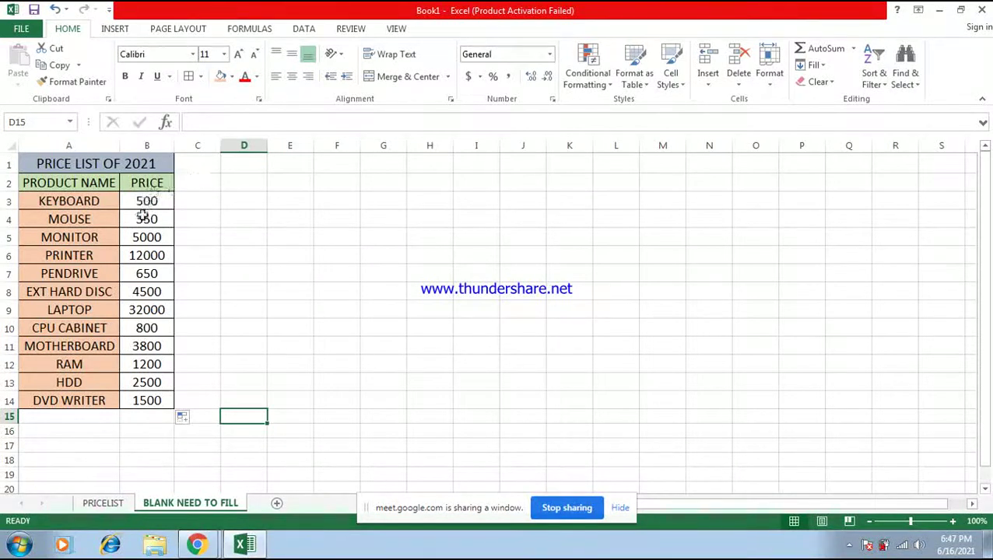
Step: Copy B3's VLOOKUP formula text from the formula bar
left_click(146, 204)
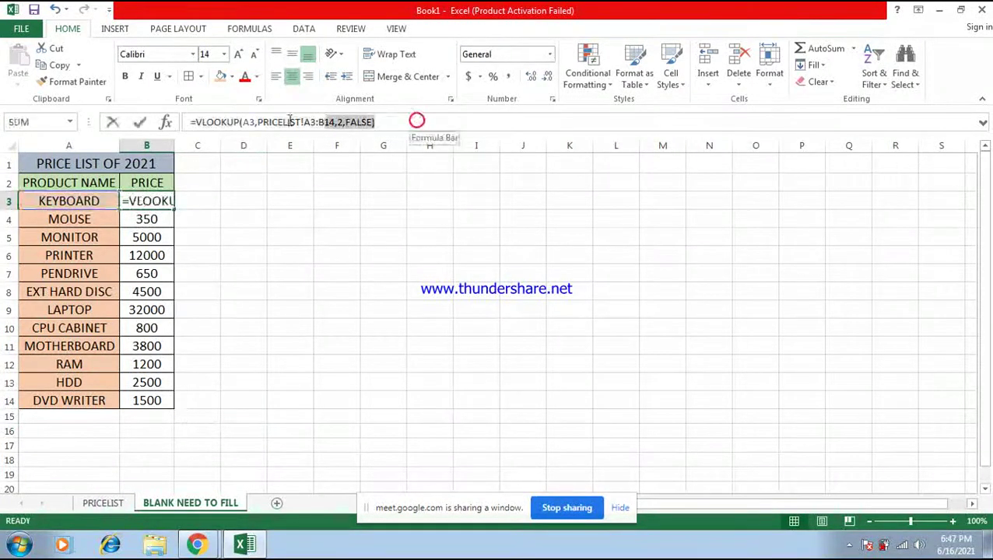
left_click_drag(419, 121, 190, 122)
right_click(192, 127)
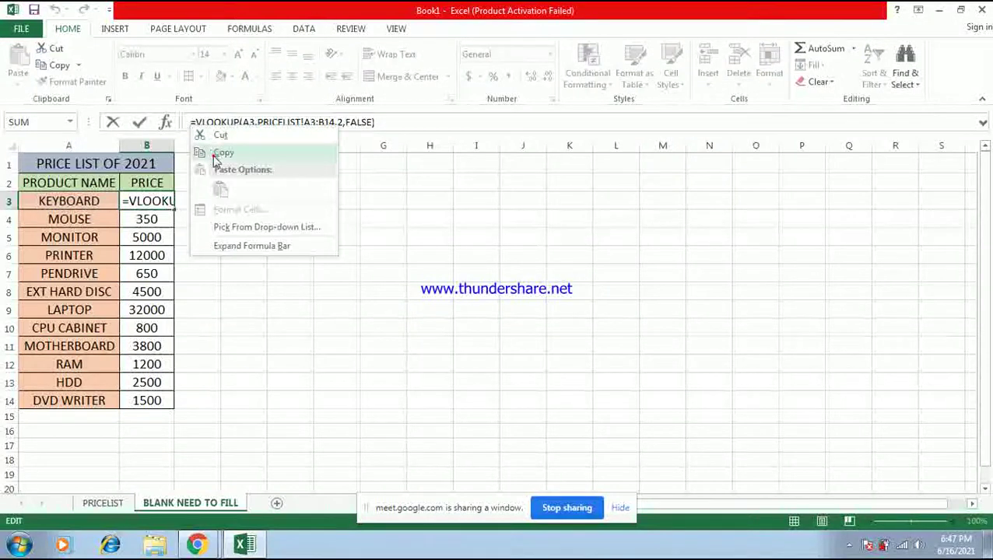
left_click(223, 152)
mouse_move(197, 544)
left_click(179, 475)
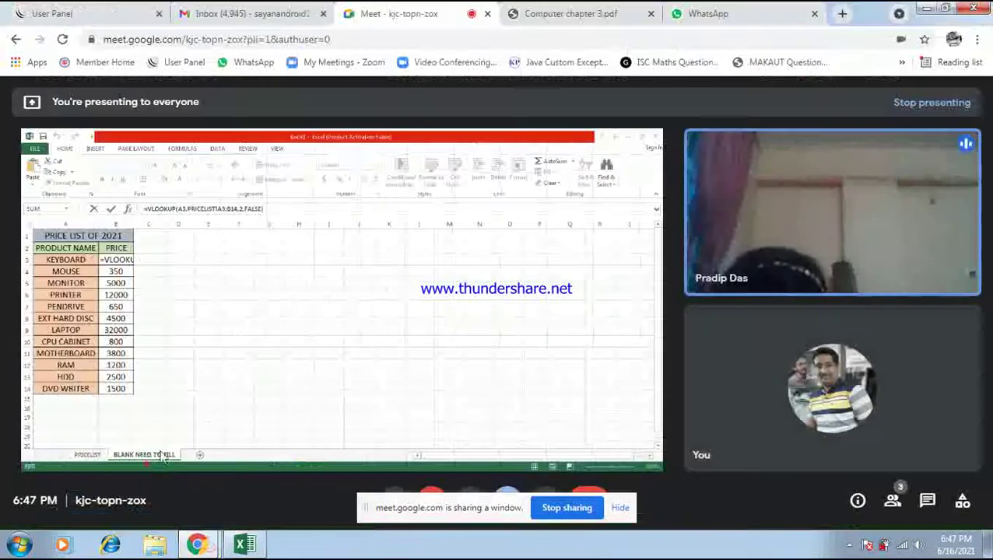
Step: Post =VLOOKUP(A3,PRICELIST!A3:B14,2,FALSE) in the Math & Computer CBSE-7 GC group, then return to Excel
left_click(724, 14)
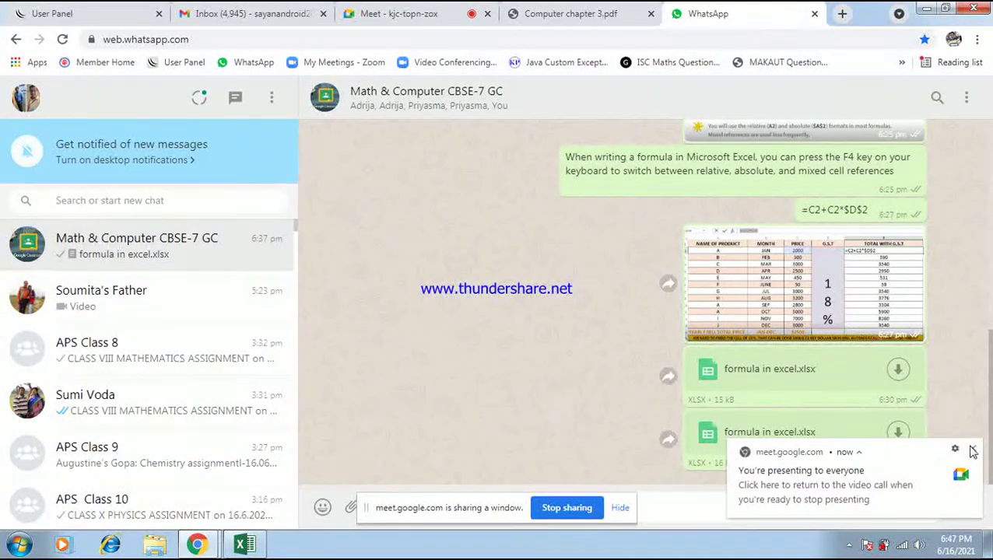
left_click(972, 449)
left_click(620, 508)
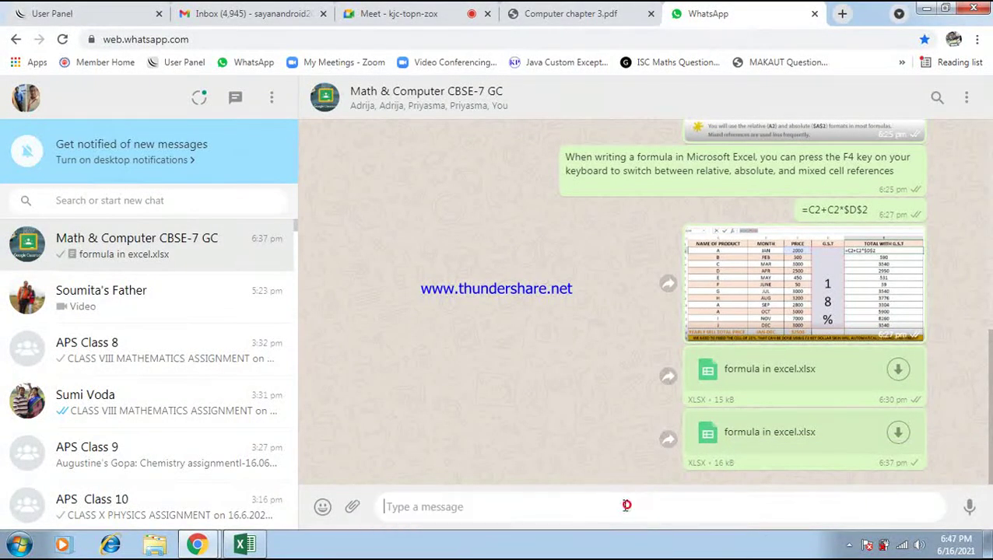
key("ctrl+v")
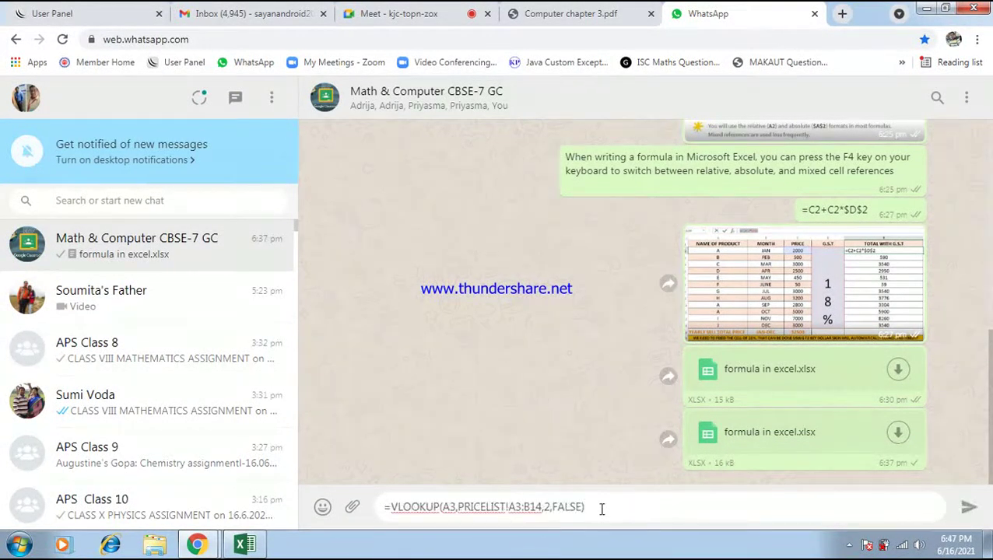
key("Return")
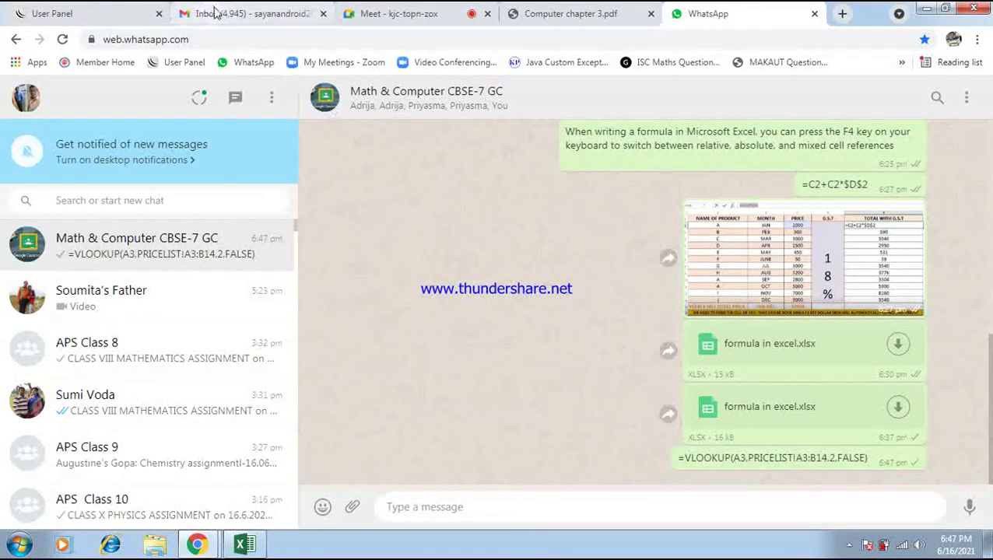
left_click(243, 545)
left_click(93, 490)
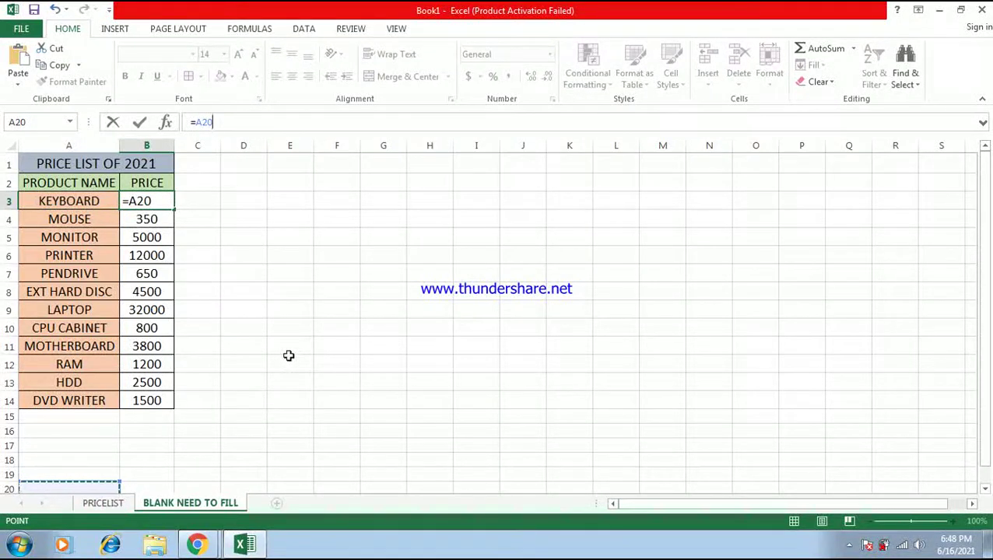
Step: Clear B3 and refill it with B4's VLOOKUP formula so KEYBOARD shows 500
key("BackSpace")
key("BackSpace")
key("BackSpace")
key("BackSpace")
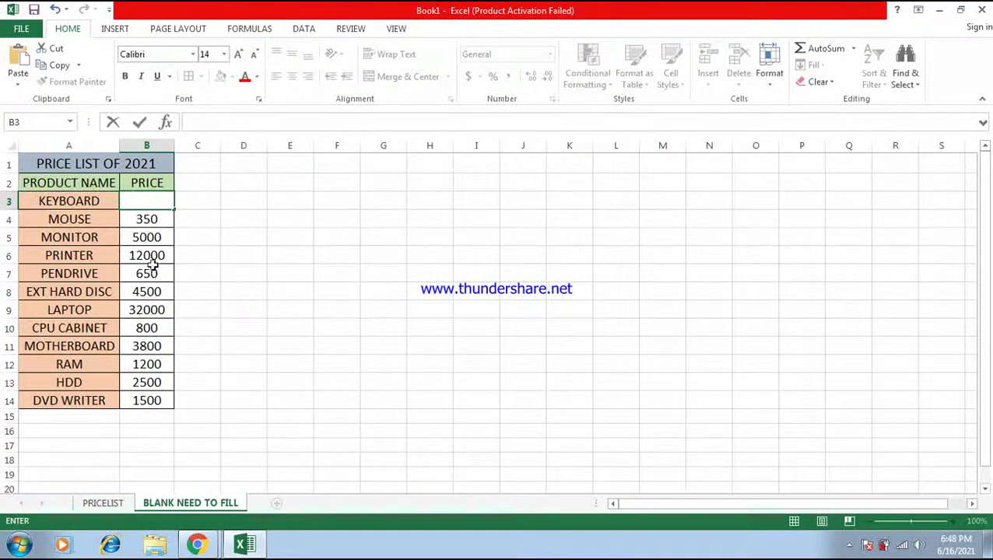
left_click(147, 221)
left_click_drag(172, 228, 172, 200)
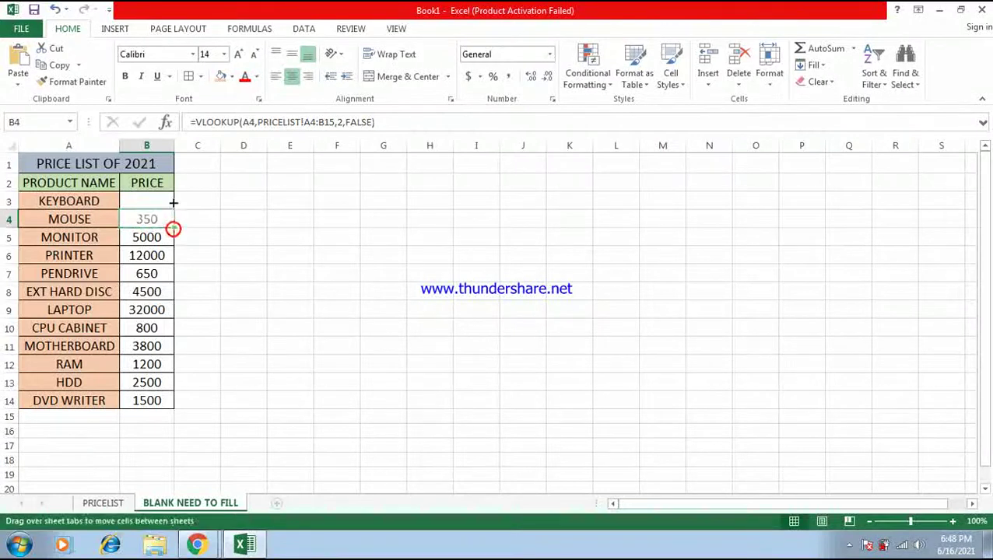
left_click(223, 221)
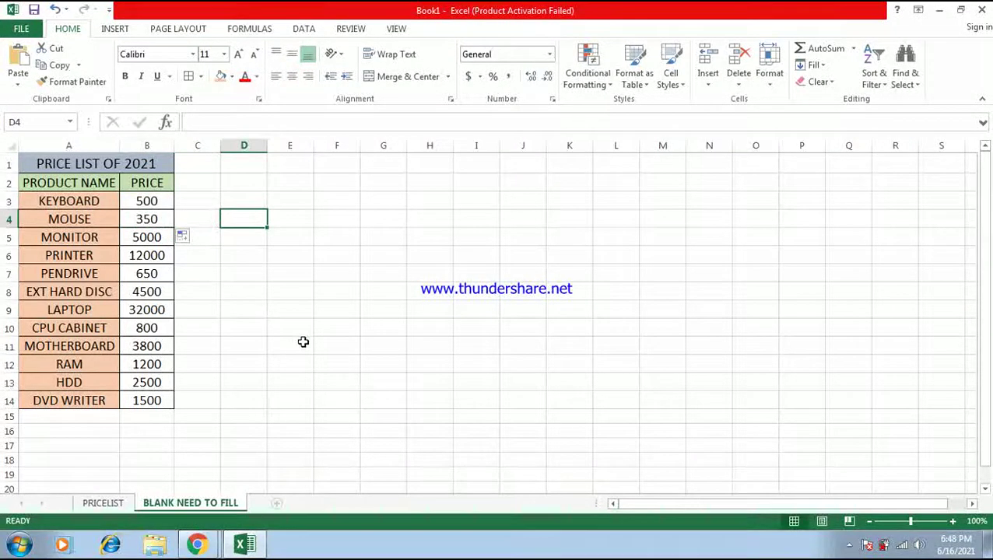
left_click(137, 200)
Step: Check the PRICELIST sheet, then frame a full-window Lightshot capture of the BLANK NEED TO FILL sheet
left_click(112, 503)
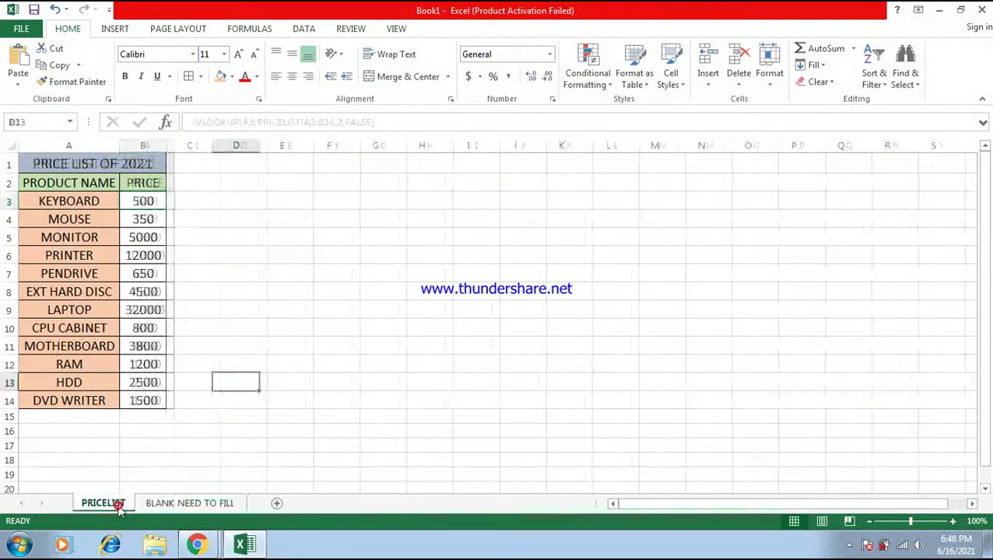
left_click(408, 360)
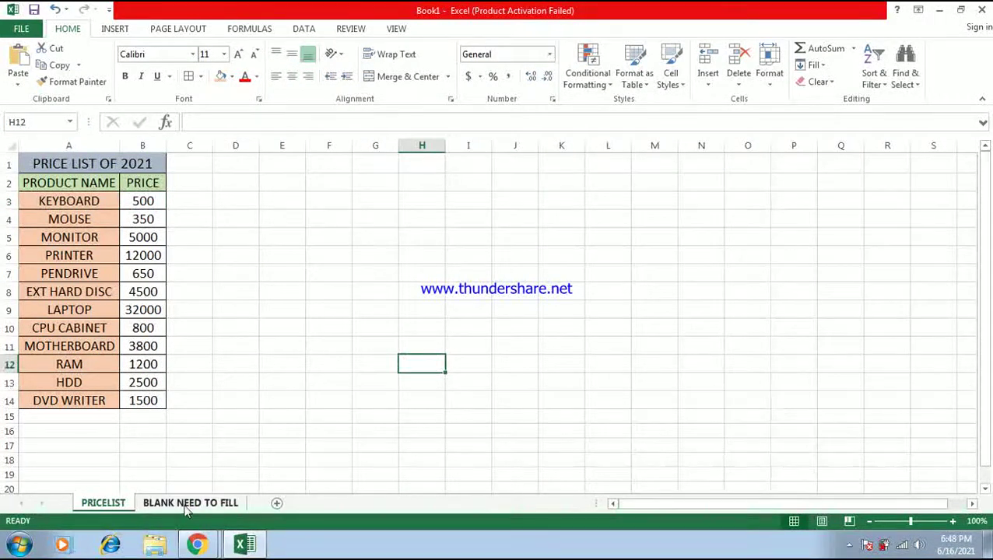
left_click(222, 503)
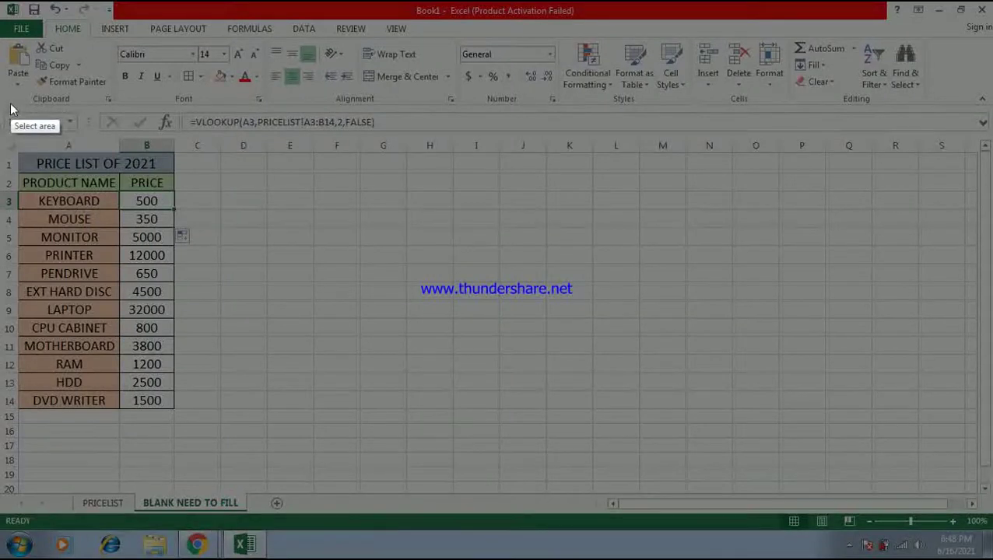
mouse_move(4, 7)
left_mouse_down()
mouse_move(448, 517)
mouse_move(990, 557)
left_mouse_up()
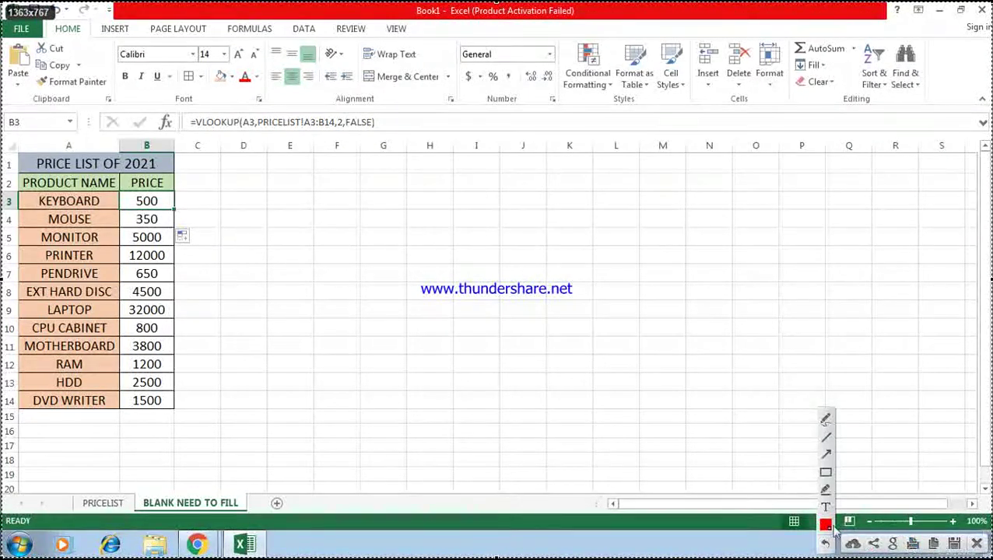
Step: Post the Excel price-table screenshot in the class group chat, then open the screen recorder
left_click(933, 544)
mouse_move(197, 545)
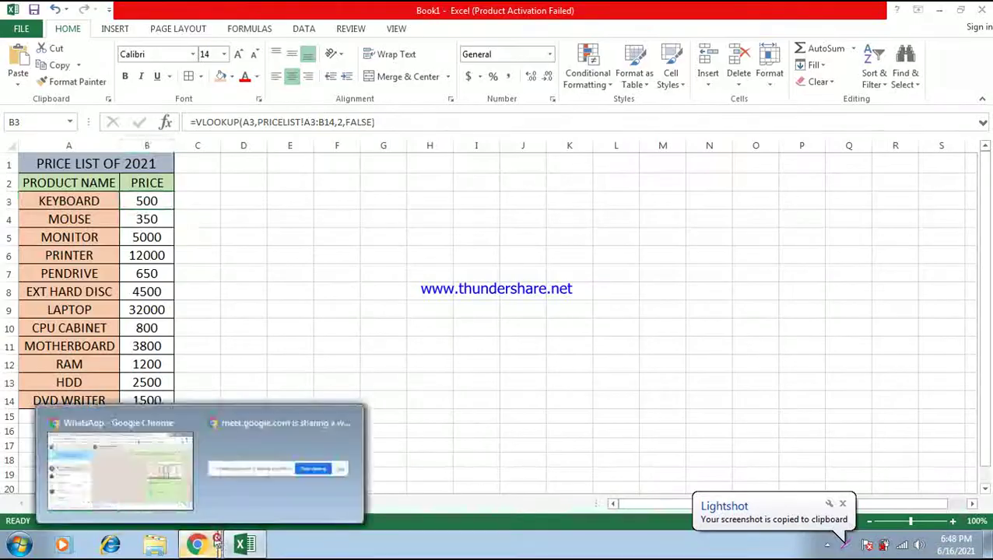
left_click(168, 495)
left_click(610, 507)
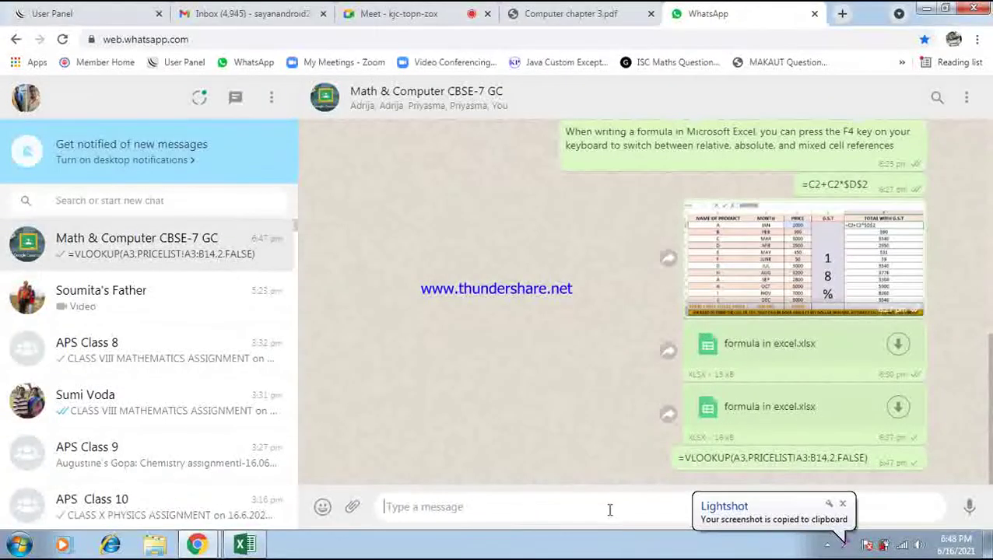
key("ctrl+v")
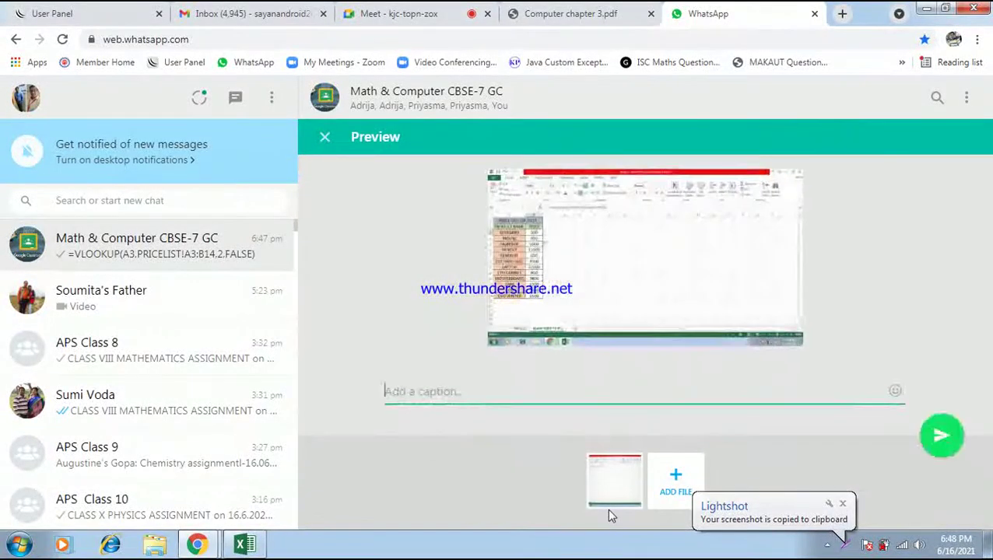
key("Return")
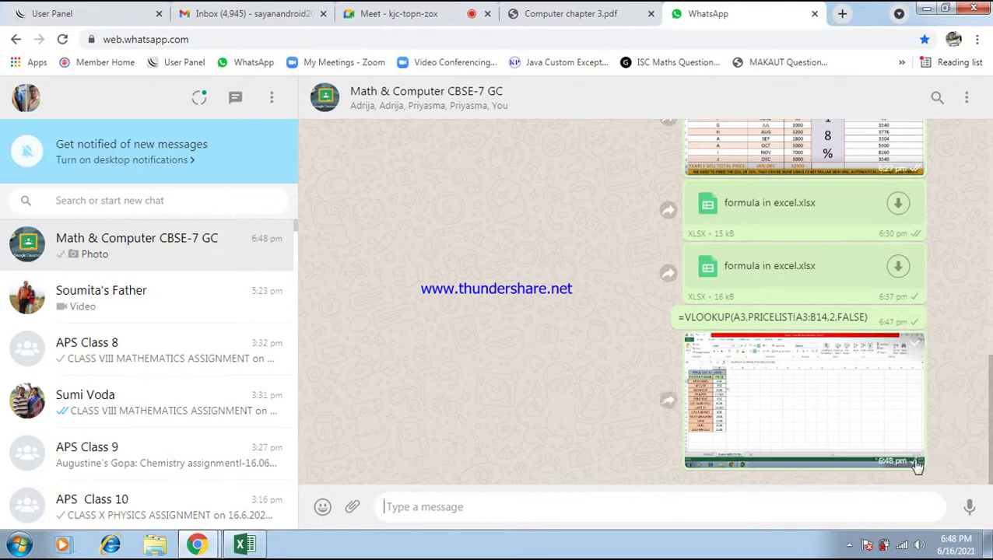
left_click(849, 546)
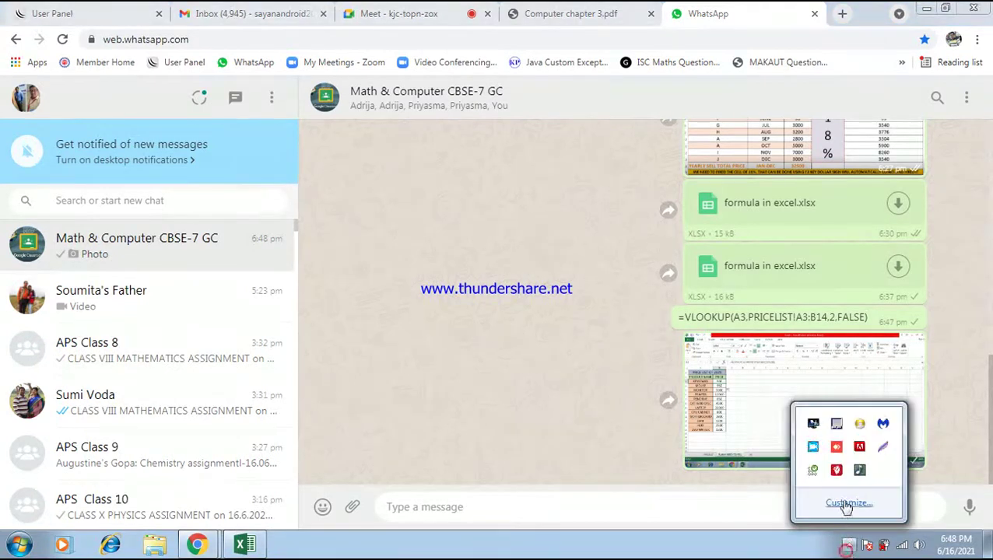
left_click(813, 446)
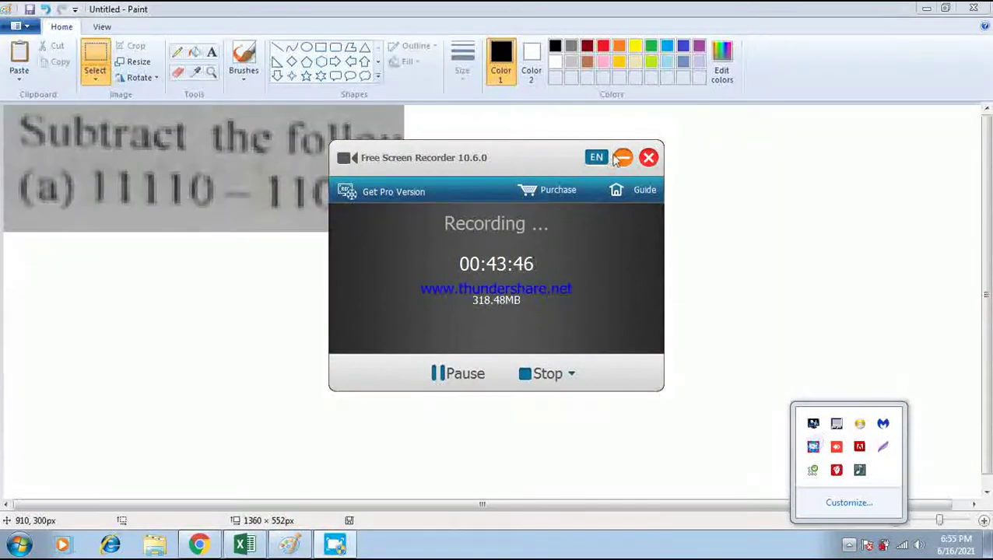
Step: Present the Untitled - Paint window to the Google Meet call as a single shared window
left_click(623, 157)
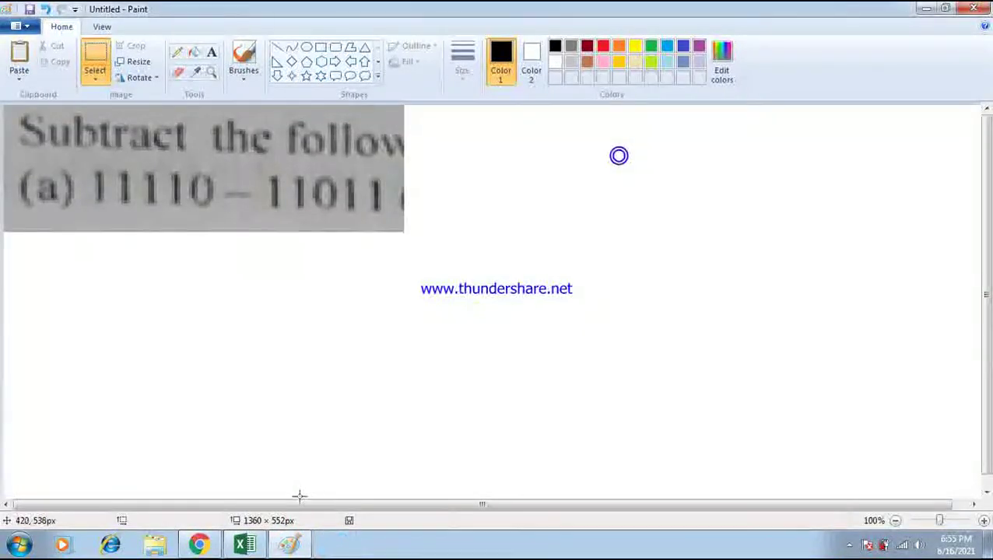
left_click(222, 546)
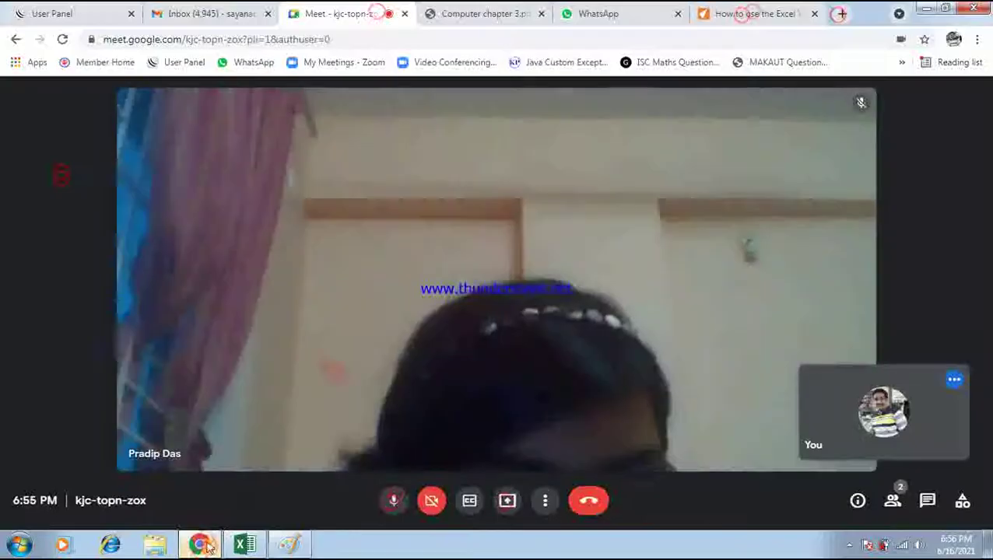
left_click(505, 501)
left_click(548, 424)
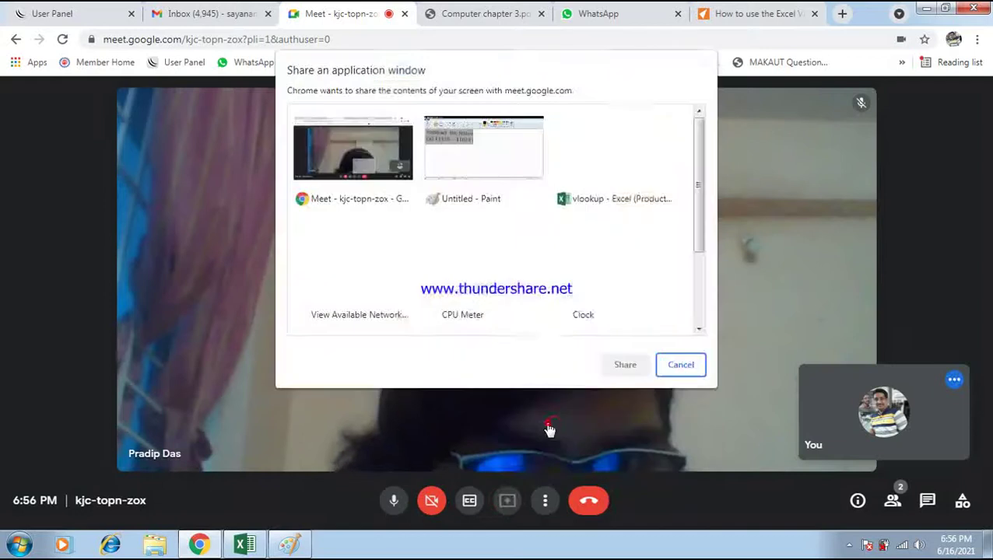
left_click(477, 160)
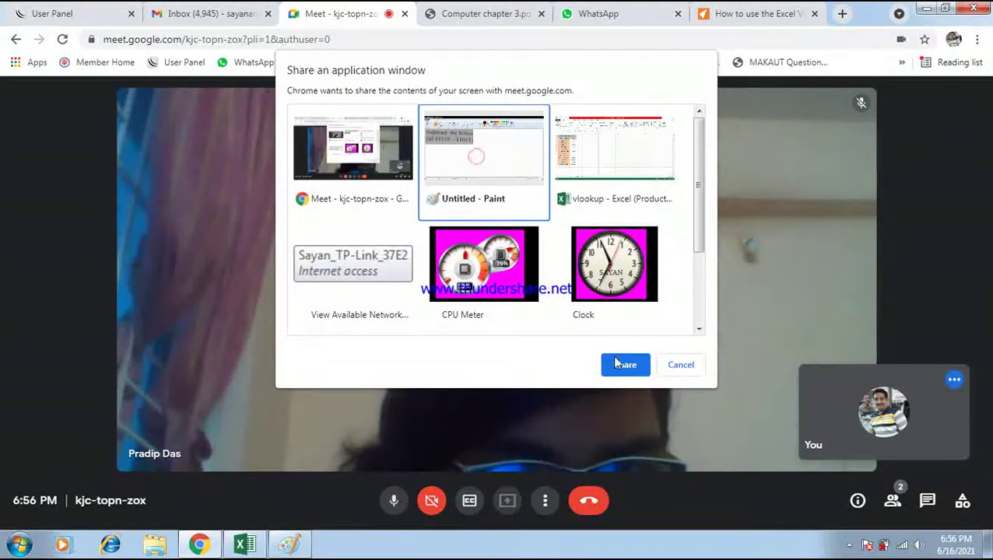
left_click(625, 364)
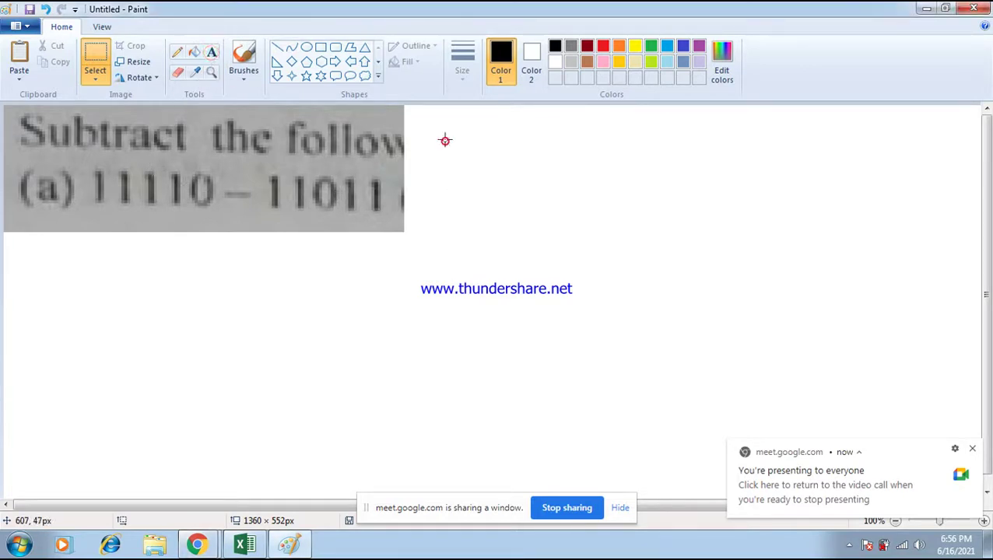
Step: Type 11110 with 11011 beneath it in a text box right of the question
left_click_drag(450, 146, 798, 310)
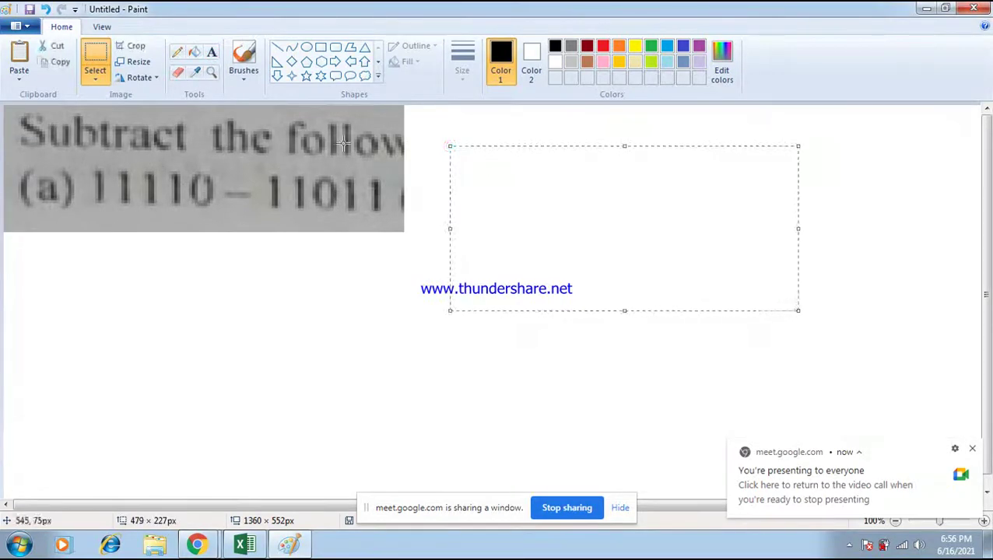
left_click(211, 52)
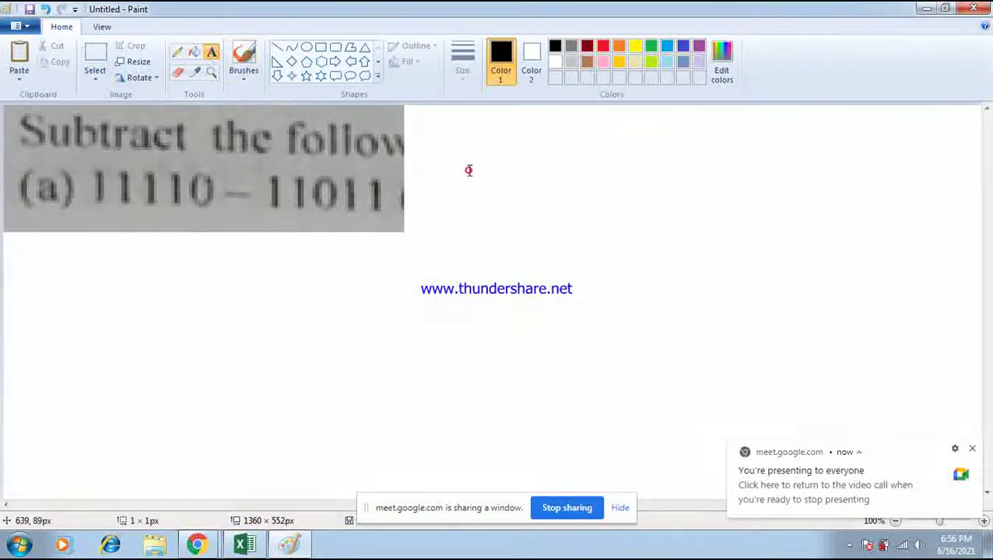
left_click(469, 170)
left_click_drag(645, 181, 854, 354)
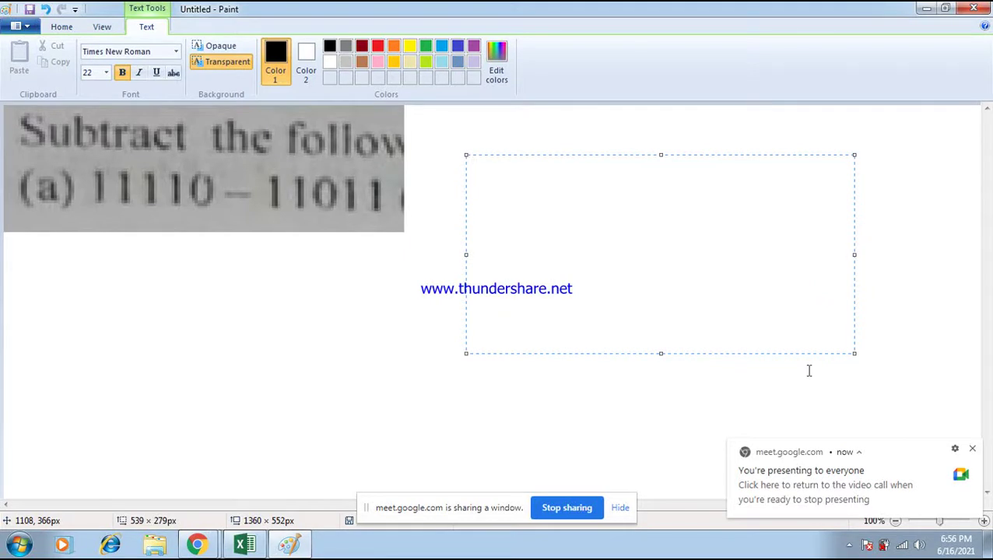
type("11110")
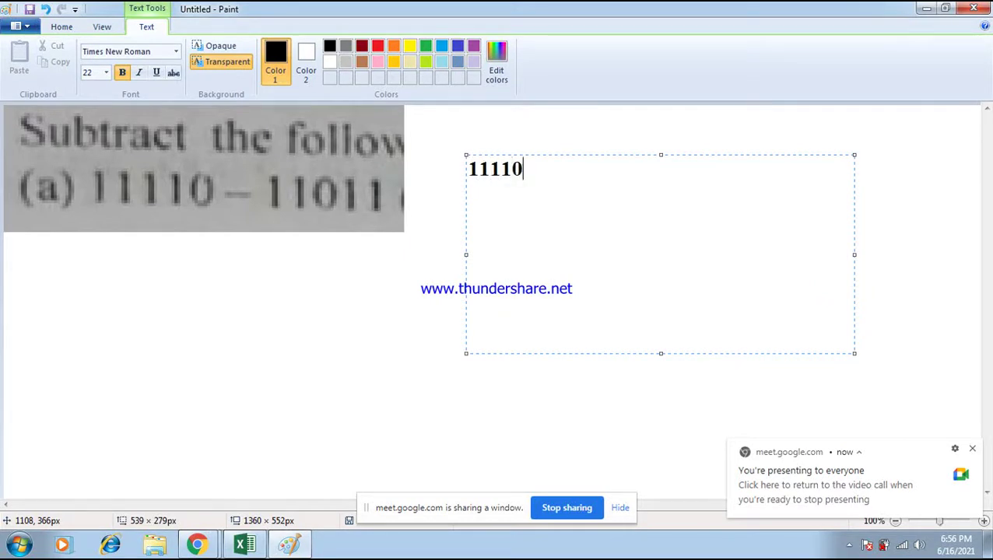
key("Return")
type("110")
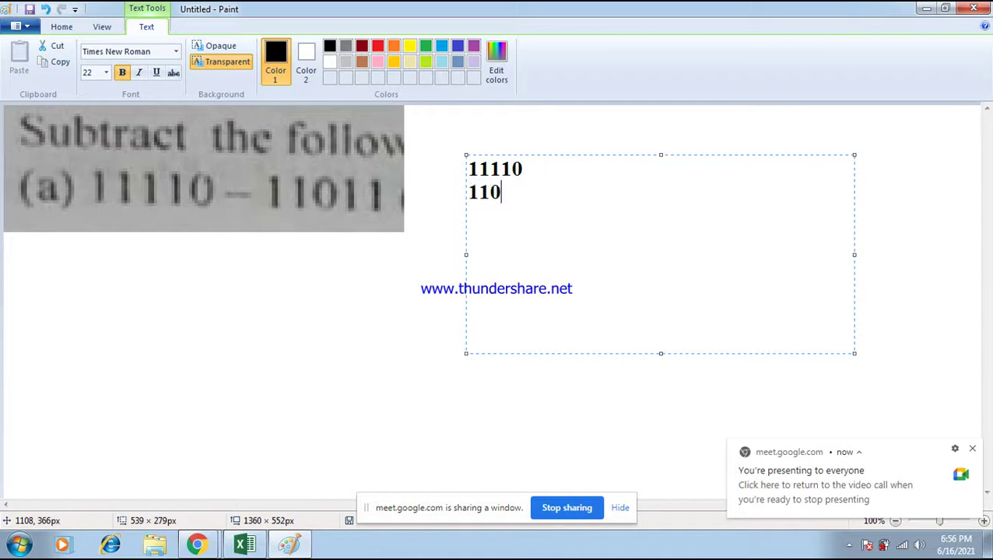
type("11")
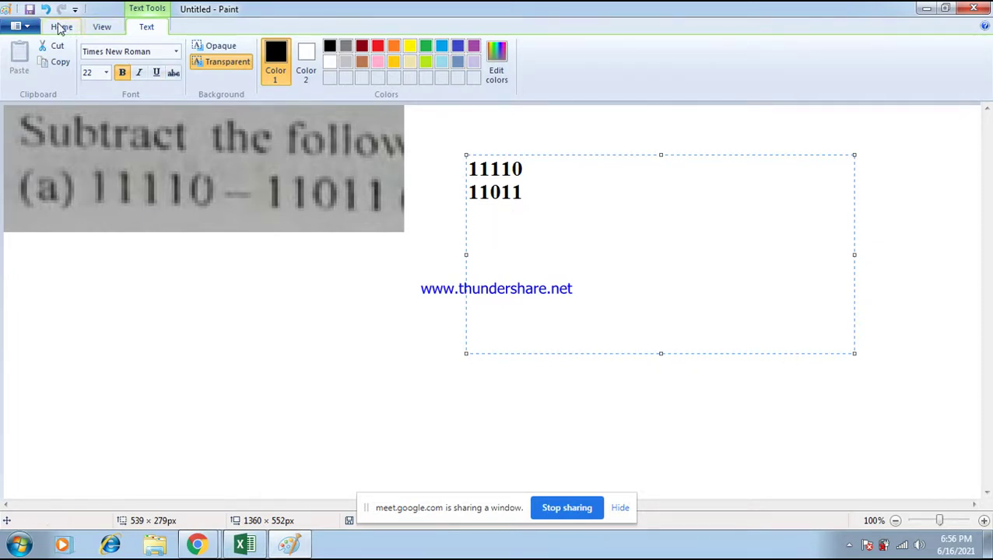
left_click(62, 27)
left_click(277, 47)
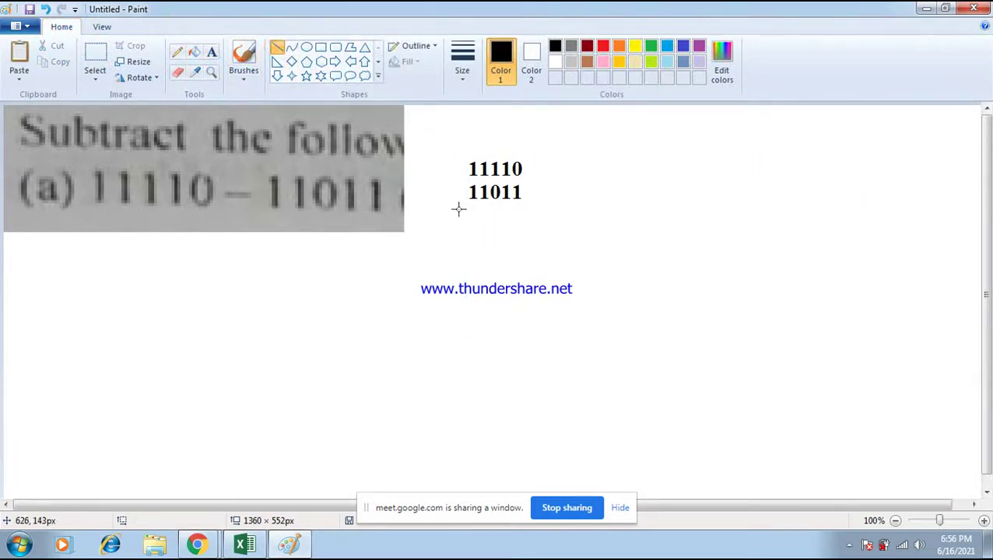
Step: Draw the answer line under 11011 and a minus sign to its left
left_click_drag(458, 209, 557, 209)
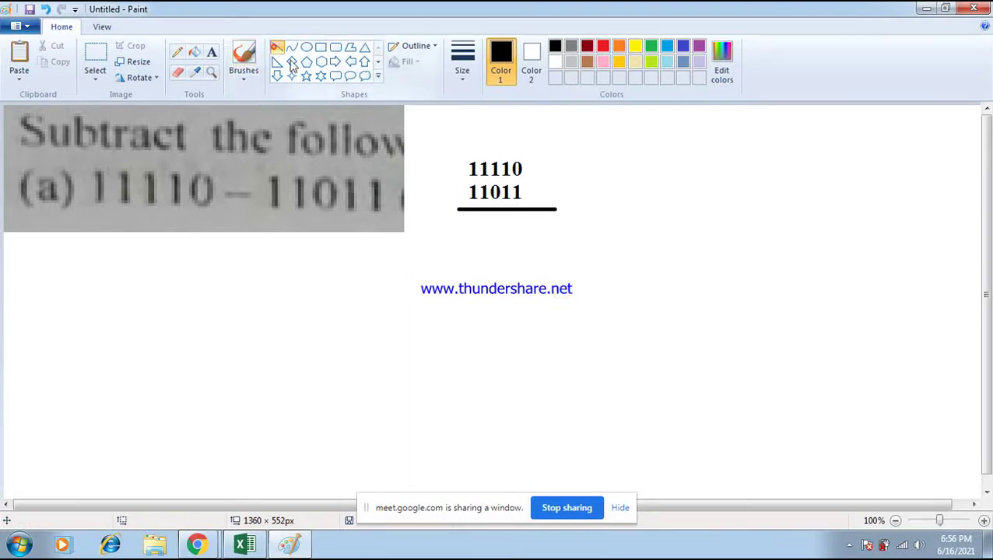
left_click_drag(442, 191, 456, 190)
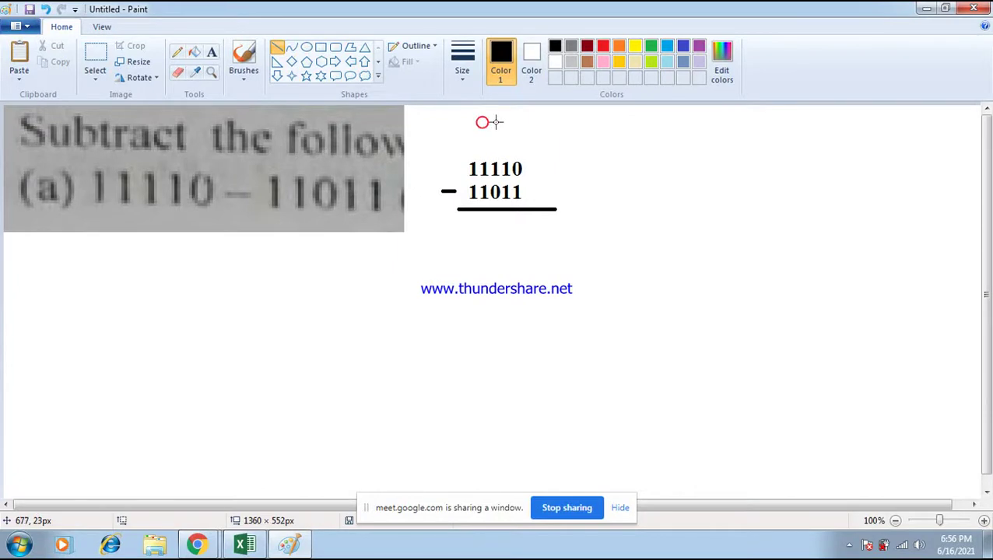
left_click(212, 52)
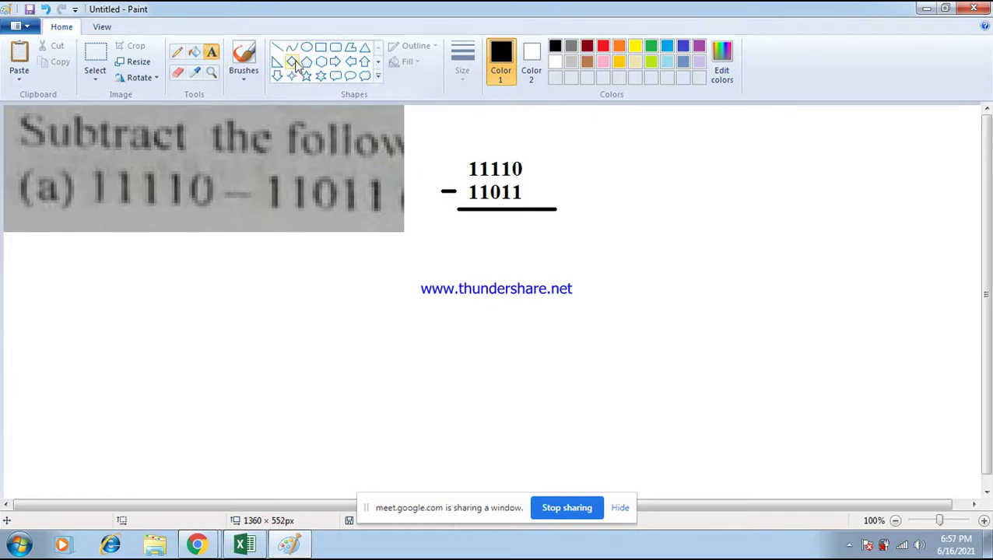
left_click(321, 51)
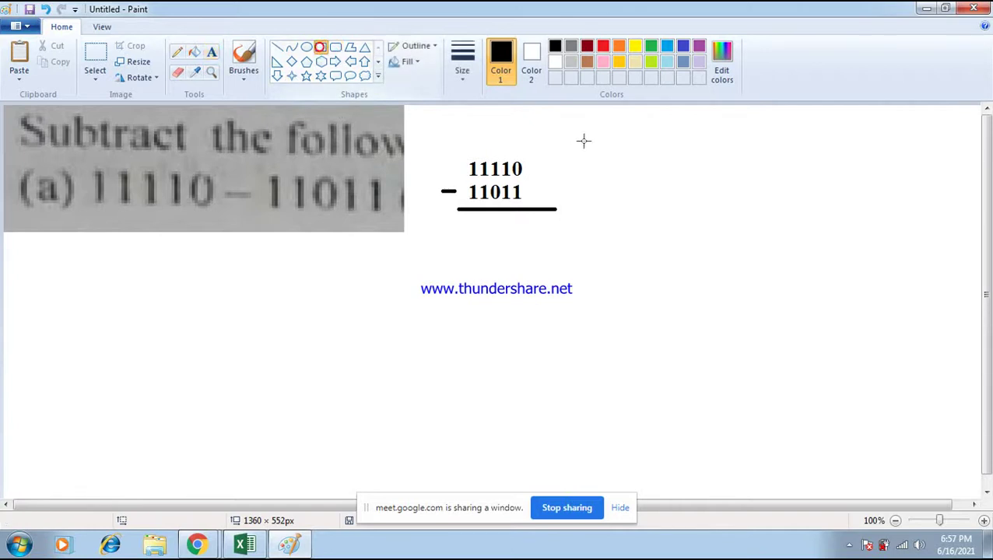
Step: Draw a box right of the subtraction and divide it with two horizontal lines
left_click_drag(645, 125, 807, 231)
left_click(277, 48)
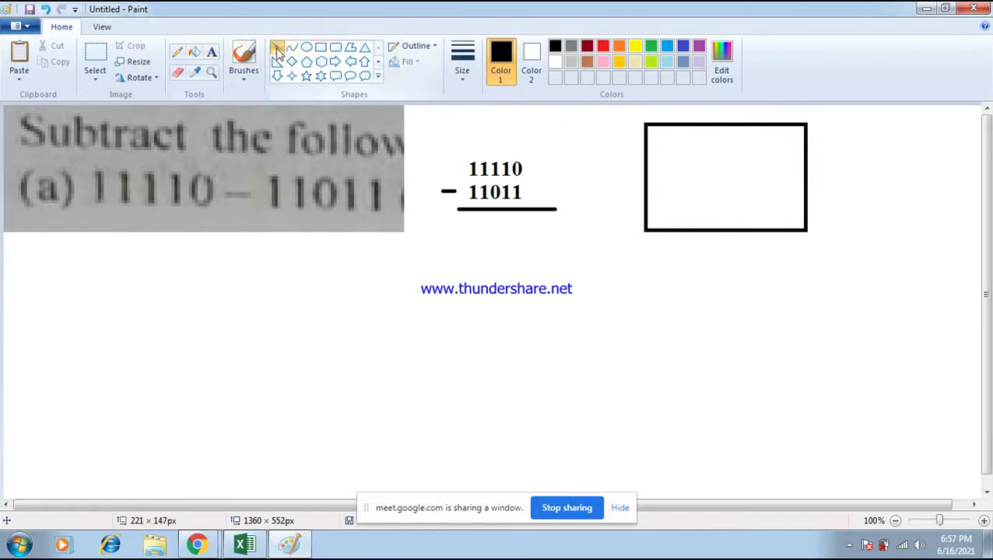
left_click_drag(646, 159, 806, 159)
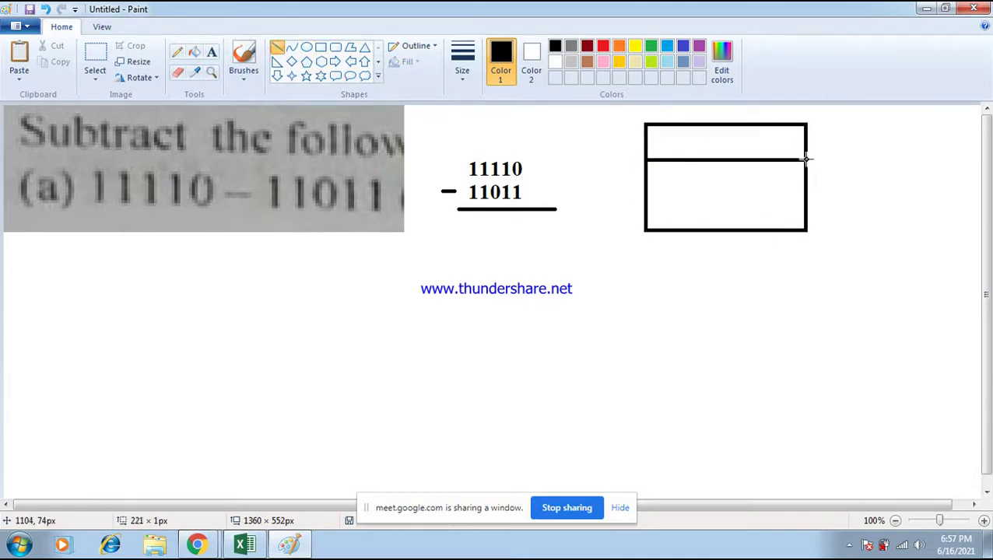
left_click_drag(646, 199, 813, 198)
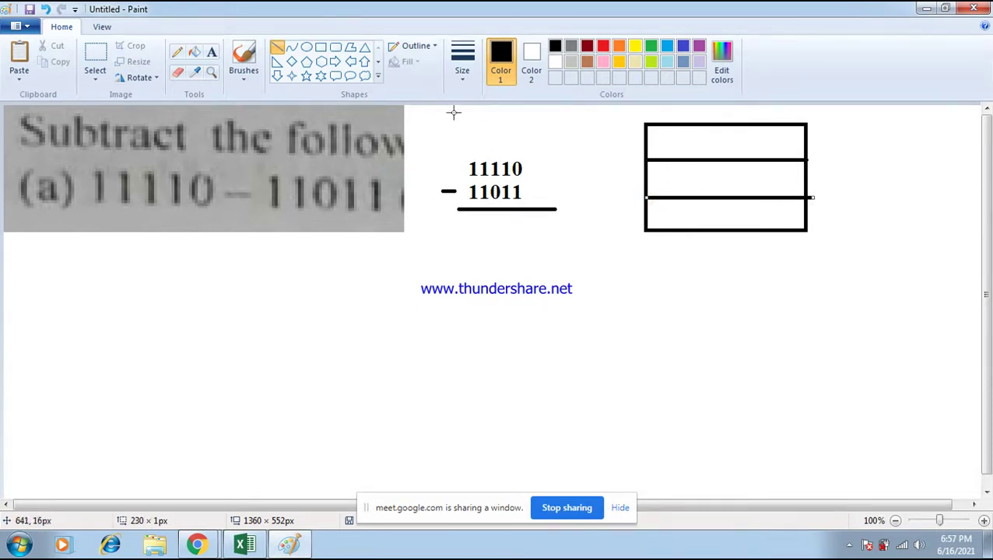
Step: Add a fourth row beneath the box and split the table into two columns
left_click(320, 48)
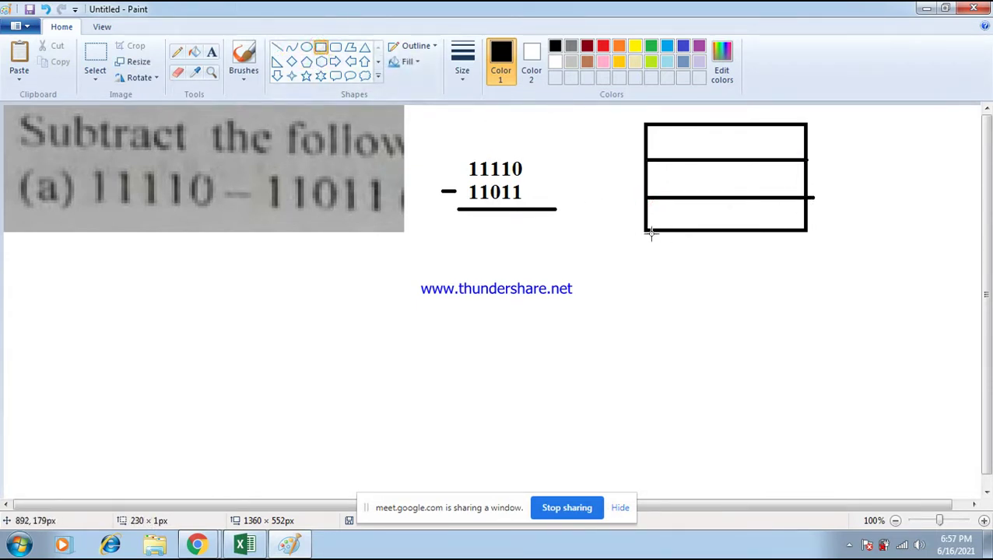
left_click_drag(649, 232, 803, 252)
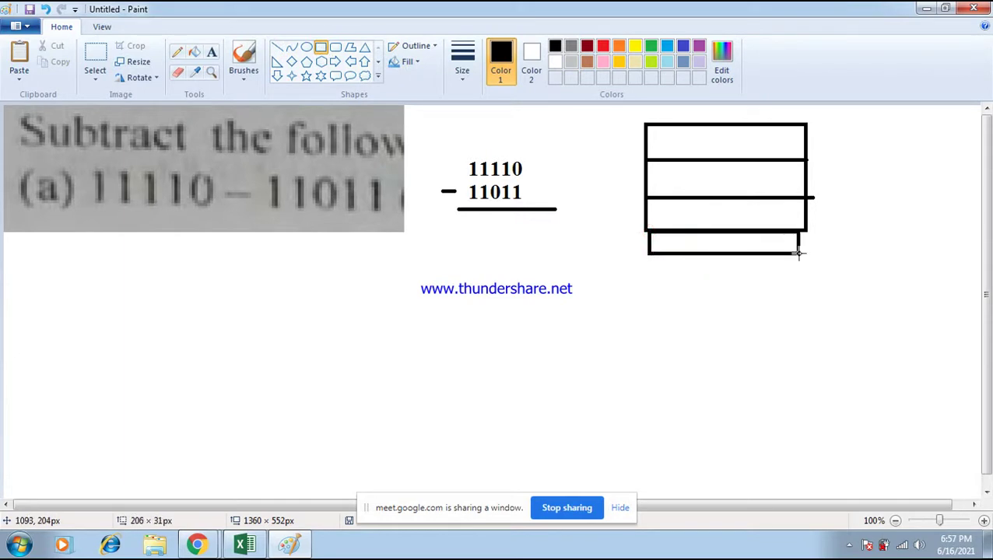
left_click_drag(805, 253, 805, 253)
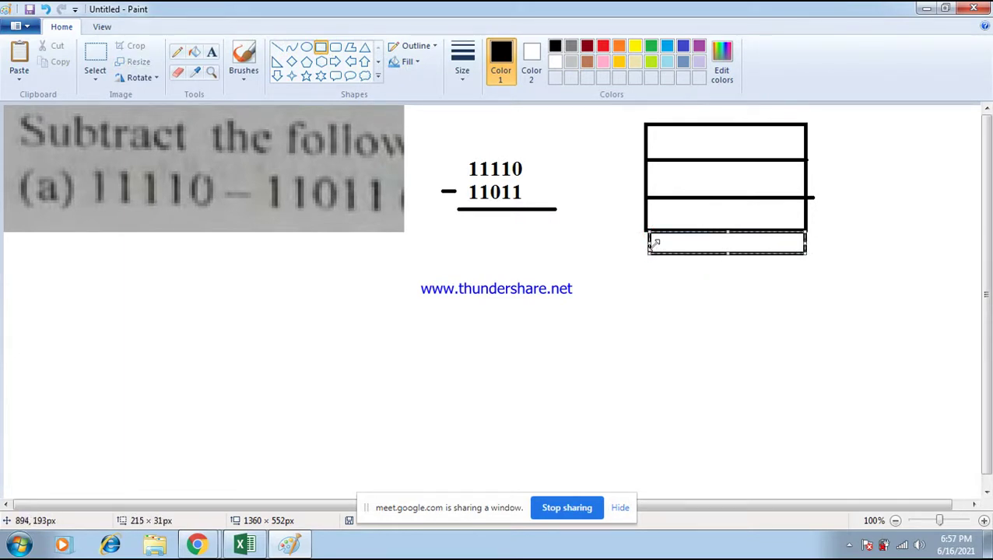
left_click_drag(650, 243, 645, 231)
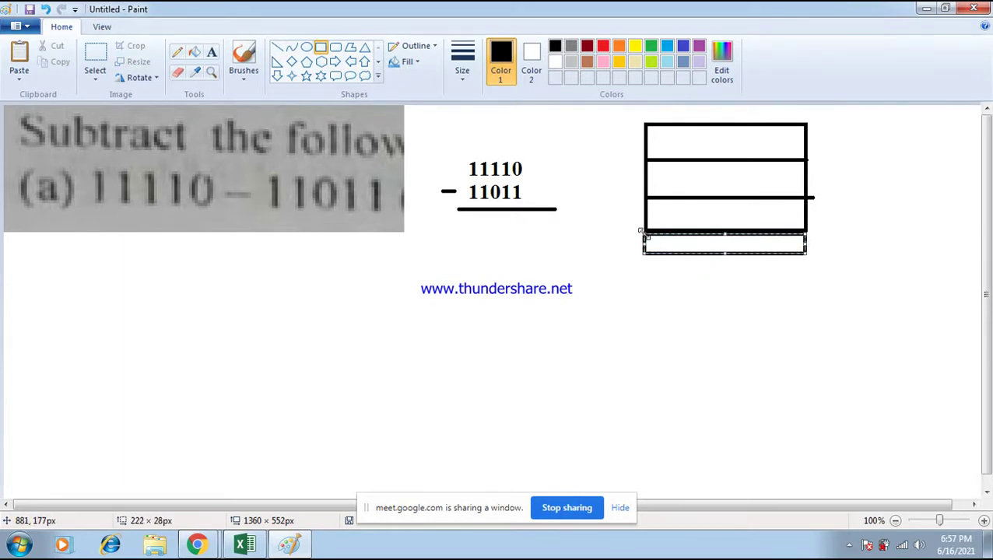
left_click(646, 309)
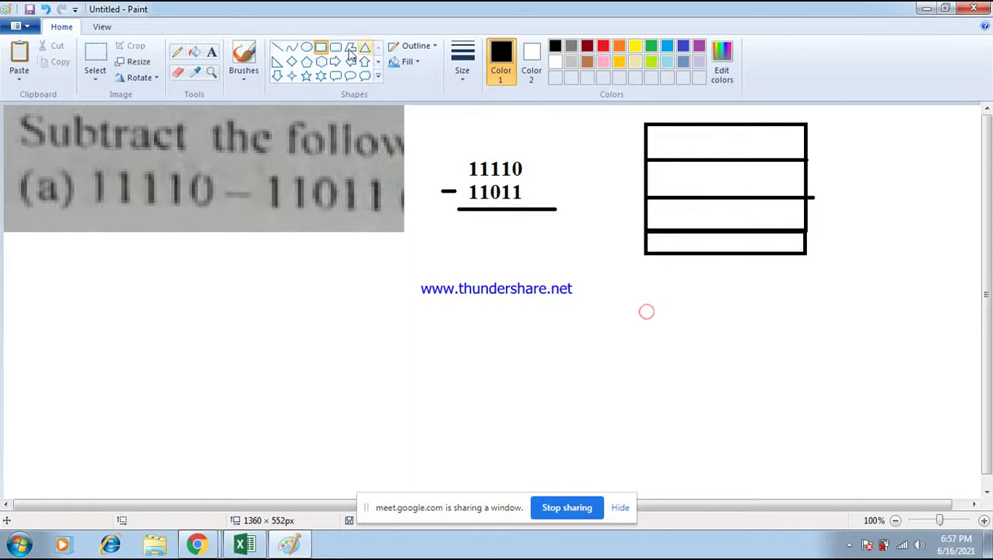
left_click(280, 48)
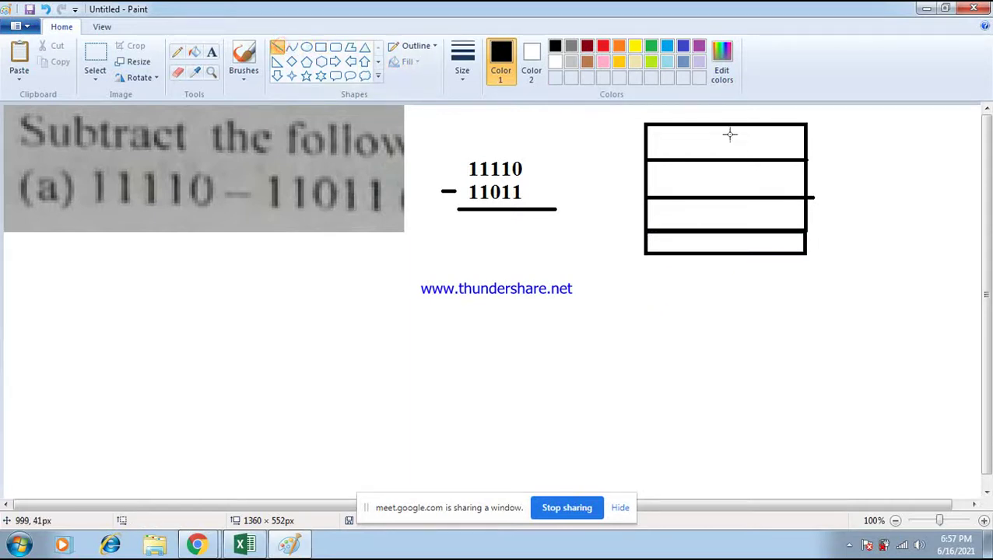
left_click_drag(727, 126, 728, 249)
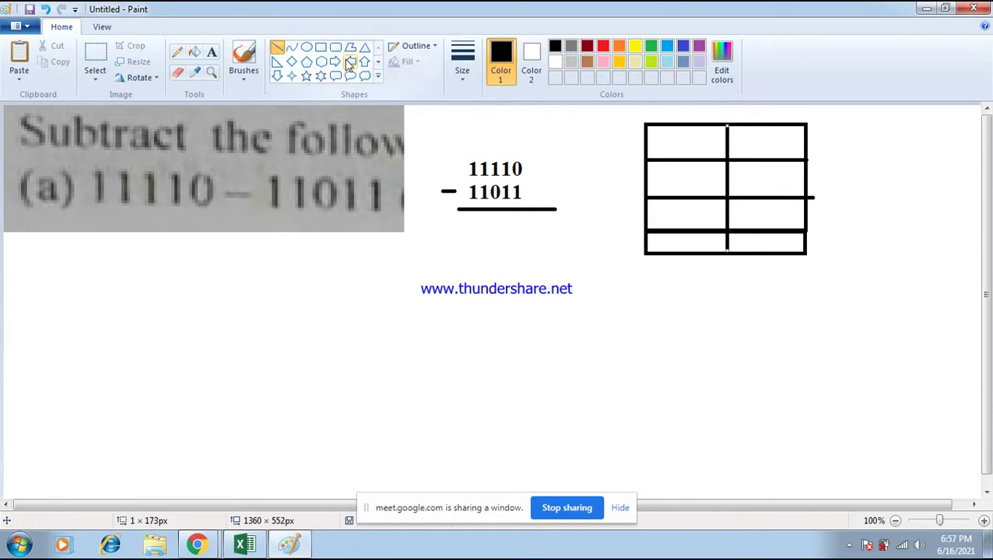
left_click(211, 53)
Step: Type 0 into the top-left cell of the borrow table
left_click(680, 132)
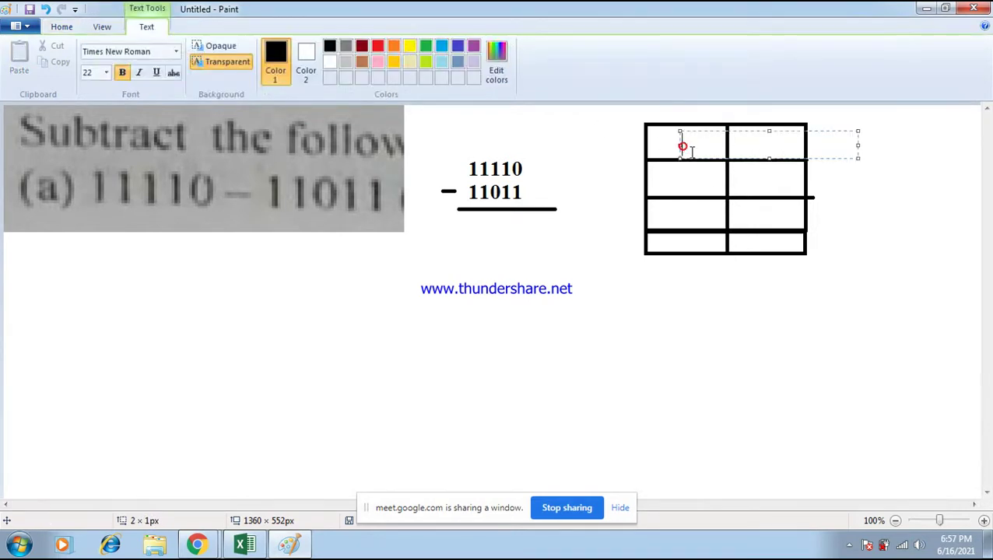
type("0 0")
left_click(863, 193)
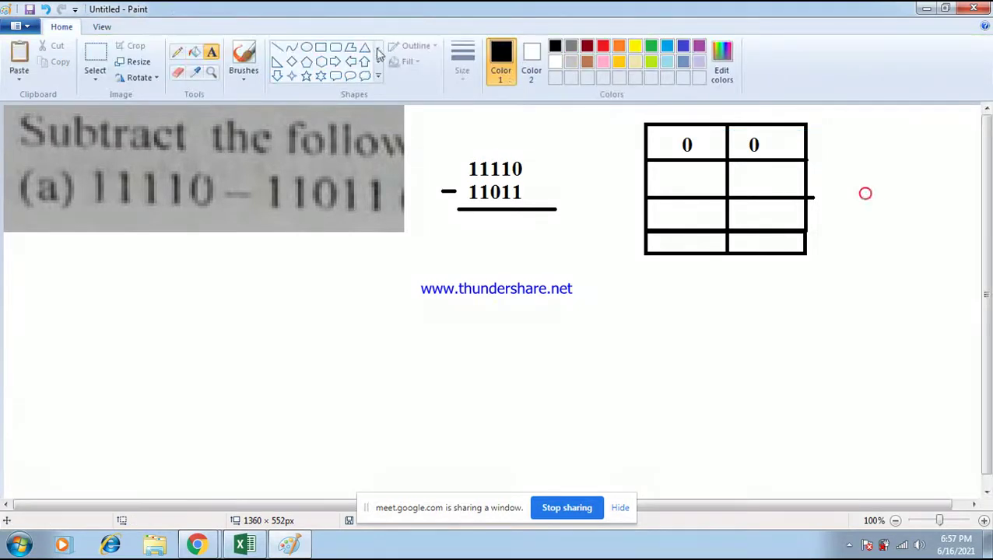
Step: Add a narrow third column on the right, divided into four rows by three lines
left_click(321, 47)
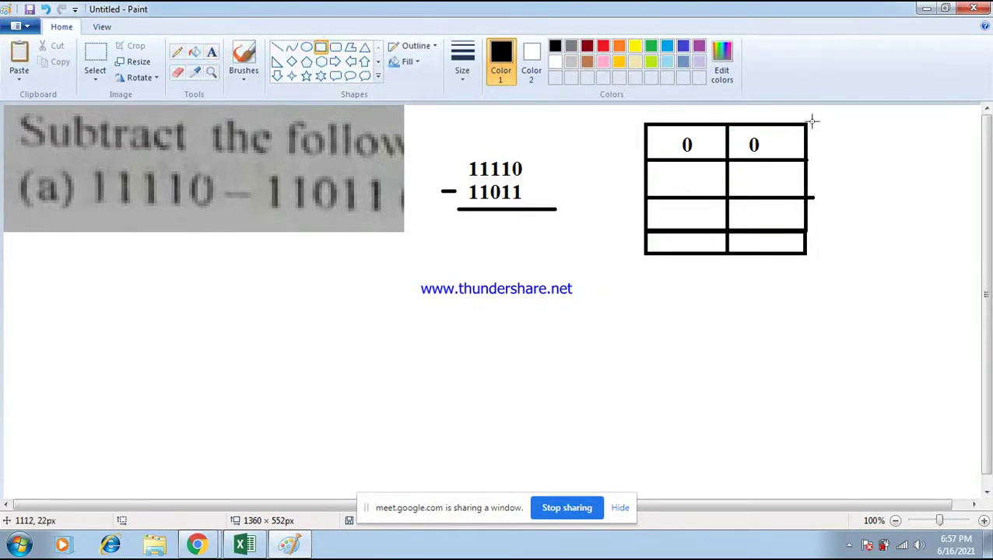
mouse_move(811, 123)
left_mouse_down()
mouse_move(828, 125)
mouse_move(845, 254)
left_mouse_up()
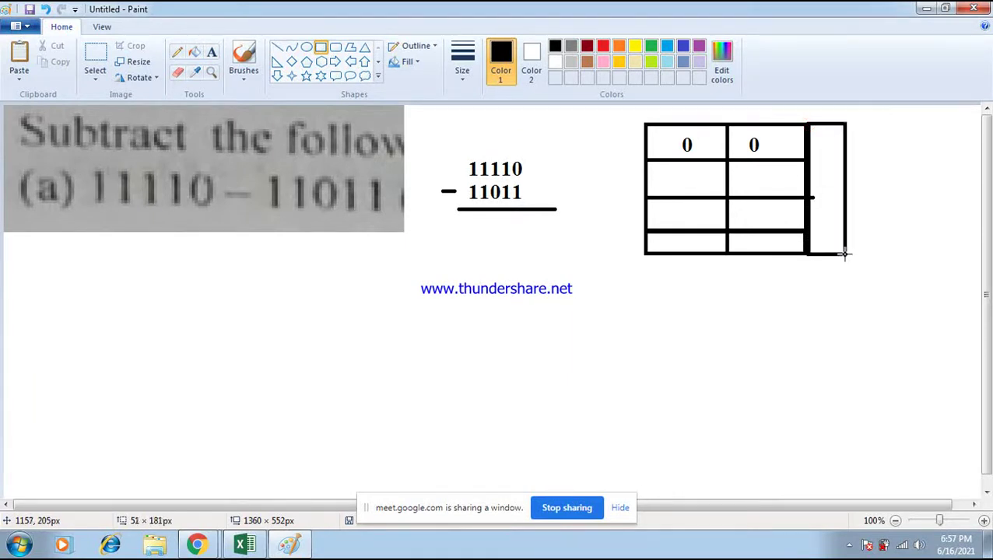
left_click(277, 47)
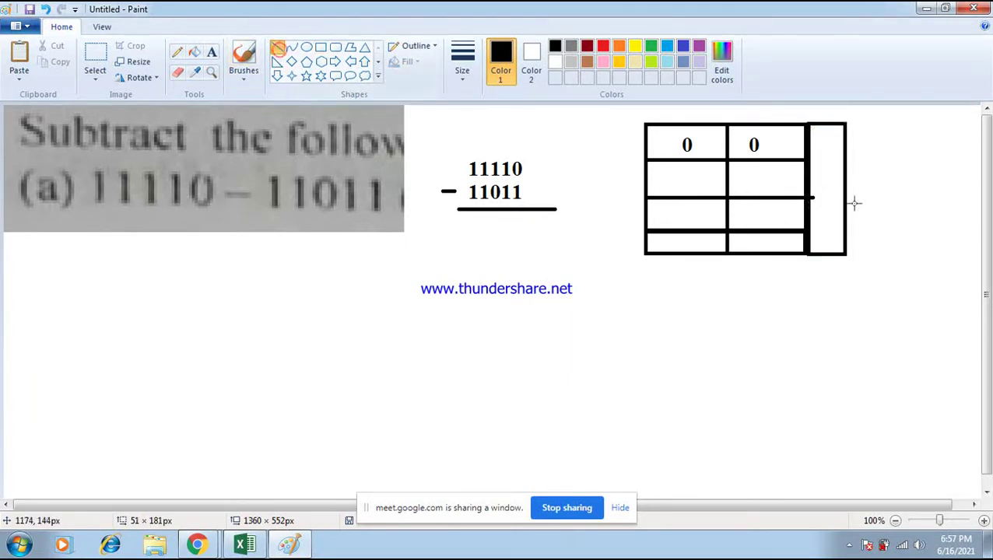
left_click_drag(806, 158, 847, 159)
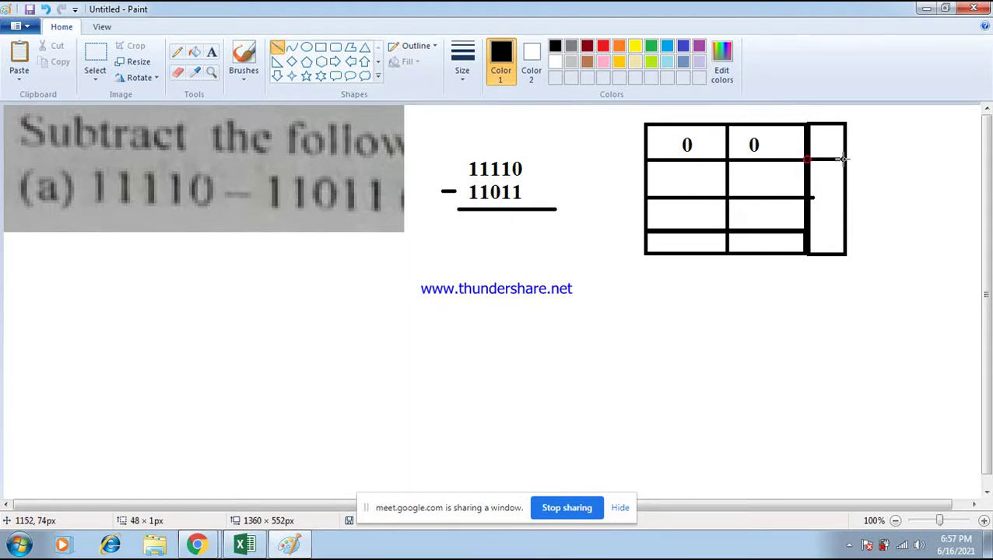
left_click_drag(807, 198, 851, 197)
left_click_drag(811, 230, 847, 230)
Step: Enter 0 in the top-right cell and fill in the second row's digits 011
left_click(210, 52)
left_click(817, 131)
type("0")
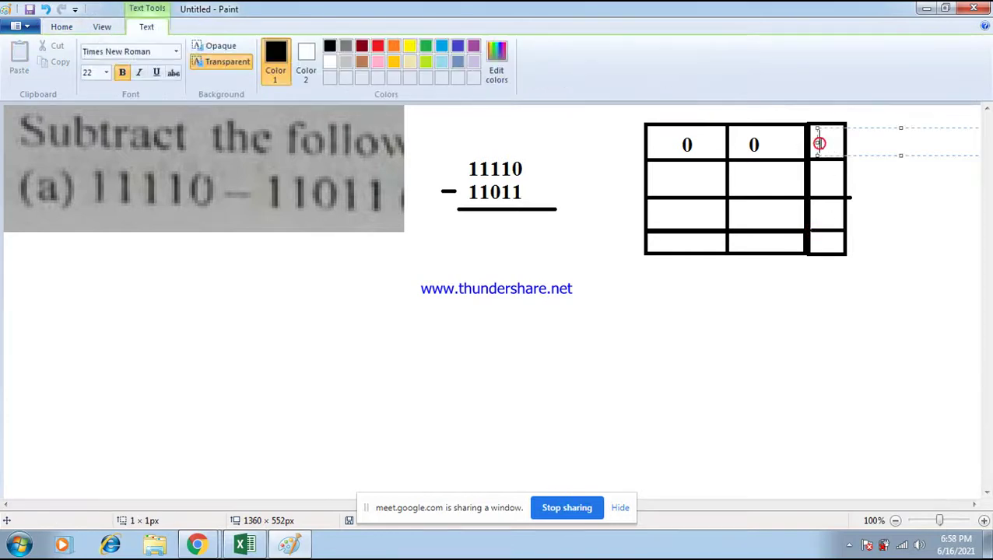
left_click(681, 185)
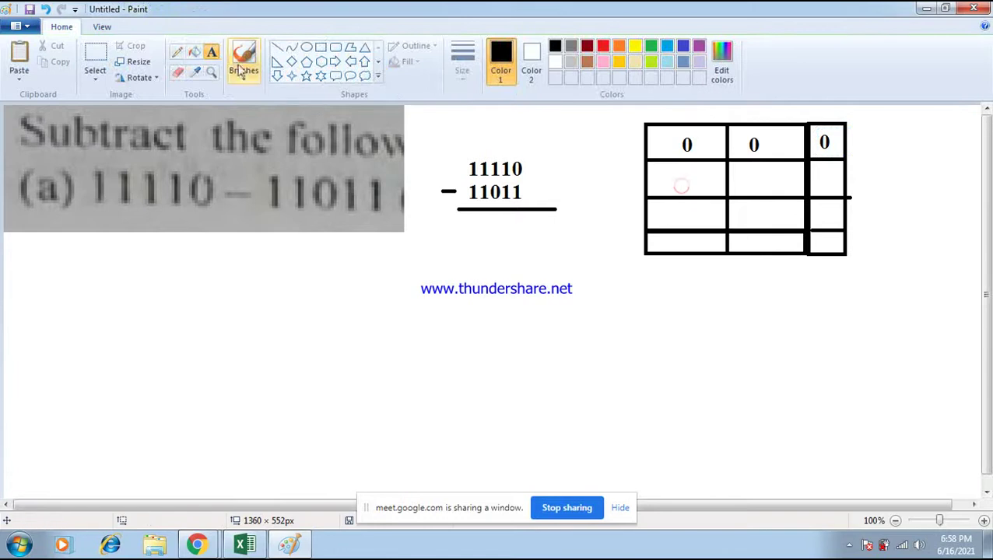
left_click(682, 177)
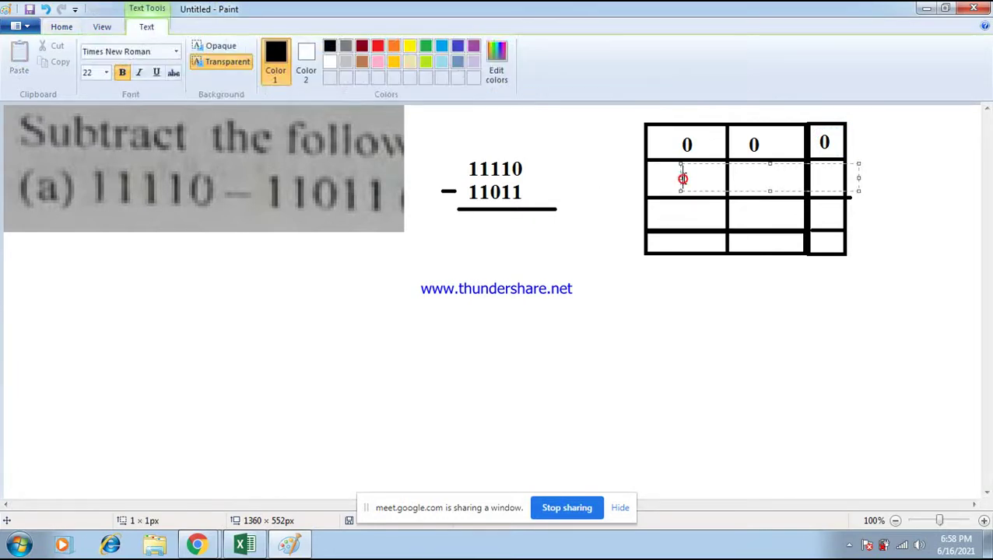
type("0 1 1")
left_click(689, 214)
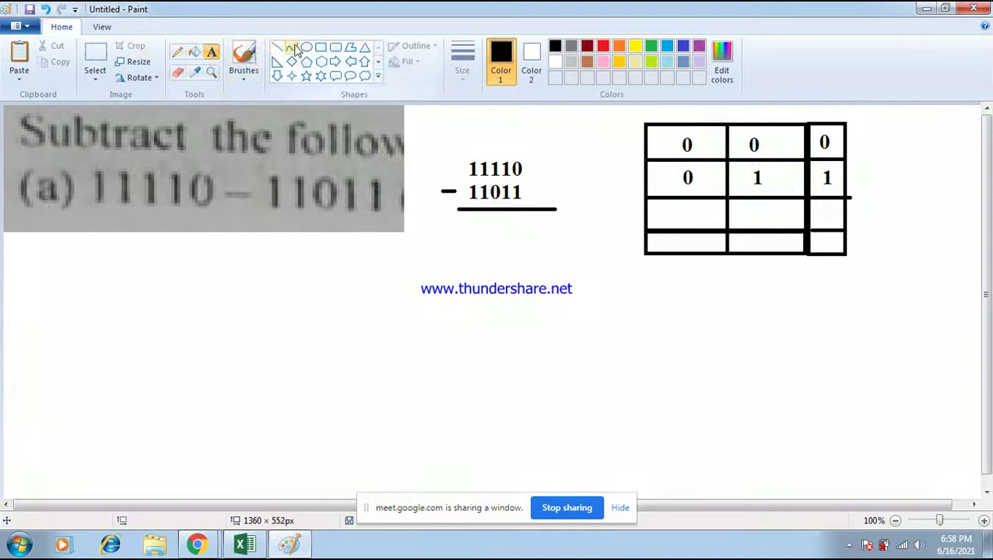
Step: Fill the third row with 101 and the bottom row with 110, then start the answer text
left_click(320, 47)
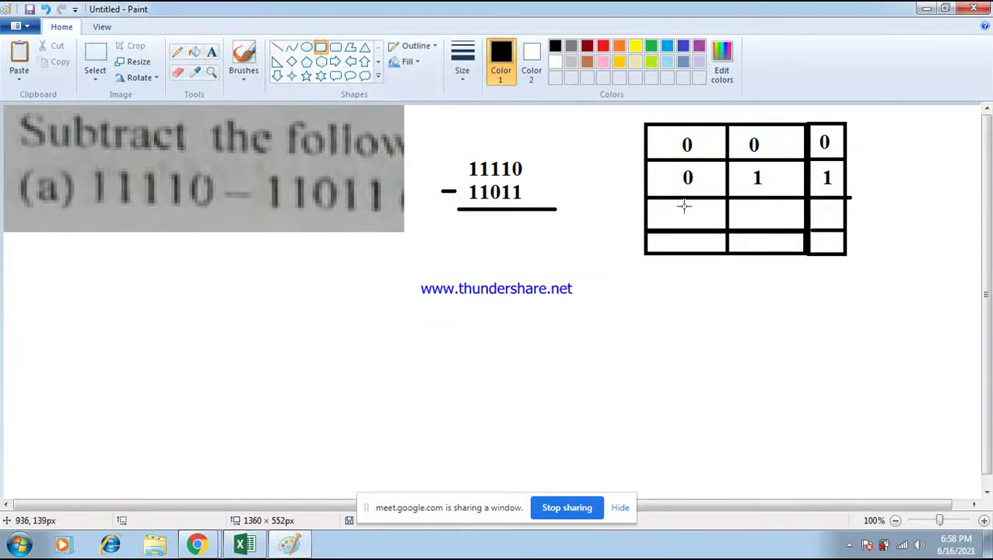
left_click(211, 52)
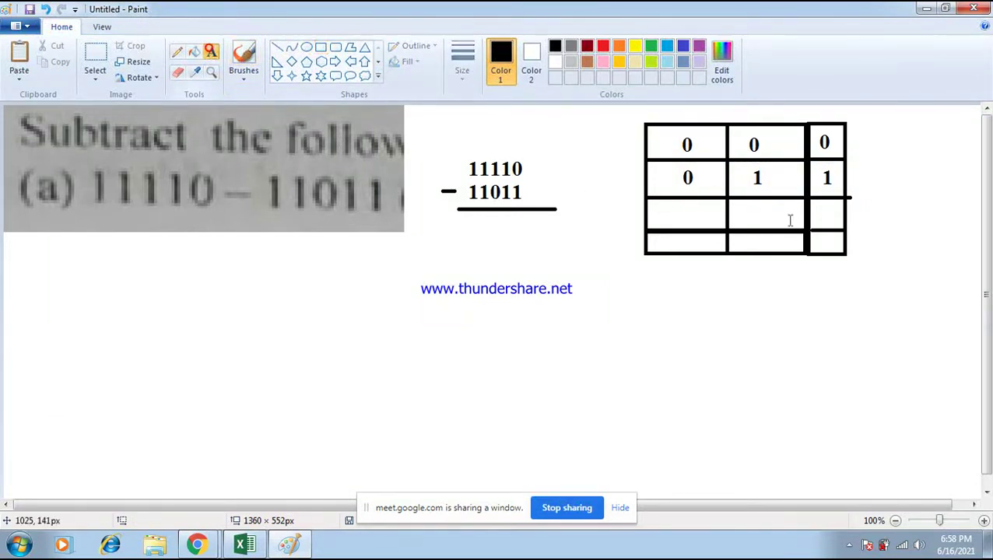
left_click(682, 209)
type("1              0              1")
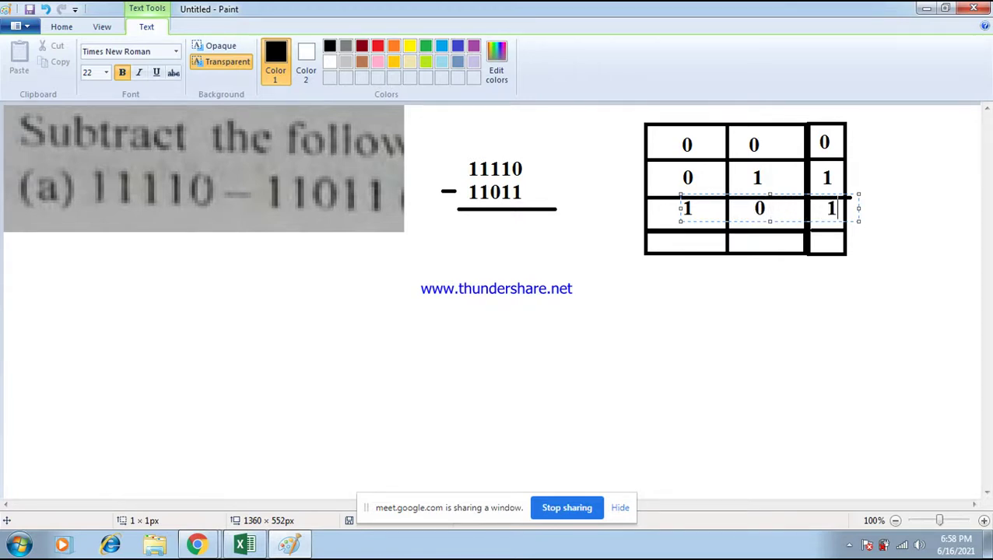
left_click(729, 303)
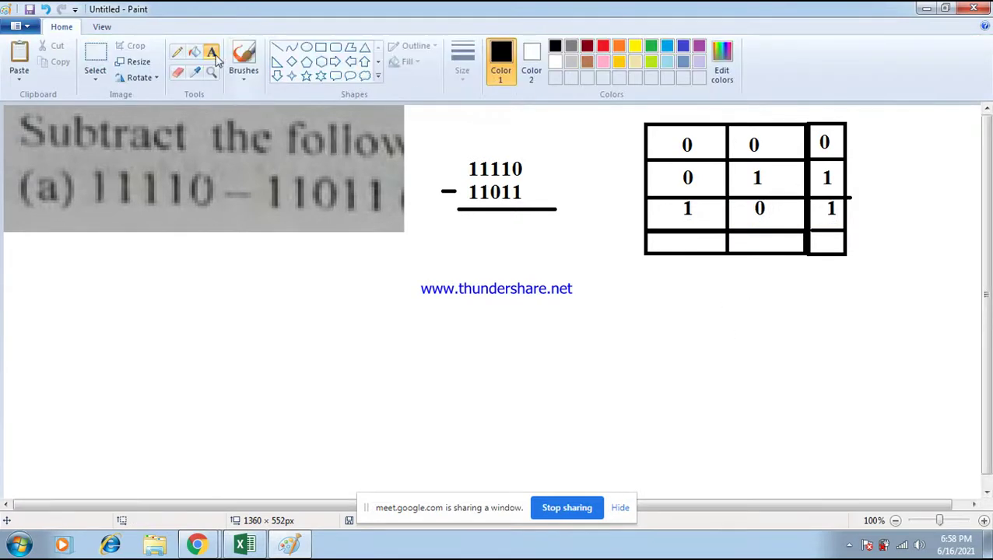
left_click(684, 233)
type("1          1")
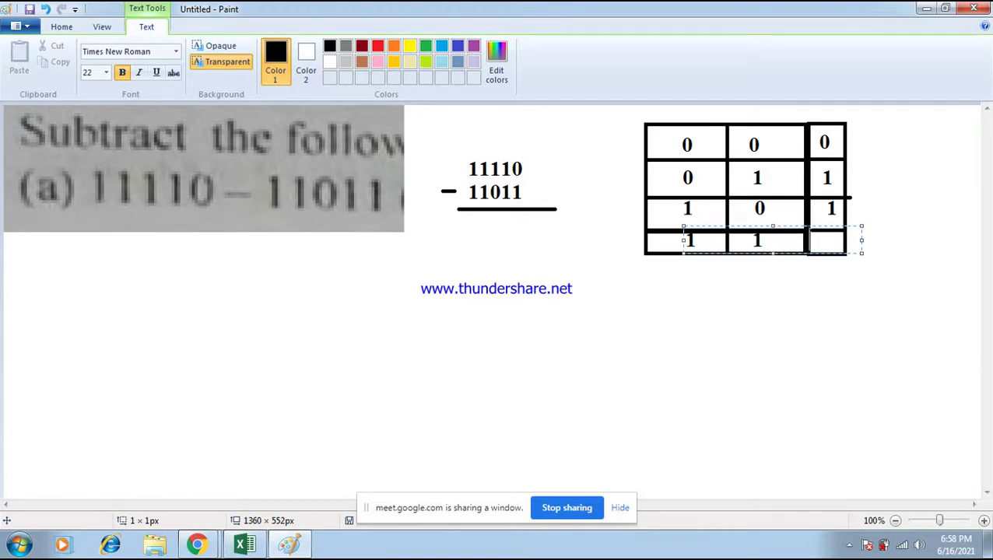
type("0")
left_click(882, 312)
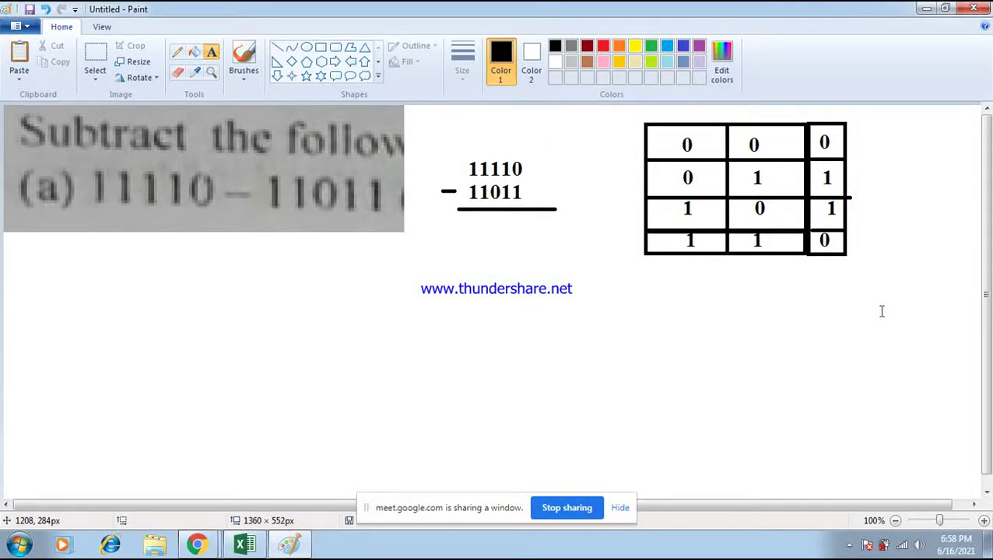
left_click(467, 218)
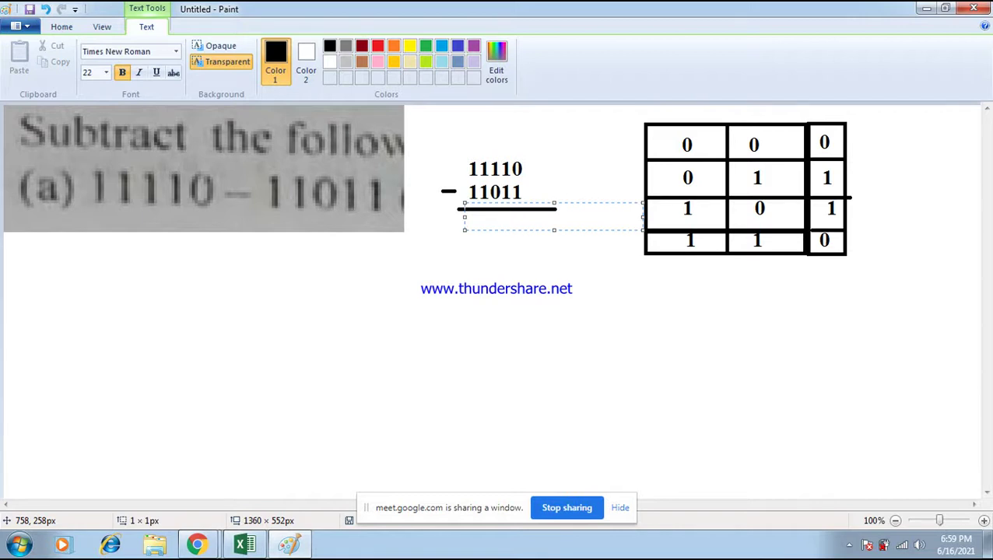
Step: Type the answer 00101 under the subtraction line and shift it left beneath 11011
type("01")
type("0")
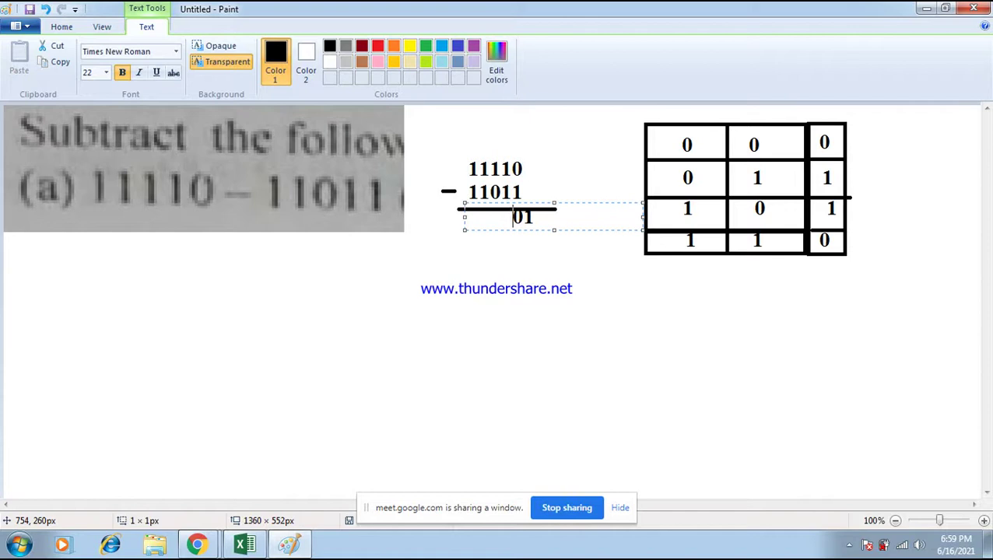
type("1")
type("0")
type("0")
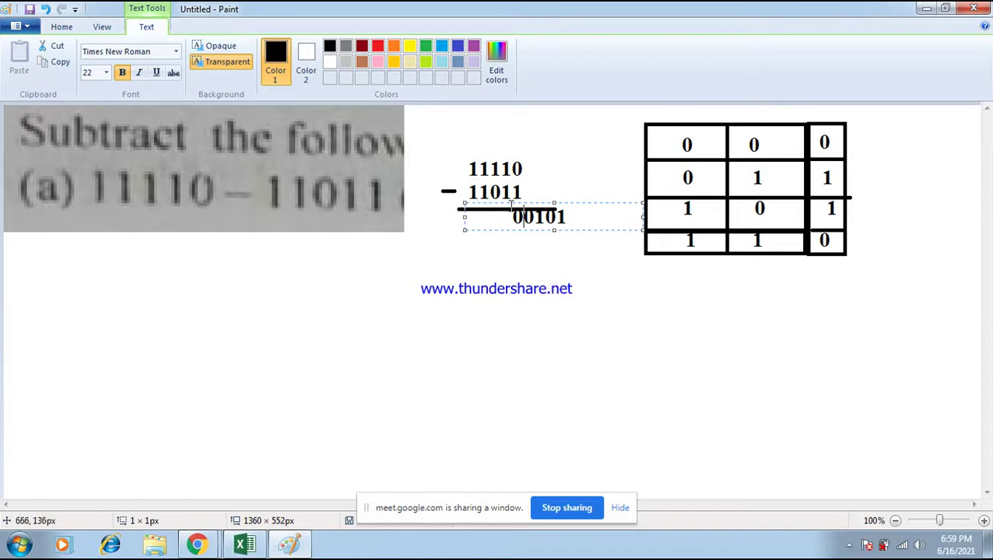
left_click(608, 206)
left_click_drag(614, 204, 571, 205)
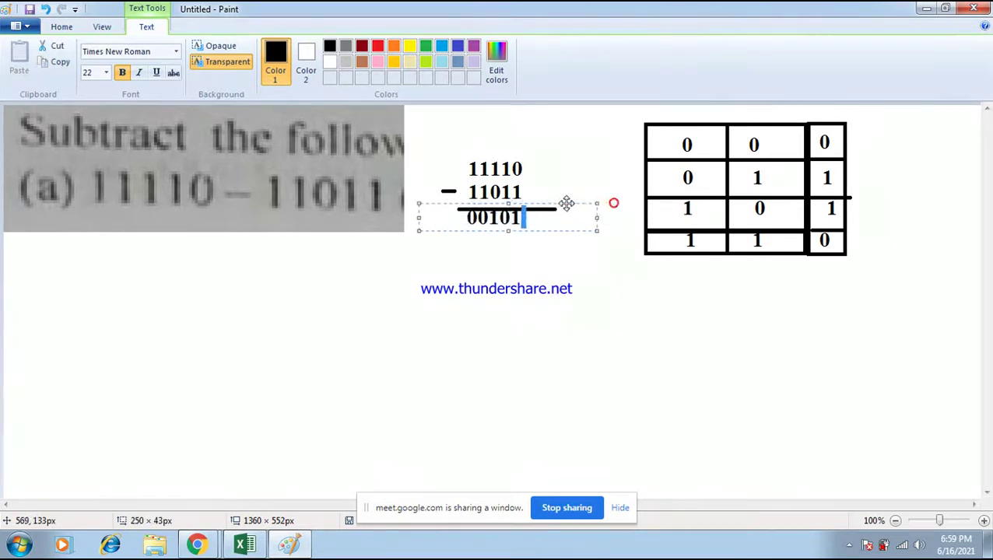
left_click(572, 303)
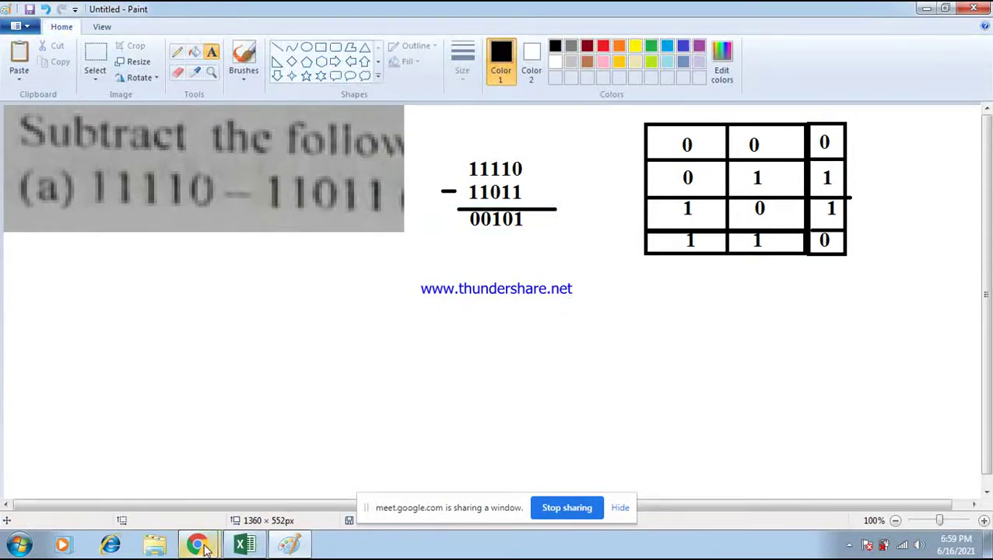
mouse_move(197, 545)
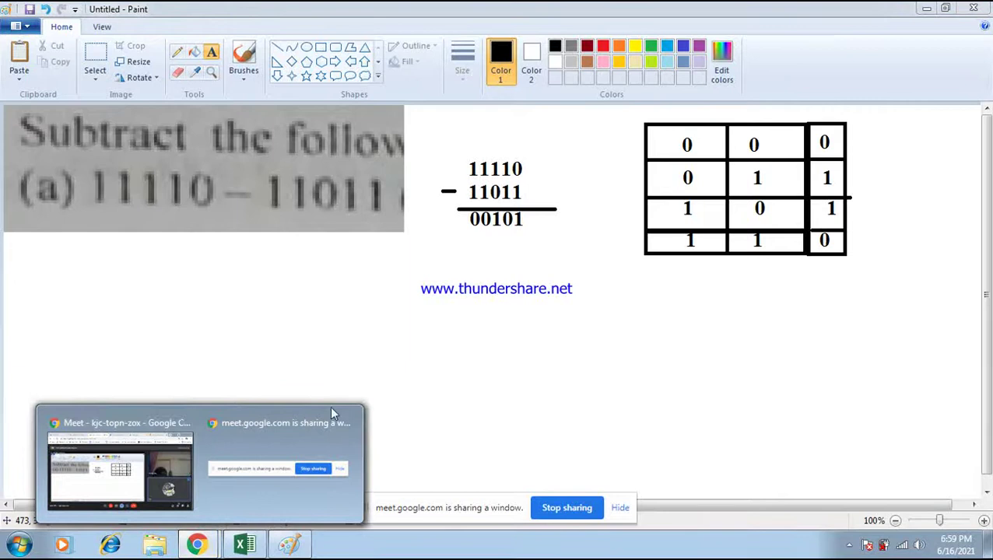
left_click(171, 451)
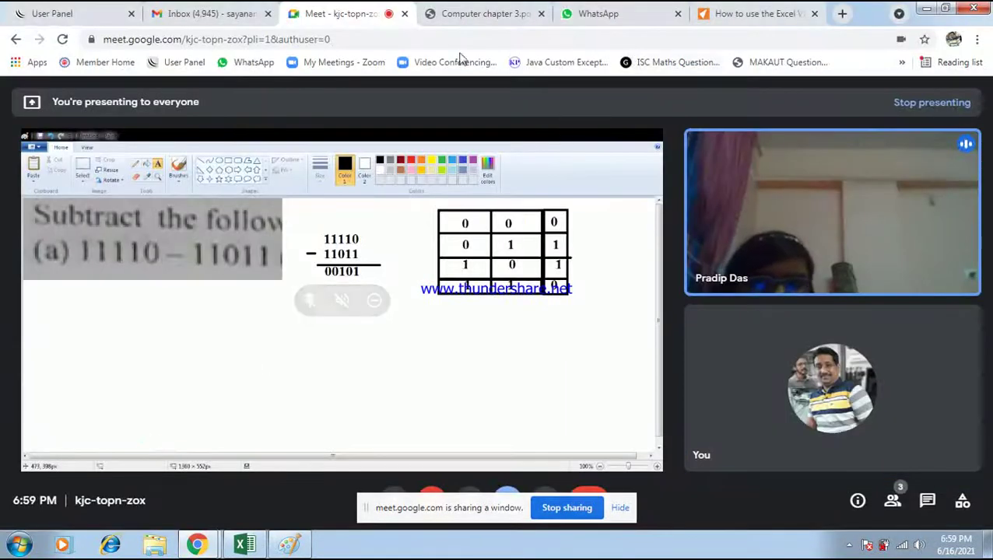
Step: Close the Exceljet VLOOKUP guide tab in Chrome and bring the Paint subtraction back to front
left_click(478, 17)
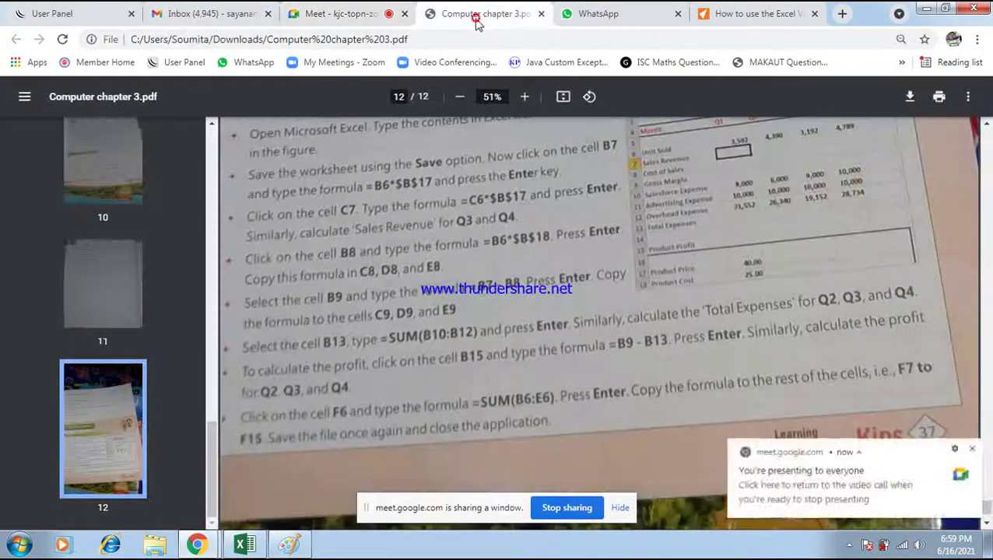
left_click(758, 17)
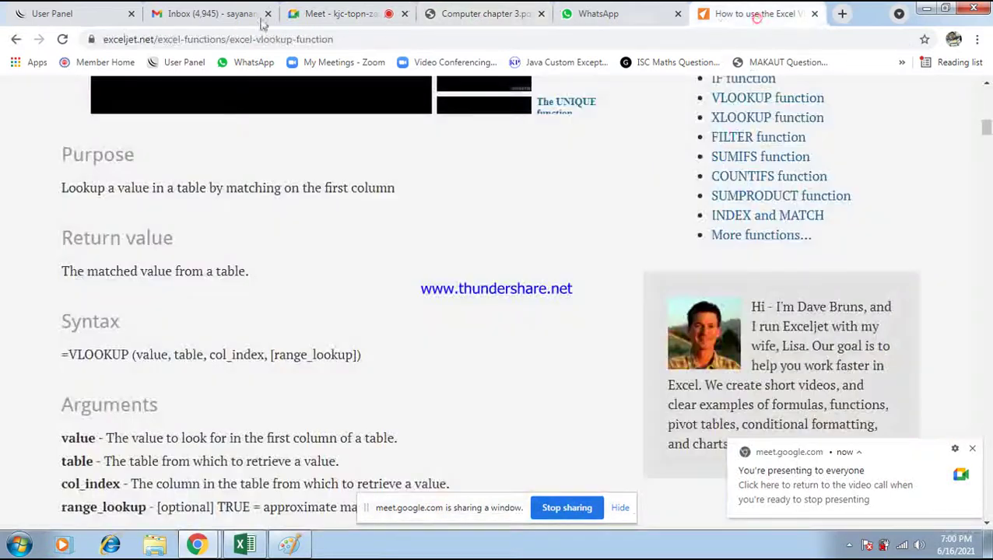
left_click(187, 15)
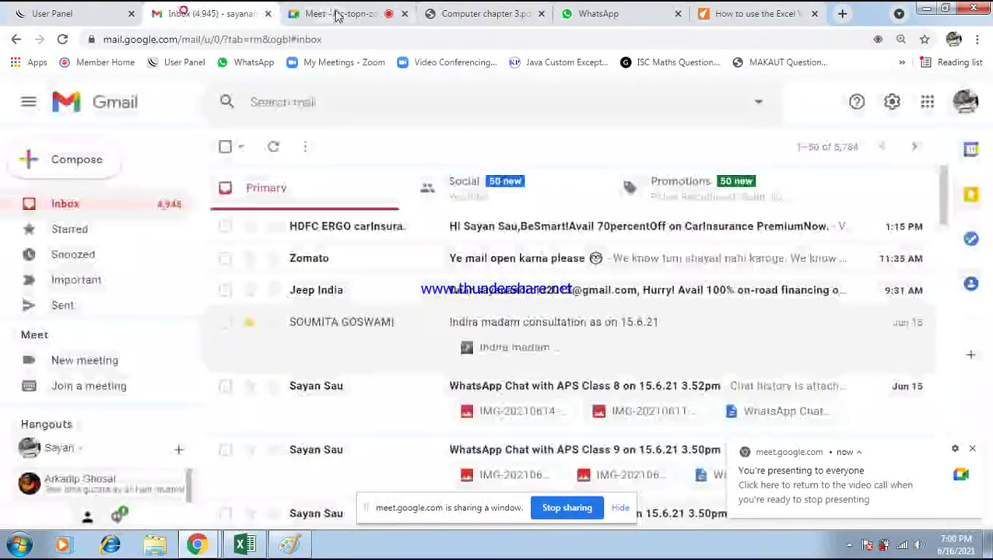
left_click(814, 14)
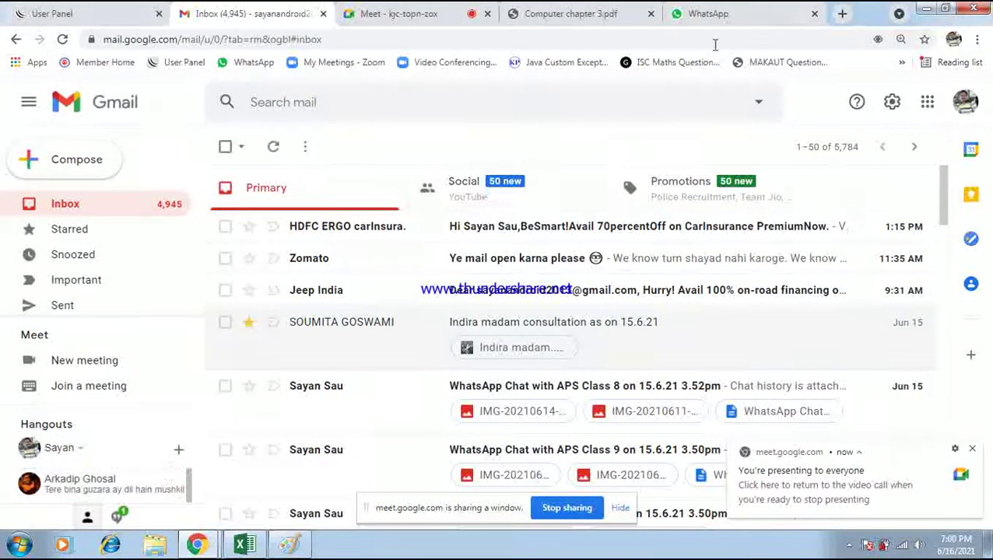
left_click(712, 14)
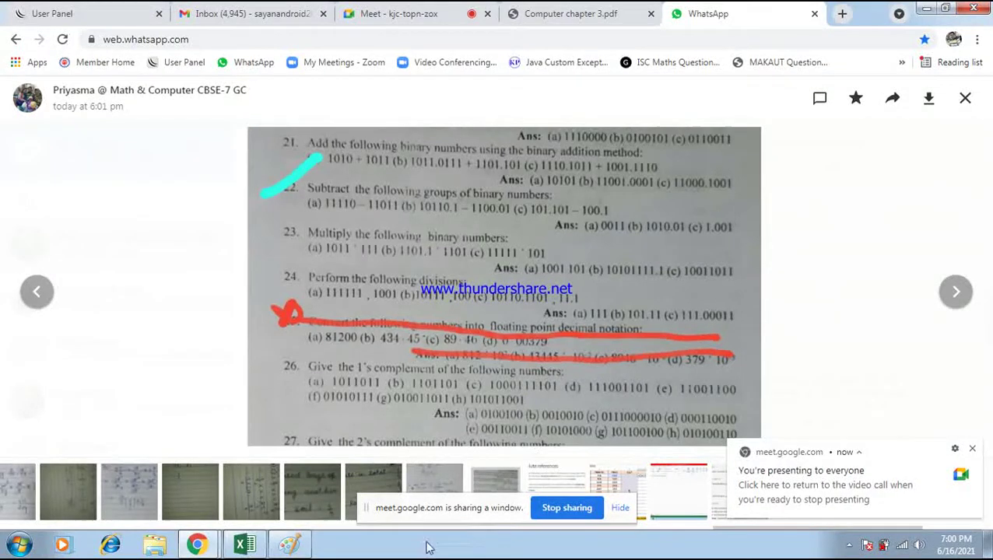
mouse_move(245, 545)
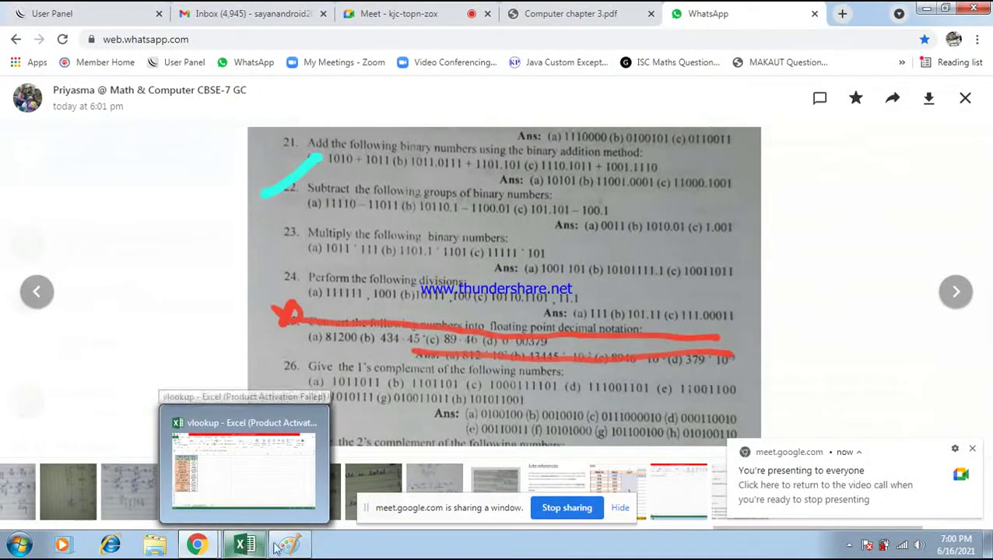
left_click(288, 545)
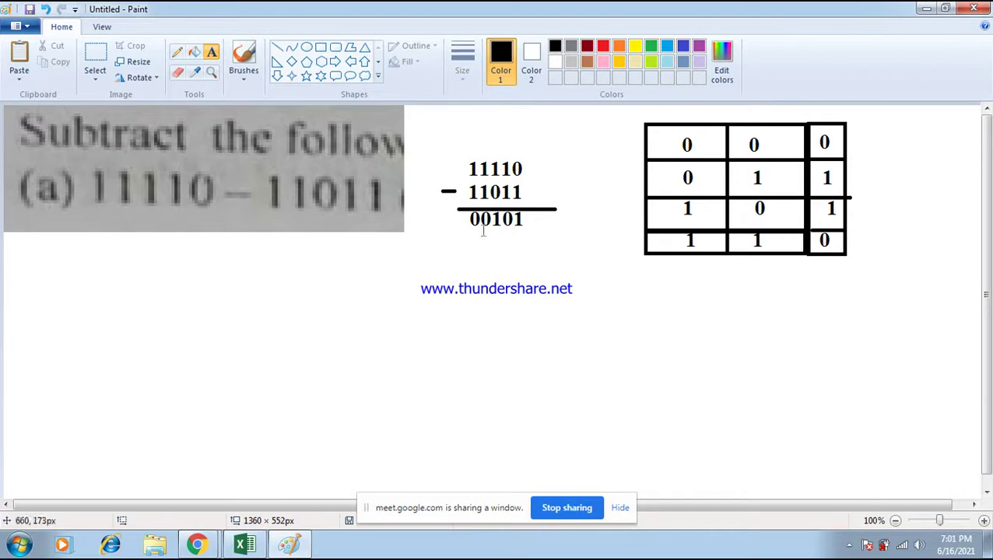
Step: Select the area around the answer 00101 and undo an accidental black fill
left_click(95, 56)
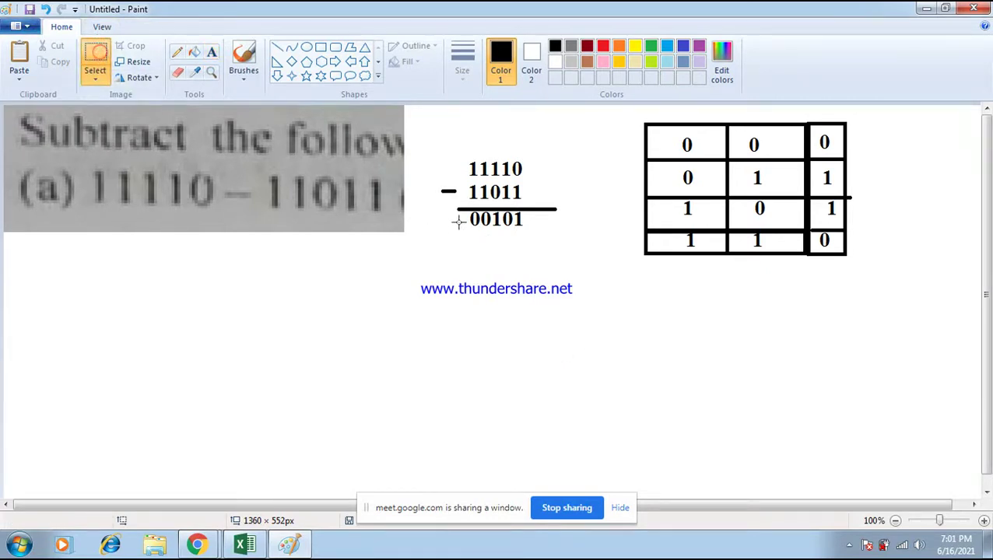
left_click_drag(463, 211, 545, 236)
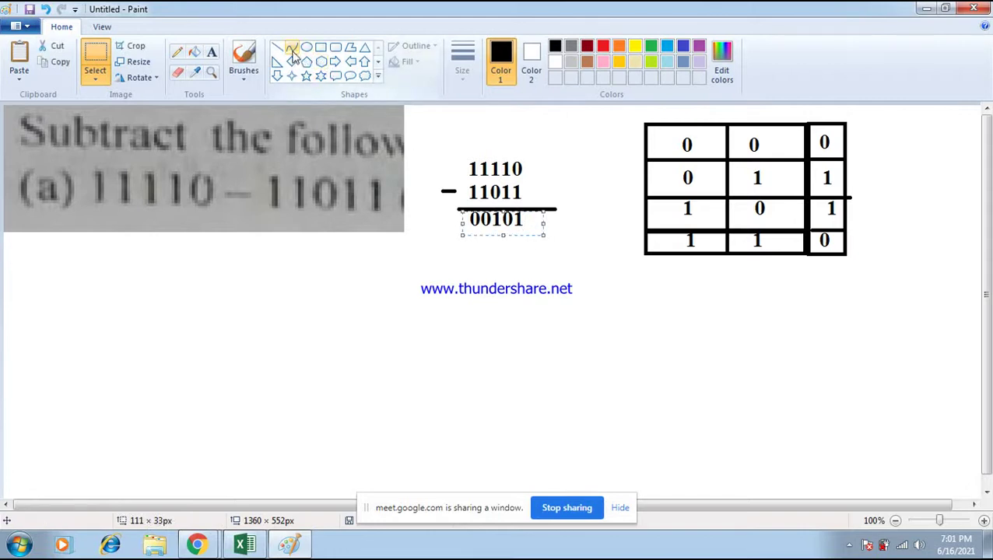
left_click(195, 53)
left_click(488, 230)
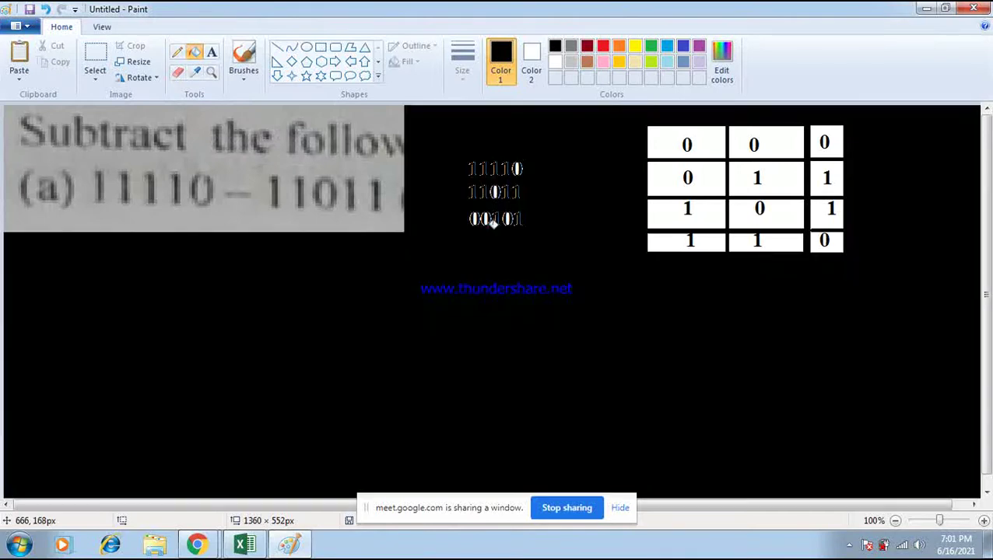
key("ctrl+z")
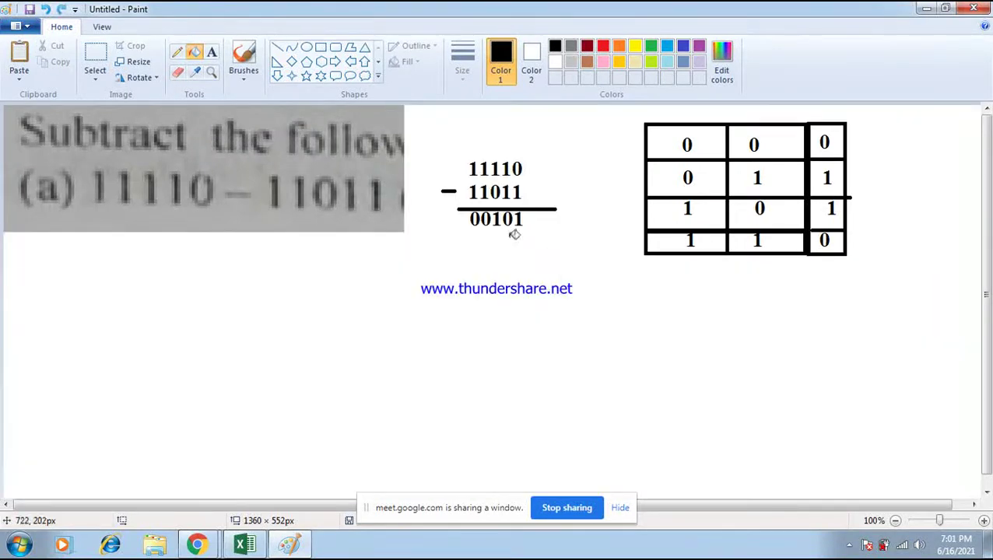
Step: Draw a rectangle around 00101 and fill it red, undoing the stray background fill
left_click(321, 47)
left_click_drag(463, 209, 528, 231)
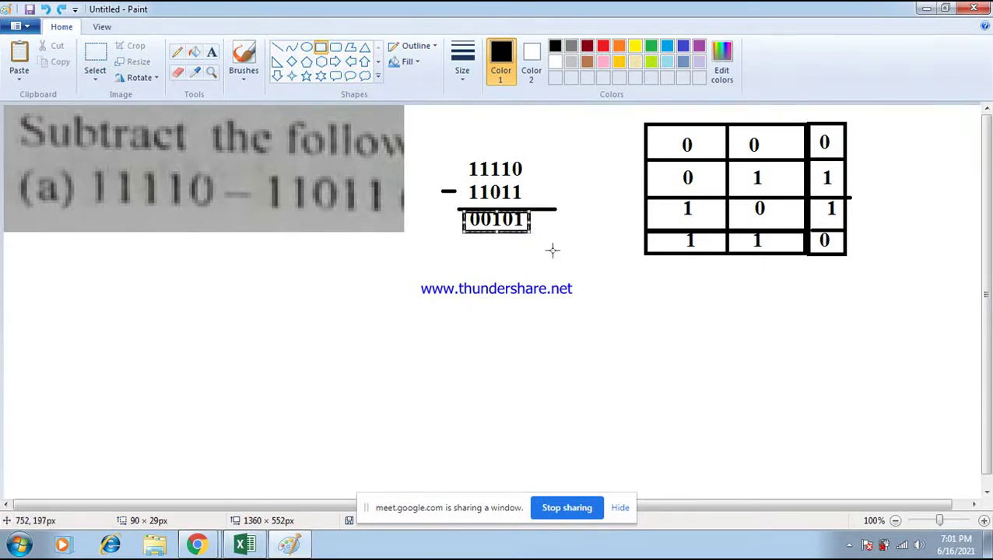
left_click(194, 51)
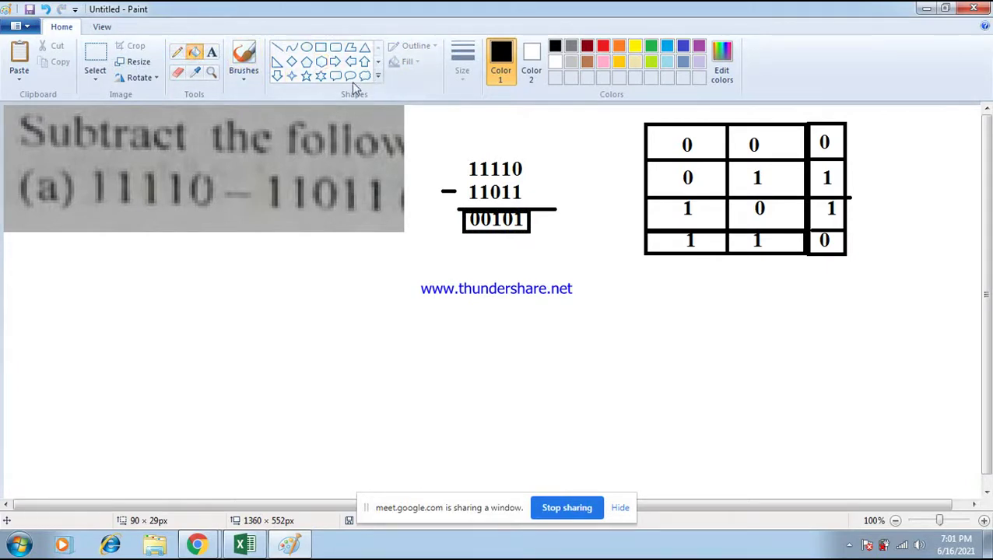
left_click(606, 48)
left_click(489, 221)
left_click(569, 266)
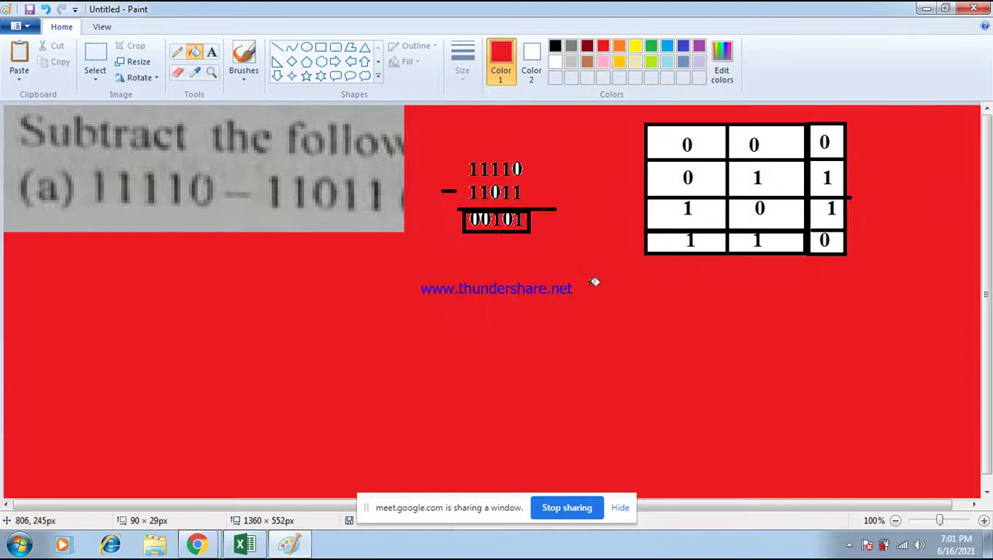
key("ctrl+z")
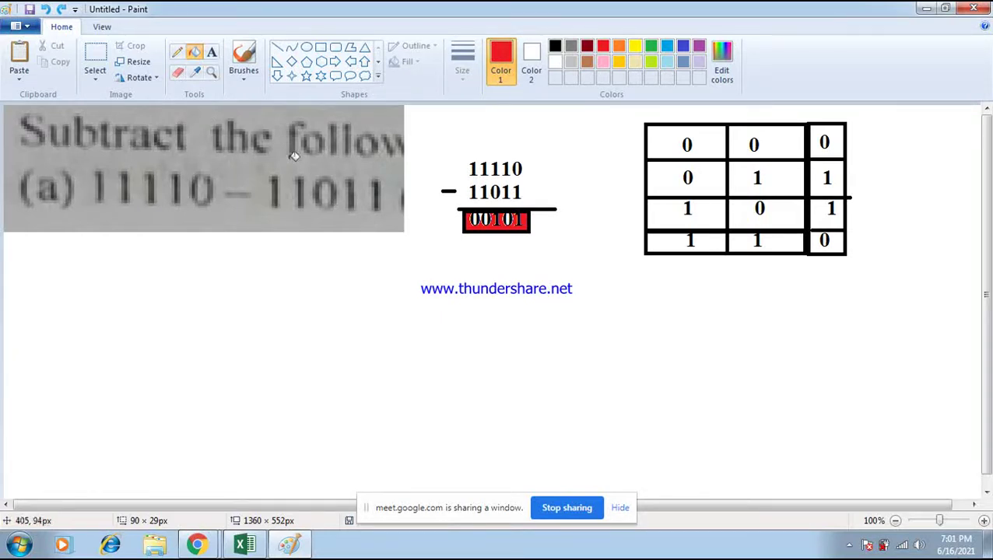
left_click(176, 51)
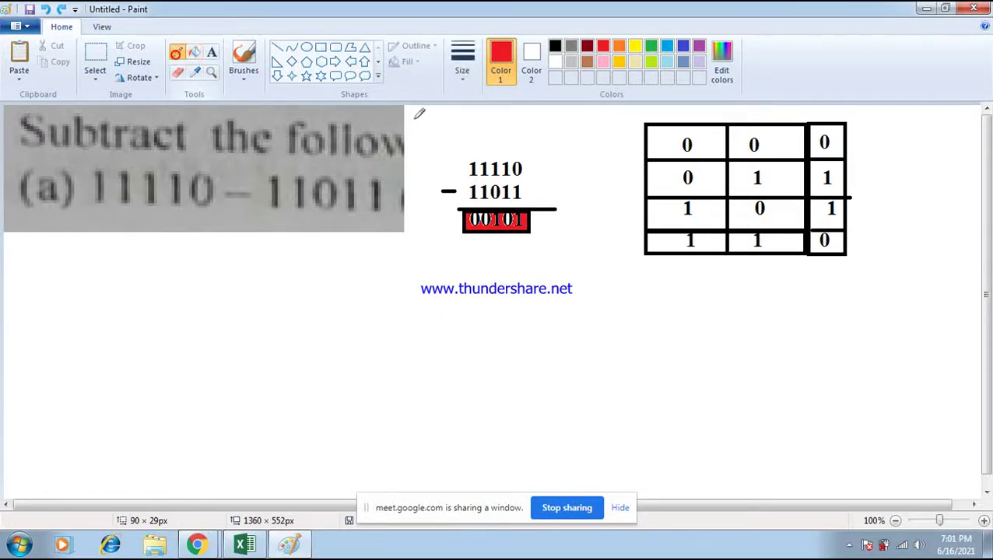
Step: Pencil three small red borrow strokes above the digits of 11110
left_click_drag(507, 159, 517, 156)
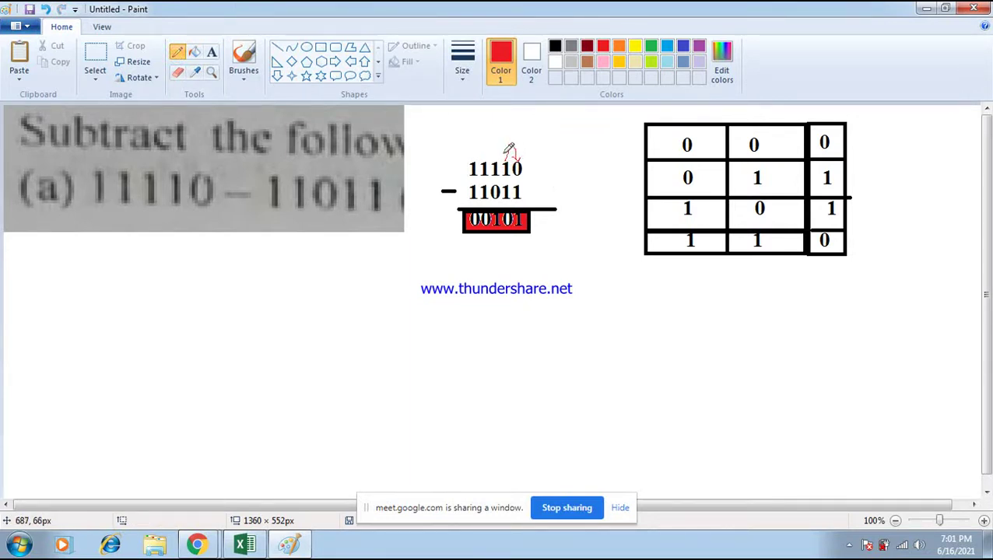
left_click_drag(507, 147, 503, 149)
left_click_drag(523, 151, 528, 155)
Step: Pause the screen recording from the system tray and hide the recorder window
left_click(848, 545)
left_click(814, 446)
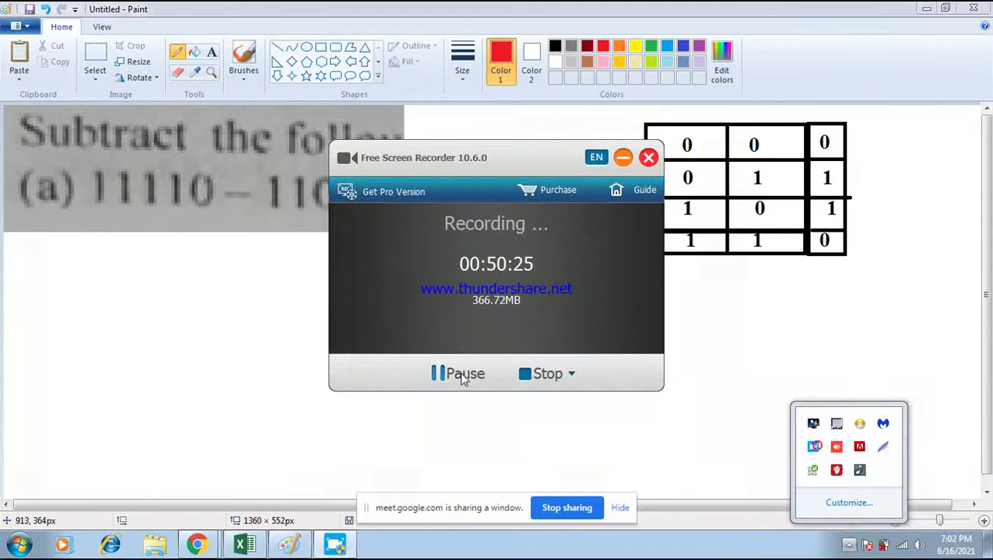
left_click(461, 374)
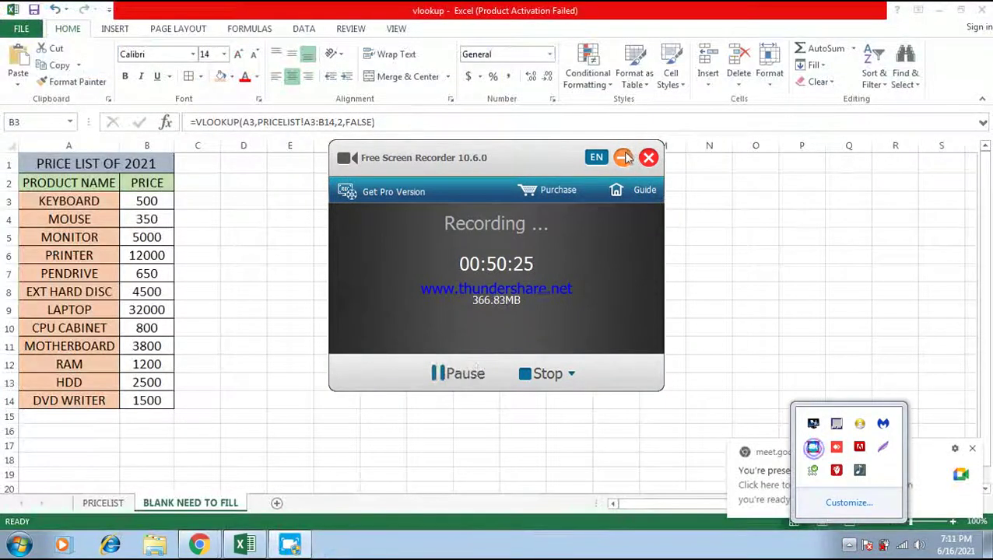
left_click(623, 158)
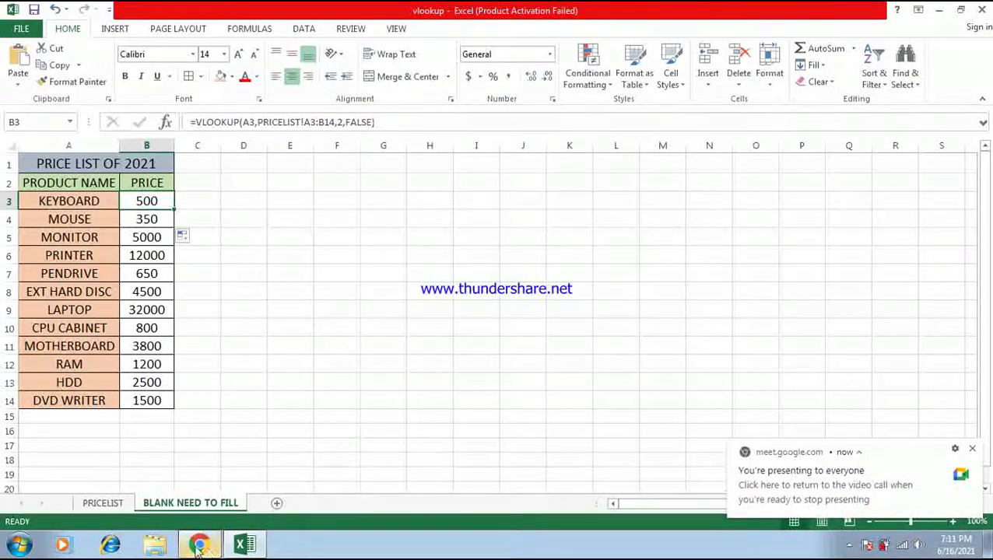
Step: In the WhatsApp group chat, view the handwritten subtraction photo full size, then close it
left_click(201, 545)
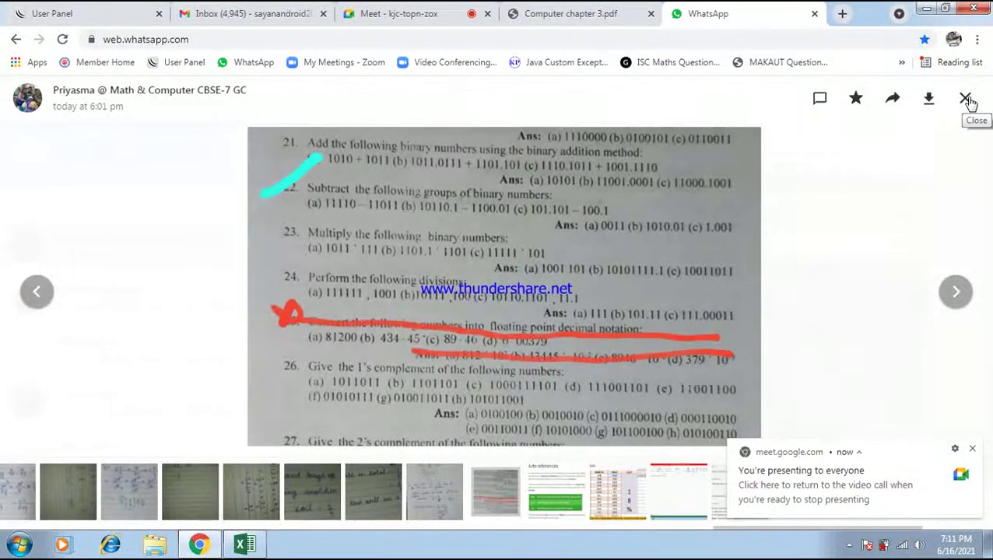
left_click(966, 99)
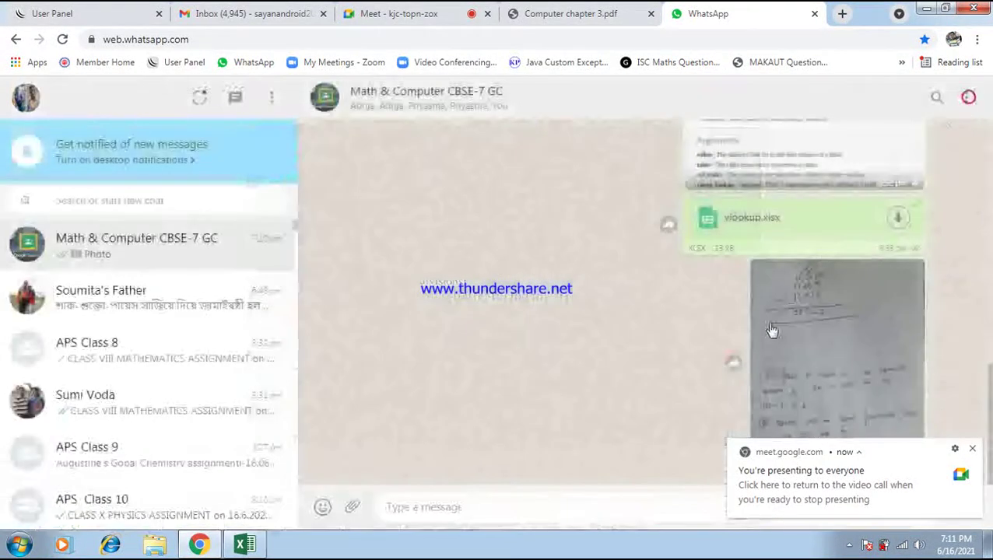
left_click(803, 381)
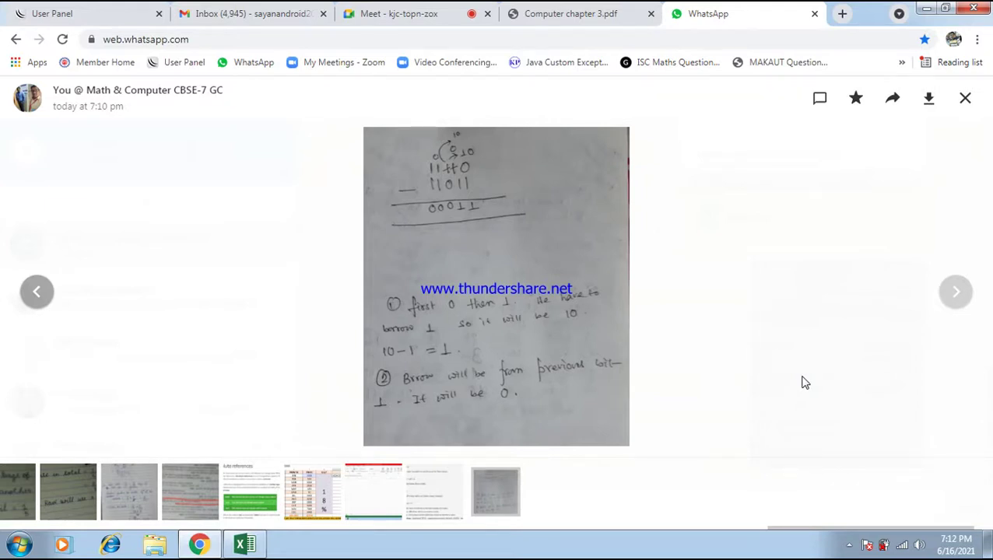
left_click(966, 99)
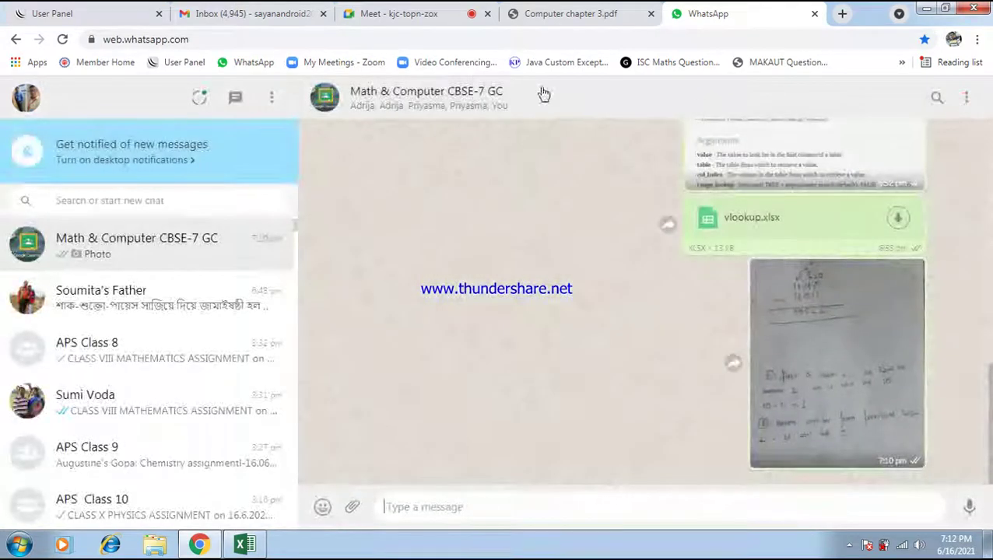
Step: Return to the Google Meet tab and reopen the screen recorder window
left_click(426, 14)
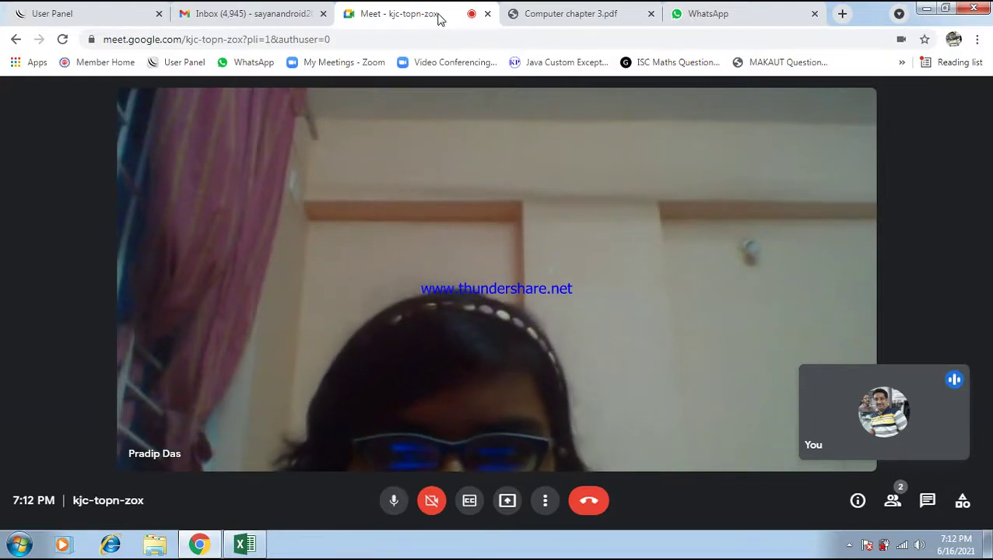
left_click(850, 546)
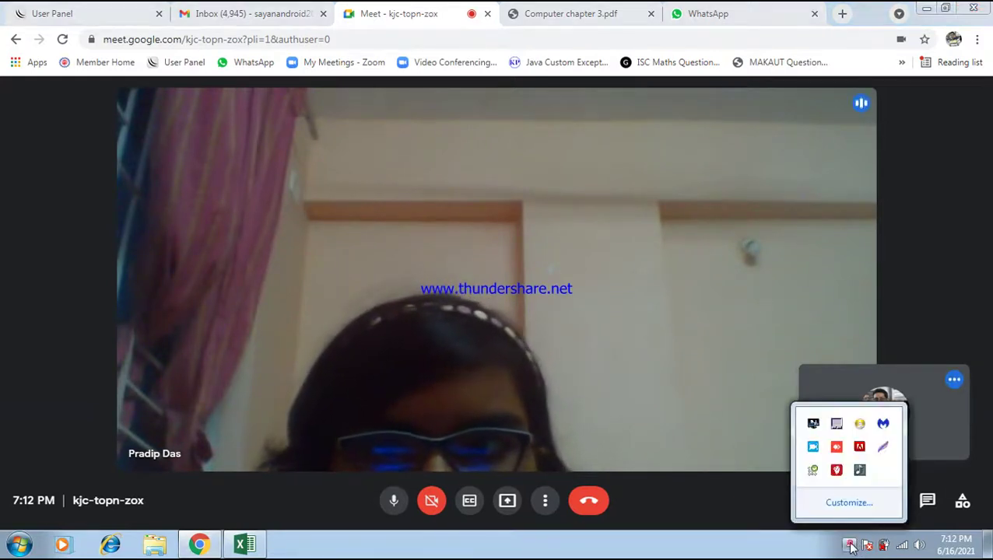
left_click(836, 470)
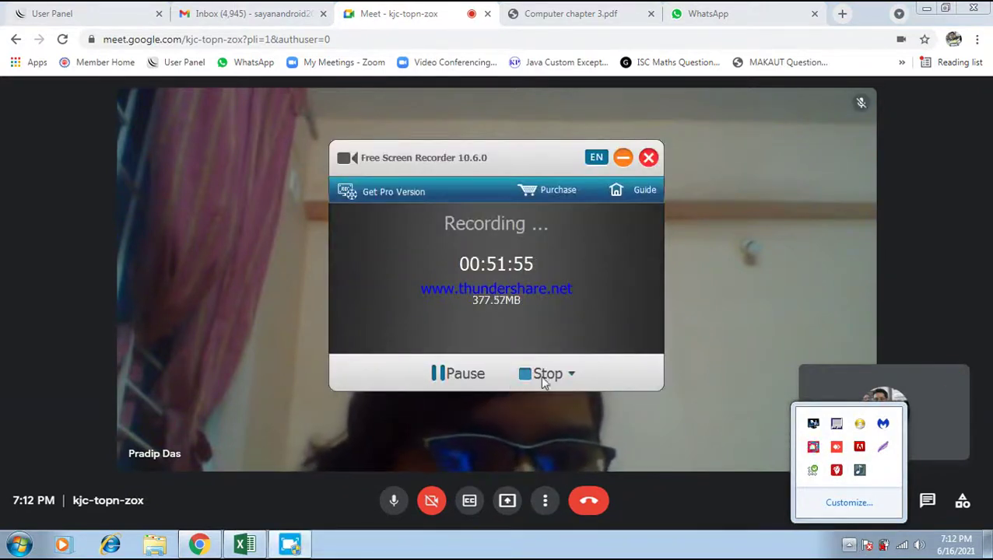